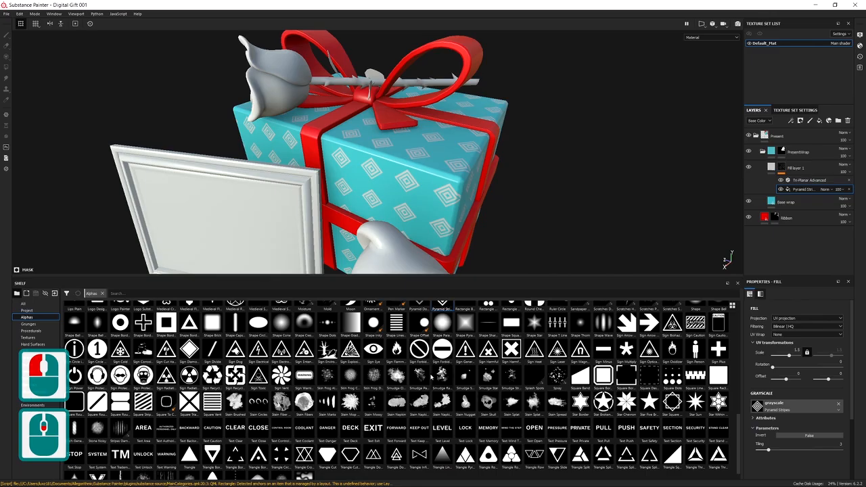
# Step: Use the Logo Painter alpha as the gift wrap pattern, adjusting its scale and the Tri-Planar Advanced filter's Axis Z offset
pyautogui.moveTo(436, 369); pyautogui.dragTo(756, 406)
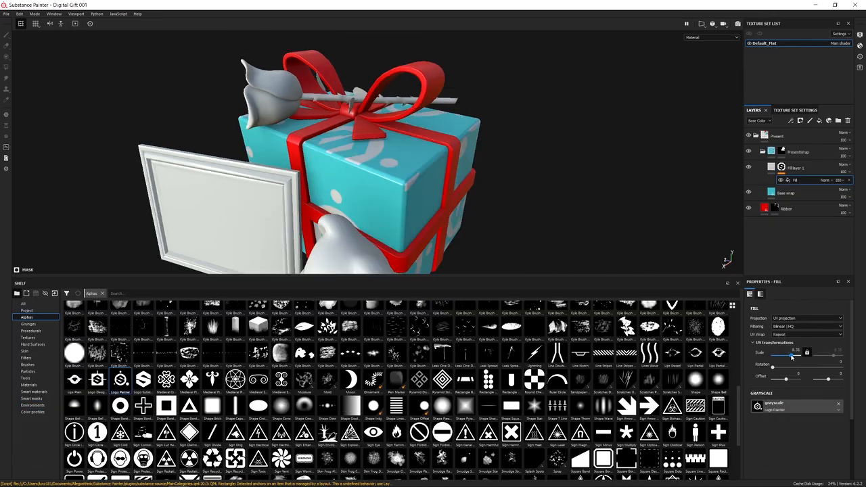
pyautogui.moveTo(789, 355); pyautogui.dragTo(796, 356)
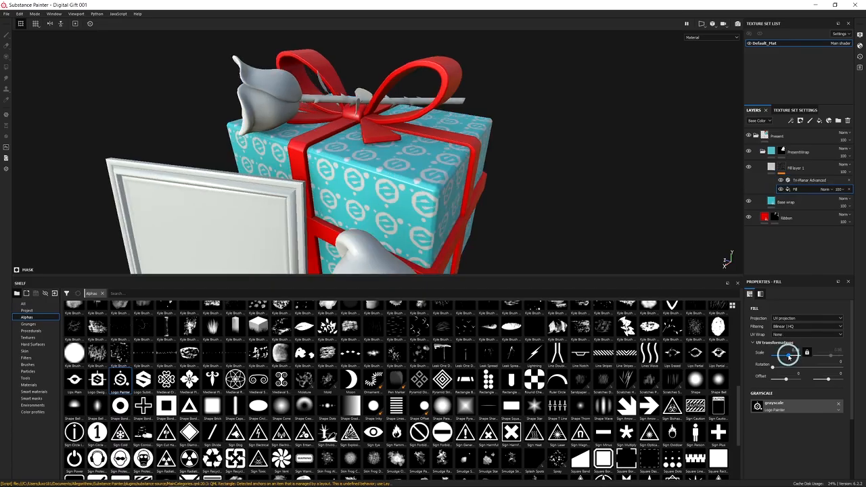
pyautogui.moveTo(789, 354); pyautogui.dragTo(788, 356)
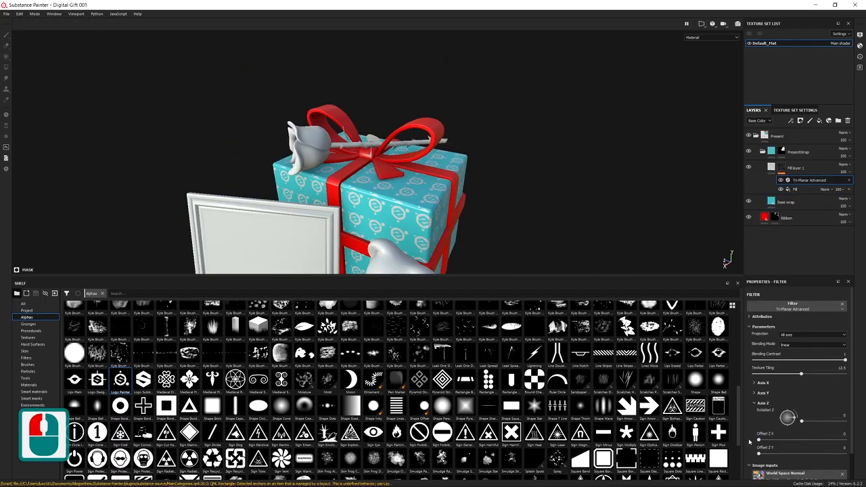
pyautogui.moveTo(758, 439); pyautogui.dragTo(754, 440)
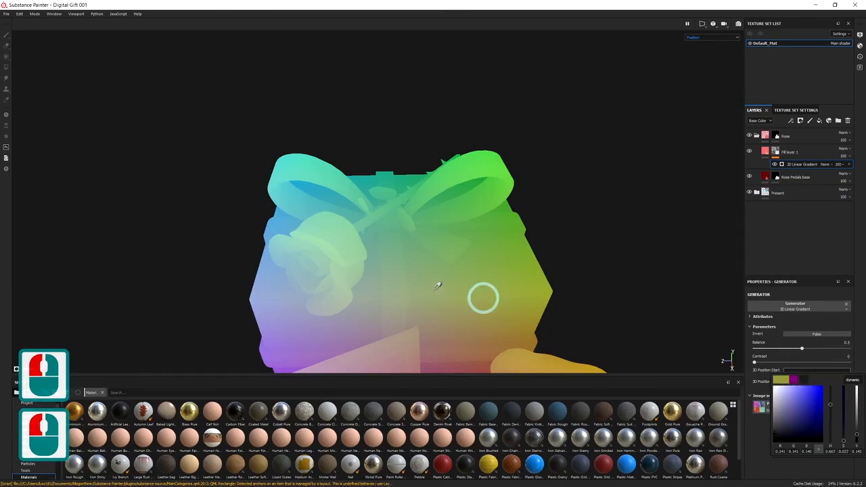
# Step: Sample a 3D gradient position on the rose bloom and fine-tune the 3D Linear Gradient's balance on its petal fill mask
pyautogui.click(313, 253)
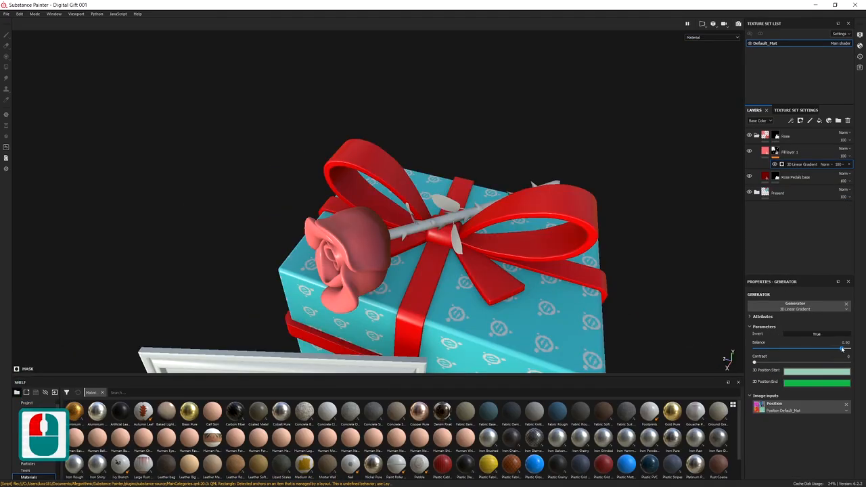
pyautogui.moveTo(842, 348); pyautogui.dragTo(845, 348)
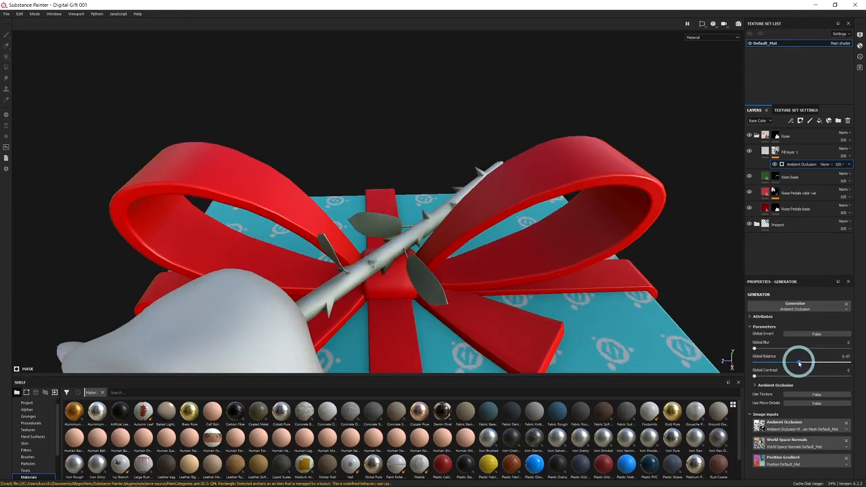
# Step: Lower the global balance of the rose fill's Ambient Occlusion mask and give that fill a green base color
pyautogui.moveTo(796, 359); pyautogui.dragTo(761, 363)
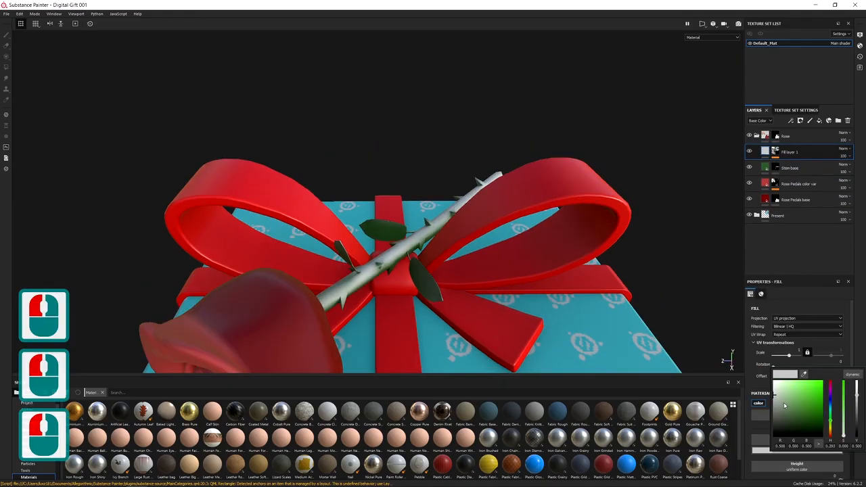
pyautogui.moveTo(784, 406); pyautogui.dragTo(810, 401)
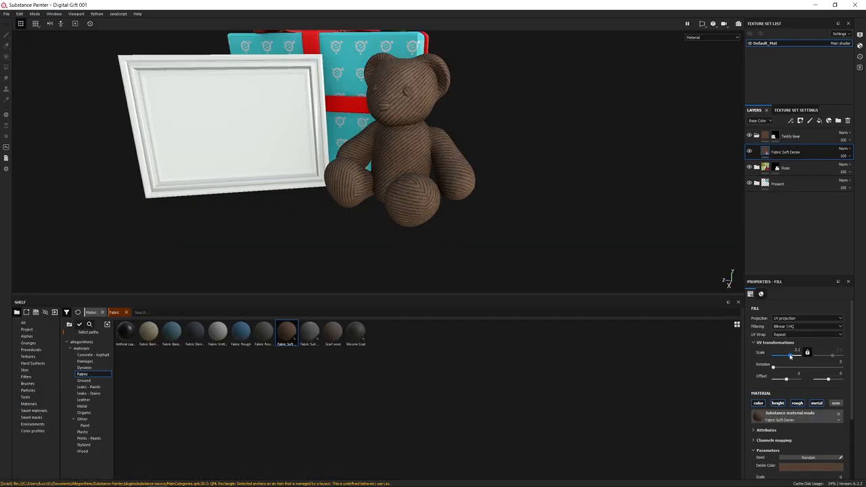
# Step: Adjust the Fabric Soft Denim scale on the teddy bear and add both inner ears to the lighter color fill's mask
pyautogui.moveTo(790, 356); pyautogui.dragTo(790, 356)
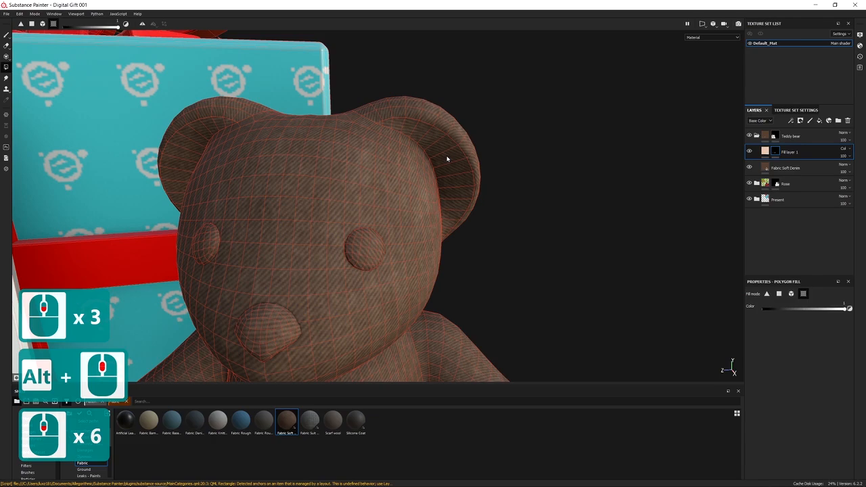
pyautogui.click(447, 159)
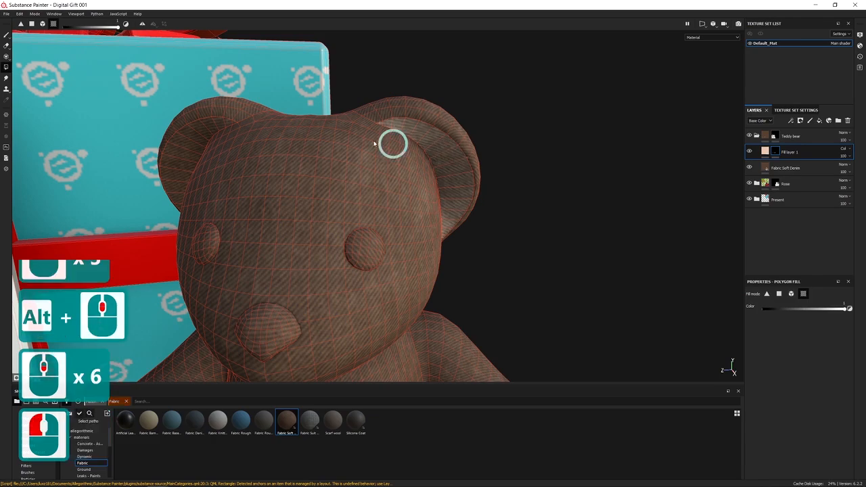
pyautogui.click(184, 143)
pyautogui.scroll(4, 359, 204)
pyautogui.scroll(-7, 359, 203)
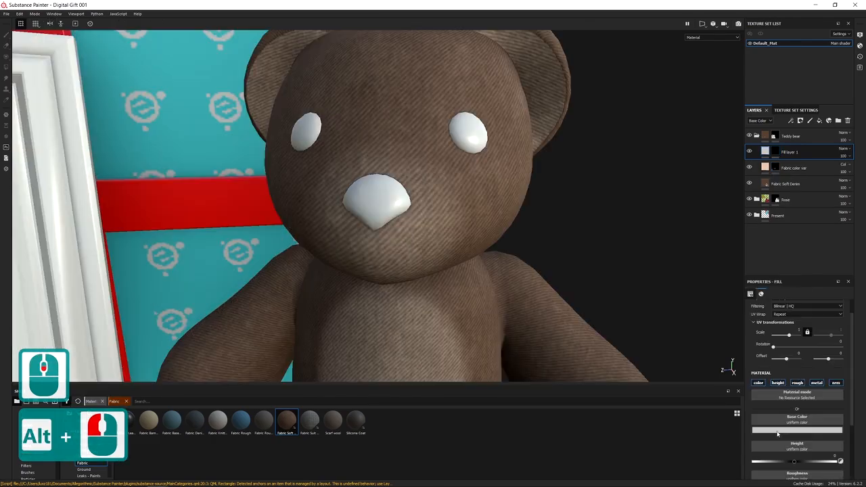
# Step: Give the eyes and nose fill a near-black base color and paint on the duplicated layer's mask around the mouth
pyautogui.click(774, 383)
pyautogui.moveTo(775, 383); pyautogui.dragTo(772, 423)
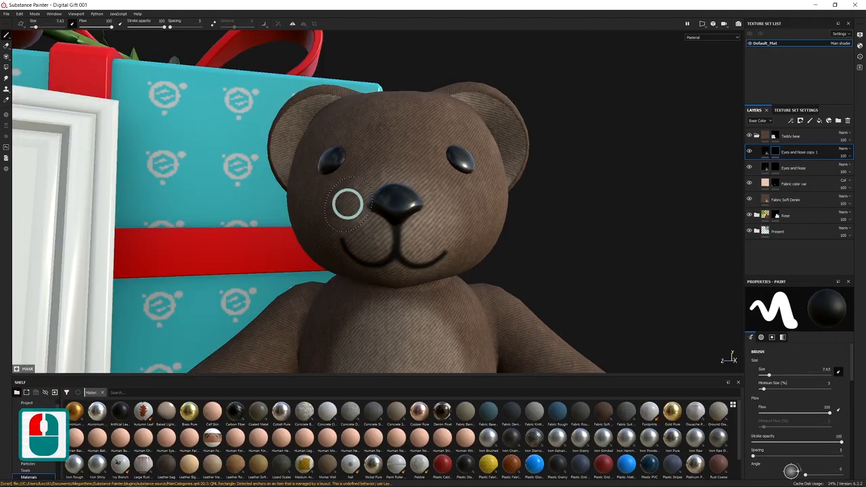
pyautogui.click(342, 217)
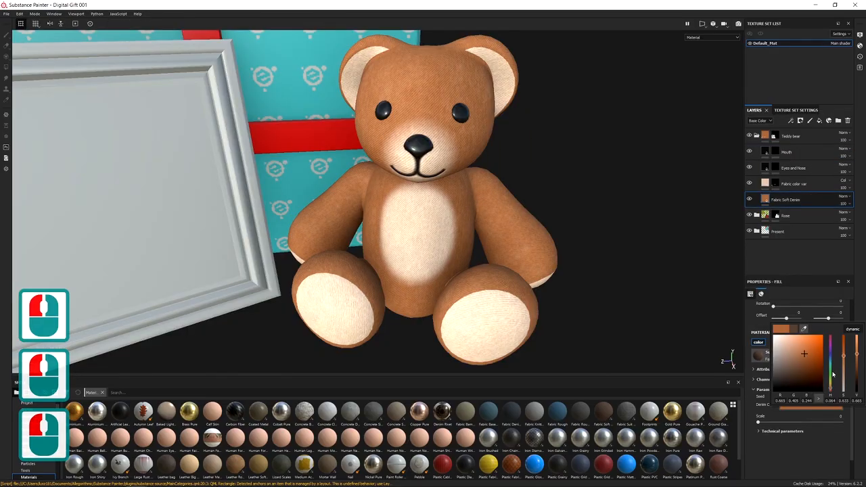
# Step: Try a different denim color on the teddy bear's Fabric Soft Denim layer
pyautogui.moveTo(833, 374); pyautogui.dragTo(787, 344)
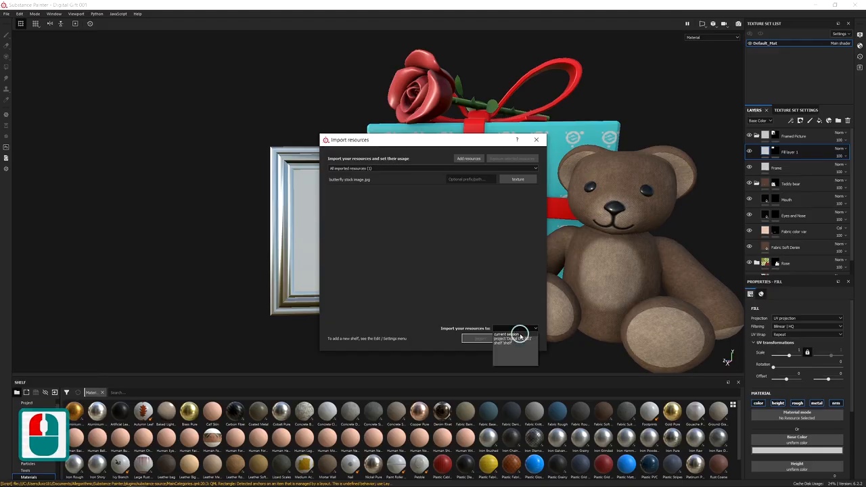
# Step: Import butterfly stock image.jpg as a texture into the current session and use it as the picture fill's base color
pyautogui.click(518, 334)
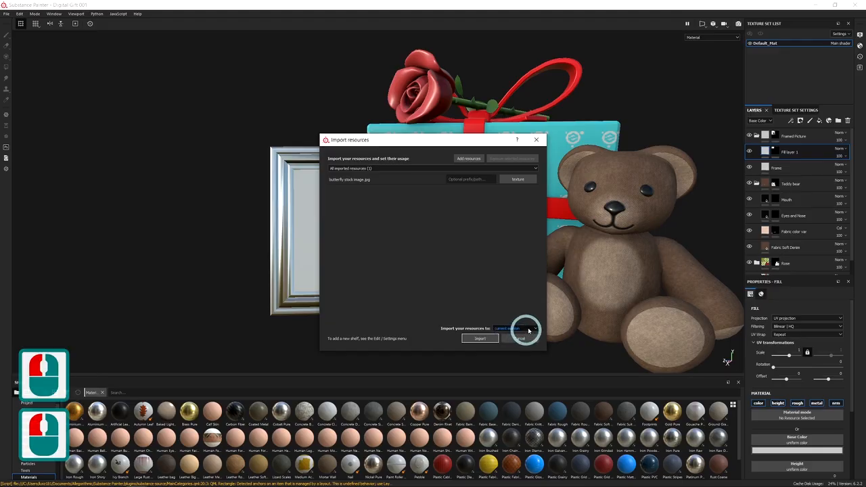
pyautogui.click(481, 339)
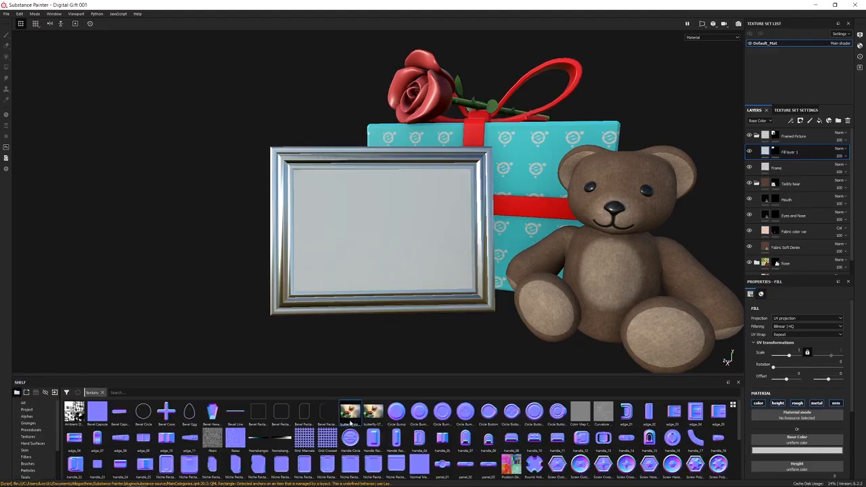
pyautogui.moveTo(350, 412); pyautogui.dragTo(793, 441)
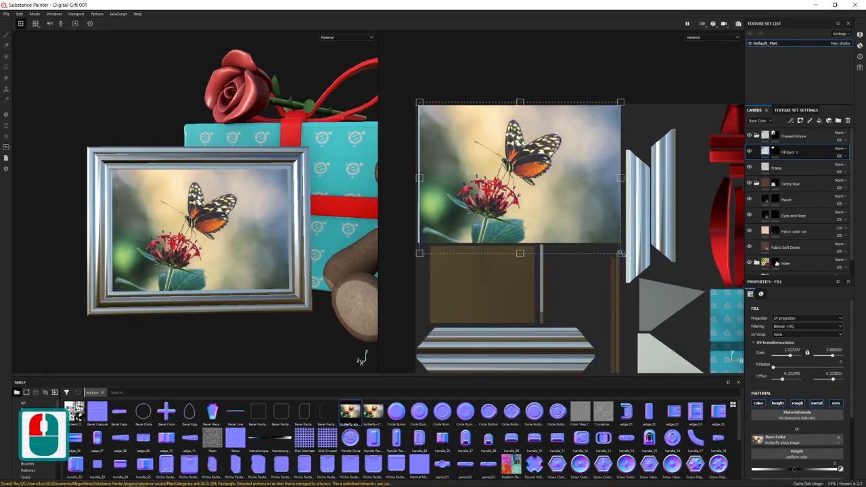
# Step: Resize the butterfly image in the UV view to fit the frame's picture area and check it under different lighting
pyautogui.moveTo(620, 253)
pyautogui.mouseDown()
pyautogui.moveTo(649, 255)
pyautogui.moveTo(593, 234)
pyautogui.moveTo(615, 243)
pyautogui.moveTo(611, 218)
pyautogui.moveTo(574, 223)
pyautogui.moveTo(611, 236)
pyautogui.moveTo(612, 203)
pyautogui.moveTo(621, 221)
pyautogui.moveTo(617, 202)
pyautogui.moveTo(608, 244)
pyautogui.mouseUp()
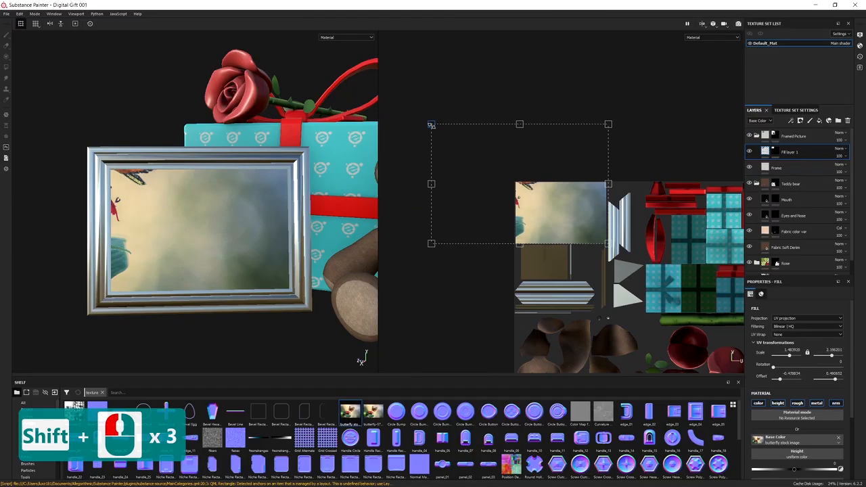
pyautogui.keyDown('shift'); pyautogui.moveTo(431, 126); pyautogui.dragTo(513, 195); pyautogui.keyUp('shift')
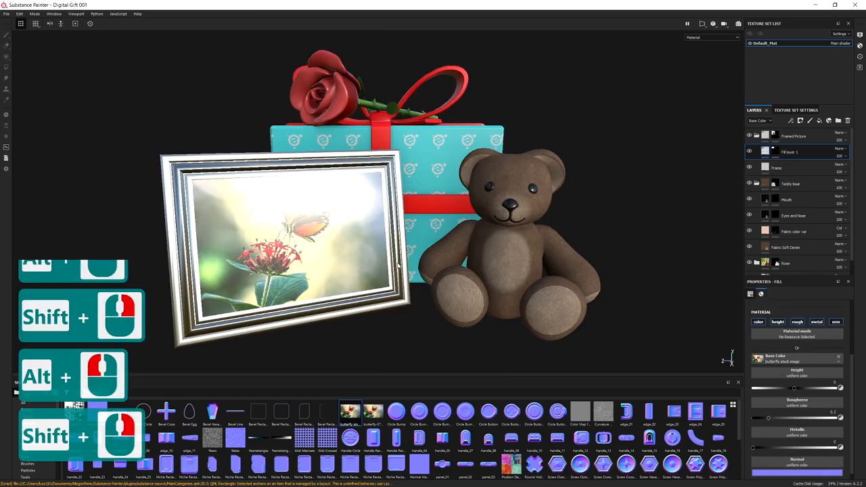
pyautogui.keyDown('alt'); pyautogui.moveTo(399, 265); pyautogui.dragTo(400, 264); pyautogui.keyUp('alt')
pyautogui.keyDown('shift'); pyautogui.moveTo(401, 264); pyautogui.dragTo(410, 270, button='right'); pyautogui.keyUp('shift')
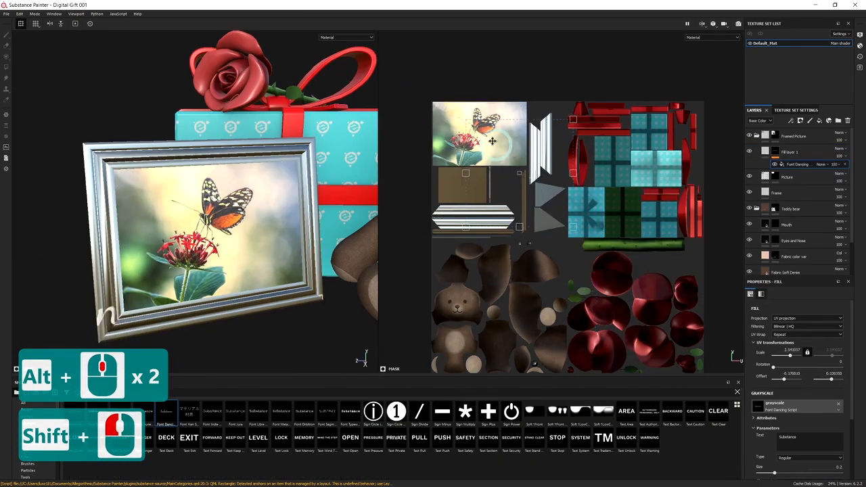
# Step: Move the Dancing Script text onto the butterfly picture and make it read "Congratulations"
pyautogui.moveTo(459, 128); pyautogui.dragTo(461, 135)
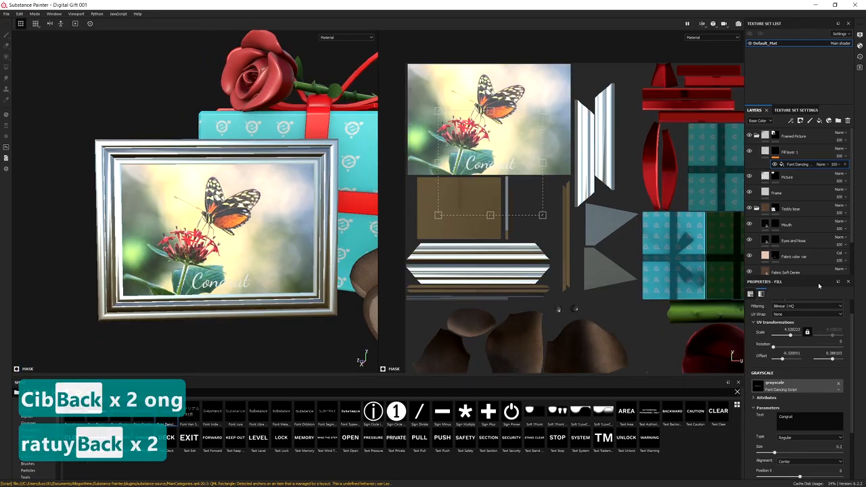
pyautogui.write('ulations')
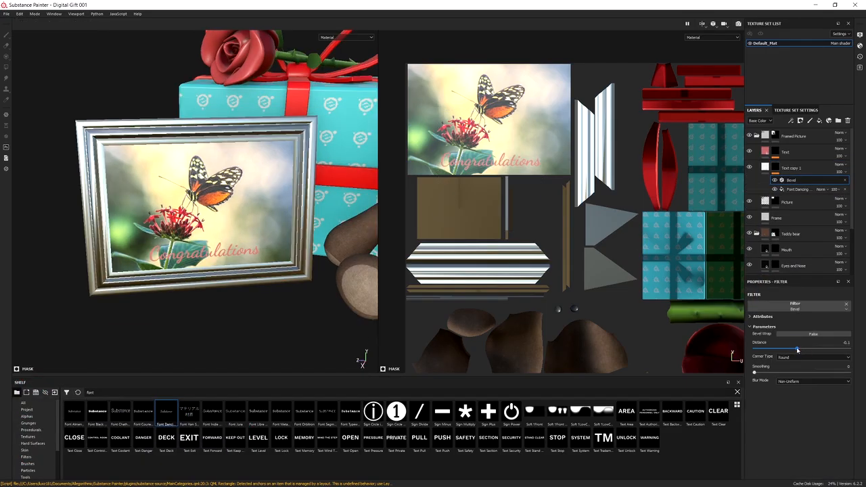
# Step: Fine-tune the Bevel filter's distance on the white copy of the text layer
pyautogui.moveTo(796, 350); pyautogui.dragTo(802, 350)
pyautogui.click(176, 266)
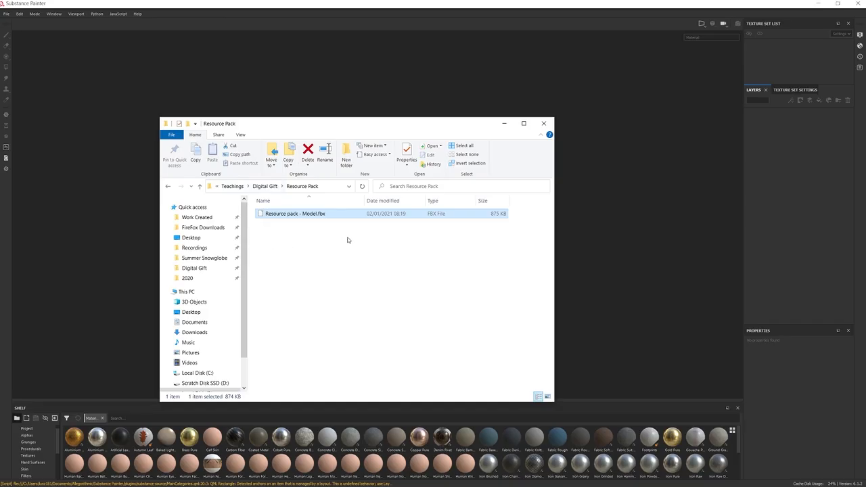
# Step: Start a new project and load Resource pack - Model.fbx from the Resource Pack folder as its mesh
pyautogui.click(86, 59)
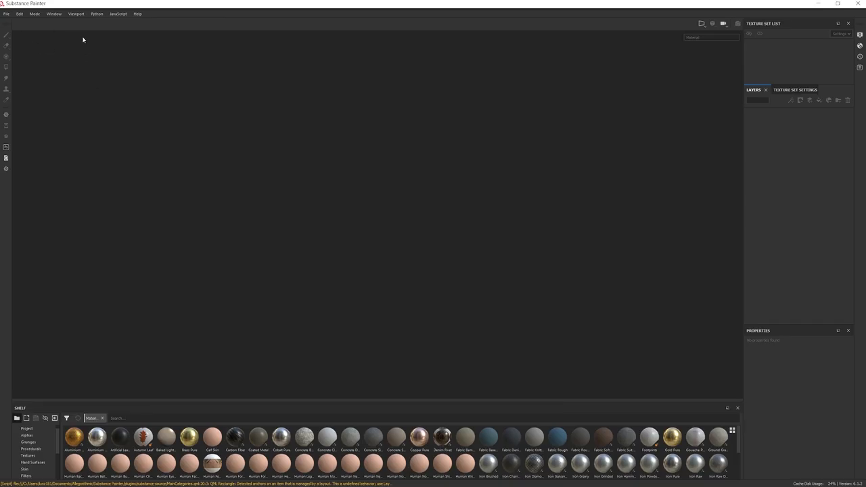
pyautogui.click(6, 15)
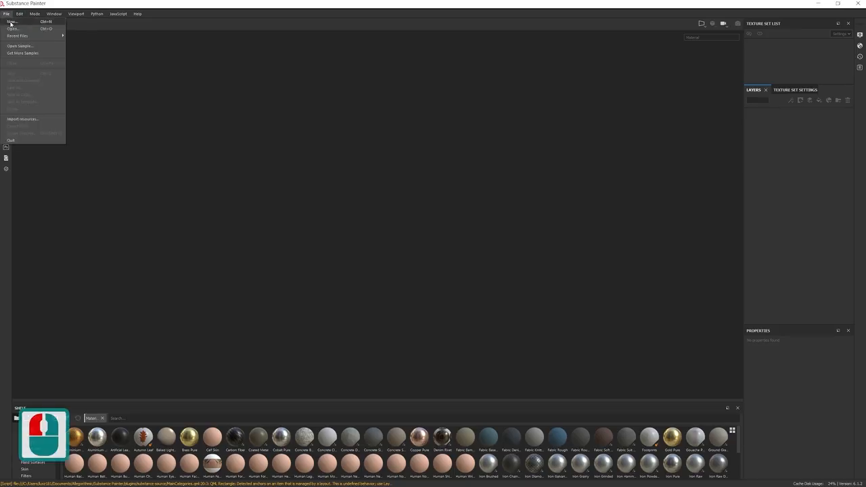
pyautogui.click(10, 22)
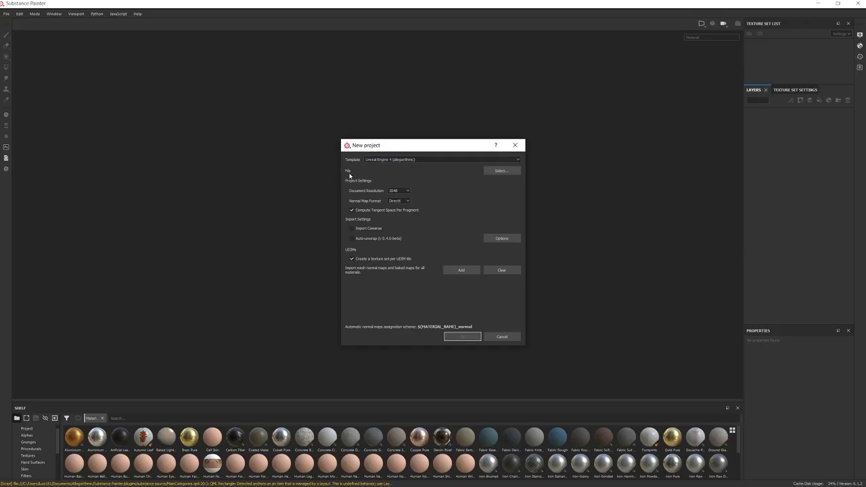
pyautogui.click(500, 171)
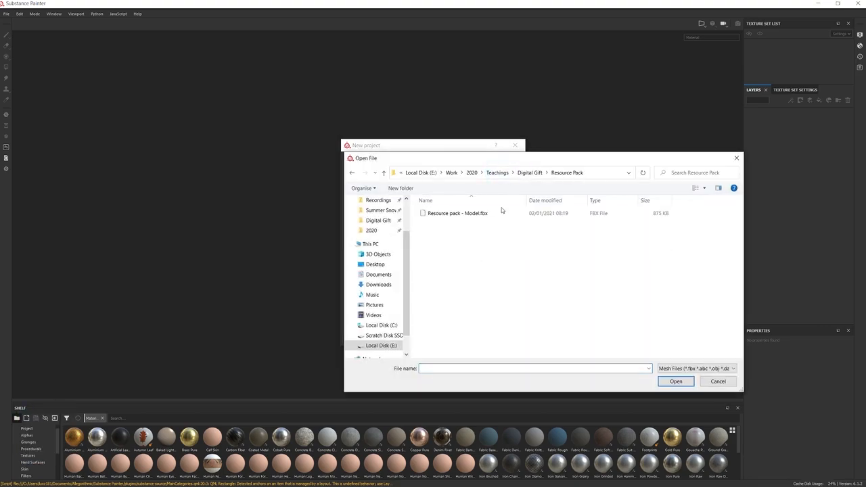
pyautogui.click(453, 214)
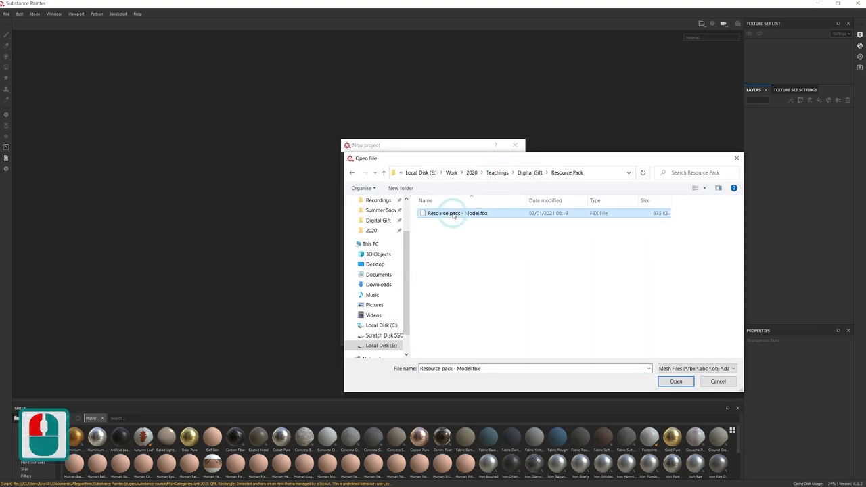
pyautogui.click(675, 380)
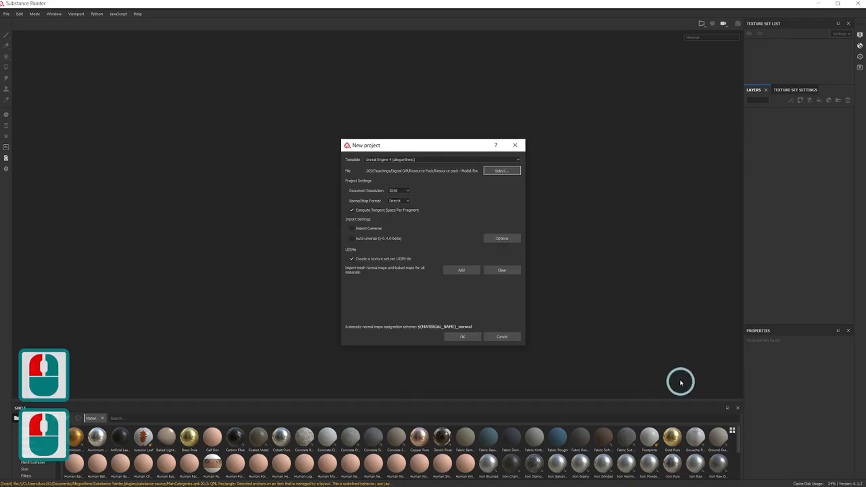
pyautogui.click(438, 173)
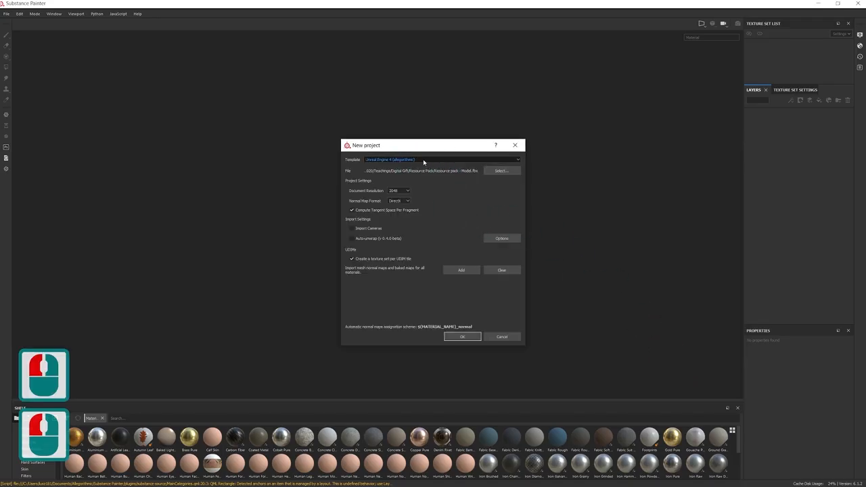
# Step: Look through the available project templates and choose Unreal Engine 4 (allegorithmic) for the new project
pyautogui.click(423, 158)
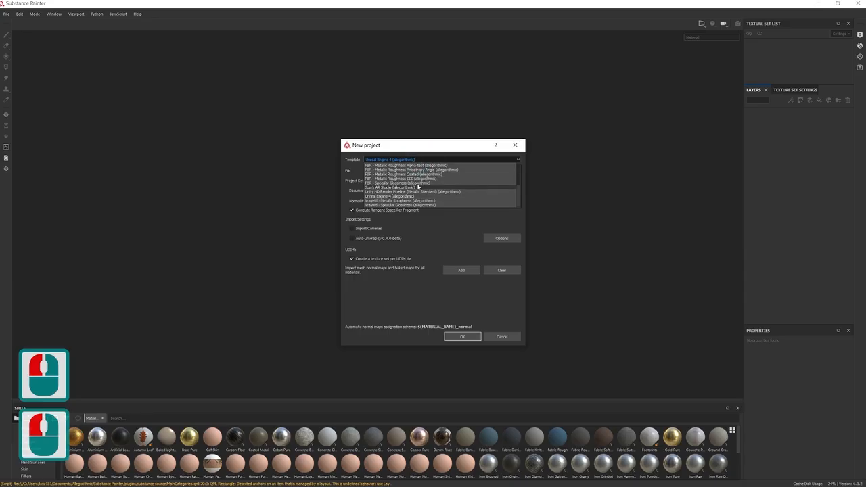
pyautogui.scroll(4, 423, 180)
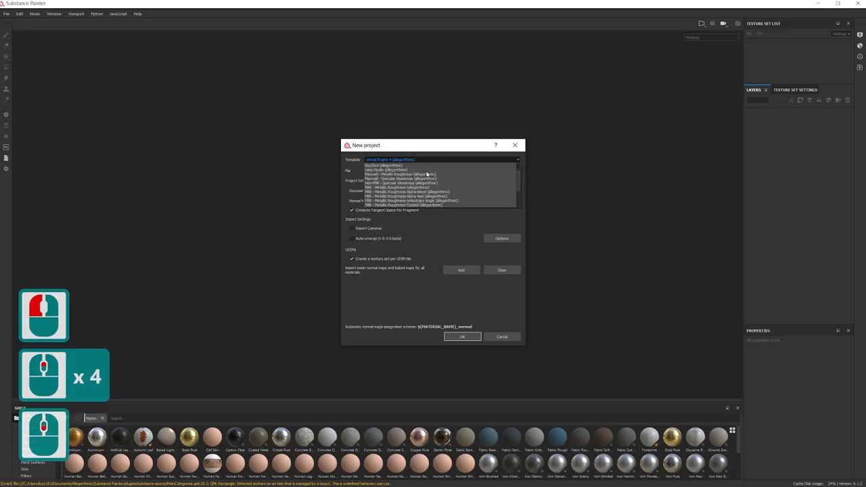
pyautogui.scroll(-2, 429, 178)
pyautogui.scroll(3, 430, 179)
pyautogui.scroll(-1, 428, 174)
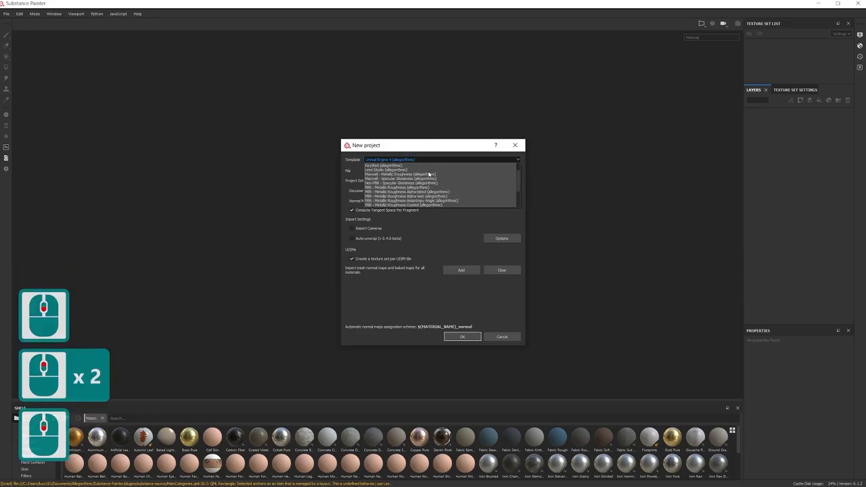
pyautogui.scroll(-4, 428, 175)
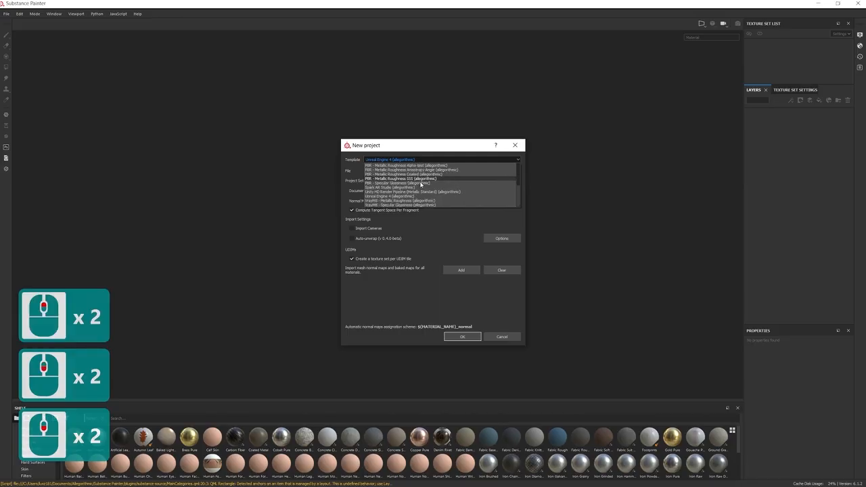
pyautogui.scroll(-2, 422, 184)
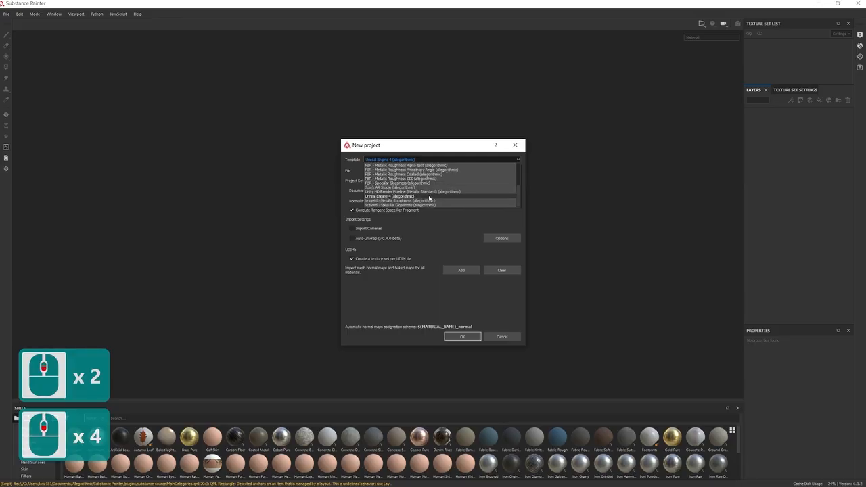
pyautogui.click(399, 196)
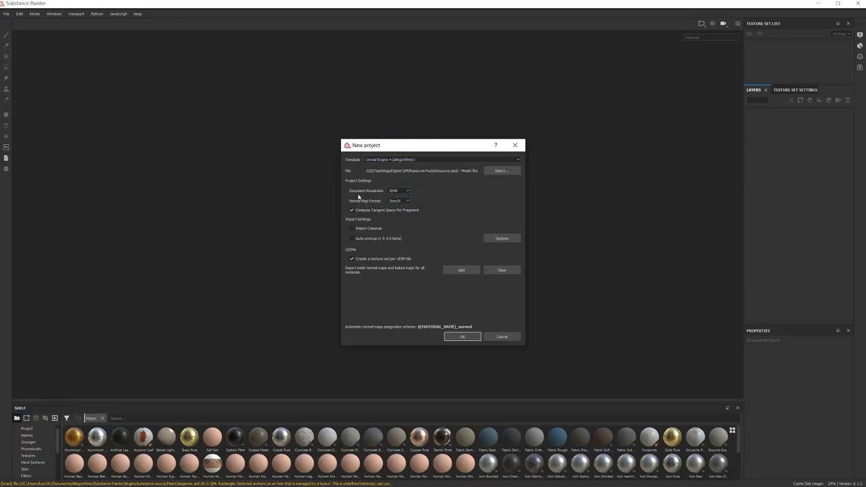
# Step: Create the project at a document resolution of 2048 with the texture set per UDIM tile option turned off
pyautogui.click(399, 192)
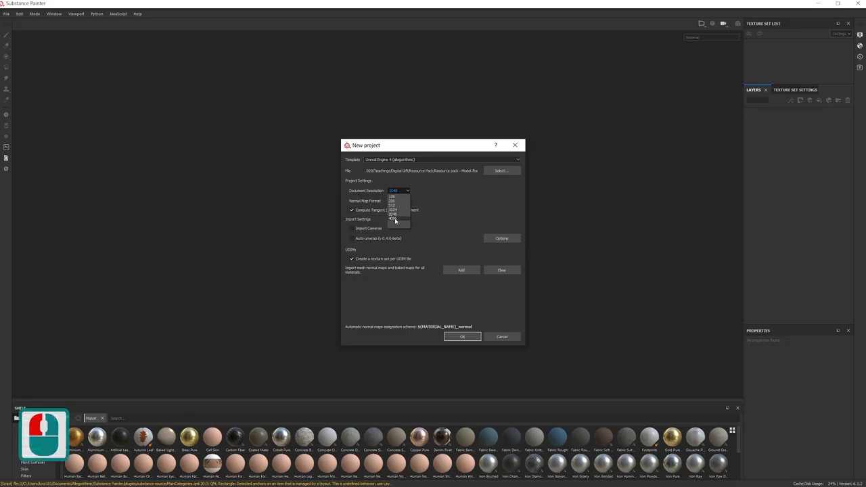
pyautogui.click(397, 191)
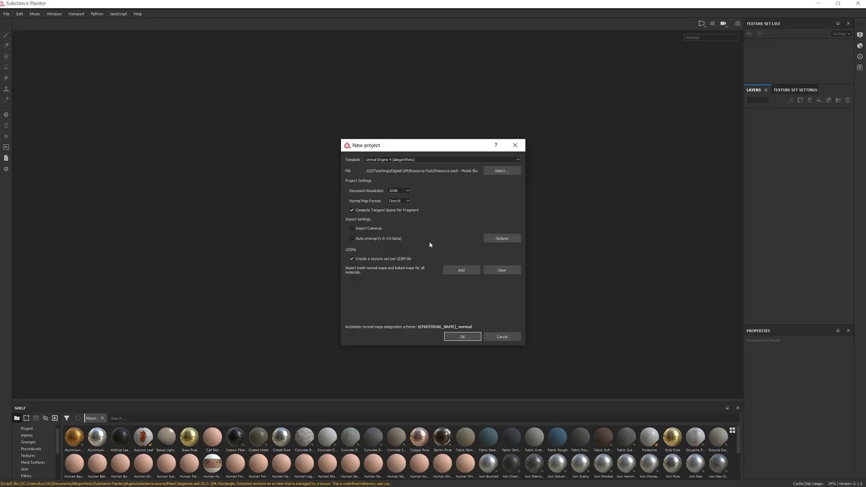
pyautogui.click(351, 259)
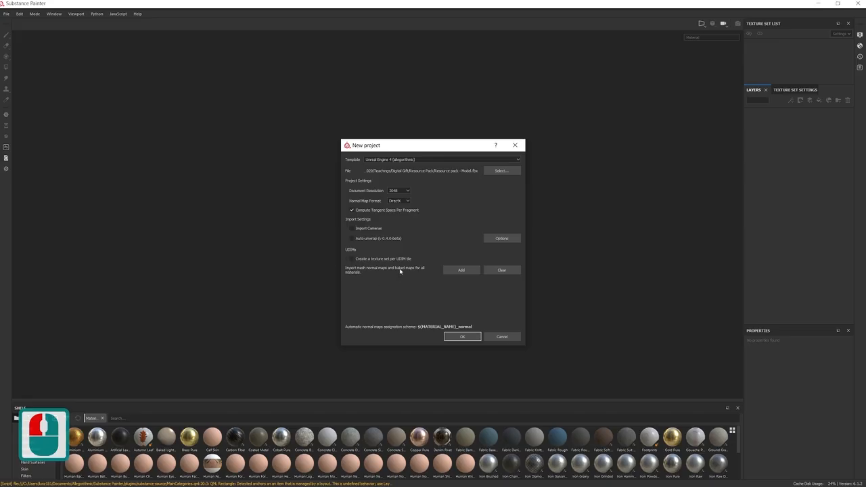
pyautogui.click(457, 337)
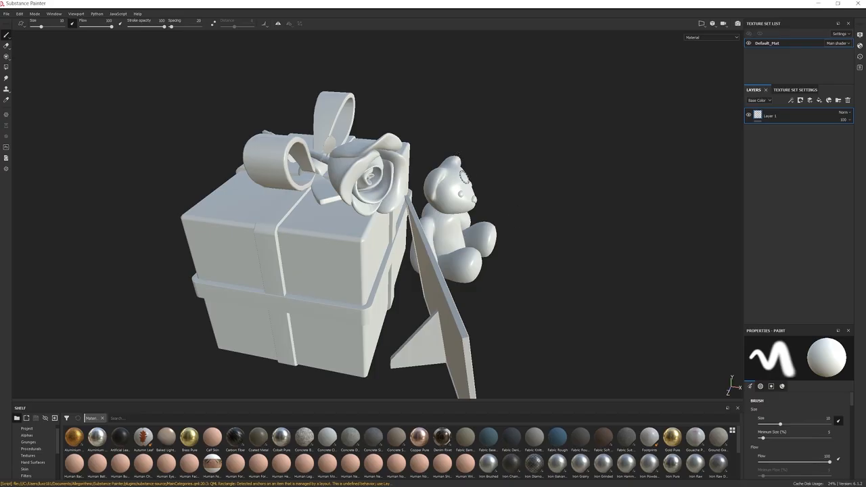
# Step: Look at the texture set settings of the gift model, and reset the interface layout to its default
pyautogui.keyDown('alt'); pyautogui.moveTo(464, 177); pyautogui.dragTo(166, 177); pyautogui.keyUp('alt')
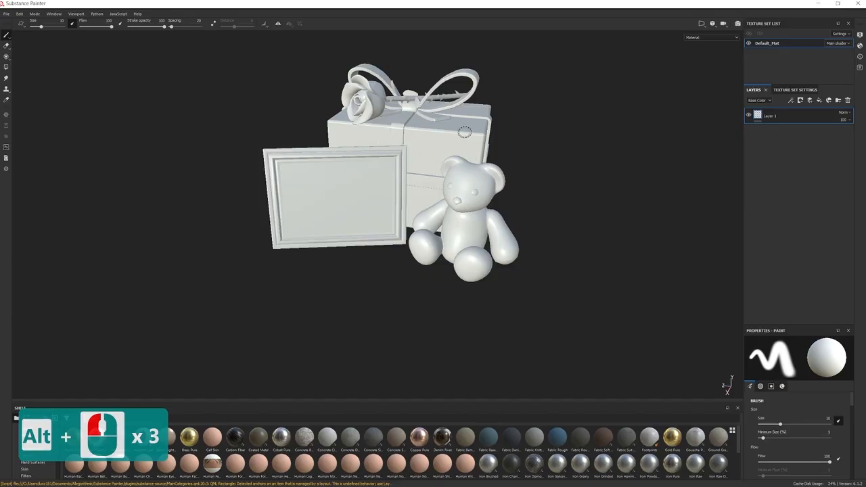
pyautogui.keyDown('alt'); pyautogui.moveTo(464, 132); pyautogui.dragTo(433, 174, button='middle'); pyautogui.keyUp('alt')
pyautogui.scroll(3, 365, 223)
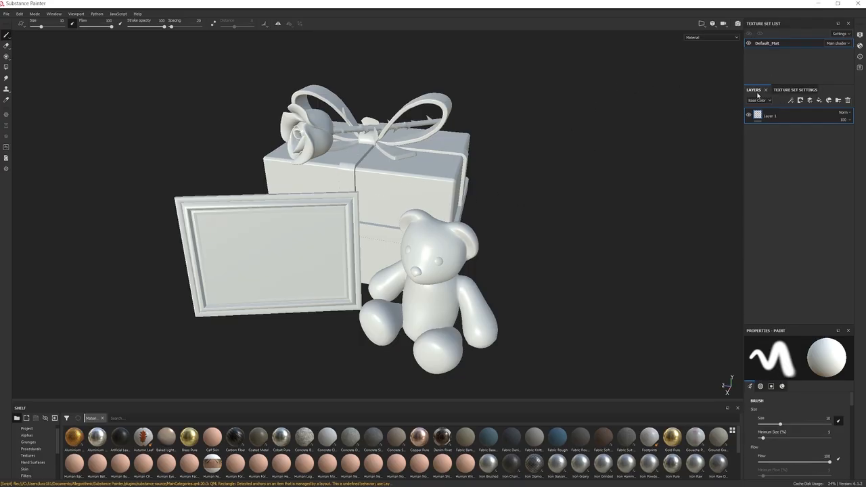
pyautogui.click(801, 92)
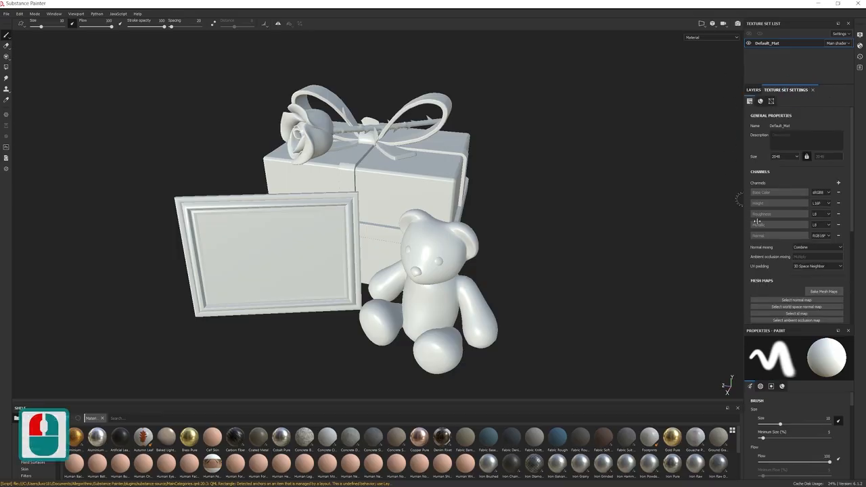
pyautogui.click(55, 15)
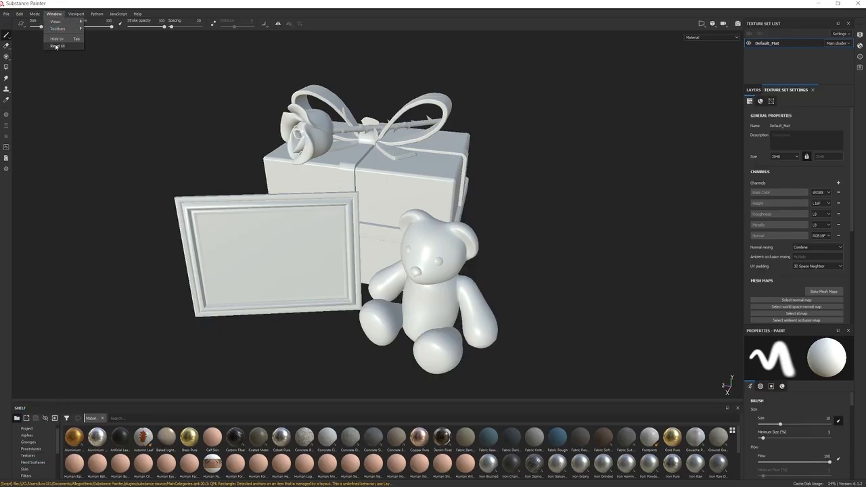
pyautogui.click(55, 46)
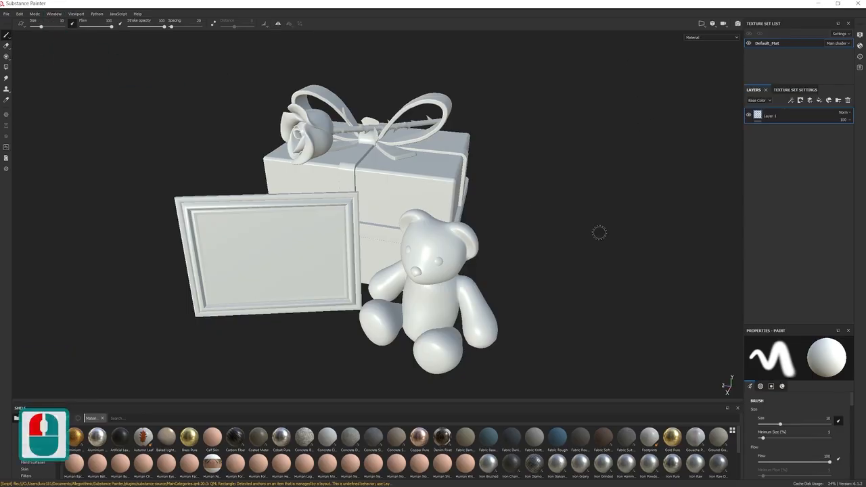
# Step: Open the mesh map baking options for the Default_Mat texture set and set the output size to 4096
pyautogui.click(793, 91)
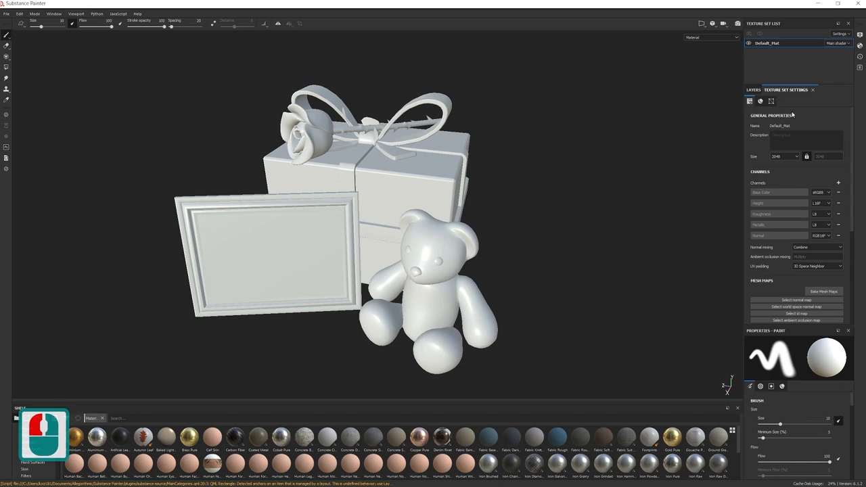
pyautogui.click(783, 141)
pyautogui.scroll(-1, 779, 153)
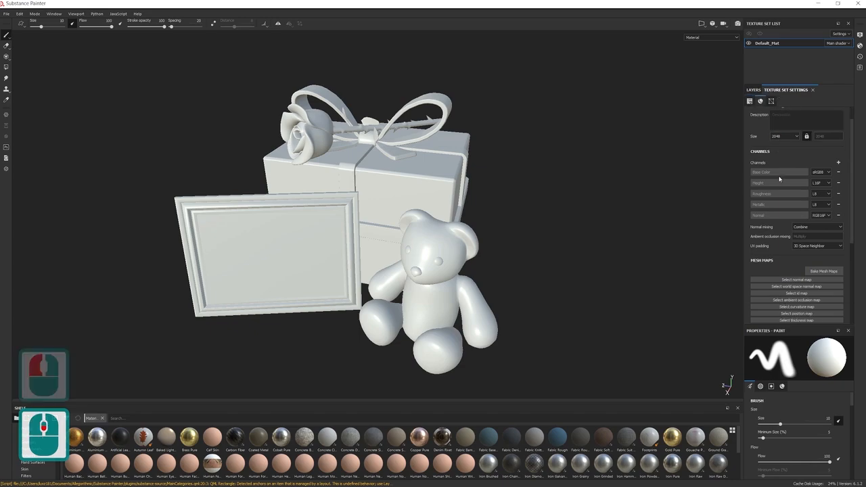
pyautogui.click(823, 271)
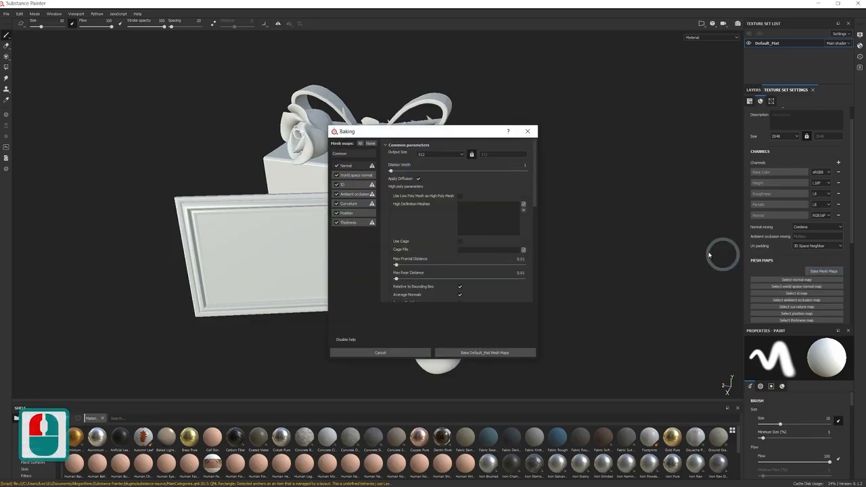
pyautogui.moveTo(362, 132); pyautogui.dragTo(351, 100)
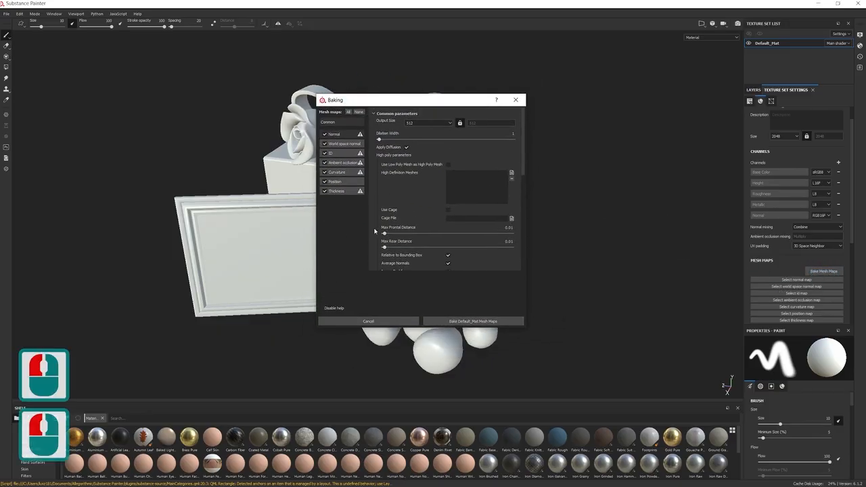
pyautogui.click(412, 123)
pyautogui.scroll(-2, 421, 145)
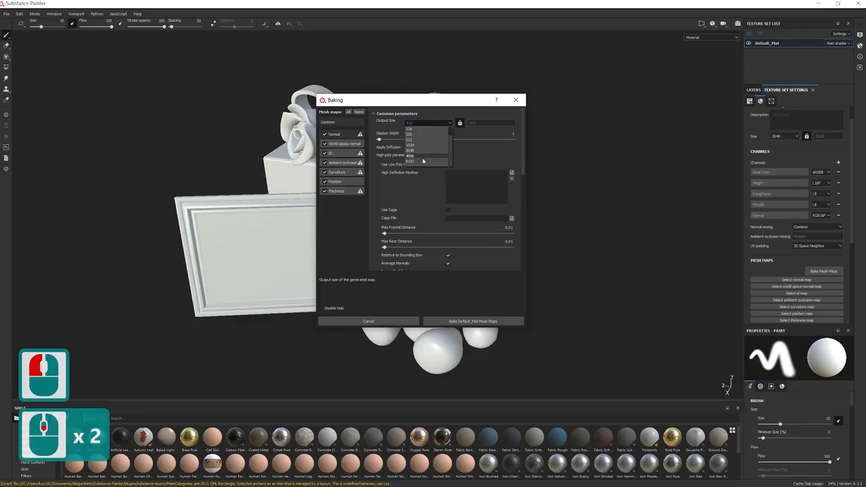
pyautogui.click(412, 156)
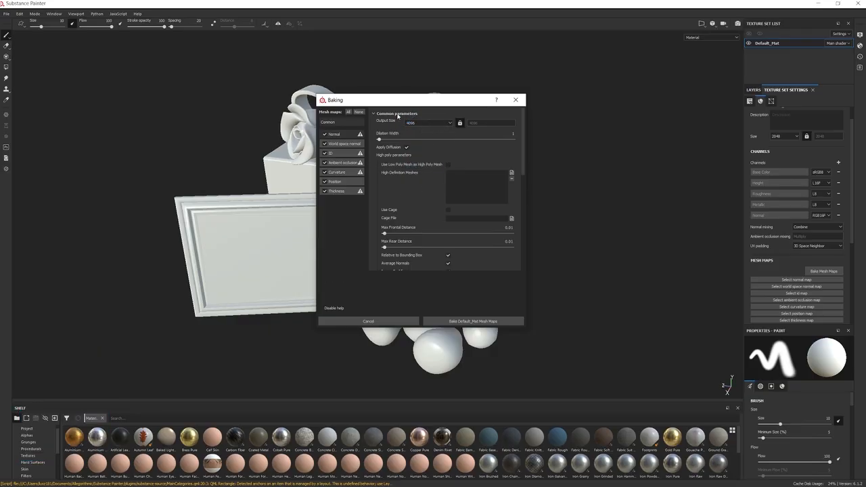
# Step: Bake all mesh maps for Default_Mat, using the low poly mesh as the high poly mesh
pyautogui.click(349, 112)
pyautogui.click(448, 166)
pyautogui.moveTo(440, 100); pyautogui.dragTo(456, 98)
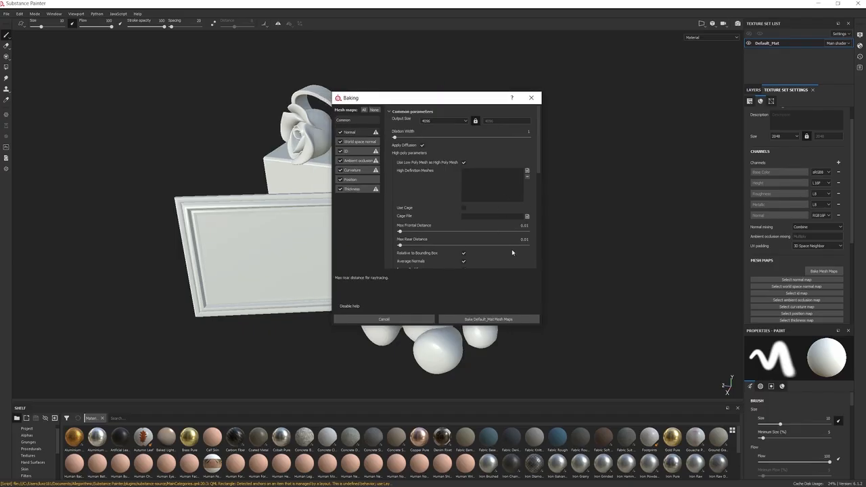
pyautogui.click(473, 321)
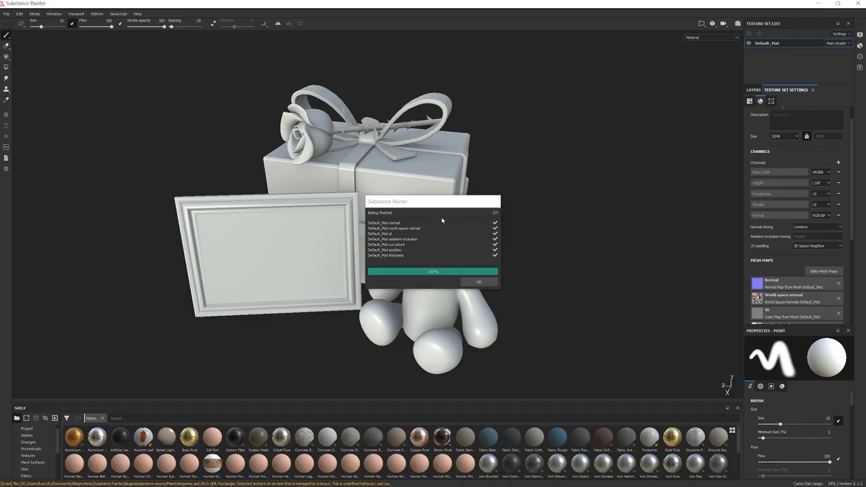
pyautogui.click(468, 284)
pyautogui.click(472, 284)
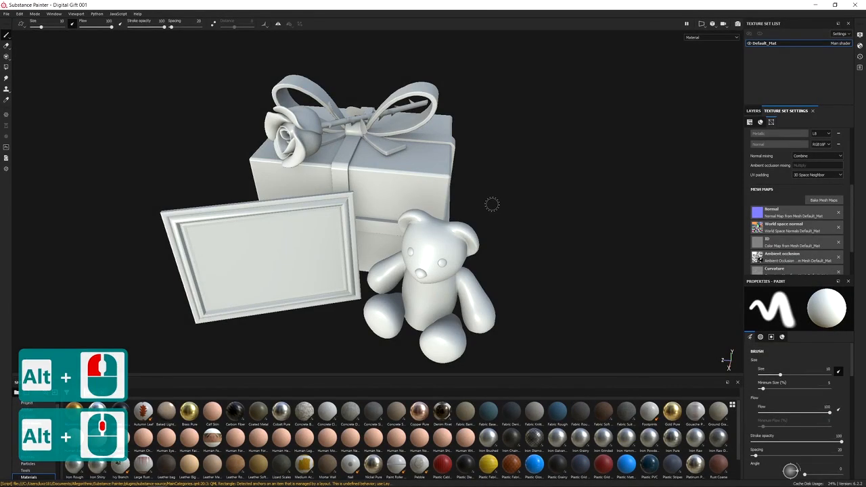
# Step: Delete the default paint layer, Layer 1, from the layer stack
pyautogui.keyDown('alt'); pyautogui.moveTo(445, 135); pyautogui.dragTo(497, 292, button='right'); pyautogui.keyUp('alt')
pyautogui.keyDown('alt'); pyautogui.moveTo(497, 293); pyautogui.dragTo(332, 236); pyautogui.keyUp('alt')
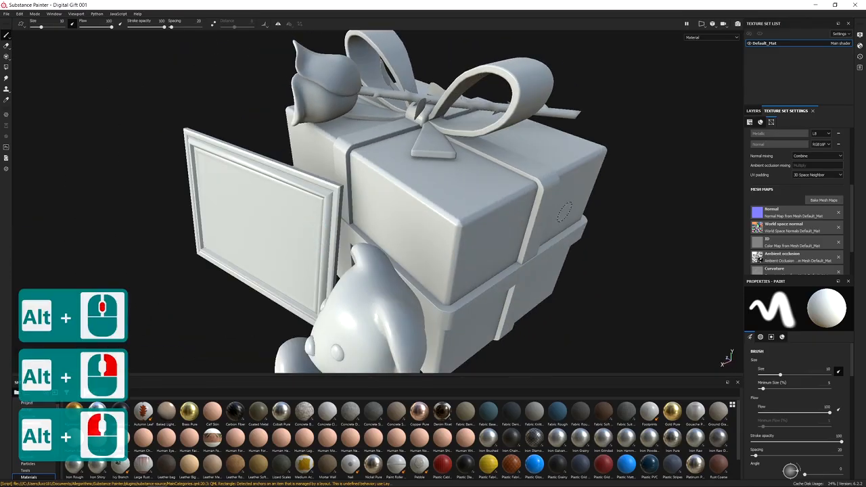
pyautogui.click(754, 111)
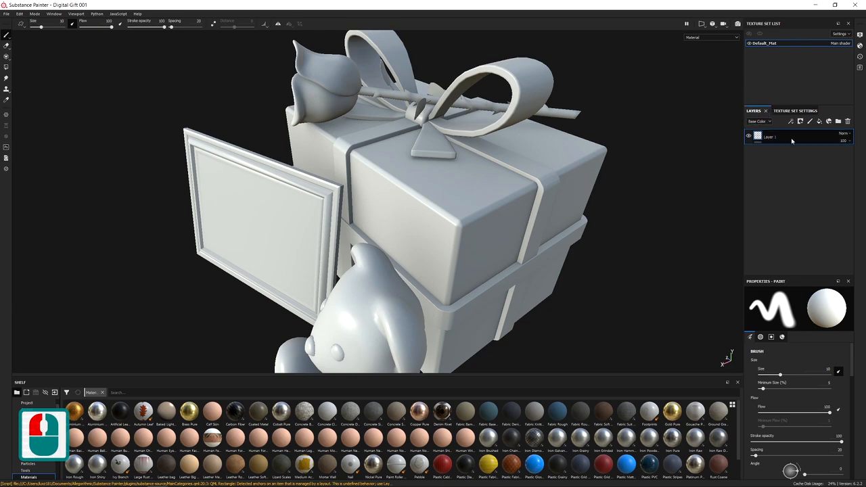
pyautogui.doubleClick(775, 138)
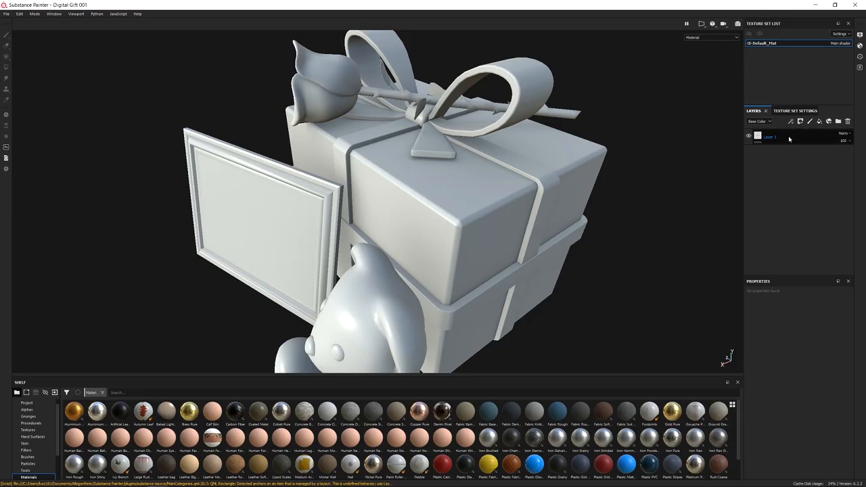
pyautogui.click(788, 137)
pyautogui.press('Delete')
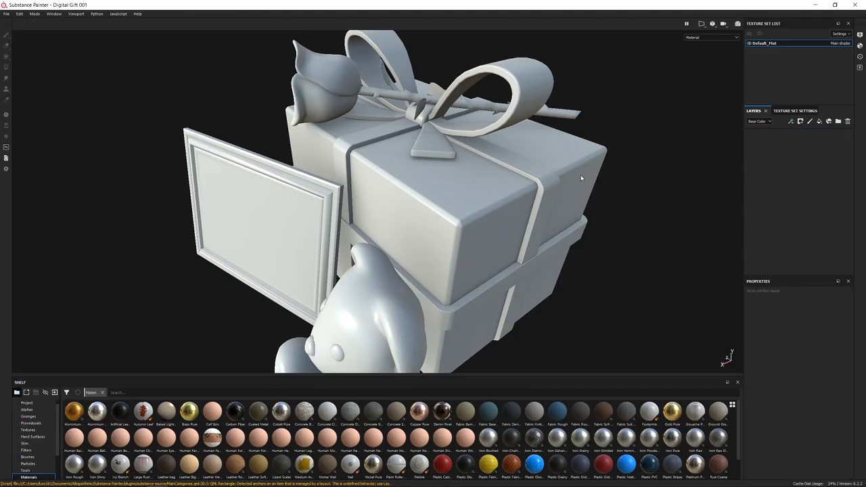
# Step: Add a folder to the empty layer stack and rename it Present
pyautogui.click(837, 122)
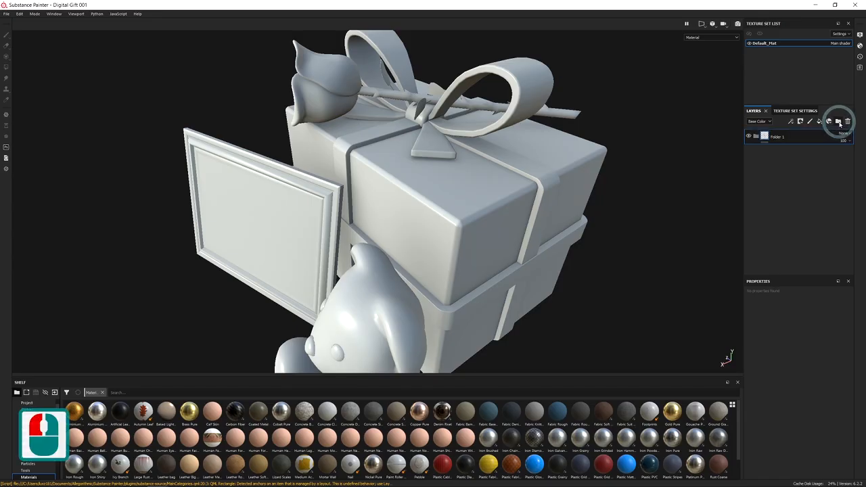
pyautogui.doubleClick(778, 138)
pyautogui.press('Return')
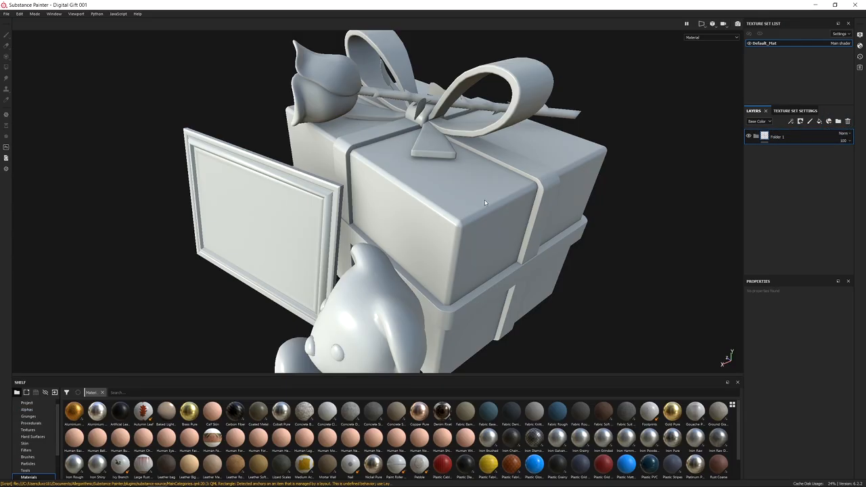
pyautogui.doubleClick(778, 136)
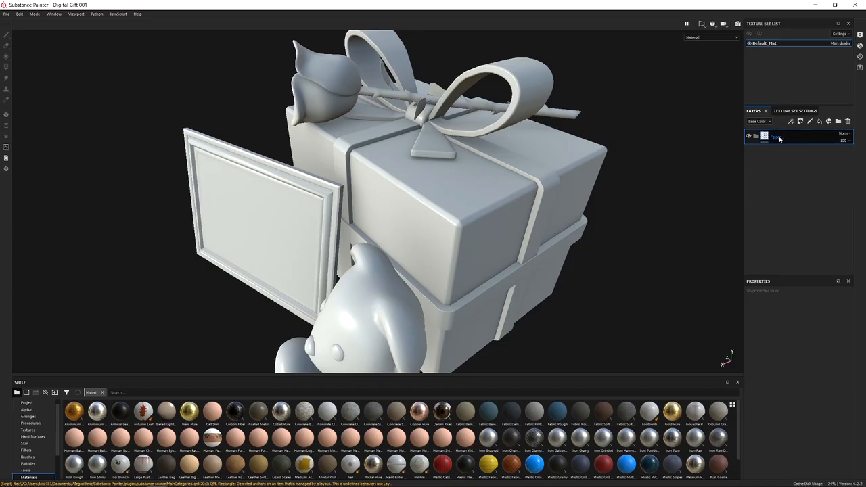
pyautogui.doubleClick(776, 137)
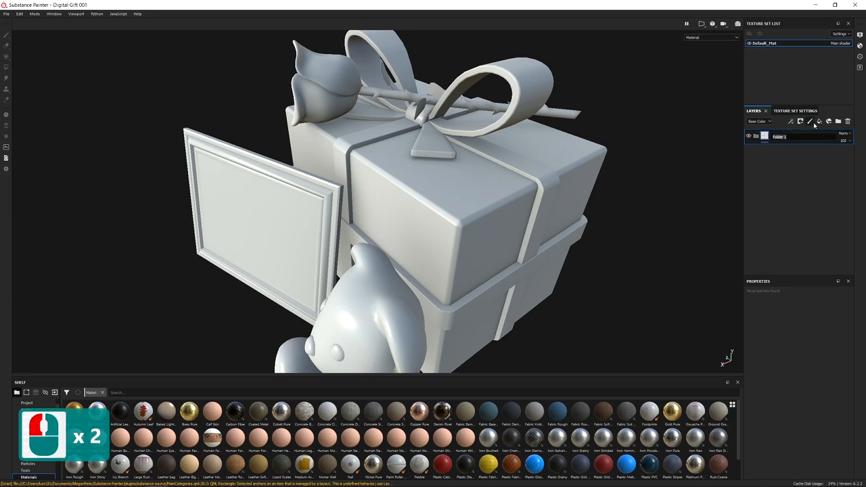
pyautogui.press('BackSpace')
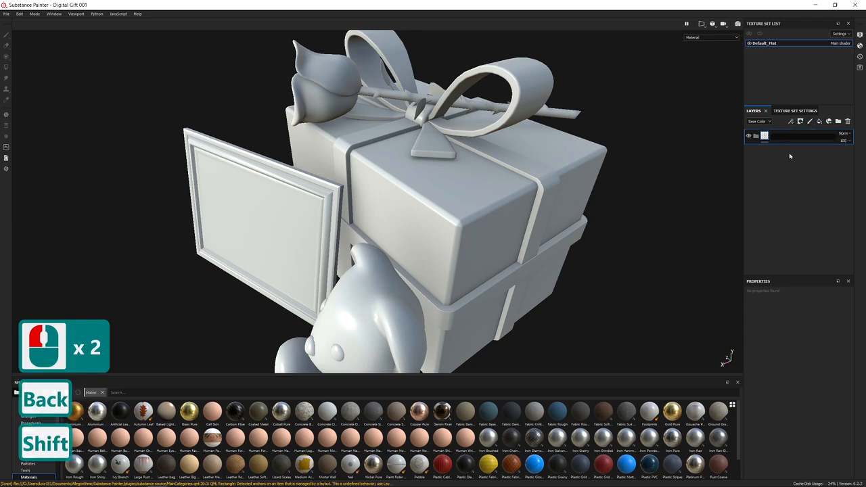
pyautogui.write('Present')
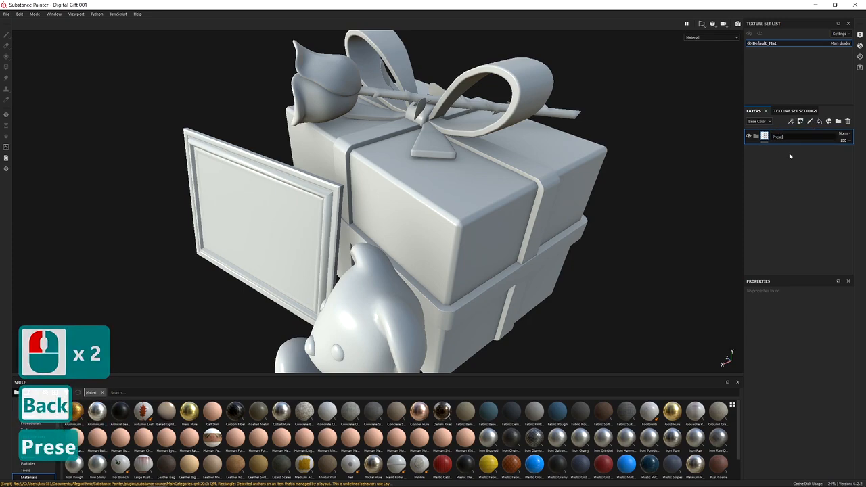
pyautogui.press('Return')
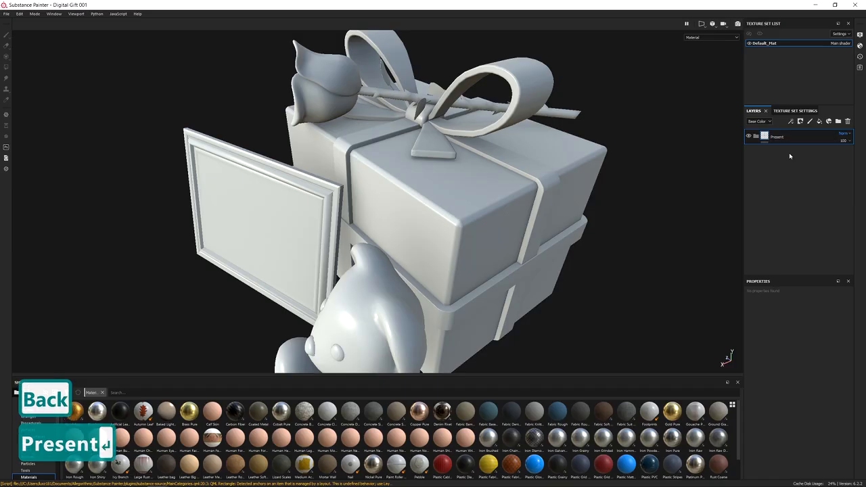
# Step: Add a fill layer and place it inside the Present folder
pyautogui.click(819, 122)
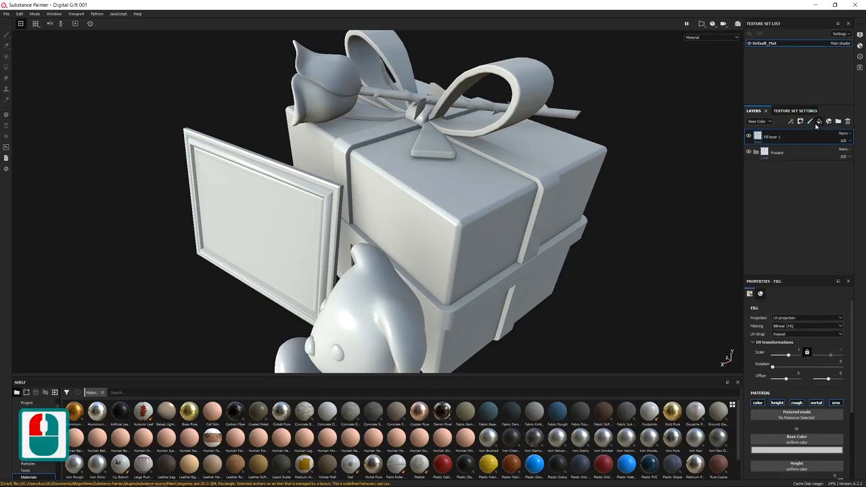
pyautogui.click(790, 153)
pyautogui.moveTo(790, 152); pyautogui.dragTo(796, 160)
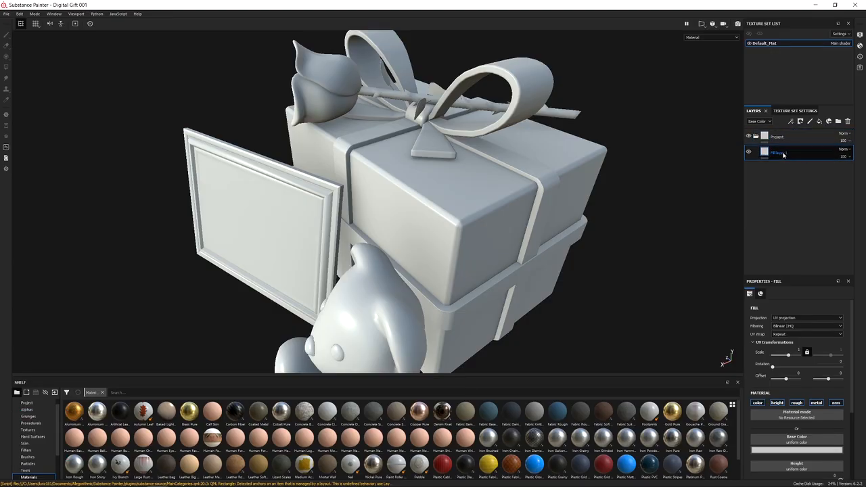
# Step: Rename the fill layer inside the Present folder Ribbon
pyautogui.doubleClick(773, 154)
pyautogui.doubleClick(778, 153)
pyautogui.doubleClick(781, 154)
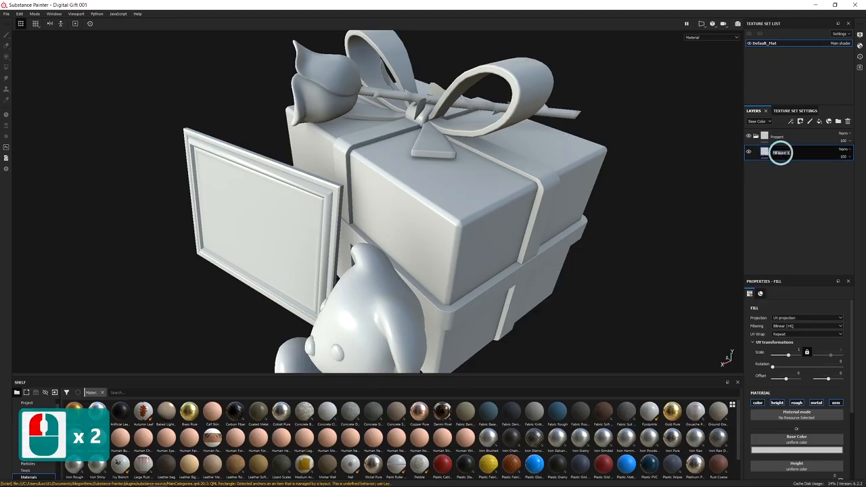
pyautogui.write('Ribbon')
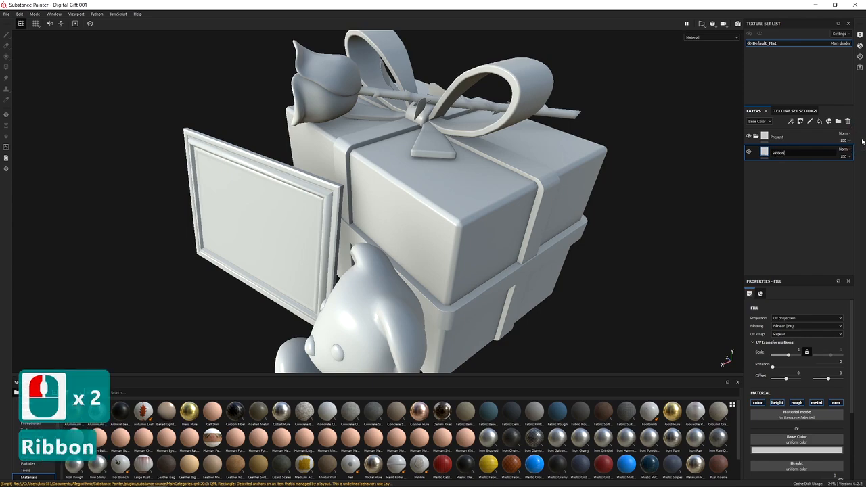
pyautogui.press('Return')
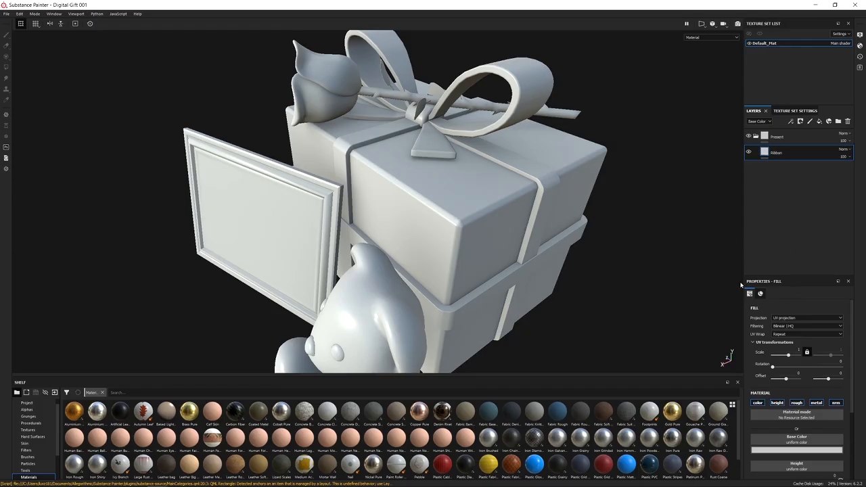
# Step: Set the Ribbon layer's uniform base color to a saturated red, RGB 0.680, 0.003, 0.003
pyautogui.scroll(-2, 800, 392)
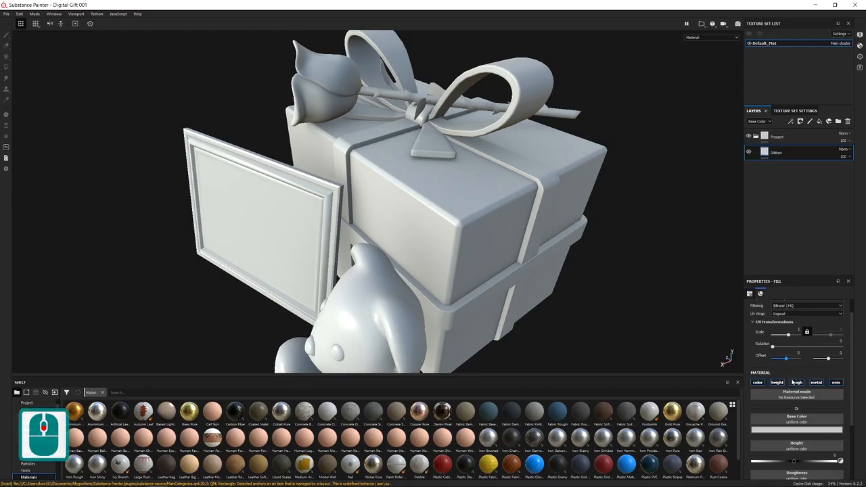
pyautogui.scroll(-2, 804, 384)
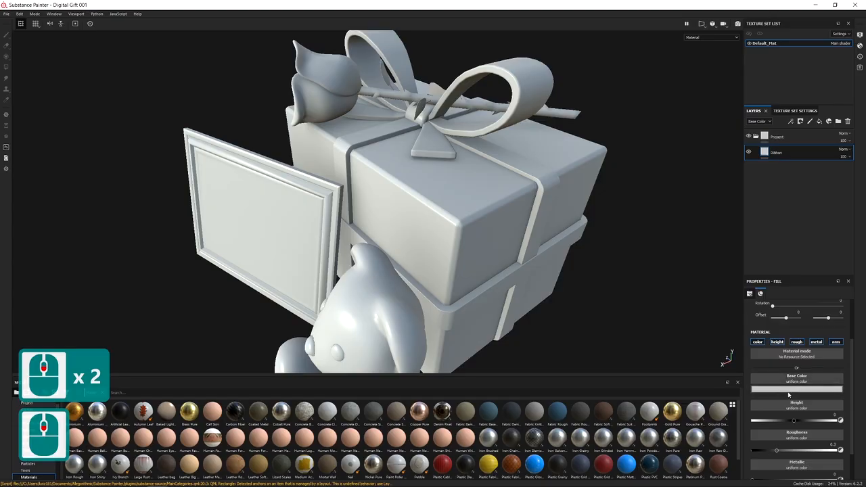
pyautogui.click(793, 391)
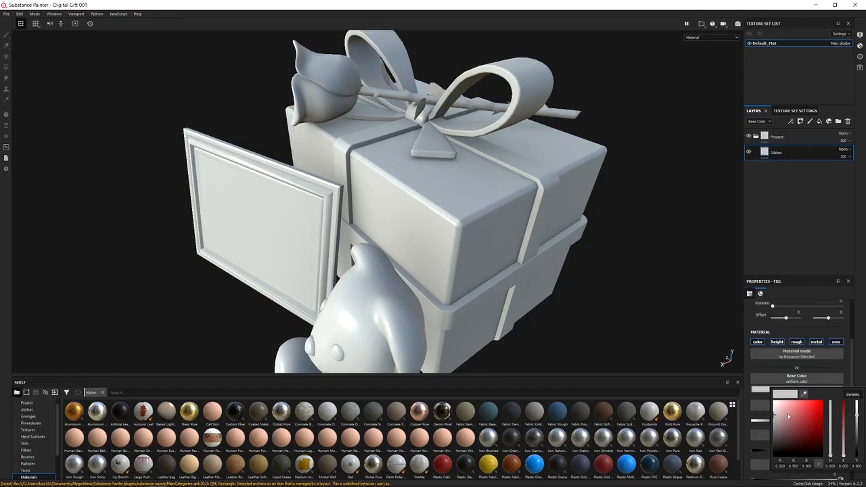
pyautogui.click(801, 414)
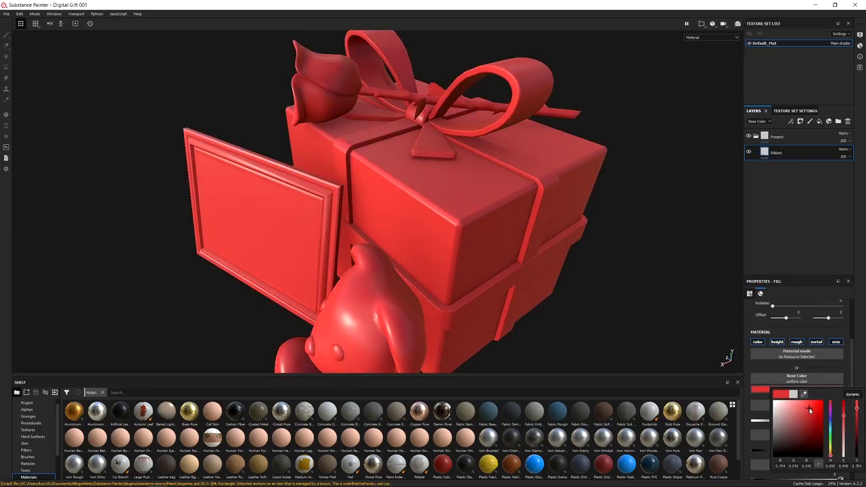
pyautogui.click(811, 414)
pyautogui.moveTo(809, 415); pyautogui.dragTo(825, 389)
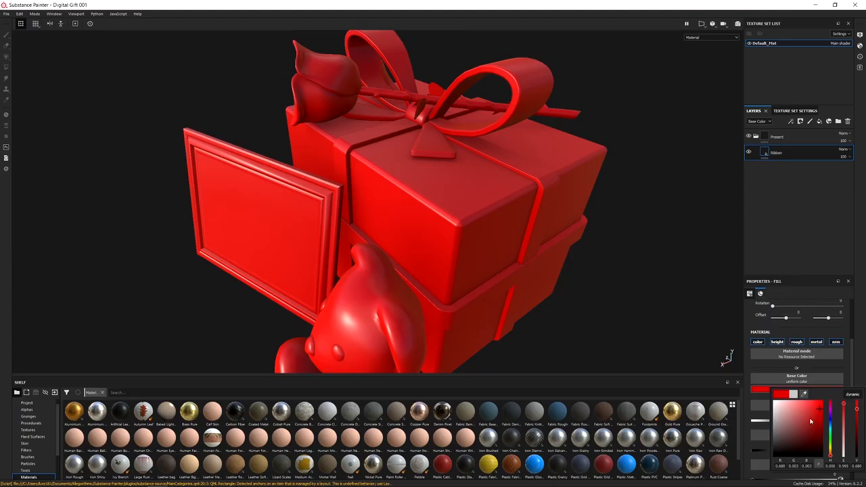
# Step: Try other hues and duller shades for the Ribbon base color with dynamic mode off, and restore the saturated red
pyautogui.click(781, 419)
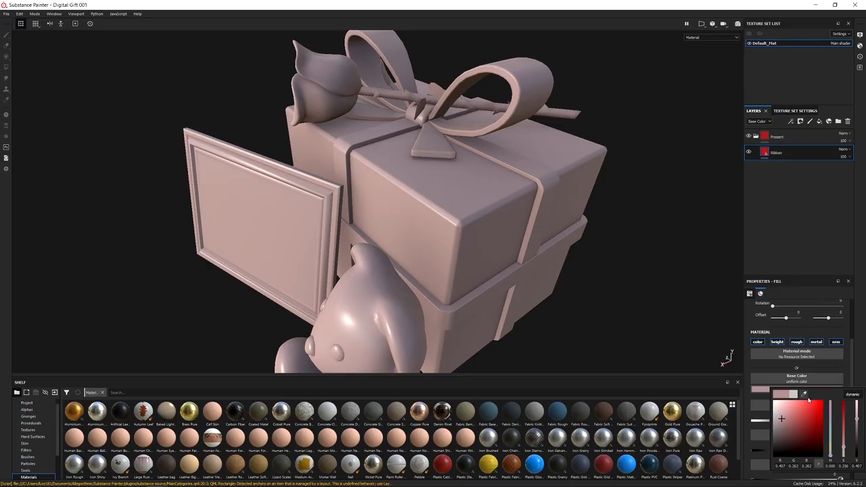
pyautogui.click(854, 395)
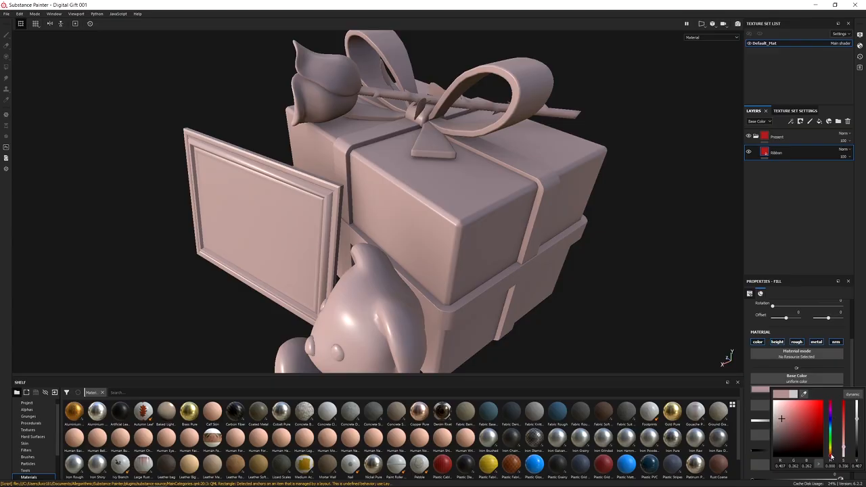
pyautogui.moveTo(832, 453)
pyautogui.mouseDown()
pyautogui.moveTo(830, 406)
pyautogui.moveTo(831, 440)
pyautogui.mouseUp()
pyautogui.moveTo(797, 415); pyautogui.dragTo(831, 454)
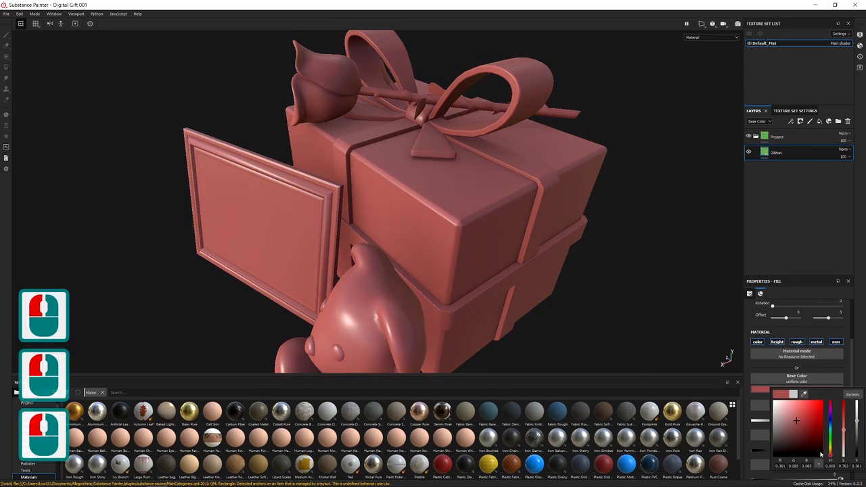
pyautogui.click(813, 410)
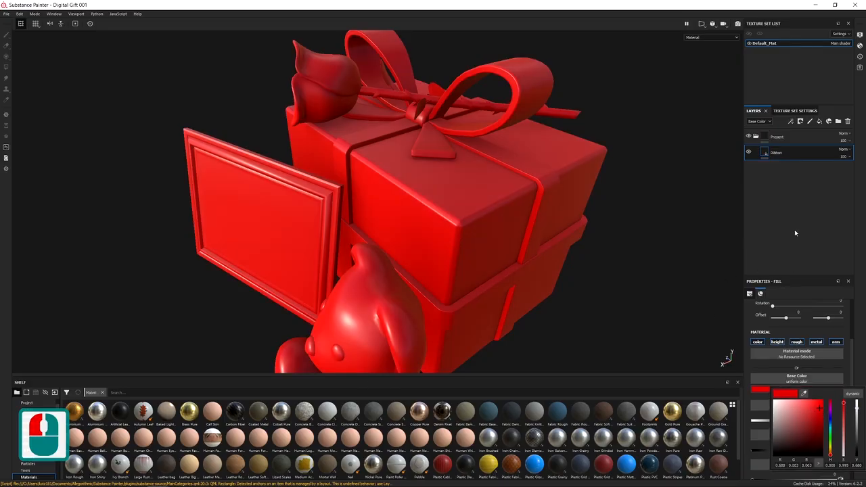
pyautogui.click(814, 253)
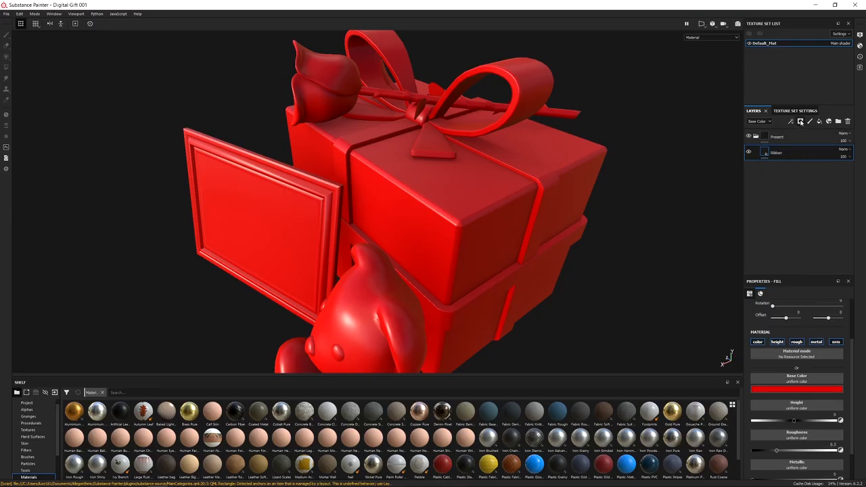
# Step: Add a black mask to the Ribbon layer
pyautogui.click(790, 149)
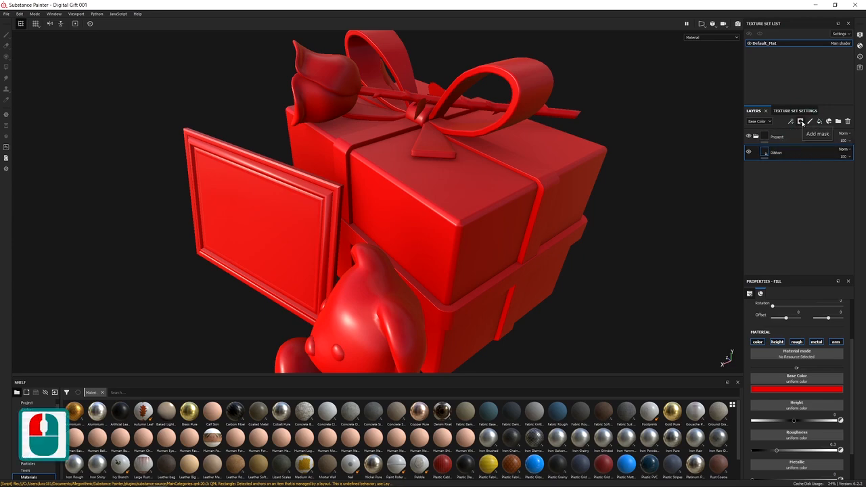
pyautogui.click(801, 121)
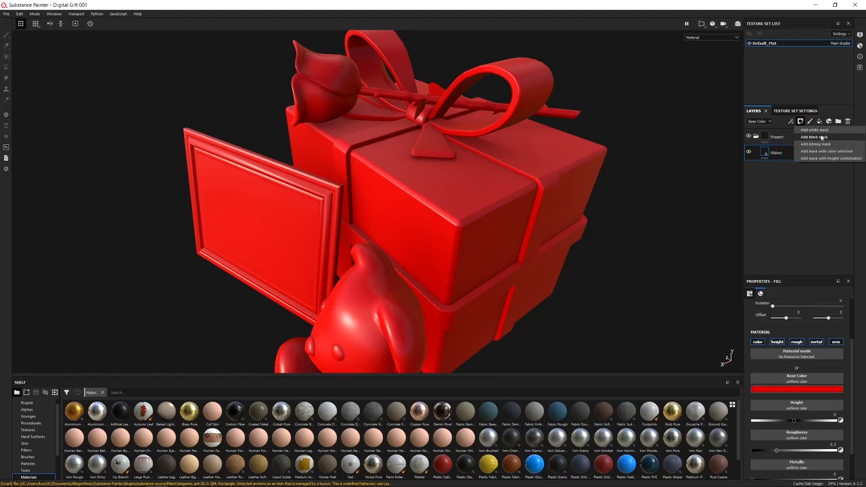
pyautogui.click(821, 138)
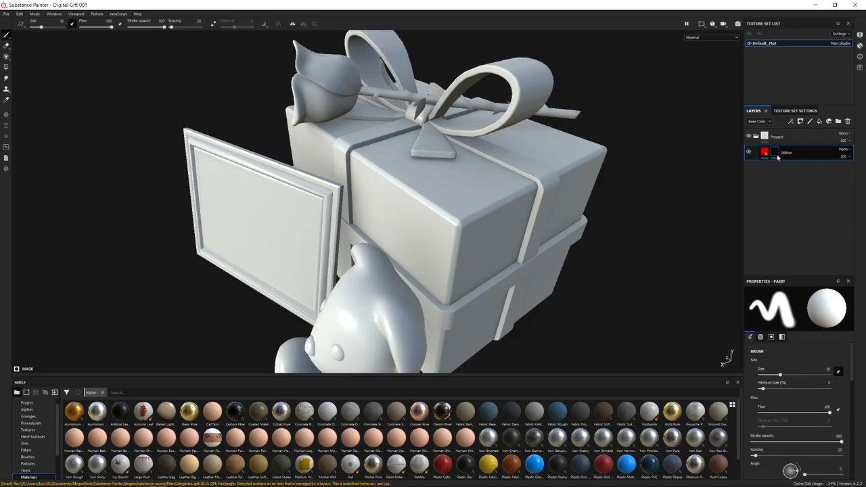
# Step: Activate Polygon Fill on the Ribbon layer's black mask and set its fill mode to mesh fill
pyautogui.moveTo(763, 153)
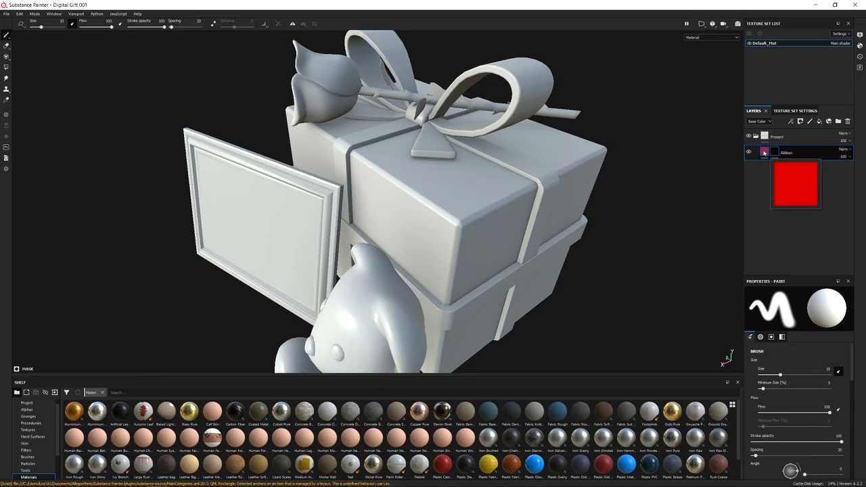
pyautogui.click(774, 152)
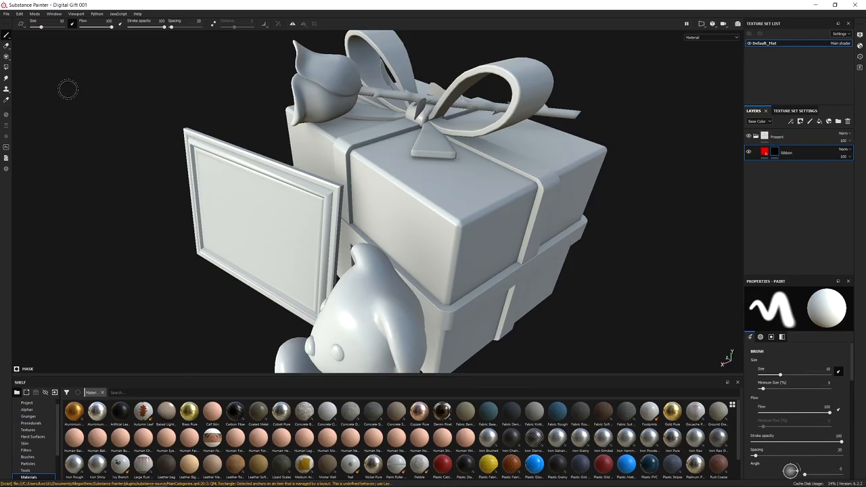
pyautogui.click(6, 67)
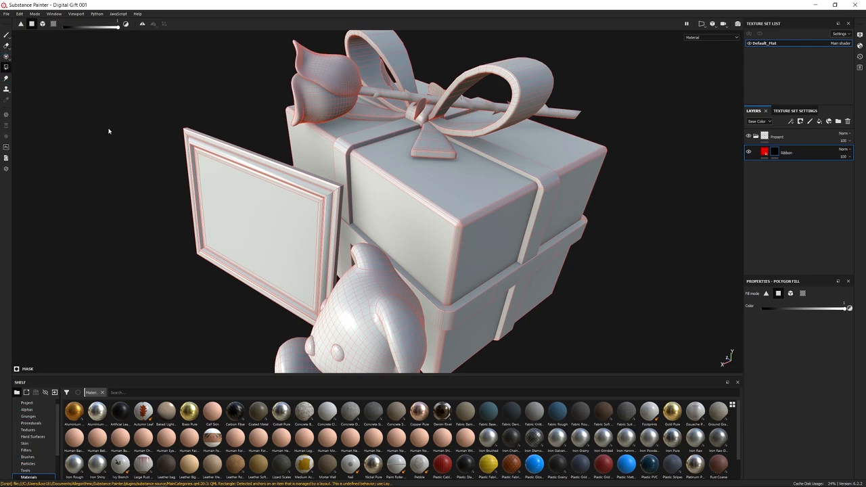
pyautogui.press('4')
pyautogui.click(791, 294)
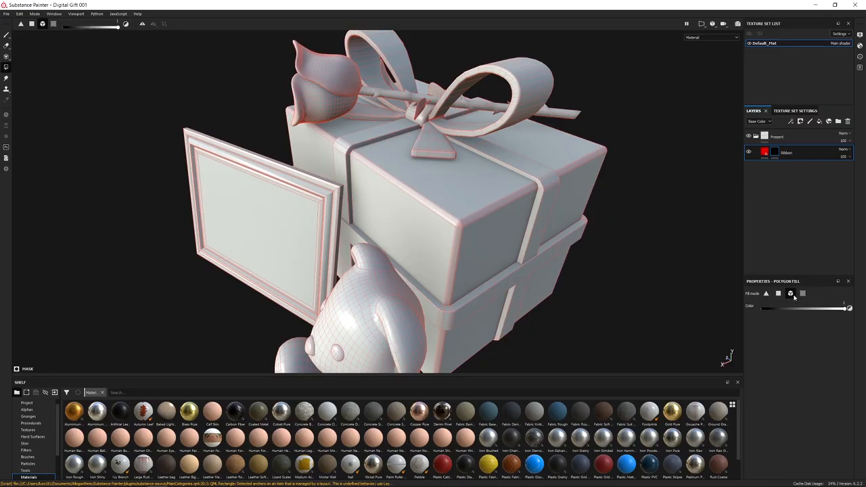
# Step: Try filling the framed picture in the Ribbon mask, and undo that fill
pyautogui.keyDown('alt'); pyautogui.moveTo(342, 206); pyautogui.dragTo(365, 208); pyautogui.keyUp('alt')
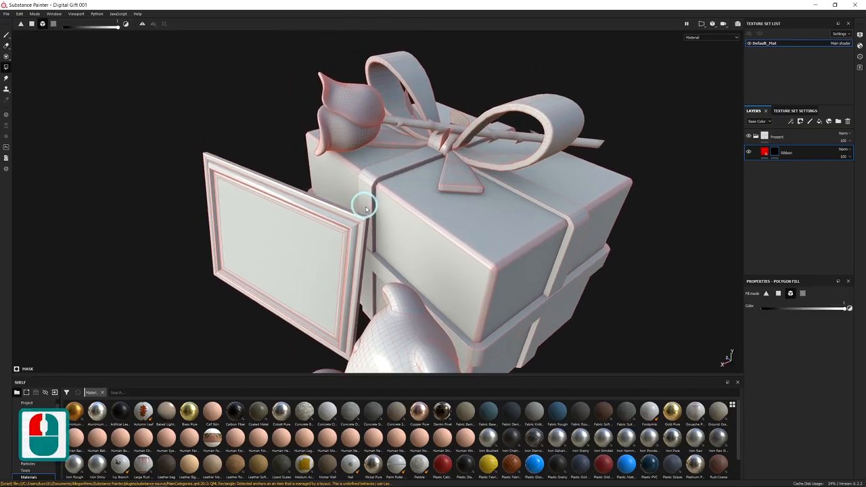
pyautogui.keyDown('alt'); pyautogui.moveTo(365, 208); pyautogui.dragTo(371, 196, button='middle'); pyautogui.keyUp('alt')
pyautogui.keyDown('alt'); pyautogui.moveTo(371, 196); pyautogui.dragTo(302, 189); pyautogui.keyUp('alt')
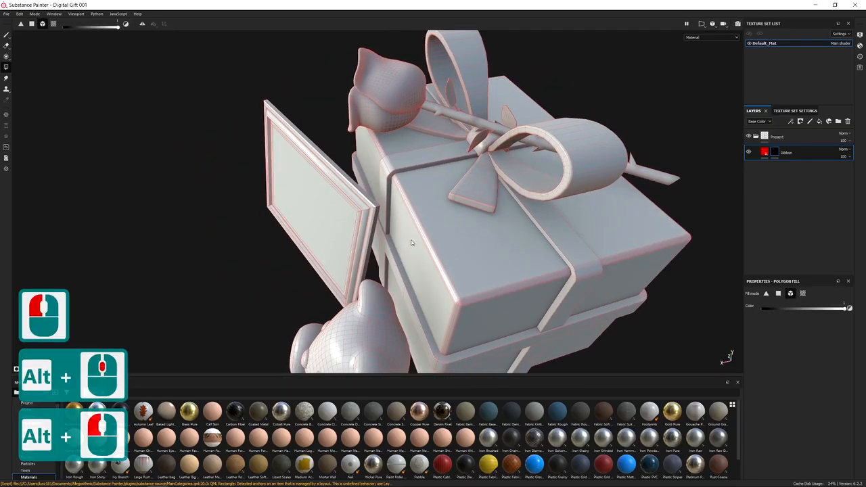
pyautogui.keyDown('alt'); pyautogui.moveTo(431, 248); pyautogui.dragTo(410, 177); pyautogui.keyUp('alt')
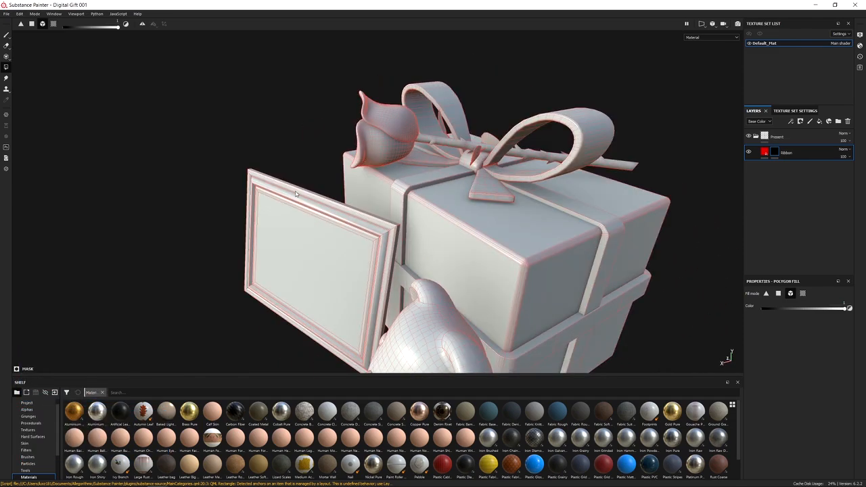
pyautogui.click(335, 228)
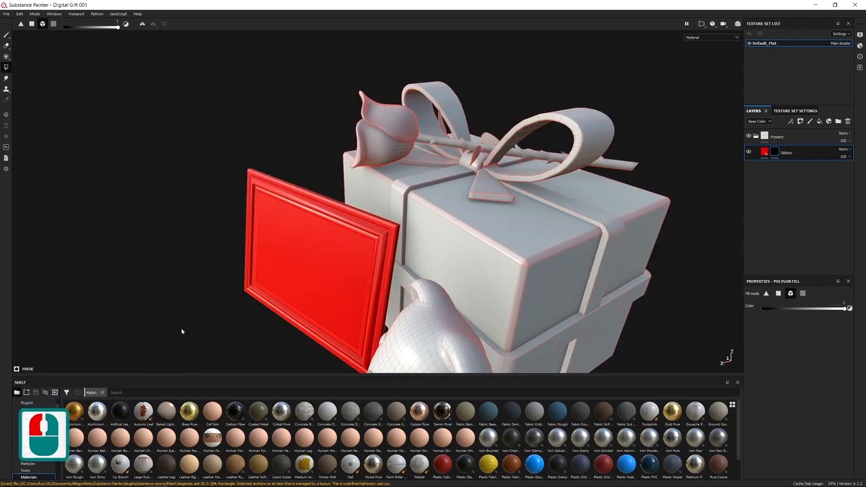
pyautogui.hotkey('ctrl', 'z')
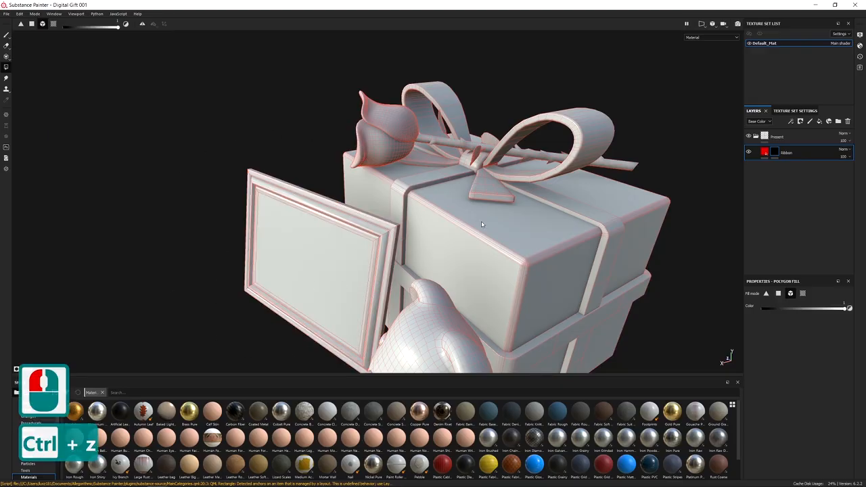
# Step: Fill the ribbon strip running over the present's lid and down its side in the Ribbon mask
pyautogui.keyDown('alt'); pyautogui.moveTo(483, 225); pyautogui.dragTo(372, 201); pyautogui.keyUp('alt')
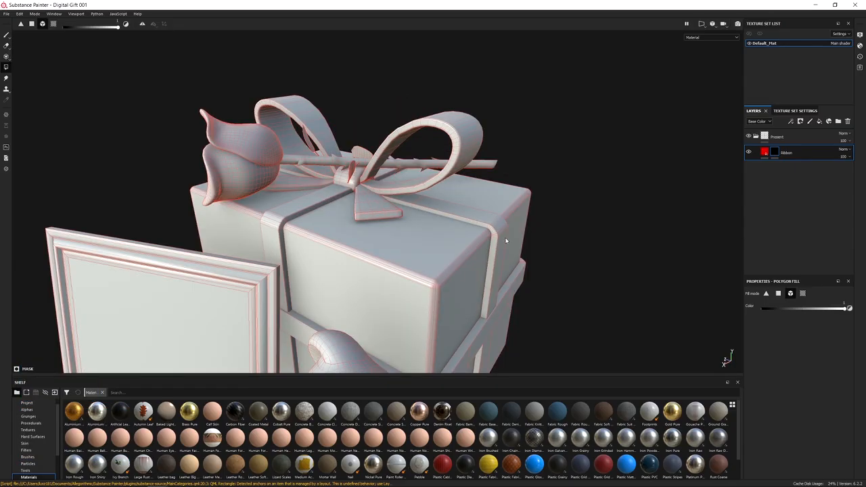
pyautogui.keyDown('alt'); pyautogui.moveTo(505, 240); pyautogui.dragTo(493, 216); pyautogui.keyUp('alt')
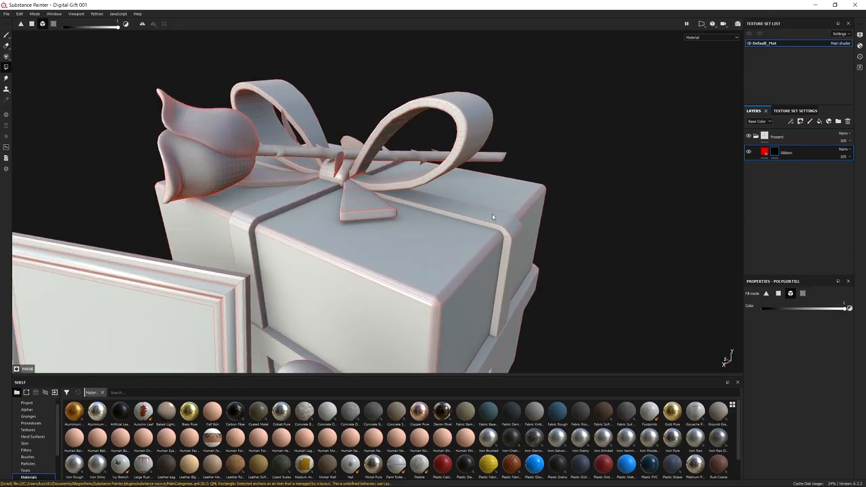
pyautogui.keyDown('alt'); pyautogui.moveTo(429, 276); pyautogui.dragTo(369, 255, button='right'); pyautogui.keyUp('alt')
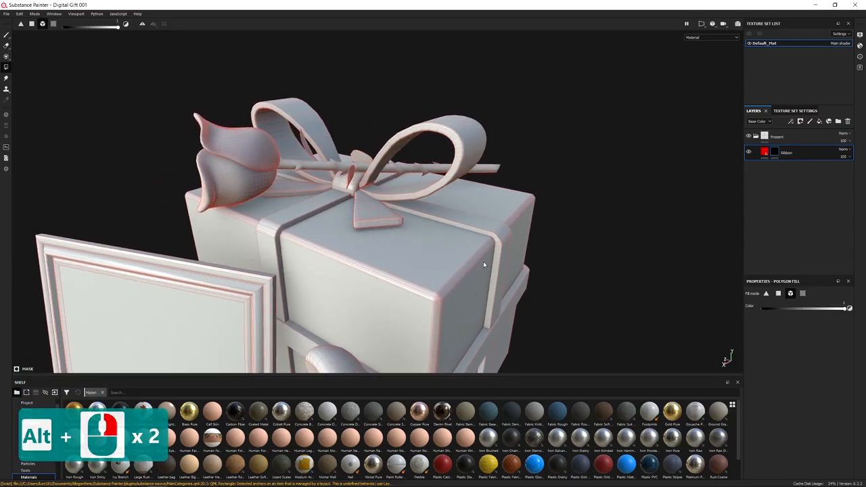
pyautogui.keyDown('alt'); pyautogui.moveTo(465, 258); pyautogui.dragTo(437, 263, button='middle'); pyautogui.keyUp('alt')
pyautogui.keyDown('alt'); pyautogui.moveTo(437, 263); pyautogui.dragTo(464, 257, button='right'); pyautogui.keyUp('alt')
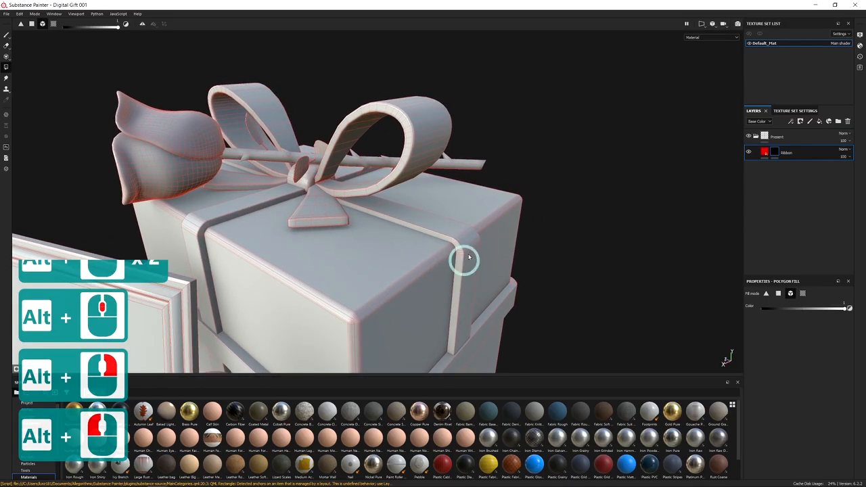
pyautogui.keyDown('alt'); pyautogui.moveTo(439, 263); pyautogui.dragTo(414, 230); pyautogui.keyUp('alt')
pyautogui.click(412, 227)
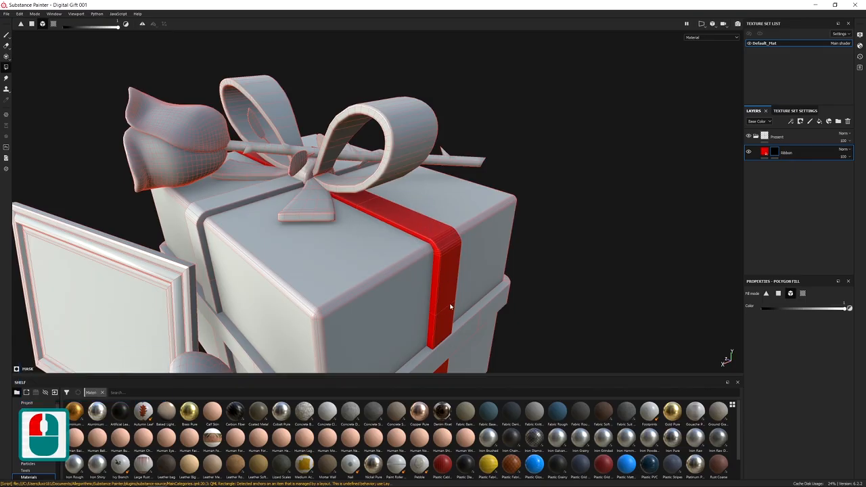
# Step: Fill the horizontal band around the present and the crossing ribbon strip over the lid in the Ribbon mask
pyautogui.keyDown('alt'); pyautogui.moveTo(451, 306); pyautogui.dragTo(528, 238, button='middle'); pyautogui.keyUp('alt')
pyautogui.keyDown('alt'); pyautogui.moveTo(532, 319); pyautogui.dragTo(417, 171, button='right'); pyautogui.keyUp('alt')
pyautogui.keyDown('alt'); pyautogui.moveTo(497, 281); pyautogui.dragTo(420, 194, button='middle'); pyautogui.keyUp('alt')
pyautogui.keyDown('alt'); pyautogui.moveTo(433, 218); pyautogui.dragTo(407, 245); pyautogui.keyUp('alt')
pyautogui.keyDown('alt'); pyautogui.moveTo(426, 188); pyautogui.dragTo(520, 352, button='right'); pyautogui.keyUp('alt')
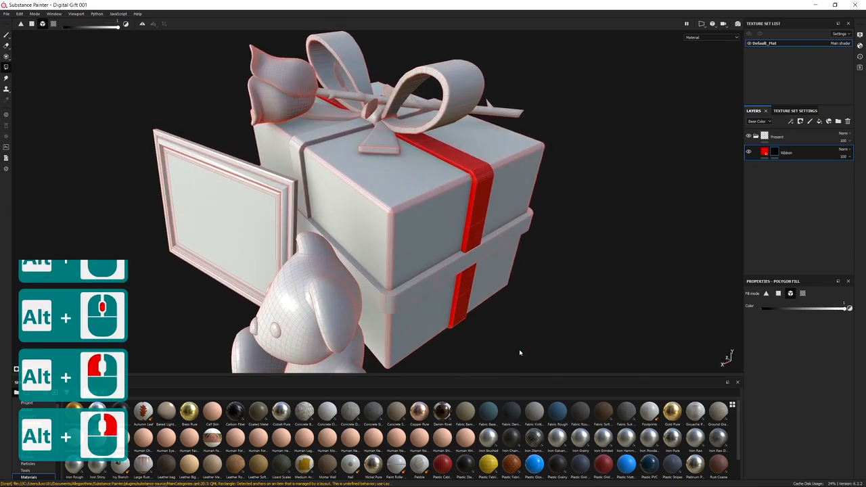
pyautogui.keyDown('alt'); pyautogui.moveTo(422, 265); pyautogui.dragTo(418, 333); pyautogui.keyUp('alt')
pyautogui.click(426, 325)
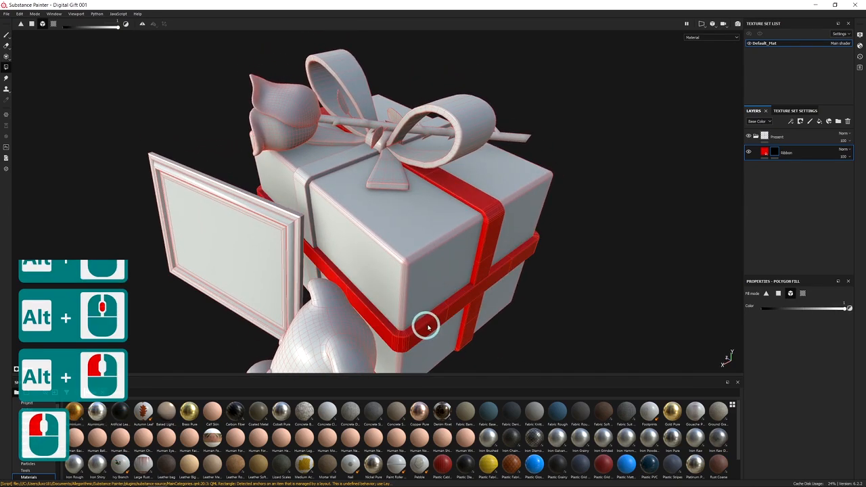
pyautogui.click(321, 167)
# Step: Fill the bow's two loops, two tails and centre knot on top of the present in the Ribbon mask
pyautogui.keyDown('alt'); pyautogui.moveTo(390, 146); pyautogui.dragTo(426, 253, button='middle'); pyautogui.keyUp('alt')
pyautogui.keyDown('alt'); pyautogui.moveTo(428, 255); pyautogui.dragTo(476, 334, button='right'); pyautogui.keyUp('alt')
pyautogui.keyDown('alt'); pyautogui.moveTo(481, 300); pyautogui.dragTo(405, 303); pyautogui.keyUp('alt')
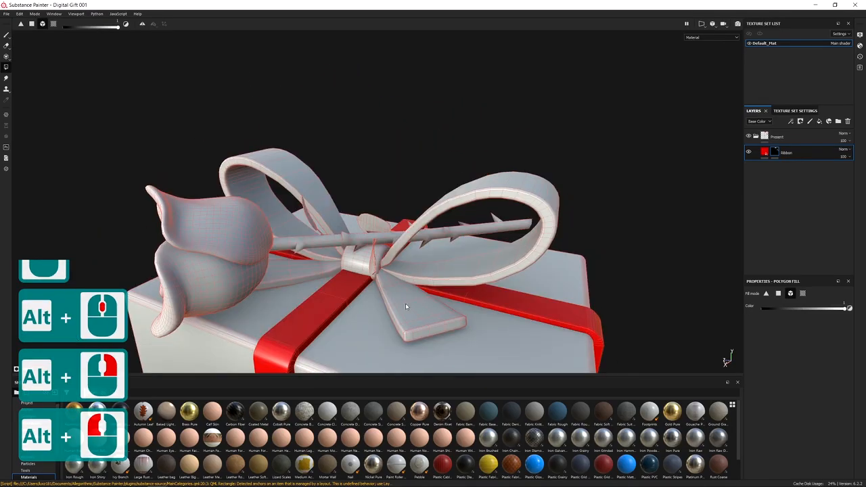
pyautogui.click(418, 308)
pyautogui.click(445, 269)
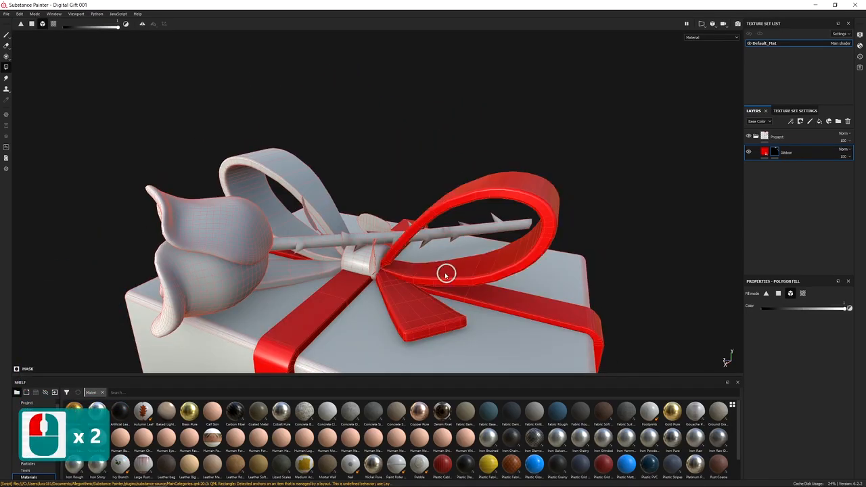
pyautogui.click(348, 262)
pyautogui.click(320, 270)
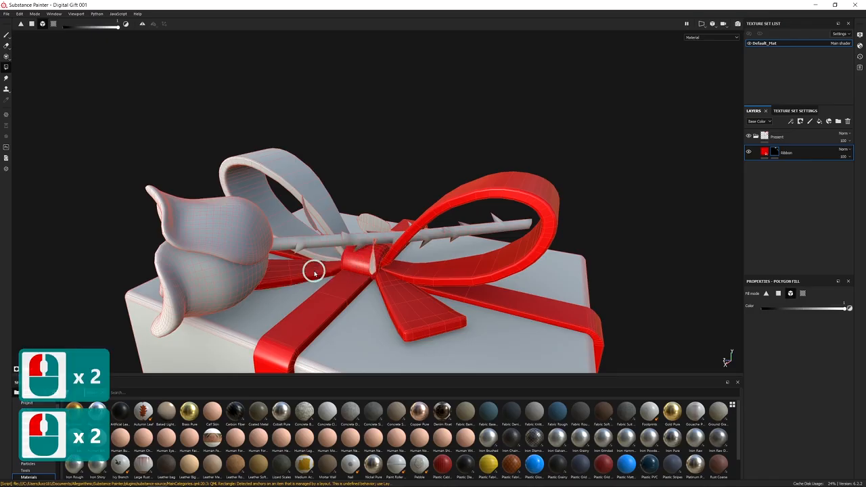
pyautogui.click(319, 252)
# Step: Try filling the present box in the Ribbon mask, and undo that fill
pyautogui.keyDown('alt'); pyautogui.moveTo(296, 255); pyautogui.dragTo(419, 243); pyautogui.keyUp('alt')
pyautogui.keyDown('alt'); pyautogui.moveTo(419, 243); pyautogui.dragTo(393, 252, button='middle'); pyautogui.keyUp('alt')
pyautogui.keyDown('alt'); pyautogui.moveTo(393, 251); pyautogui.dragTo(376, 250); pyautogui.keyUp('alt')
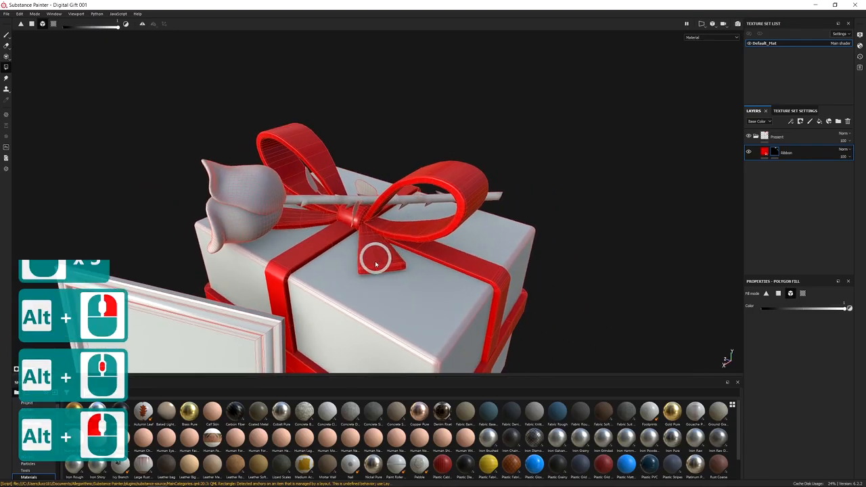
pyautogui.click(371, 292)
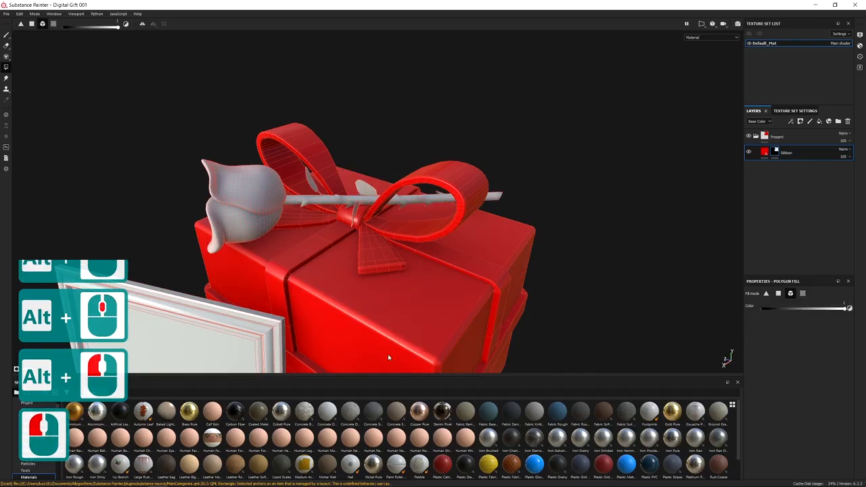
pyautogui.hotkey('ctrl', 'z')
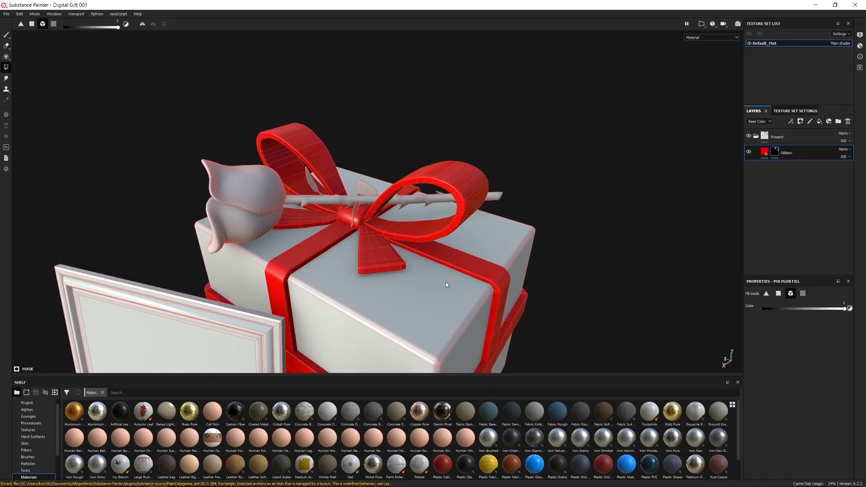
# Step: Add a folder above the Ribbon layer inside the Present folder and name it PresentWrap
pyautogui.click(6, 37)
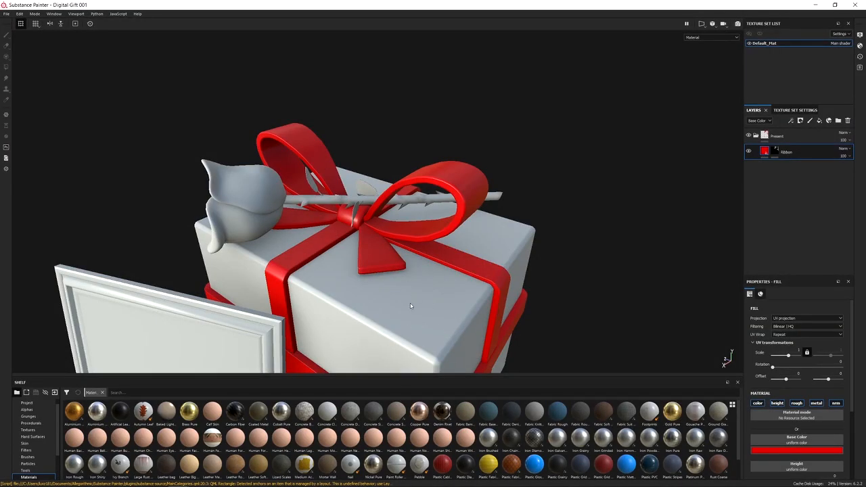
pyautogui.keyDown('alt'); pyautogui.moveTo(417, 302); pyautogui.dragTo(398, 201, button='middle'); pyautogui.keyUp('alt')
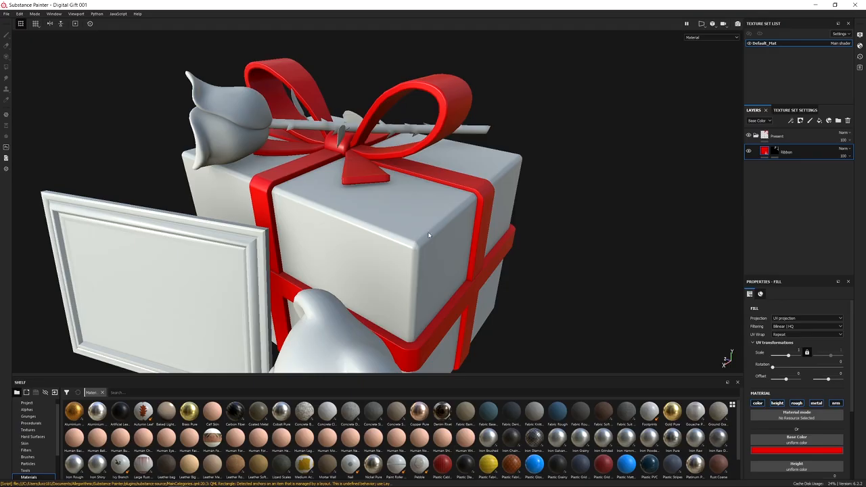
pyautogui.click(808, 152)
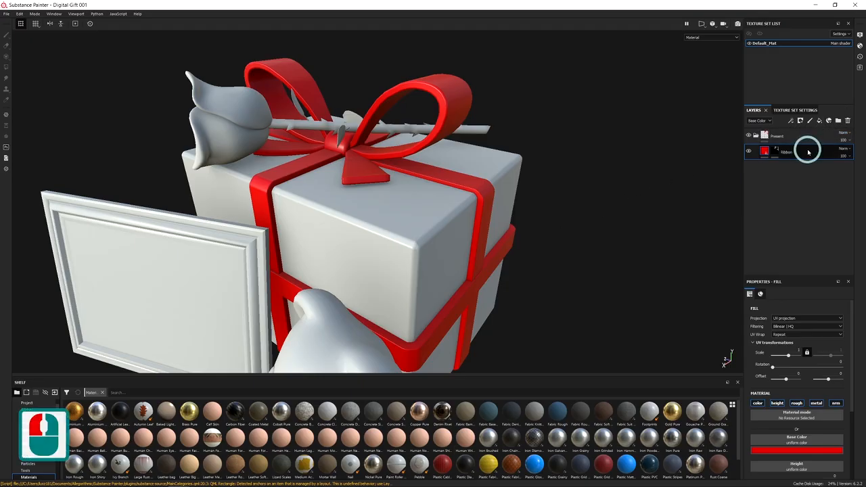
pyautogui.click(838, 120)
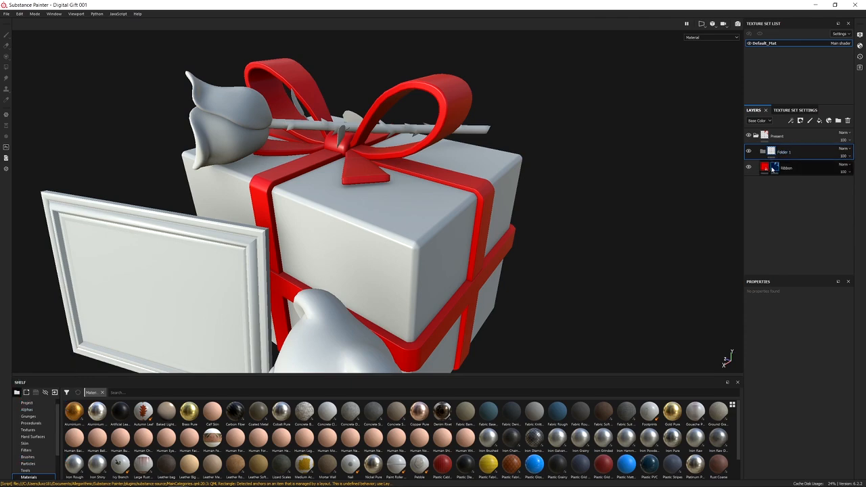
pyautogui.doubleClick(770, 148)
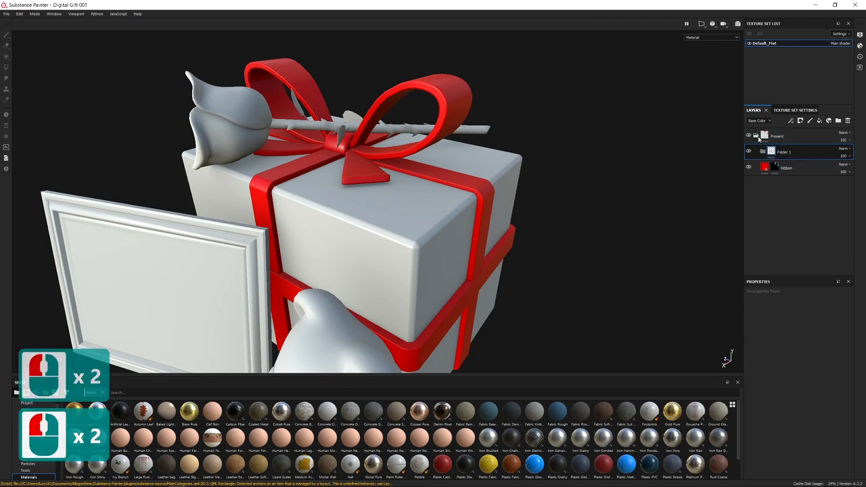
pyautogui.click(757, 136)
pyautogui.click(757, 137)
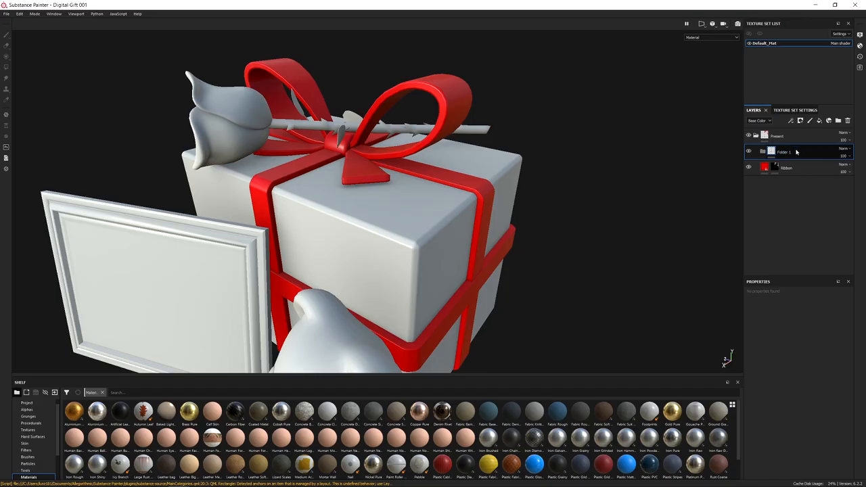
pyautogui.doubleClick(787, 153)
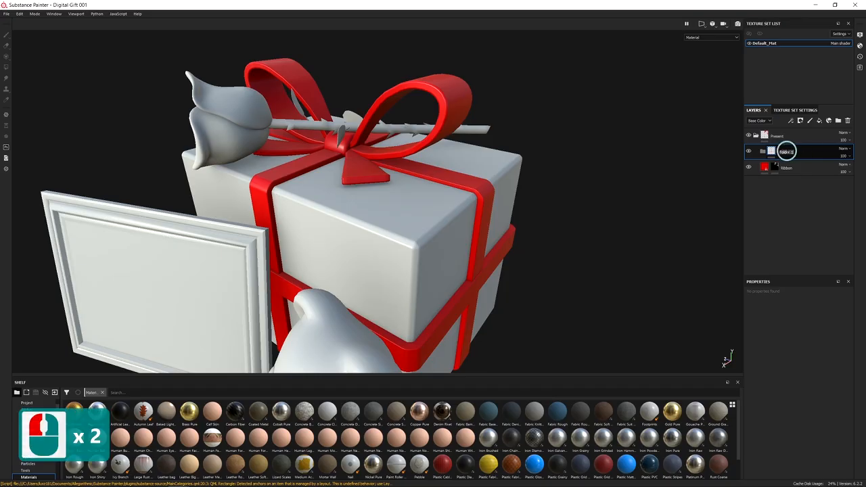
pyautogui.press('BackSpace')
pyautogui.write('Present')
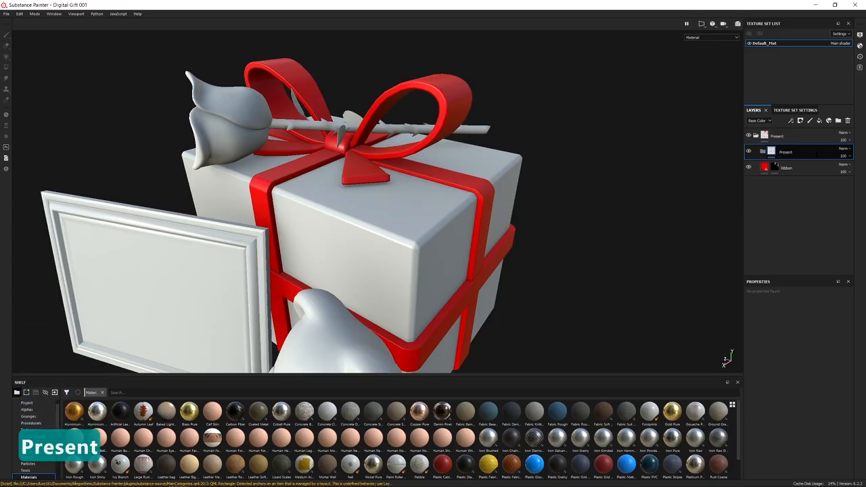
pyautogui.write('Wrap')
pyautogui.press('Return')
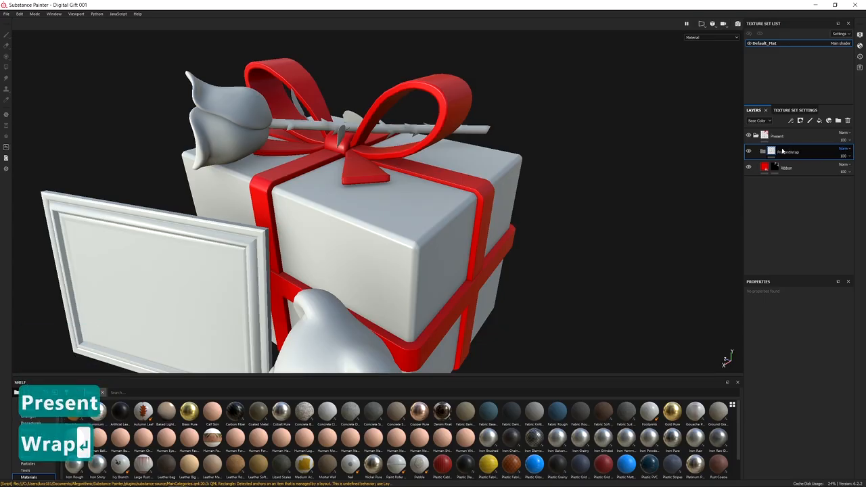
# Step: Add a fill layer inside the PresentWrap folder and set its base color to turquoise
pyautogui.click(819, 121)
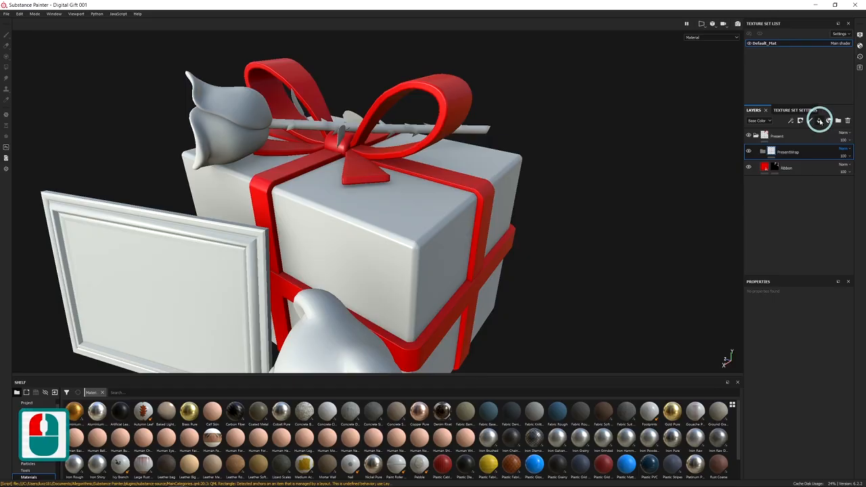
pyautogui.moveTo(813, 145); pyautogui.dragTo(801, 168)
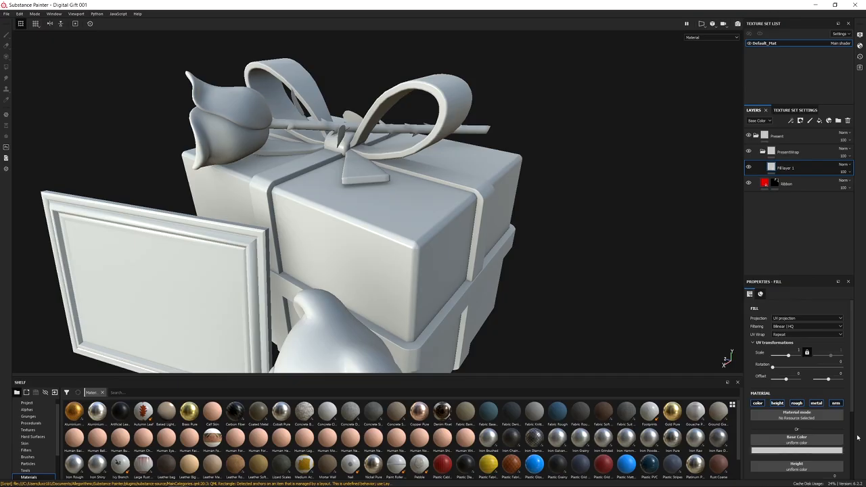
pyautogui.scroll(-2, 798, 450)
pyautogui.click(797, 411)
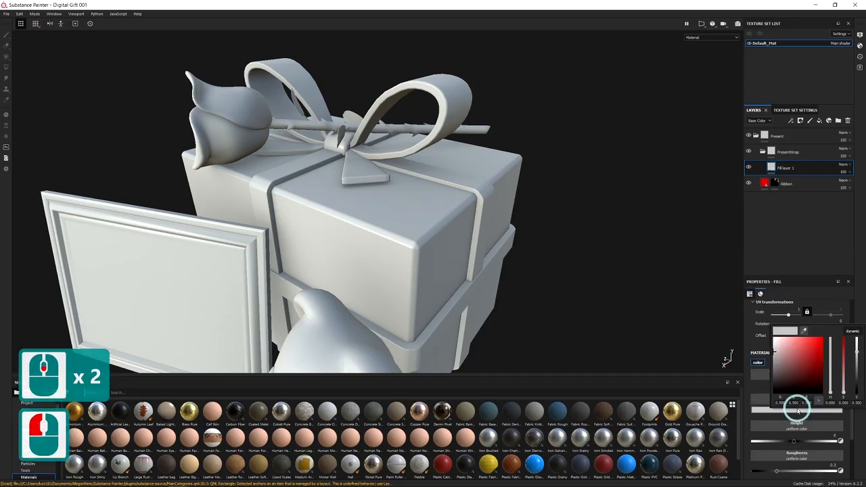
pyautogui.click(830, 391)
pyautogui.moveTo(829, 391)
pyautogui.mouseDown()
pyautogui.moveTo(829, 364)
pyautogui.moveTo(805, 352)
pyautogui.mouseUp()
pyautogui.click(845, 333)
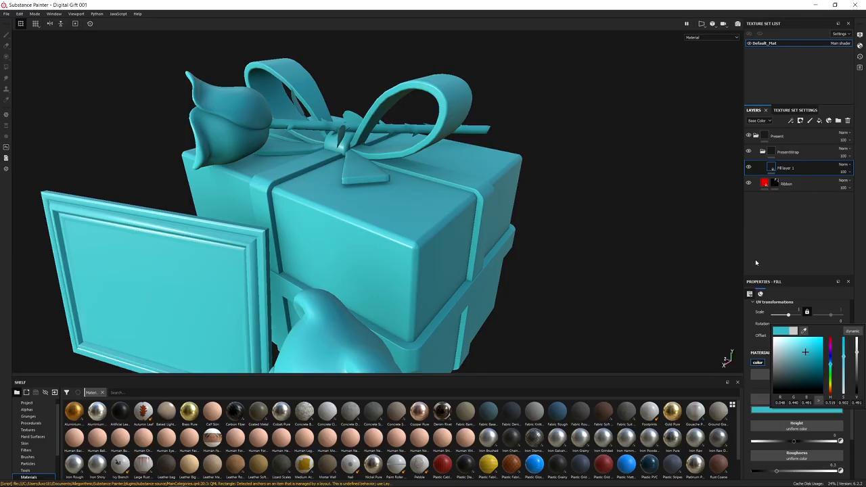
pyautogui.click(672, 298)
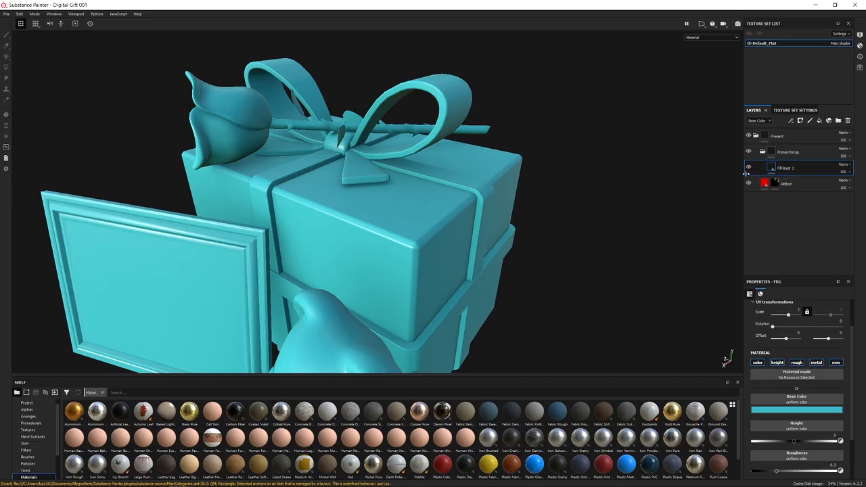
# Step: Add a black mask to the PresentWrap folder and fill the present box in it using Polygon Fill in mesh mode
pyautogui.click(808, 152)
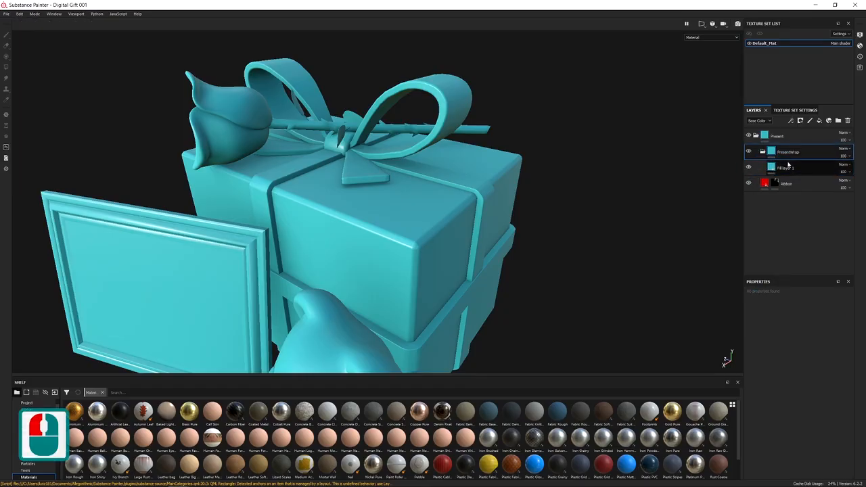
pyautogui.click(800, 122)
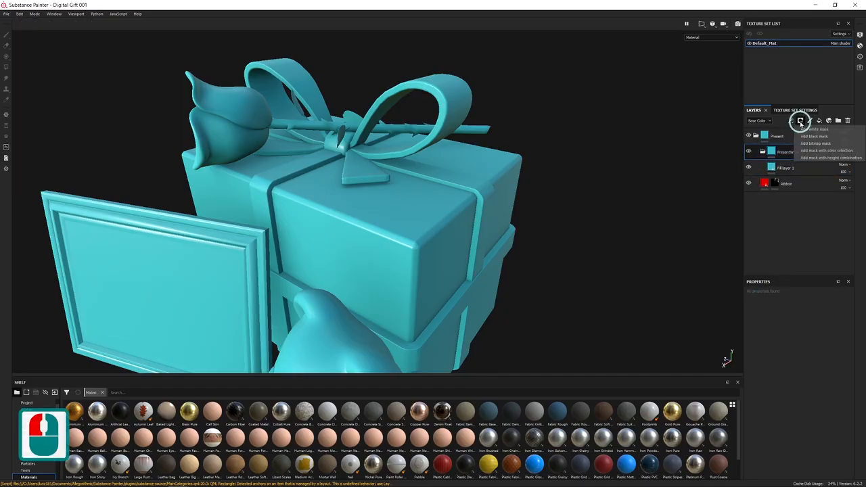
pyautogui.click(811, 137)
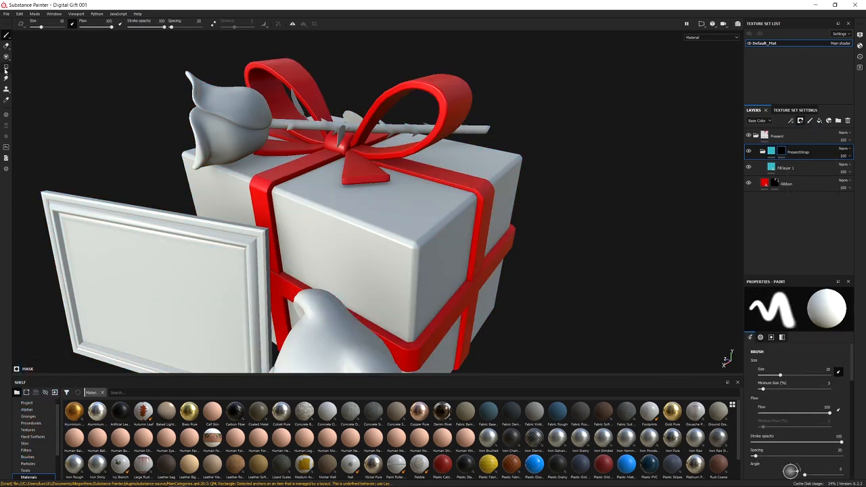
pyautogui.press('4')
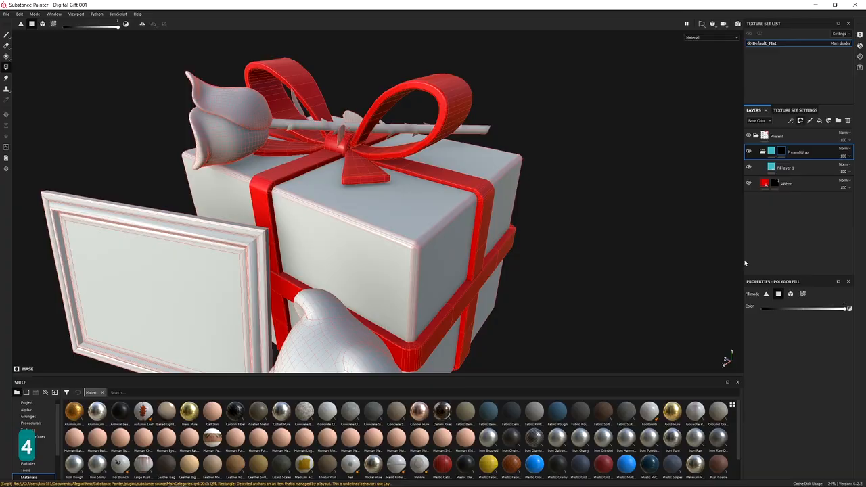
pyautogui.click(791, 294)
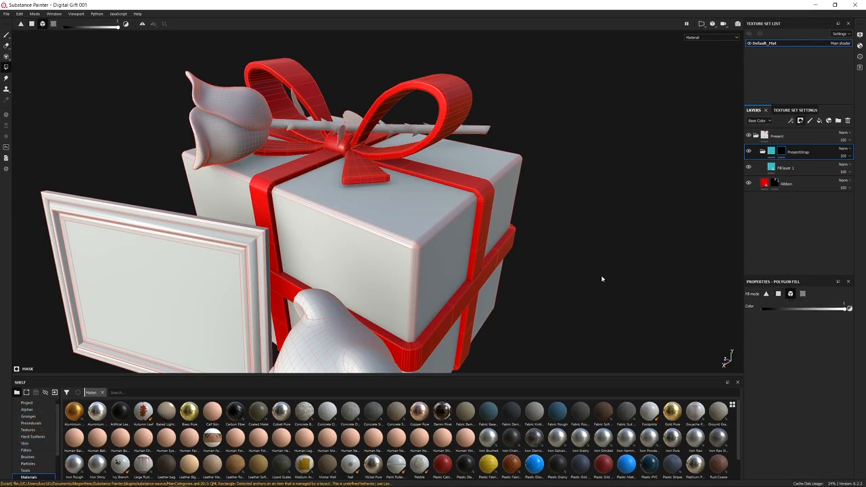
pyautogui.click(407, 219)
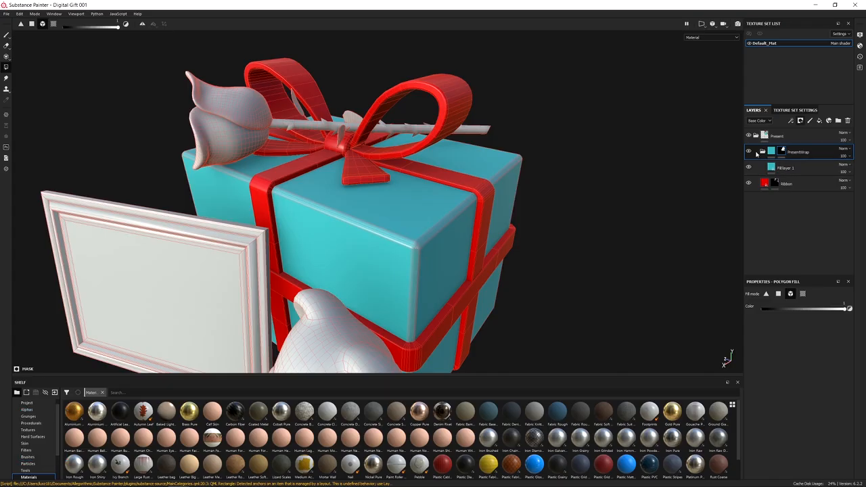
# Step: Rename the turquoise fill layer in the PresentWrap folder as Base Wrap
pyautogui.doubleClick(784, 168)
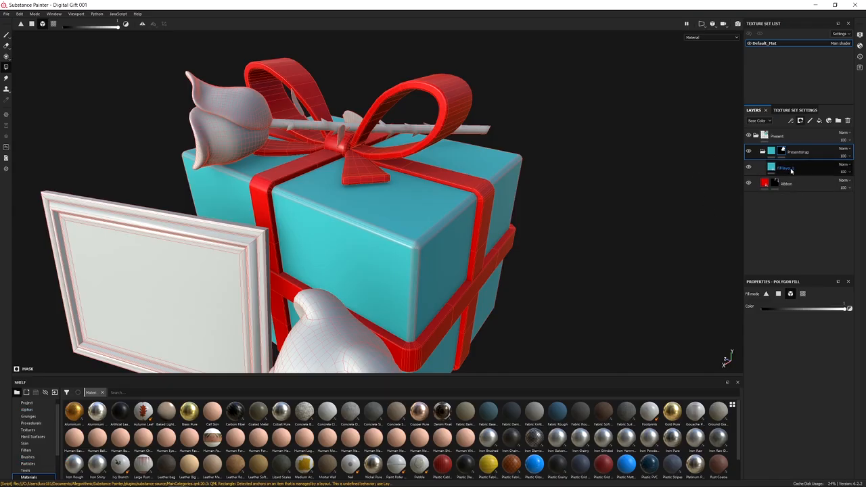
pyautogui.doubleClick(790, 169)
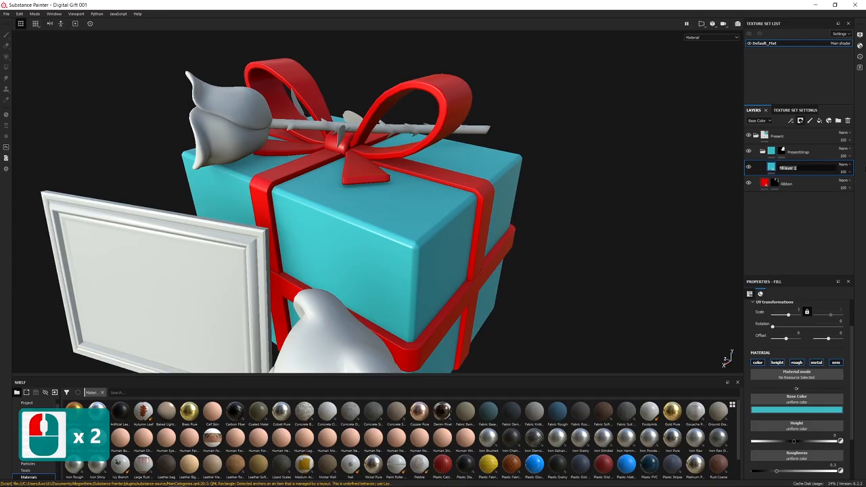
pyautogui.write('Base Wrap')
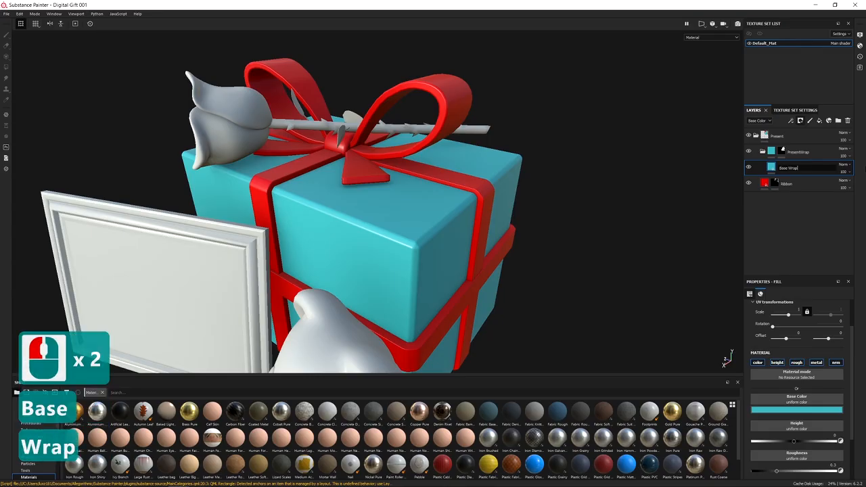
pyautogui.press('Return')
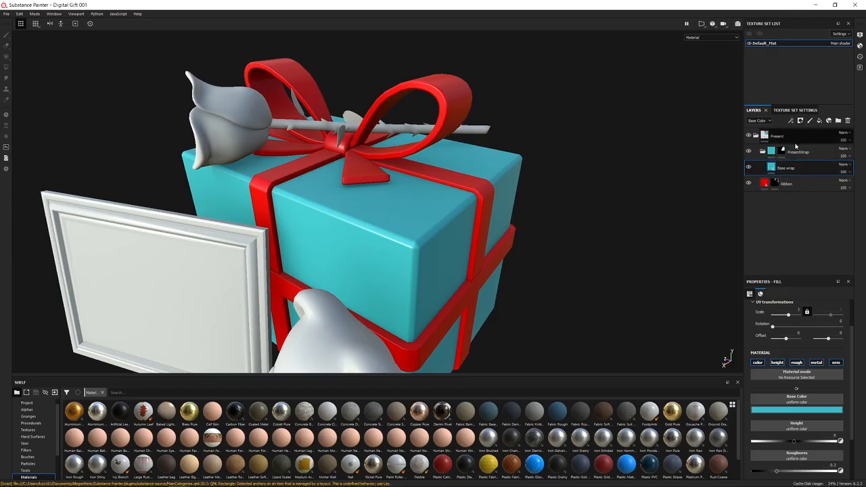
# Step: Add another fill layer above Base Wrap in the PresentWrap folder, and toggle its visibility off and on
pyautogui.click(819, 120)
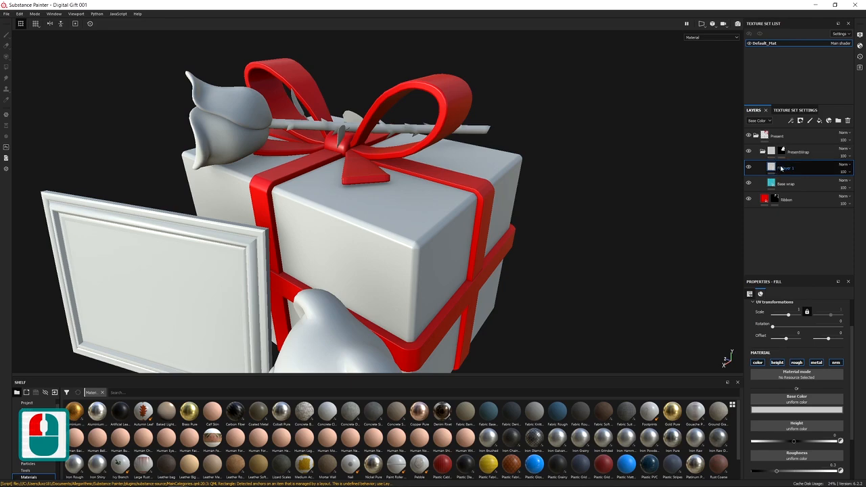
pyautogui.click(782, 151)
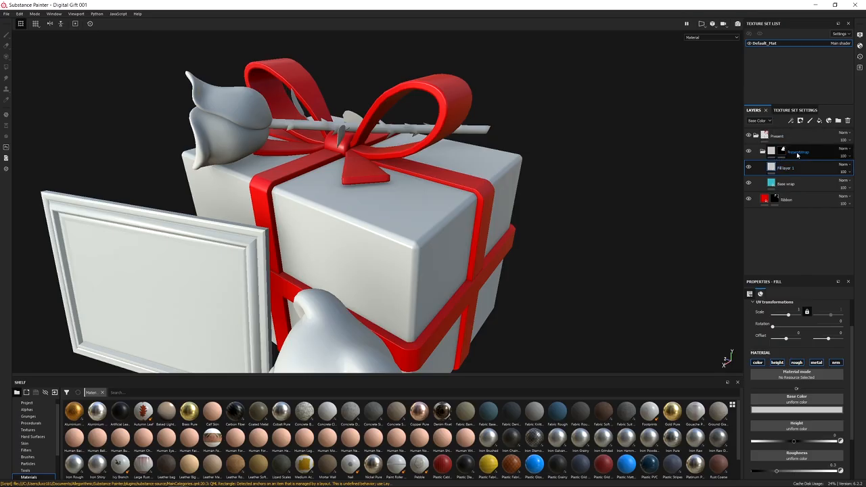
pyautogui.click(761, 152)
pyautogui.click(763, 152)
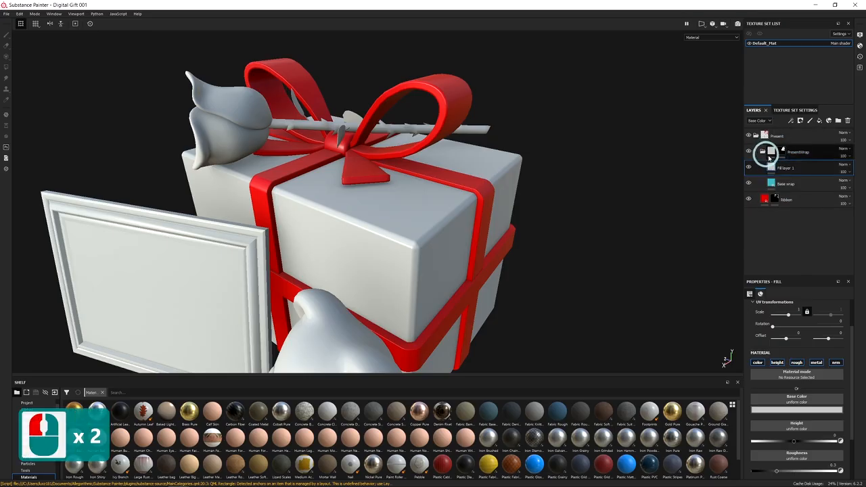
pyautogui.click(749, 167)
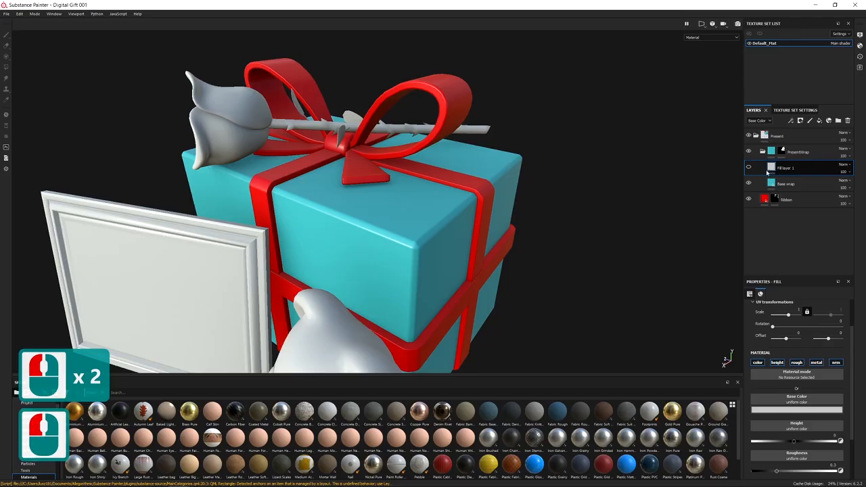
pyautogui.click(748, 168)
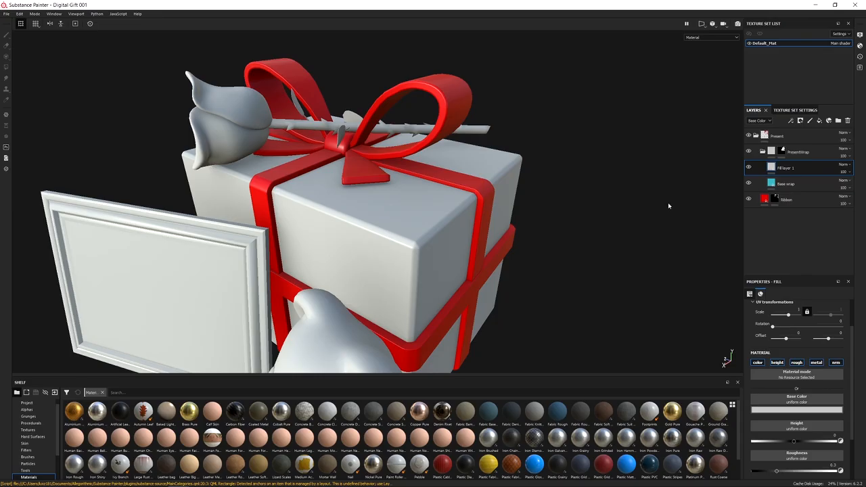
# Step: Add a black mask to Fill layer 1 in the PresentWrap folder and add a fill effect to that mask
pyautogui.click(802, 167)
pyautogui.click(800, 120)
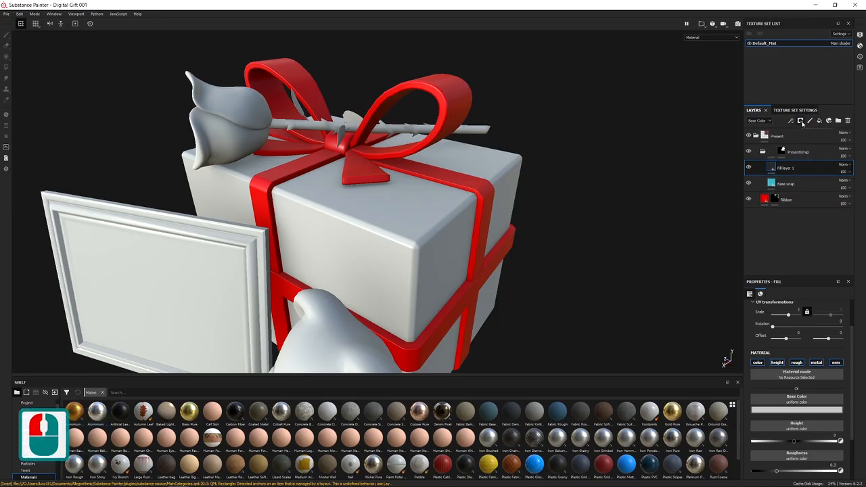
pyautogui.click(802, 121)
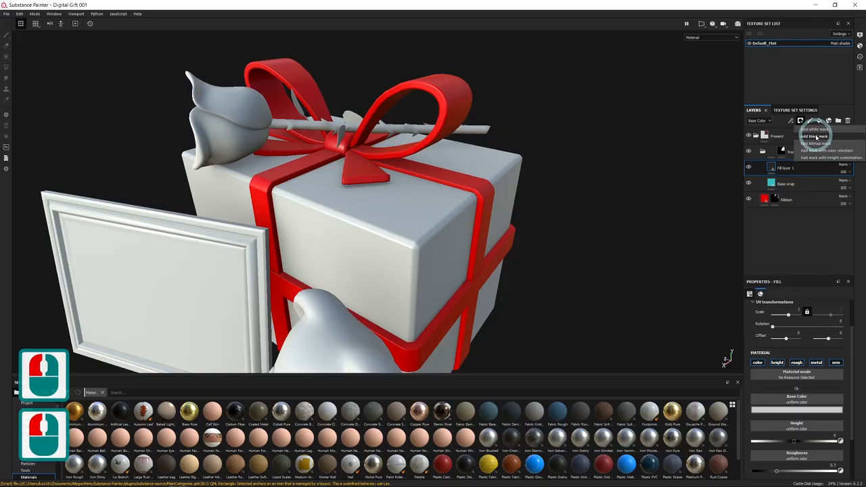
pyautogui.click(815, 137)
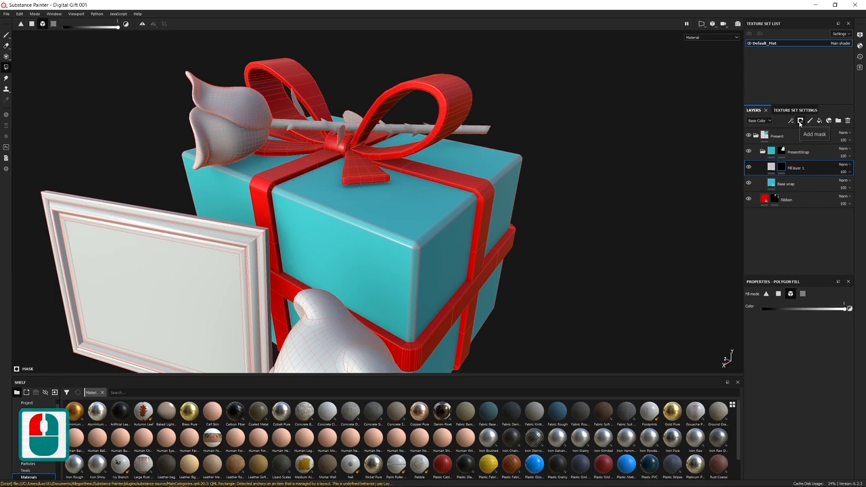
pyautogui.click(791, 123)
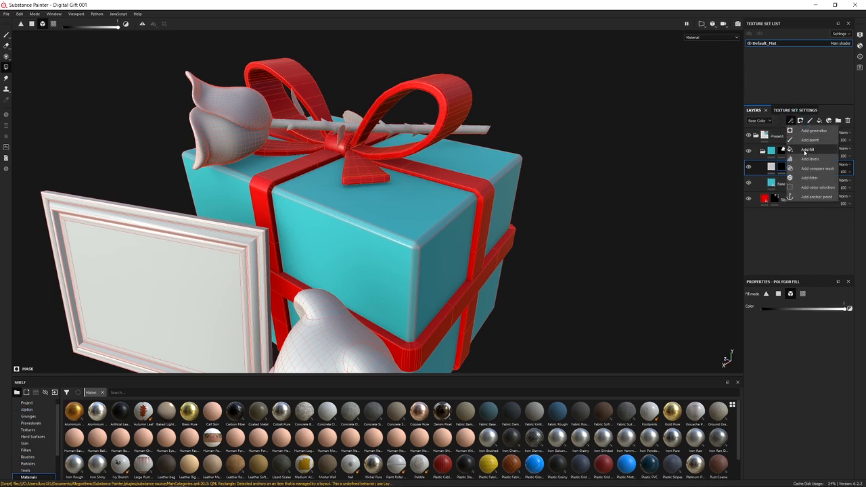
pyautogui.click(809, 149)
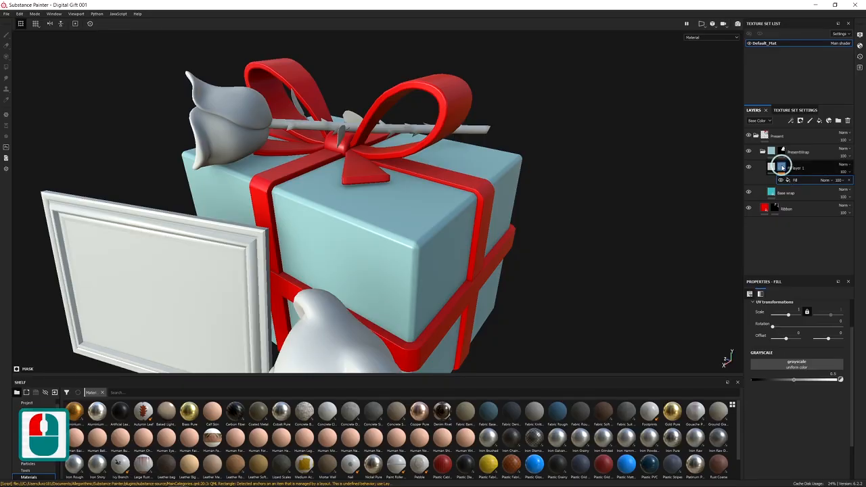
pyautogui.doubleClick(783, 169)
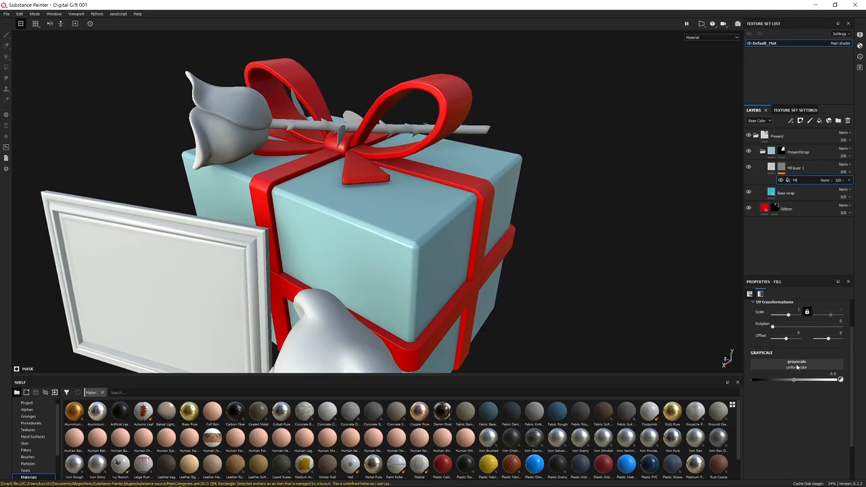
pyautogui.click(800, 367)
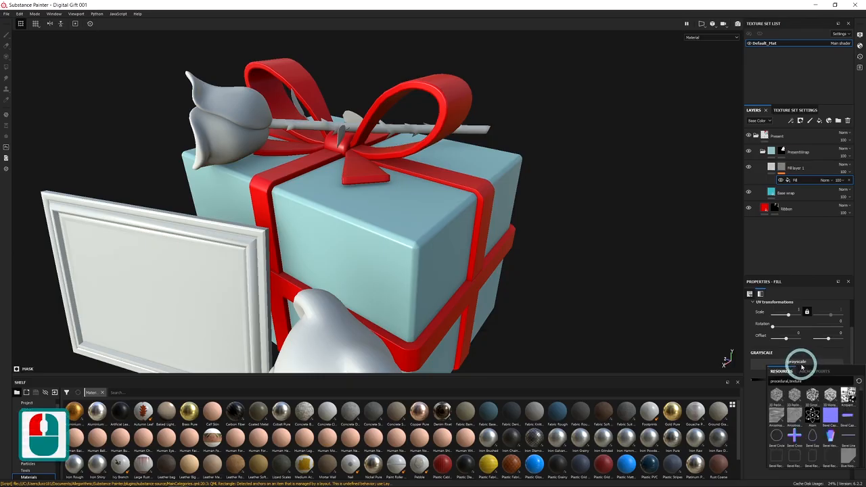
pyautogui.scroll(-2, 820, 429)
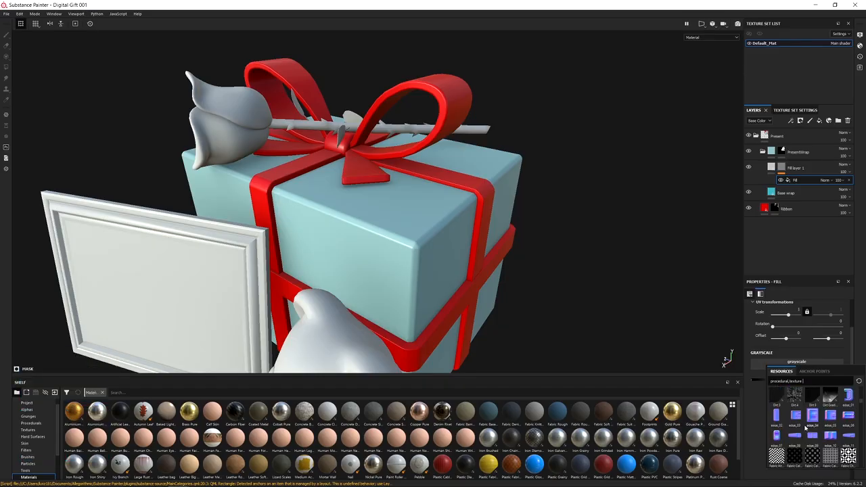
pyautogui.scroll(-2, 804, 426)
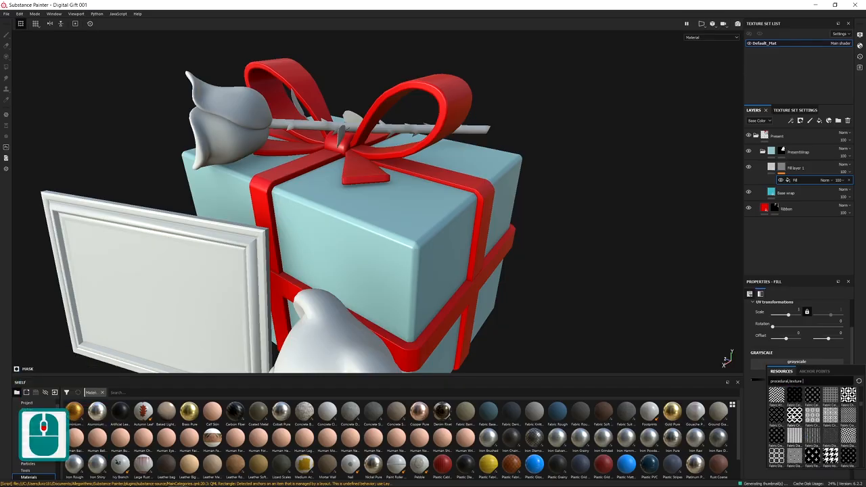
pyautogui.moveTo(793, 415)
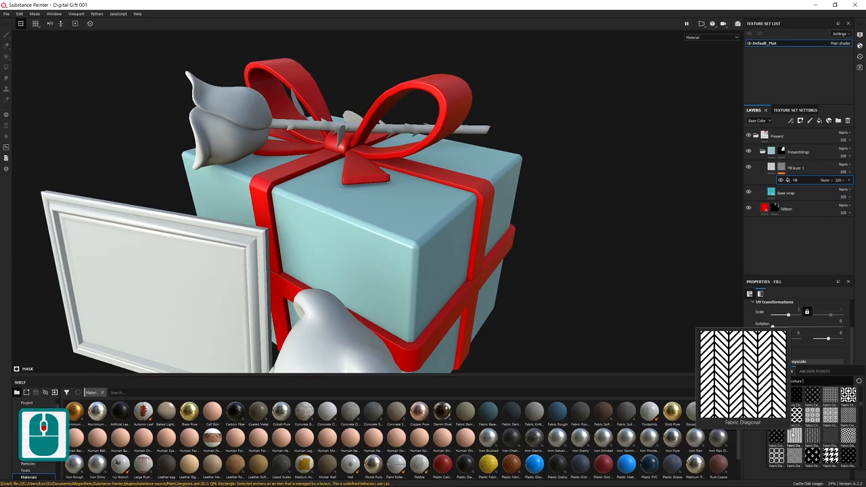
pyautogui.click(763, 250)
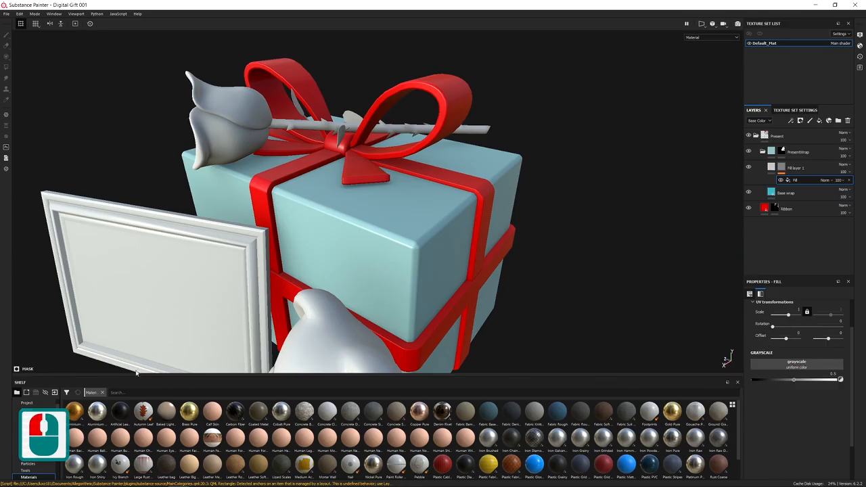
# Step: Enlarge the shelf and assign the Logo Painter alpha to the grayscale input of the mask's fill effect
pyautogui.moveTo(148, 376); pyautogui.dragTo(150, 278)
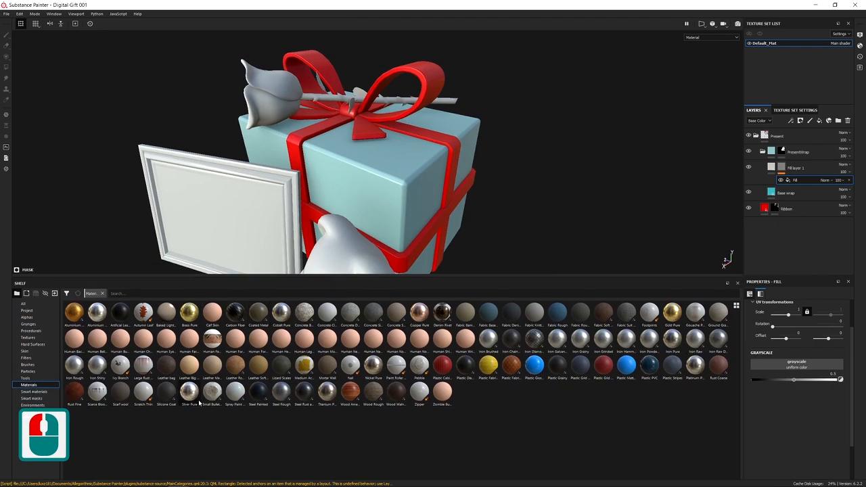
pyautogui.click(30, 317)
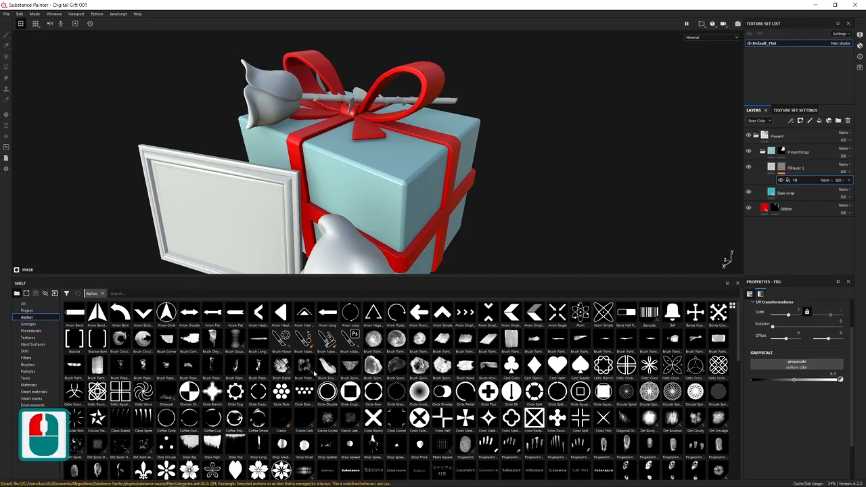
pyautogui.scroll(-3, 338, 352)
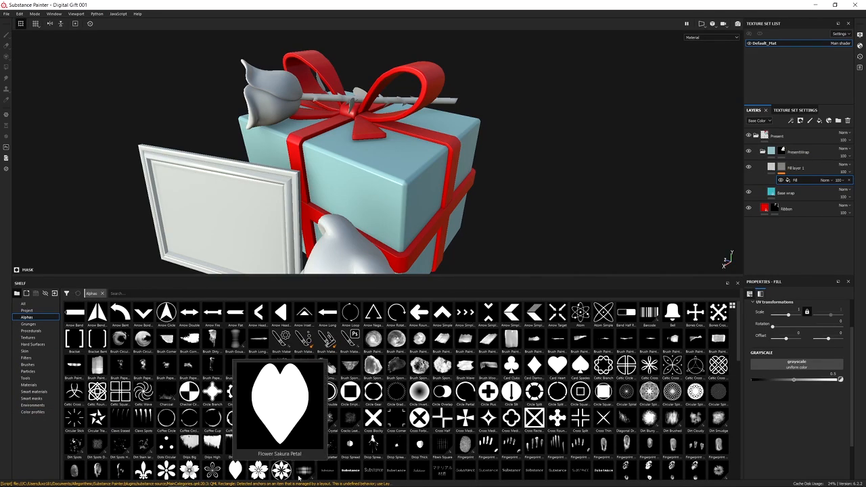
pyautogui.scroll(-3, 234, 439)
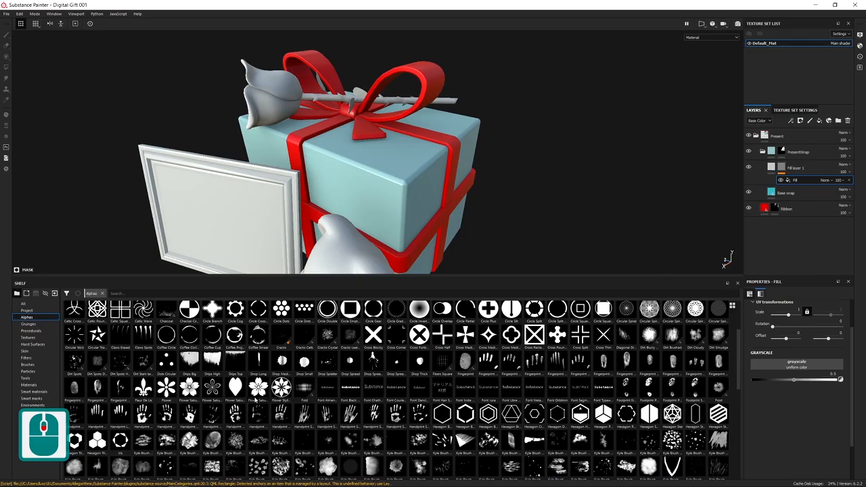
pyautogui.scroll(-3, 255, 384)
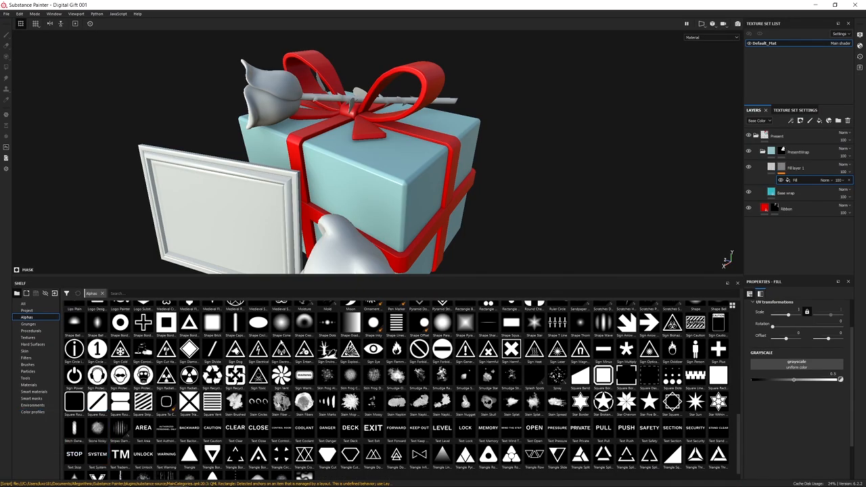
pyautogui.scroll(-5, 327, 367)
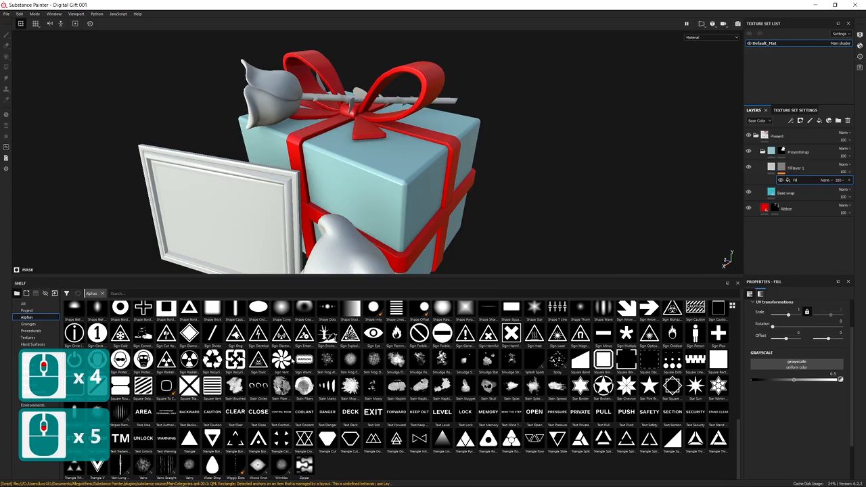
pyautogui.scroll(8, 401, 390)
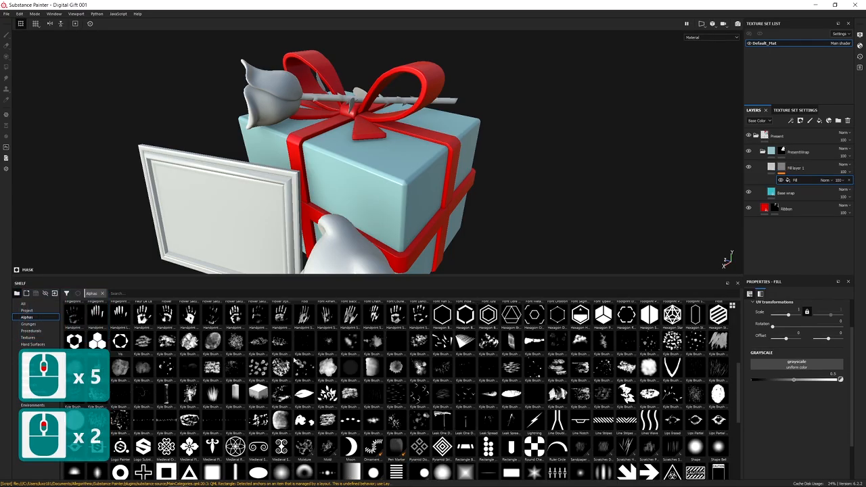
pyautogui.scroll(-7, 120, 379)
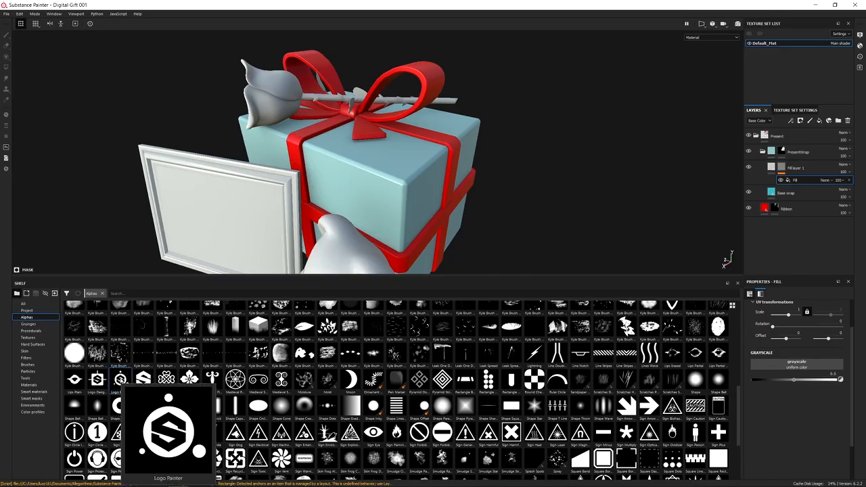
pyautogui.moveTo(120, 378)
pyautogui.mouseDown()
pyautogui.moveTo(804, 354)
pyautogui.moveTo(805, 366)
pyautogui.mouseUp()
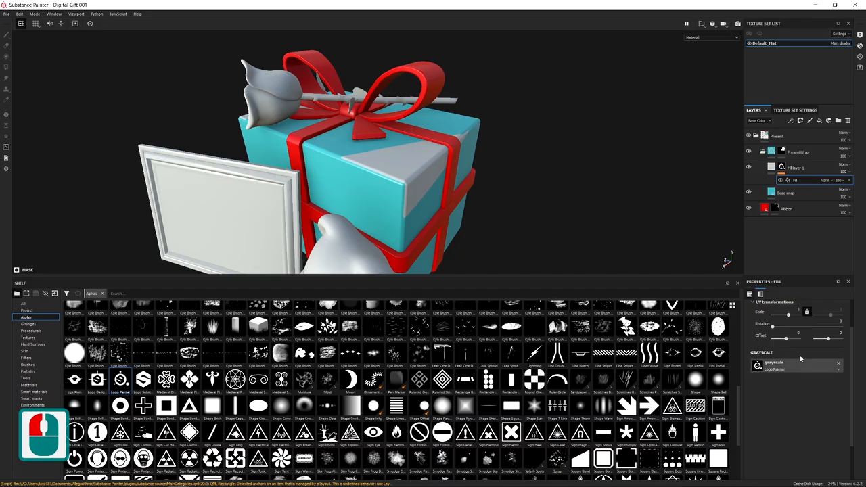
# Step: Try repeating the logo across the present box by raising the mask fill's UV scale
pyautogui.scroll(2, 804, 368)
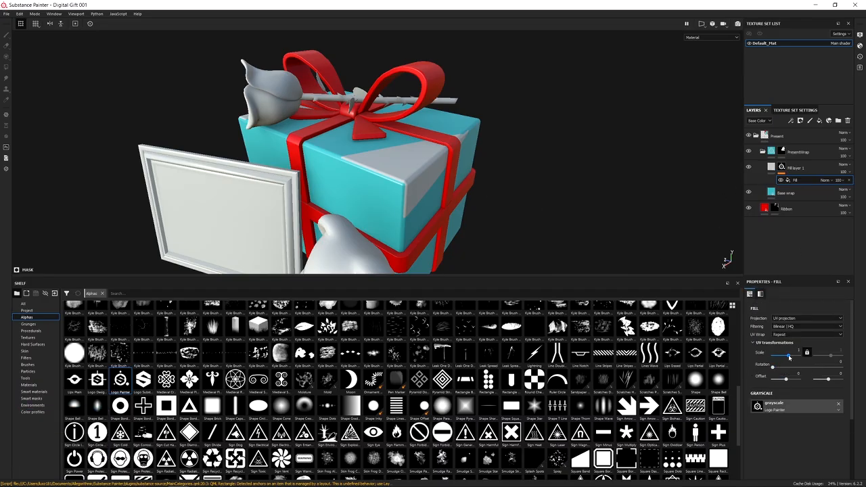
pyautogui.moveTo(788, 355); pyautogui.dragTo(796, 357)
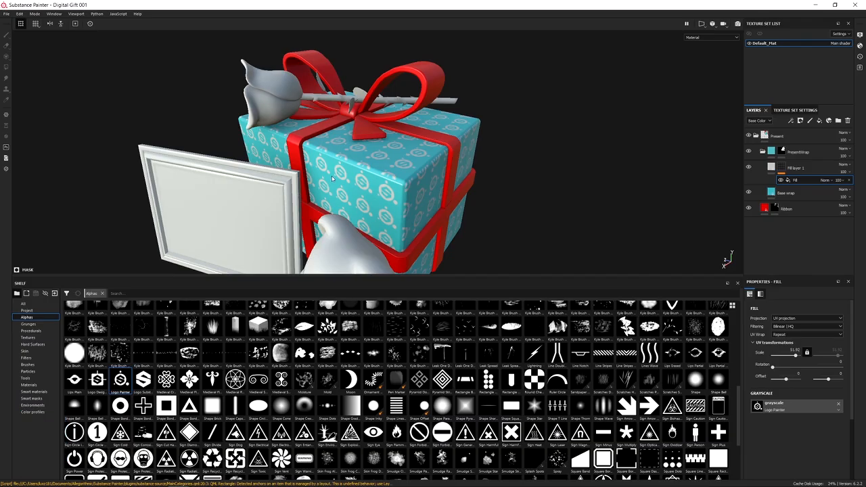
pyautogui.scroll(10, 360, 186)
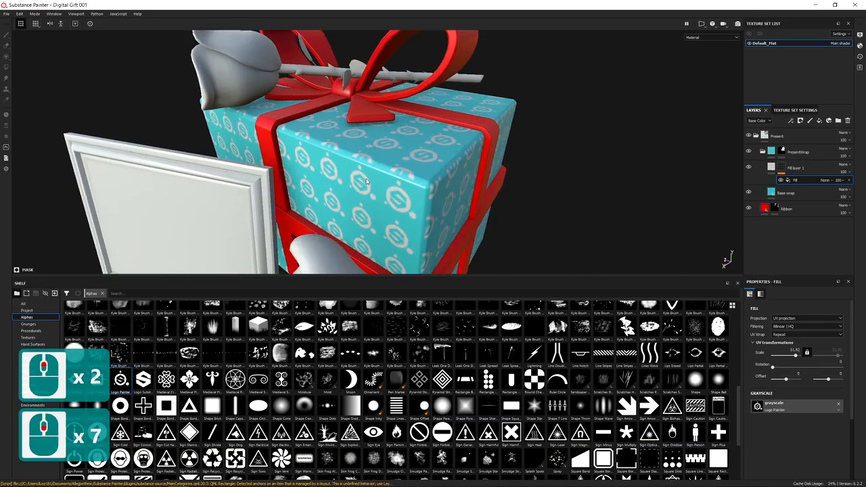
pyautogui.keyDown('alt'); pyautogui.moveTo(414, 169); pyautogui.dragTo(353, 164); pyautogui.keyUp('alt')
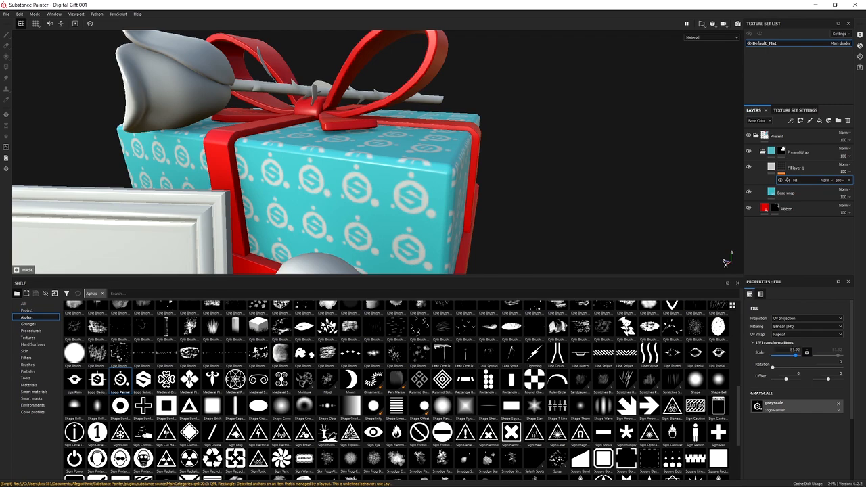
# Step: Set the mask fill's UV scale to 1 and its UV Wrap to None
pyautogui.click(779, 350)
pyautogui.write('1')
pyautogui.press('Return')
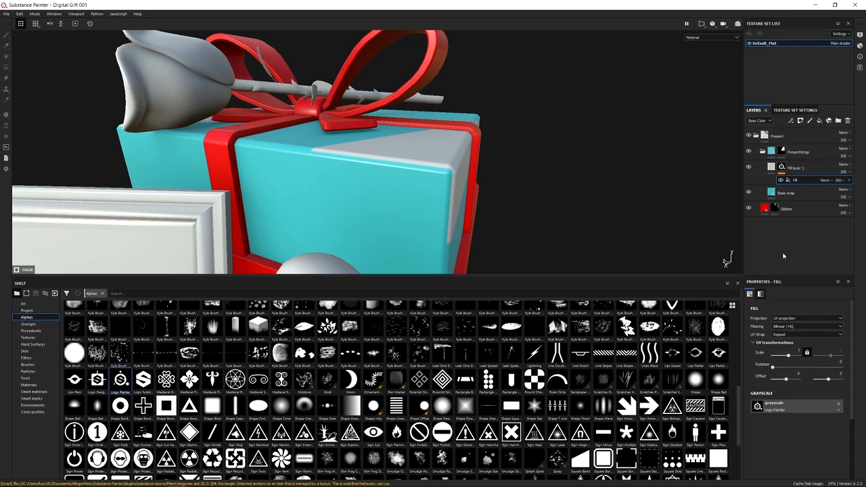
pyautogui.click(773, 334)
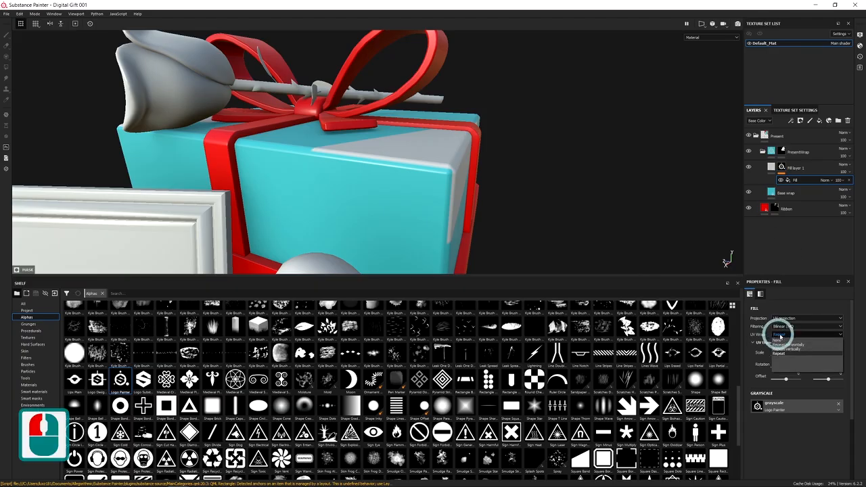
pyautogui.click(788, 340)
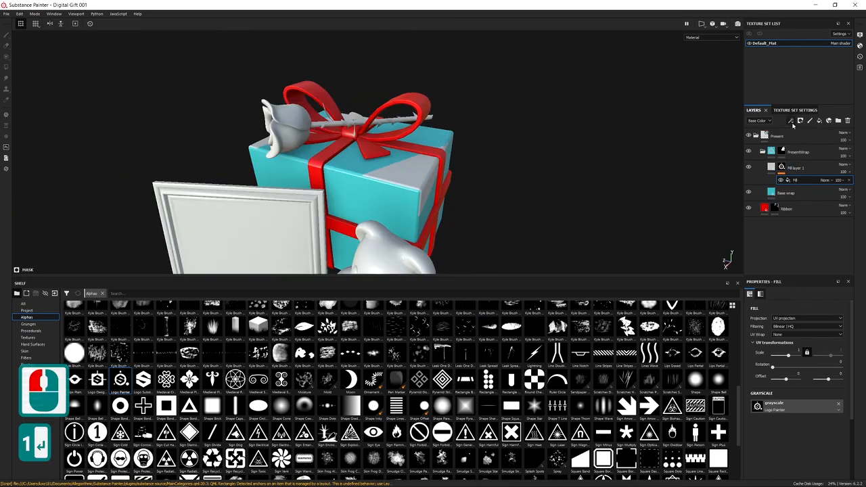
# Step: Add a filter above the fill in Fill layer 1's mask and set it to Tri-Planar Advanced
pyautogui.click(791, 121)
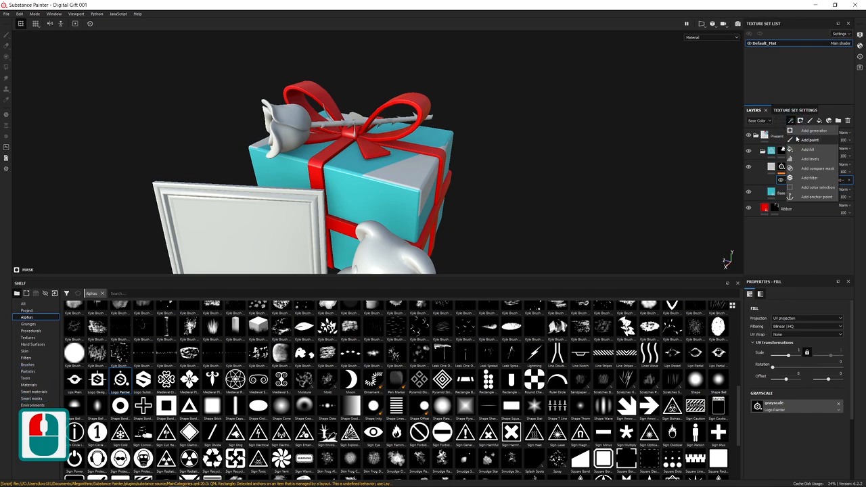
pyautogui.click(807, 178)
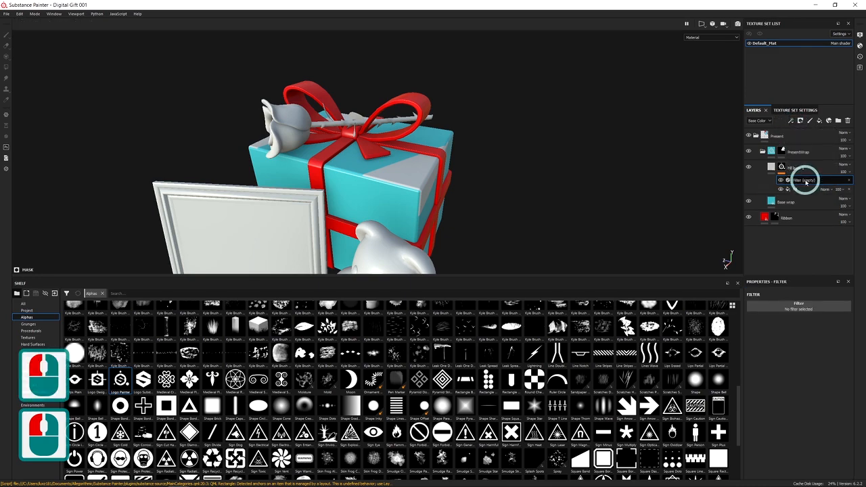
pyautogui.click(798, 306)
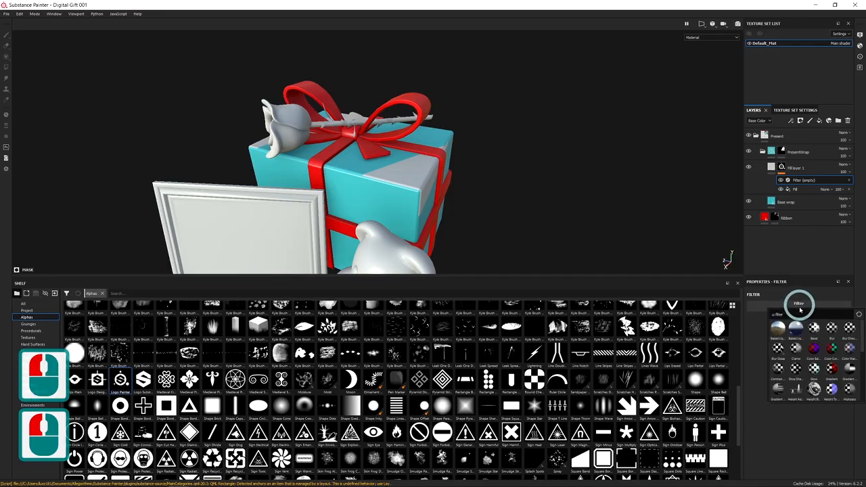
pyautogui.write('tri')
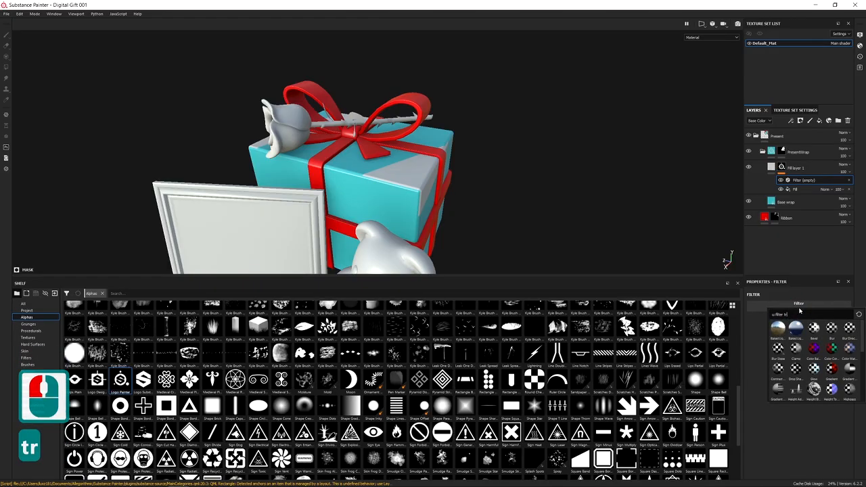
pyautogui.moveTo(831, 328)
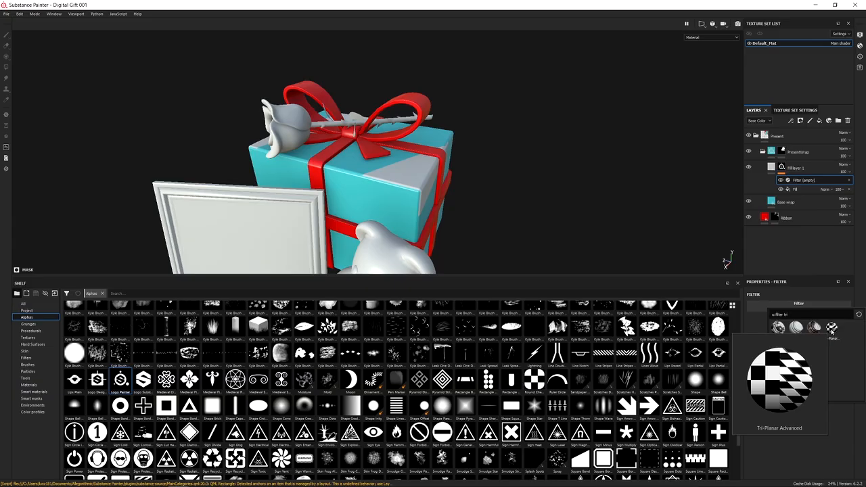
pyautogui.click(831, 329)
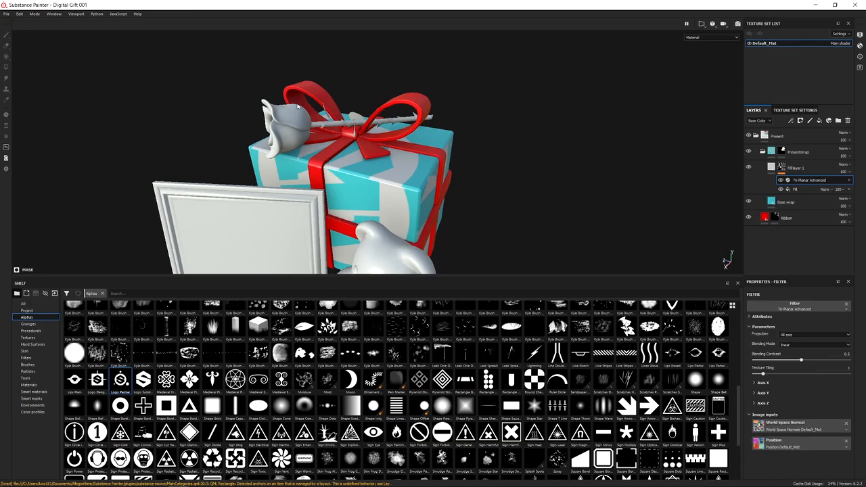
pyautogui.keyDown('alt'); pyautogui.doubleClick(391, 174); pyautogui.keyUp('alt')
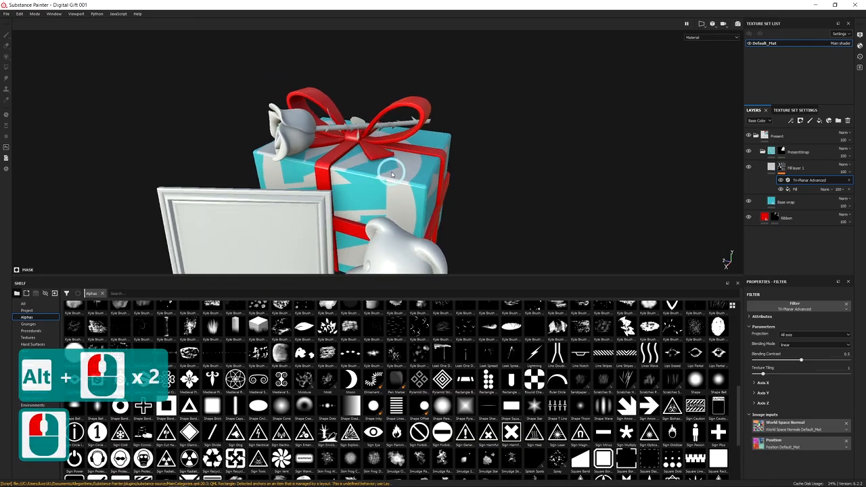
pyautogui.keyDown('alt'); pyautogui.click(429, 143); pyautogui.keyUp('alt')
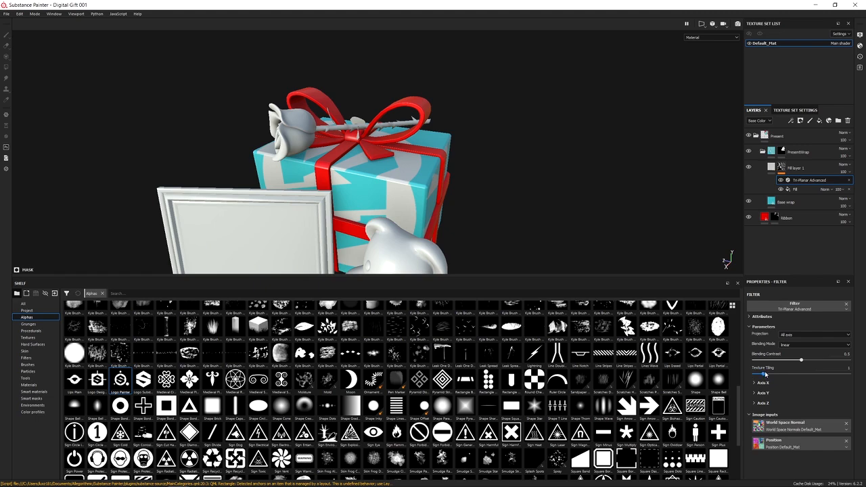
# Step: Set the Tri-Planar Advanced filter's Texture Tiling to 12.5 so the logo repeats smaller across the present's wrap
pyautogui.moveTo(765, 380); pyautogui.dragTo(818, 374)
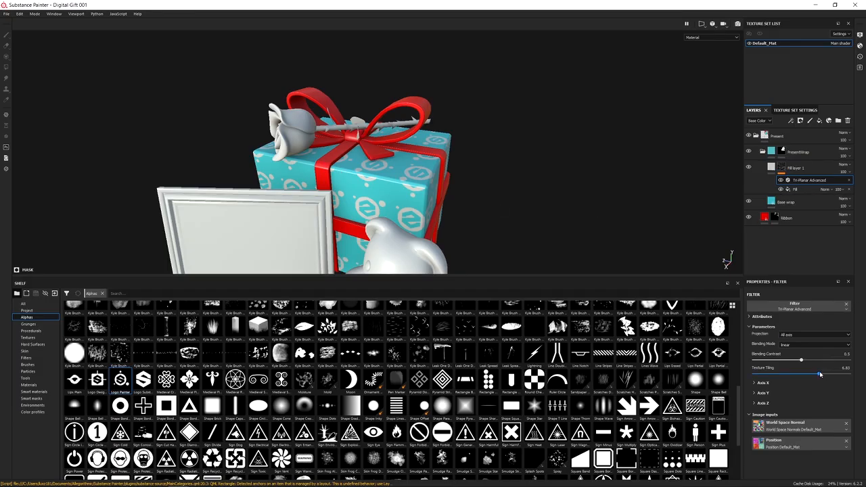
pyautogui.click(845, 367)
pyautogui.write('12')
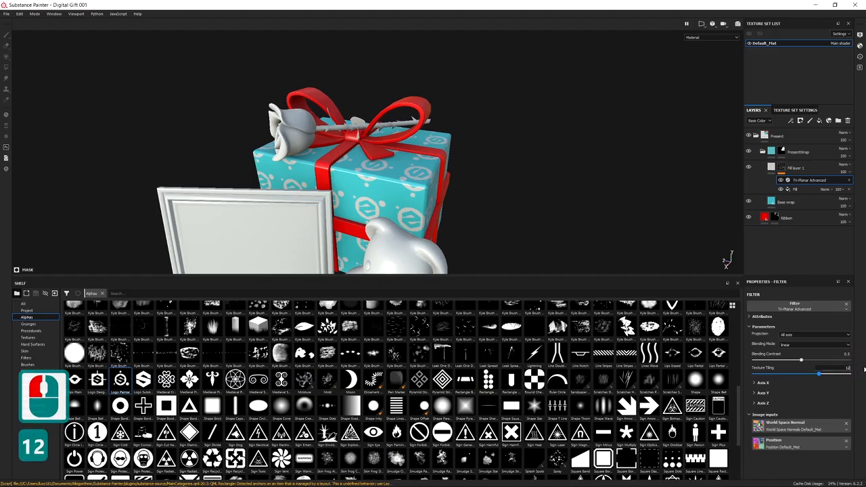
pyautogui.press('Return')
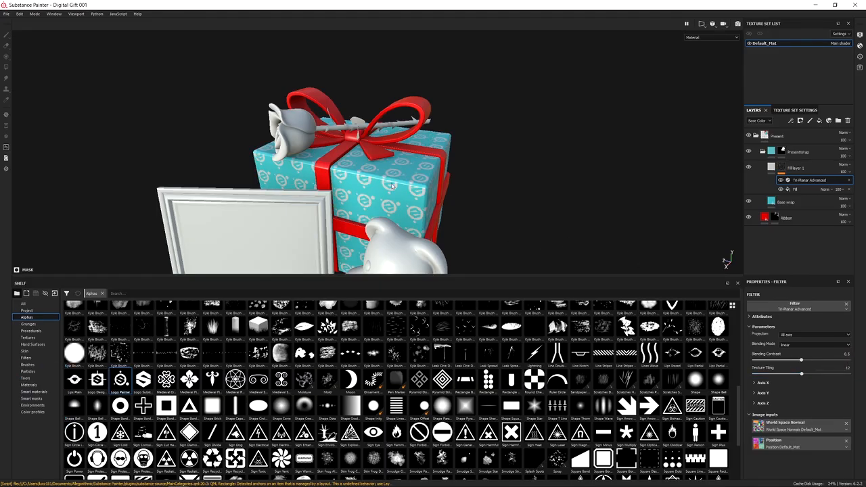
pyautogui.keyDown('alt'); pyautogui.moveTo(347, 186); pyautogui.dragTo(393, 198); pyautogui.keyUp('alt')
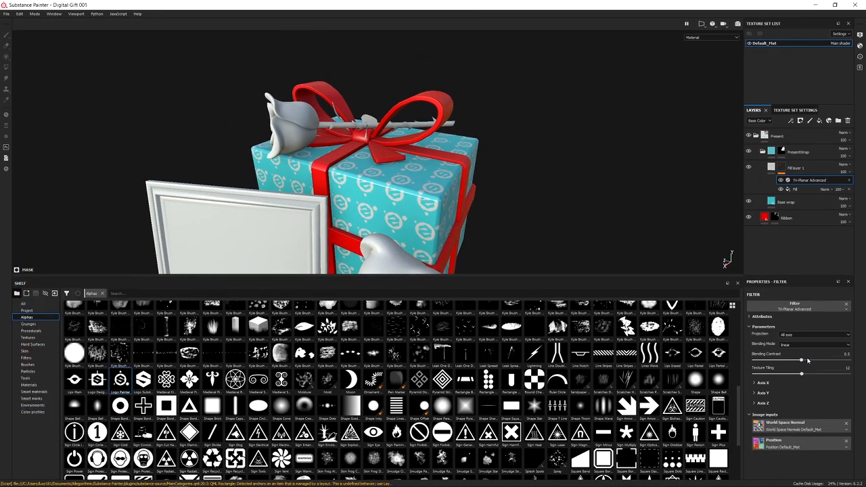
pyautogui.moveTo(801, 374); pyautogui.dragTo(803, 375)
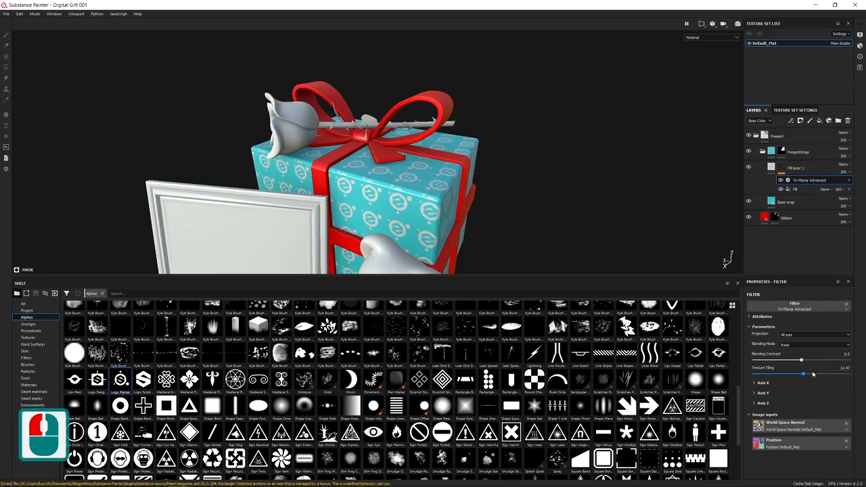
pyautogui.doubleClick(844, 367)
pyautogui.write('12.5')
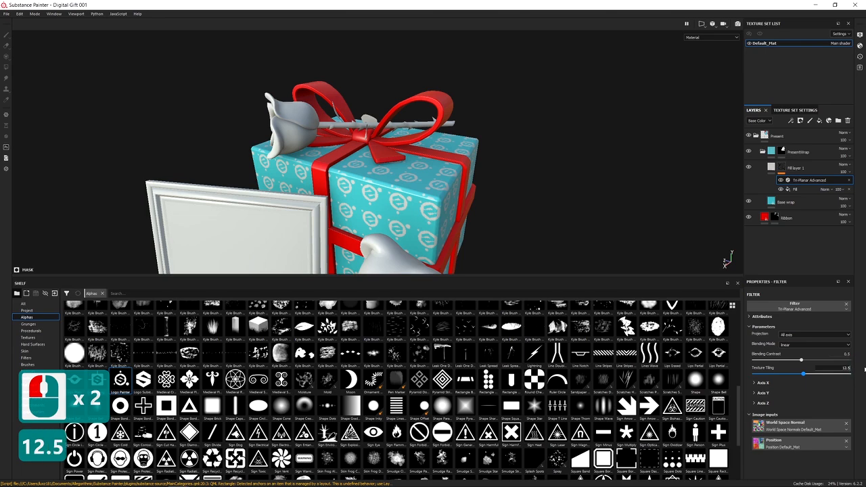
pyautogui.press('Return')
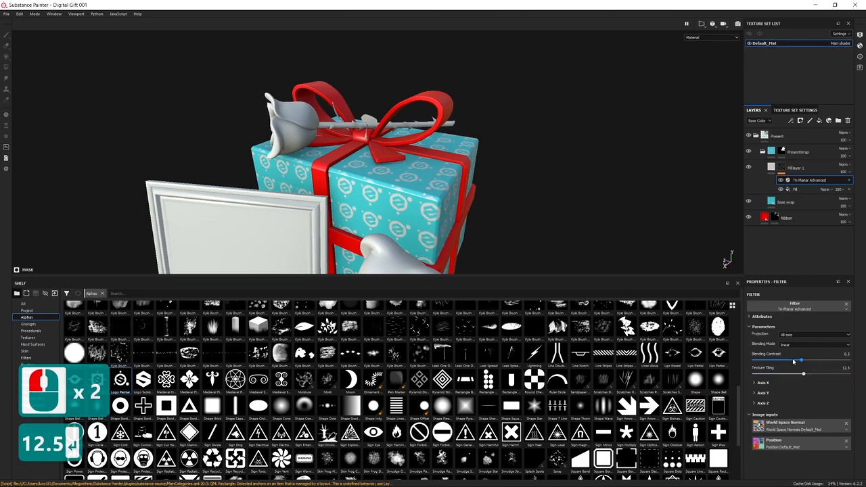
# Step: Raise the Tri-Planar Advanced filter's Blending Contrast to 1 and check the logos along the box edges
pyautogui.scroll(-3, 436, 210)
pyautogui.scroll(17, 436, 211)
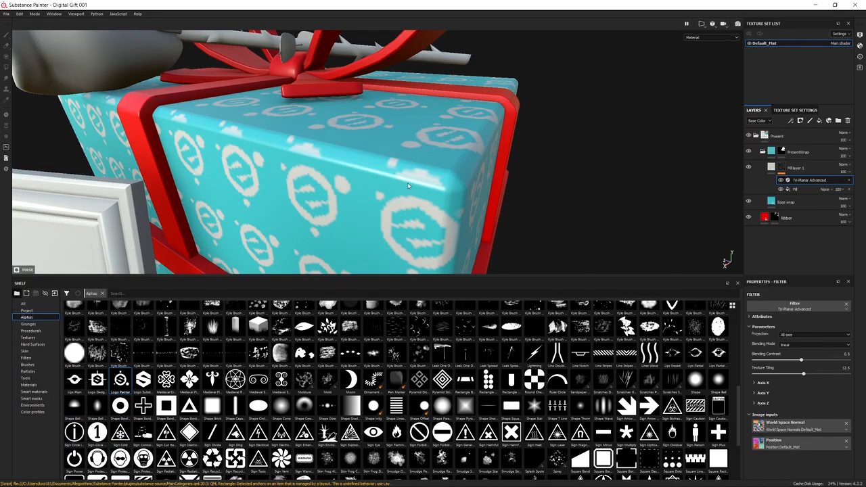
pyautogui.scroll(-12, 424, 208)
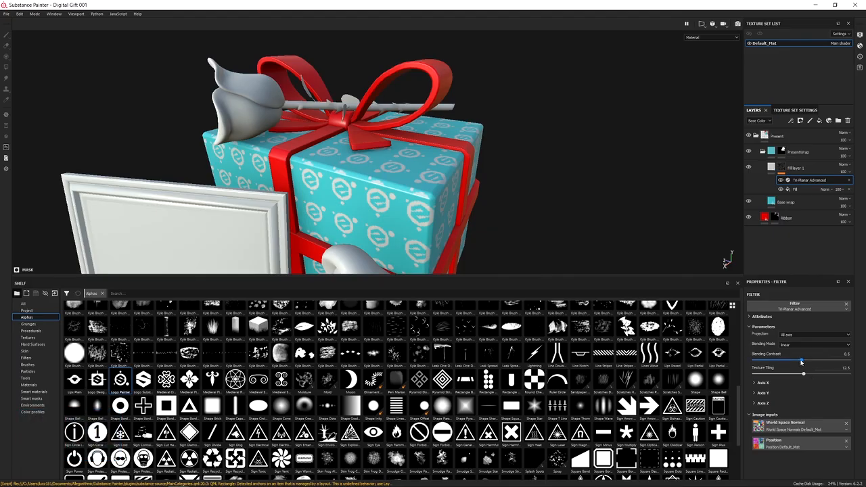
pyautogui.moveTo(801, 361); pyautogui.dragTo(864, 361)
pyautogui.scroll(5, 427, 199)
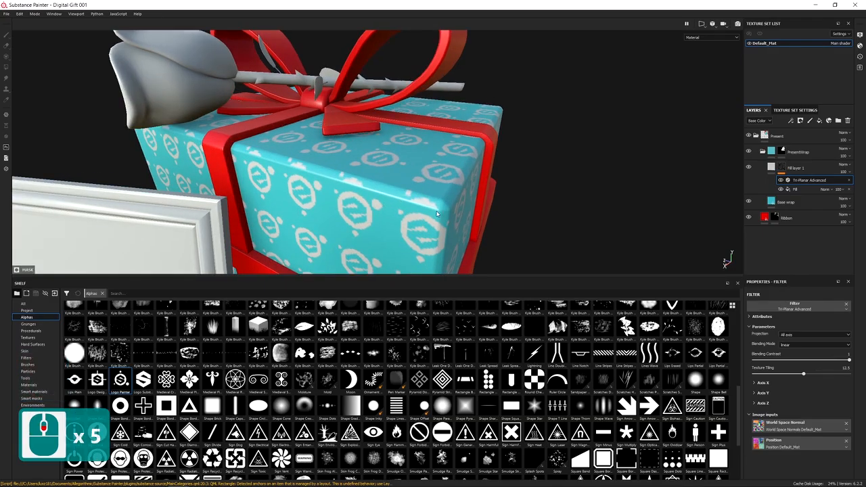
pyautogui.scroll(-12, 432, 215)
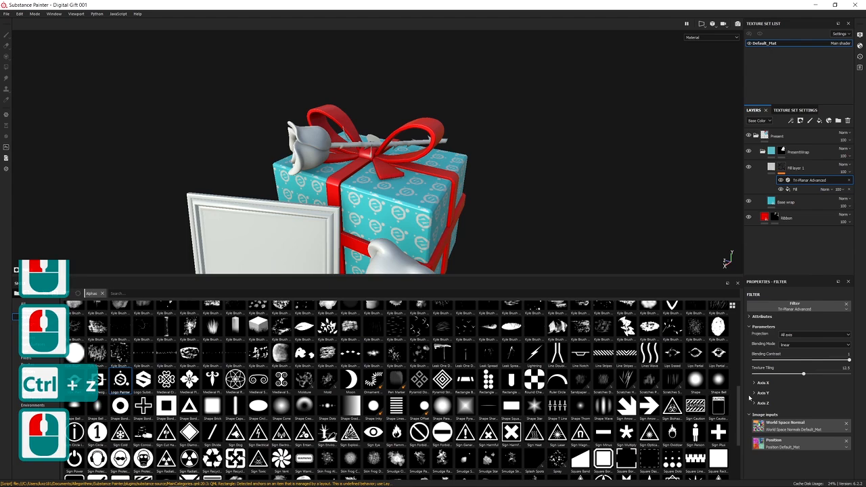
# Step: Nudge the filter's Axis Y horizontal offset (Offset Y X) to 0.01
pyautogui.click(754, 392)
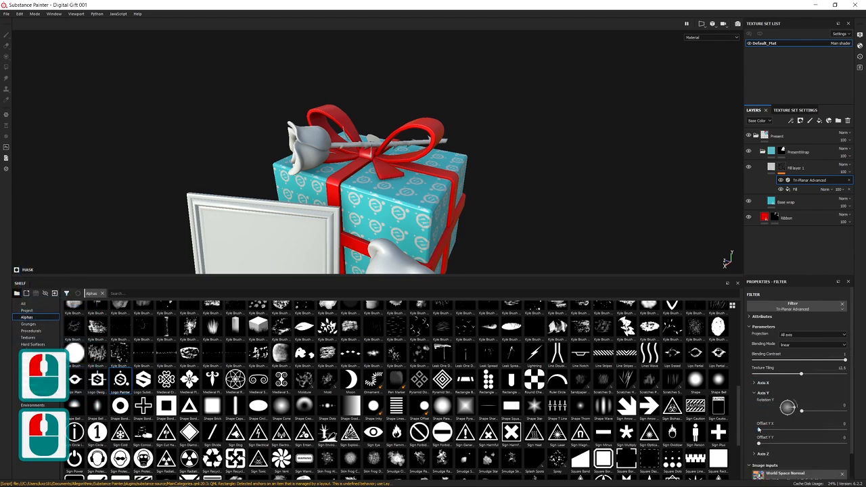
pyautogui.click(759, 429)
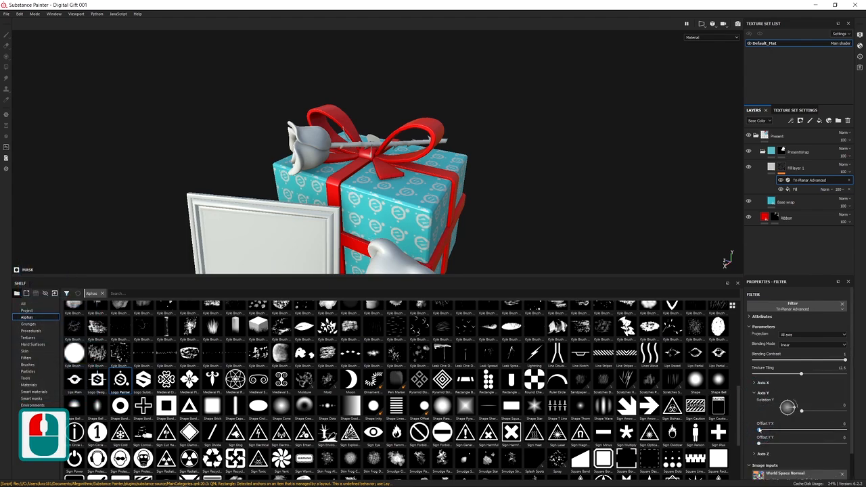
pyautogui.click(759, 429)
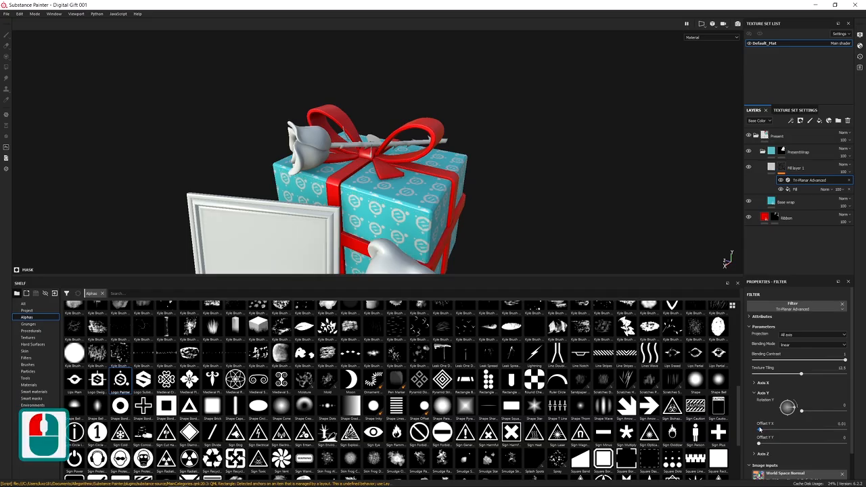
pyautogui.click(755, 394)
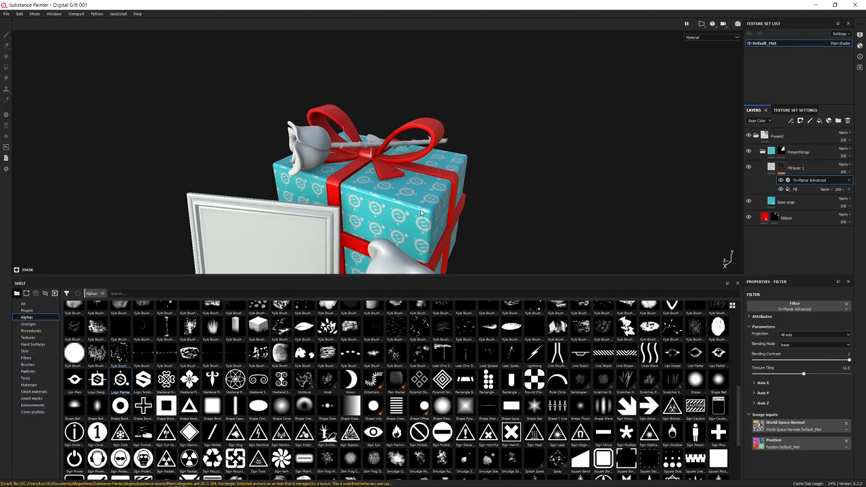
# Step: Shift the logo pattern on the filter's Axis Z by setting Offset Z X to 0.06
pyautogui.click(762, 383)
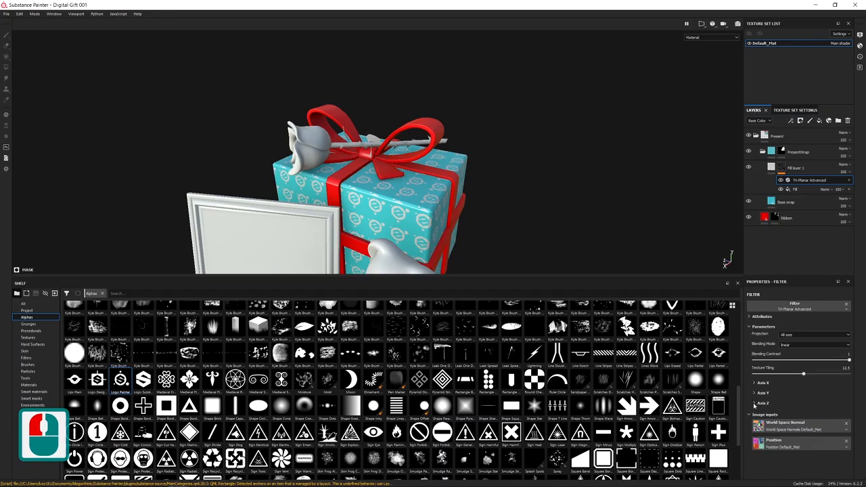
pyautogui.click(754, 404)
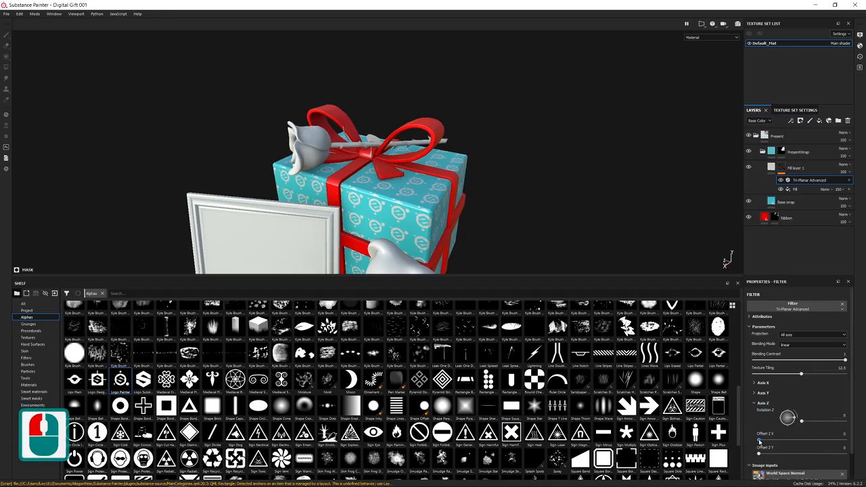
pyautogui.click(758, 440)
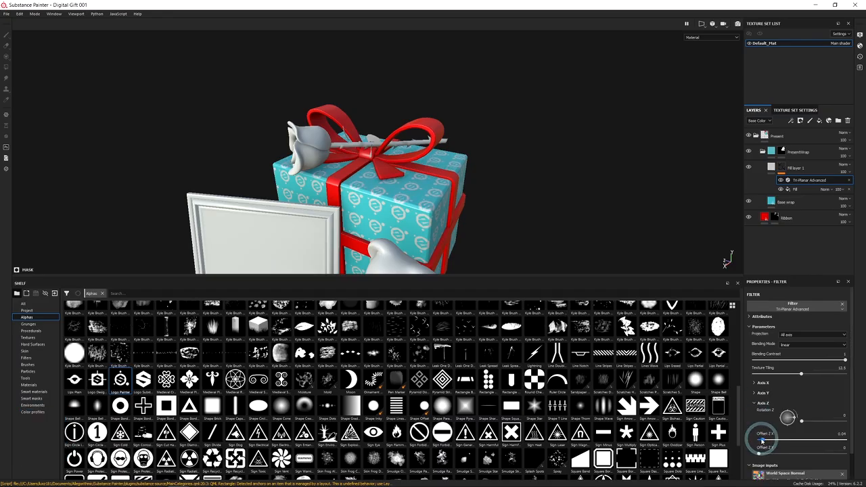
pyautogui.moveTo(759, 440); pyautogui.dragTo(764, 439)
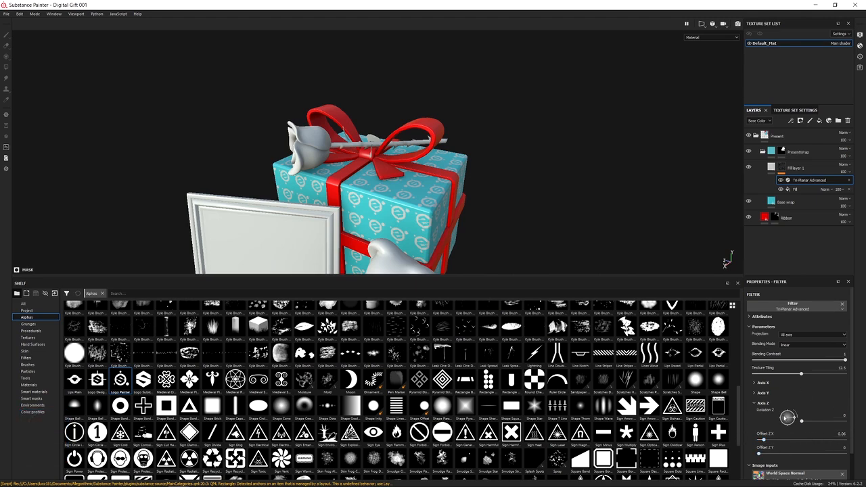
pyautogui.scroll(2, 391, 192)
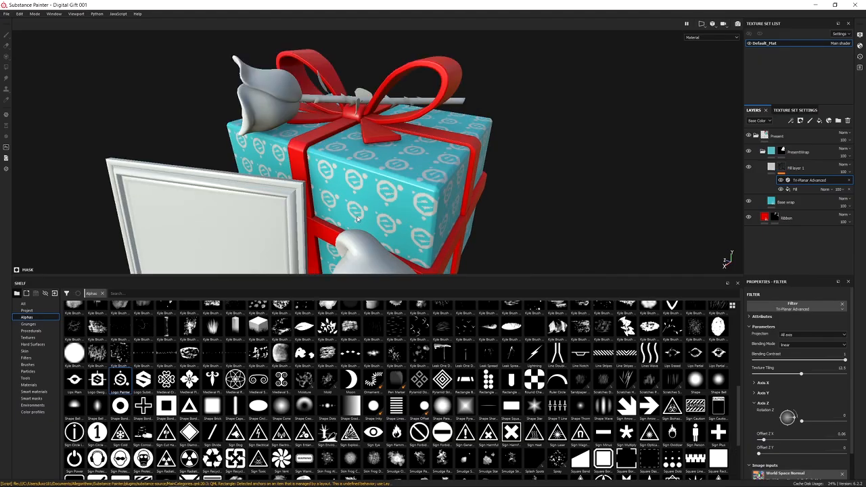
# Step: Set the UV scale of the fill effect in Fill layer 1's mask to 1.5 to space the logos apart
pyautogui.click(797, 190)
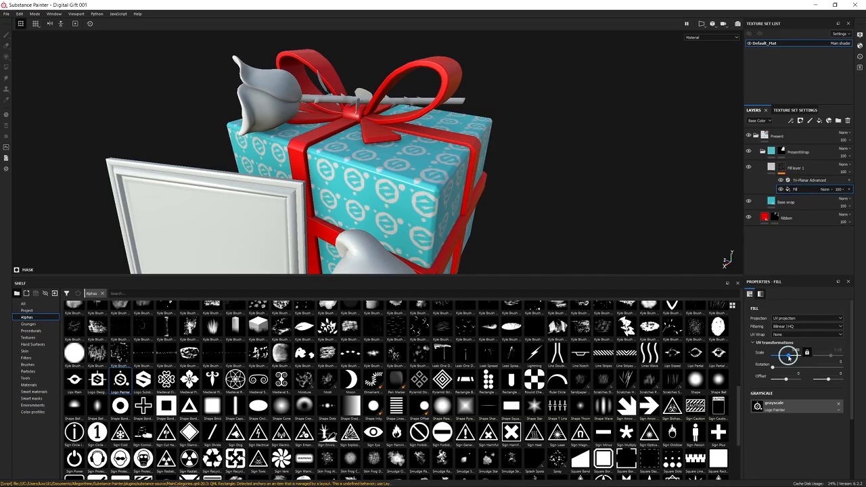
pyautogui.moveTo(787, 356); pyautogui.dragTo(789, 357)
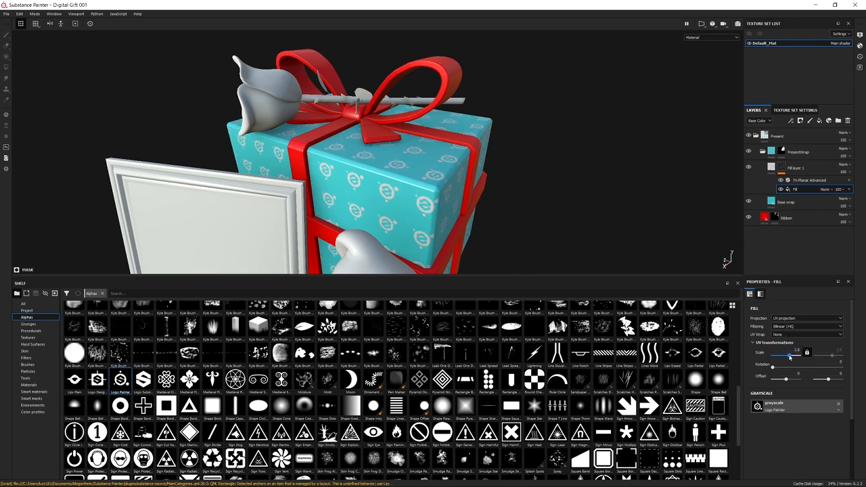
pyautogui.click(789, 357)
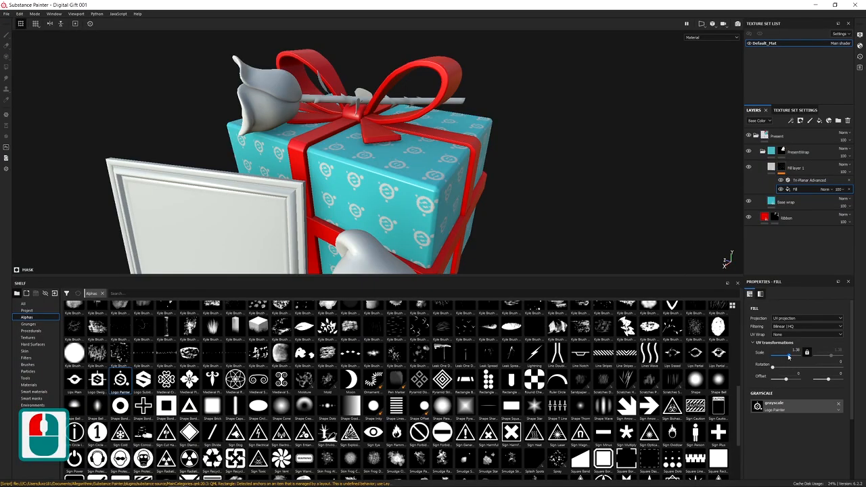
pyautogui.moveTo(789, 356); pyautogui.dragTo(789, 355)
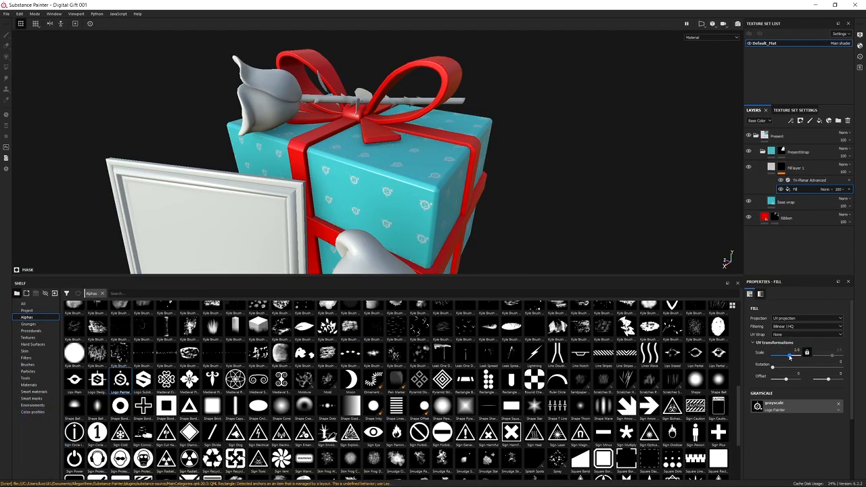
pyautogui.click(789, 357)
pyautogui.click(795, 350)
pyautogui.click(796, 350)
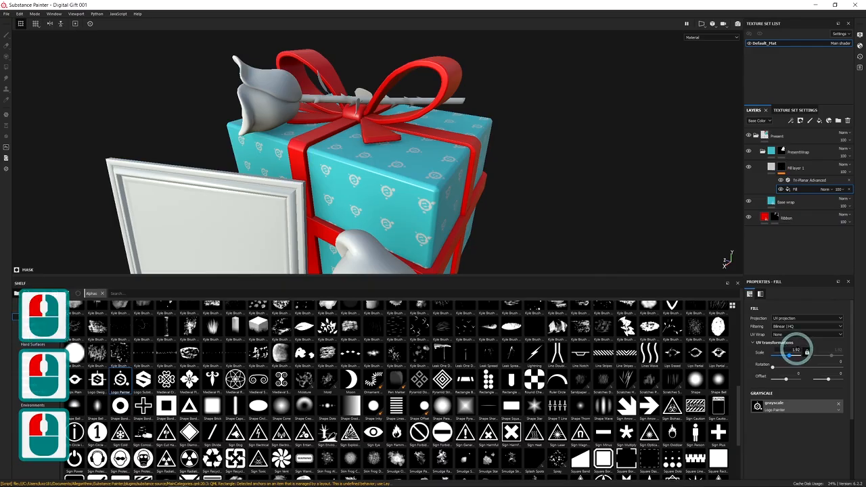
pyautogui.write('1.5')
pyautogui.press('Return')
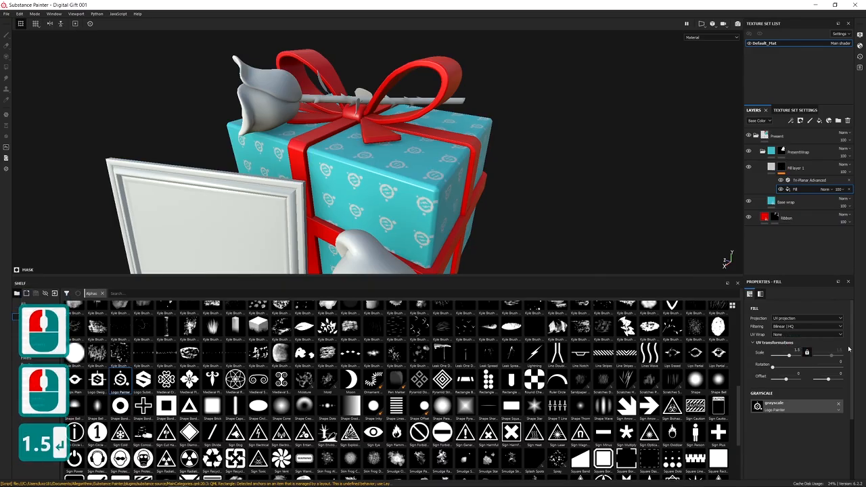
# Step: Try the Pyramid Stripes and Sign Eye alphas in the mask fill's grayscale input as alternative wrap patterns
pyautogui.scroll(-5, 428, 180)
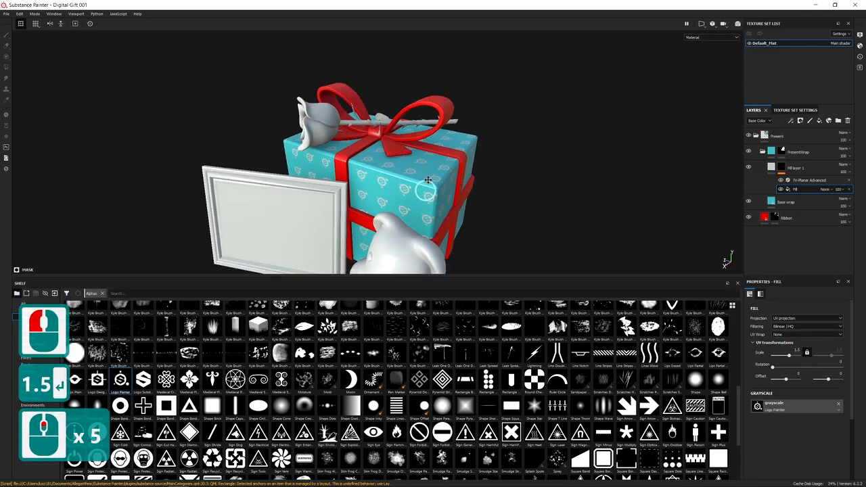
pyautogui.keyDown('alt'); pyautogui.moveTo(428, 180); pyautogui.dragTo(434, 136, button='middle'); pyautogui.keyUp('alt')
pyautogui.keyDown('alt'); pyautogui.moveTo(433, 137); pyautogui.dragTo(447, 242, button='right'); pyautogui.keyUp('alt')
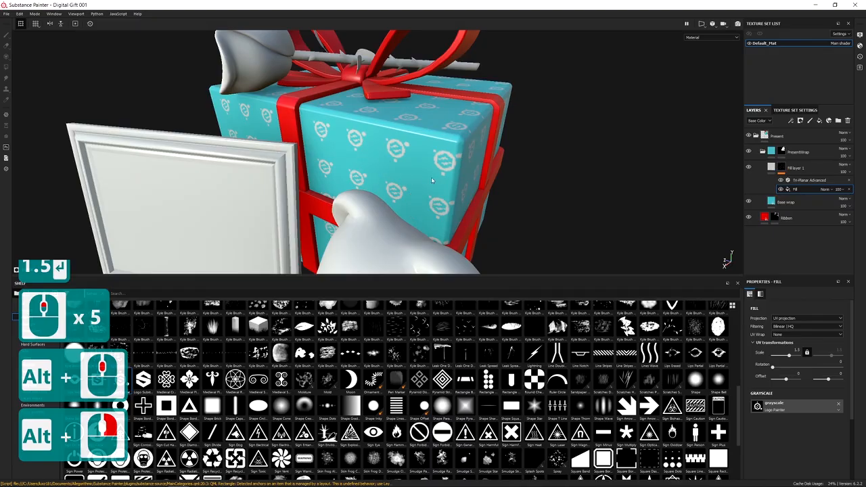
pyautogui.keyDown('alt'); pyautogui.moveTo(431, 126); pyautogui.dragTo(478, 194, button='right'); pyautogui.keyUp('alt')
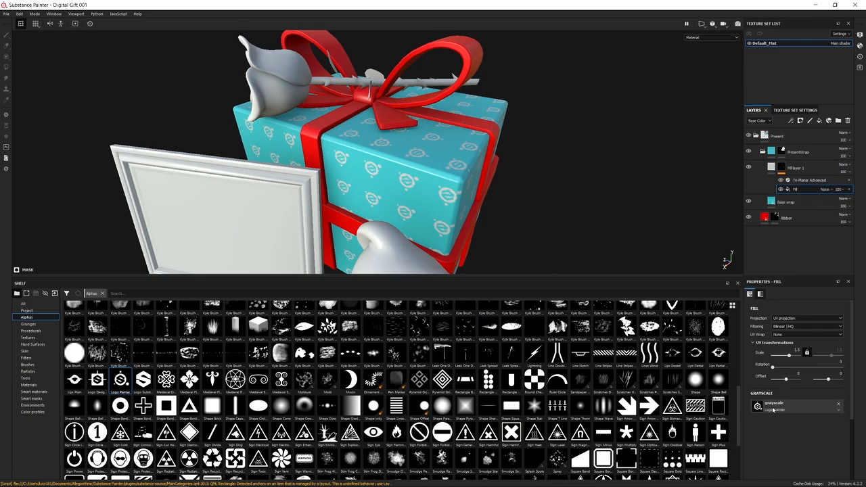
pyautogui.moveTo(442, 379); pyautogui.dragTo(771, 411)
pyautogui.scroll(-3, 432, 378)
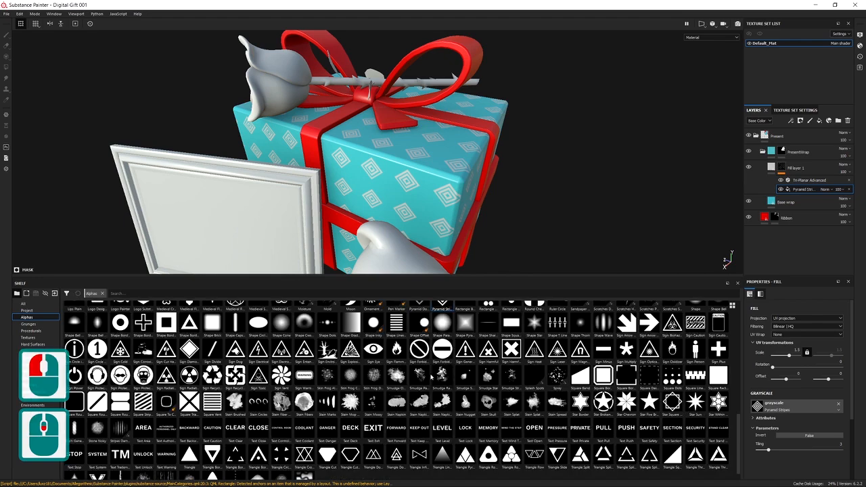
pyautogui.moveTo(373, 349); pyautogui.dragTo(757, 406)
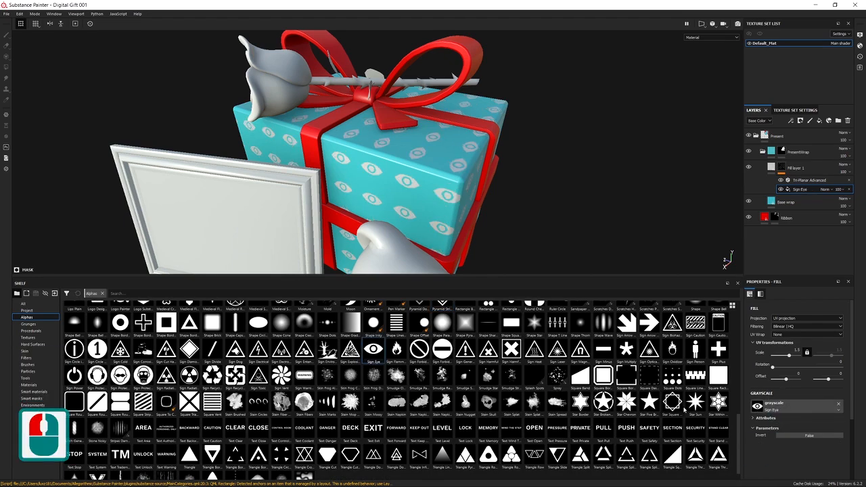
# Step: Assign the Logo Painter alpha to the mask fill's grayscale input again
pyautogui.scroll(3, 684, 408)
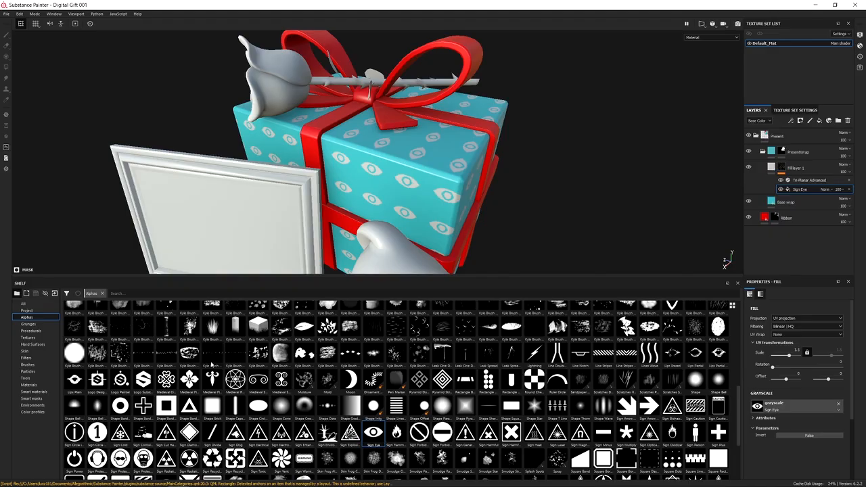
pyautogui.moveTo(121, 380)
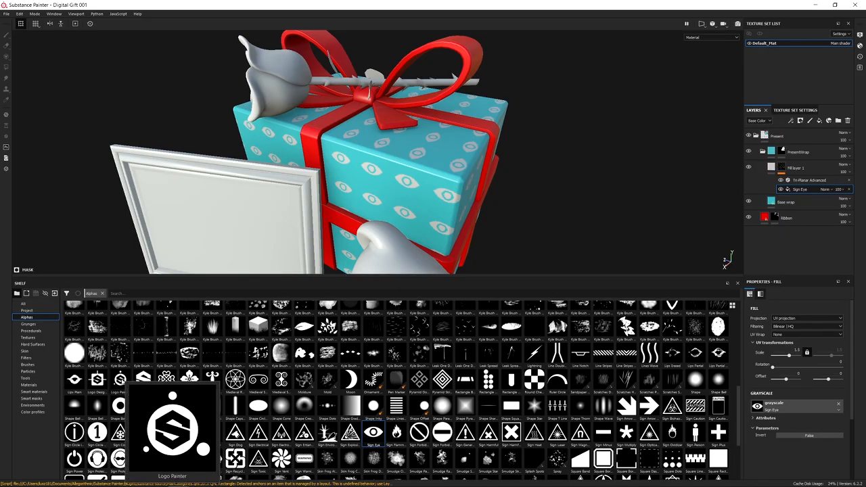
pyautogui.moveTo(120, 380)
pyautogui.mouseDown()
pyautogui.moveTo(373, 433)
pyautogui.moveTo(797, 433)
pyautogui.moveTo(777, 407)
pyautogui.mouseUp()
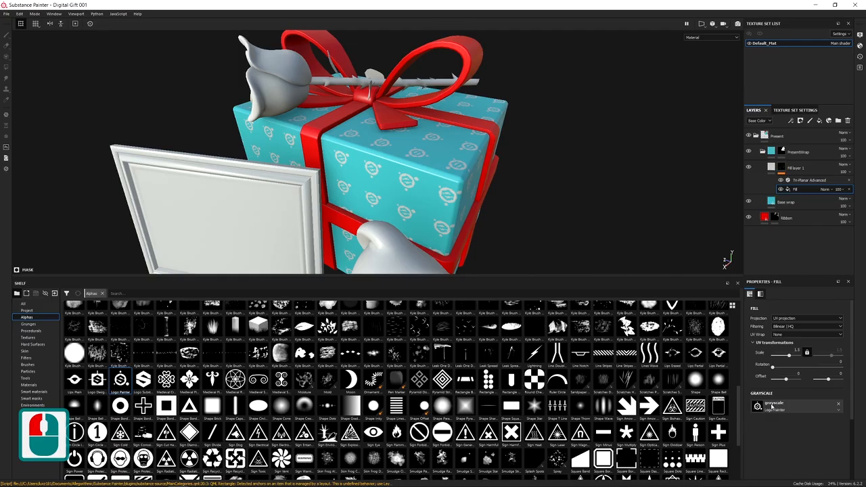
pyautogui.scroll(-3, 438, 365)
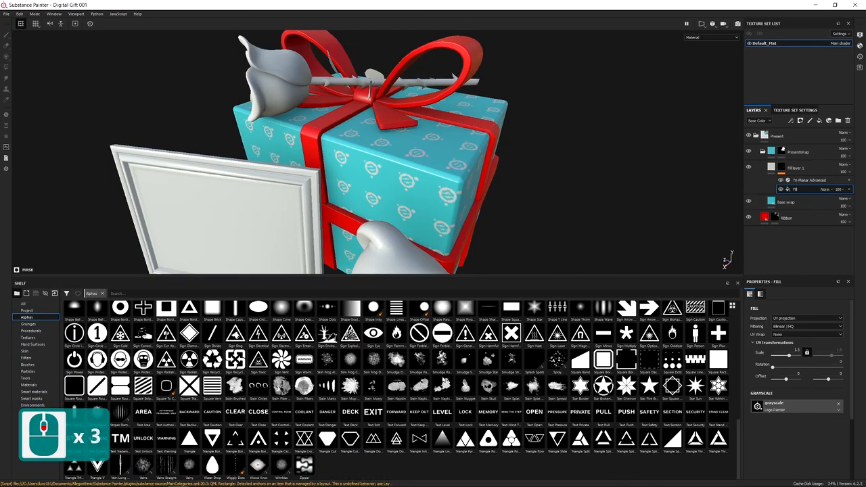
# Step: Reset the interface layout to its default arrangement
pyautogui.scroll(2, 374, 395)
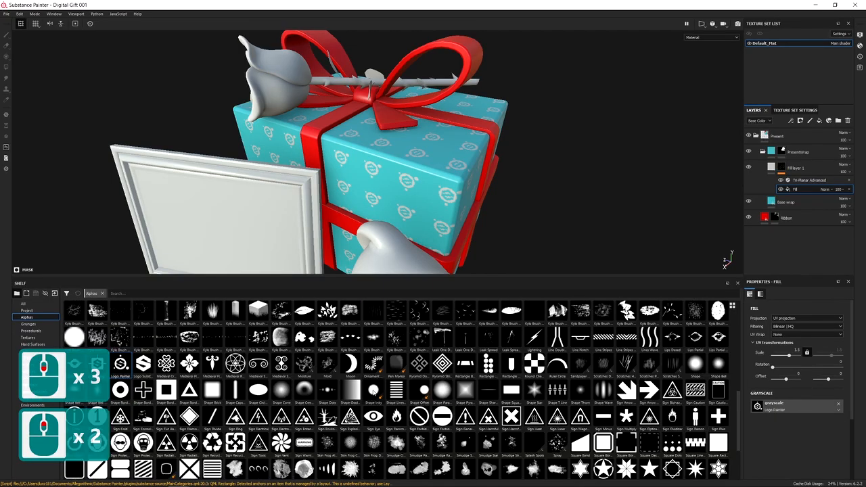
pyautogui.scroll(4, 374, 392)
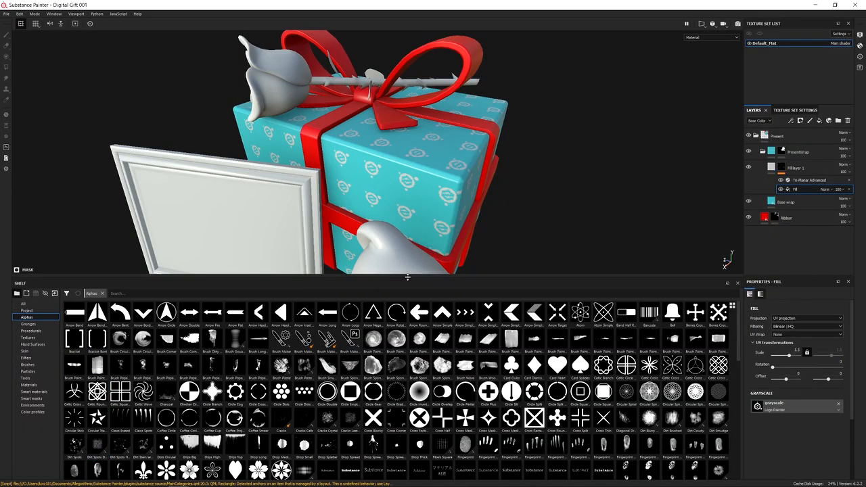
pyautogui.moveTo(407, 277); pyautogui.dragTo(407, 354)
pyautogui.click(54, 14)
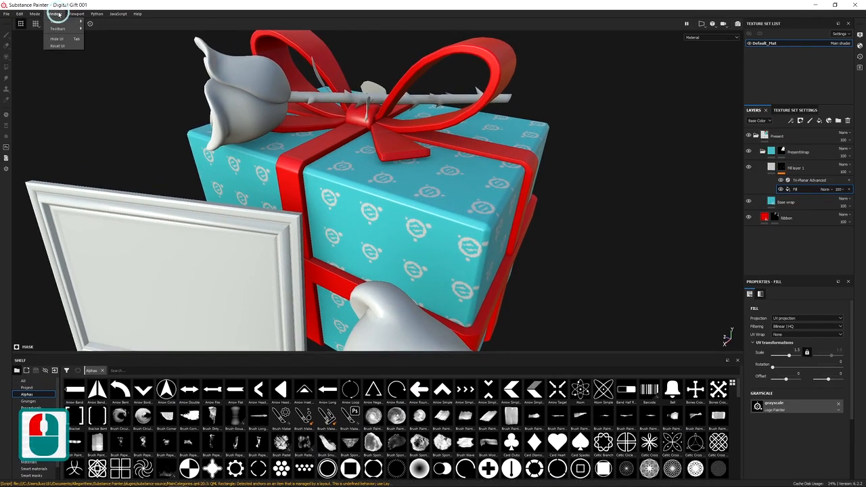
pyautogui.click(58, 45)
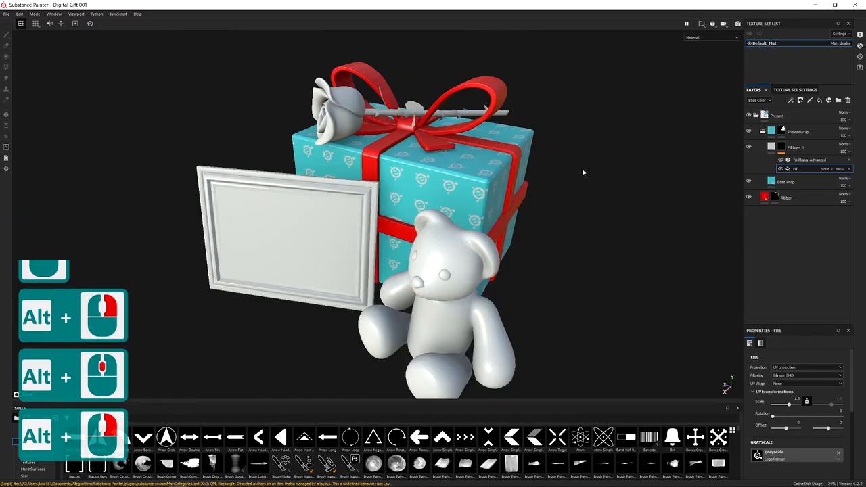
pyautogui.keyDown('alt'); pyautogui.moveTo(584, 173); pyautogui.dragTo(569, 276, button='right'); pyautogui.keyUp('alt')
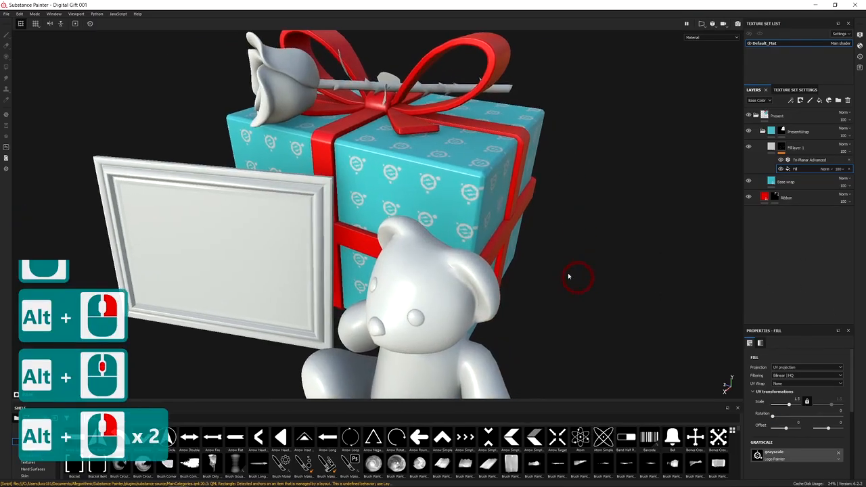
pyautogui.keyDown('alt'); pyautogui.moveTo(552, 255); pyautogui.dragTo(562, 276, button='middle'); pyautogui.keyUp('alt')
pyautogui.keyDown('alt'); pyautogui.moveTo(562, 276); pyautogui.dragTo(547, 215, button='right'); pyautogui.keyUp('alt')
pyautogui.keyDown('alt'); pyautogui.moveTo(546, 215); pyautogui.dragTo(593, 223, button='middle'); pyautogui.keyUp('alt')
pyautogui.keyDown('alt'); pyautogui.moveTo(593, 223); pyautogui.dragTo(579, 156, button='right'); pyautogui.keyUp('alt')
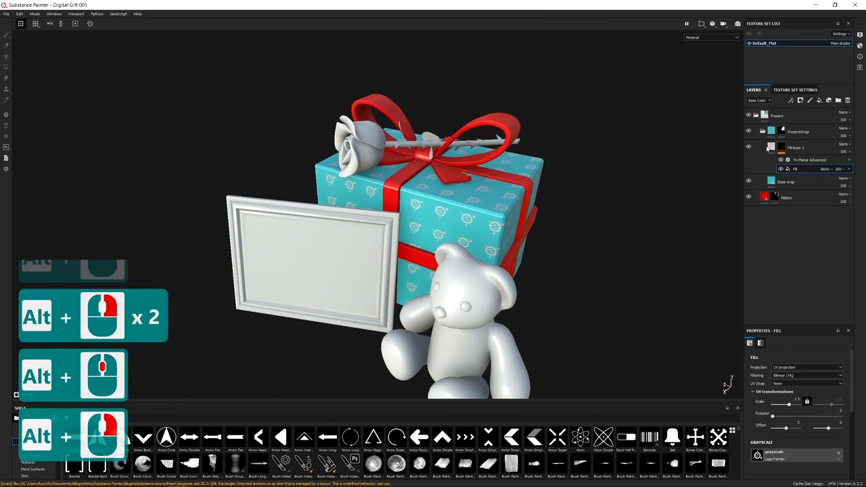
# Step: Try dark red and teal base colors for the logo pattern in Fill layer 1
pyautogui.moveTo(770, 148)
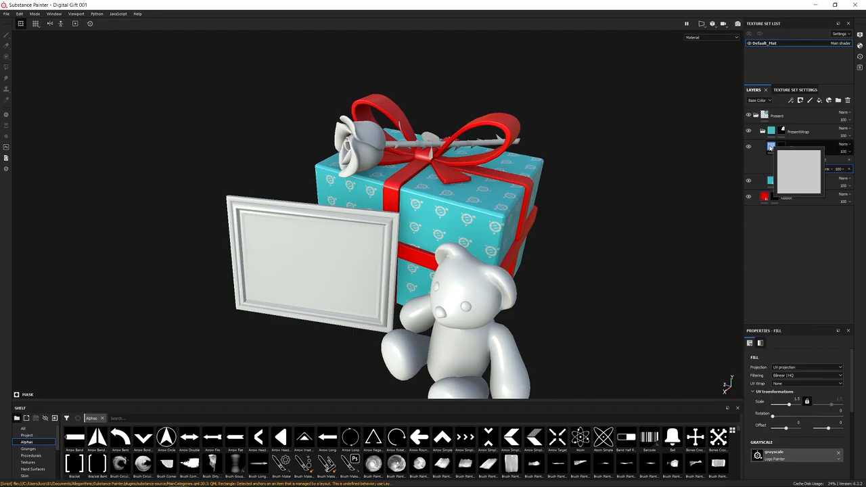
pyautogui.click(773, 147)
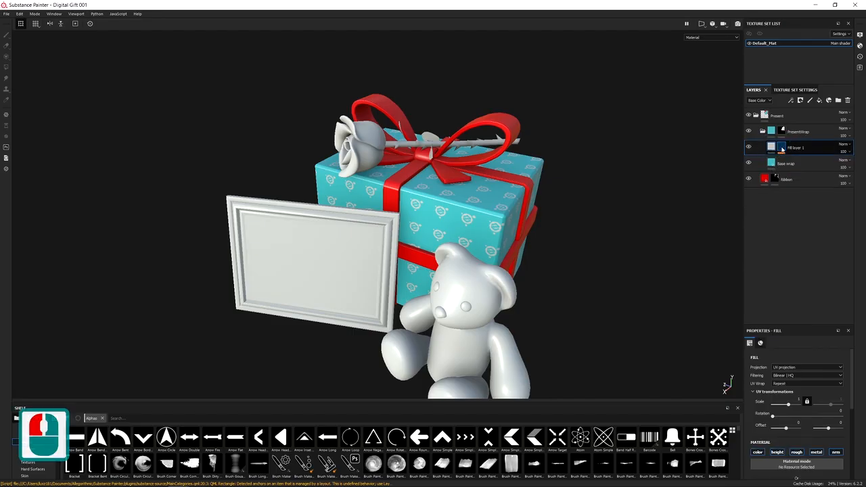
pyautogui.moveTo(770, 146)
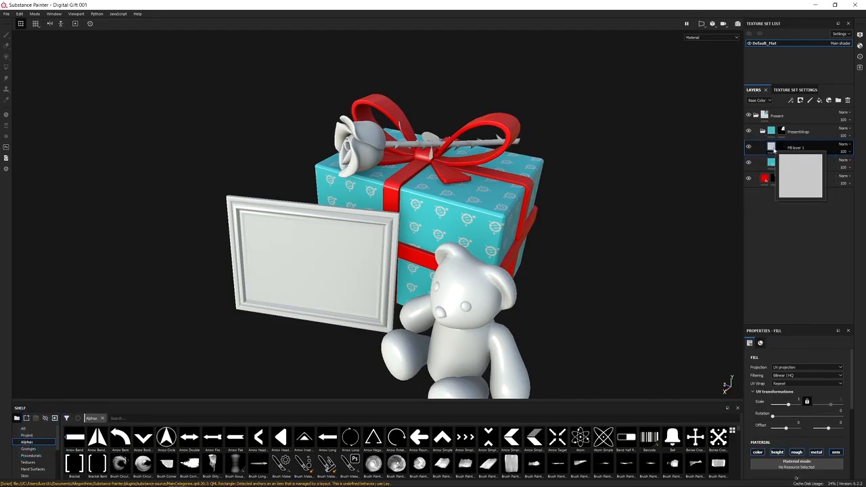
pyautogui.scroll(-1, 777, 382)
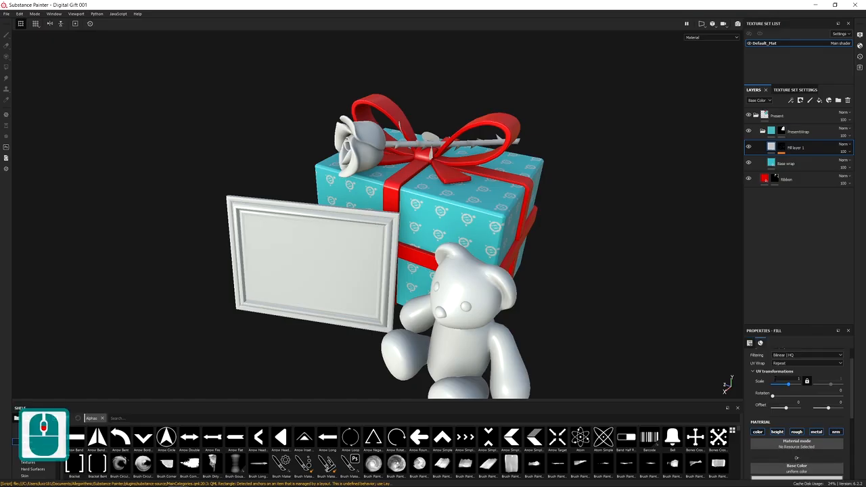
pyautogui.scroll(-3, 792, 418)
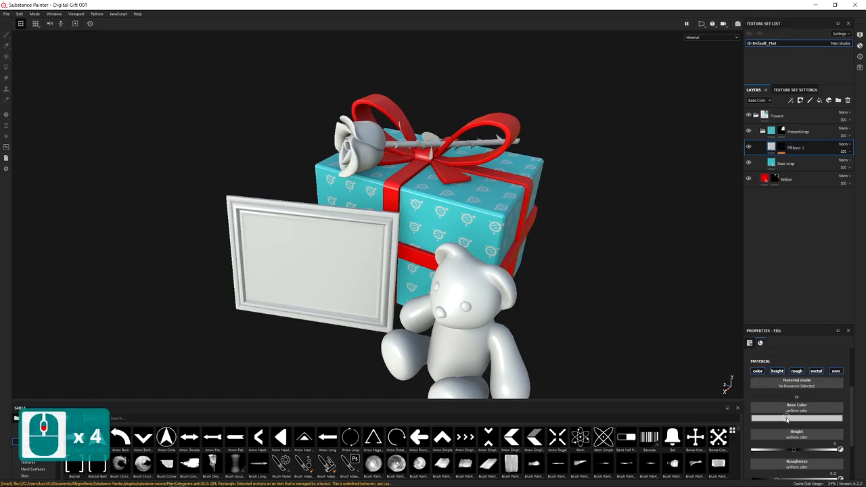
pyautogui.click(786, 420)
pyautogui.click(796, 367)
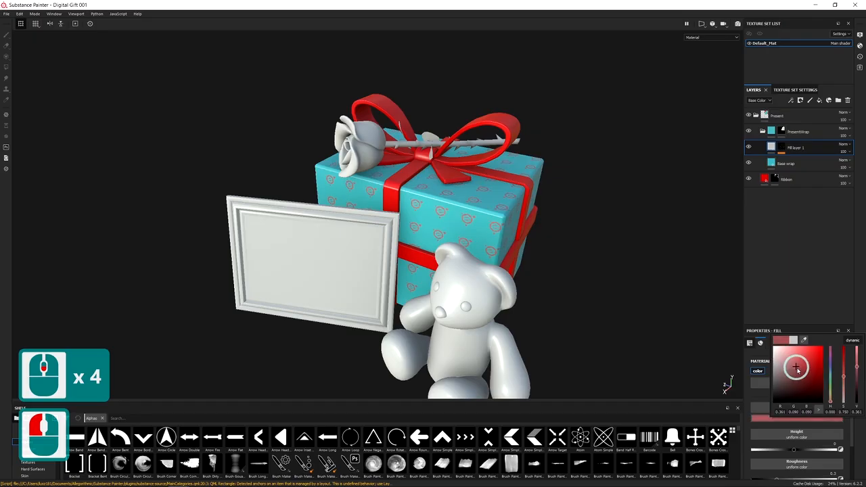
pyautogui.moveTo(797, 369)
pyautogui.mouseDown()
pyautogui.moveTo(800, 362)
pyautogui.moveTo(777, 353)
pyautogui.moveTo(788, 392)
pyautogui.moveTo(798, 370)
pyautogui.mouseUp()
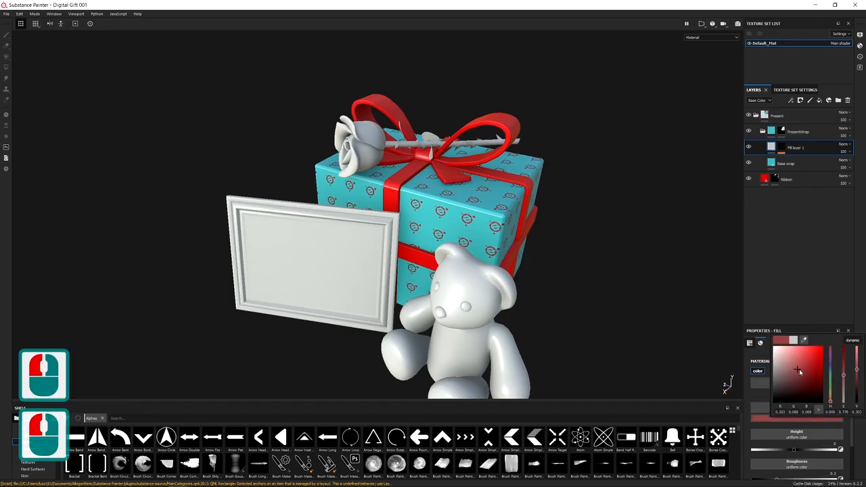
pyautogui.moveTo(829, 399); pyautogui.dragTo(830, 372)
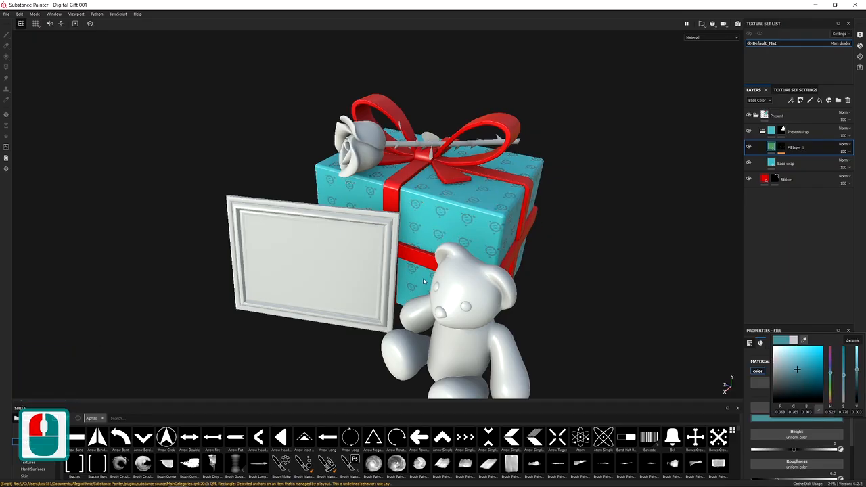
pyautogui.click(778, 218)
pyautogui.hotkey('ctrl', 'z')
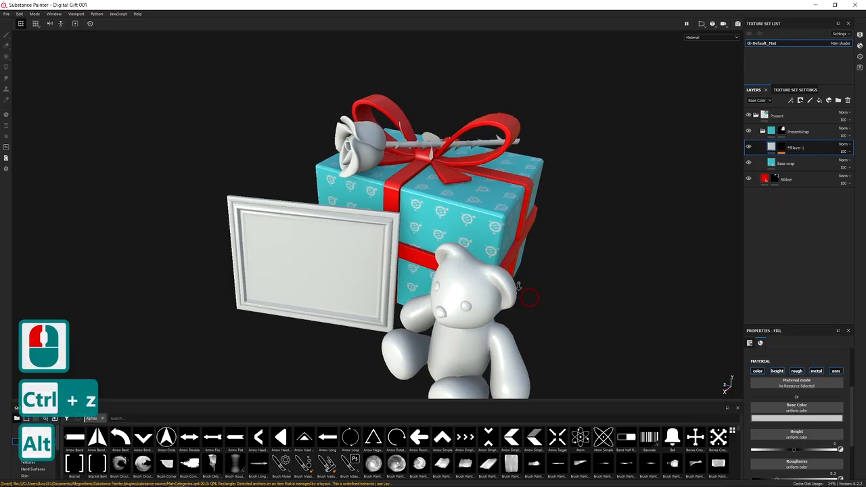
# Step: Rename Fill layer 1 inside the PresentWrap folder as Pattern
pyautogui.keyDown('alt'); pyautogui.moveTo(528, 297); pyautogui.dragTo(494, 245, button='right'); pyautogui.keyUp('alt')
pyautogui.keyDown('alt'); pyautogui.moveTo(494, 246); pyautogui.dragTo(452, 250); pyautogui.keyUp('alt')
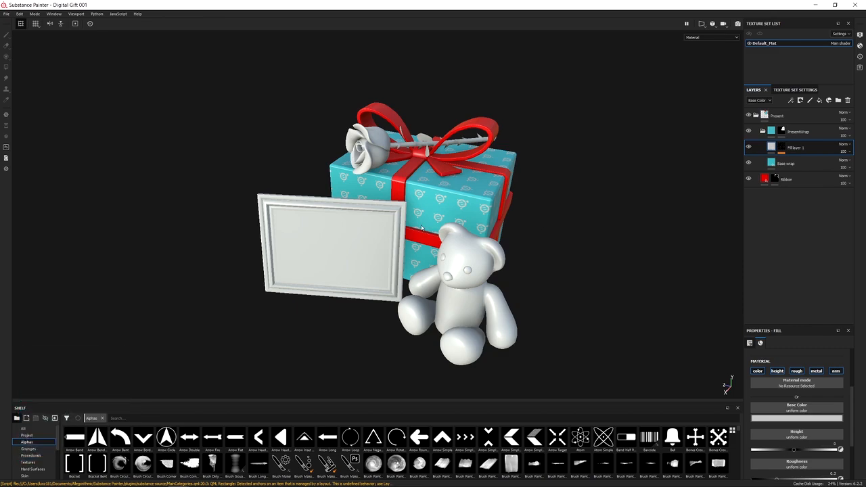
pyautogui.doubleClick(795, 148)
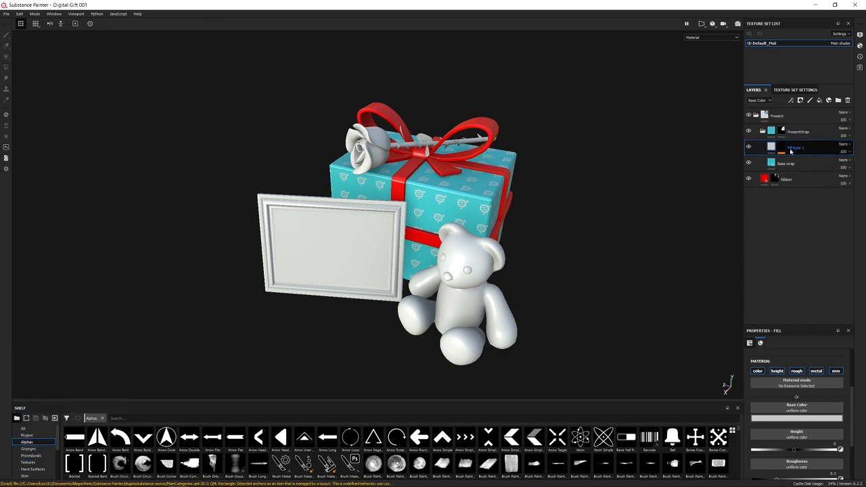
pyautogui.doubleClick(795, 150)
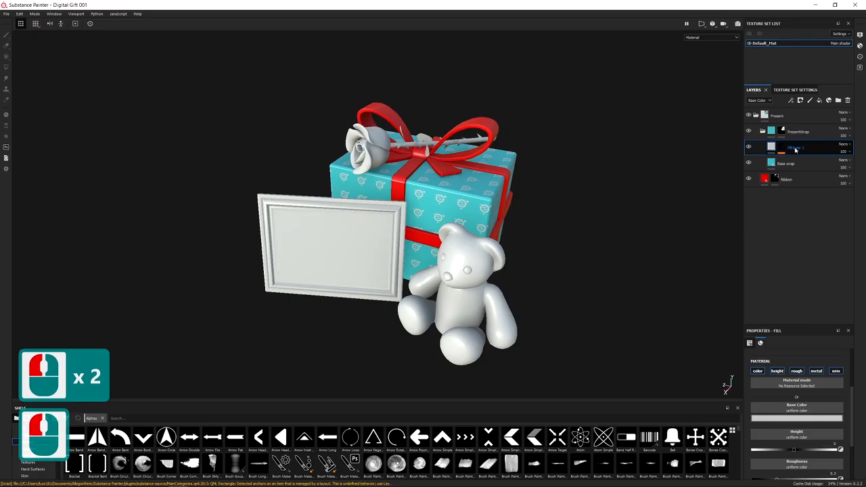
pyautogui.doubleClick(795, 150)
pyautogui.write('P')
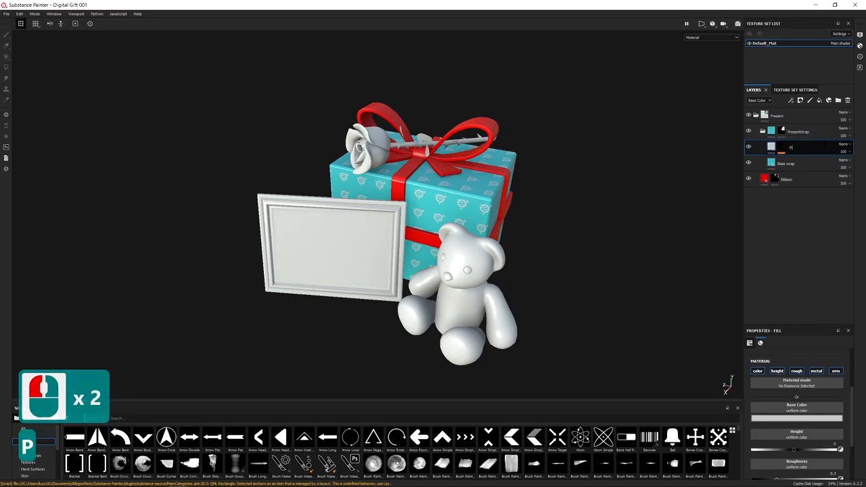
pyautogui.write('attern')
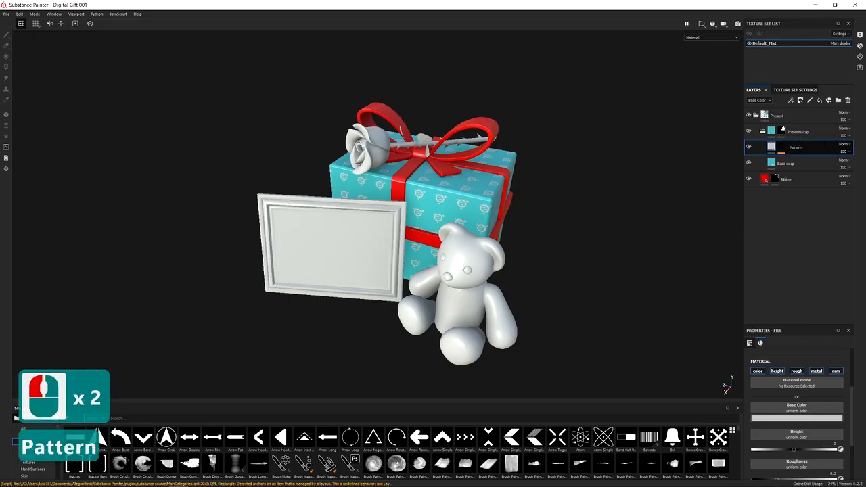
pyautogui.press('Return')
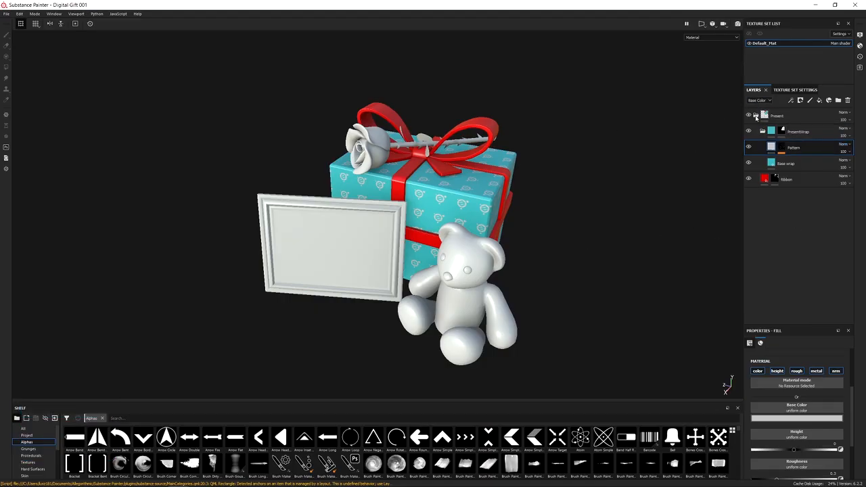
# Step: Collapse the Present folder and add a new fill layer above it
pyautogui.click(756, 116)
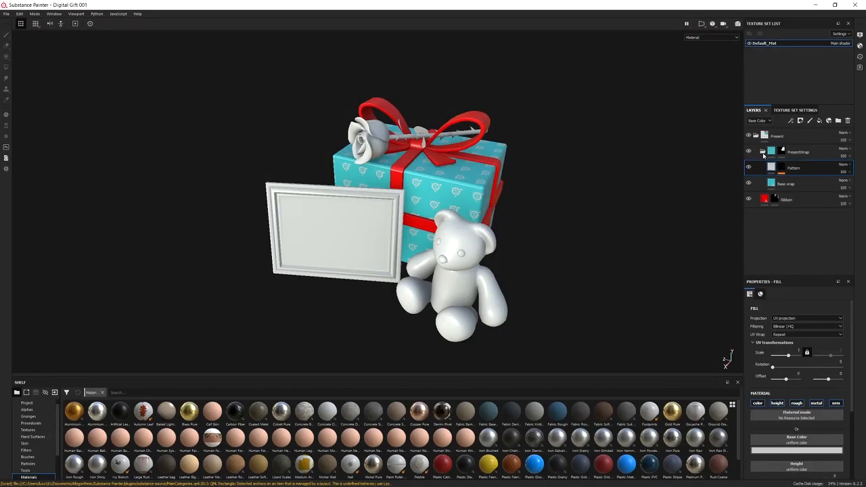
pyautogui.click(756, 135)
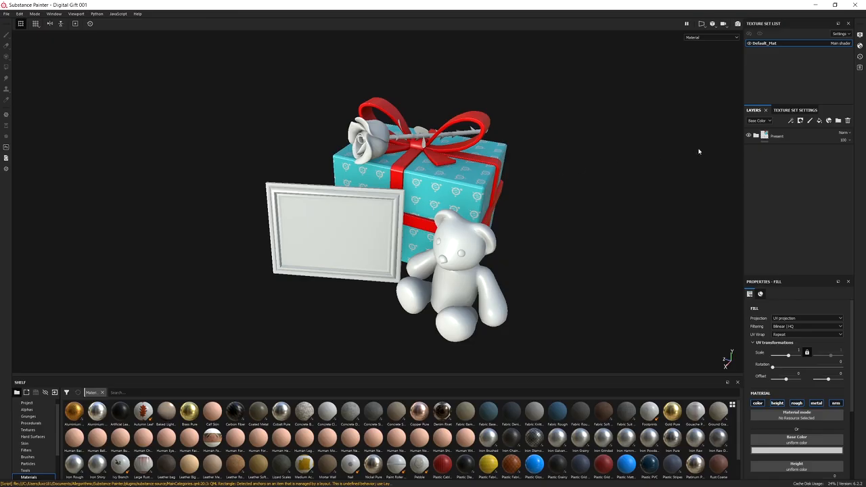
pyautogui.click(802, 136)
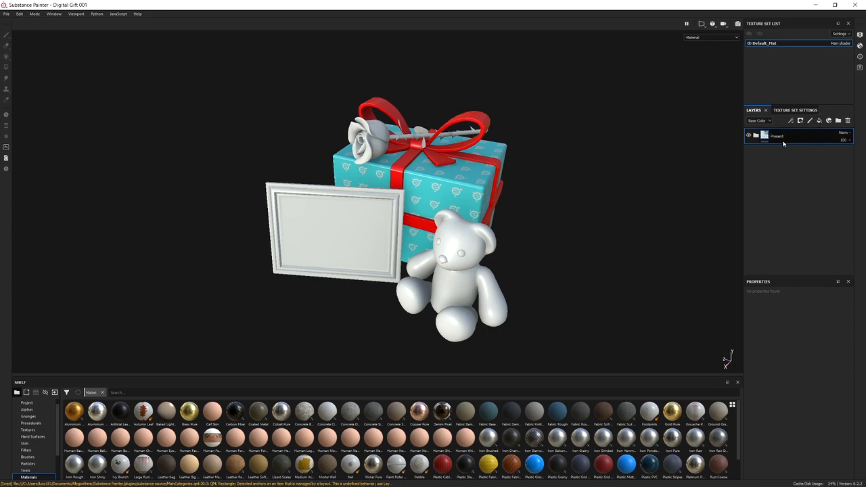
pyautogui.click(818, 121)
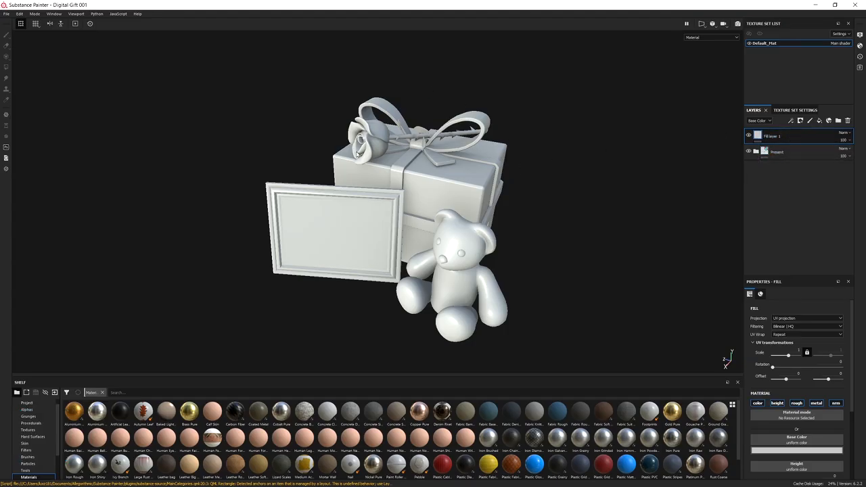
# Step: Set the new fill layer's base color to a dark red of about R 0.168, G 0.004, B 0.004
pyautogui.keyDown('alt'); pyautogui.moveTo(411, 108); pyautogui.dragTo(407, 127); pyautogui.keyUp('alt')
pyautogui.keyDown('alt'); pyautogui.moveTo(408, 123); pyautogui.dragTo(403, 147, button='middle'); pyautogui.keyUp('alt')
pyautogui.keyDown('alt'); pyautogui.moveTo(403, 149); pyautogui.dragTo(477, 295, button='right'); pyautogui.keyUp('alt')
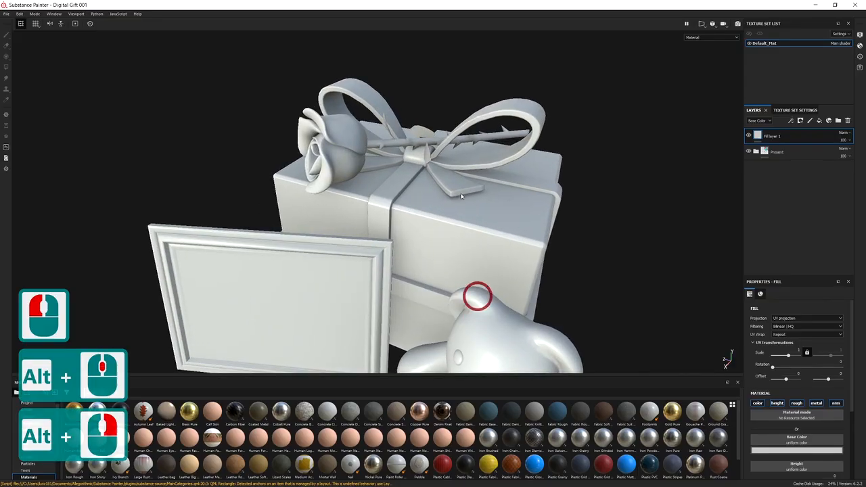
pyautogui.keyDown('alt'); pyautogui.moveTo(456, 128); pyautogui.dragTo(442, 202, button='middle'); pyautogui.keyUp('alt')
pyautogui.keyDown('alt'); pyautogui.moveTo(443, 201); pyautogui.dragTo(461, 192); pyautogui.keyUp('alt')
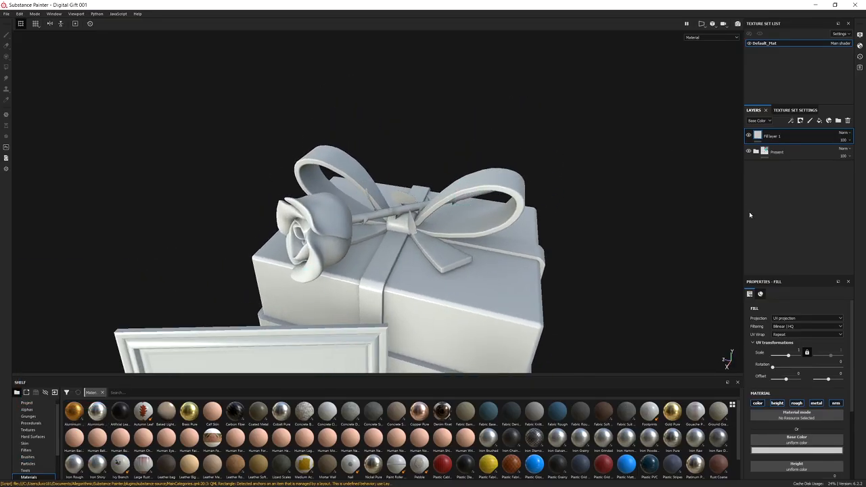
pyautogui.click(799, 451)
pyautogui.moveTo(795, 450)
pyautogui.mouseDown()
pyautogui.moveTo(788, 409)
pyautogui.moveTo(815, 408)
pyautogui.mouseUp()
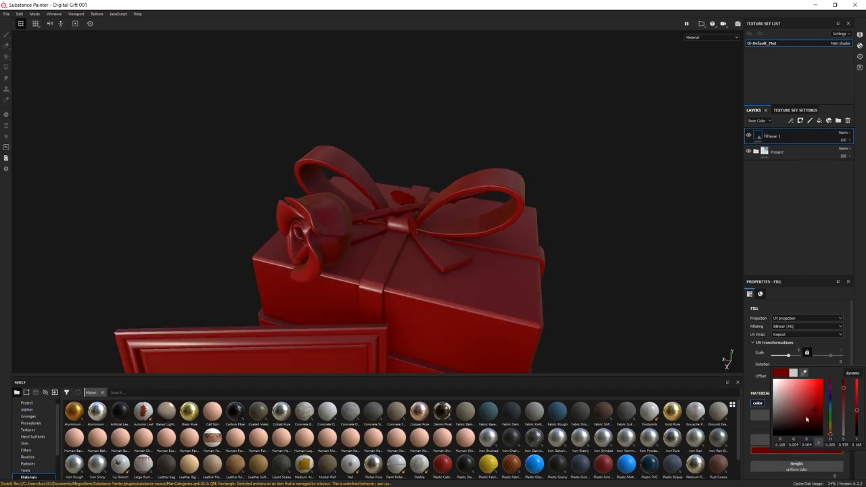
pyautogui.click(758, 192)
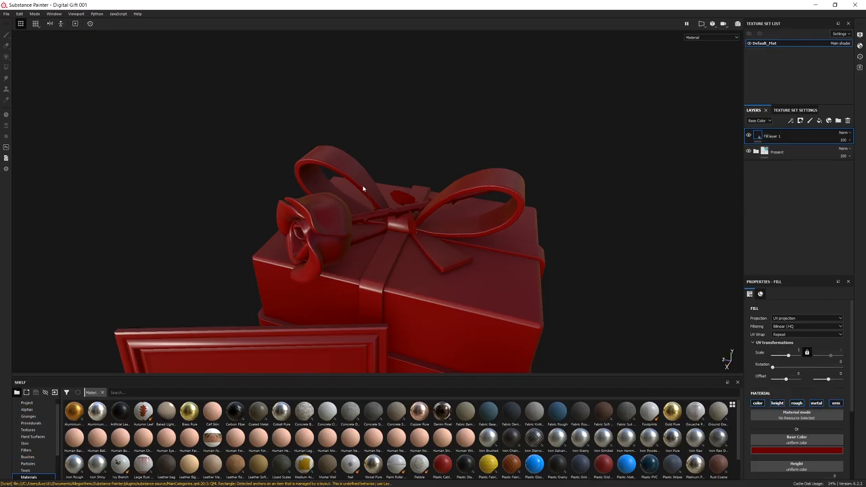
# Step: Place the dark red fill layer in a new folder named Rose above the Present folder
pyautogui.click(838, 121)
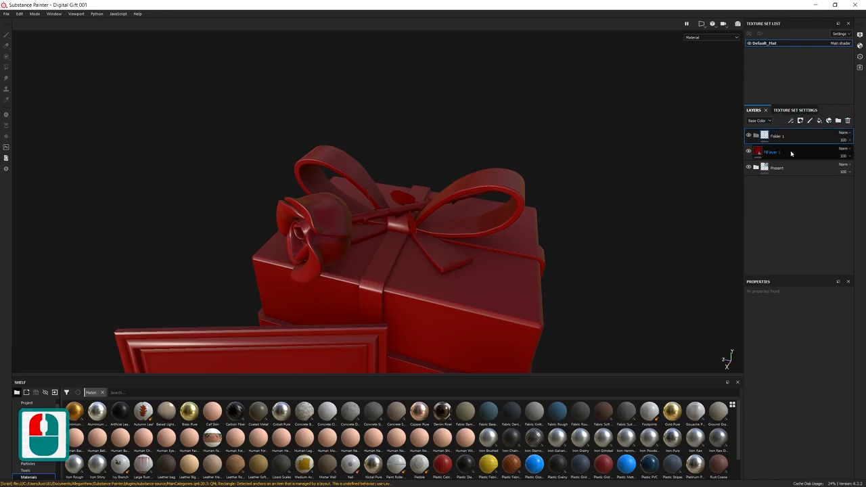
pyautogui.moveTo(790, 154); pyautogui.dragTo(789, 137)
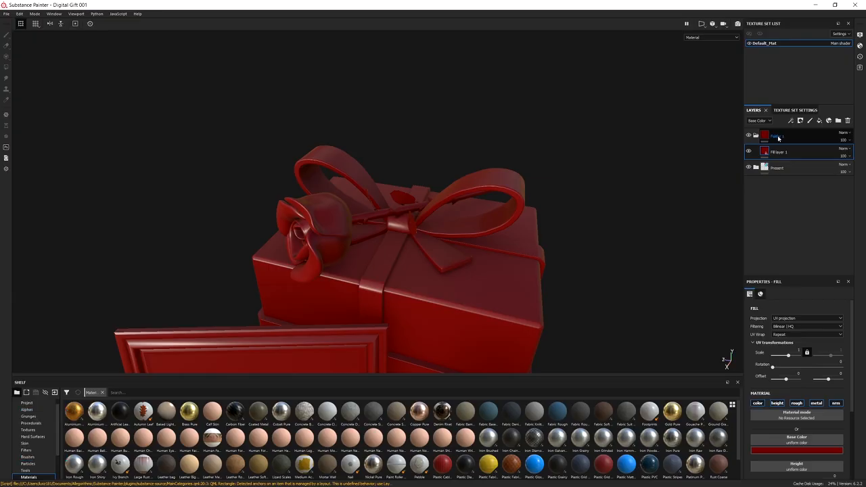
pyautogui.doubleClick(777, 138)
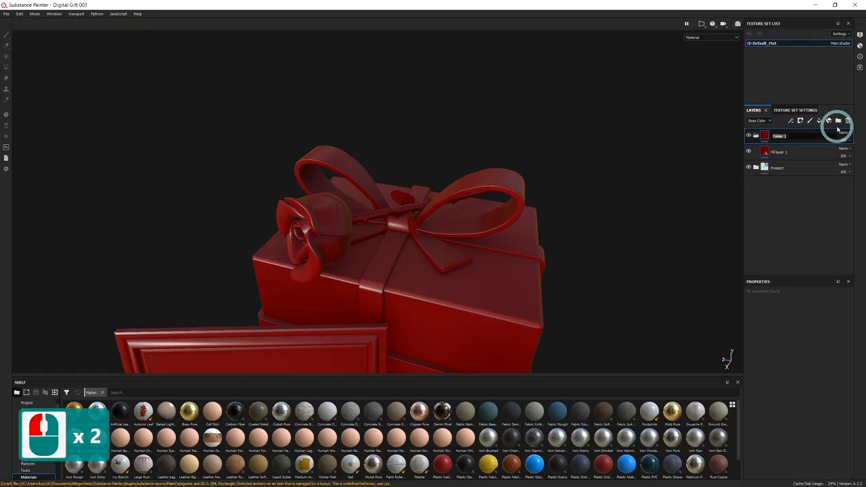
pyautogui.write('Rose')
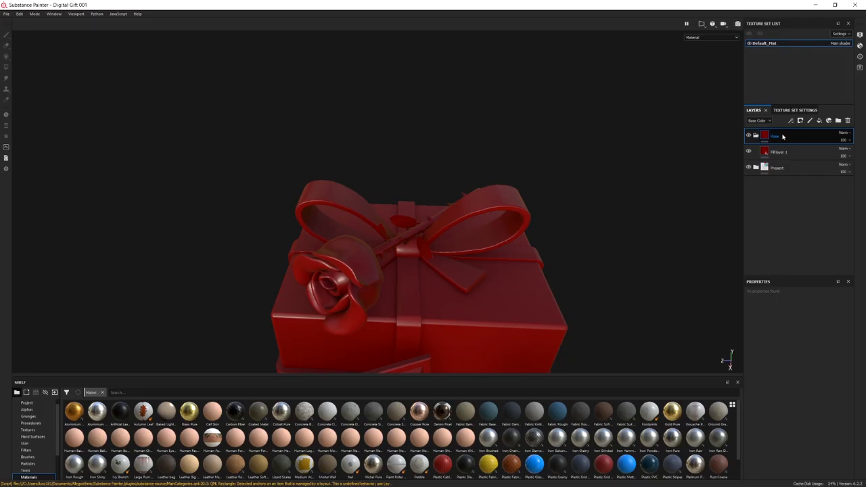
pyautogui.press('Return')
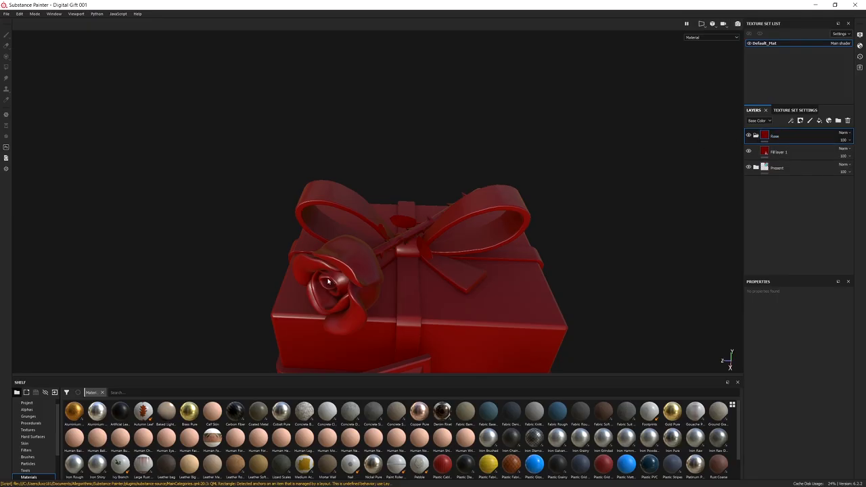
pyautogui.keyDown('alt'); pyautogui.moveTo(466, 204); pyautogui.dragTo(439, 158, button='middle'); pyautogui.keyUp('alt')
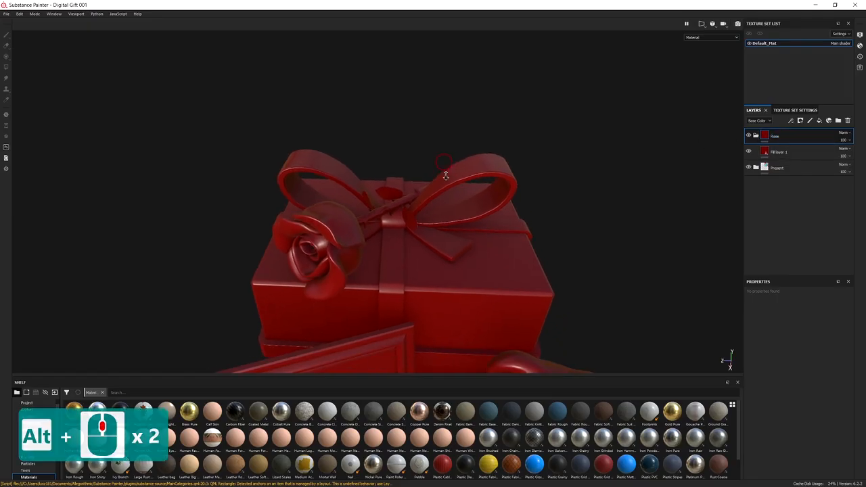
# Step: Add a black mask to the Rose folder and set Polygon Fill to whole-mesh mode with a mask value of 1
pyautogui.keyDown('alt'); pyautogui.moveTo(438, 158); pyautogui.dragTo(467, 219, button='right'); pyautogui.keyUp('alt')
pyautogui.keyDown('alt'); pyautogui.moveTo(468, 218); pyautogui.dragTo(388, 232); pyautogui.keyUp('alt')
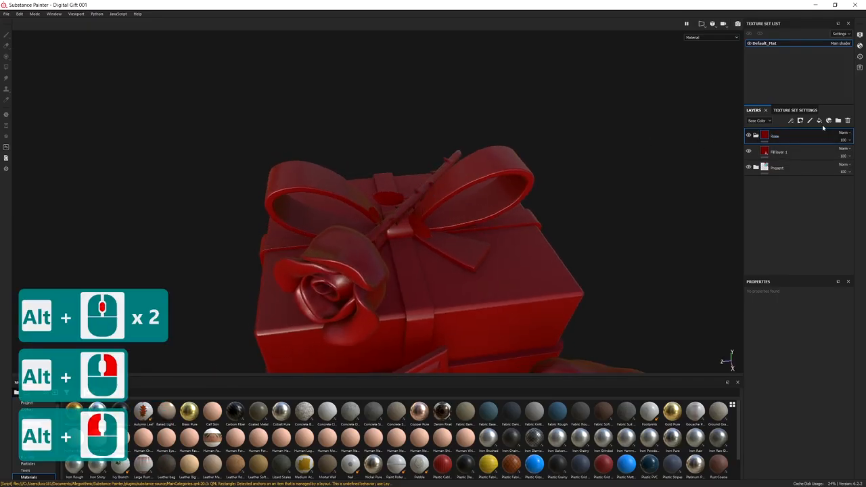
pyautogui.click(800, 120)
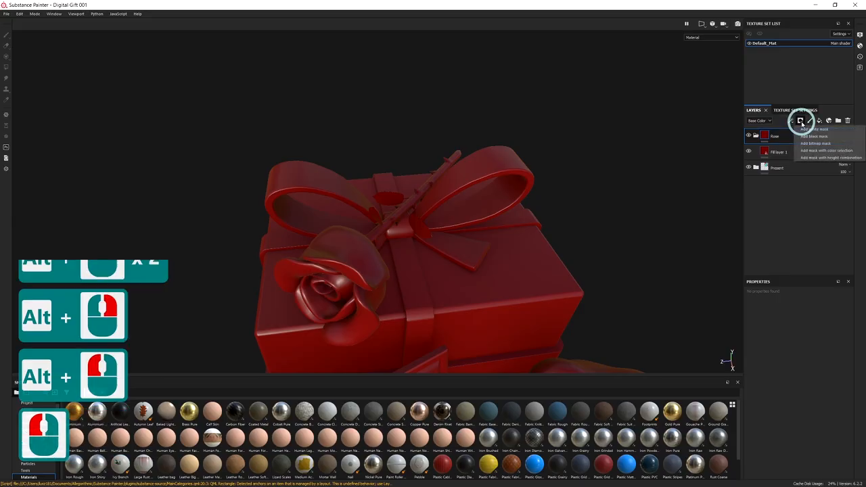
pyautogui.click(807, 136)
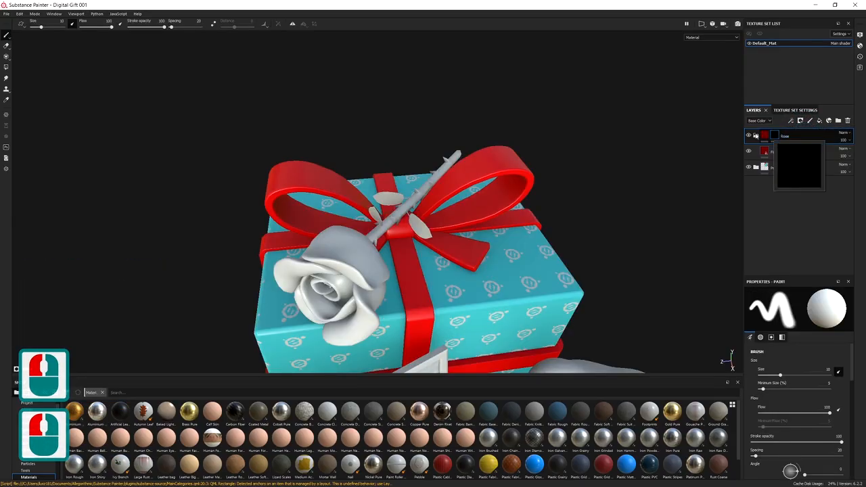
pyautogui.press('4')
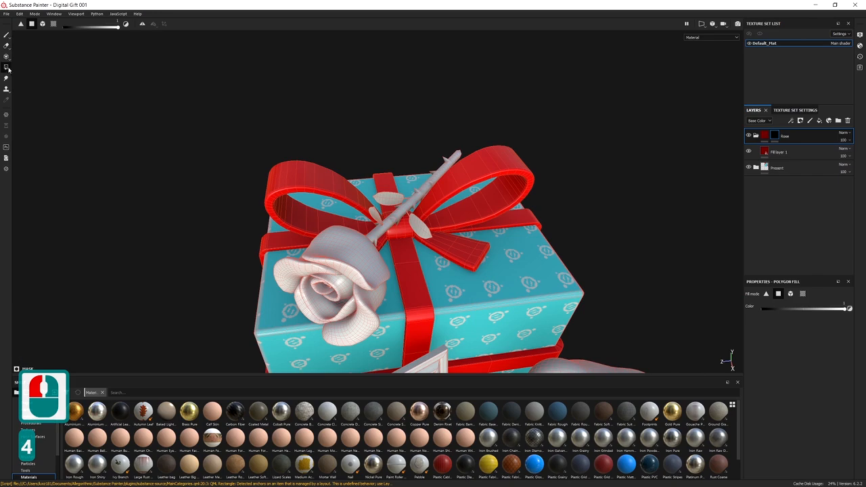
pyautogui.click(790, 294)
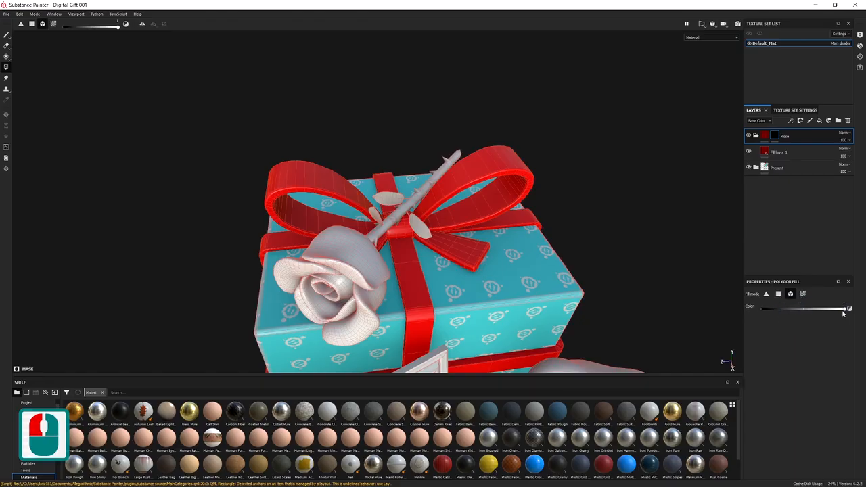
# Step: Reveal all of the rose's petals in the Rose folder's mask by filling each petal mesh
pyautogui.click(482, 263)
pyautogui.keyDown('alt'); pyautogui.moveTo(483, 262); pyautogui.dragTo(481, 273, button='middle'); pyautogui.keyUp('alt')
pyautogui.keyDown('alt'); pyautogui.moveTo(481, 274); pyautogui.dragTo(426, 256); pyautogui.keyUp('alt')
pyautogui.click(330, 245)
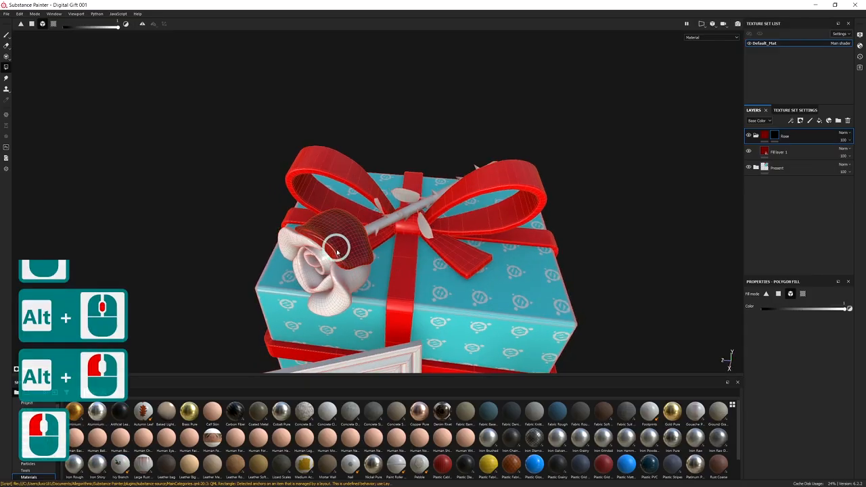
pyautogui.click(320, 260)
pyautogui.click(318, 260)
pyautogui.click(316, 258)
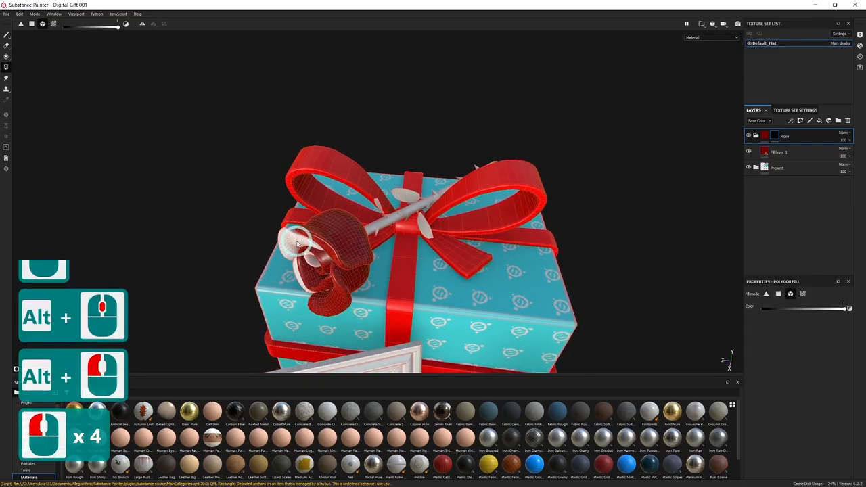
pyautogui.keyDown('alt'); pyautogui.moveTo(374, 303); pyautogui.dragTo(473, 282); pyautogui.keyUp('alt')
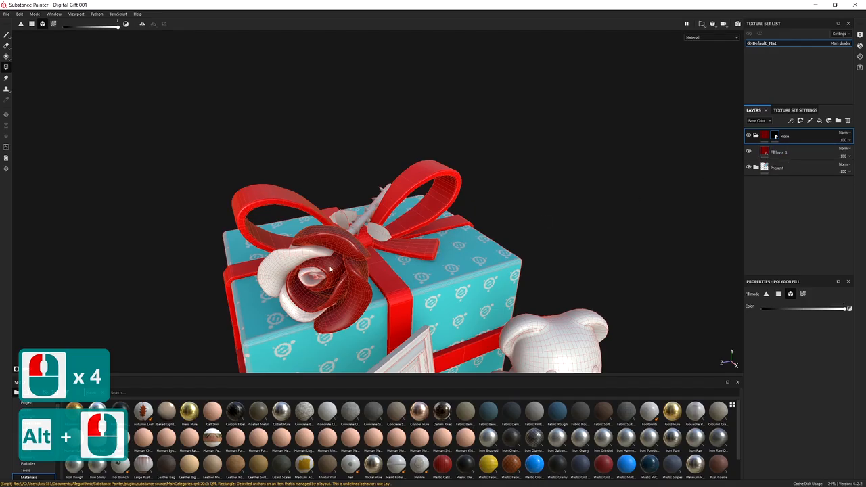
pyautogui.keyDown('alt'); pyautogui.moveTo(341, 259); pyautogui.dragTo(192, 302); pyautogui.keyUp('alt')
pyautogui.click(286, 319)
pyautogui.keyDown('alt'); pyautogui.moveTo(349, 235); pyautogui.dragTo(309, 282, button='middle'); pyautogui.keyUp('alt')
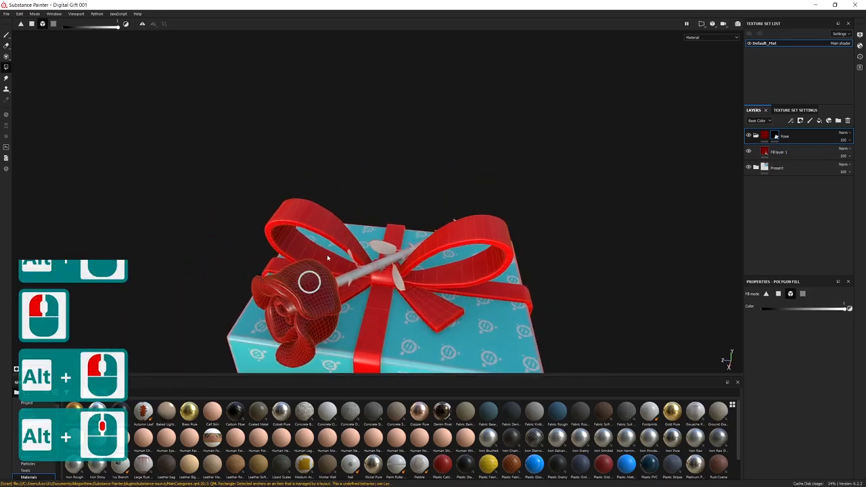
# Step: Reveal the rose's stem and its leaves in the Rose folder's mask
pyautogui.keyDown('alt'); pyautogui.moveTo(309, 282); pyautogui.dragTo(373, 283, button='right'); pyautogui.keyUp('alt')
pyautogui.click(359, 257)
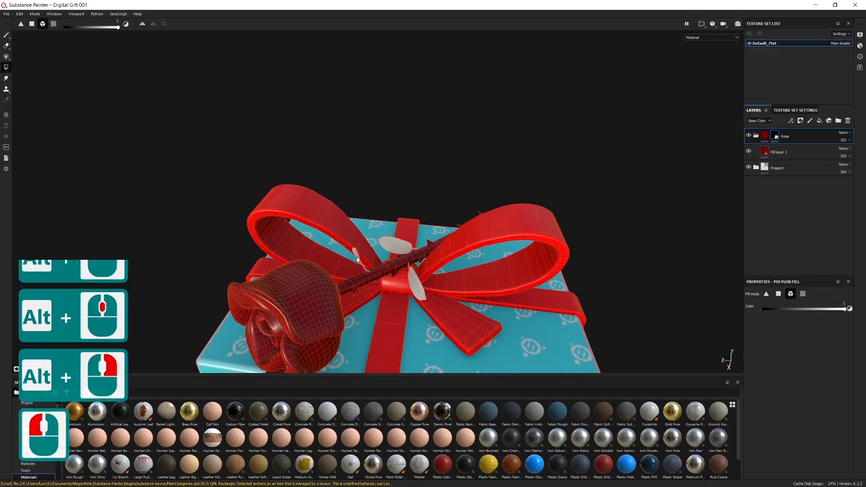
pyautogui.click(375, 247)
pyautogui.click(402, 247)
pyautogui.click(412, 284)
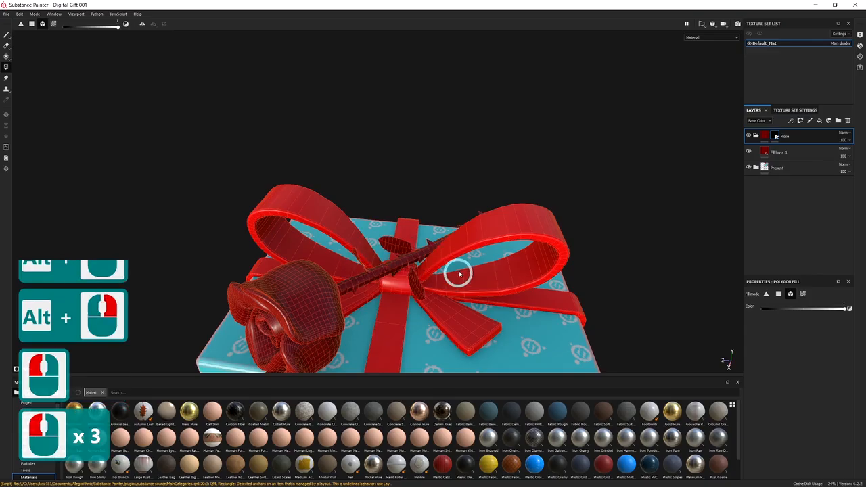
pyautogui.keyDown('alt'); pyautogui.moveTo(458, 271); pyautogui.dragTo(442, 258); pyautogui.keyUp('alt')
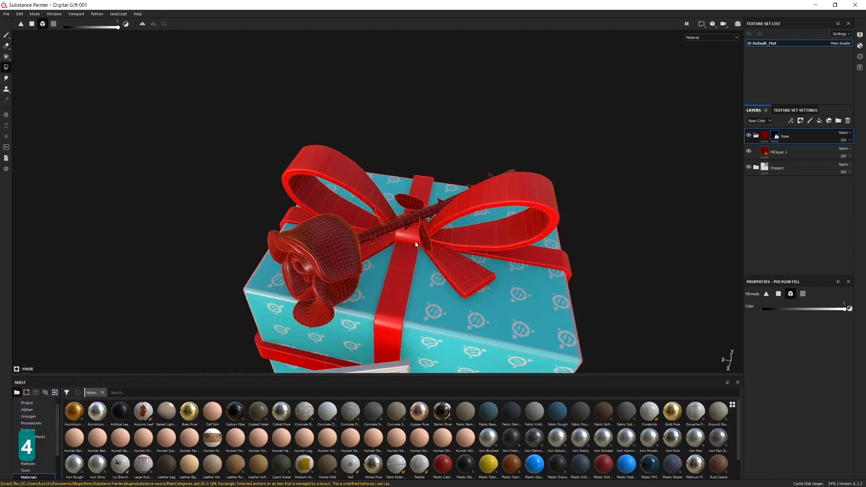
# Step: Add a black mask to the dark red Fill layer 1 inside the Rose folder
pyautogui.click(790, 150)
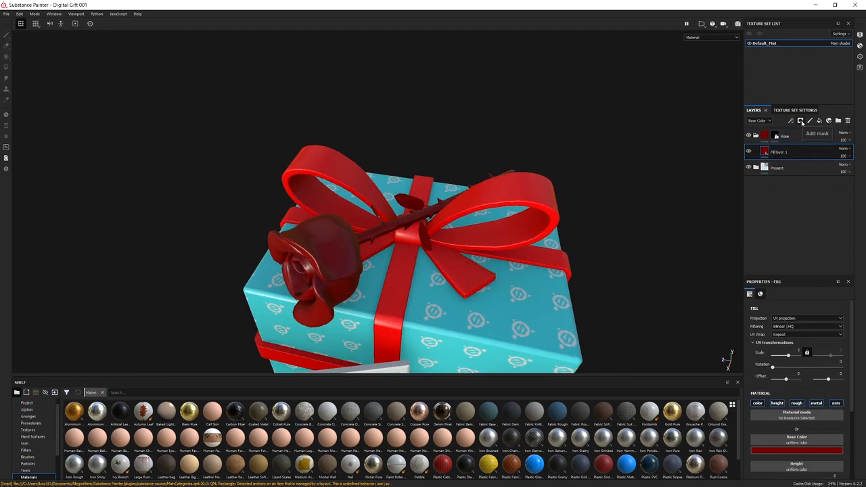
pyautogui.click(800, 120)
pyautogui.click(812, 136)
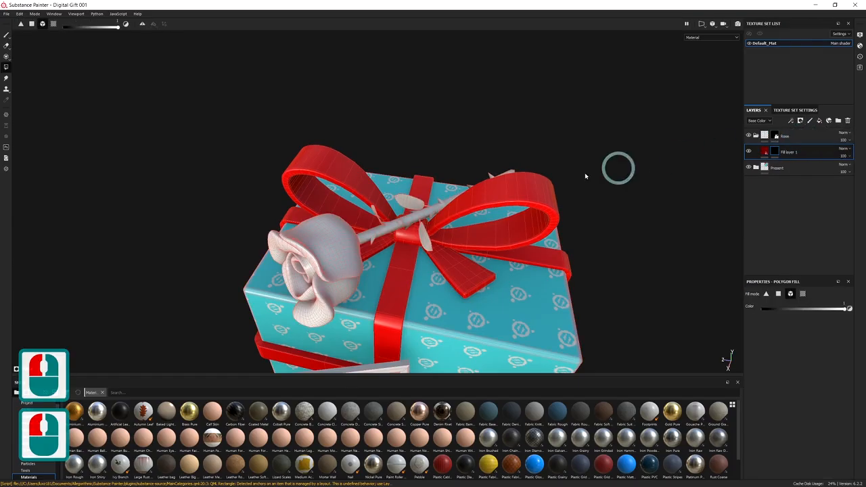
# Step: Fill the rose's outer petals in the mask of the dark red fill layer
pyautogui.keyDown('alt'); pyautogui.moveTo(450, 222); pyautogui.dragTo(280, 252, button='right'); pyautogui.keyUp('alt')
pyautogui.keyDown('alt'); pyautogui.moveTo(280, 252); pyautogui.dragTo(334, 216, button='middle'); pyautogui.keyUp('alt')
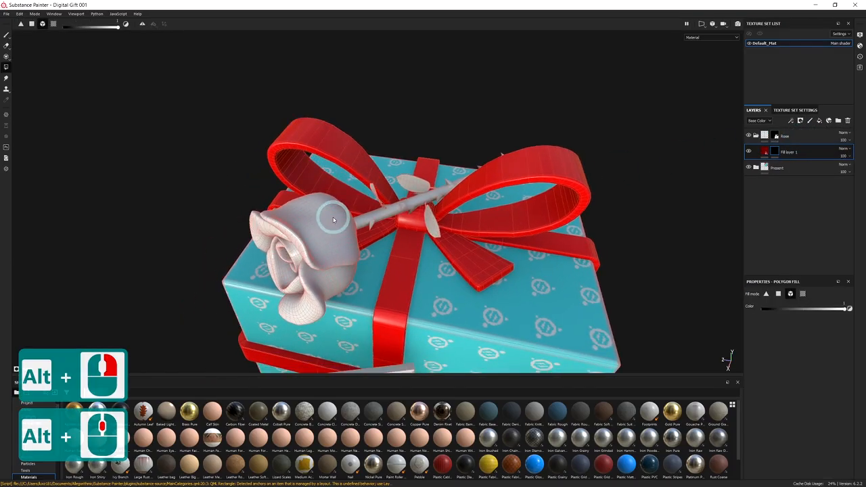
pyautogui.keyDown('alt'); pyautogui.moveTo(307, 255); pyautogui.dragTo(260, 323); pyautogui.keyUp('alt')
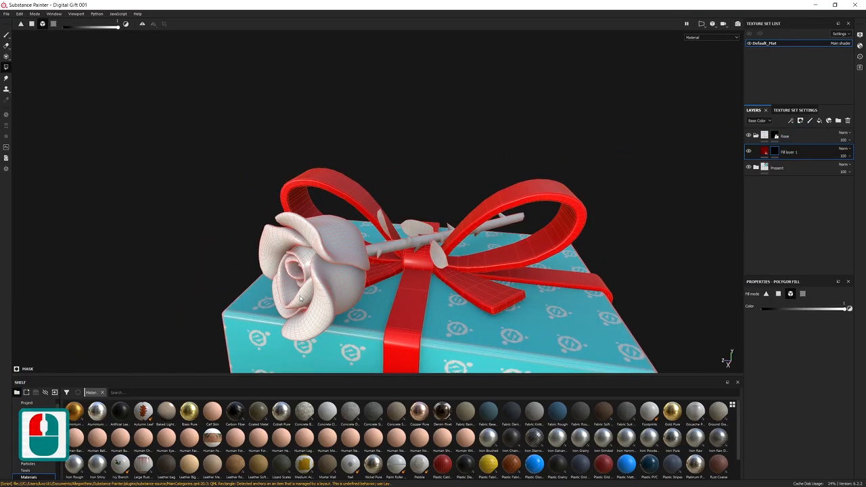
pyautogui.keyDown('alt'); pyautogui.moveTo(363, 240); pyautogui.dragTo(381, 234); pyautogui.keyUp('alt')
pyautogui.keyDown('alt'); pyautogui.moveTo(381, 234); pyautogui.dragTo(367, 228, button='middle'); pyautogui.keyUp('alt')
pyautogui.keyDown('alt'); pyautogui.moveTo(365, 233); pyautogui.dragTo(323, 283); pyautogui.keyUp('alt')
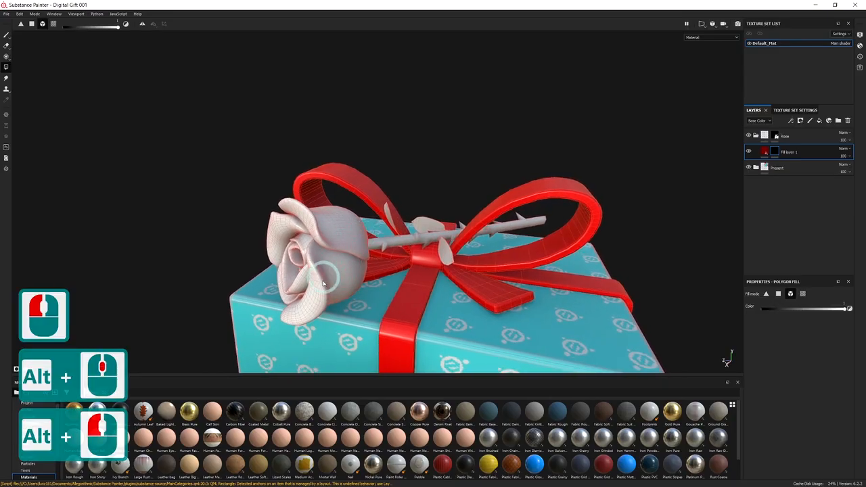
pyautogui.click(325, 286)
pyautogui.click(331, 223)
pyautogui.keyDown('alt'); pyautogui.moveTo(328, 248); pyautogui.dragTo(256, 269); pyautogui.keyUp('alt')
pyautogui.click(254, 267)
pyautogui.click(297, 261)
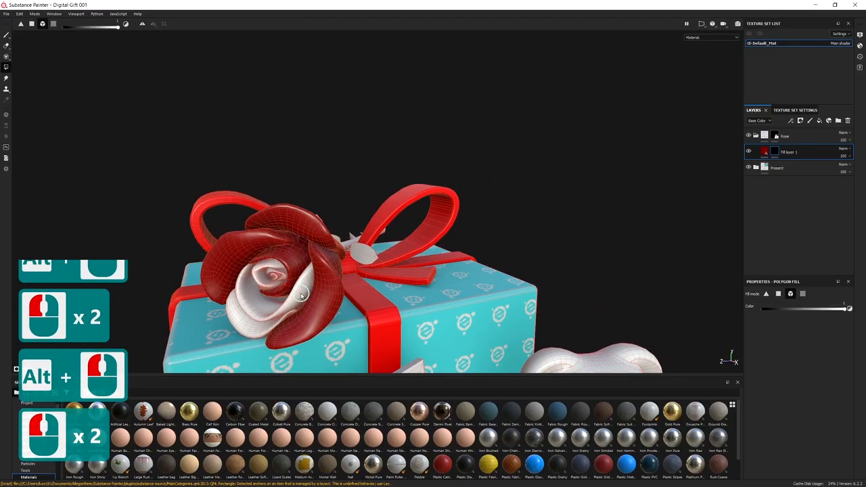
# Step: Fill the inner and remaining lower petals in the dark red layer's mask, then return to the Paint tool
pyautogui.click(301, 294)
pyautogui.click(257, 270)
pyautogui.click(275, 280)
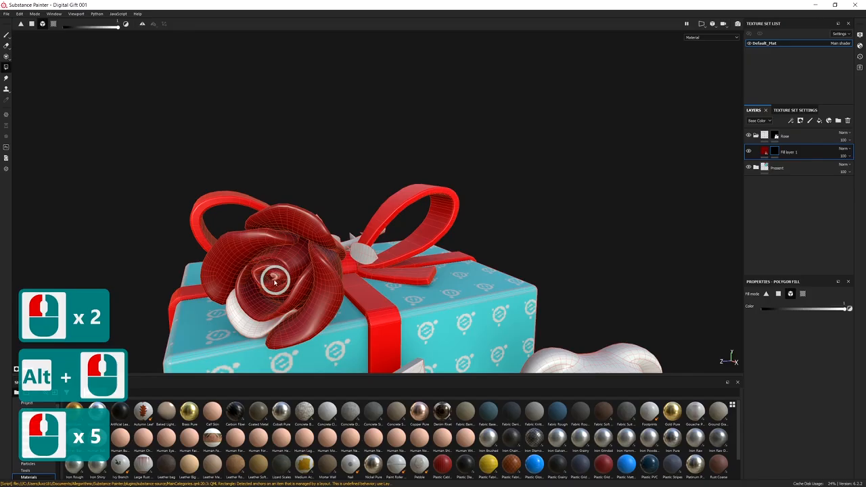
pyautogui.click(288, 266)
pyautogui.keyDown('alt'); pyautogui.moveTo(288, 267); pyautogui.dragTo(338, 268); pyautogui.keyUp('alt')
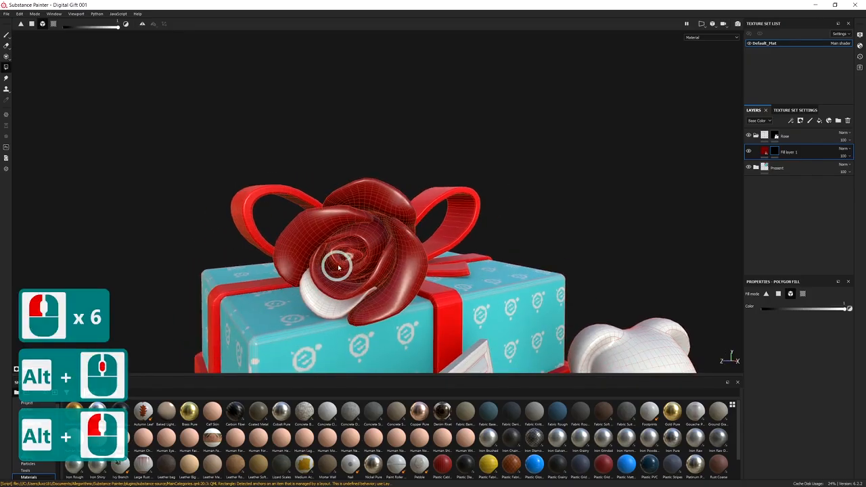
pyautogui.click(332, 288)
pyautogui.click(324, 300)
pyautogui.keyDown('alt'); pyautogui.moveTo(325, 299); pyautogui.dragTo(318, 265); pyautogui.keyUp('alt')
pyautogui.keyDown('alt'); pyautogui.moveTo(343, 231); pyautogui.dragTo(395, 232, button='middle'); pyautogui.keyUp('alt')
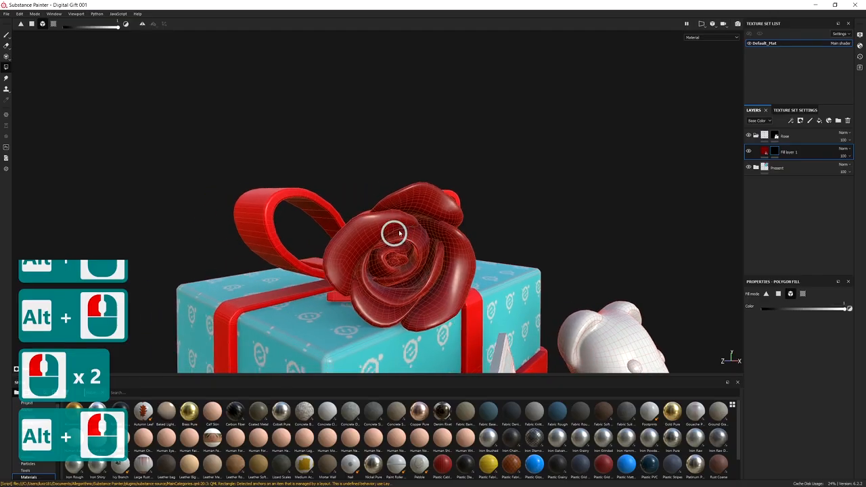
pyautogui.keyDown('alt'); pyautogui.moveTo(394, 232); pyautogui.dragTo(367, 223); pyautogui.keyUp('alt')
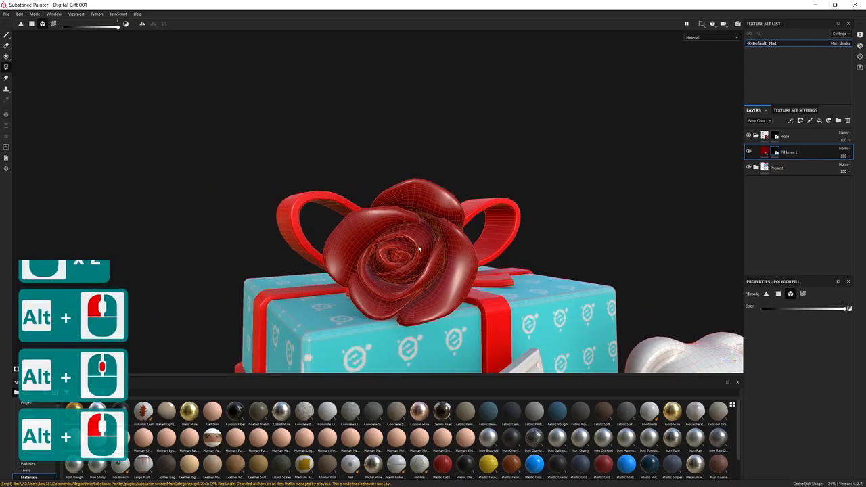
pyautogui.press('1')
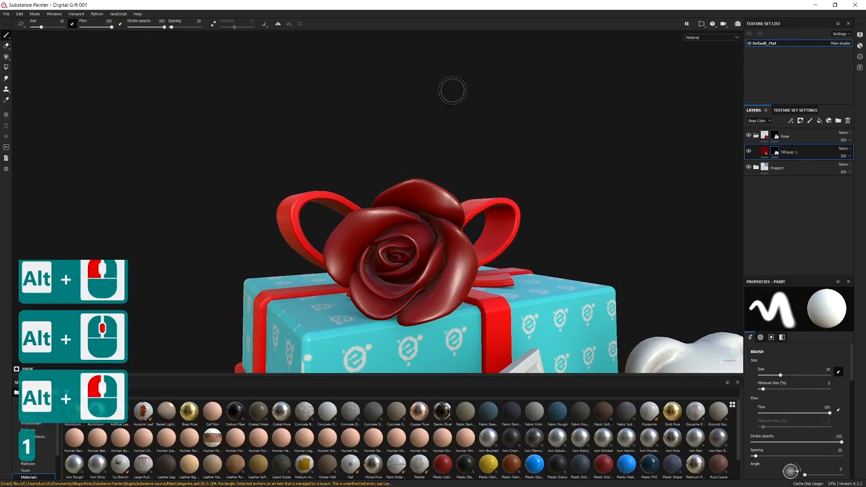
# Step: Rename the dark red Fill layer 1 in the Rose folder as Rose Pedals base
pyautogui.keyDown('alt'); pyautogui.moveTo(560, 230); pyautogui.dragTo(428, 268); pyautogui.keyUp('alt')
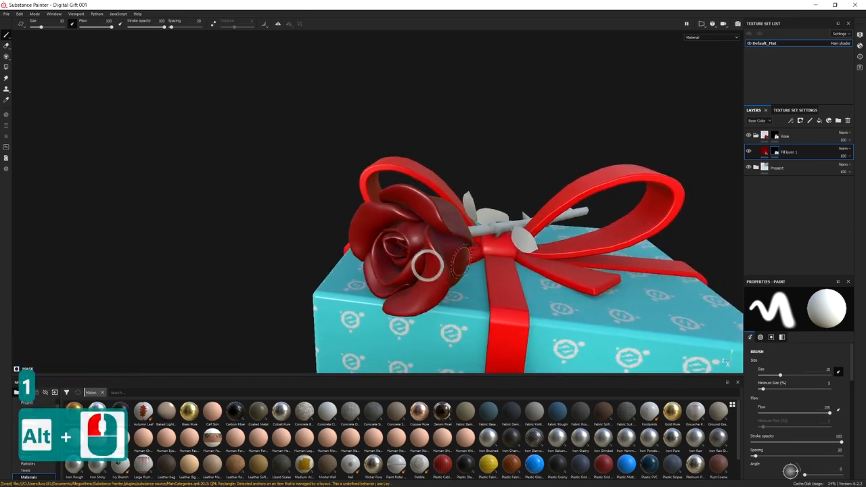
pyautogui.keyDown('alt'); pyautogui.moveTo(429, 268); pyautogui.dragTo(351, 262, button='middle'); pyautogui.keyUp('alt')
pyautogui.keyDown('alt'); pyautogui.moveTo(419, 282); pyautogui.dragTo(396, 257, button='middle'); pyautogui.keyUp('alt')
pyautogui.keyDown('alt'); pyautogui.moveTo(396, 257); pyautogui.dragTo(489, 257); pyautogui.keyUp('alt')
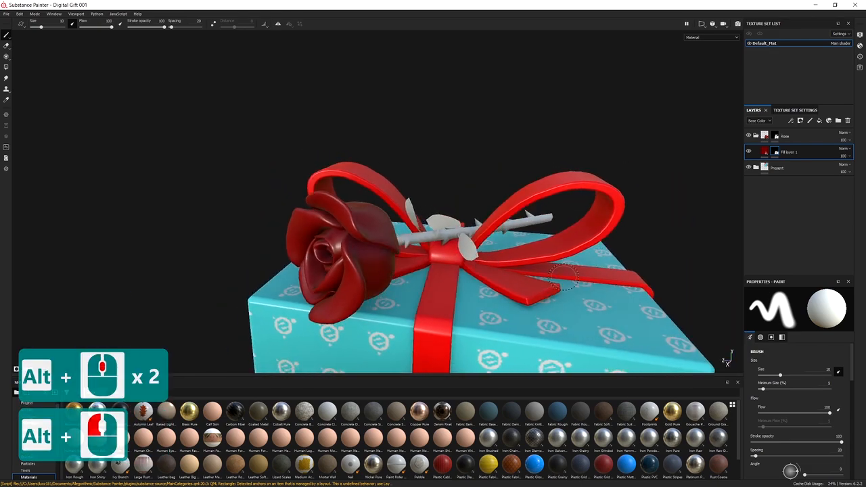
pyautogui.keyDown('alt'); pyautogui.moveTo(562, 278); pyautogui.dragTo(547, 291); pyautogui.keyUp('alt')
pyautogui.doubleClick(792, 152)
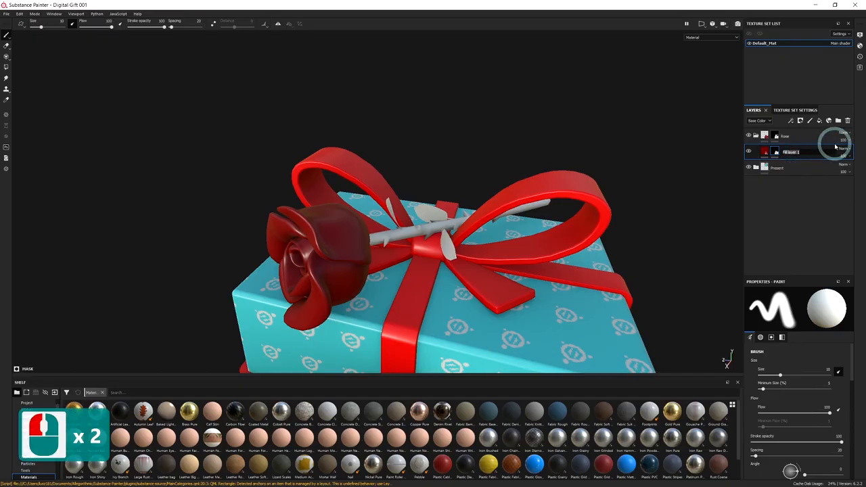
pyautogui.write('Rose')
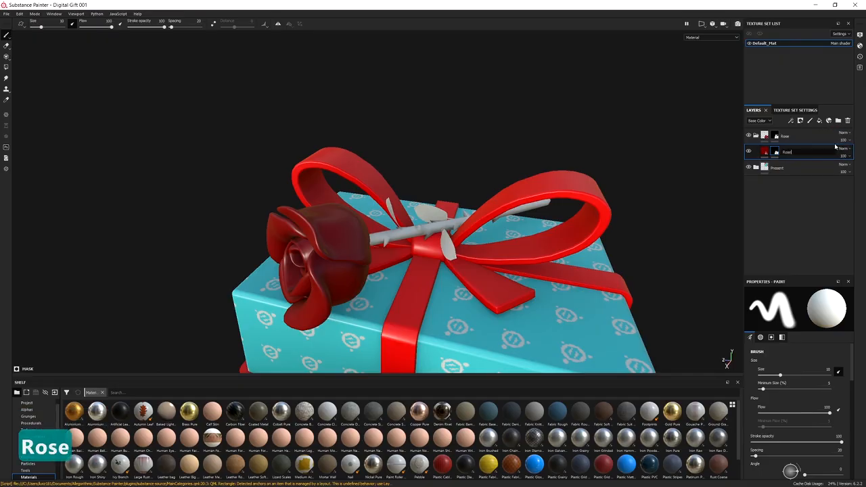
pyautogui.write(' Pedals base')
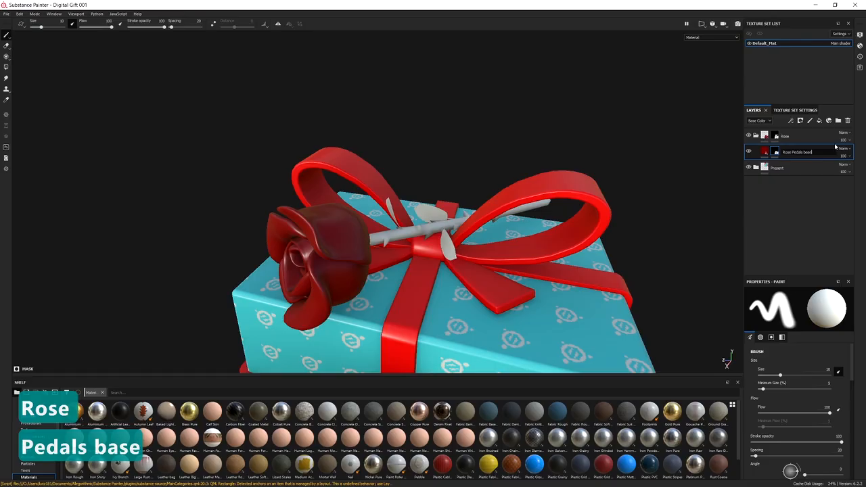
pyautogui.press('Return')
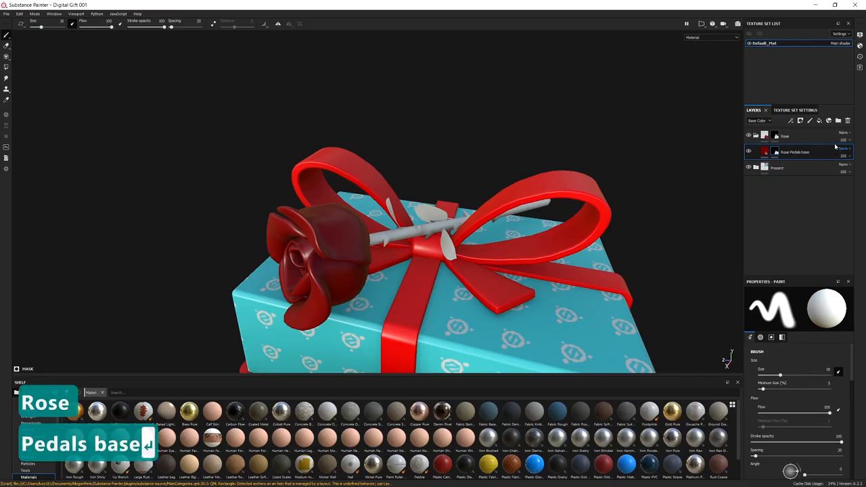
# Step: Add a fill layer above Rose Pedals base and set its base color to light red, about R 0.79, G 0.15, B 0.15
pyautogui.keyDown('alt'); pyautogui.moveTo(402, 246); pyautogui.dragTo(350, 218); pyautogui.keyUp('alt')
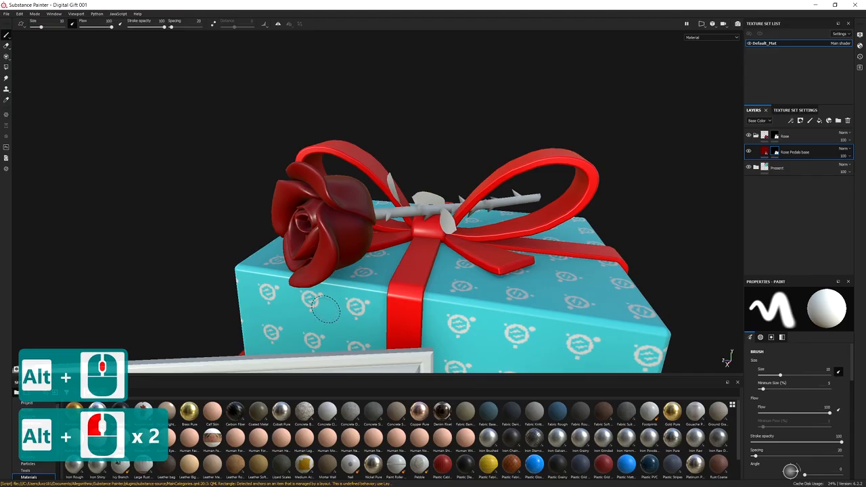
pyautogui.keyDown('alt'); pyautogui.moveTo(383, 191); pyautogui.dragTo(582, 195); pyautogui.keyUp('alt')
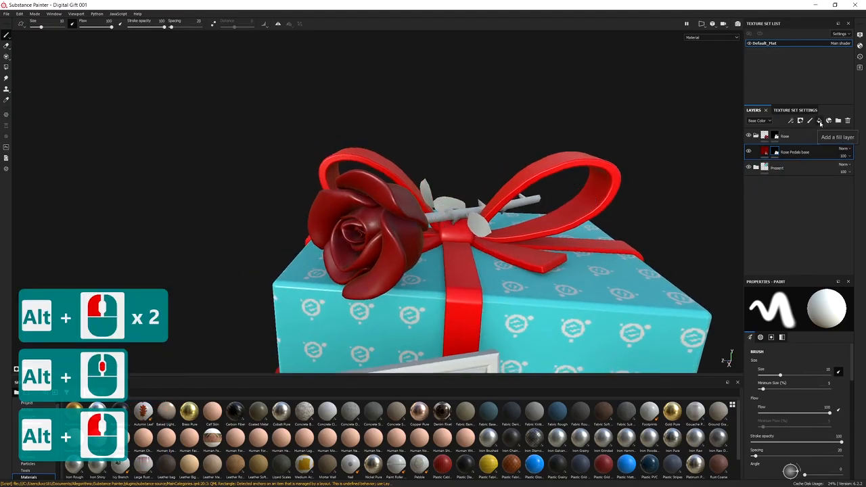
pyautogui.click(819, 121)
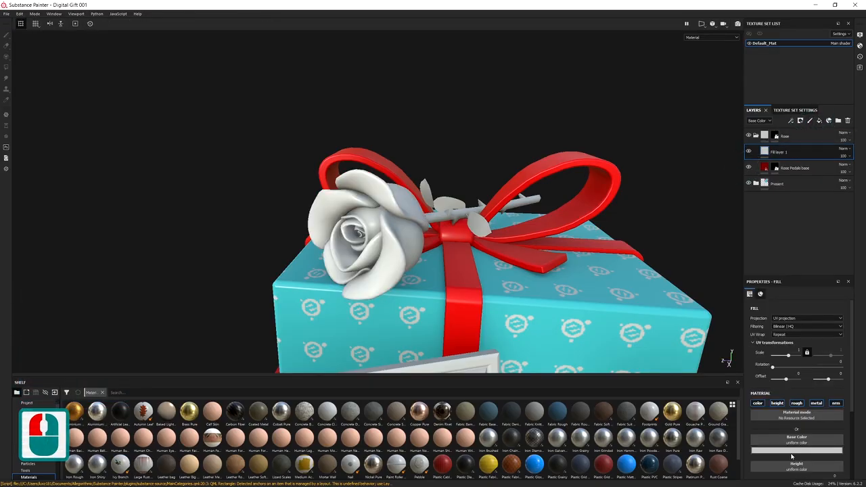
pyautogui.click(791, 453)
pyautogui.click(831, 438)
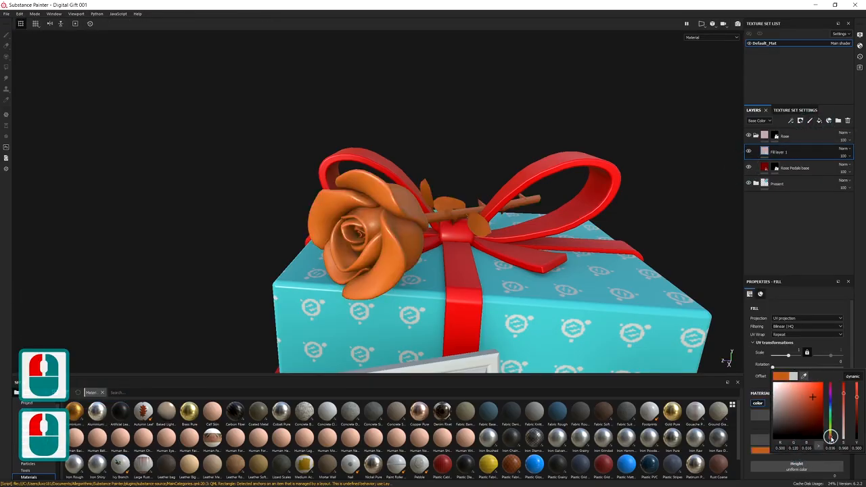
pyautogui.moveTo(830, 438); pyautogui.dragTo(831, 430)
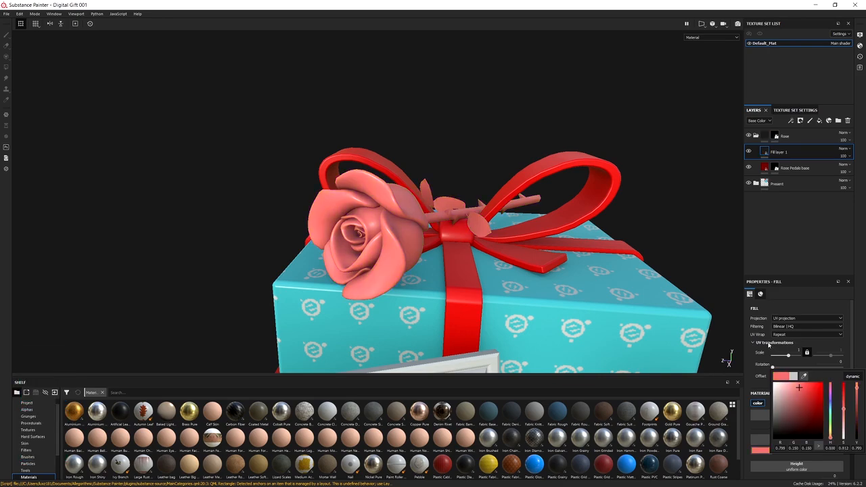
pyautogui.click(775, 148)
pyautogui.doubleClick(783, 152)
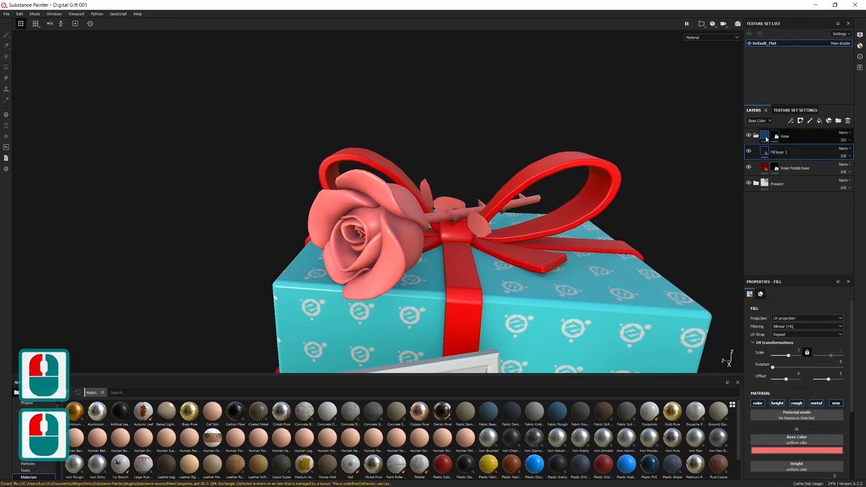
# Step: Add a black mask to the light red fill layer above Rose Pedals base
pyautogui.click(801, 123)
pyautogui.click(808, 135)
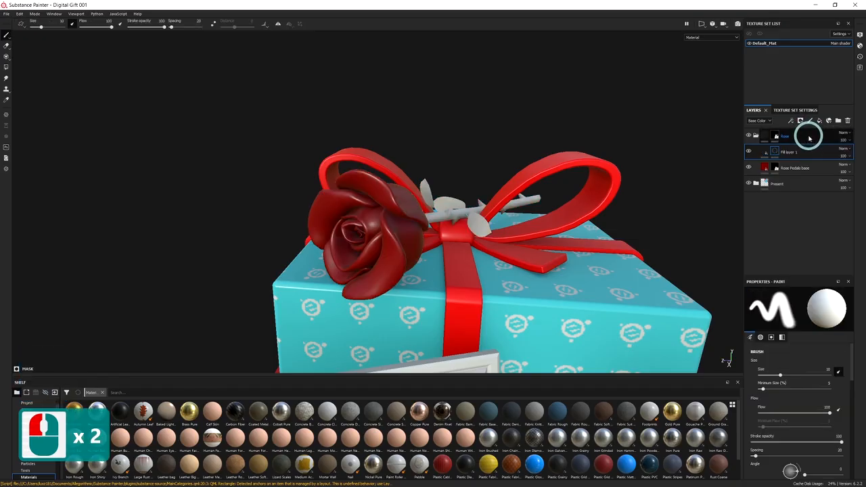
pyautogui.keyDown('alt'); pyautogui.moveTo(409, 215); pyautogui.dragTo(399, 212); pyautogui.keyUp('alt')
pyautogui.keyDown('alt'); pyautogui.moveTo(399, 213); pyautogui.dragTo(394, 211, button='middle'); pyautogui.keyUp('alt')
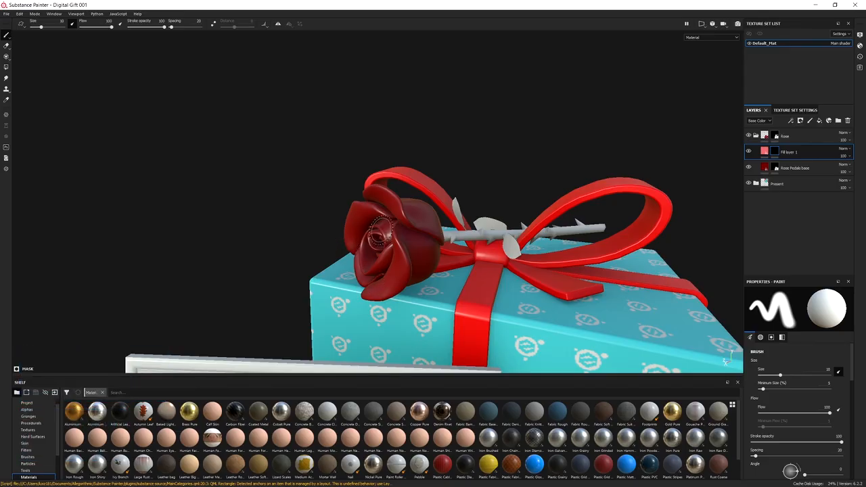
pyautogui.keyDown('alt'); pyautogui.moveTo(381, 231); pyautogui.dragTo(341, 246, button='middle'); pyautogui.keyUp('alt')
pyautogui.keyDown('alt'); pyautogui.moveTo(341, 246); pyautogui.dragTo(480, 208); pyautogui.keyUp('alt')
pyautogui.keyDown('alt'); pyautogui.moveTo(445, 273); pyautogui.dragTo(318, 301); pyautogui.keyUp('alt')
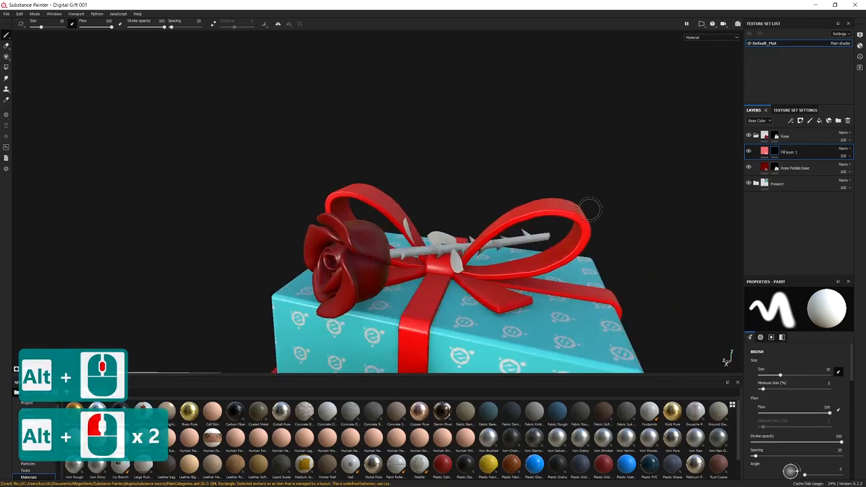
# Step: Add a generator to the light red layer's mask and set it to 3D Linear Gradient
pyautogui.click(791, 120)
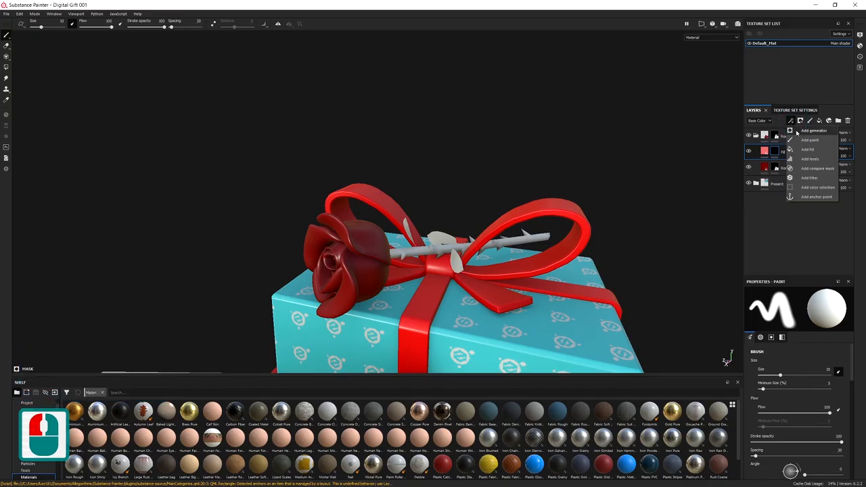
pyautogui.click(796, 132)
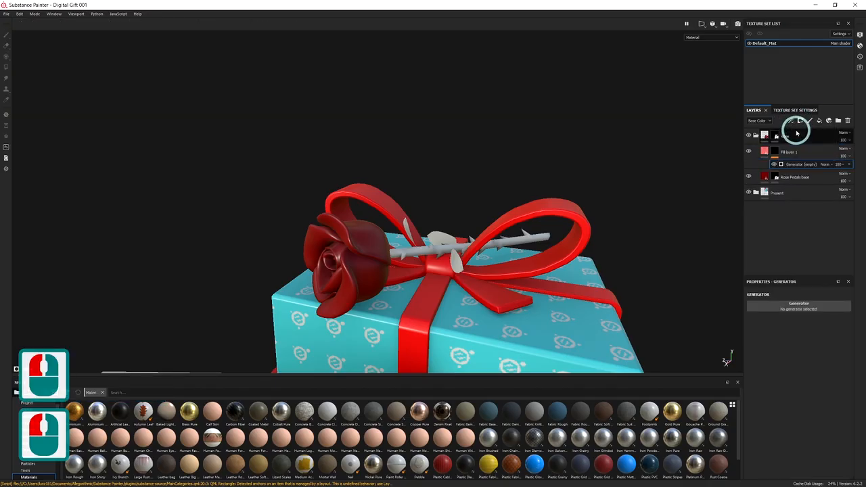
pyautogui.click(783, 310)
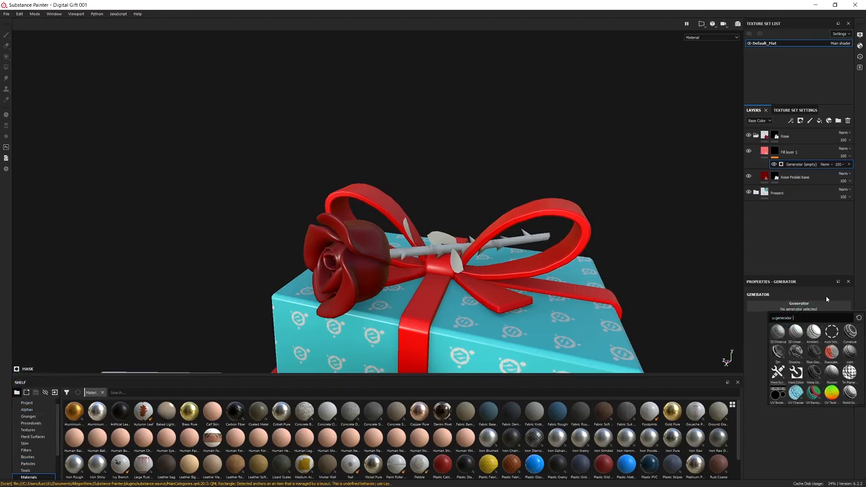
pyautogui.write('3d')
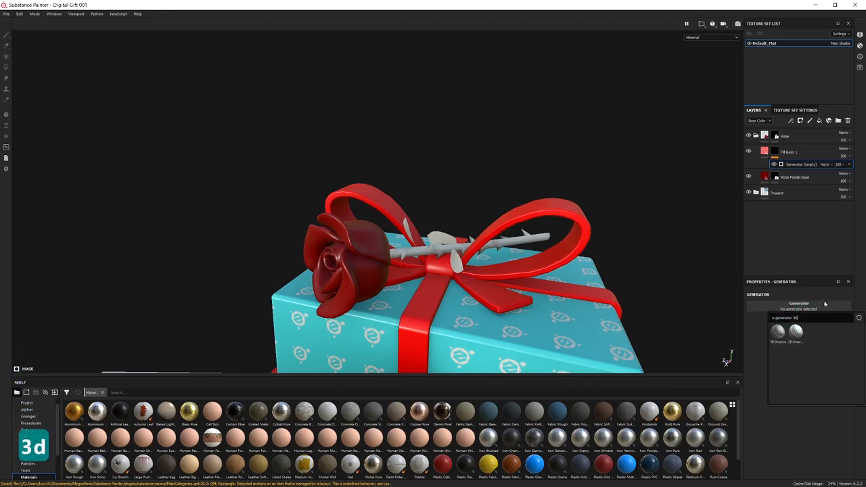
pyautogui.moveTo(800, 333)
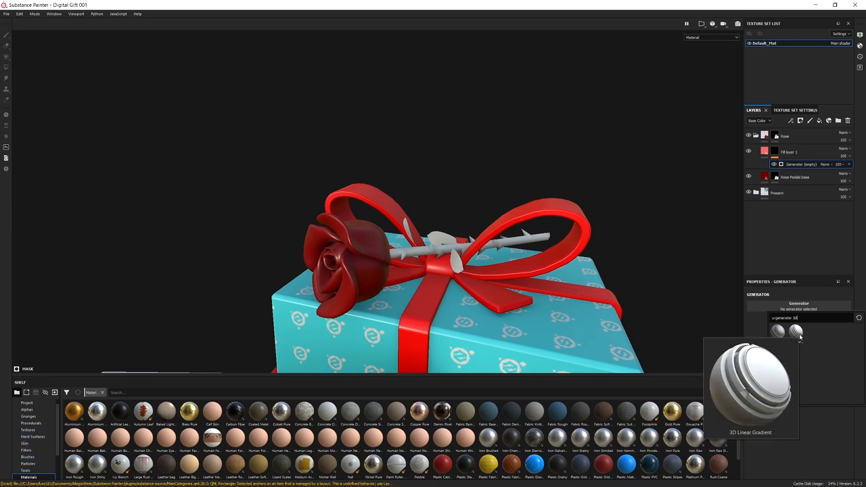
pyautogui.click(798, 334)
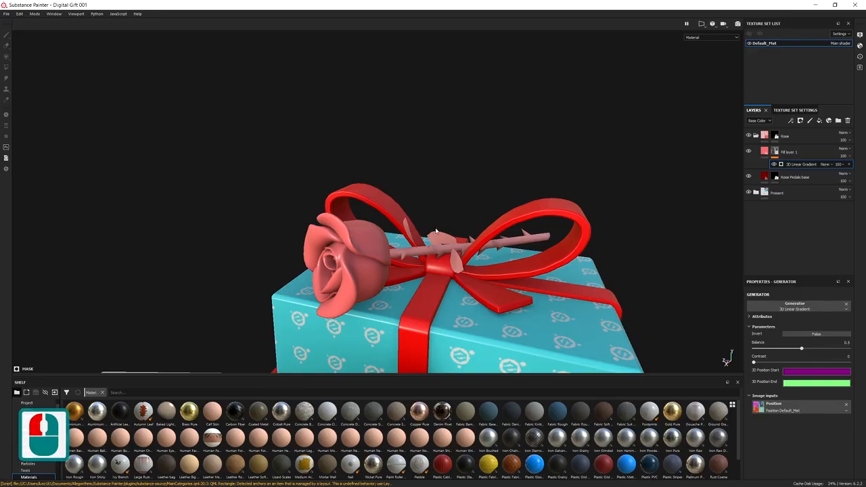
# Step: Switch the viewport display from Material to the Position mesh map
pyautogui.keyDown('alt'); pyautogui.moveTo(435, 230); pyautogui.dragTo(341, 226); pyautogui.keyUp('alt')
pyautogui.keyDown('alt'); pyautogui.moveTo(287, 328); pyautogui.dragTo(342, 316); pyautogui.keyUp('alt')
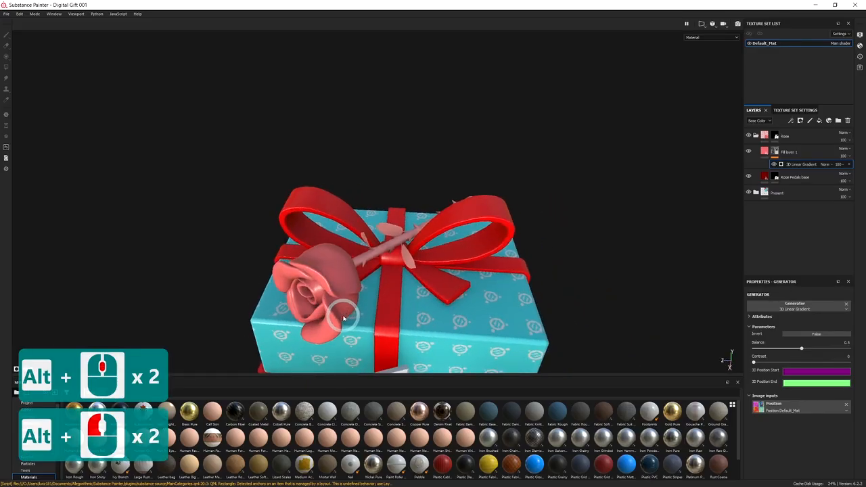
pyautogui.keyDown('alt'); pyautogui.moveTo(347, 279); pyautogui.dragTo(363, 282, button='middle'); pyautogui.keyUp('alt')
pyautogui.keyDown('alt'); pyautogui.moveTo(363, 282); pyautogui.dragTo(429, 282); pyautogui.keyUp('alt')
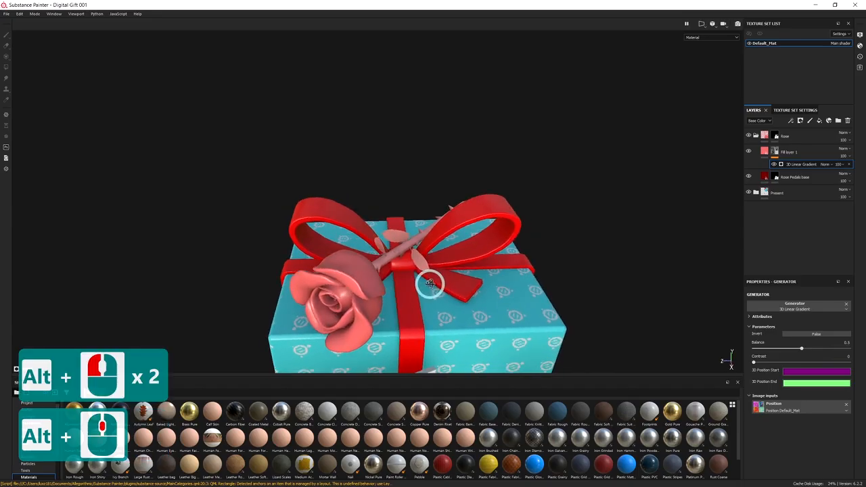
pyautogui.keyDown('alt'); pyautogui.moveTo(453, 215); pyautogui.dragTo(442, 240); pyautogui.keyUp('alt')
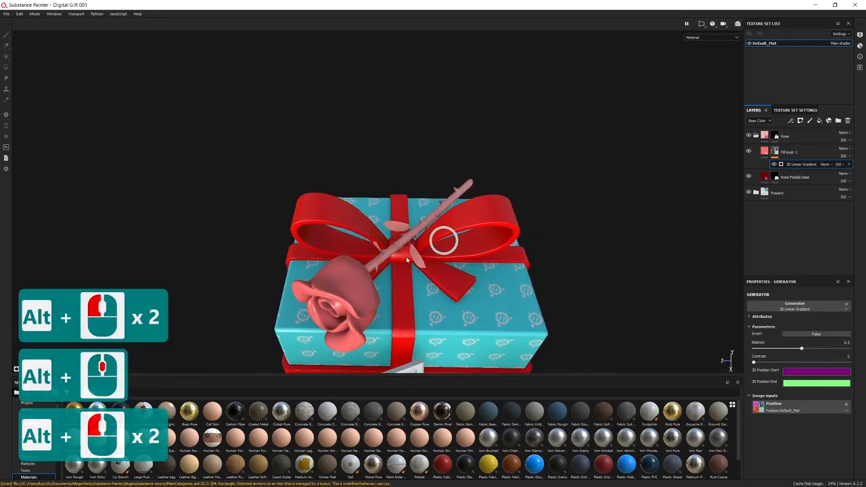
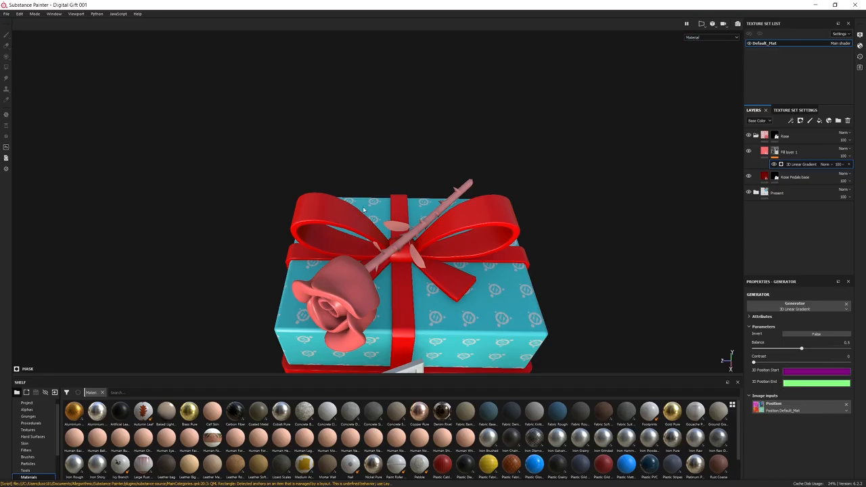
pyautogui.click(696, 38)
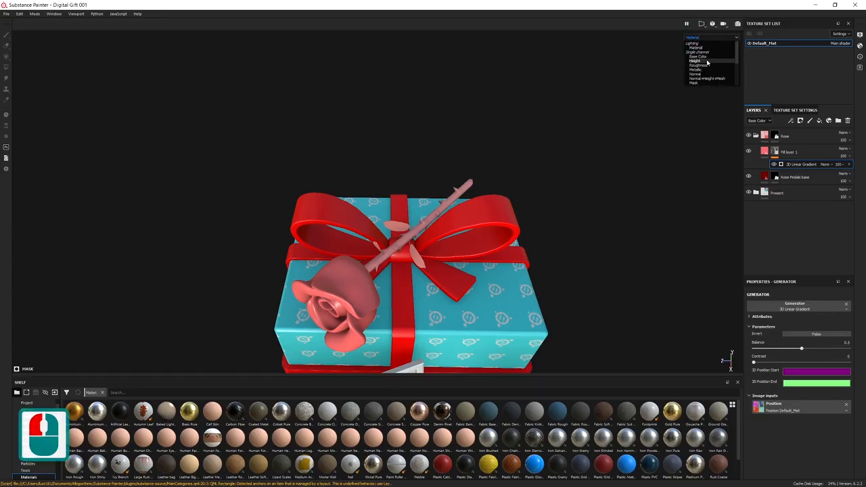
pyautogui.scroll(-2, 710, 66)
pyautogui.scroll(-1, 715, 74)
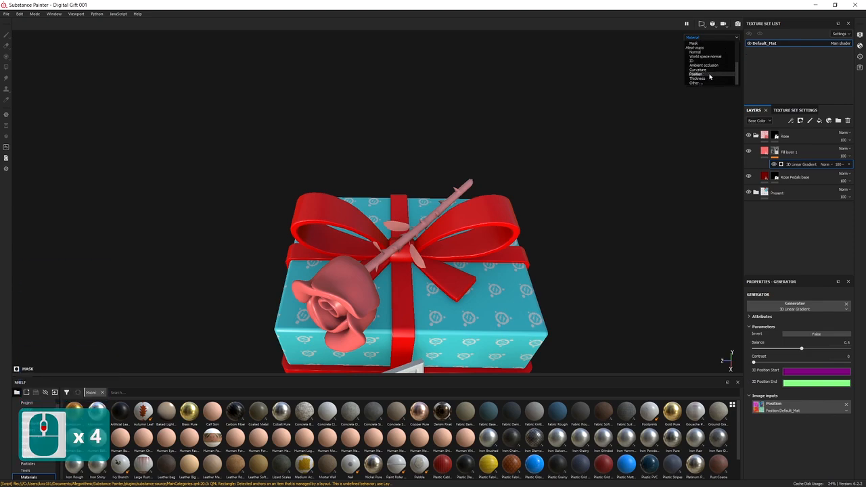
pyautogui.click(705, 76)
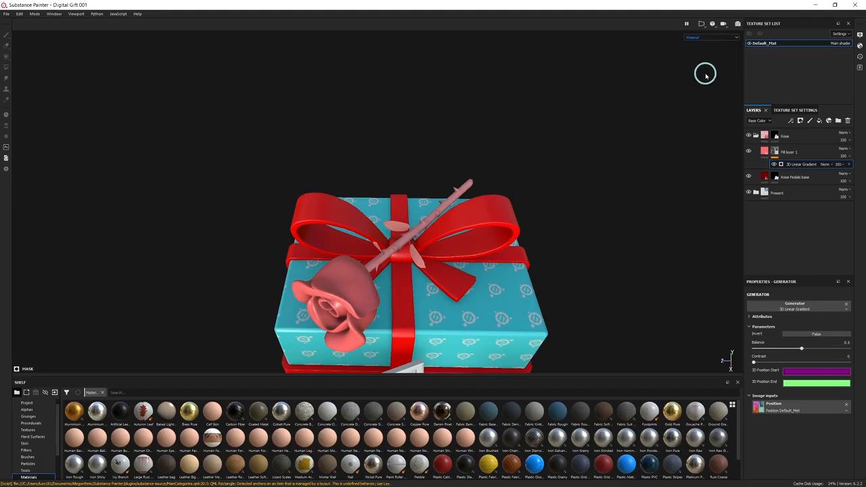
# Step: Set the gradient's 3D Position Start by sampling the position color at the center of the rose bloom
pyautogui.keyDown('alt'); pyautogui.moveTo(410, 195); pyautogui.dragTo(367, 235); pyautogui.keyUp('alt')
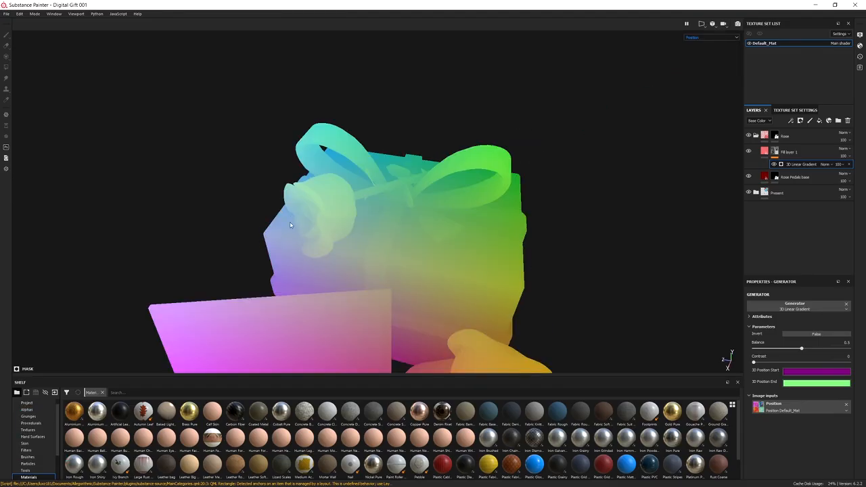
pyautogui.keyDown('alt'); pyautogui.moveTo(284, 234); pyautogui.dragTo(249, 223); pyautogui.keyUp('alt')
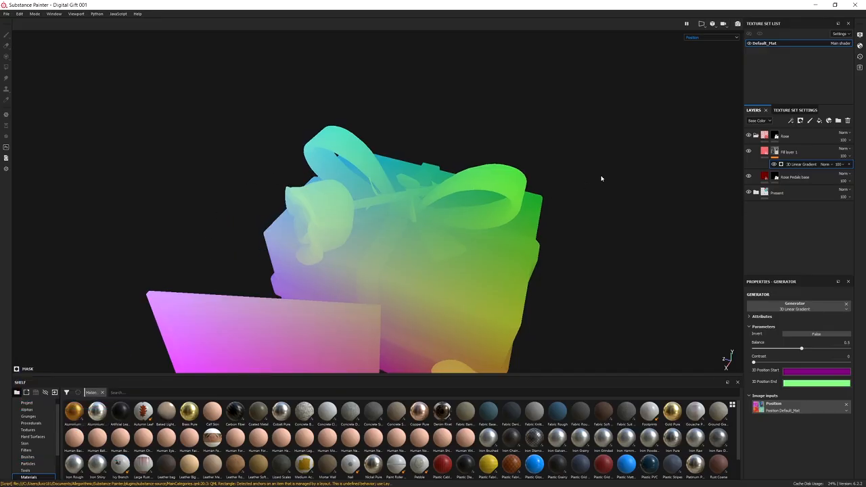
pyautogui.keyDown('alt'); pyautogui.moveTo(431, 293); pyautogui.dragTo(338, 245); pyautogui.keyUp('alt')
pyautogui.moveTo(336, 244)
pyautogui.keyDown('alt'); pyautogui.mouseDown()
pyautogui.moveTo(301, 245)
pyautogui.moveTo(350, 250)
pyautogui.mouseUp(); pyautogui.keyUp('alt')
pyautogui.keyDown('alt'); pyautogui.moveTo(349, 250); pyautogui.dragTo(342, 278, button='middle'); pyautogui.keyUp('alt')
pyautogui.keyDown('alt'); pyautogui.moveTo(341, 278); pyautogui.dragTo(338, 291, button='right'); pyautogui.keyUp('alt')
pyautogui.keyDown('alt'); pyautogui.moveTo(340, 293); pyautogui.dragTo(371, 232); pyautogui.keyUp('alt')
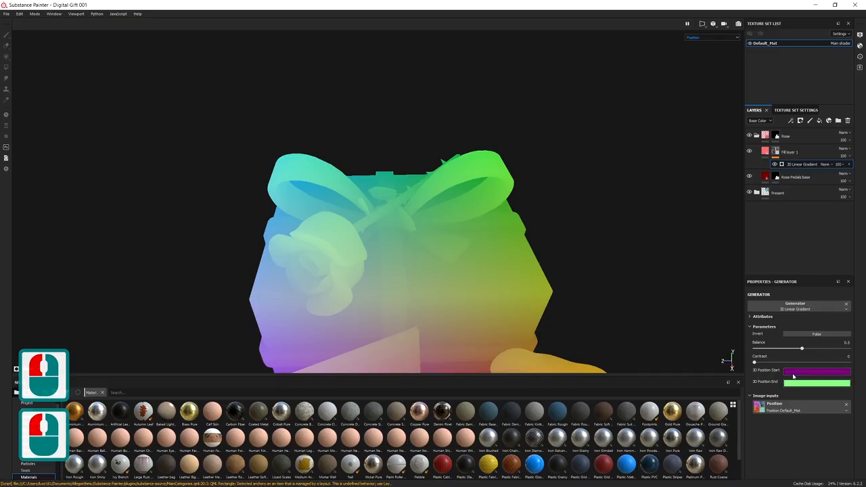
pyautogui.click(795, 373)
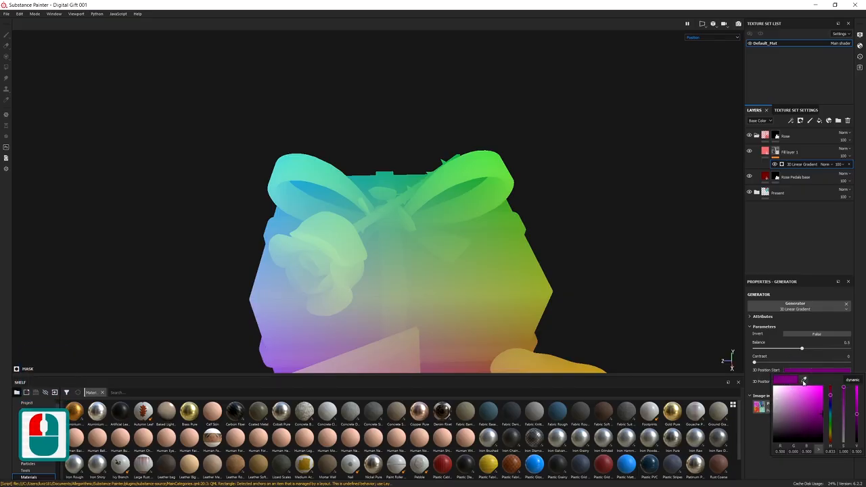
pyautogui.moveTo(803, 382); pyautogui.dragTo(315, 253)
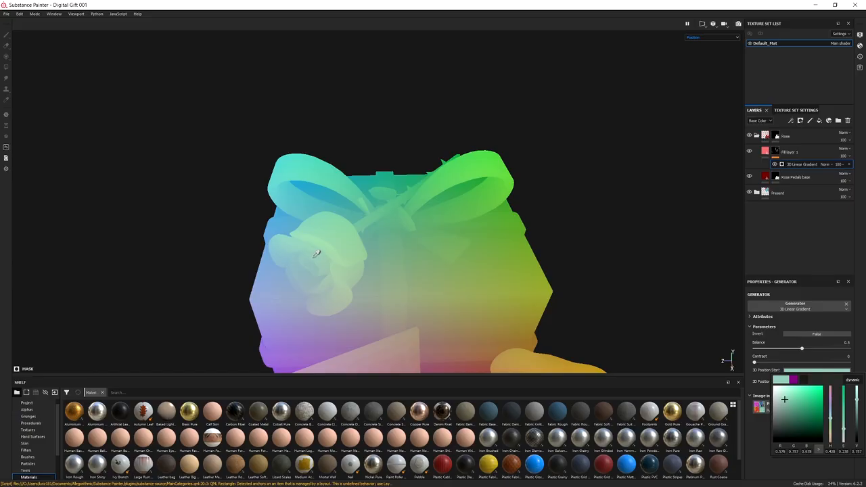
pyautogui.click(312, 260)
# Step: Set the gradient's 3D Position End by sampling the position color at the tip of the rose stem
pyautogui.keyDown('alt'); pyautogui.moveTo(406, 271); pyautogui.dragTo(292, 252); pyautogui.keyUp('alt')
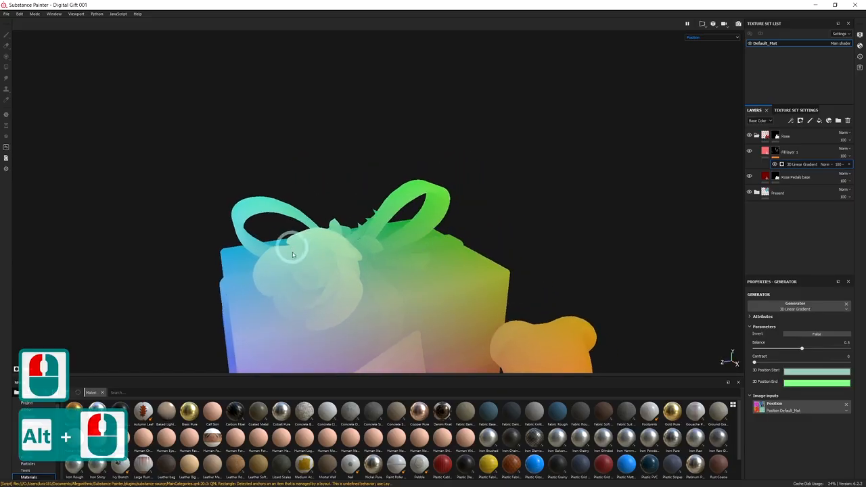
pyautogui.keyDown('alt'); pyautogui.moveTo(331, 274); pyautogui.dragTo(153, 267); pyautogui.keyUp('alt')
pyautogui.keyDown('alt'); pyautogui.moveTo(302, 274); pyautogui.dragTo(368, 317); pyautogui.keyUp('alt')
pyautogui.keyDown('alt'); pyautogui.moveTo(366, 240); pyautogui.dragTo(426, 196); pyautogui.keyUp('alt')
pyautogui.keyDown('alt'); pyautogui.moveTo(426, 196); pyautogui.dragTo(422, 209, button='middle'); pyautogui.keyUp('alt')
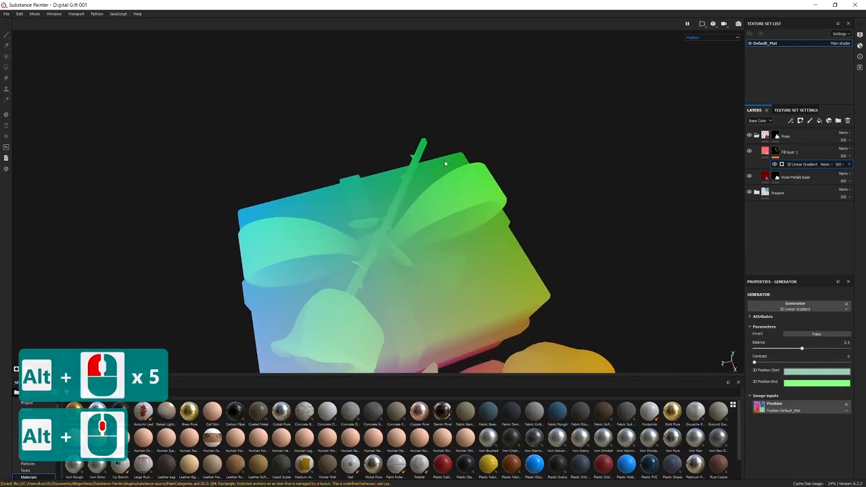
pyautogui.keyDown('alt'); pyautogui.moveTo(445, 164); pyautogui.dragTo(514, 223); pyautogui.keyUp('alt')
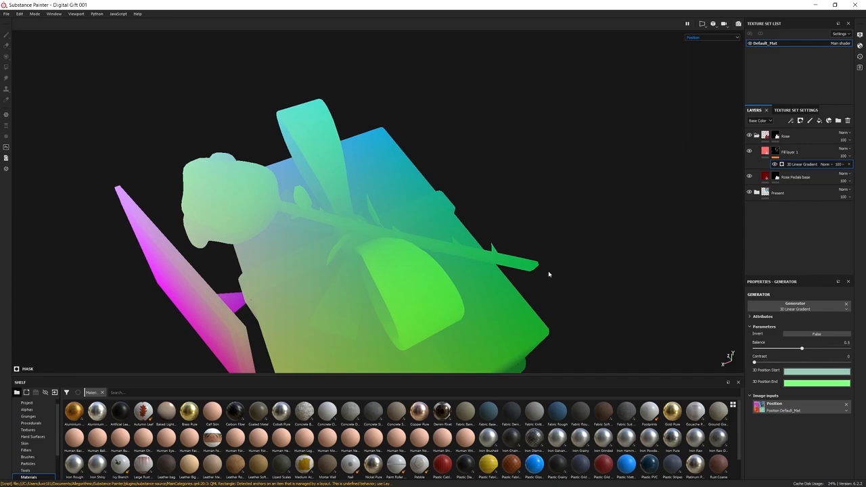
pyautogui.keyDown('alt'); pyautogui.moveTo(482, 263); pyautogui.dragTo(501, 264); pyautogui.keyUp('alt')
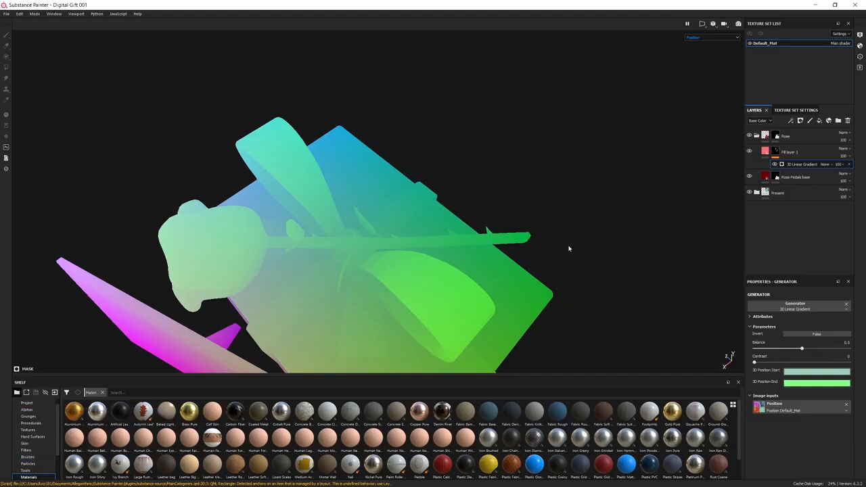
pyautogui.click(801, 383)
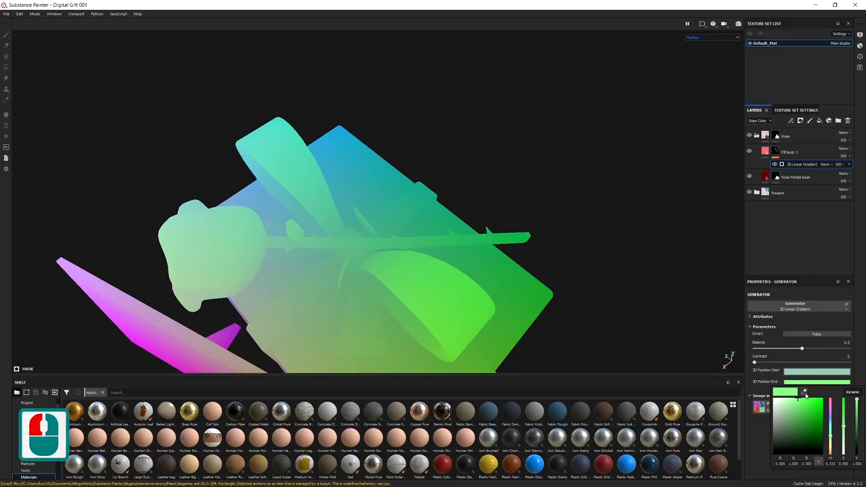
pyautogui.click(804, 393)
pyautogui.click(518, 231)
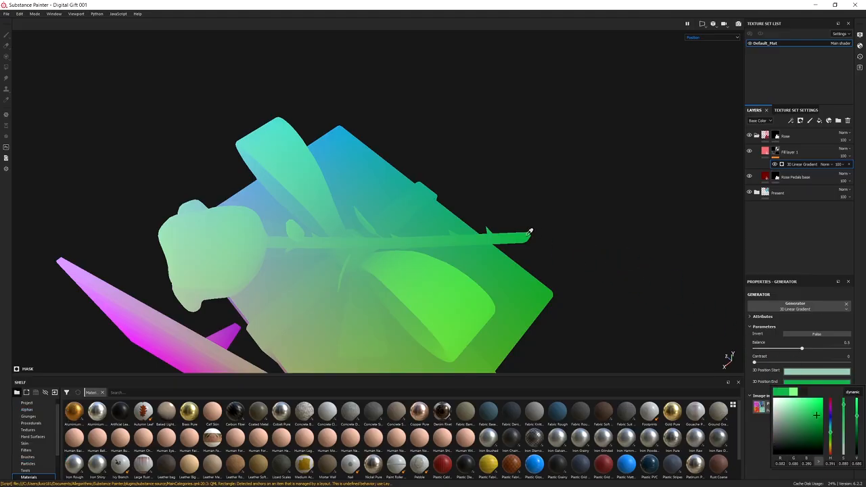
pyautogui.click(526, 238)
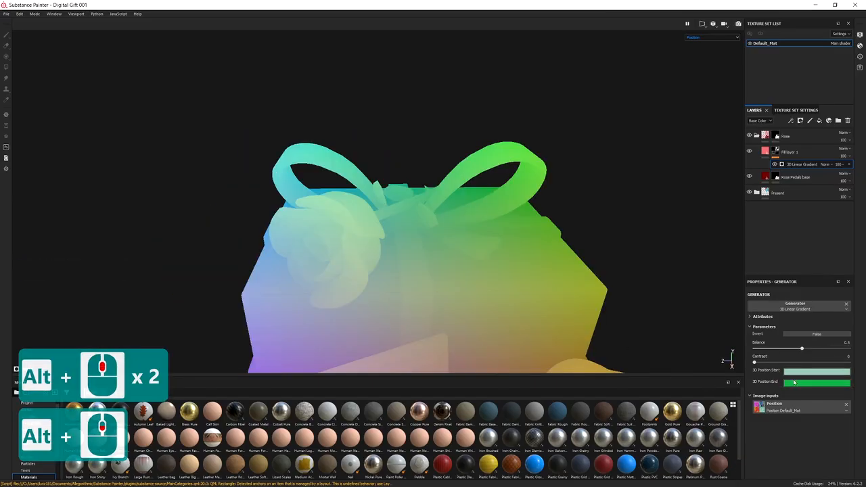
# Step: Return the viewport to the Material display and check the gradient on the rose from several angles
pyautogui.keyDown('alt'); pyautogui.moveTo(463, 190); pyautogui.dragTo(474, 224); pyautogui.keyUp('alt')
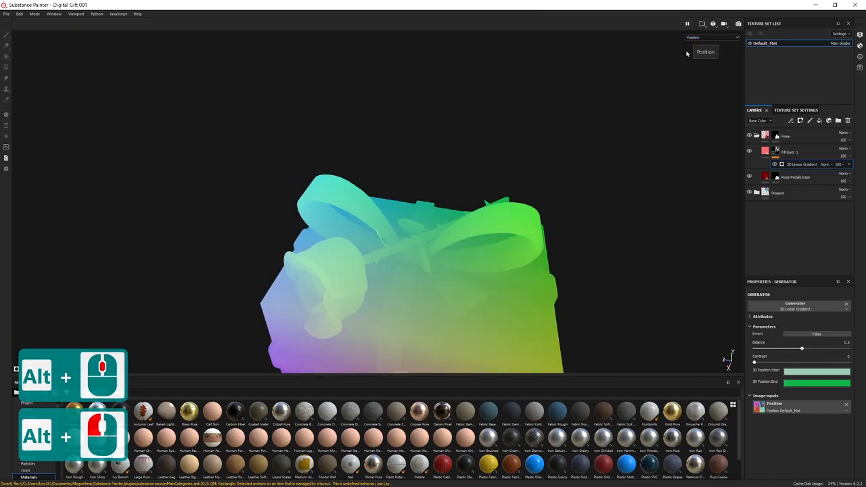
pyautogui.click(705, 40)
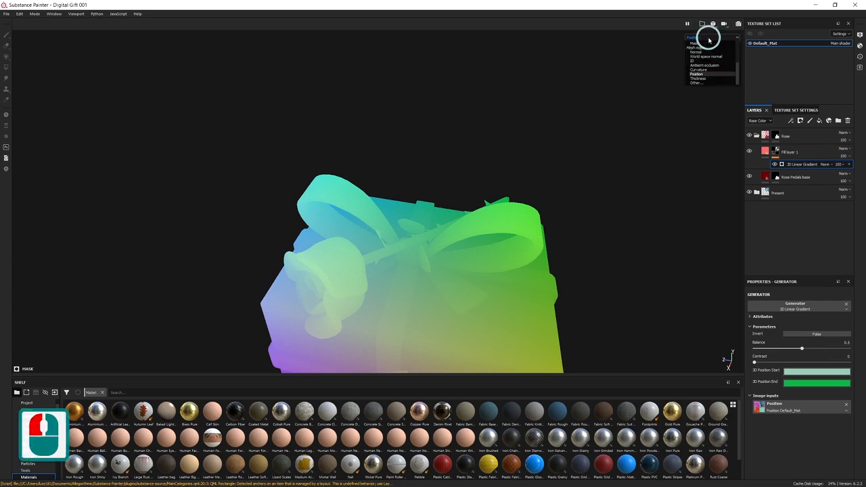
pyautogui.scroll(7, 700, 46)
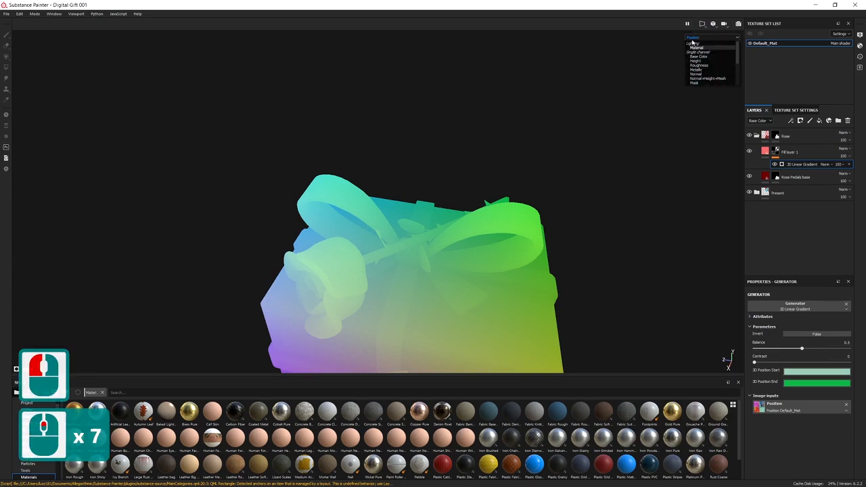
pyautogui.click(690, 40)
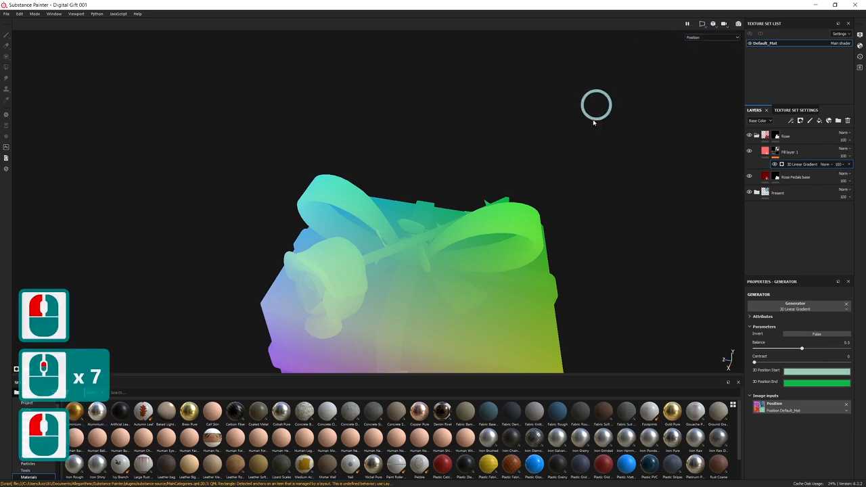
pyautogui.press('m')
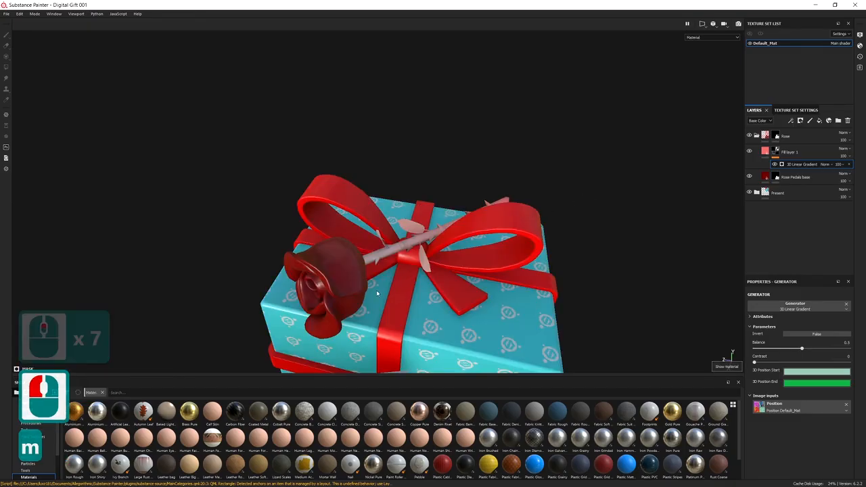
pyautogui.keyDown('alt'); pyautogui.moveTo(543, 226); pyautogui.dragTo(512, 163); pyautogui.keyUp('alt')
pyautogui.keyDown('alt'); pyautogui.moveTo(512, 164); pyautogui.dragTo(516, 183, button='middle'); pyautogui.keyUp('alt')
pyautogui.keyDown('alt'); pyautogui.moveTo(515, 183); pyautogui.dragTo(546, 173); pyautogui.keyUp('alt')
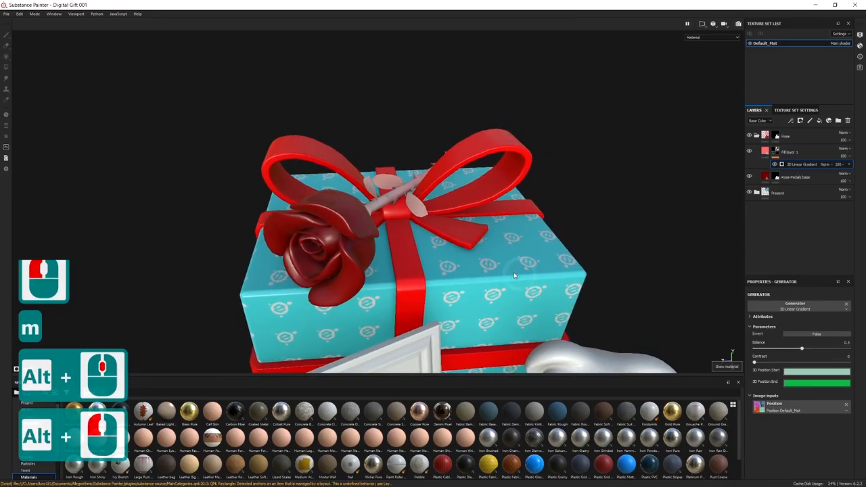
pyautogui.keyDown('alt'); pyautogui.moveTo(539, 288); pyautogui.dragTo(523, 255, button='middle'); pyautogui.keyUp('alt')
pyautogui.keyDown('alt'); pyautogui.moveTo(522, 255); pyautogui.dragTo(416, 247); pyautogui.keyUp('alt')
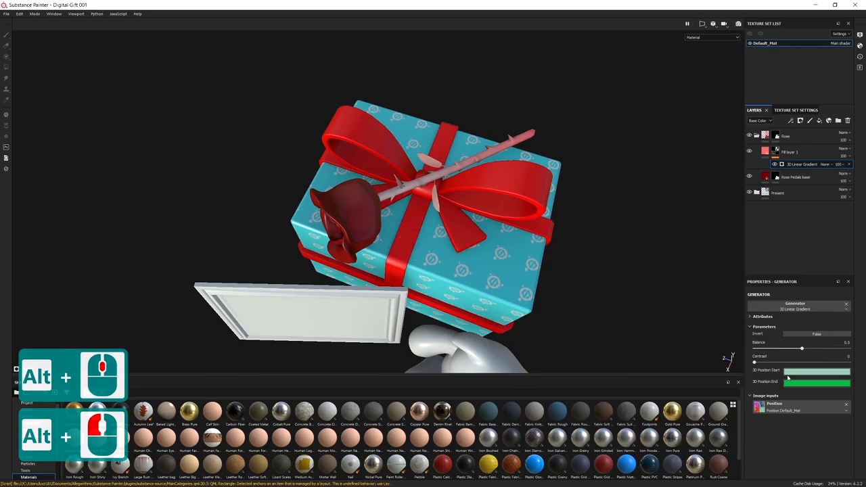
# Step: Invert the 3D Linear Gradient generator that masks the light red fill on the rose
pyautogui.keyDown('alt'); pyautogui.moveTo(514, 139); pyautogui.dragTo(504, 156); pyautogui.keyUp('alt')
pyautogui.keyDown('alt'); pyautogui.moveTo(504, 156); pyautogui.dragTo(474, 179, button='middle'); pyautogui.keyUp('alt')
pyautogui.keyDown('alt'); pyautogui.moveTo(473, 179); pyautogui.dragTo(496, 173, button='right'); pyautogui.keyUp('alt')
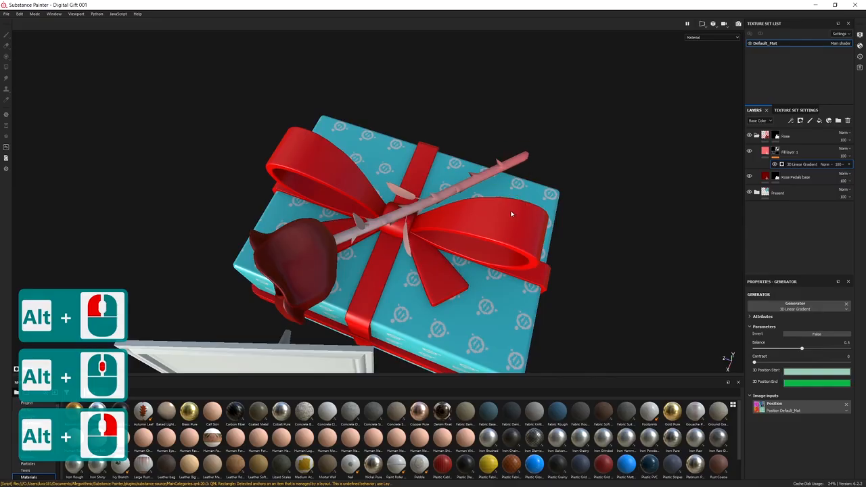
pyautogui.keyDown('alt'); pyautogui.moveTo(526, 157); pyautogui.dragTo(412, 195); pyautogui.keyUp('alt')
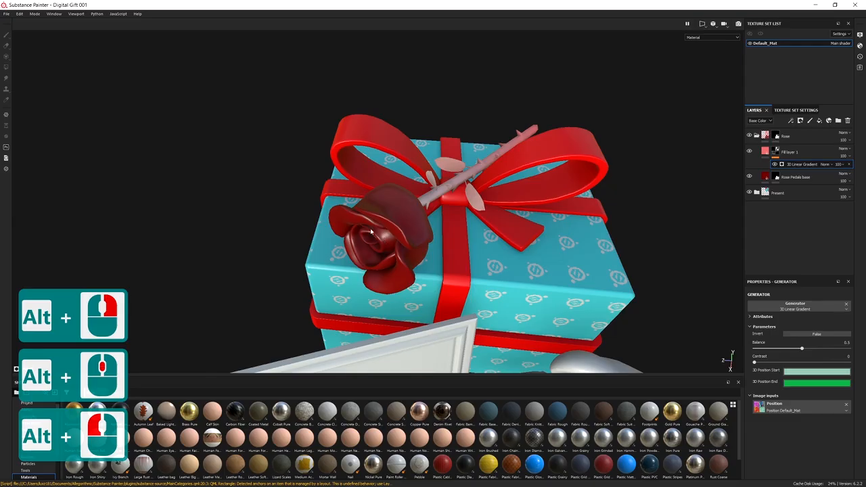
pyautogui.keyDown('alt'); pyautogui.moveTo(408, 231); pyautogui.dragTo(342, 236); pyautogui.keyUp('alt')
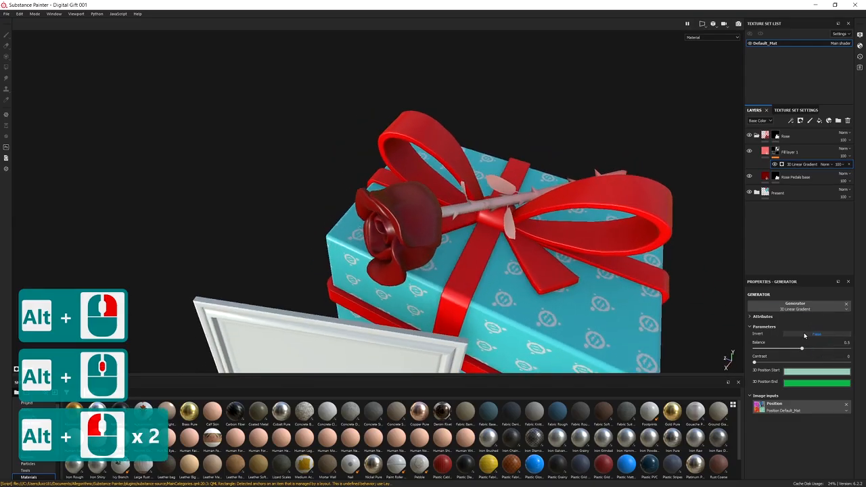
pyautogui.click(813, 334)
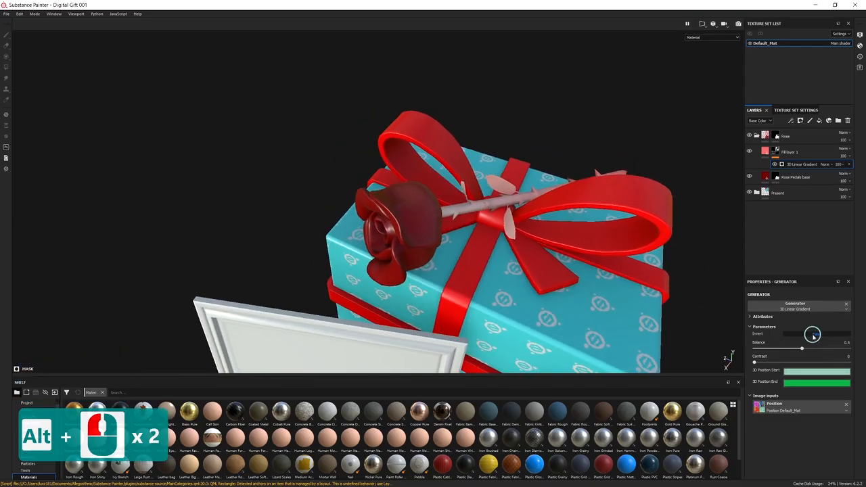
# Step: Raise the 3D Linear Gradient's Balance to about 0.98 to confine the light red to the front of the rose petals
pyautogui.keyDown('alt'); pyautogui.moveTo(420, 261); pyautogui.dragTo(342, 263); pyautogui.keyUp('alt')
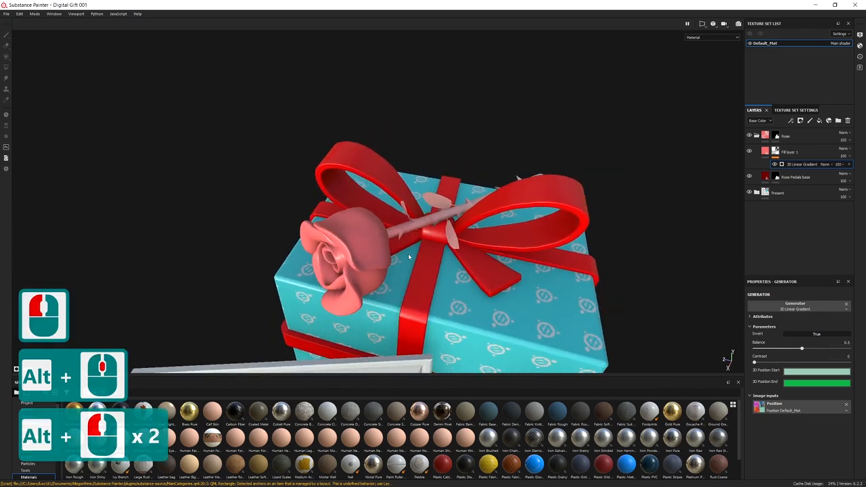
pyautogui.keyDown('alt'); pyautogui.moveTo(409, 256); pyautogui.dragTo(281, 271); pyautogui.keyUp('alt')
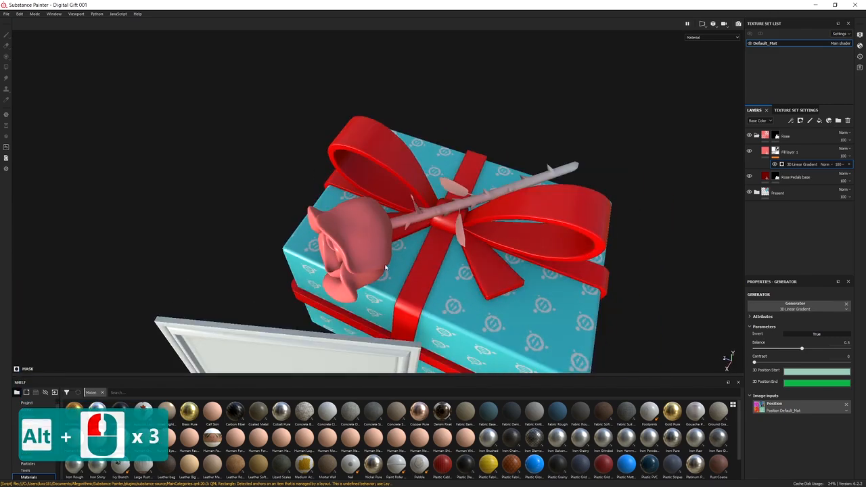
pyautogui.keyDown('alt'); pyautogui.moveTo(378, 265); pyautogui.dragTo(380, 235); pyautogui.keyUp('alt')
pyautogui.moveTo(801, 347); pyautogui.dragTo(847, 349)
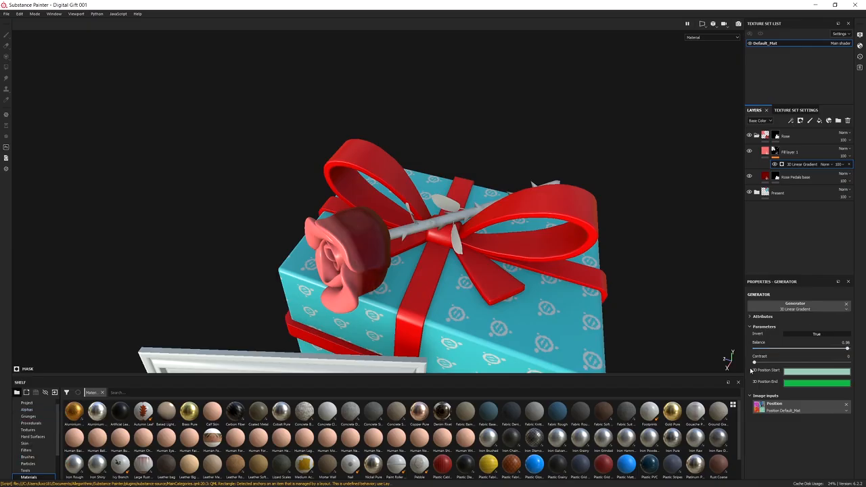
pyautogui.keyDown('alt'); pyautogui.moveTo(349, 237); pyautogui.dragTo(383, 347, button='right'); pyautogui.keyUp('alt')
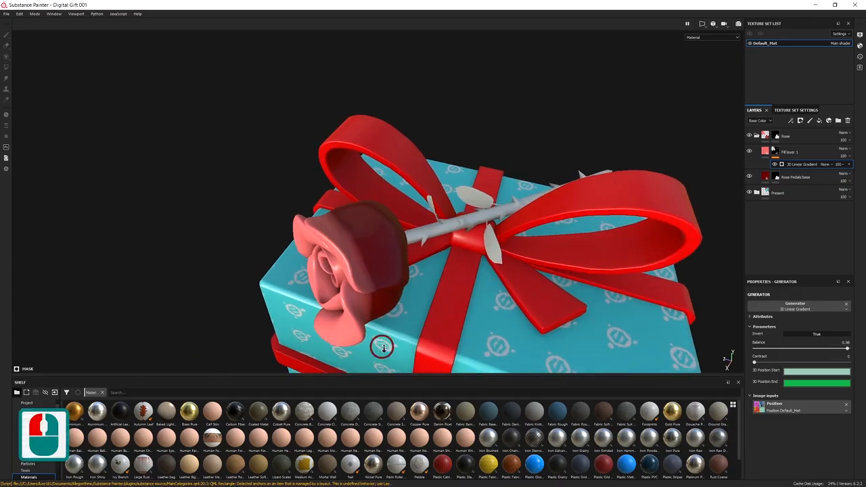
# Step: Set the rose petal mask's 3D Linear Gradient contrast to 0.37 and its balance to 0.99
pyautogui.keyDown('alt'); pyautogui.moveTo(383, 347); pyautogui.dragTo(318, 300); pyautogui.keyUp('alt')
pyautogui.keyDown('alt'); pyautogui.moveTo(365, 313); pyautogui.dragTo(441, 320); pyautogui.keyUp('alt')
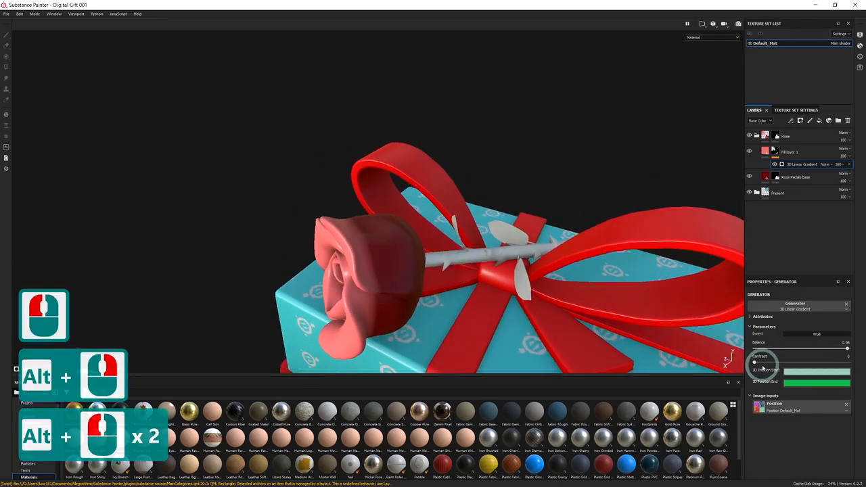
pyautogui.moveTo(760, 363); pyautogui.dragTo(789, 361)
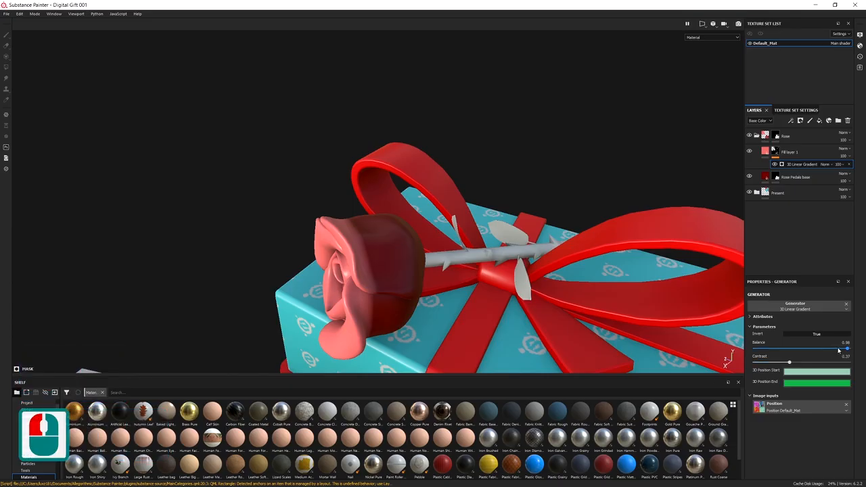
pyautogui.moveTo(846, 349); pyautogui.dragTo(845, 345)
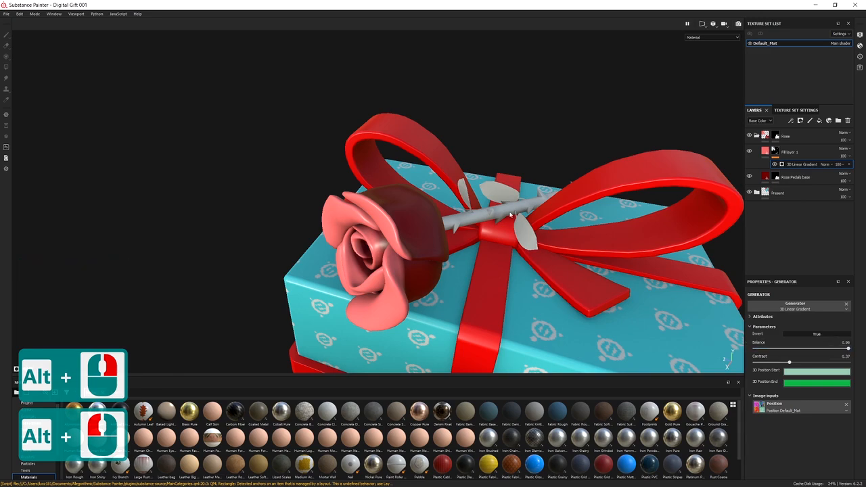
# Step: Examine the pink-to-dark-red gradient on the rose petals from several angles and distances
pyautogui.keyDown('alt'); pyautogui.moveTo(510, 214); pyautogui.dragTo(467, 273, button='right'); pyautogui.keyUp('alt')
pyautogui.keyDown('alt'); pyautogui.moveTo(390, 253); pyautogui.dragTo(534, 201); pyautogui.keyUp('alt')
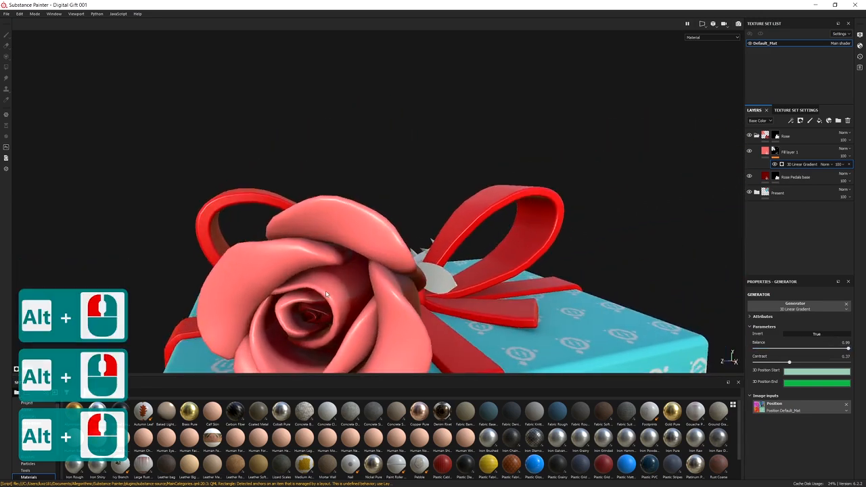
pyautogui.keyDown('alt'); pyautogui.moveTo(335, 296); pyautogui.dragTo(367, 270); pyautogui.keyUp('alt')
pyautogui.scroll(-6, 493, 284)
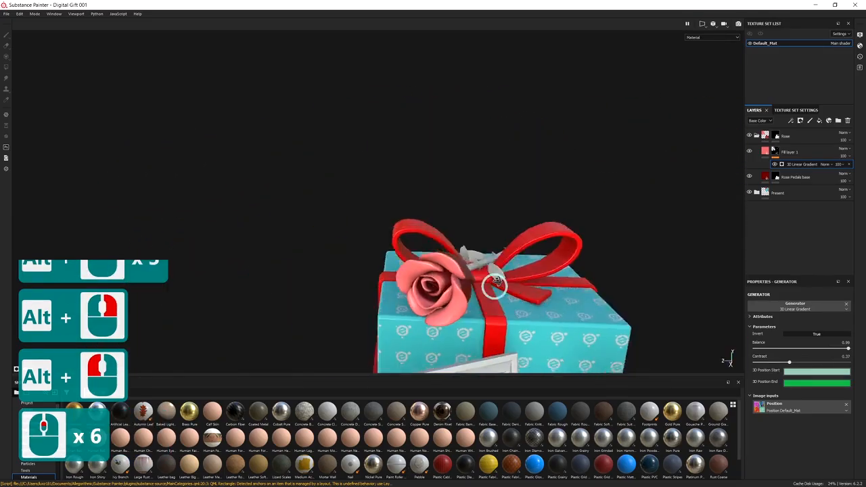
pyautogui.keyDown('alt'); pyautogui.moveTo(493, 284); pyautogui.dragTo(453, 262); pyautogui.keyUp('alt')
pyautogui.keyDown('alt'); pyautogui.moveTo(457, 313); pyautogui.dragTo(438, 344, button='right'); pyautogui.keyUp('alt')
pyautogui.keyDown('alt'); pyautogui.moveTo(439, 344); pyautogui.dragTo(390, 265, button='middle'); pyautogui.keyUp('alt')
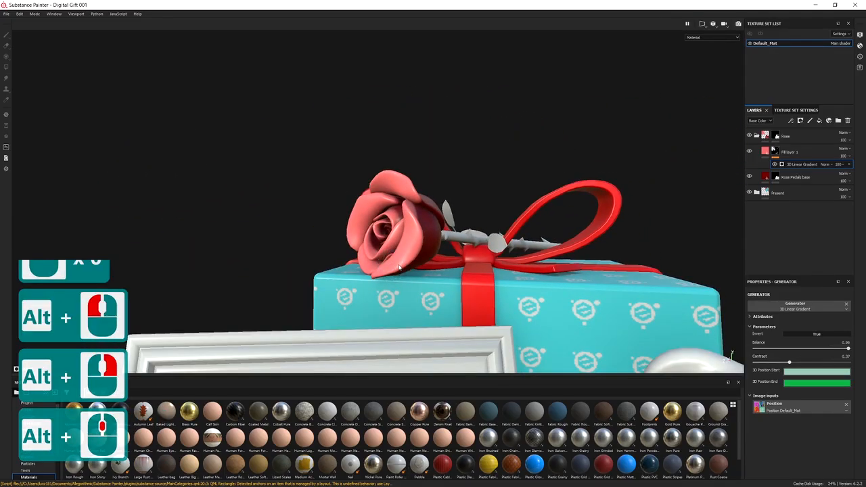
pyautogui.keyDown('alt'); pyautogui.moveTo(420, 261); pyautogui.dragTo(401, 294); pyautogui.keyUp('alt')
pyautogui.keyDown('alt'); pyautogui.moveTo(402, 293); pyautogui.dragTo(427, 284, button='right'); pyautogui.keyUp('alt')
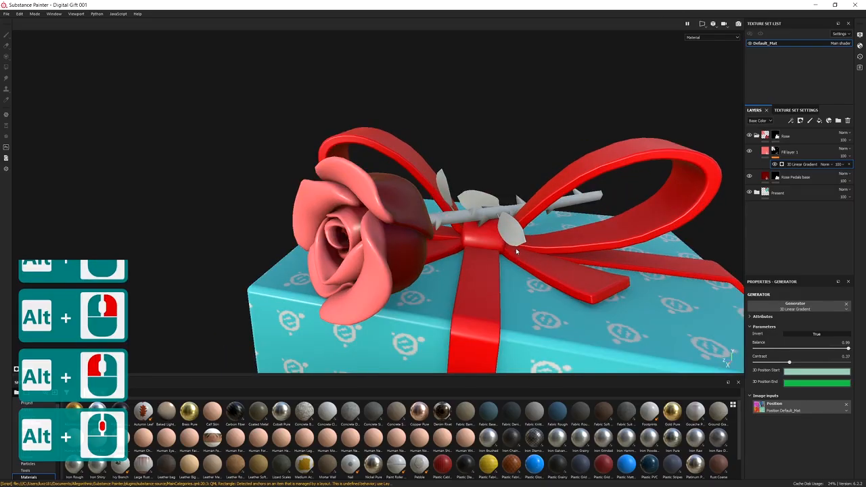
# Step: Darken the base color of the petals' gradient fill layer from pink to a deeper red
pyautogui.click(770, 150)
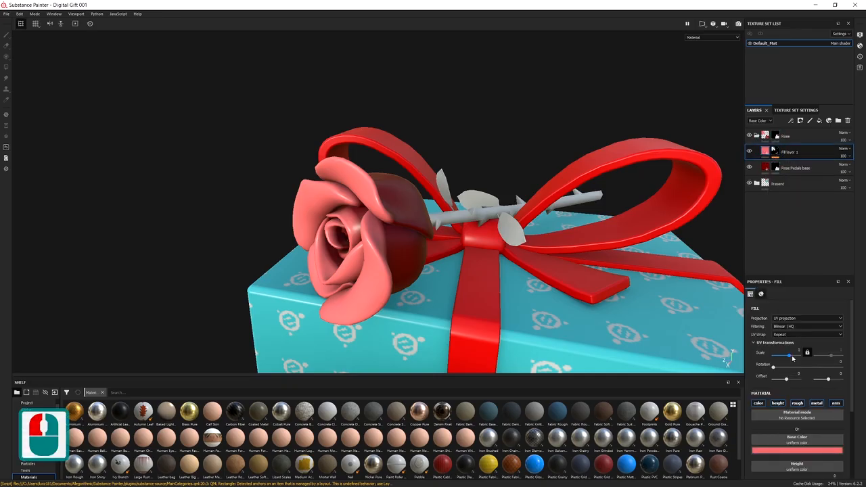
pyautogui.scroll(-1, 799, 378)
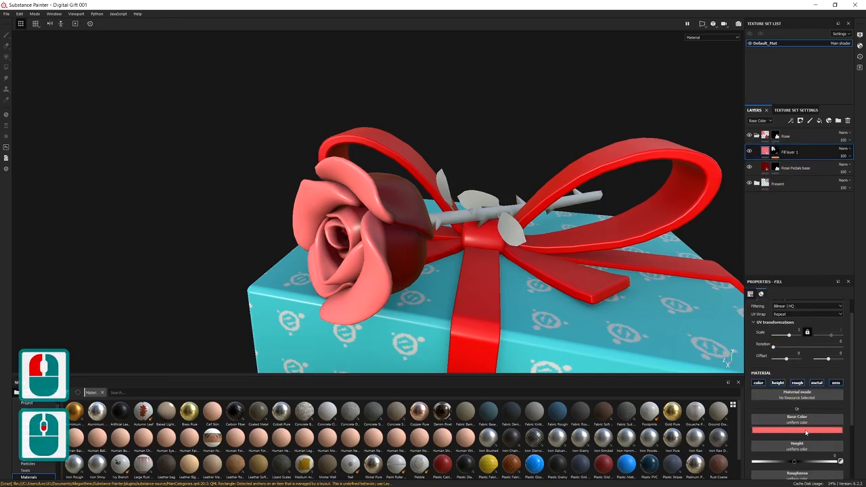
pyautogui.click(795, 430)
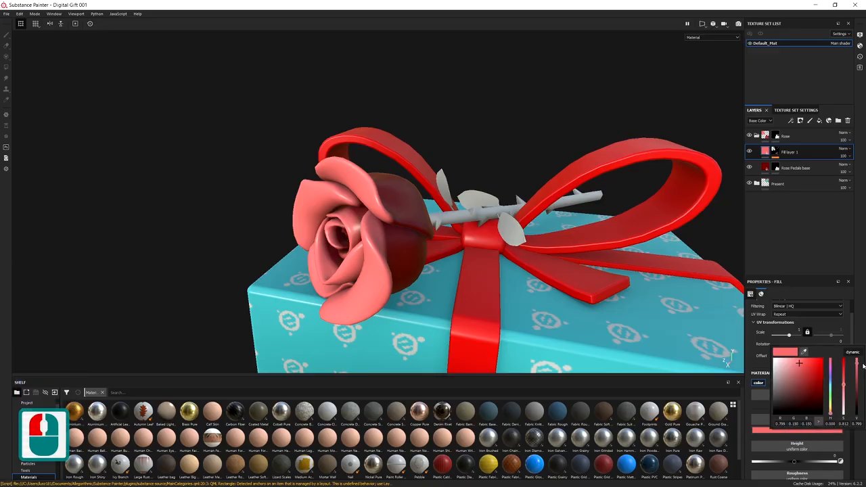
pyautogui.moveTo(858, 365); pyautogui.dragTo(857, 383)
pyautogui.keyDown('alt'); pyautogui.moveTo(608, 226); pyautogui.dragTo(467, 297); pyautogui.keyUp('alt')
pyautogui.keyDown('alt'); pyautogui.moveTo(467, 298); pyautogui.dragTo(424, 302, button='middle'); pyautogui.keyUp('alt')
pyautogui.keyDown('alt'); pyautogui.moveTo(424, 302); pyautogui.dragTo(477, 270); pyautogui.keyUp('alt')
pyautogui.keyDown('alt'); pyautogui.moveTo(477, 270); pyautogui.dragTo(493, 314, button='middle'); pyautogui.keyUp('alt')
pyautogui.keyDown('alt'); pyautogui.moveTo(493, 314); pyautogui.dragTo(466, 289); pyautogui.keyUp('alt')
pyautogui.click(794, 429)
pyautogui.keyDown('alt'); pyautogui.moveTo(449, 256); pyautogui.dragTo(432, 276, button='middle'); pyautogui.keyUp('alt')
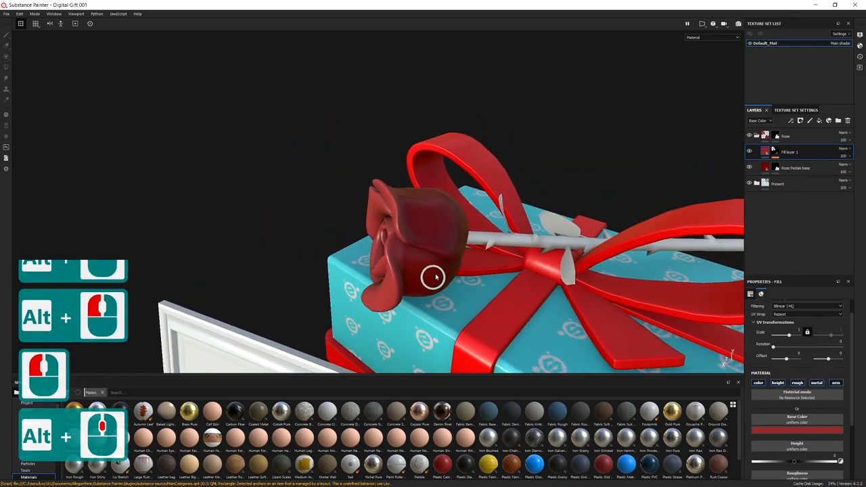
pyautogui.keyDown('alt'); pyautogui.moveTo(429, 228); pyautogui.dragTo(401, 233); pyautogui.keyUp('alt')
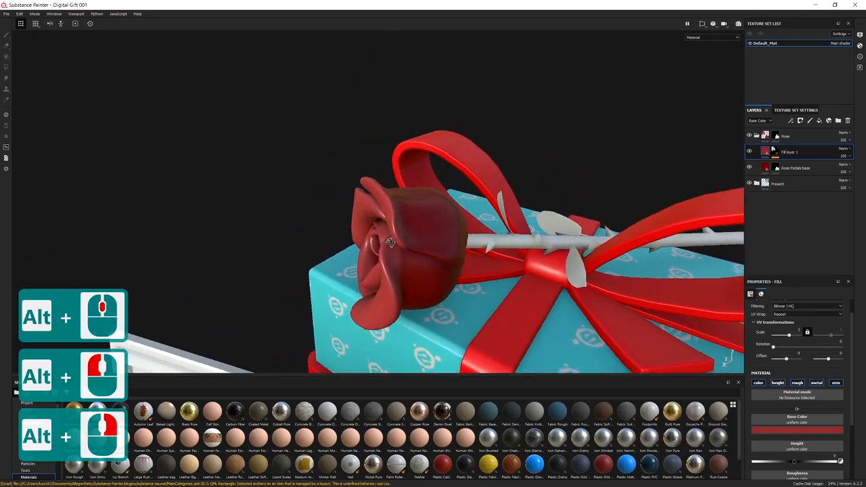
pyautogui.keyDown('alt'); pyautogui.moveTo(408, 265); pyautogui.dragTo(432, 257); pyautogui.keyUp('alt')
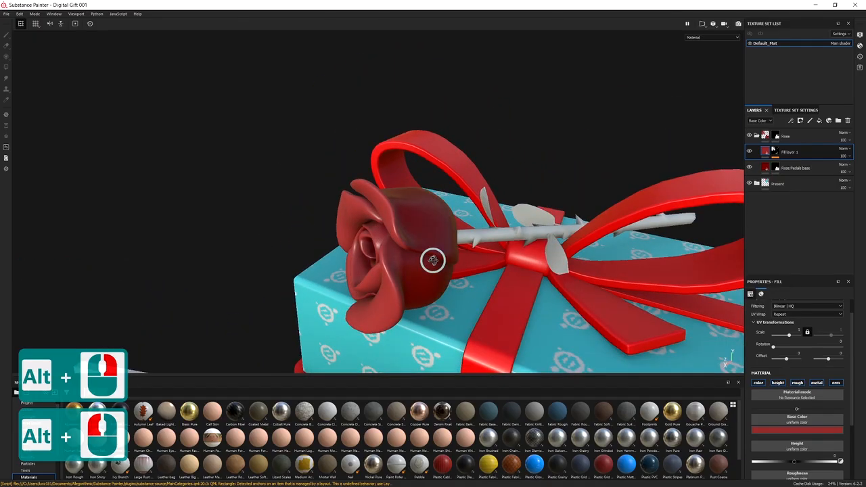
# Step: Rotate the environment lighting to check the shading of the rose petals
pyautogui.press('shift')
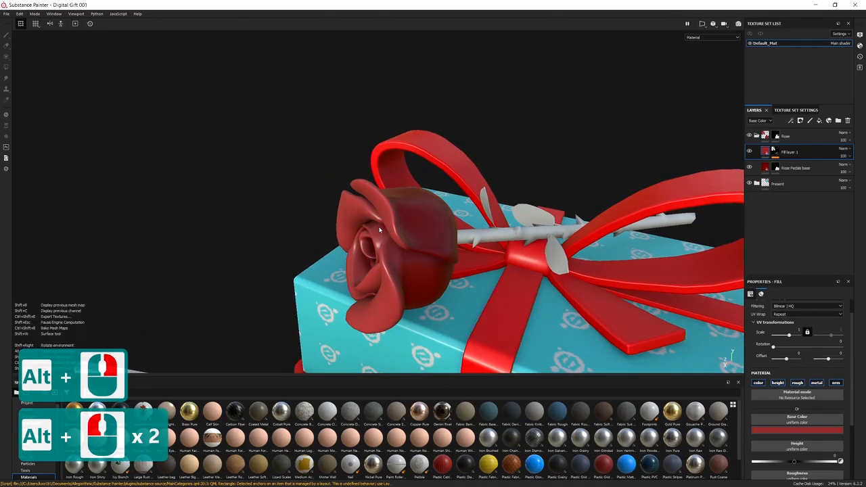
pyautogui.keyDown('shift'); pyautogui.moveTo(379, 230); pyautogui.dragTo(461, 228, button='right'); pyautogui.keyUp('shift')
pyautogui.keyDown('shift'); pyautogui.moveTo(381, 229); pyautogui.dragTo(443, 240, button='right'); pyautogui.keyUp('shift')
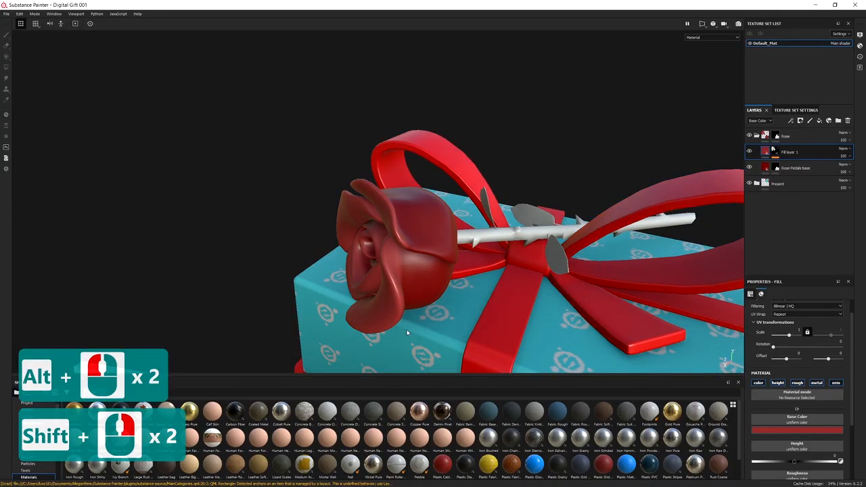
pyautogui.keyDown('alt'); pyautogui.moveTo(460, 252); pyautogui.dragTo(421, 257); pyautogui.keyUp('alt')
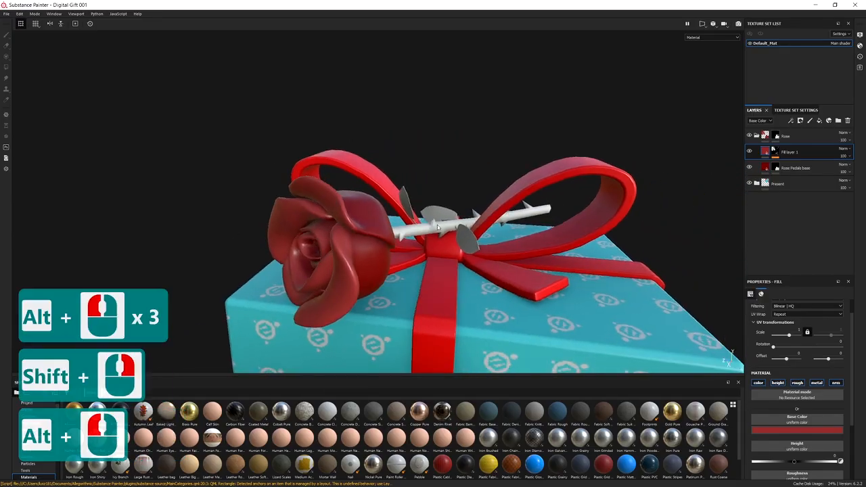
pyautogui.scroll(-9, 437, 224)
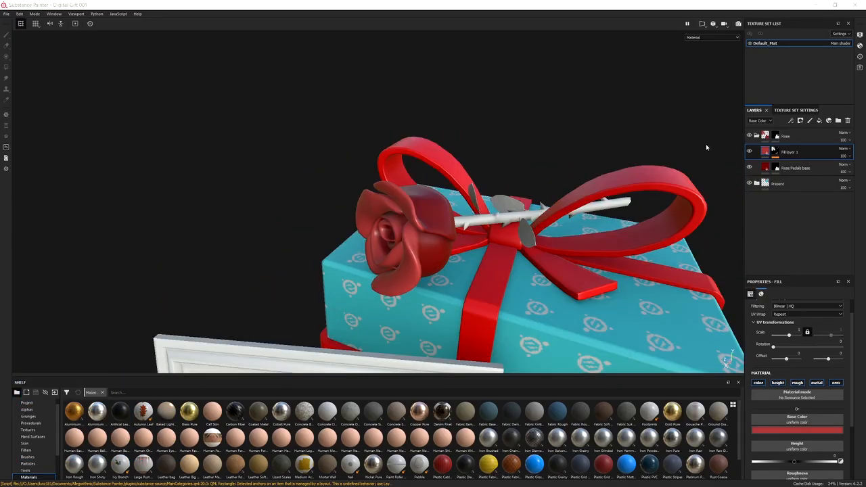
# Step: Rename the petals' gradient fill layer to "Rose Pedals color var"
pyautogui.doubleClick(786, 153)
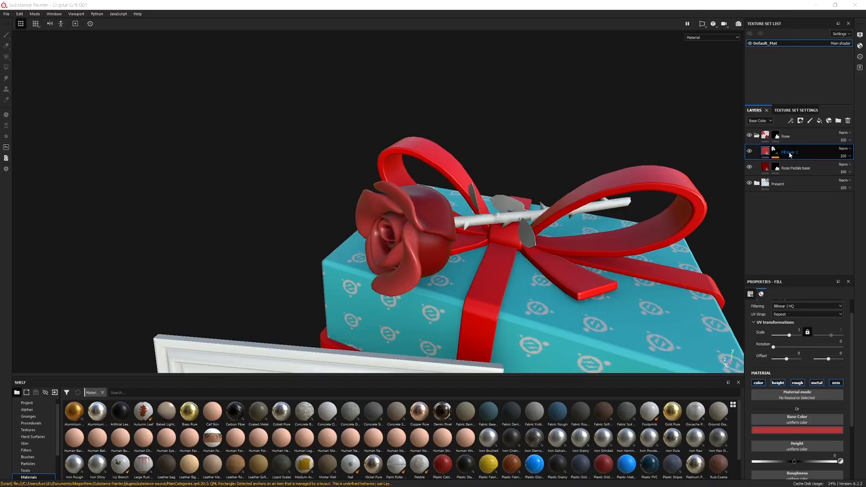
pyautogui.doubleClick(789, 155)
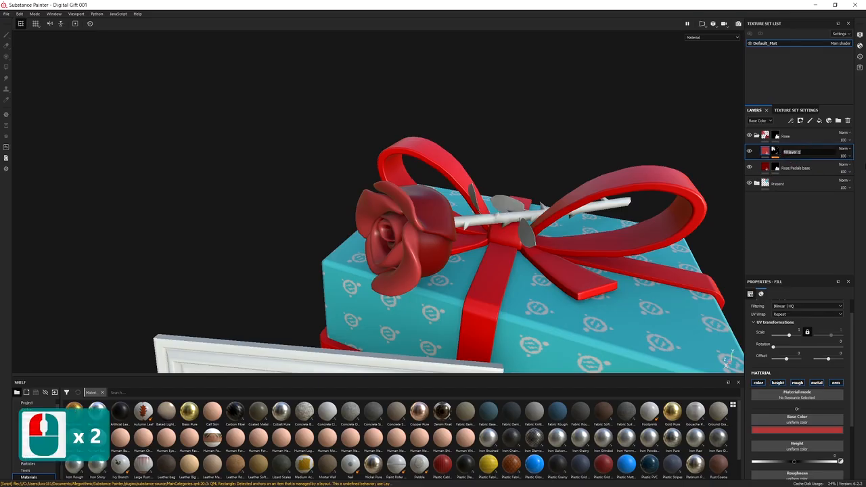
pyautogui.write('Rose Pedals')
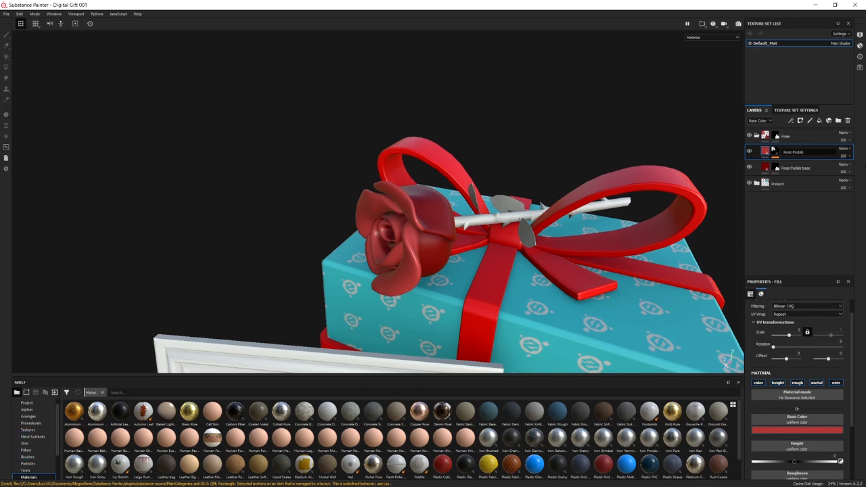
pyautogui.write(' col')
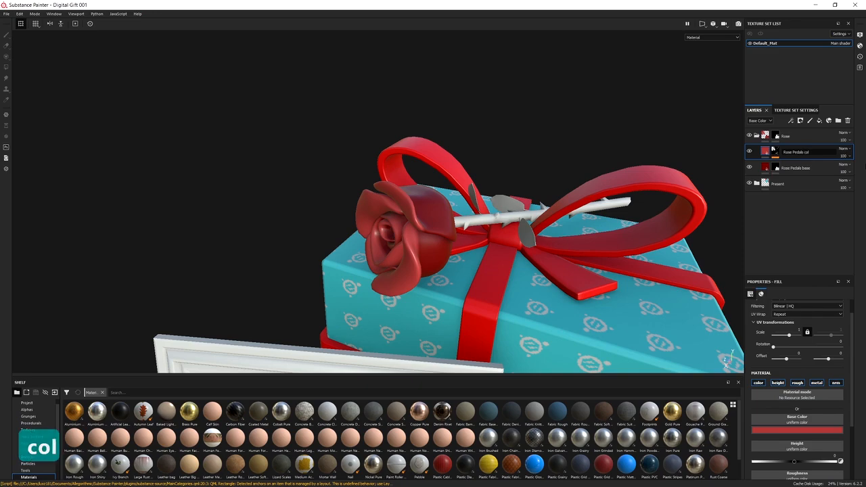
pyautogui.write('or var')
pyautogui.press('BackSpace')
pyautogui.write('ar')
pyautogui.press('Return')
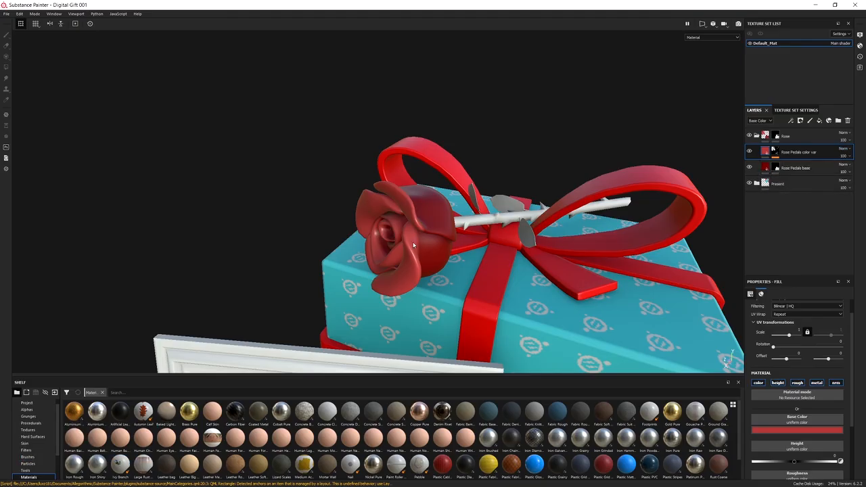
# Step: Add a fill layer above the petal layers in the Rose folder and give it a dark green base color
pyautogui.keyDown('alt'); pyautogui.moveTo(413, 245); pyautogui.dragTo(426, 282); pyautogui.keyUp('alt')
pyautogui.keyDown('alt'); pyautogui.moveTo(426, 282); pyautogui.dragTo(291, 253, button='middle'); pyautogui.keyUp('alt')
pyautogui.keyDown('alt'); pyautogui.moveTo(291, 254); pyautogui.dragTo(282, 259); pyautogui.keyUp('alt')
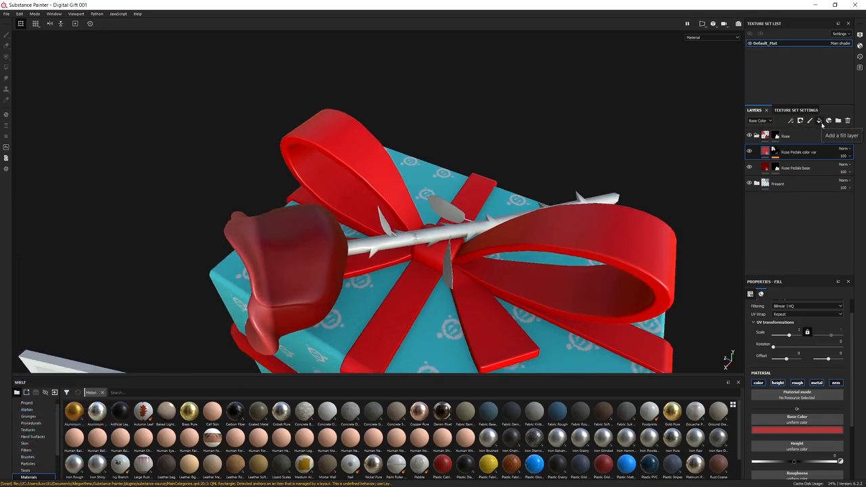
pyautogui.click(819, 120)
pyautogui.click(796, 428)
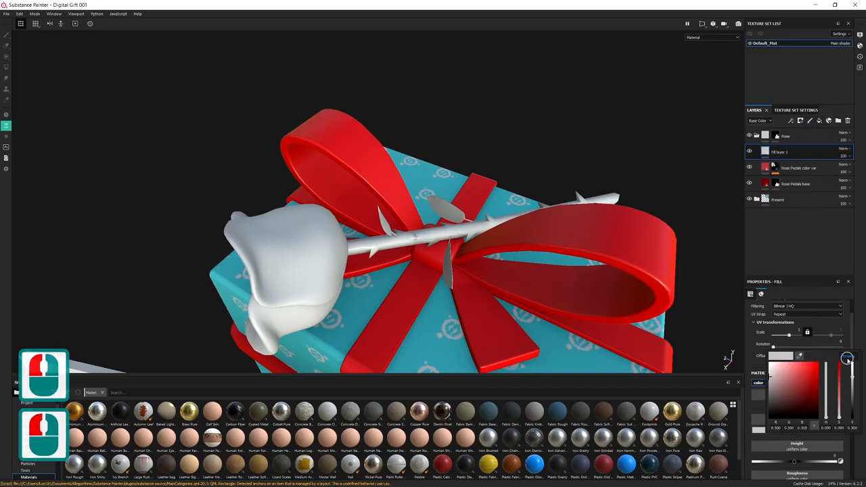
pyautogui.click(847, 359)
pyautogui.moveTo(825, 415); pyautogui.dragTo(825, 404)
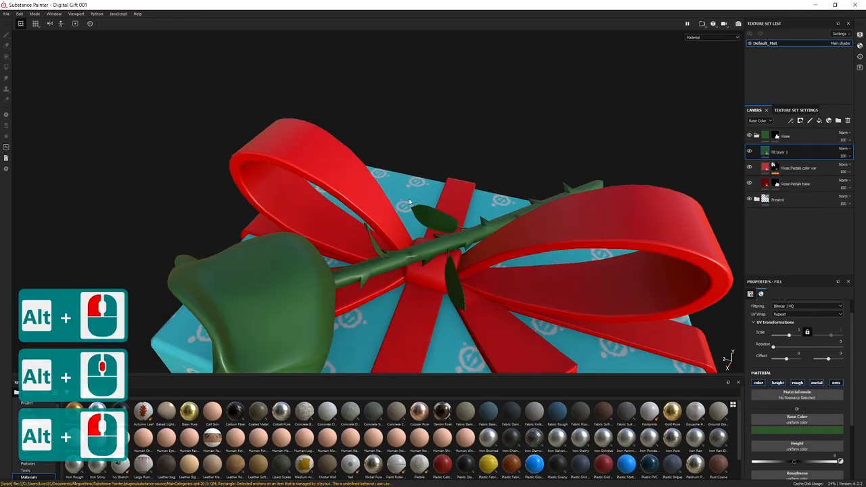
# Step: Add a black mask to the green fill layer
pyautogui.keyDown('alt'); pyautogui.moveTo(371, 237); pyautogui.dragTo(437, 266); pyautogui.keyUp('alt')
pyautogui.keyDown('alt'); pyautogui.moveTo(437, 266); pyautogui.dragTo(863, 126, button='right'); pyautogui.keyUp('alt')
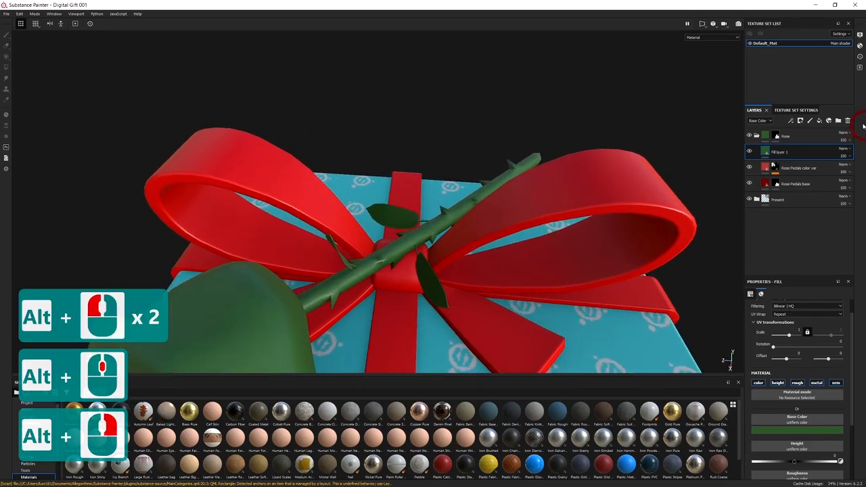
pyautogui.click(800, 120)
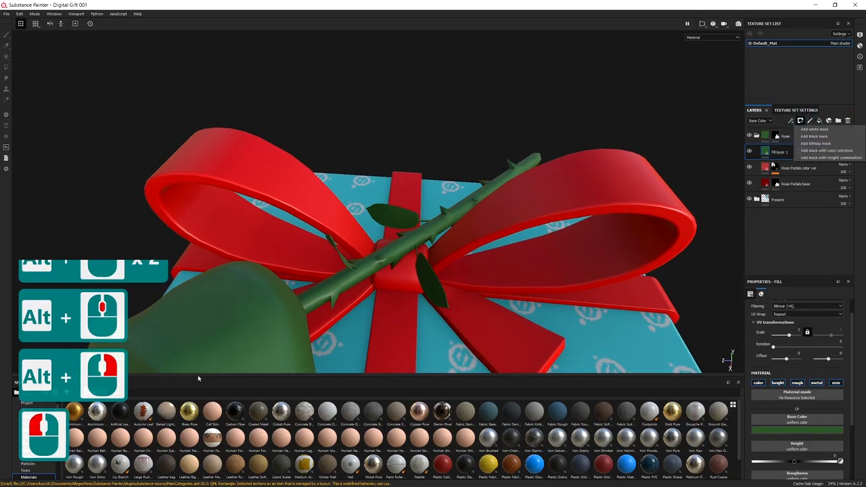
pyautogui.click(815, 137)
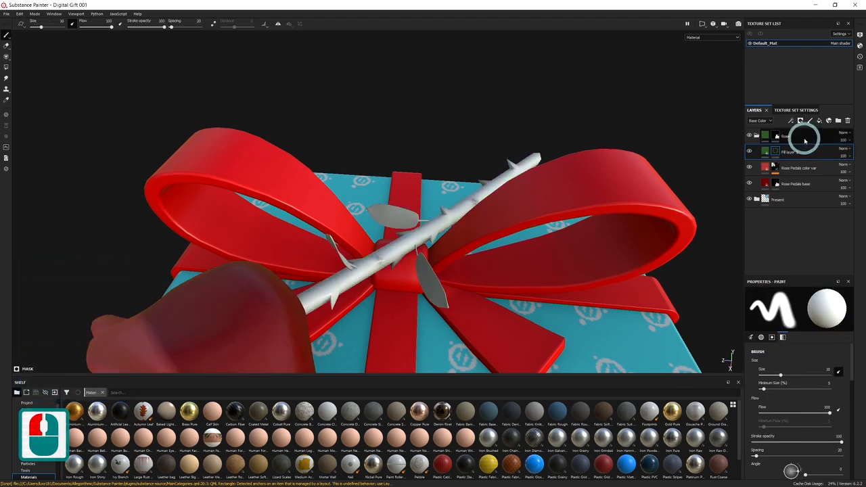
# Step: Reveal the green layer on the rose stem and its three leaves with Polygon Fill in mesh mode, and return to the Paint tool
pyautogui.press('4')
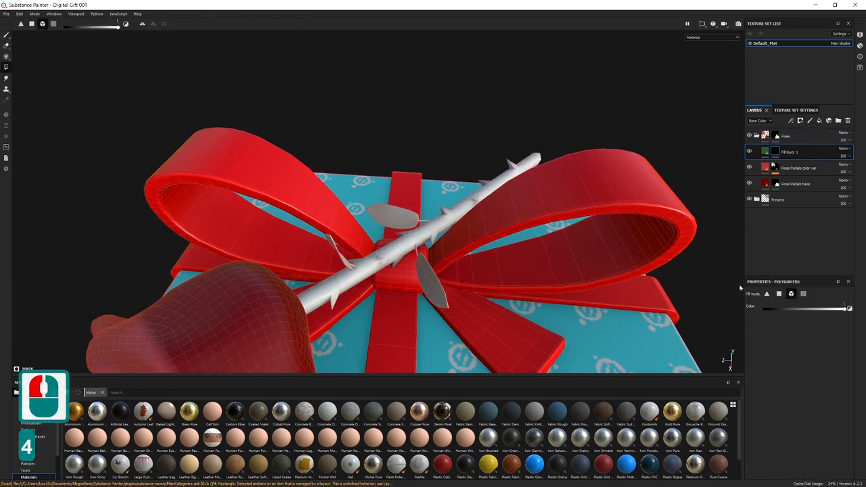
pyautogui.click(791, 293)
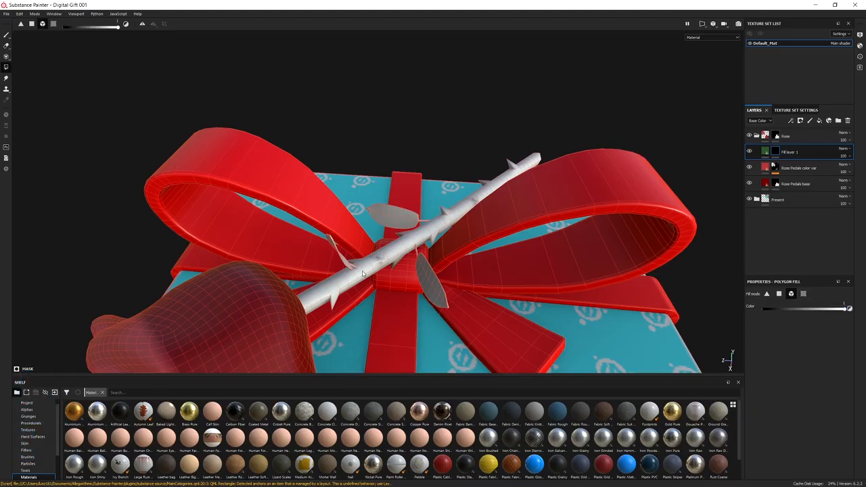
pyautogui.click(361, 269)
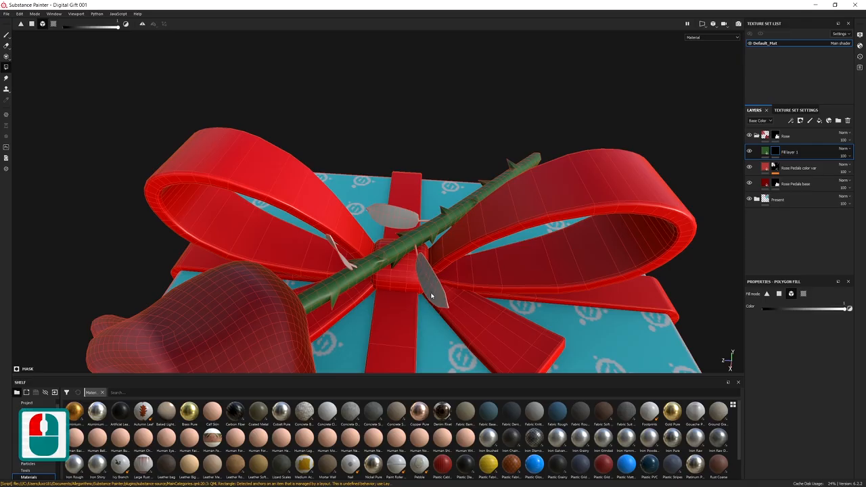
pyautogui.click(431, 295)
pyautogui.click(386, 216)
pyautogui.click(341, 257)
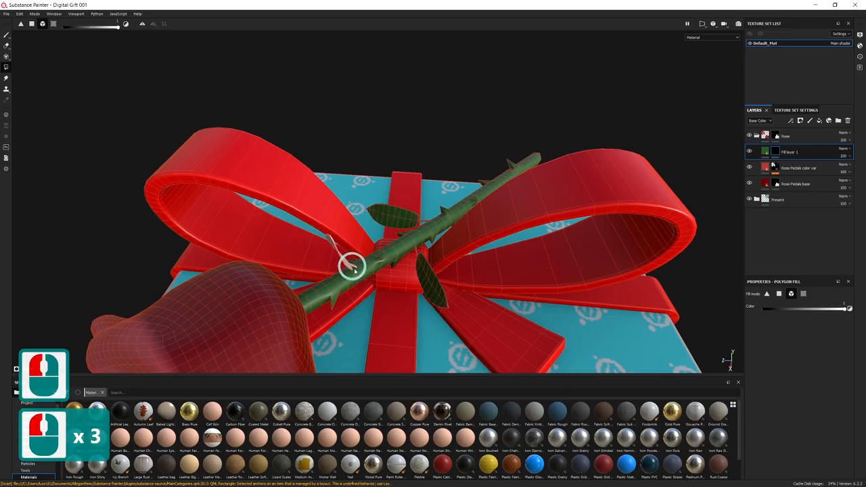
pyautogui.keyDown('alt'); pyautogui.moveTo(340, 253); pyautogui.dragTo(558, 201); pyautogui.keyUp('alt')
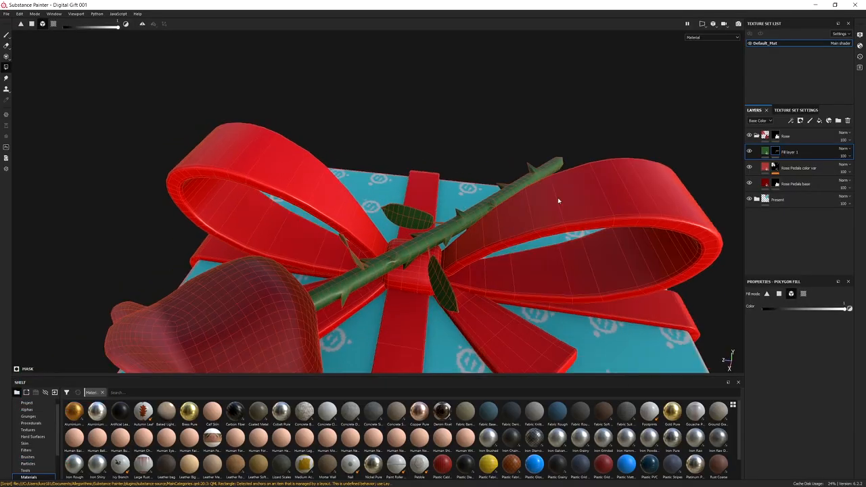
pyautogui.press('1')
pyautogui.keyDown('alt'); pyautogui.moveTo(422, 253); pyautogui.dragTo(433, 223); pyautogui.keyUp('alt')
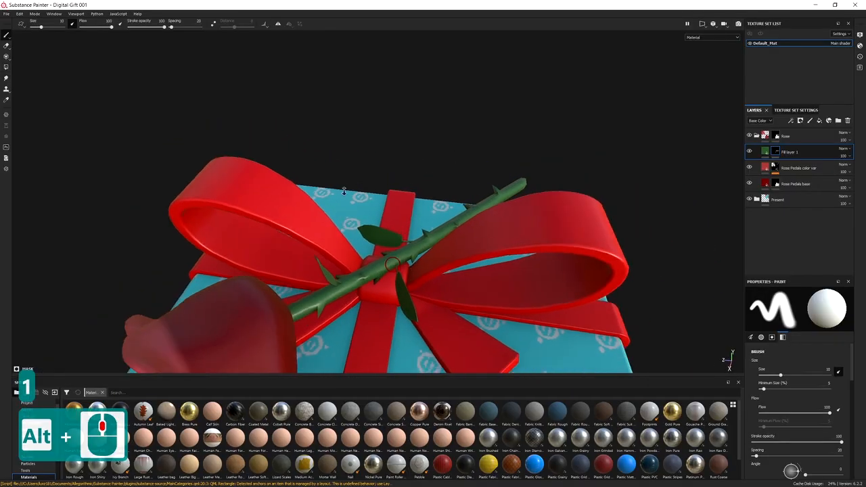
pyautogui.keyDown('alt'); pyautogui.moveTo(433, 223); pyautogui.dragTo(447, 195, button='right'); pyautogui.keyUp('alt')
pyautogui.keyDown('alt'); pyautogui.moveTo(446, 195); pyautogui.dragTo(416, 165); pyautogui.keyUp('alt')
pyautogui.keyDown('alt'); pyautogui.moveTo(413, 169); pyautogui.dragTo(369, 239, button='right'); pyautogui.keyUp('alt')
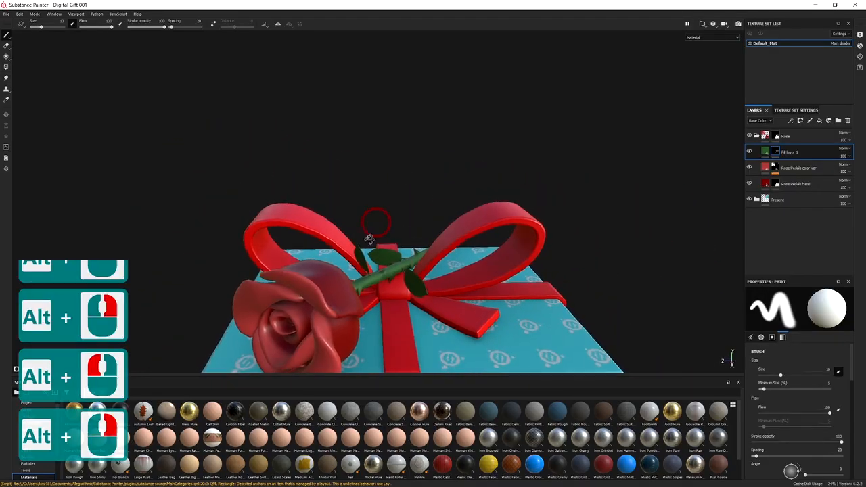
# Step: Rename the green stem and leaves fill layer to "Stem base"
pyautogui.keyDown('alt'); pyautogui.moveTo(369, 240); pyautogui.dragTo(429, 293); pyautogui.keyUp('alt')
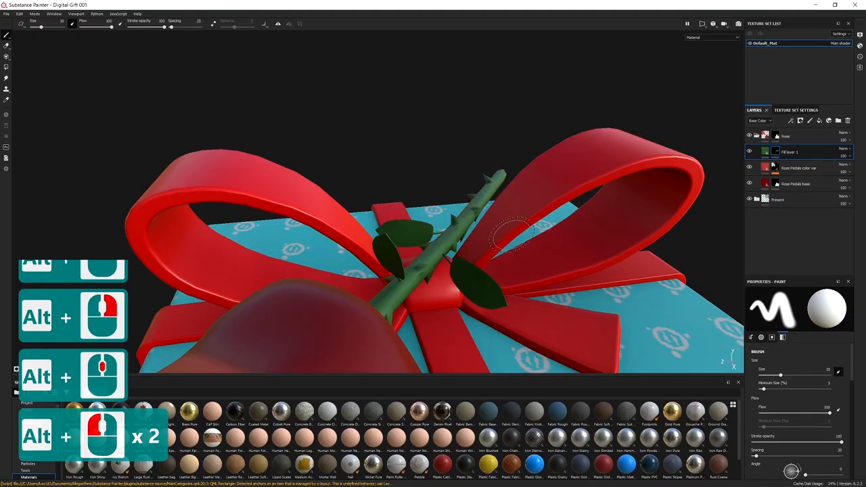
pyautogui.keyDown('alt'); pyautogui.moveTo(507, 247); pyautogui.dragTo(479, 236); pyautogui.keyUp('alt')
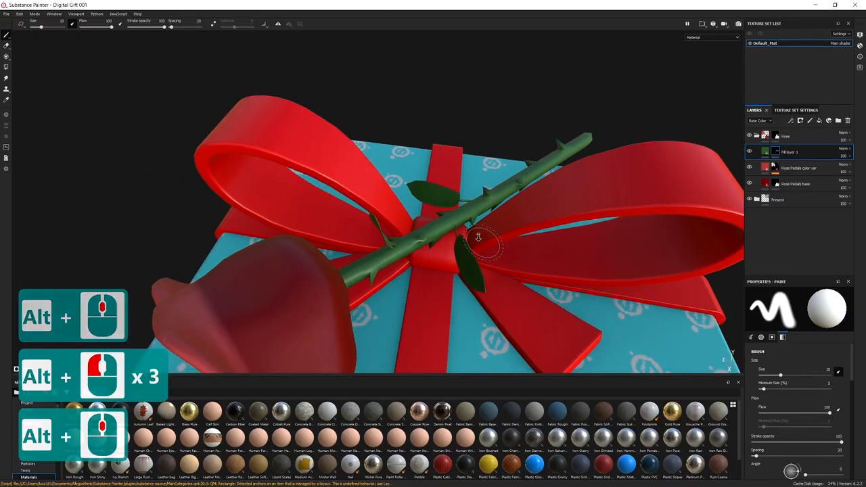
pyautogui.keyDown('alt'); pyautogui.moveTo(479, 236); pyautogui.dragTo(480, 264, button='middle'); pyautogui.keyUp('alt')
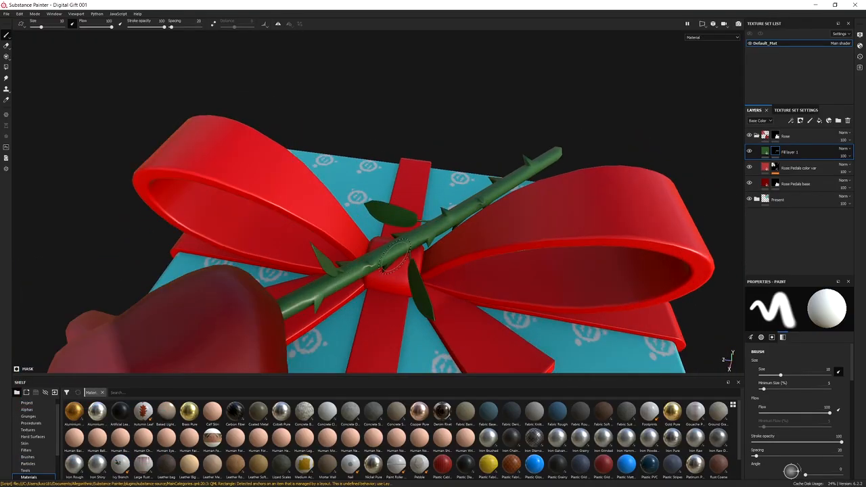
pyautogui.keyDown('alt'); pyautogui.moveTo(393, 253); pyautogui.dragTo(426, 240); pyautogui.keyUp('alt')
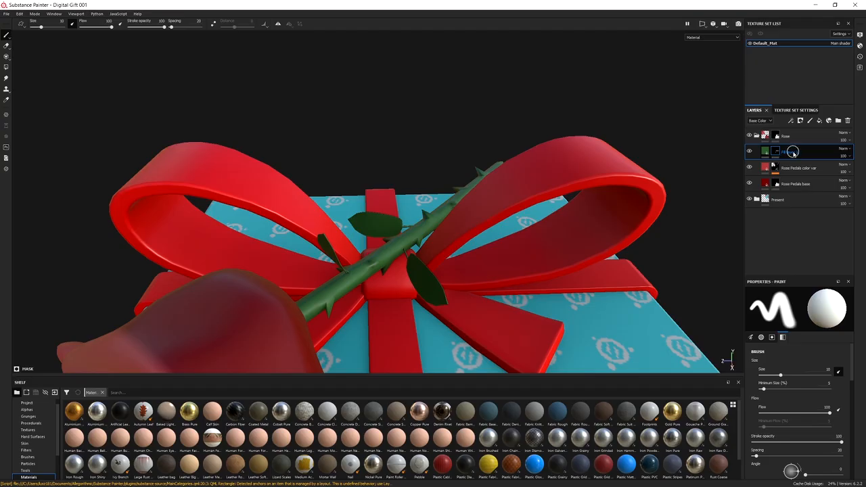
pyautogui.doubleClick(793, 152)
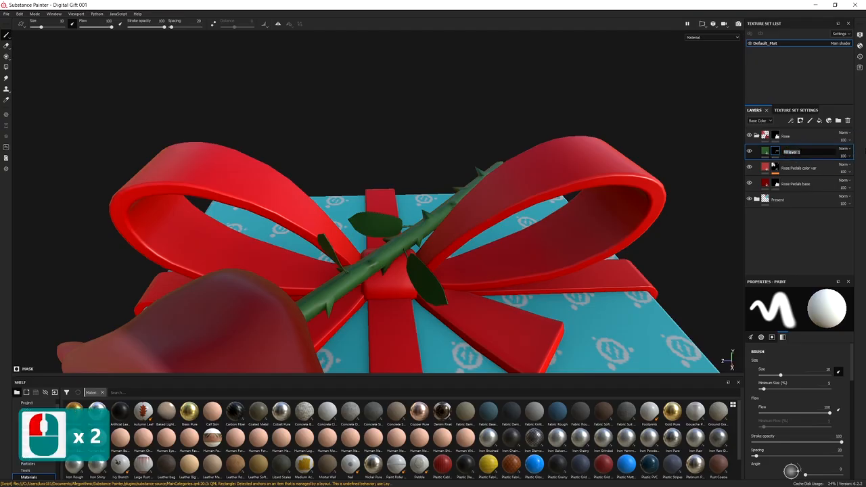
pyautogui.write('Stem')
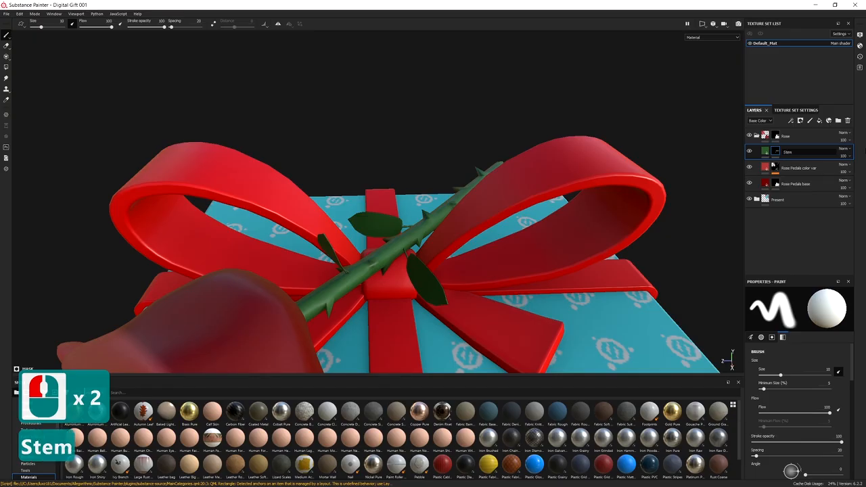
pyautogui.write(' base')
pyautogui.press('Return')
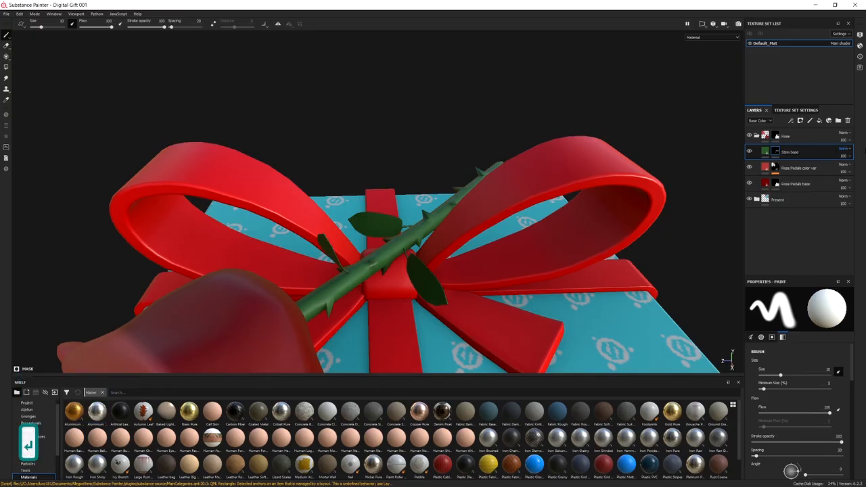
# Step: Add a new fill layer above Stem base in the Rose folder and give it a black mask
pyautogui.click(819, 121)
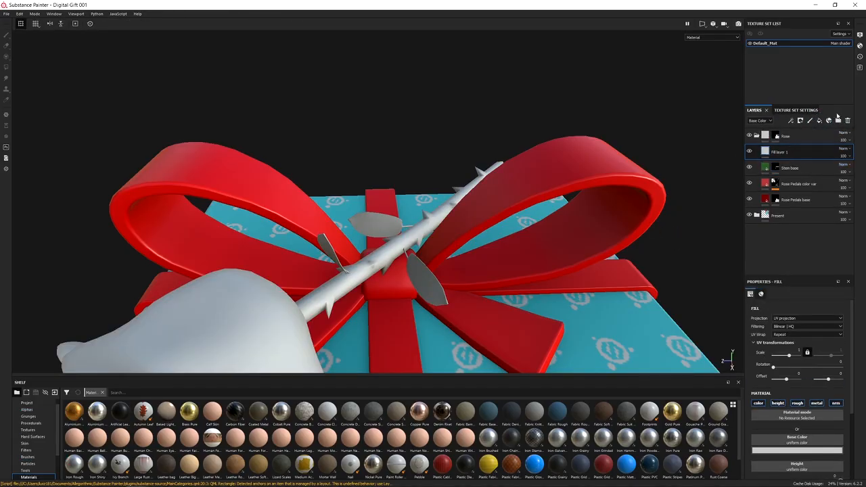
pyautogui.click(800, 120)
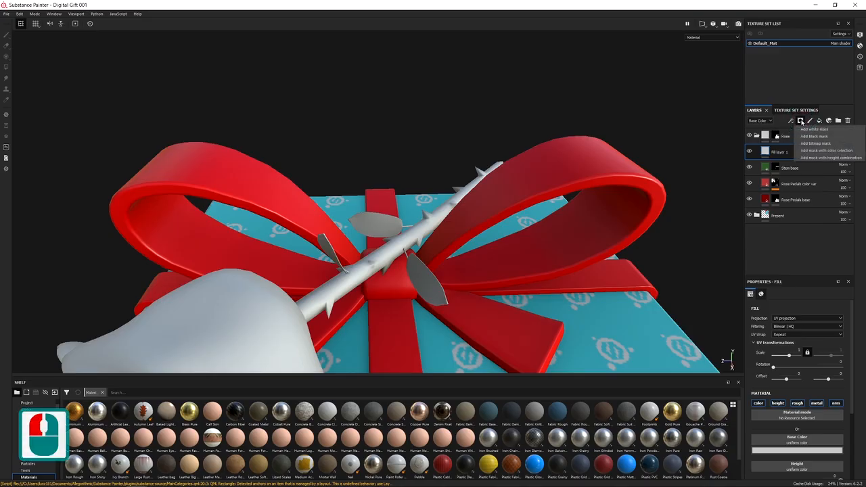
pyautogui.click(815, 137)
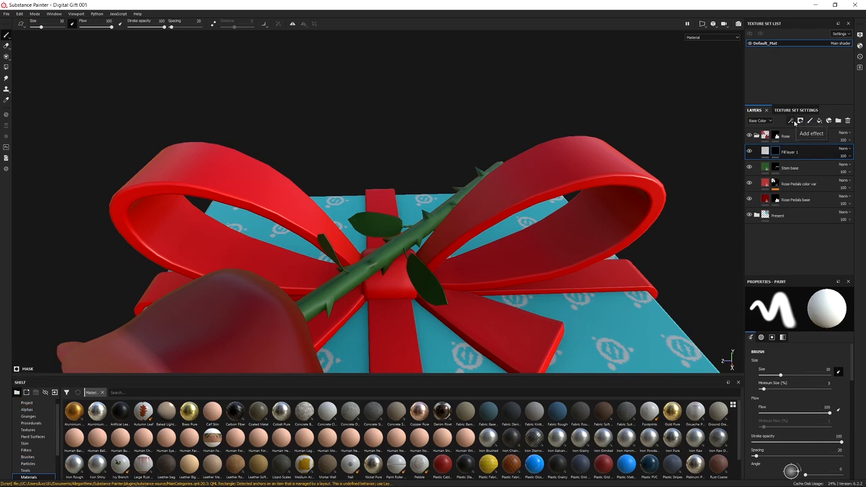
# Step: Add a generator to the new fill layer's mask and assign Ambient Occlusion to it
pyautogui.click(792, 121)
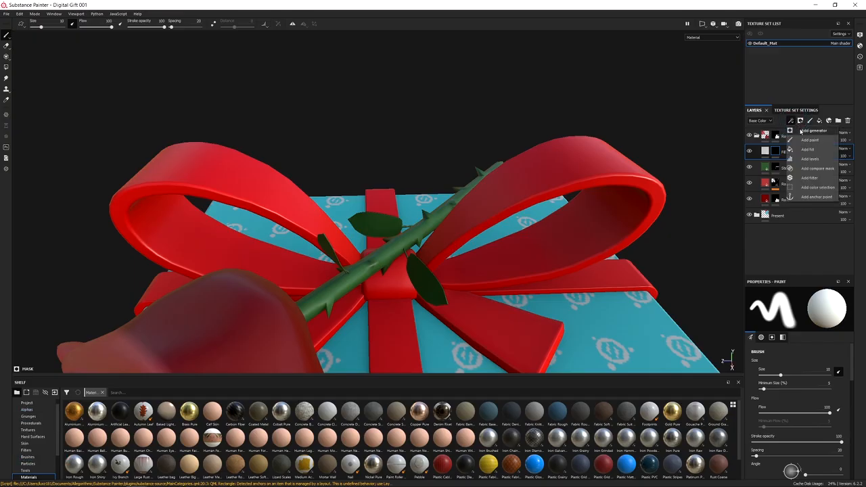
pyautogui.click(800, 130)
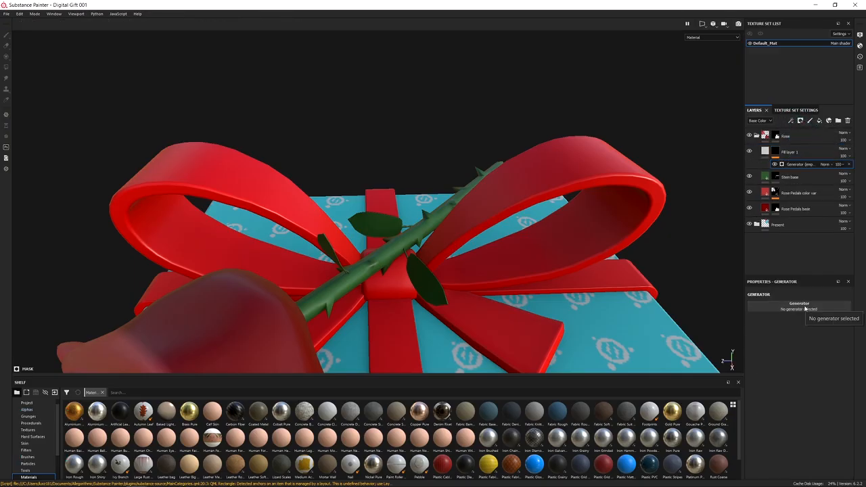
pyautogui.click(801, 304)
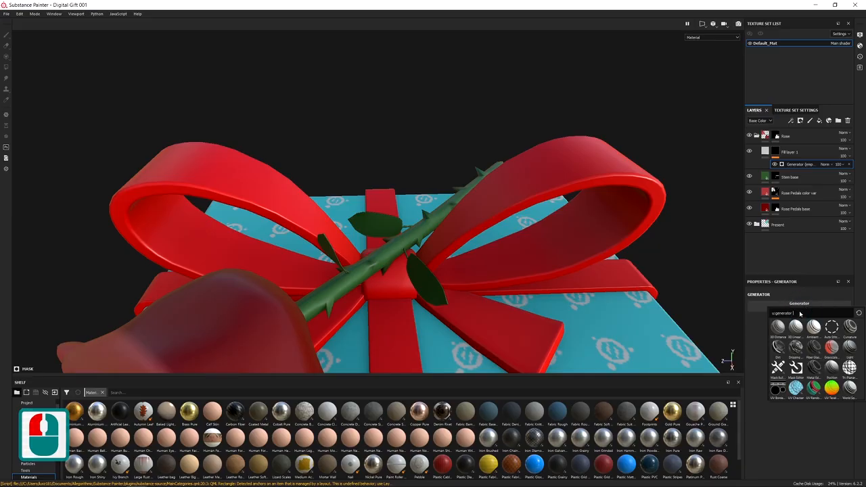
pyautogui.write('ambi')
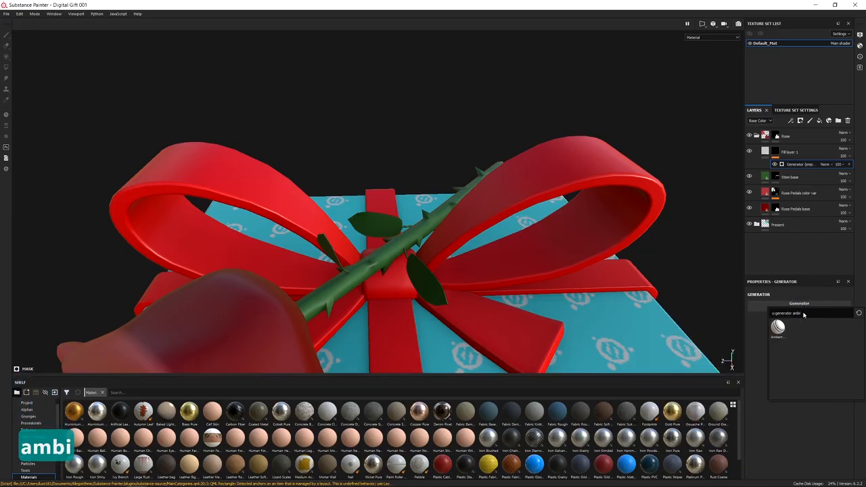
pyautogui.moveTo(779, 327)
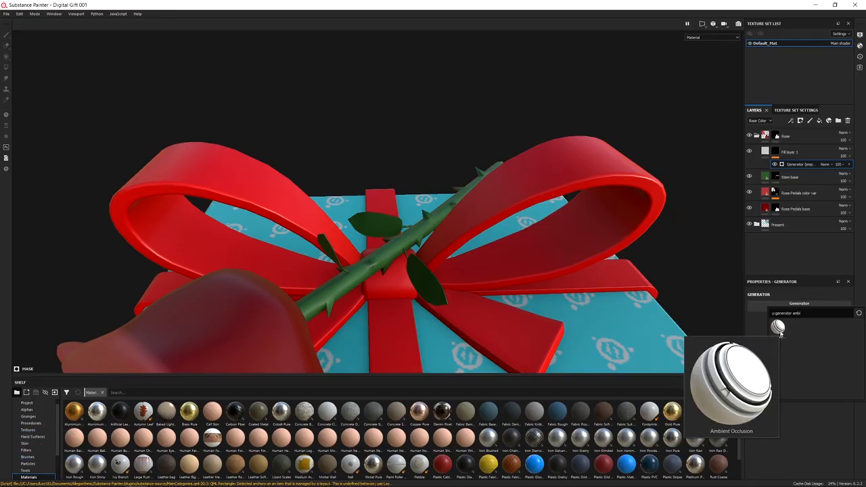
pyautogui.click(778, 328)
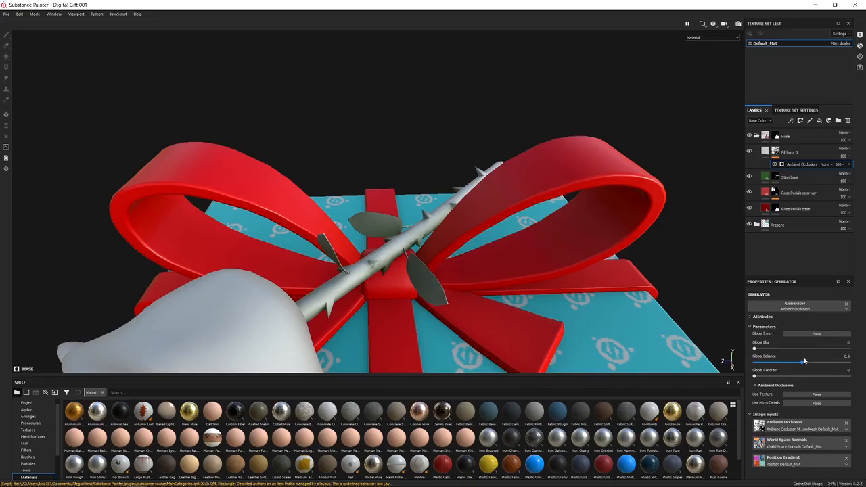
# Step: Set the Ambient Occlusion generator's Global Balance to 0.31
pyautogui.moveTo(803, 363); pyautogui.dragTo(773, 363)
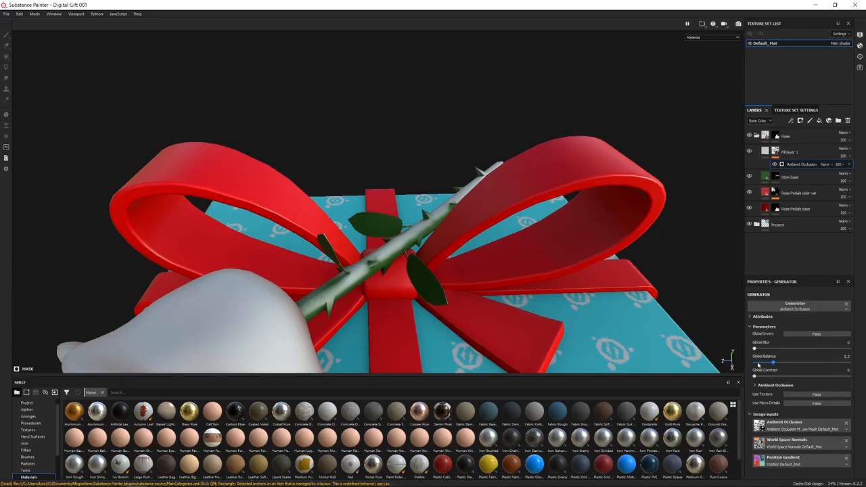
pyautogui.moveTo(774, 364); pyautogui.dragTo(779, 363)
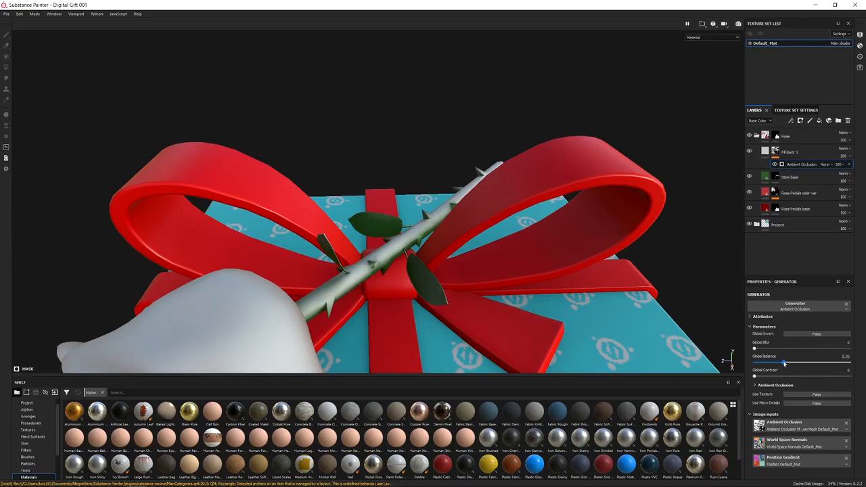
pyautogui.click(784, 363)
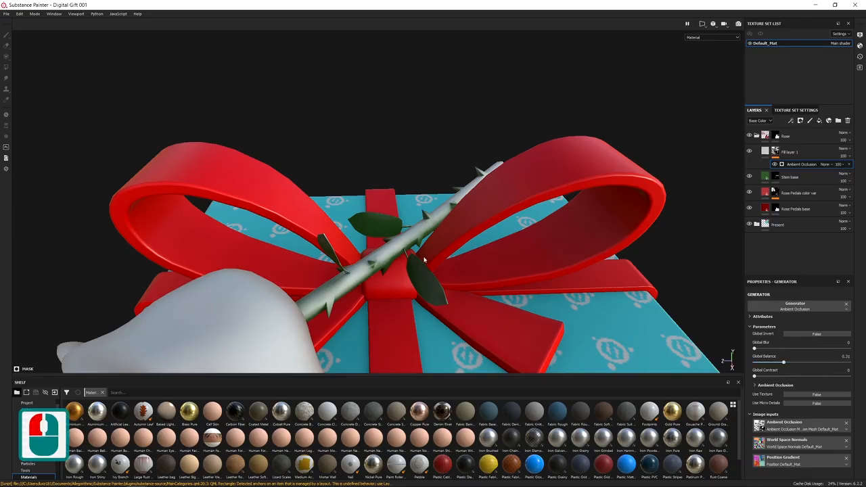
# Step: Add a paint effect above the Ambient Occlusion generator in the new fill layer's mask
pyautogui.keyDown('alt'); pyautogui.moveTo(424, 258); pyautogui.dragTo(402, 271); pyautogui.keyUp('alt')
pyautogui.keyDown('alt'); pyautogui.moveTo(384, 226); pyautogui.dragTo(396, 249, button='middle'); pyautogui.keyUp('alt')
pyautogui.keyDown('alt'); pyautogui.moveTo(396, 248); pyautogui.dragTo(436, 167); pyautogui.keyUp('alt')
pyautogui.keyDown('alt'); pyautogui.moveTo(355, 258); pyautogui.dragTo(284, 196, button='right'); pyautogui.keyUp('alt')
pyautogui.keyDown('alt'); pyautogui.moveTo(284, 195); pyautogui.dragTo(381, 230); pyautogui.keyUp('alt')
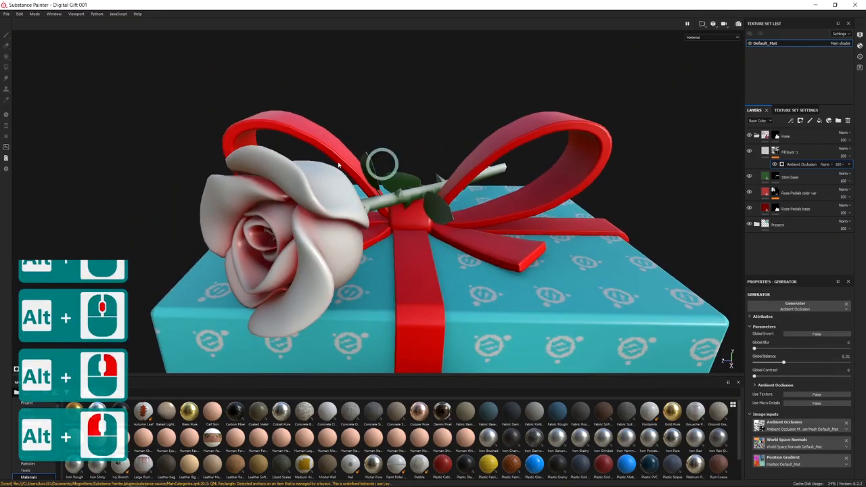
pyautogui.keyDown('alt'); pyautogui.moveTo(305, 221); pyautogui.dragTo(247, 200); pyautogui.keyUp('alt')
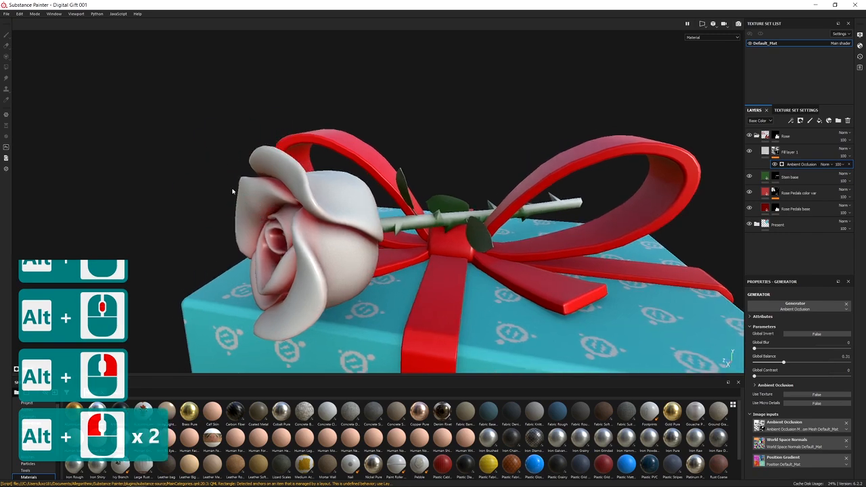
pyautogui.keyDown('alt'); pyautogui.moveTo(359, 241); pyautogui.dragTo(405, 210); pyautogui.keyUp('alt')
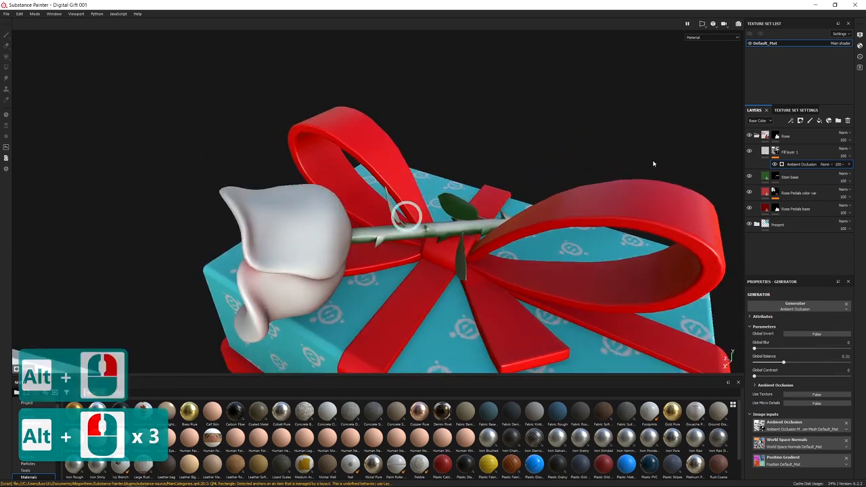
pyautogui.click(789, 122)
pyautogui.click(800, 139)
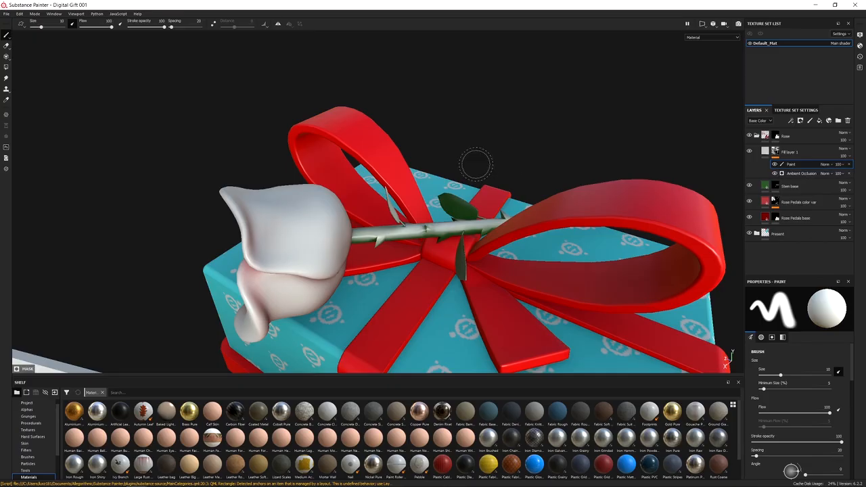
# Step: Mask the new fill layer off all the rose petals using Polygon Fill in mesh mode with color 0, and return to the Paint tool
pyautogui.press('4')
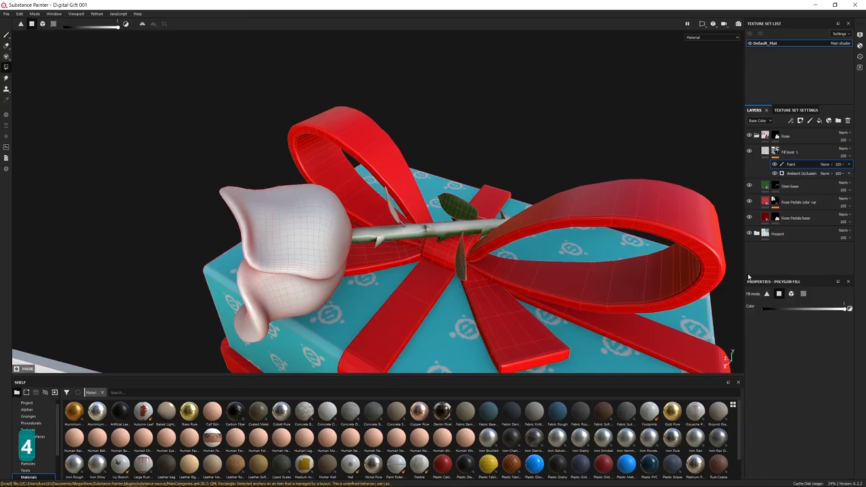
pyautogui.click(790, 294)
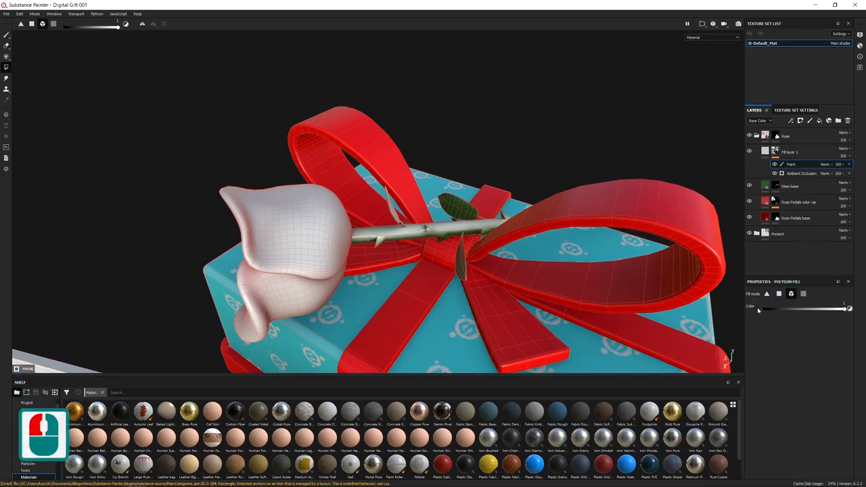
pyautogui.moveTo(841, 312); pyautogui.dragTo(850, 310)
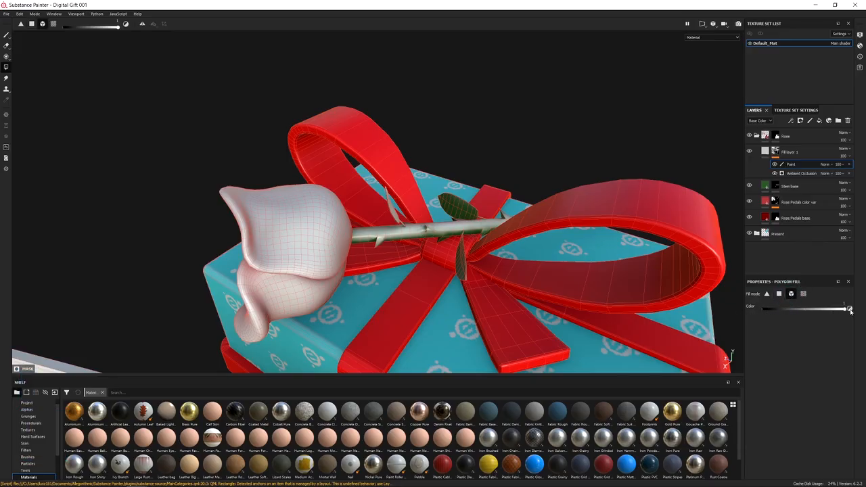
pyautogui.click(850, 311)
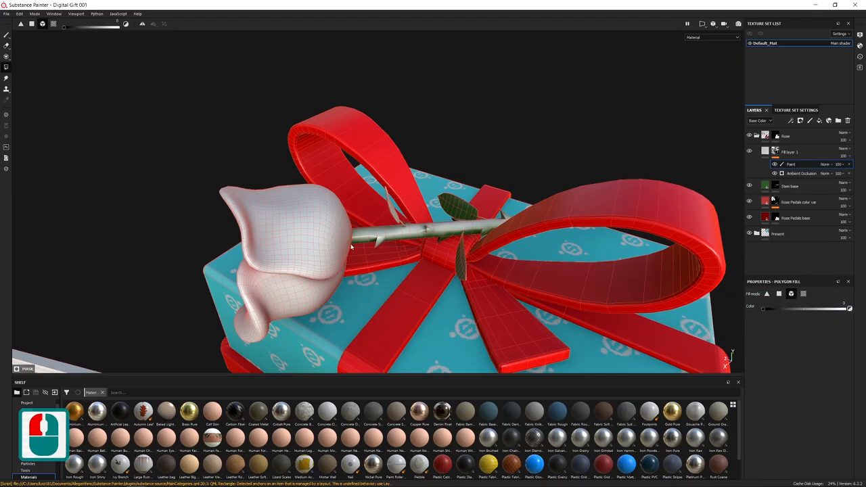
pyautogui.keyDown('alt'); pyautogui.moveTo(351, 247); pyautogui.dragTo(495, 230); pyautogui.keyUp('alt')
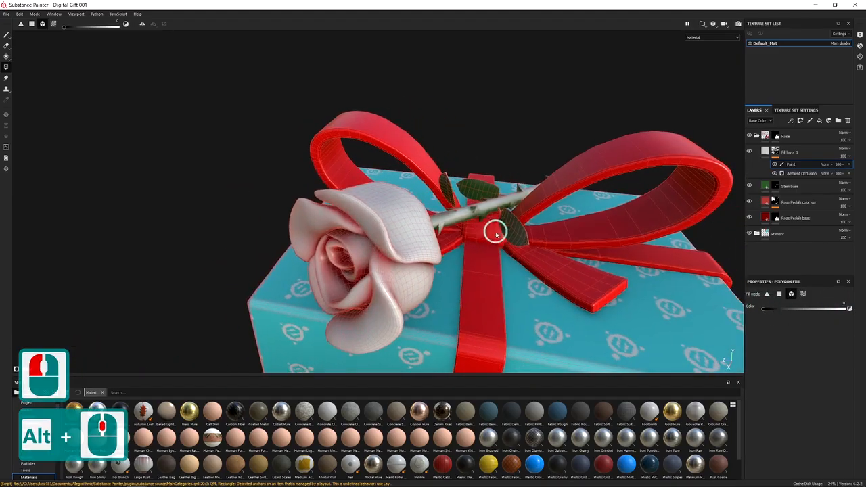
pyautogui.click(407, 228)
pyautogui.click(389, 291)
pyautogui.keyDown('alt'); pyautogui.moveTo(392, 293); pyautogui.dragTo(472, 256); pyautogui.keyUp('alt')
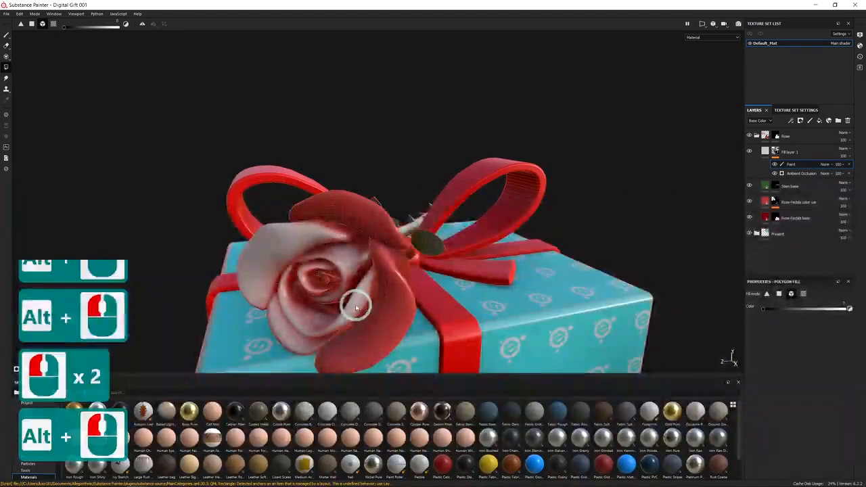
pyautogui.click(356, 307)
pyautogui.click(377, 304)
pyautogui.click(342, 264)
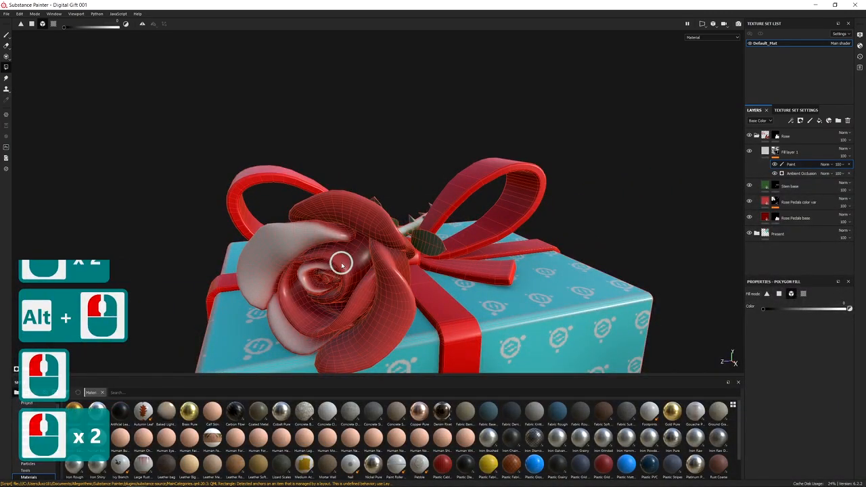
pyautogui.click(334, 277)
pyautogui.click(331, 276)
pyautogui.keyDown('alt'); pyautogui.moveTo(330, 277); pyautogui.dragTo(442, 238); pyautogui.keyUp('alt')
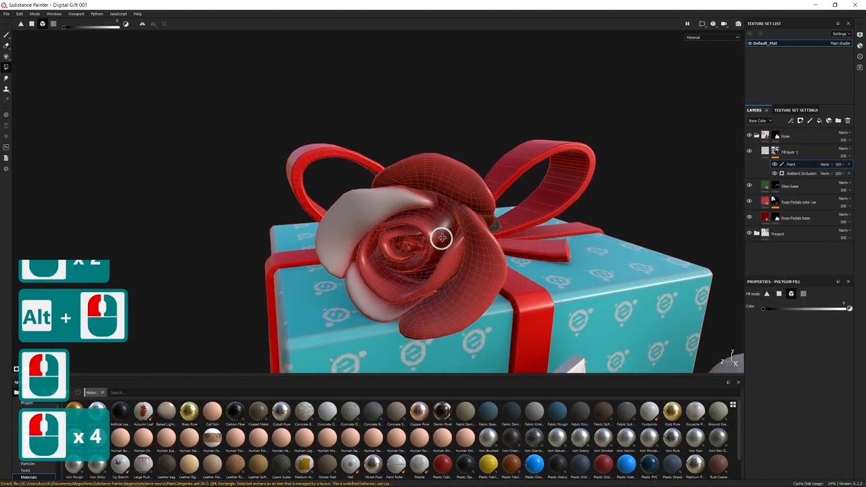
pyautogui.keyDown('alt'); pyautogui.moveTo(441, 237); pyautogui.dragTo(436, 238, button='middle'); pyautogui.keyUp('alt')
pyautogui.keyDown('alt'); pyautogui.moveTo(437, 237); pyautogui.dragTo(450, 242); pyautogui.keyUp('alt')
pyautogui.click(410, 245)
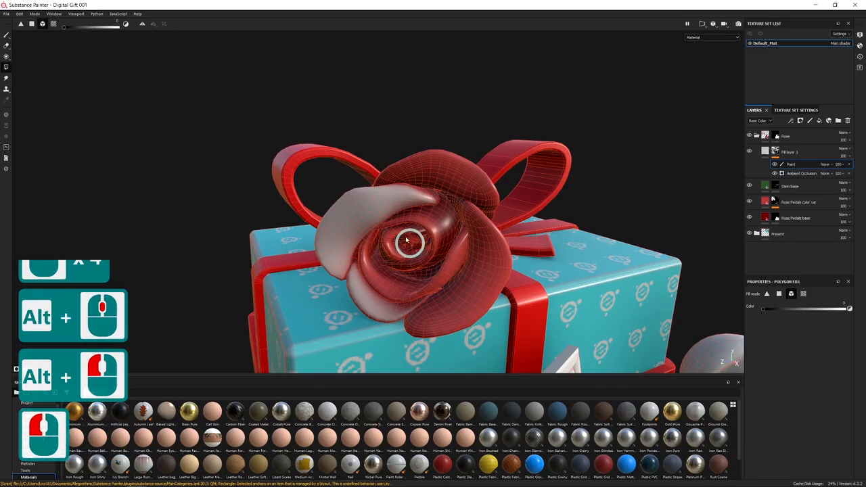
pyautogui.click(376, 201)
pyautogui.click(373, 301)
pyautogui.keyDown('alt'); pyautogui.moveTo(375, 301); pyautogui.dragTo(451, 276); pyautogui.keyUp('alt')
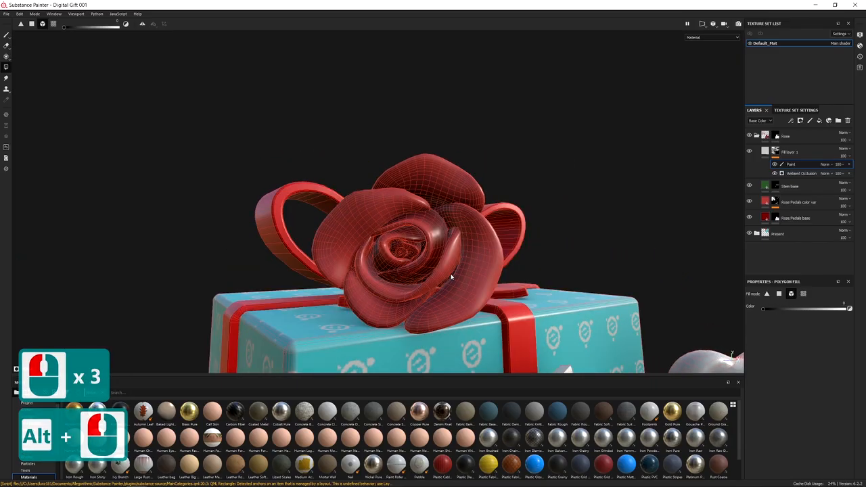
pyautogui.moveTo(455, 229)
pyautogui.keyDown('alt'); pyautogui.mouseDown()
pyautogui.moveTo(432, 207)
pyautogui.moveTo(408, 205)
pyautogui.moveTo(464, 259)
pyautogui.moveTo(561, 258)
pyautogui.moveTo(487, 284)
pyautogui.moveTo(365, 349)
pyautogui.mouseUp(); pyautogui.keyUp('alt')
pyautogui.press('1')
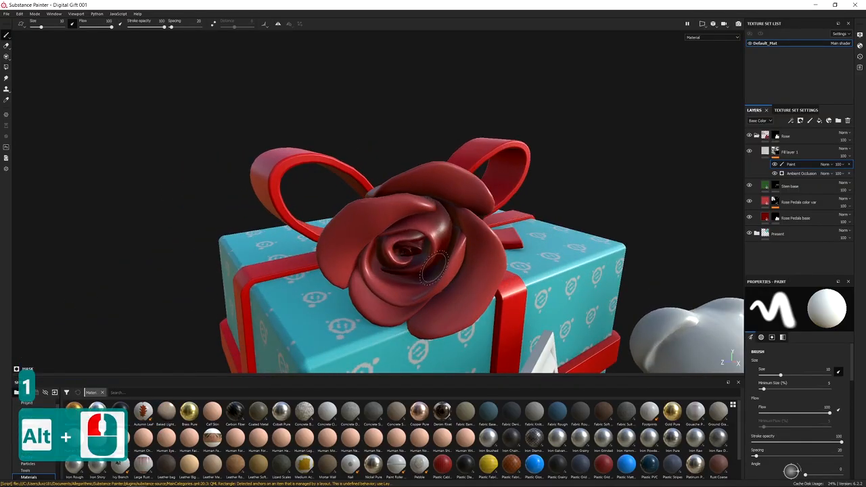
pyautogui.keyDown('alt'); pyautogui.moveTo(414, 229); pyautogui.dragTo(436, 318); pyautogui.keyUp('alt')
pyautogui.keyDown('alt'); pyautogui.click(438, 316); pyautogui.keyUp('alt')
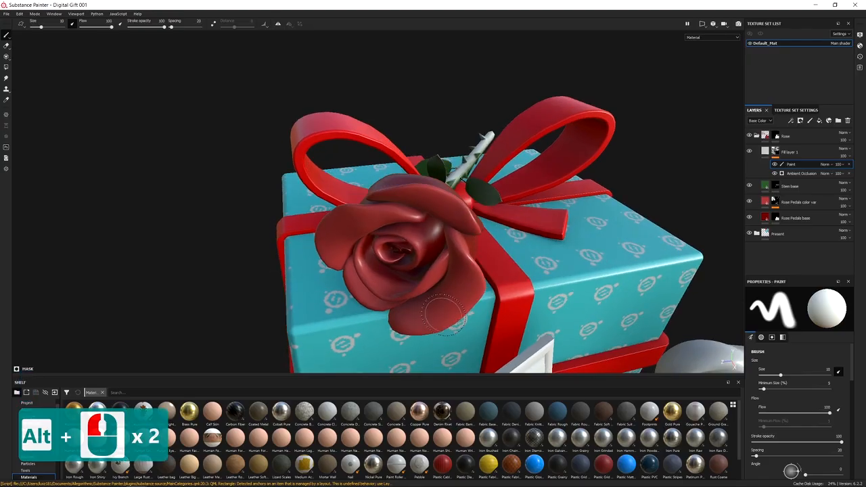
# Step: Set the base color of Fill layer 1 to a yellow-green of about R 0.156, G 0.305, B 0.014
pyautogui.keyDown('alt'); pyautogui.moveTo(561, 190); pyautogui.dragTo(392, 267); pyautogui.keyUp('alt')
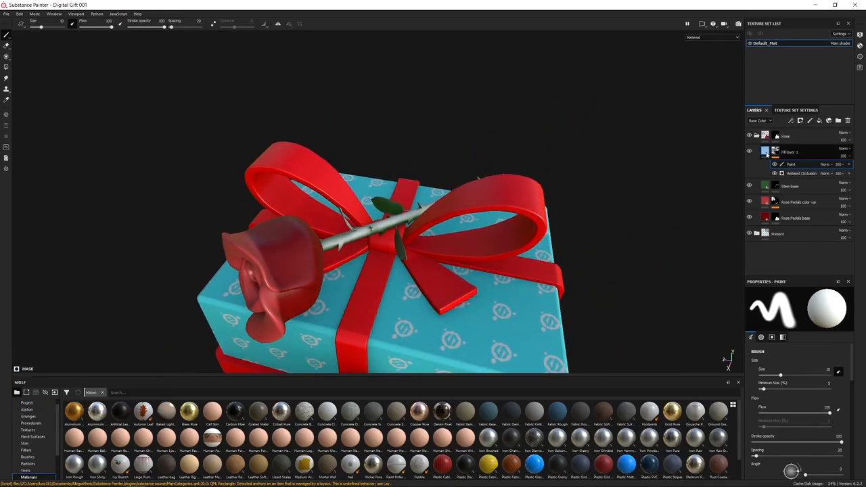
pyautogui.moveTo(767, 155)
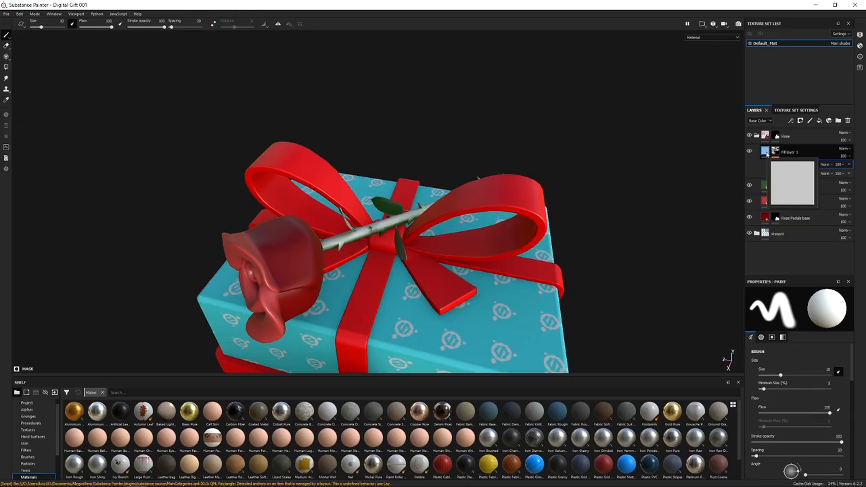
pyautogui.click(767, 152)
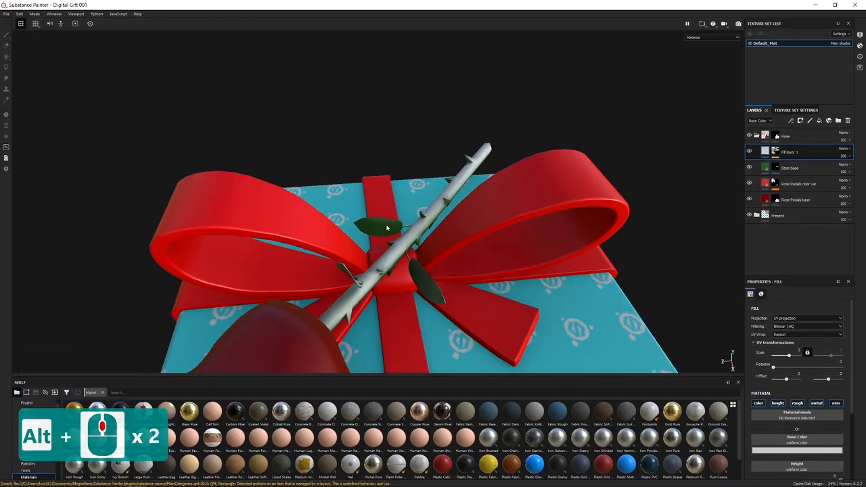
pyautogui.keyDown('alt'); pyautogui.moveTo(379, 296); pyautogui.dragTo(379, 257); pyautogui.keyUp('alt')
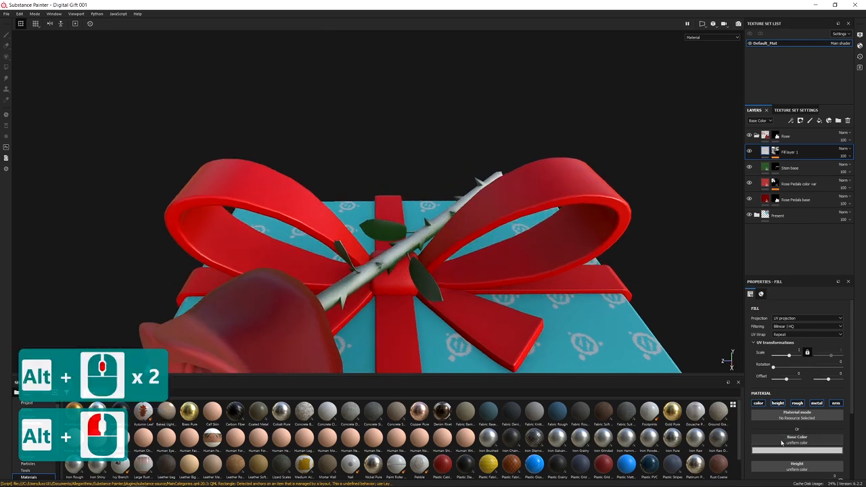
pyautogui.click(800, 451)
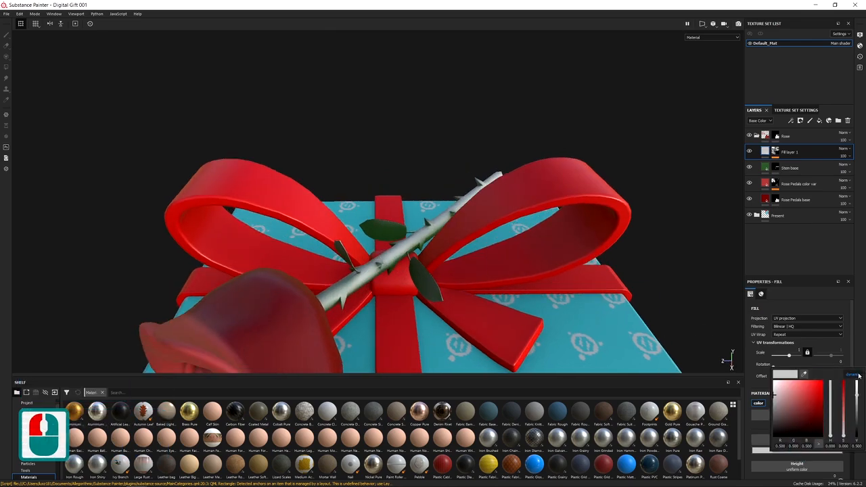
pyautogui.click(829, 423)
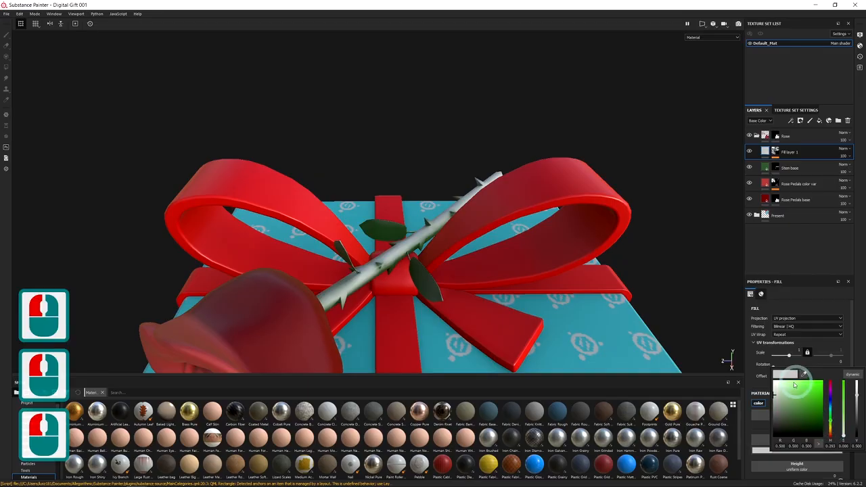
pyautogui.click(785, 403)
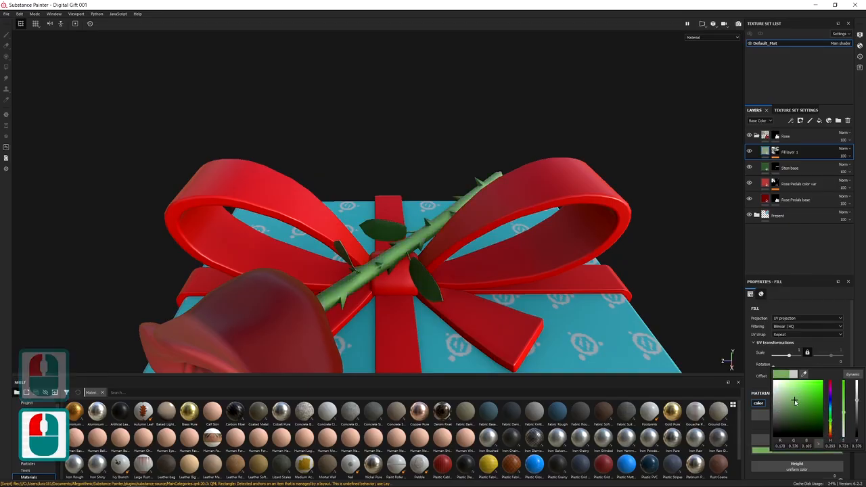
pyautogui.click(796, 401)
pyautogui.click(809, 401)
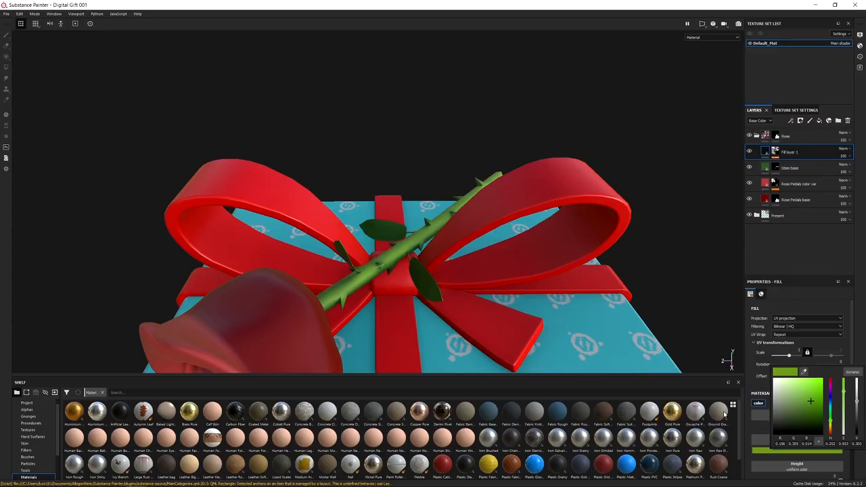
pyautogui.click(469, 271)
# Step: Rename Fill layer 1 in the Rose folder as "Stem color var"
pyautogui.keyDown('alt'); pyautogui.moveTo(449, 257); pyautogui.dragTo(456, 291); pyautogui.keyUp('alt')
pyautogui.keyDown('alt'); pyautogui.moveTo(456, 292); pyautogui.dragTo(426, 251, button='middle'); pyautogui.keyUp('alt')
pyautogui.keyDown('alt'); pyautogui.moveTo(427, 251); pyautogui.dragTo(253, 139, button='right'); pyautogui.keyUp('alt')
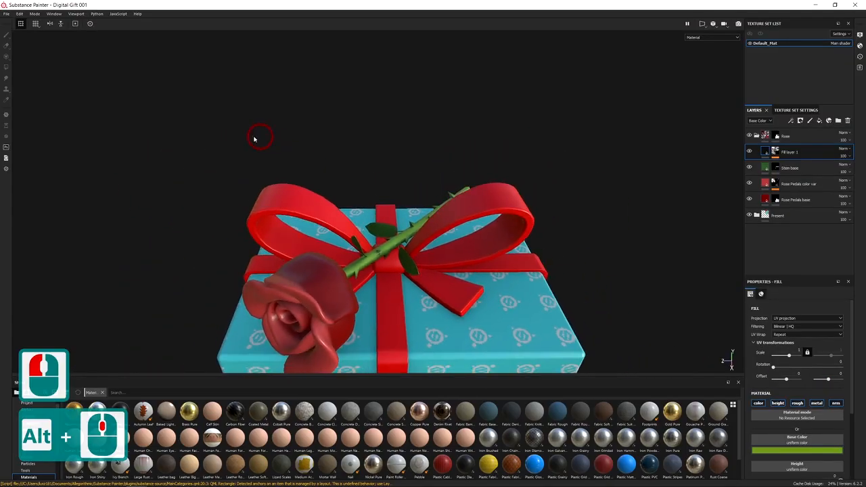
pyautogui.keyDown('alt'); pyautogui.moveTo(399, 223); pyautogui.dragTo(289, 269); pyautogui.keyUp('alt')
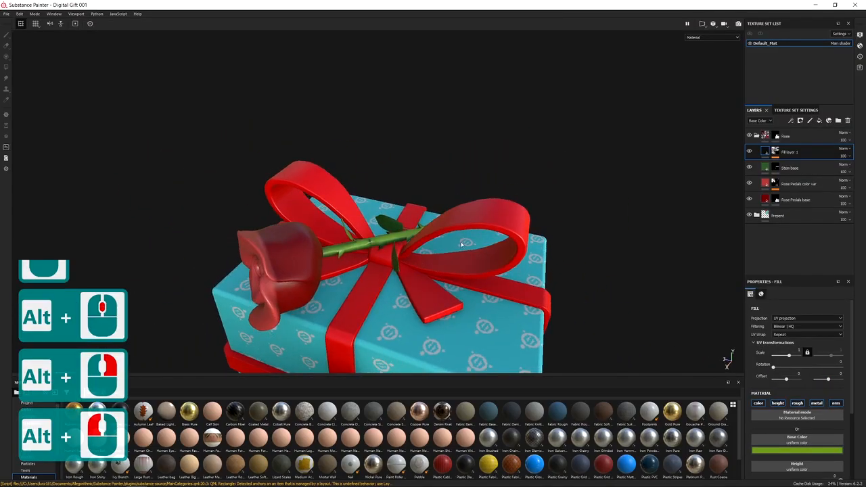
pyautogui.keyDown('alt'); pyautogui.moveTo(462, 243); pyautogui.dragTo(387, 324); pyautogui.keyUp('alt')
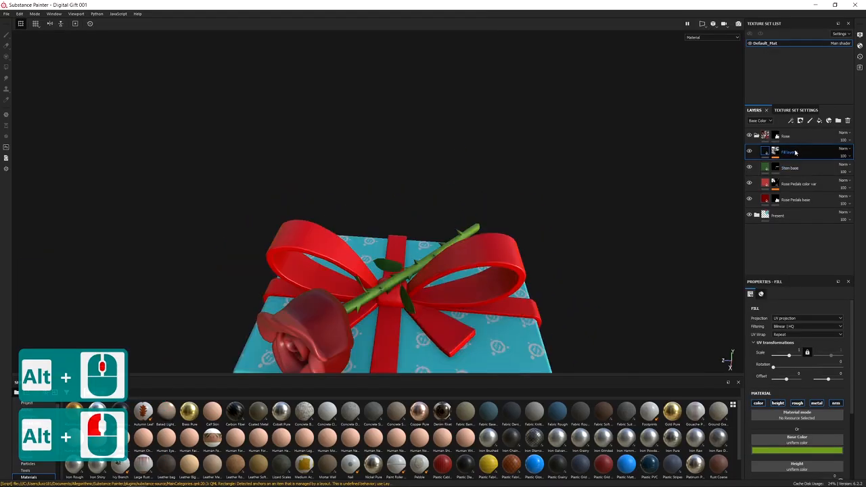
pyautogui.doubleClick(795, 152)
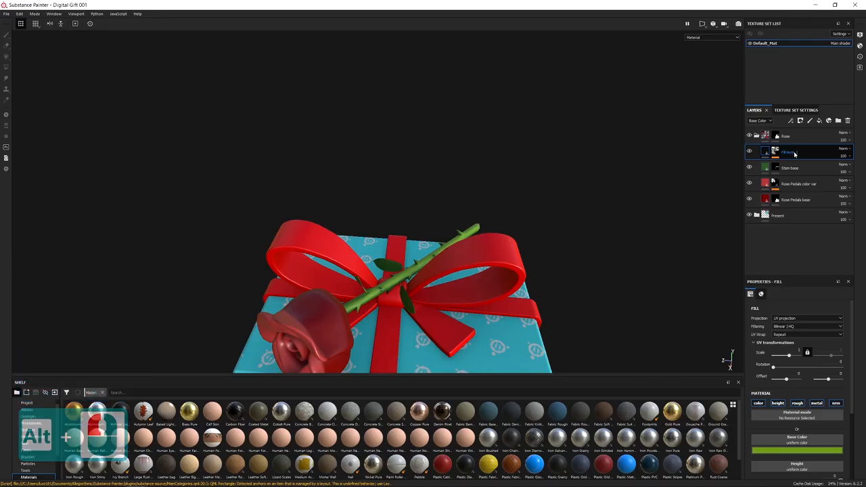
pyautogui.write('Stem ')
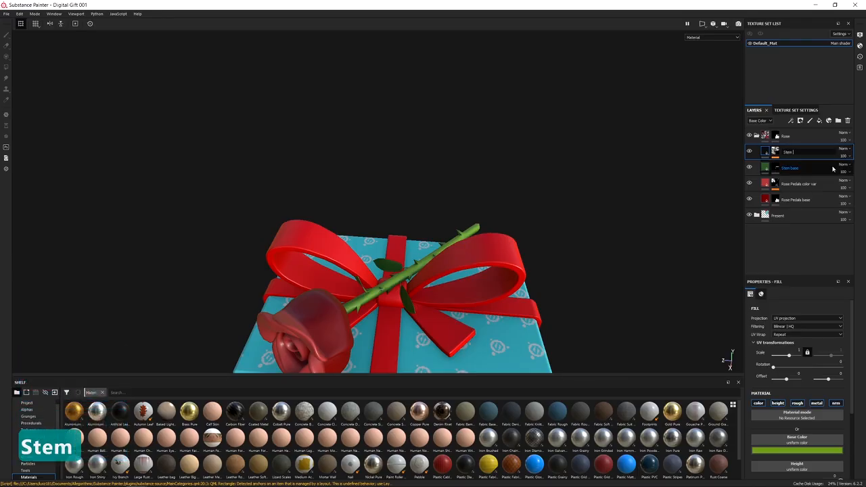
pyautogui.write('color var')
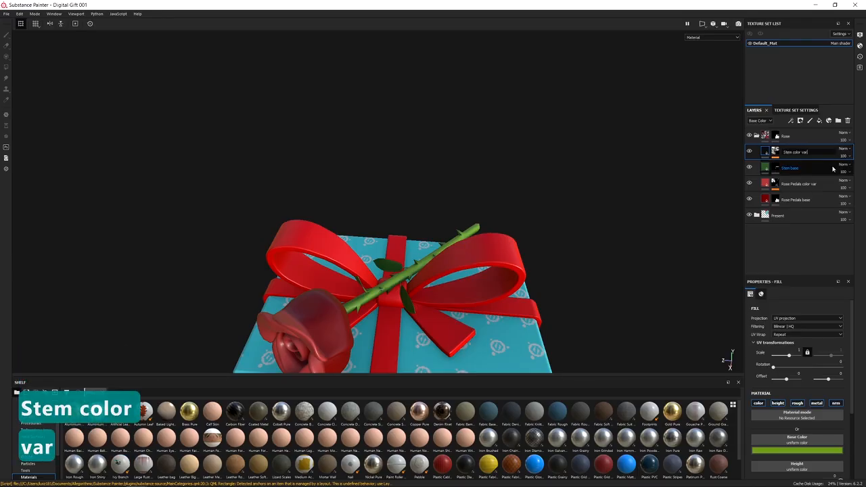
pyautogui.press('Return')
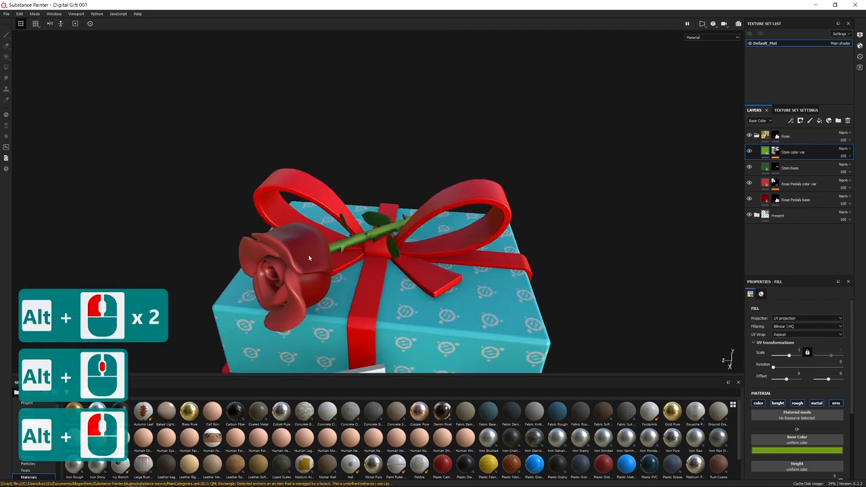
# Step: Try a dark violet base color with a hue of about 0.713 on the Rose Pedals base layer
pyautogui.keyDown('alt'); pyautogui.moveTo(309, 257); pyautogui.dragTo(390, 234); pyautogui.keyUp('alt')
pyautogui.keyDown('alt'); pyautogui.moveTo(390, 234); pyautogui.dragTo(420, 223, button='middle'); pyautogui.keyUp('alt')
pyautogui.keyDown('alt'); pyautogui.moveTo(414, 223); pyautogui.dragTo(422, 272); pyautogui.keyUp('alt')
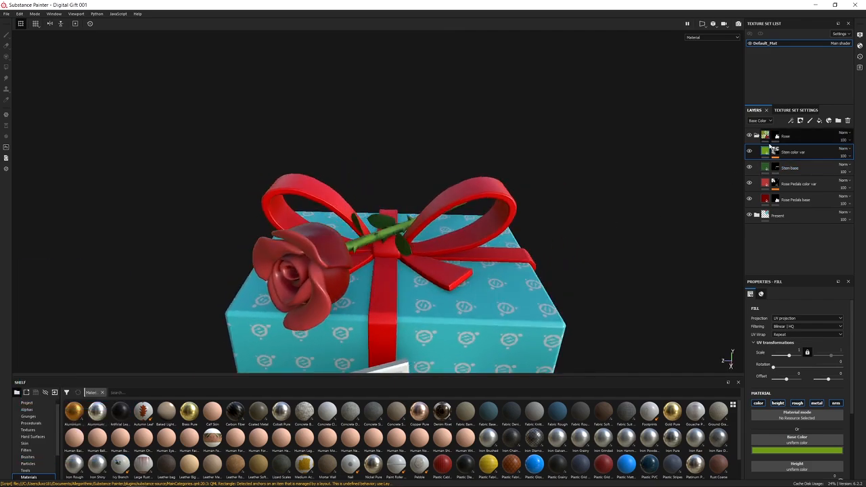
pyautogui.moveTo(766, 198)
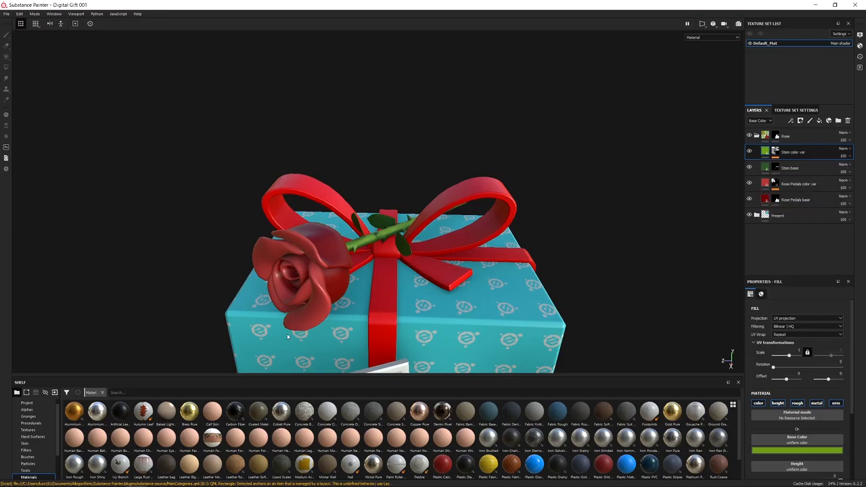
pyautogui.click(764, 199)
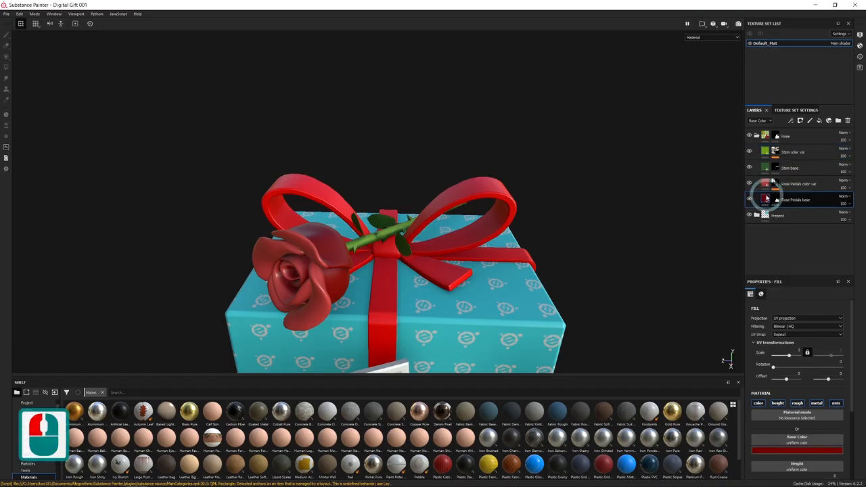
pyautogui.click(787, 449)
pyautogui.moveTo(830, 420); pyautogui.dragTo(830, 398)
pyautogui.click(830, 397)
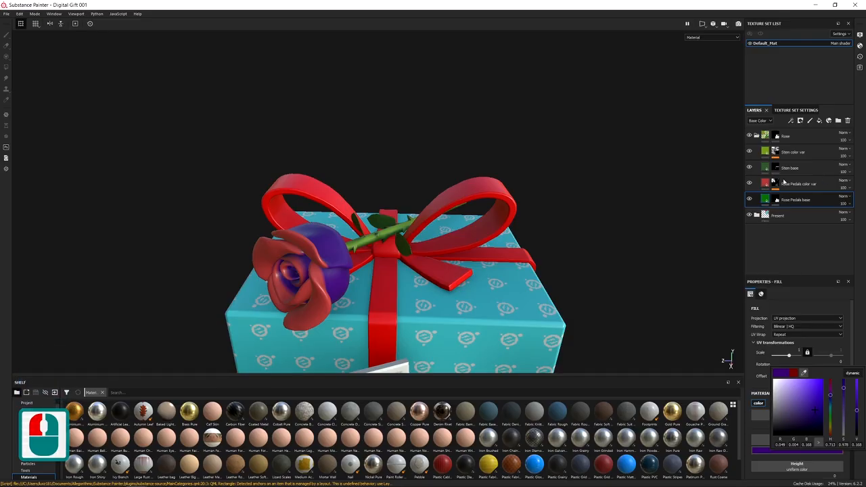
# Step: Try a purple base color with a hue of about 0.754 on the Rose Pedals color var layer
pyautogui.click(764, 186)
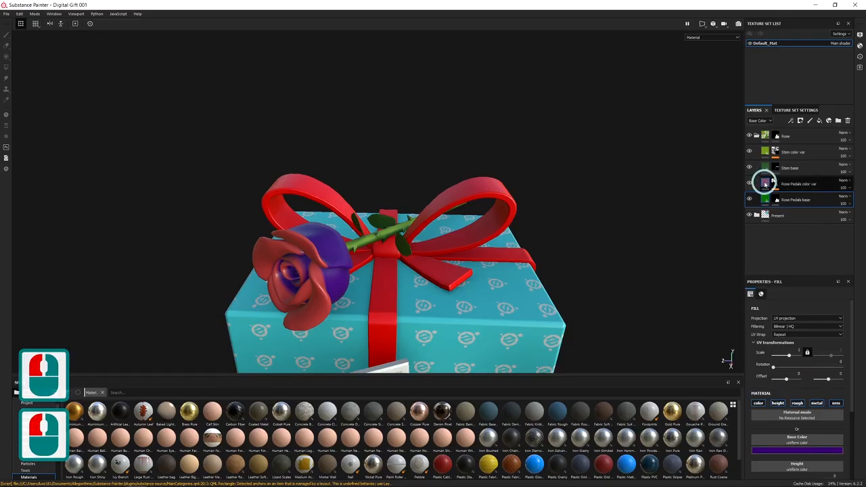
pyautogui.click(781, 452)
pyautogui.click(829, 391)
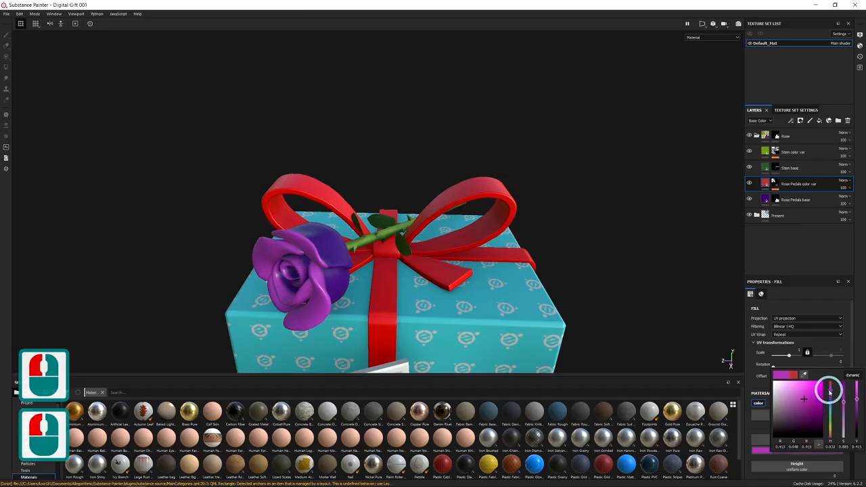
pyautogui.moveTo(829, 391); pyautogui.dragTo(830, 394)
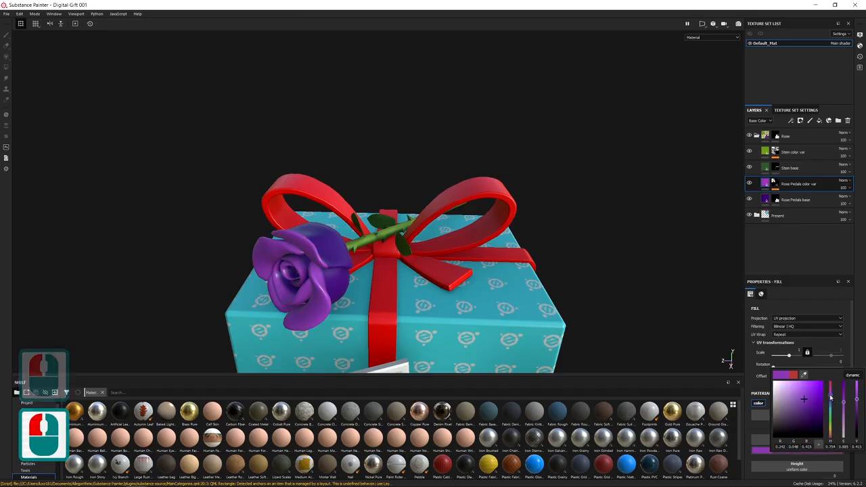
# Step: Examine the recolored rose on the gift box from several angles and distances
pyautogui.keyDown('alt'); pyautogui.moveTo(432, 295); pyautogui.dragTo(345, 297); pyautogui.keyUp('alt')
pyautogui.keyDown('alt'); pyautogui.moveTo(467, 329); pyautogui.dragTo(471, 293, button='middle'); pyautogui.keyUp('alt')
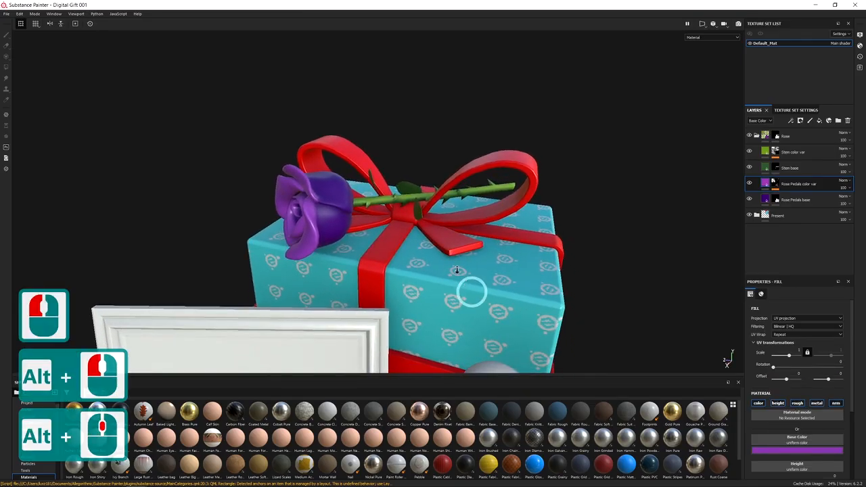
pyautogui.keyDown('alt'); pyautogui.moveTo(472, 294); pyautogui.dragTo(359, 190, button='right'); pyautogui.keyUp('alt')
pyautogui.keyDown('alt'); pyautogui.moveTo(483, 250); pyautogui.dragTo(409, 227); pyautogui.keyUp('alt')
pyautogui.keyDown('alt'); pyautogui.moveTo(365, 196); pyautogui.dragTo(381, 205, button='middle'); pyautogui.keyUp('alt')
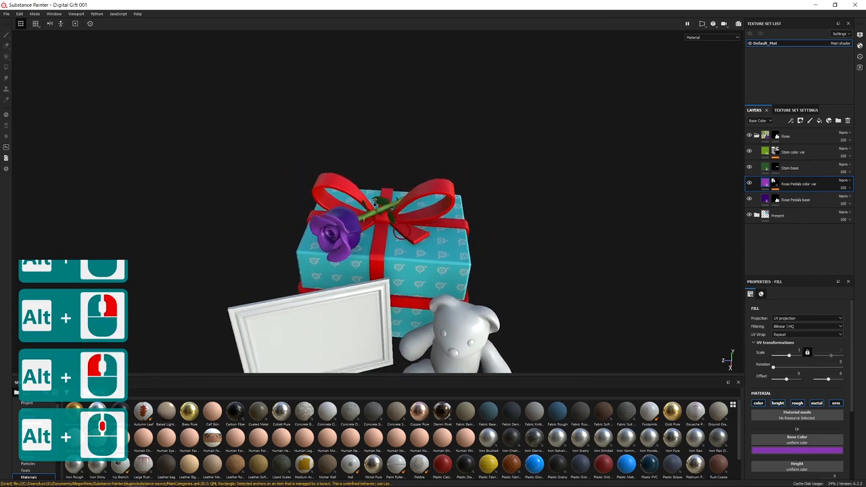
pyautogui.keyDown('alt'); pyautogui.moveTo(382, 204); pyautogui.dragTo(407, 207, button='right'); pyautogui.keyUp('alt')
pyautogui.keyDown('alt'); pyautogui.moveTo(408, 207); pyautogui.dragTo(407, 205, button='middle'); pyautogui.keyUp('alt')
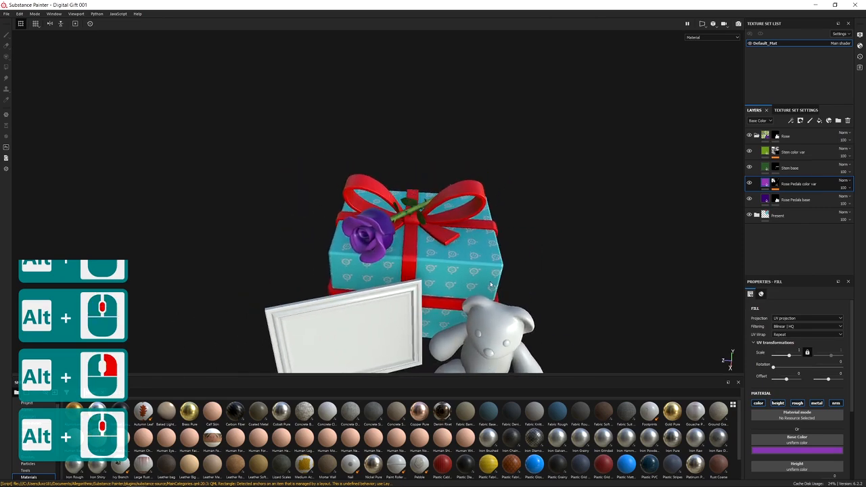
pyautogui.keyDown('alt'); pyautogui.moveTo(491, 285); pyautogui.dragTo(470, 263, button='middle'); pyautogui.keyUp('alt')
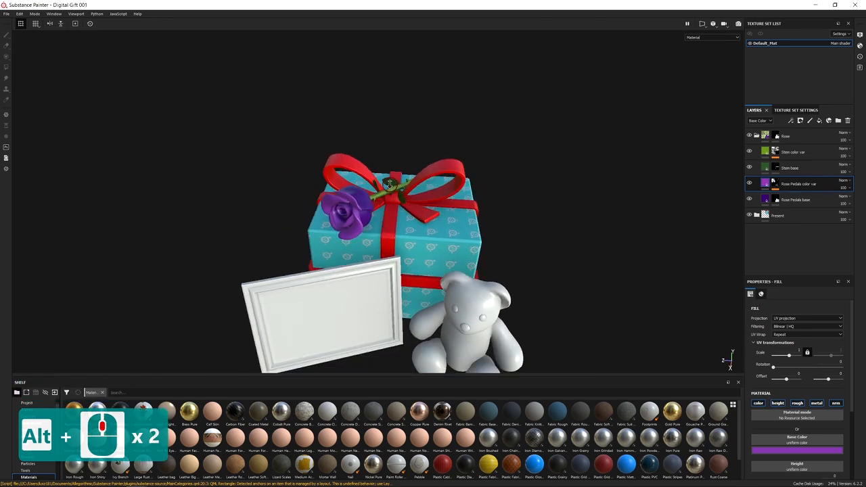
pyautogui.keyDown('alt'); pyautogui.moveTo(391, 188); pyautogui.dragTo(438, 259, button='right'); pyautogui.keyUp('alt')
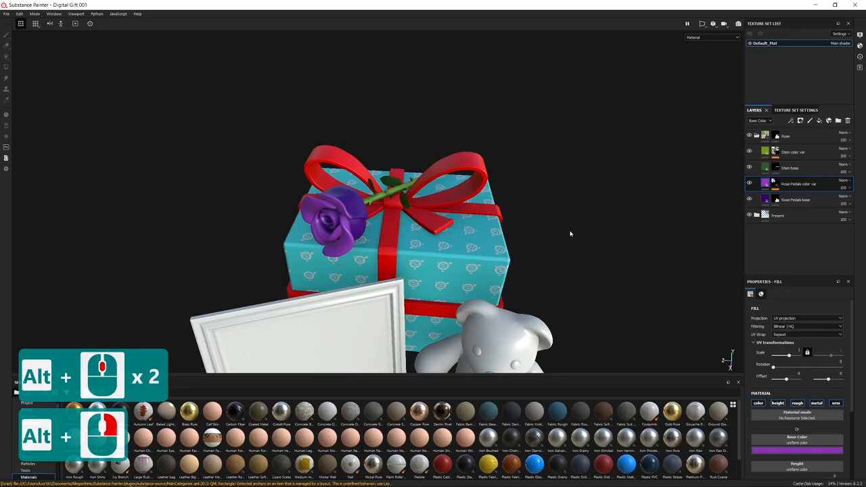
# Step: Undo the purple color changes on both rose petal layers
pyautogui.hotkey('ctrl', 'z')
pyautogui.hotkey('ctrl', 'z')
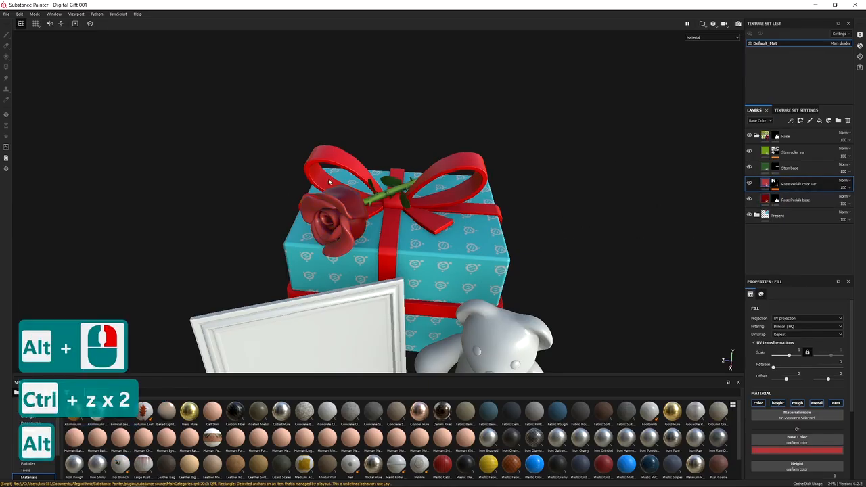
pyautogui.keyDown('alt'); pyautogui.moveTo(397, 217); pyautogui.dragTo(415, 247); pyautogui.keyUp('alt')
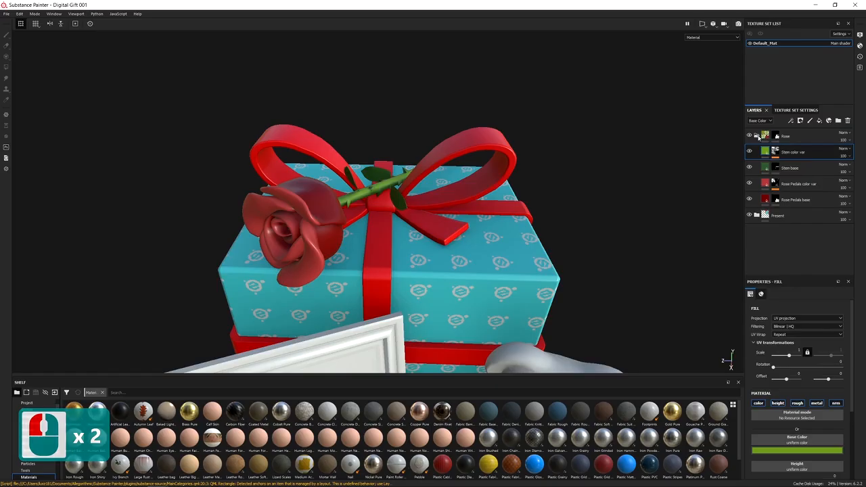
# Step: Collapse the Rose folder in the layer stack and select it
pyautogui.click(756, 136)
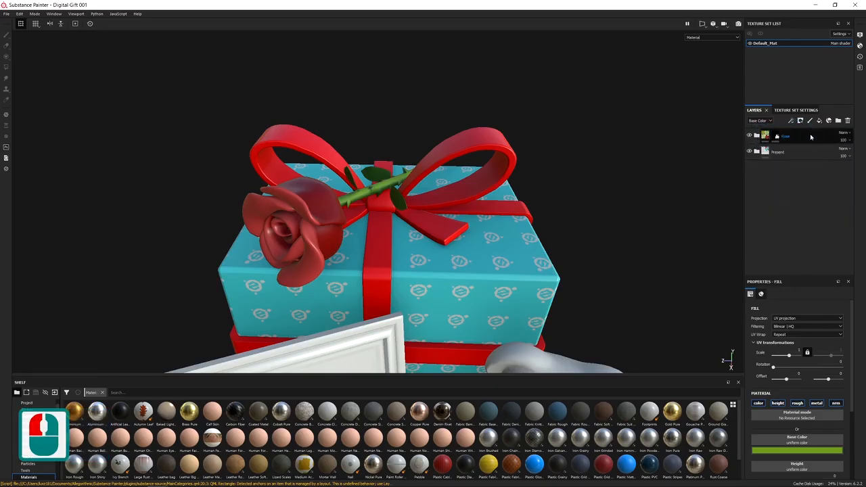
pyautogui.click(810, 137)
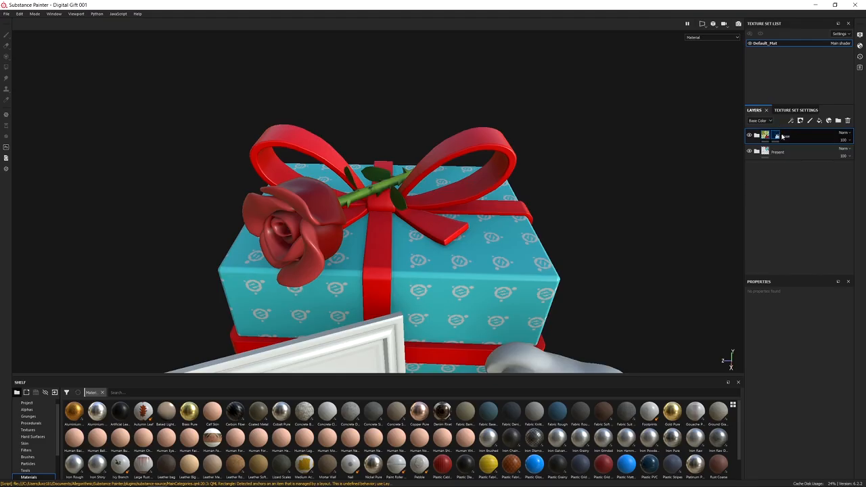
pyautogui.click(525, 295)
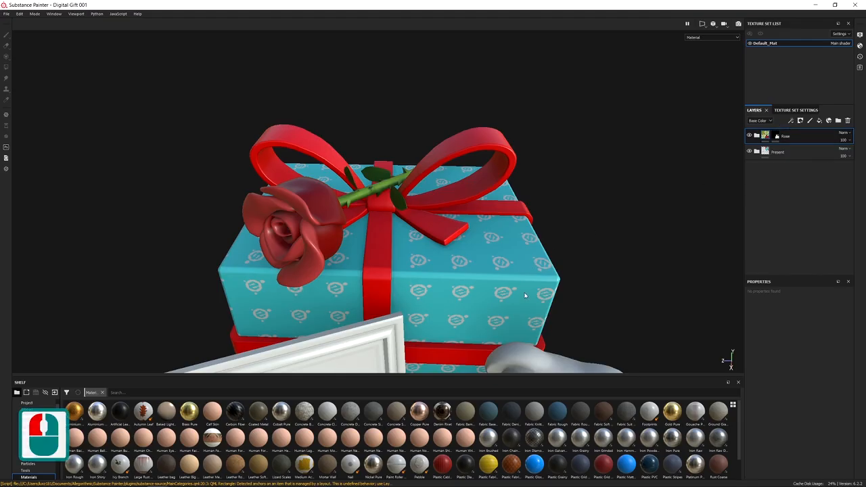
# Step: Bring the teddy bear into view and enlarge the shelf until all materials and preset categories are visible
pyautogui.keyDown('alt'); pyautogui.moveTo(524, 295); pyautogui.dragTo(401, 118, button='middle'); pyautogui.keyUp('alt')
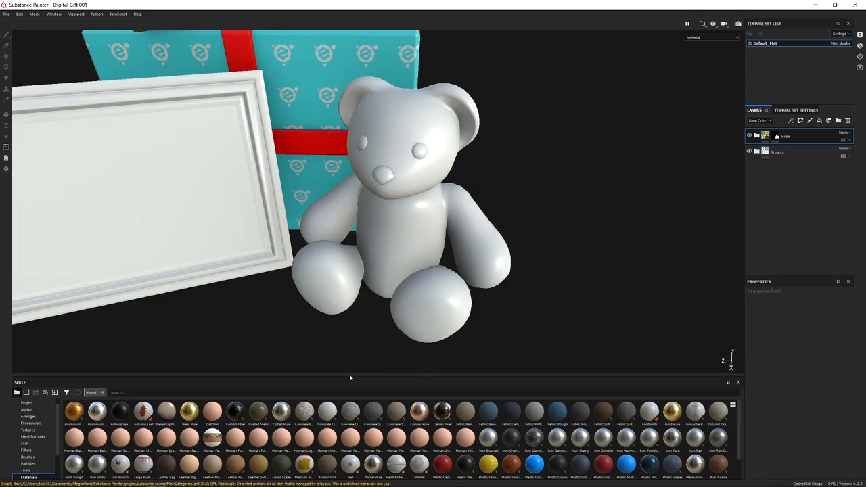
pyautogui.moveTo(351, 375); pyautogui.dragTo(350, 293)
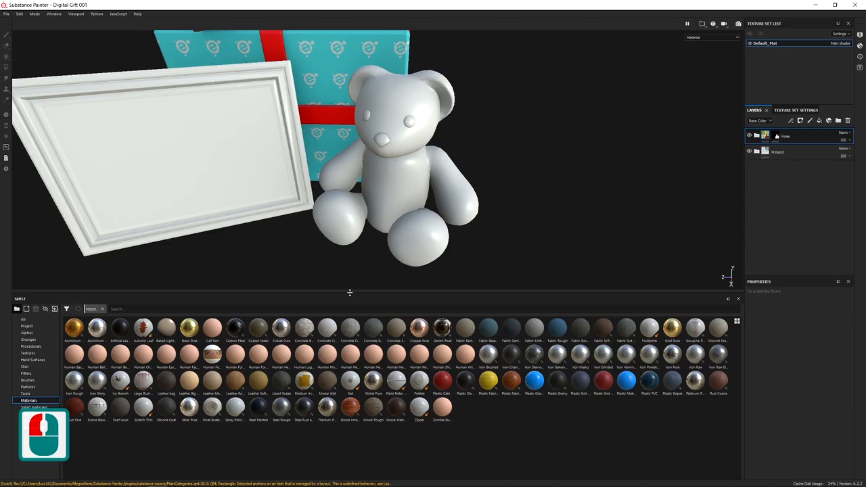
pyautogui.moveTo(349, 292); pyautogui.dragTo(350, 295)
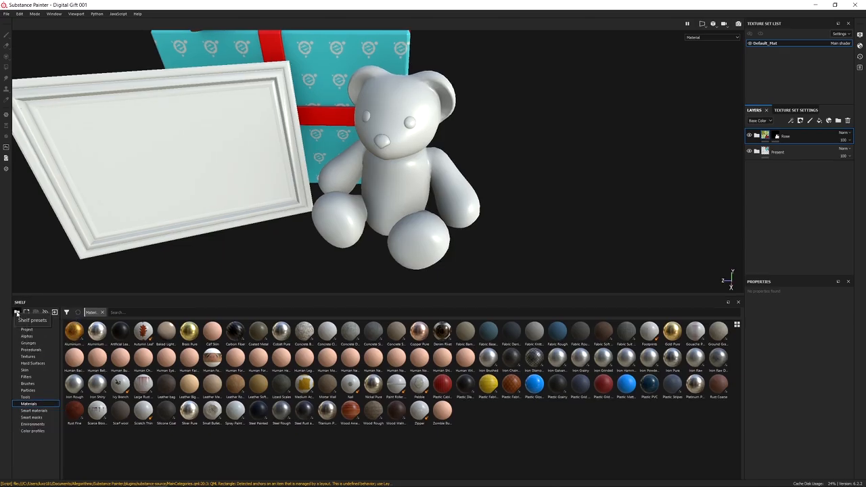
# Step: Filter the shelf's materials to the Fabric category
pyautogui.click(27, 404)
pyautogui.click(66, 312)
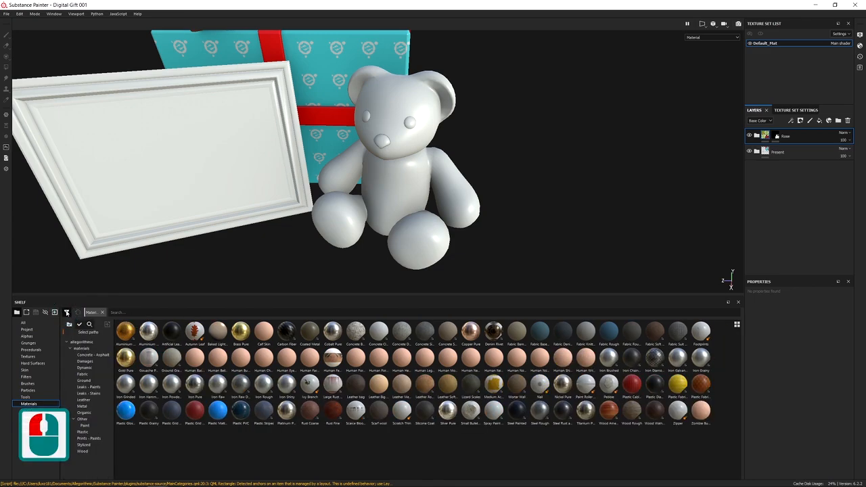
pyautogui.doubleClick(66, 313)
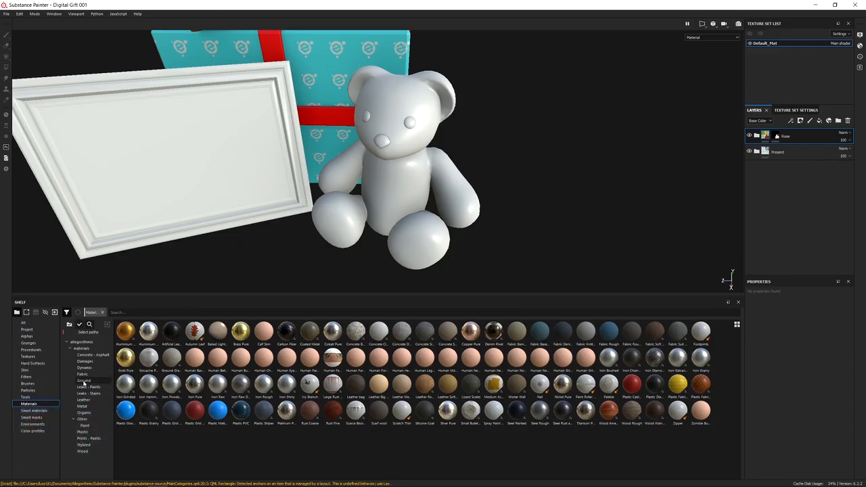
pyautogui.click(89, 375)
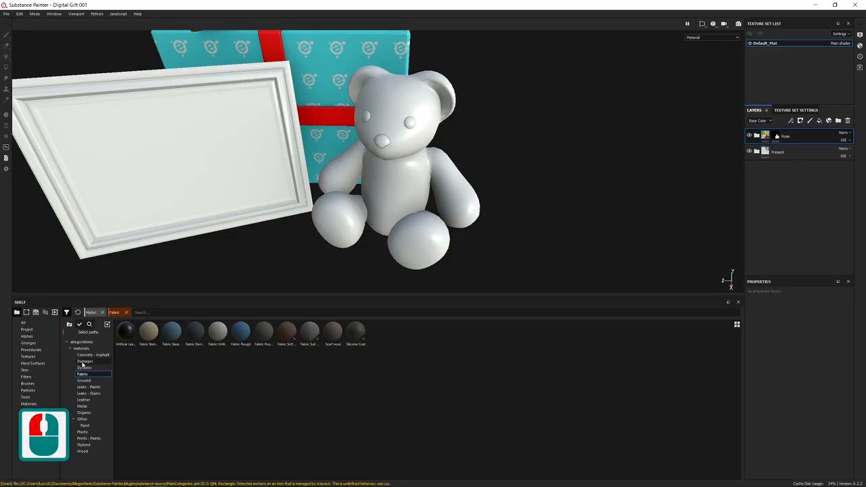
# Step: Apply the Fabric Soft Denim material from the shelf to the model as a new fill layer
pyautogui.moveTo(324, 379)
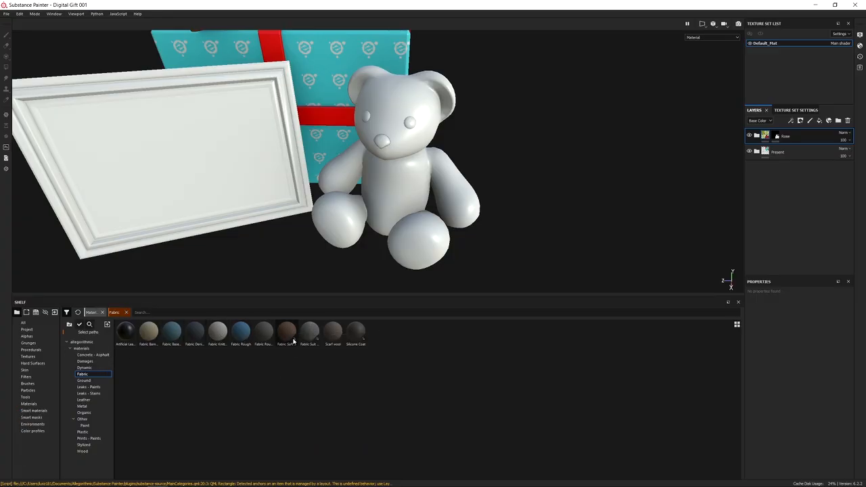
pyautogui.moveTo(298, 340)
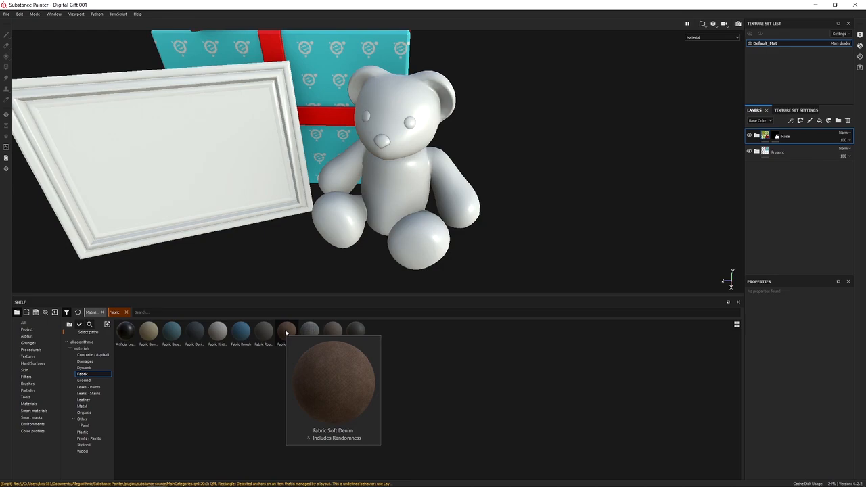
pyautogui.click(286, 334)
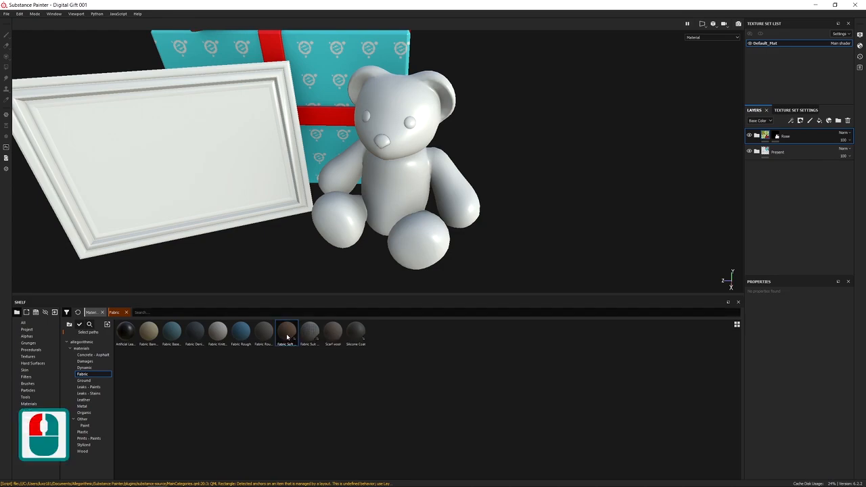
pyautogui.moveTo(287, 336); pyautogui.dragTo(397, 178)
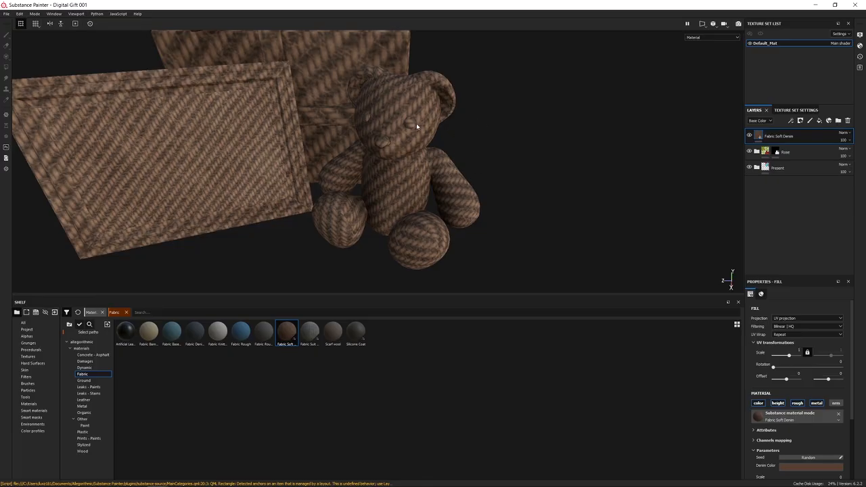
# Step: Place the Fabric Soft Denim layer inside a new folder and add a black mask to that folder
pyautogui.click(840, 121)
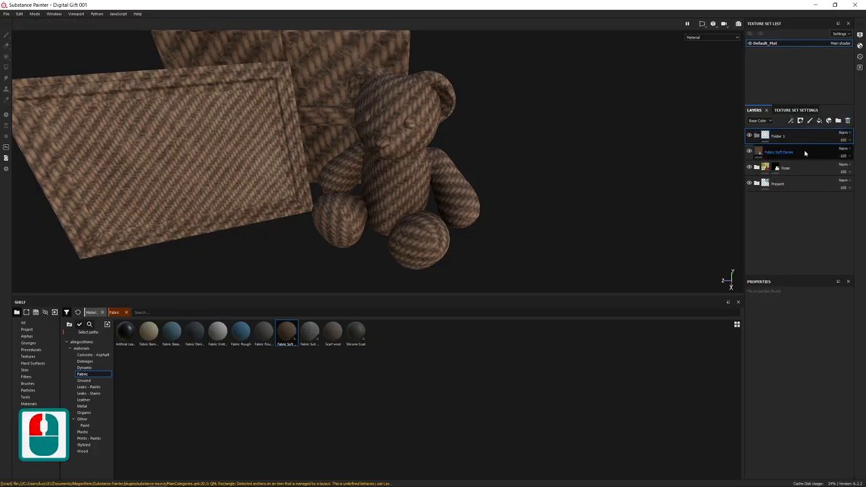
pyautogui.moveTo(801, 152); pyautogui.dragTo(801, 137)
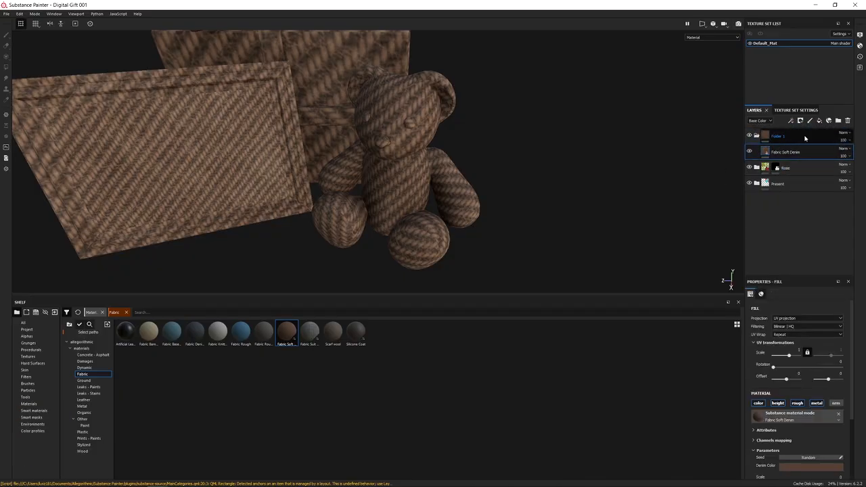
pyautogui.click(803, 137)
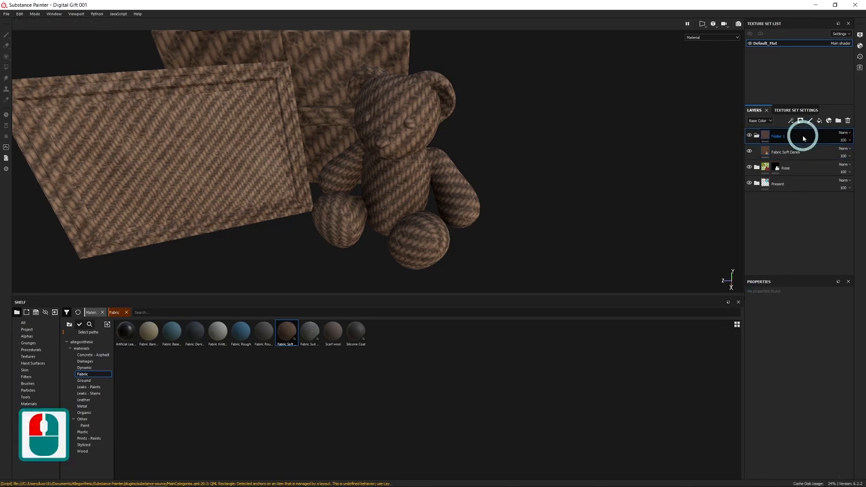
pyautogui.click(801, 122)
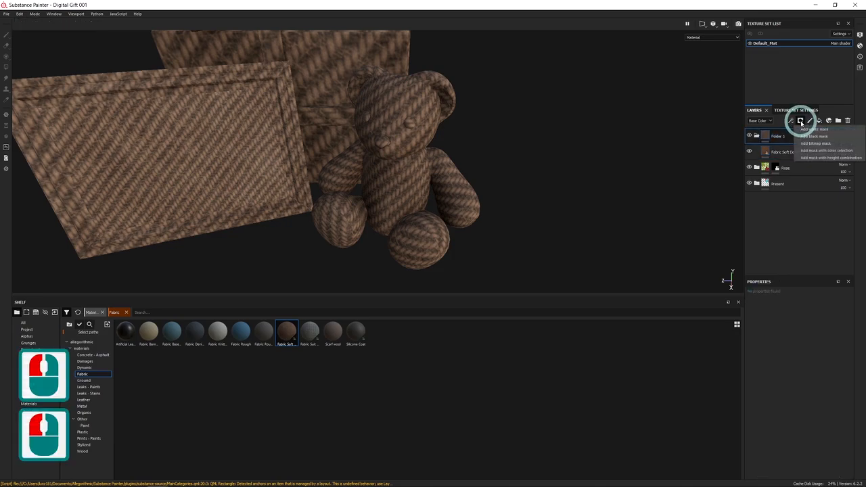
pyautogui.click(808, 138)
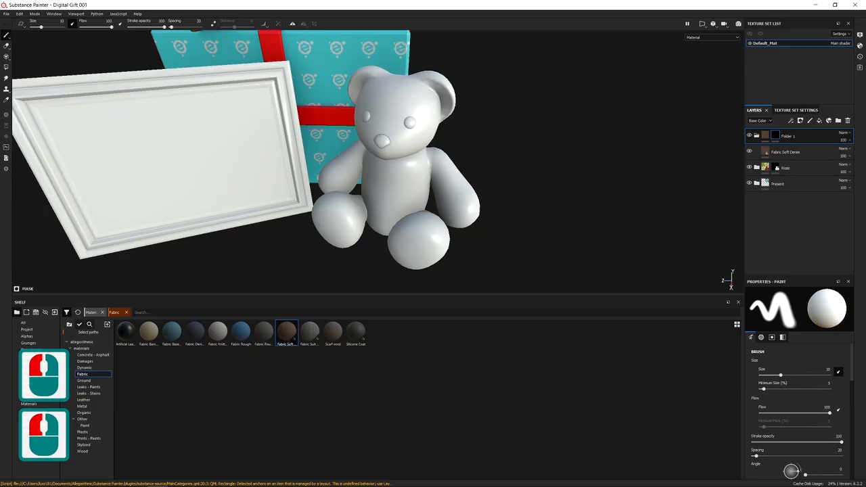
# Step: Reveal the denim folder on the teddy bear's body, both eyes and nose using Polygon Fill in mesh mode
pyautogui.press('4')
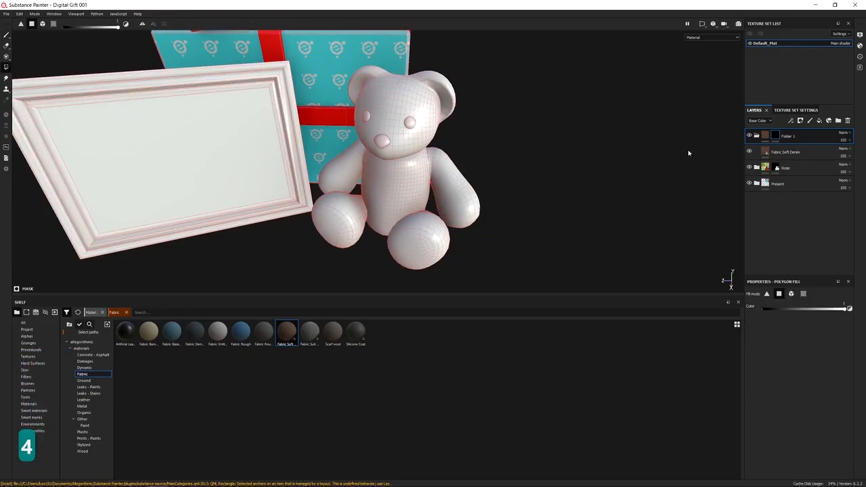
pyautogui.click(791, 294)
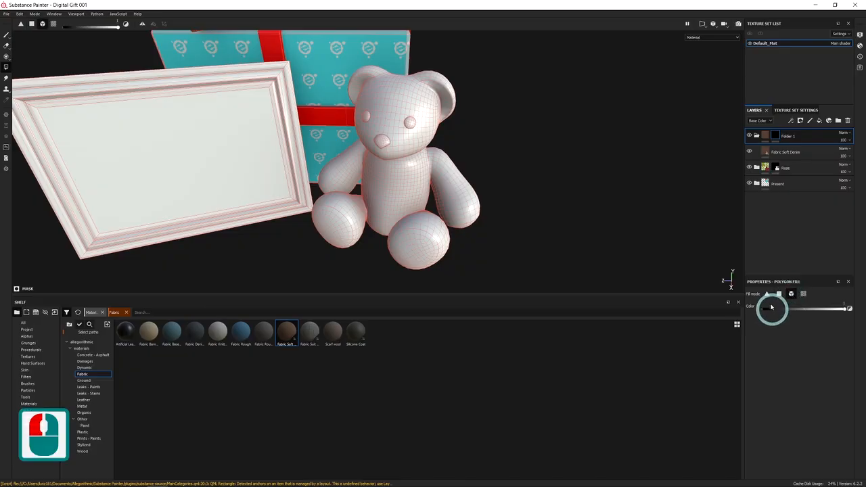
pyautogui.doubleClick(848, 309)
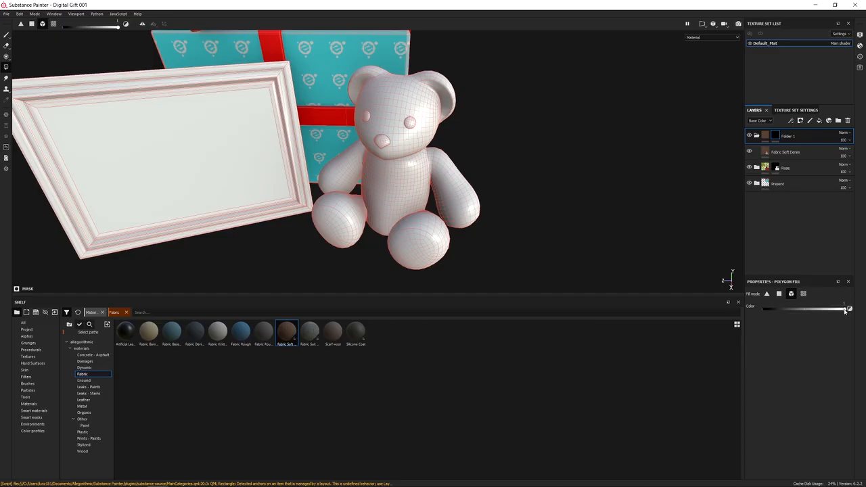
pyautogui.click(397, 184)
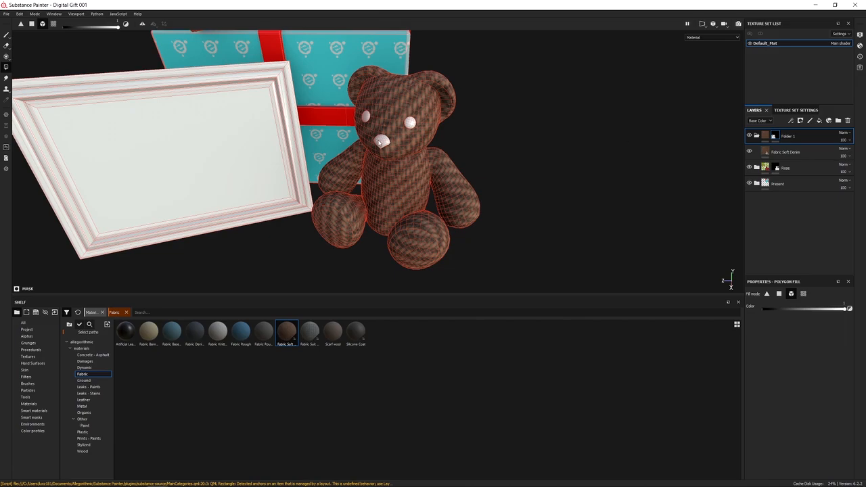
pyautogui.scroll(2, 383, 137)
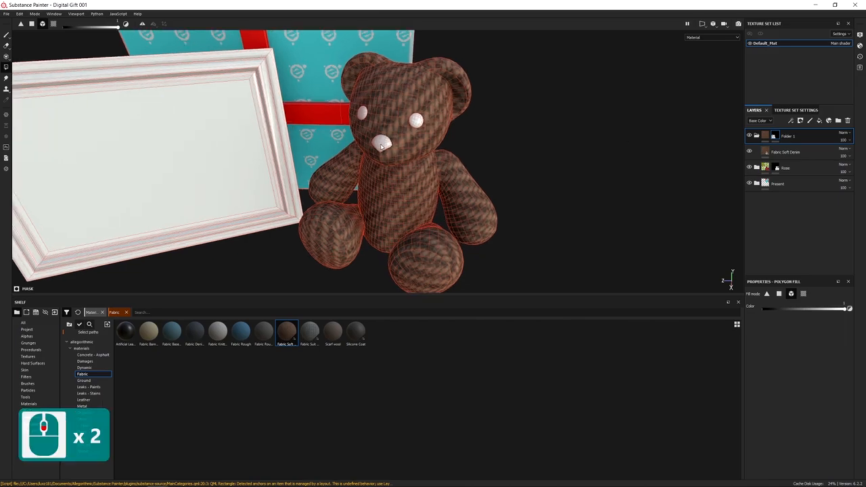
pyautogui.click(417, 121)
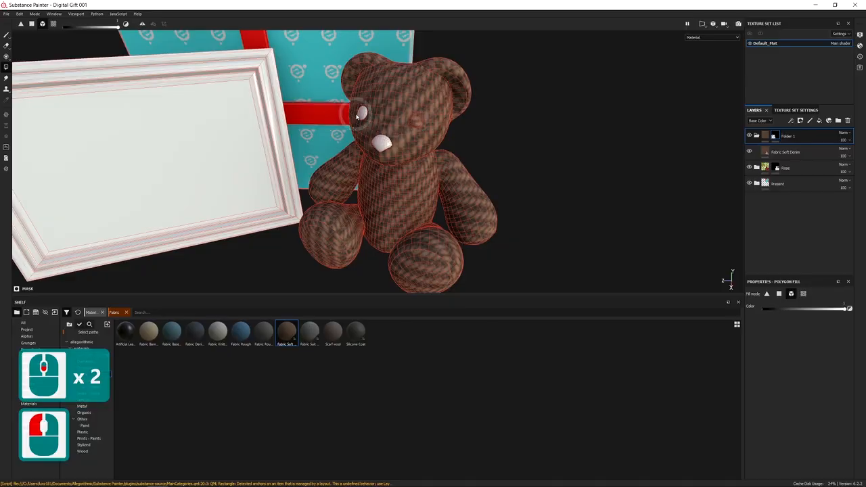
pyautogui.click(359, 112)
pyautogui.click(361, 113)
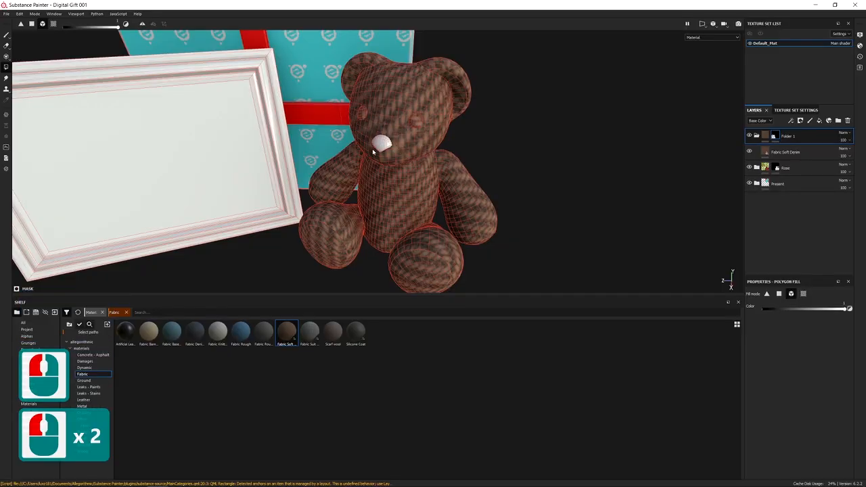
pyautogui.scroll(6, 405, 131)
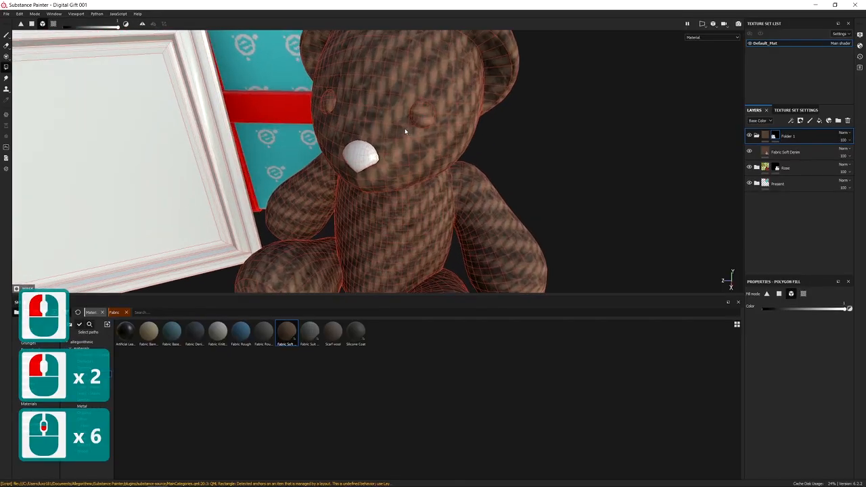
pyautogui.click(361, 159)
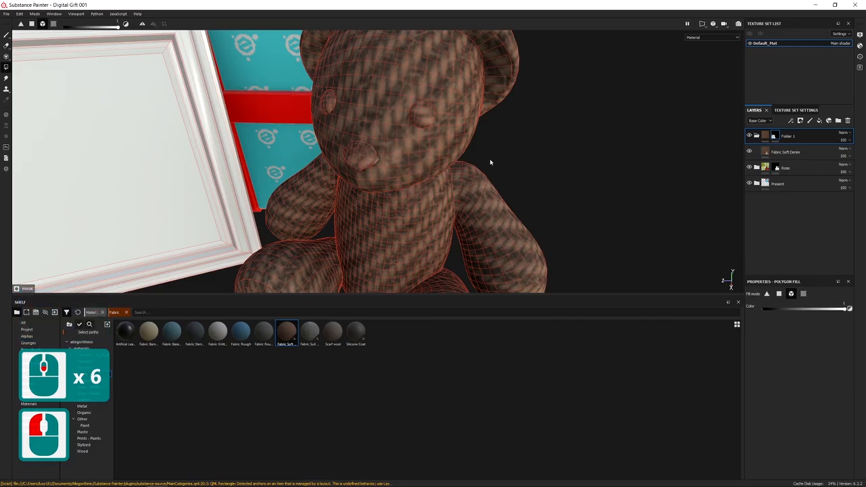
# Step: Rename the masked denim folder to "Teddy bear"
pyautogui.scroll(-6, 497, 223)
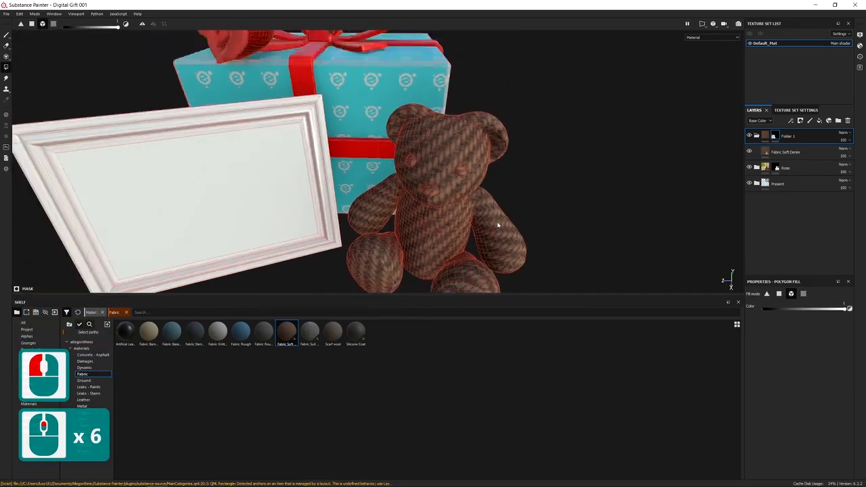
pyautogui.keyDown('alt'); pyautogui.moveTo(497, 223); pyautogui.dragTo(471, 149); pyautogui.keyUp('alt')
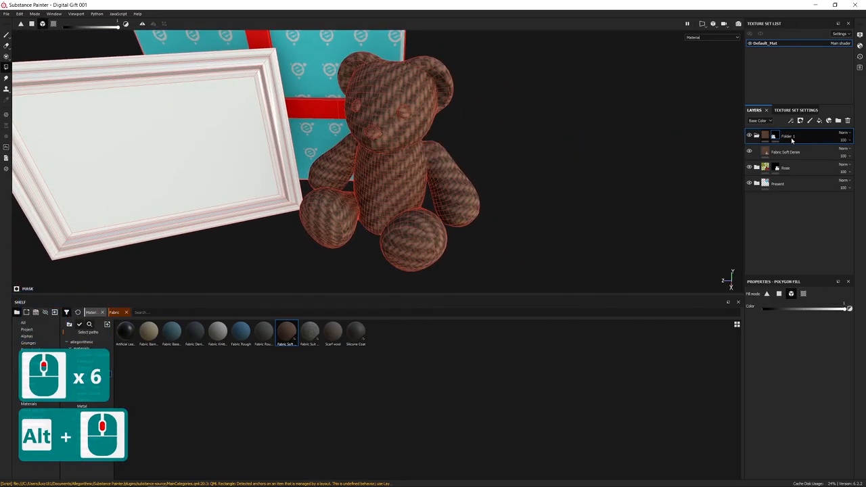
pyautogui.doubleClick(790, 136)
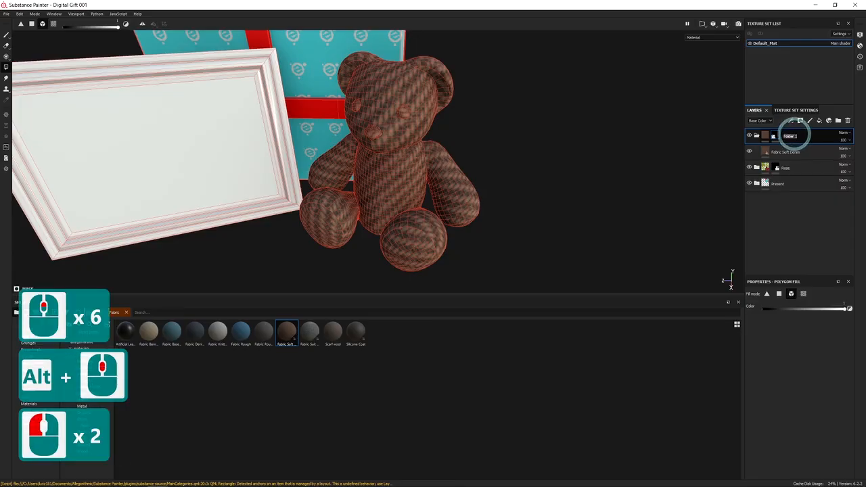
pyautogui.write('Ted')
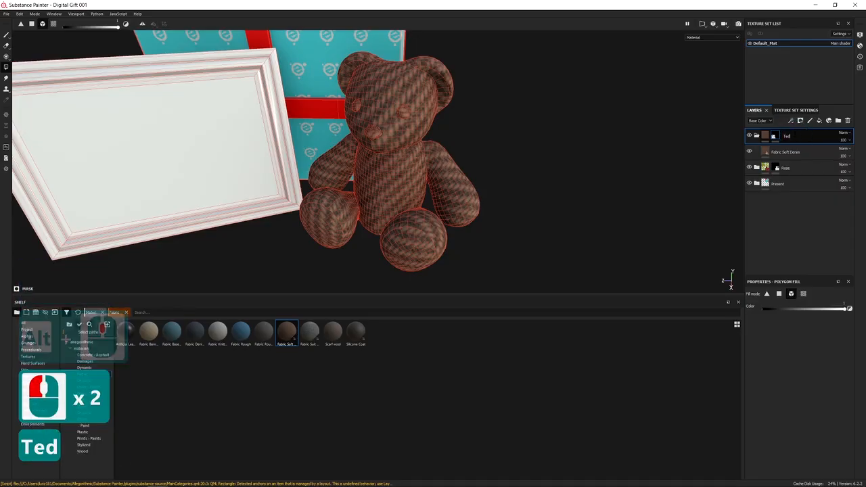
pyautogui.write('dy bear')
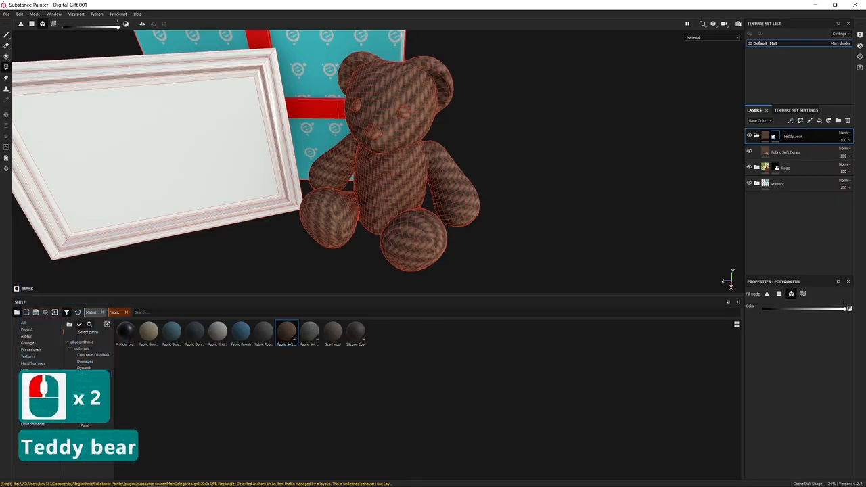
pyautogui.press('Return')
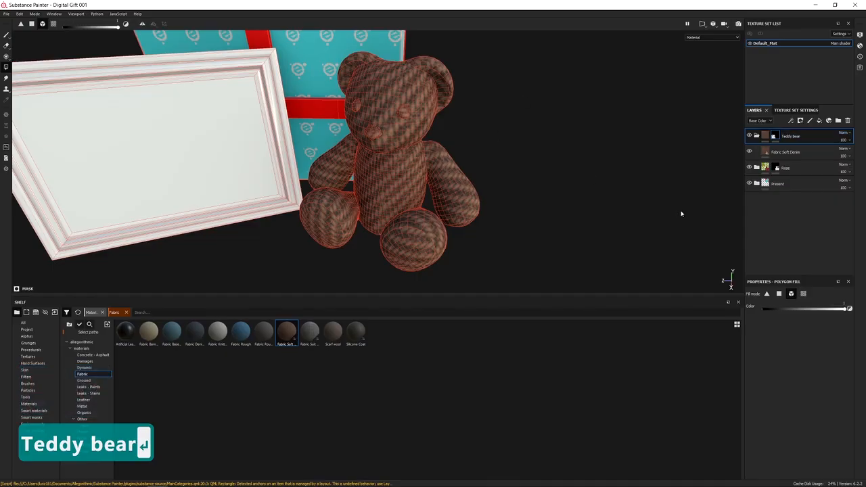
# Step: Select the Fabric Soft Denim layer and examine its weave on the bear from several angles and distances
pyautogui.click(785, 150)
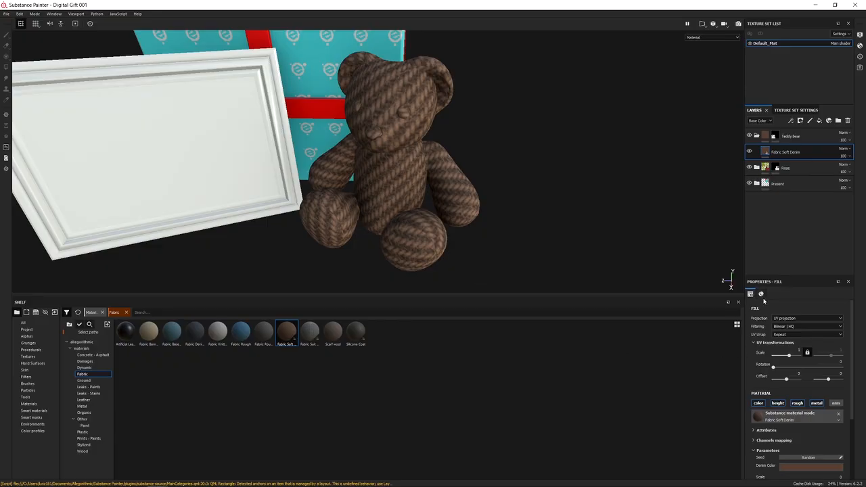
pyautogui.click(442, 257)
pyautogui.keyDown('alt'); pyautogui.moveTo(406, 218); pyautogui.dragTo(370, 180, button='middle'); pyautogui.keyUp('alt')
pyautogui.keyDown('alt'); pyautogui.moveTo(370, 180); pyautogui.dragTo(408, 215, button='right'); pyautogui.keyUp('alt')
pyautogui.keyDown('alt'); pyautogui.moveTo(408, 216); pyautogui.dragTo(371, 230); pyautogui.keyUp('alt')
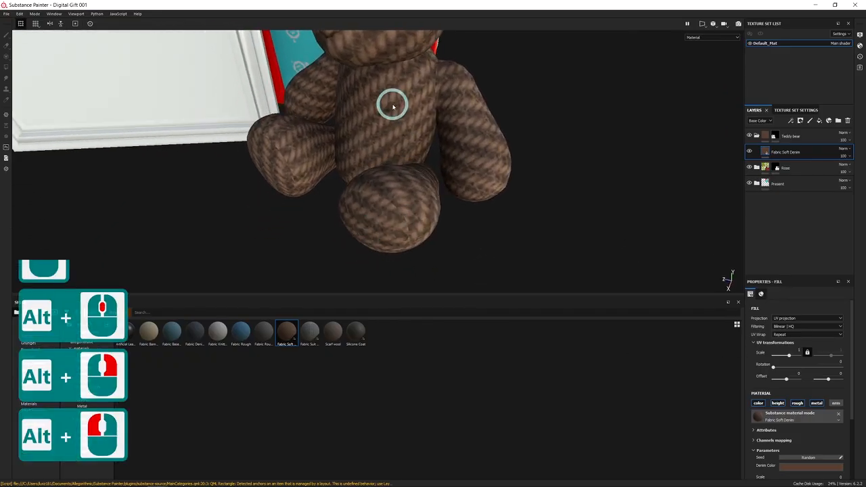
pyautogui.keyDown('alt'); pyautogui.moveTo(402, 118); pyautogui.dragTo(443, 194); pyautogui.keyUp('alt')
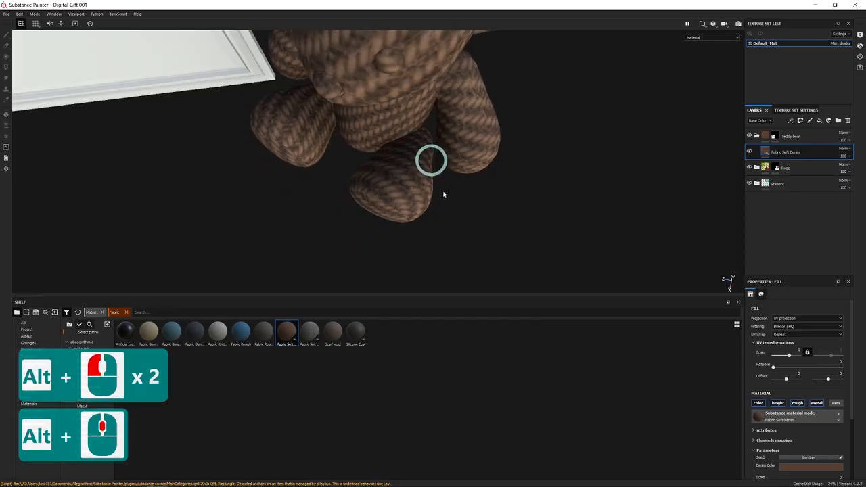
pyautogui.keyDown('alt'); pyautogui.moveTo(444, 194); pyautogui.dragTo(431, 161, button='middle'); pyautogui.keyUp('alt')
pyautogui.keyDown('alt'); pyautogui.moveTo(431, 160); pyautogui.dragTo(353, 17, button='right'); pyautogui.keyUp('alt')
pyautogui.keyDown('alt'); pyautogui.moveTo(431, 174); pyautogui.dragTo(439, 219, button='middle'); pyautogui.keyUp('alt')
pyautogui.keyDown('alt'); pyautogui.moveTo(440, 219); pyautogui.dragTo(447, 133); pyautogui.keyUp('alt')
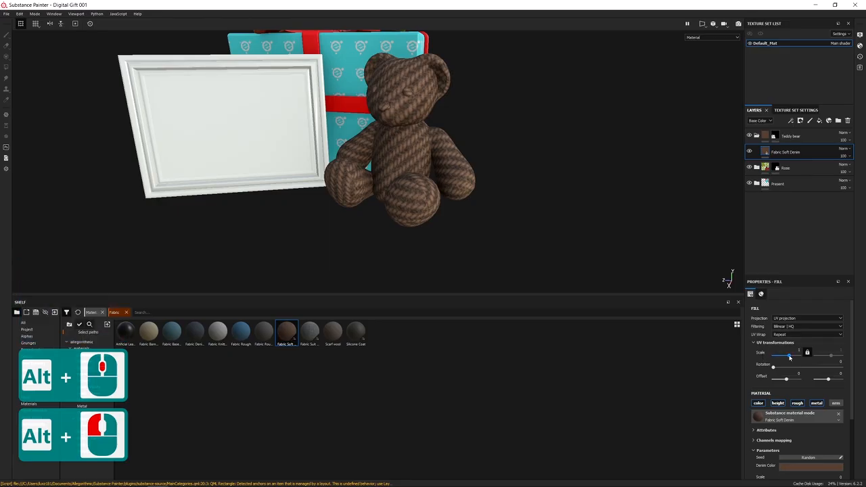
# Step: Set the UV scale of the Fabric Soft Denim layer to 12
pyautogui.moveTo(788, 357); pyautogui.dragTo(791, 356)
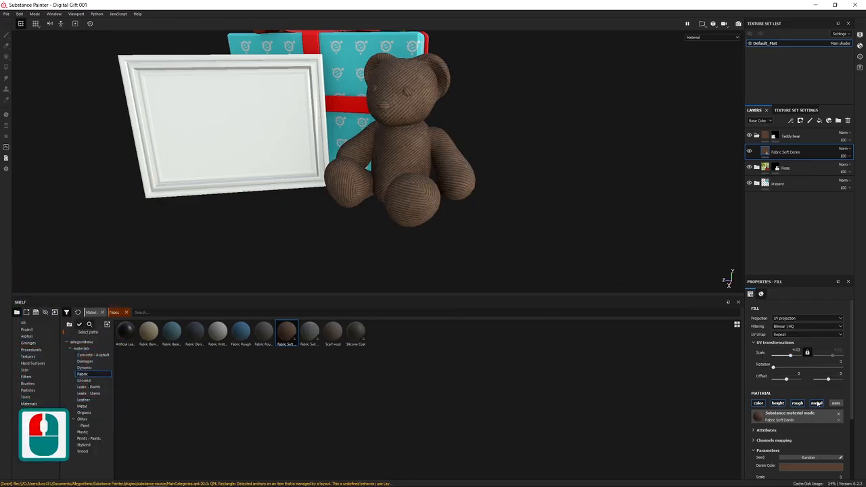
pyautogui.moveTo(788, 354); pyautogui.dragTo(847, 344)
pyautogui.click(792, 351)
pyautogui.write('12')
pyautogui.press('Return')
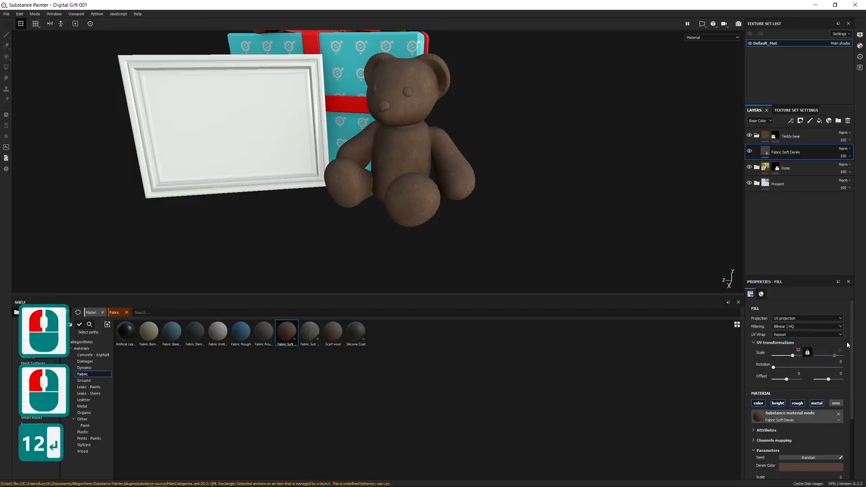
# Step: Examine the rescaled denim weave on the teddy bear up close and from further away
pyautogui.click(790, 355)
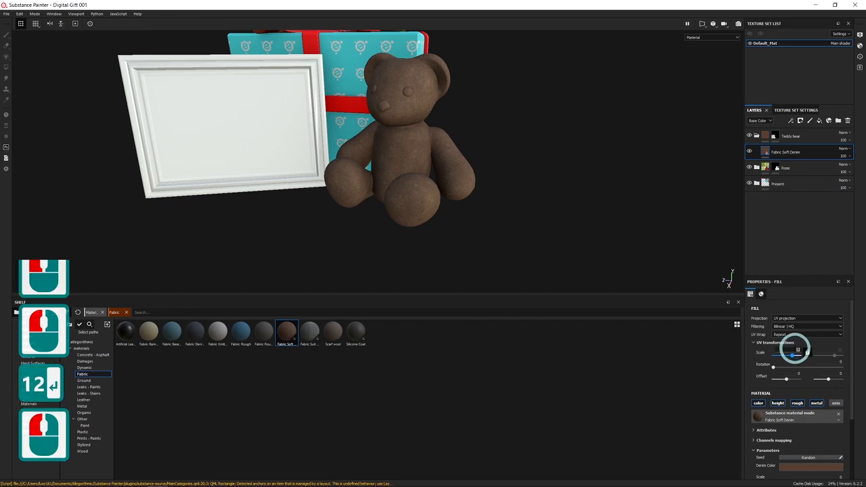
pyautogui.click(794, 350)
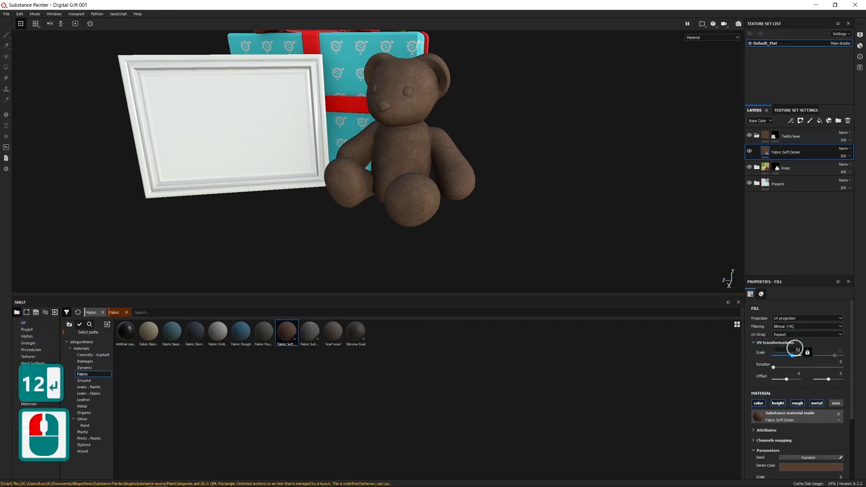
pyautogui.moveTo(794, 349); pyautogui.dragTo(825, 334)
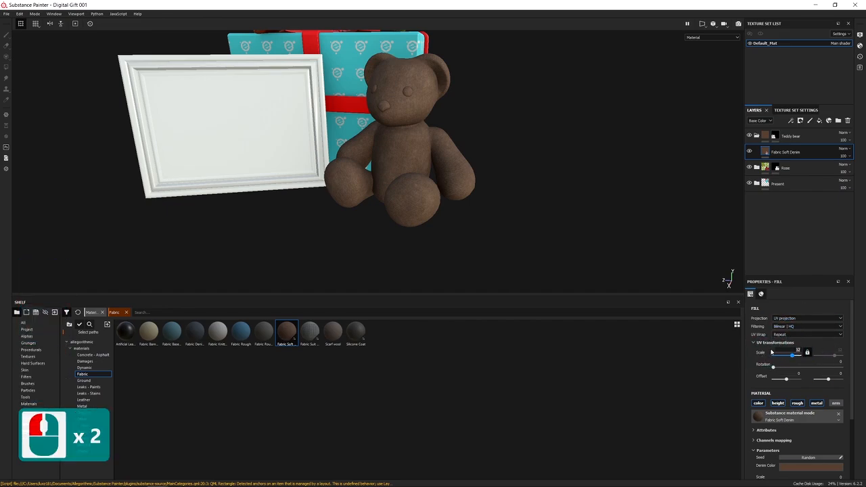
pyautogui.click(399, 154)
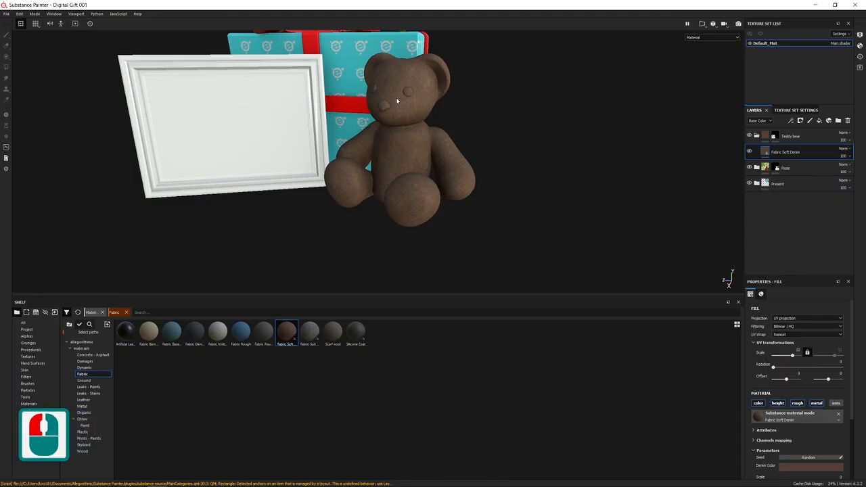
pyautogui.keyDown('alt'); pyautogui.moveTo(330, 101); pyautogui.dragTo(398, 126, button='right'); pyautogui.keyUp('alt')
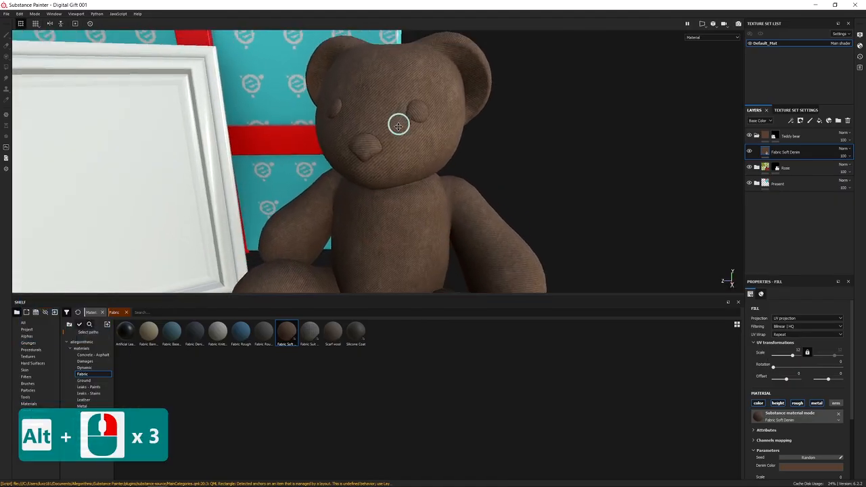
pyautogui.keyDown('alt'); pyautogui.moveTo(398, 126); pyautogui.dragTo(396, 144, button='middle'); pyautogui.keyUp('alt')
pyautogui.keyDown('alt'); pyautogui.moveTo(396, 144); pyautogui.dragTo(440, 237, button='right'); pyautogui.keyUp('alt')
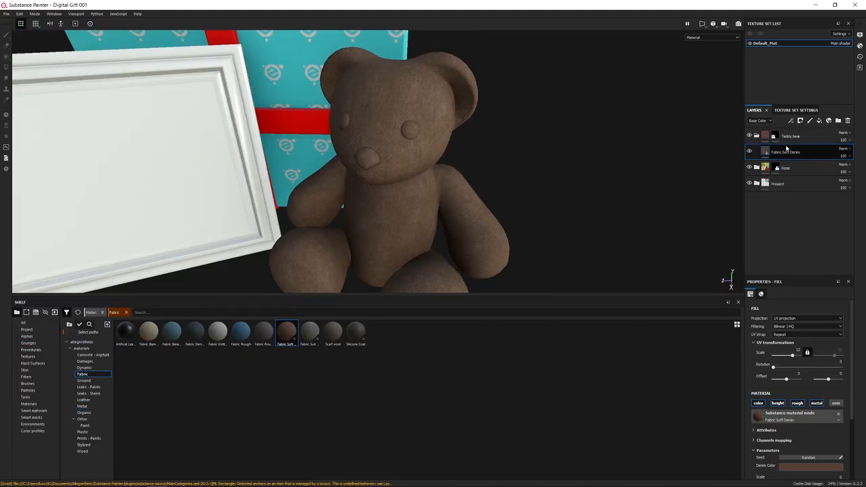
pyautogui.scroll(2, 386, 217)
pyautogui.keyDown('alt'); pyautogui.moveTo(406, 219); pyautogui.dragTo(460, 179, button='middle'); pyautogui.keyUp('alt')
pyautogui.keyDown('alt'); pyautogui.moveTo(466, 176); pyautogui.dragTo(417, 127, button='right'); pyautogui.keyUp('alt')
pyautogui.keyDown('alt'); pyautogui.moveTo(418, 128); pyautogui.dragTo(397, 156, button='middle'); pyautogui.keyUp('alt')
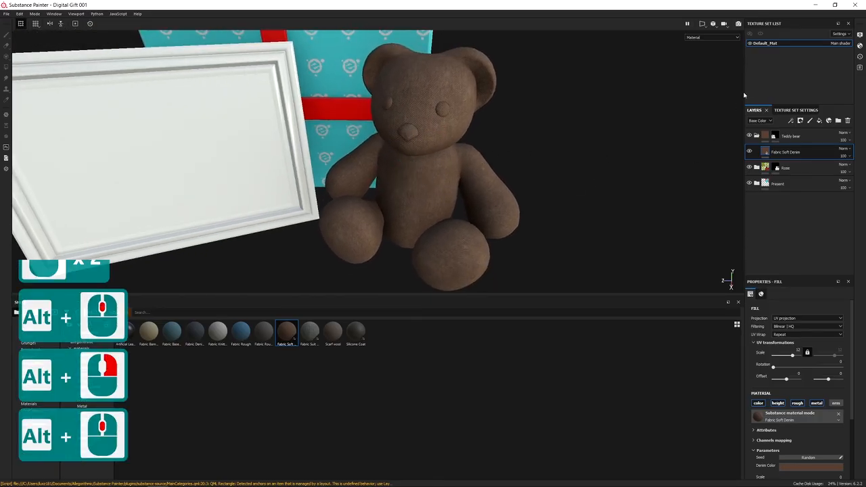
# Step: Add a fill layer above Fabric Soft Denim in the Teddy bear folder and limit it to the color channel
pyautogui.click(818, 121)
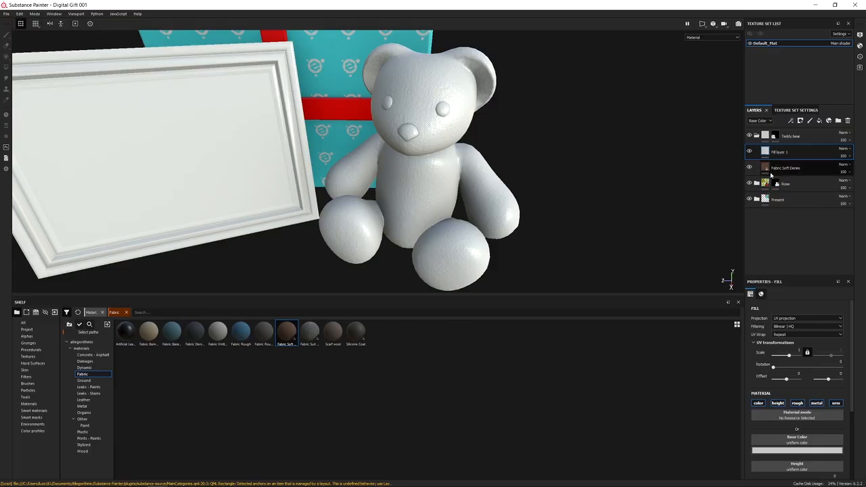
pyautogui.doubleClick(790, 168)
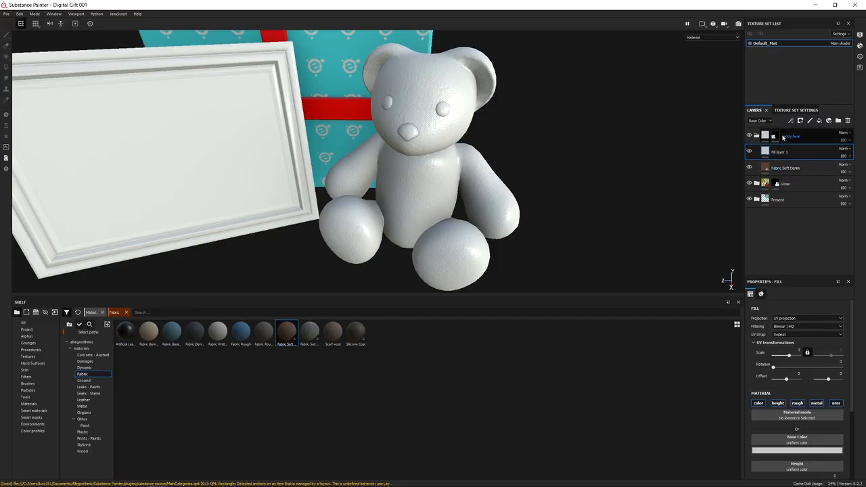
pyautogui.doubleClick(775, 170)
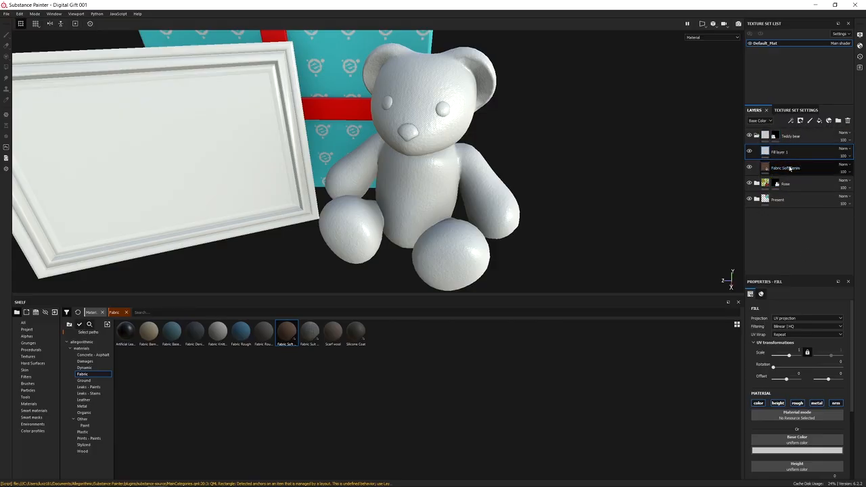
pyautogui.keyDown('alt'); pyautogui.moveTo(457, 125); pyautogui.dragTo(433, 127); pyautogui.keyUp('alt')
pyautogui.keyDown('alt'); pyautogui.moveTo(433, 127); pyautogui.dragTo(447, 180, button='middle'); pyautogui.keyUp('alt')
pyautogui.keyDown('alt'); pyautogui.moveTo(446, 180); pyautogui.dragTo(479, 182, button='right'); pyautogui.keyUp('alt')
pyautogui.keyDown('alt'); pyautogui.moveTo(478, 182); pyautogui.dragTo(425, 179); pyautogui.keyUp('alt')
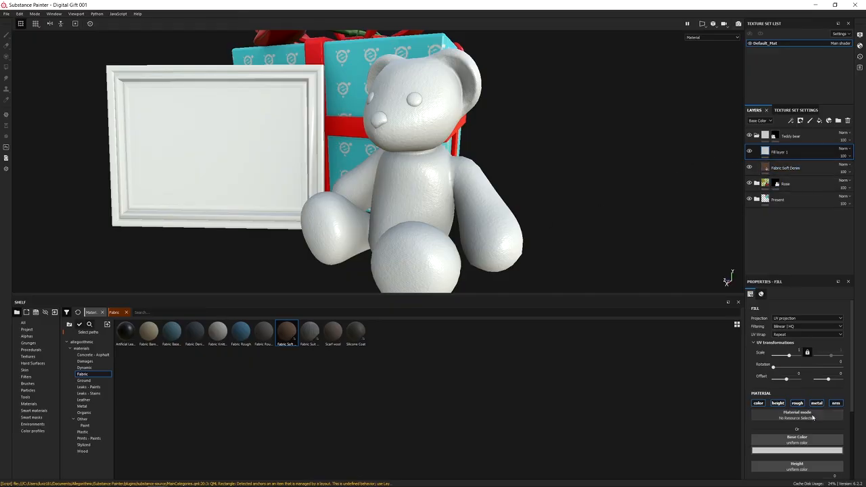
pyautogui.keyDown('alt'); pyautogui.click(759, 404); pyautogui.keyUp('alt')
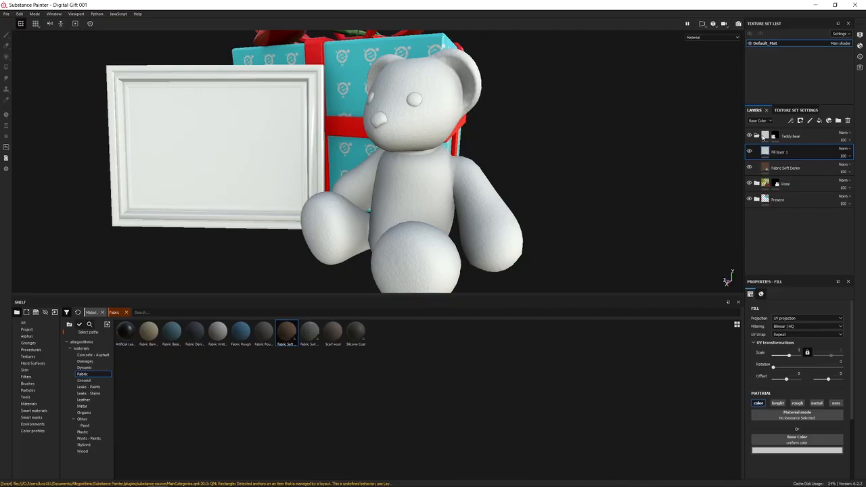
# Step: Examine the denim relief on the bear under the plain fill colour from several angles
pyautogui.keyDown('alt'); pyautogui.moveTo(403, 211); pyautogui.dragTo(465, 249); pyautogui.keyUp('alt')
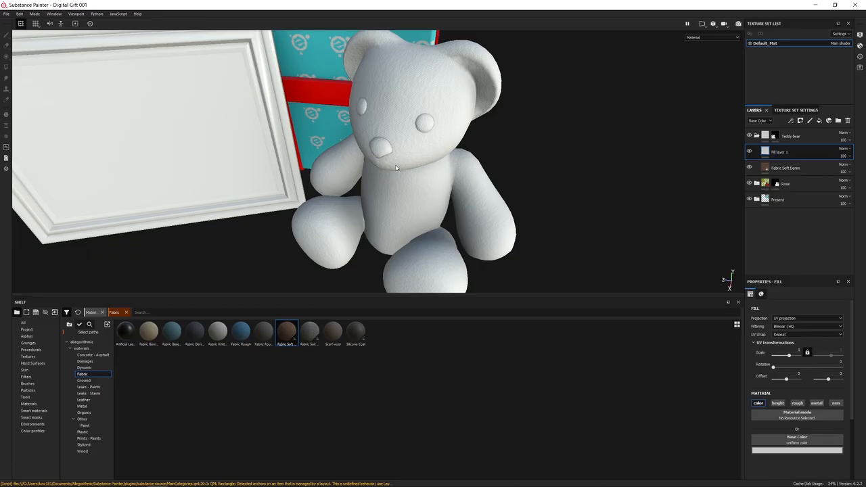
pyautogui.keyDown('alt'); pyautogui.moveTo(464, 140); pyautogui.dragTo(442, 141); pyautogui.keyUp('alt')
pyautogui.keyDown('alt'); pyautogui.moveTo(443, 142); pyautogui.dragTo(447, 146, button='middle'); pyautogui.keyUp('alt')
pyautogui.keyDown('alt'); pyautogui.moveTo(447, 146); pyautogui.dragTo(474, 214, button='right'); pyautogui.keyUp('alt')
pyautogui.keyDown('alt'); pyautogui.moveTo(474, 213); pyautogui.dragTo(680, 178); pyautogui.keyUp('alt')
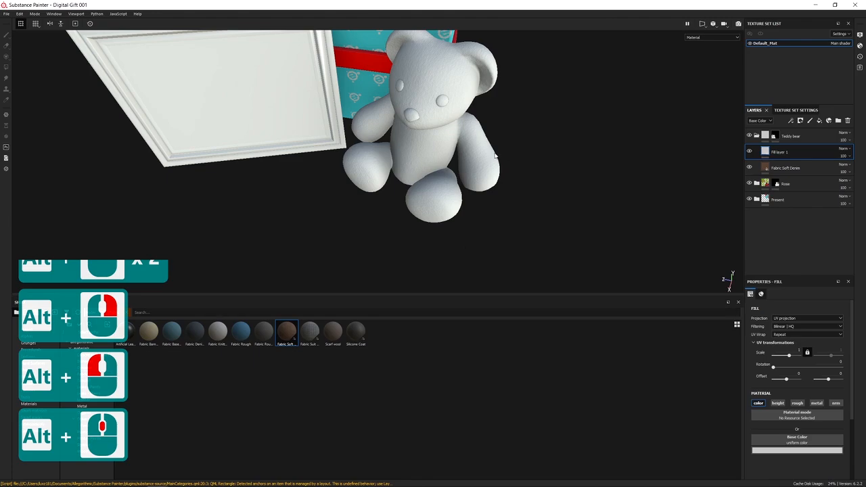
pyautogui.keyDown('alt'); pyautogui.moveTo(425, 134); pyautogui.dragTo(454, 218, button='middle'); pyautogui.keyUp('alt')
pyautogui.keyDown('alt'); pyautogui.moveTo(453, 218); pyautogui.dragTo(535, 133); pyautogui.keyUp('alt')
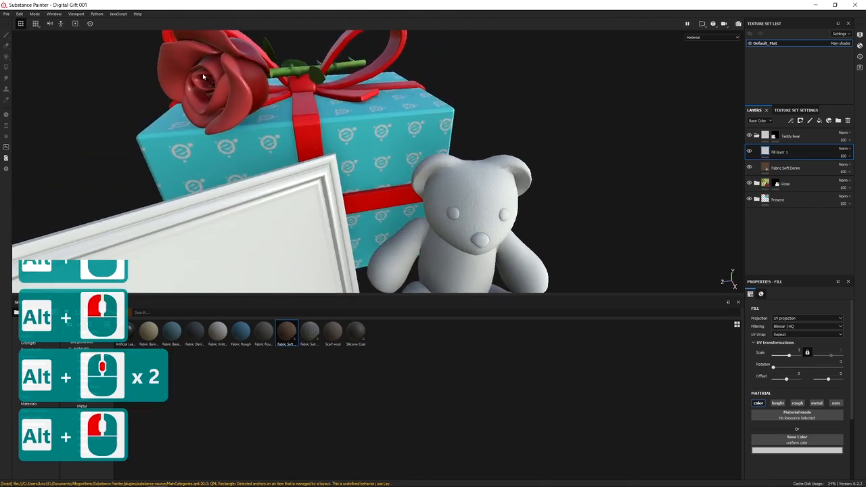
pyautogui.keyDown('alt'); pyautogui.moveTo(523, 166); pyautogui.dragTo(394, 66, button='middle'); pyautogui.keyUp('alt')
pyautogui.keyDown('alt'); pyautogui.moveTo(338, 55); pyautogui.dragTo(374, 170, button='right'); pyautogui.keyUp('alt')
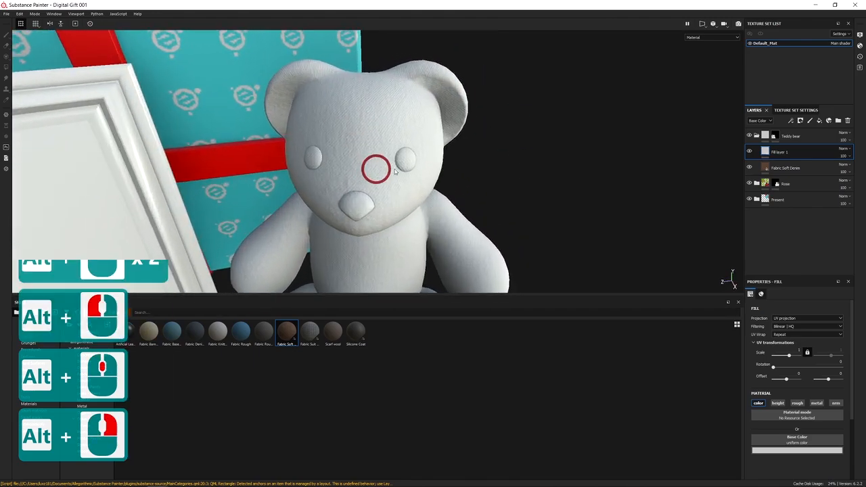
pyautogui.keyDown('alt'); pyautogui.moveTo(376, 171); pyautogui.dragTo(369, 201); pyautogui.keyUp('alt')
pyautogui.keyDown('alt'); pyautogui.moveTo(369, 202); pyautogui.dragTo(349, 136, button='middle'); pyautogui.keyUp('alt')
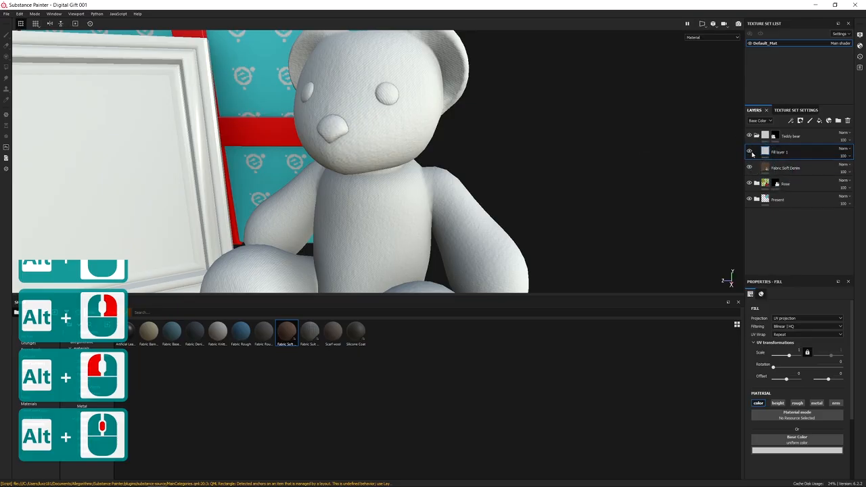
# Step: Hide and show the new fill layer to compare the bear with and without its colour
pyautogui.click(749, 151)
pyautogui.keyDown('alt'); pyautogui.moveTo(372, 209); pyautogui.dragTo(304, 97); pyautogui.keyUp('alt')
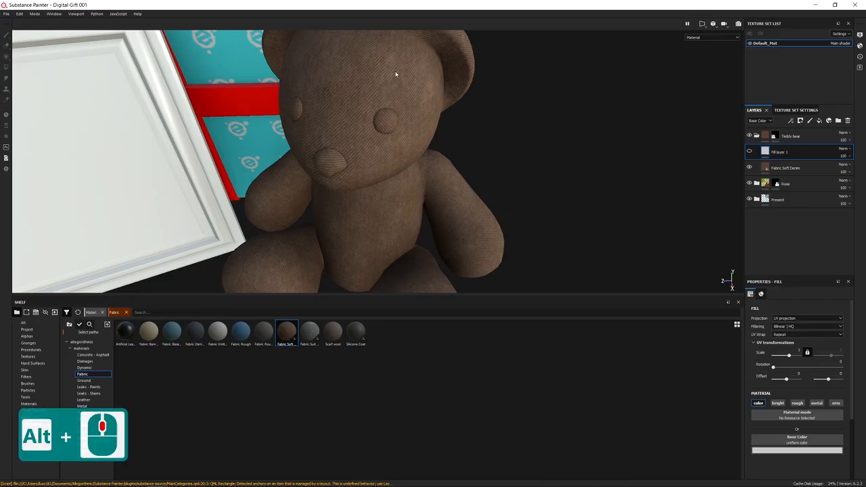
pyautogui.keyDown('alt'); pyautogui.moveTo(397, 74); pyautogui.dragTo(415, 77, button='middle'); pyautogui.keyUp('alt')
pyautogui.keyDown('alt'); pyautogui.middleClick(440, 83); pyautogui.keyUp('alt')
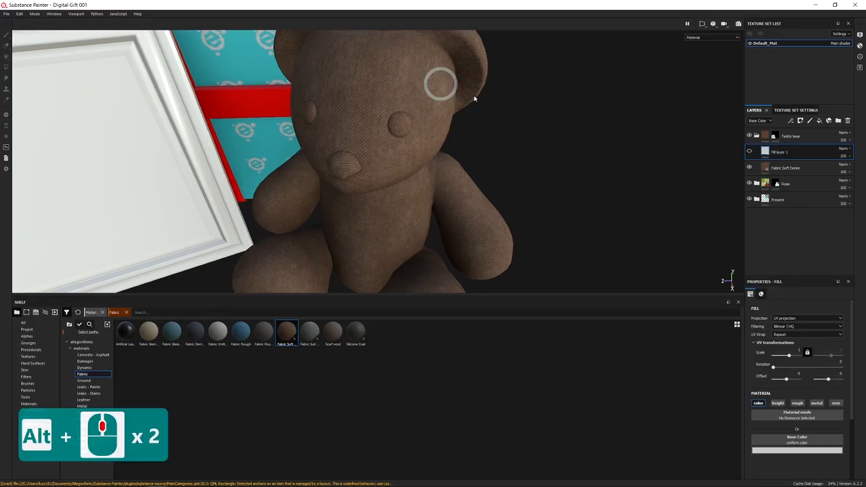
pyautogui.click(749, 151)
# Step: Set the fill layer's Base Color blending mode to Color
pyautogui.click(848, 149)
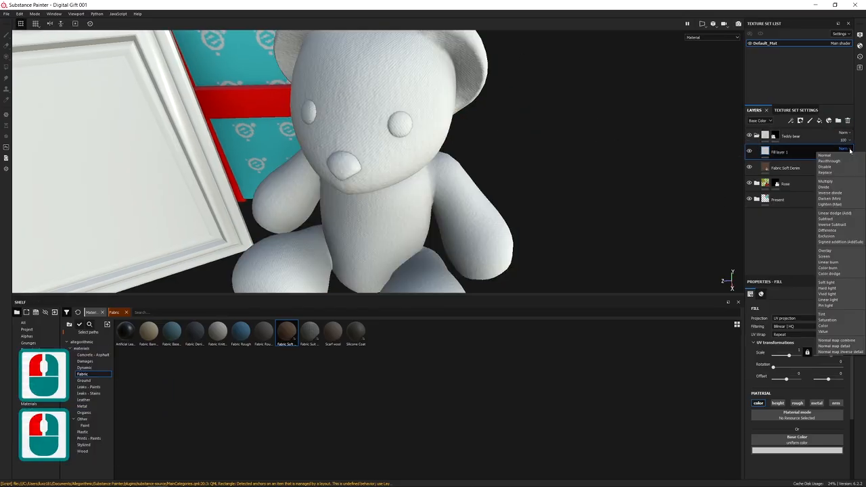
pyautogui.click(849, 149)
pyautogui.click(848, 150)
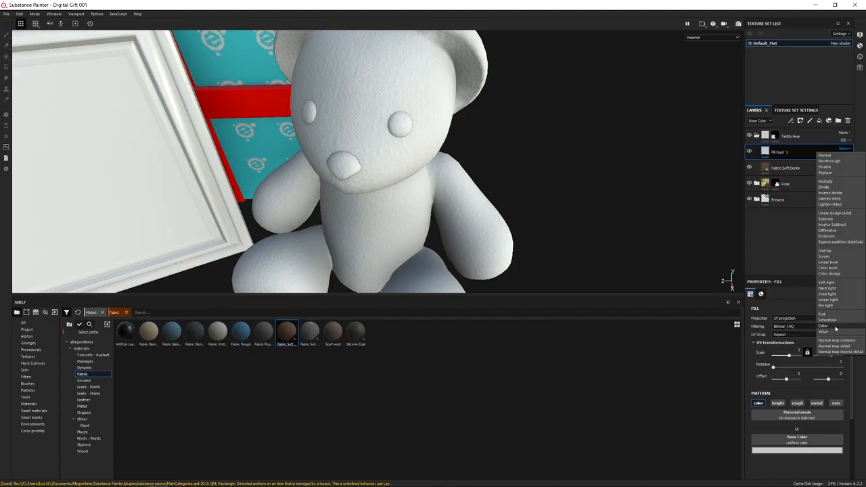
pyautogui.click(835, 329)
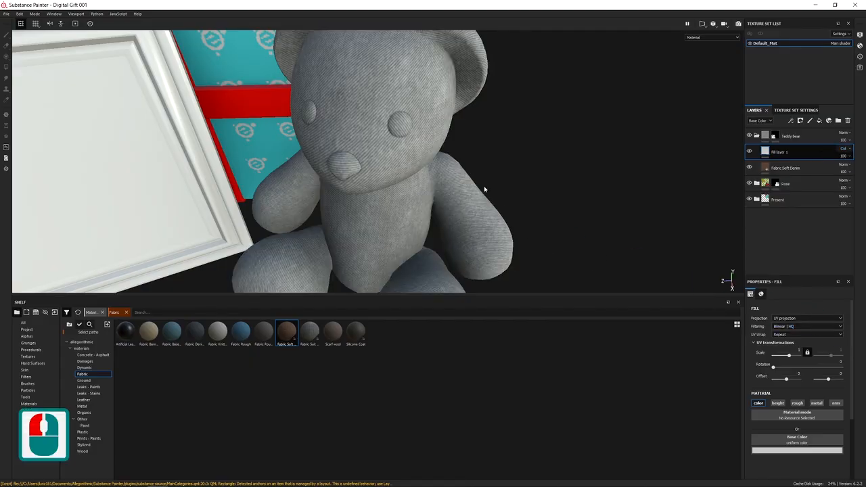
# Step: Inspect the recoloured denim on the bear's head, torso and limbs from several angles and distances
pyautogui.keyDown('alt'); pyautogui.moveTo(478, 145); pyautogui.dragTo(474, 131); pyautogui.keyUp('alt')
pyautogui.keyDown('alt'); pyautogui.moveTo(469, 128); pyautogui.dragTo(483, 65, button='middle'); pyautogui.keyUp('alt')
pyautogui.keyDown('alt'); pyautogui.moveTo(493, 222); pyautogui.dragTo(421, 105, button='right'); pyautogui.keyUp('alt')
pyautogui.keyDown('alt'); pyautogui.moveTo(421, 105); pyautogui.dragTo(424, 164, button='middle'); pyautogui.keyUp('alt')
pyautogui.keyDown('alt'); pyautogui.moveTo(427, 172); pyautogui.dragTo(477, 243, button='right'); pyautogui.keyUp('alt')
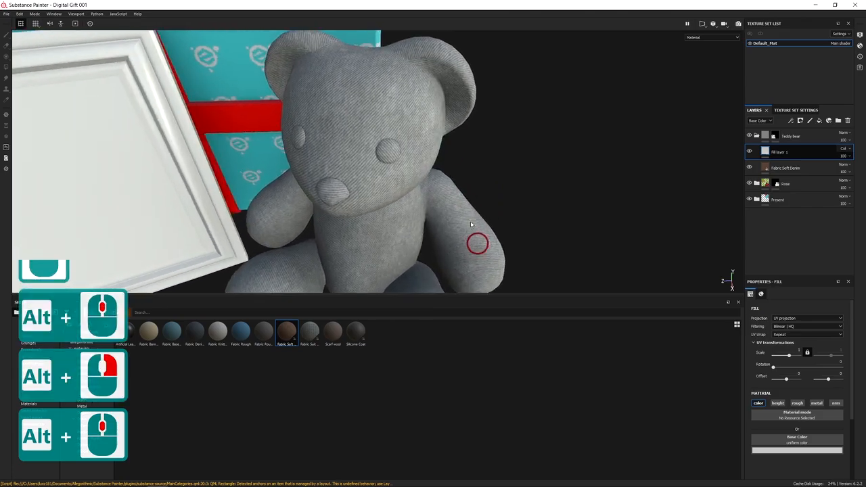
pyautogui.keyDown('alt'); pyautogui.moveTo(478, 244); pyautogui.dragTo(424, 188); pyautogui.keyUp('alt')
pyautogui.keyDown('alt'); pyautogui.moveTo(424, 189); pyautogui.dragTo(482, 145, button='middle'); pyautogui.keyUp('alt')
pyautogui.click(430, 147)
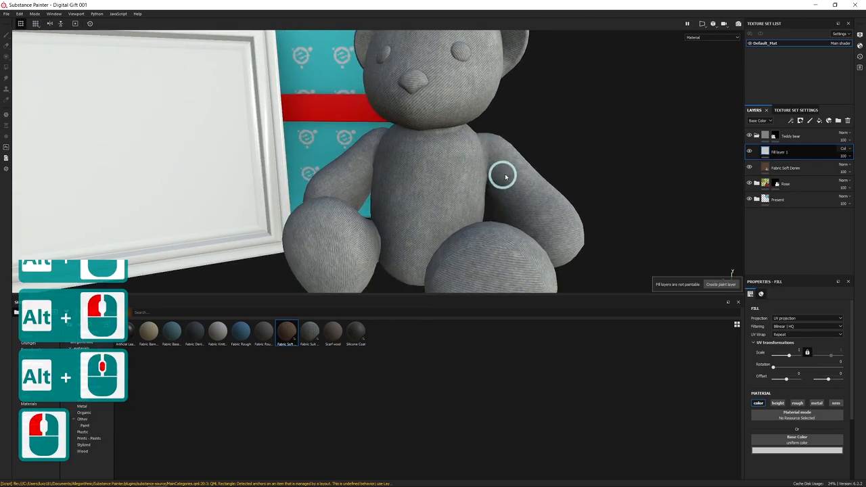
pyautogui.keyDown('alt'); pyautogui.moveTo(528, 160); pyautogui.dragTo(525, 183); pyautogui.keyUp('alt')
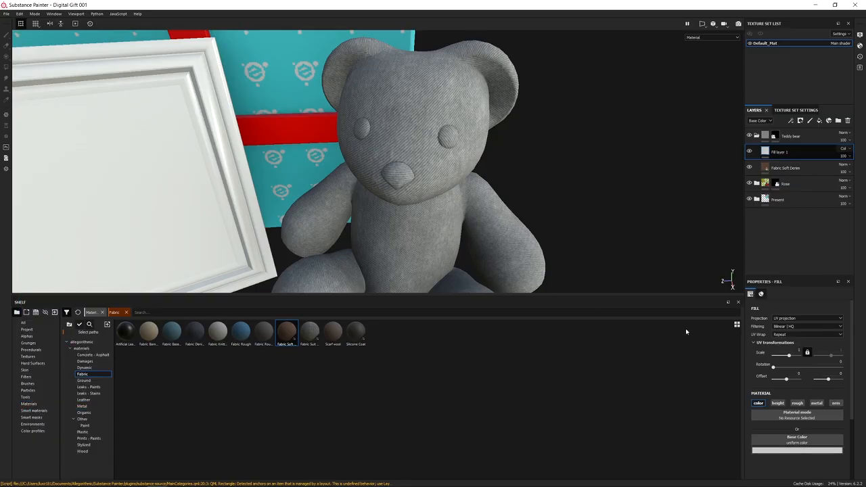
pyautogui.keyDown('alt'); pyautogui.moveTo(530, 220); pyautogui.dragTo(506, 231); pyautogui.keyUp('alt')
pyautogui.keyDown('alt'); pyautogui.moveTo(507, 221); pyautogui.dragTo(522, 249, button='middle'); pyautogui.keyUp('alt')
pyautogui.keyDown('alt'); pyautogui.moveTo(529, 235); pyautogui.dragTo(534, 226); pyautogui.keyUp('alt')
pyautogui.keyDown('alt'); pyautogui.moveTo(533, 281); pyautogui.dragTo(510, 245, button='middle'); pyautogui.keyUp('alt')
pyautogui.keyDown('alt'); pyautogui.moveTo(512, 245); pyautogui.dragTo(608, 284, button='right'); pyautogui.keyUp('alt')
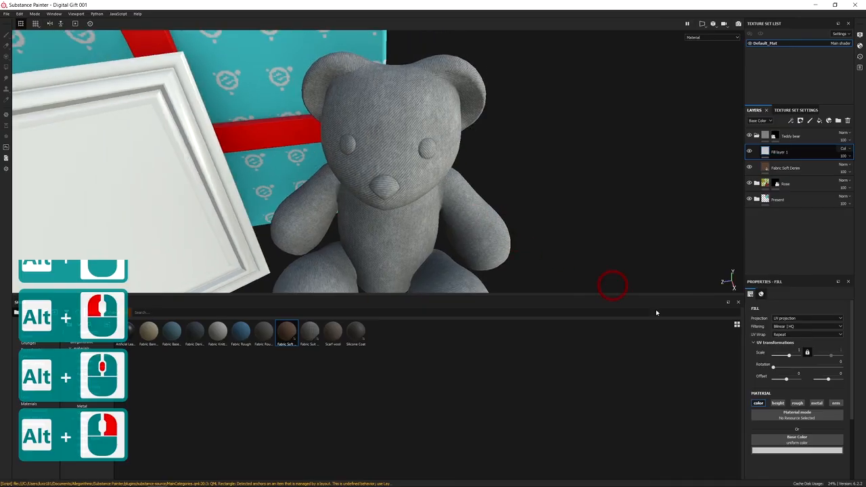
# Step: Set the fill layer's base color to a light peach with RGB about 0.701, 0.503, 0.386
pyautogui.click(801, 451)
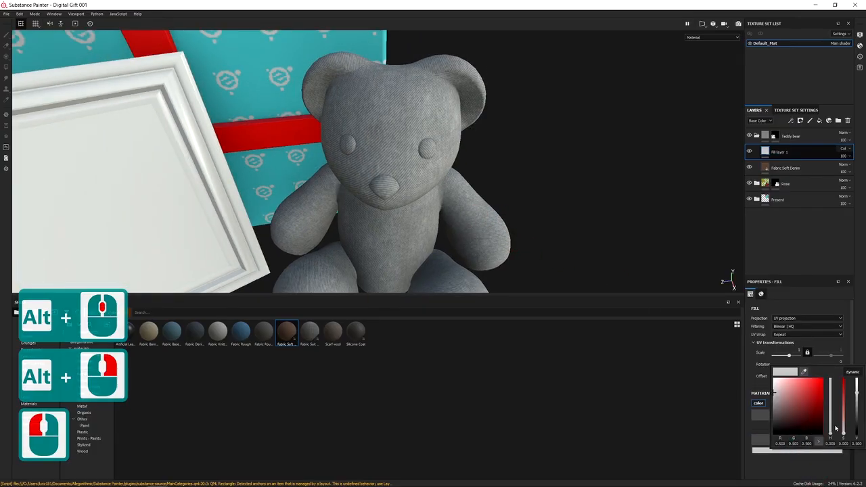
pyautogui.click(784, 386)
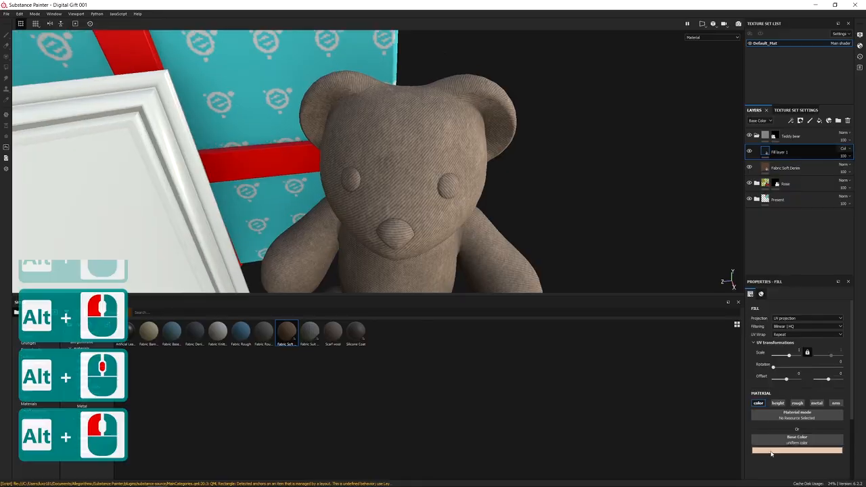
pyautogui.click(771, 450)
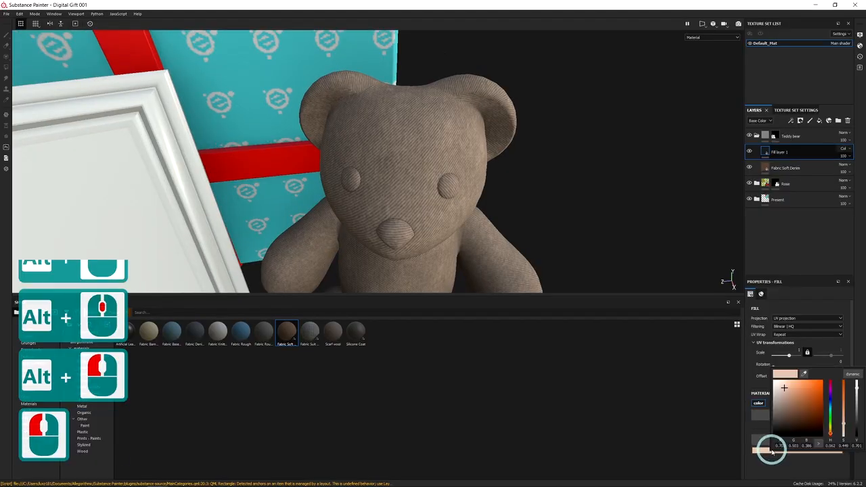
pyautogui.click(755, 451)
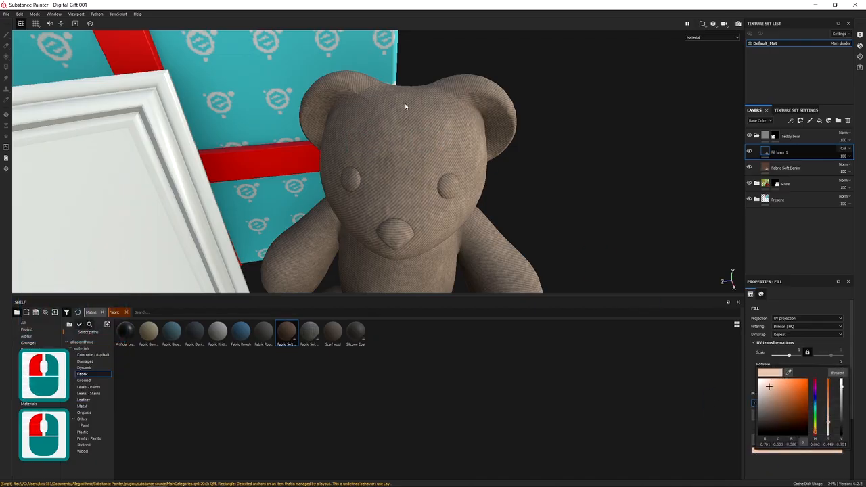
# Step: Compare the bear with and without the peach fill layer by switching its visibility off and on
pyautogui.keyDown('alt'); pyautogui.moveTo(442, 146); pyautogui.dragTo(446, 127, button='middle'); pyautogui.keyUp('alt')
pyautogui.keyDown('alt'); pyautogui.moveTo(445, 127); pyautogui.dragTo(440, 115, button='right'); pyautogui.keyUp('alt')
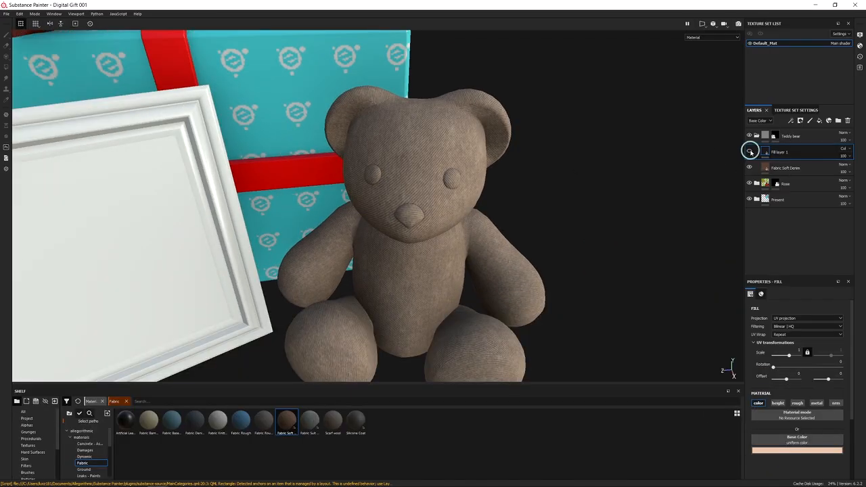
pyautogui.click(749, 151)
pyautogui.click(750, 151)
pyautogui.keyDown('alt'); pyautogui.moveTo(473, 251); pyautogui.dragTo(427, 174, button='middle'); pyautogui.keyUp('alt')
pyautogui.keyDown('alt'); pyautogui.middleClick(450, 209); pyautogui.keyUp('alt')
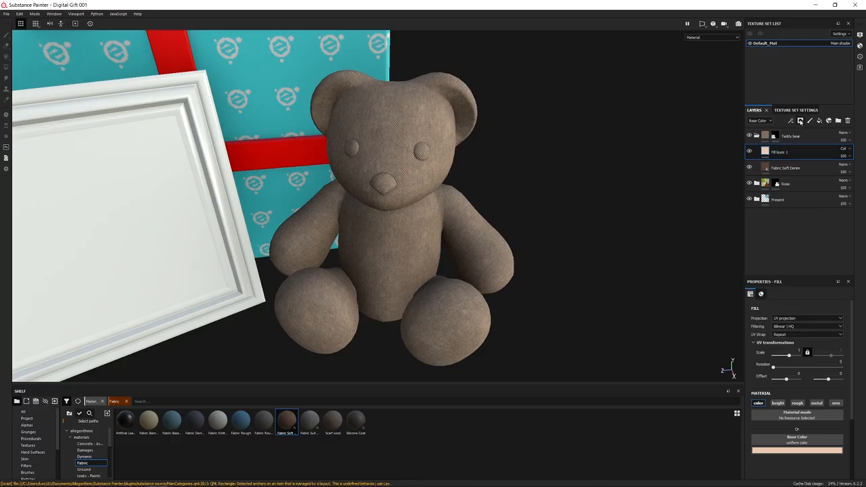
# Step: Add a black mask to the peach fill layer in the Teddy bear folder
pyautogui.click(799, 121)
pyautogui.click(808, 137)
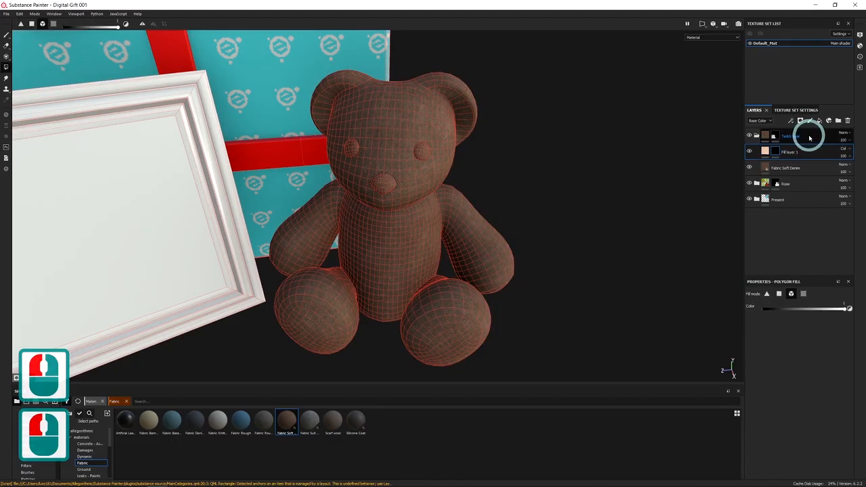
pyautogui.keyDown('alt'); pyautogui.moveTo(493, 263); pyautogui.dragTo(434, 255); pyautogui.keyUp('alt')
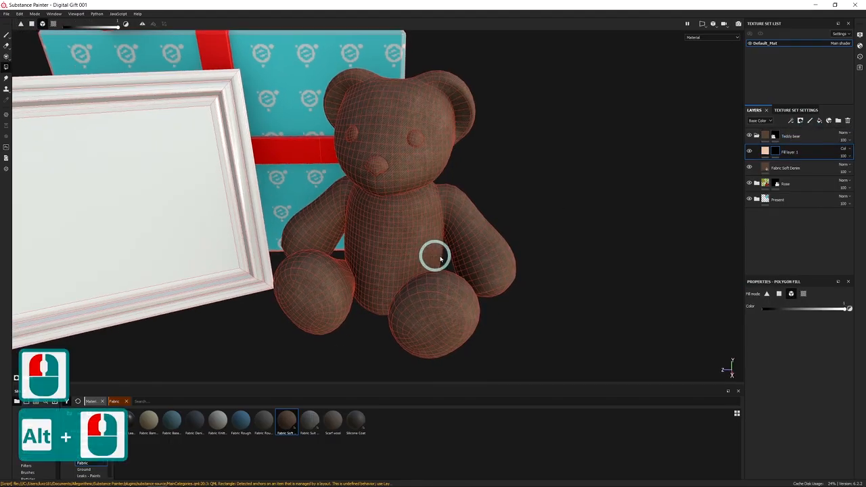
pyautogui.keyDown('alt'); pyautogui.moveTo(434, 255); pyautogui.dragTo(427, 247, button='middle'); pyautogui.keyUp('alt')
pyautogui.keyDown('alt'); pyautogui.moveTo(427, 248); pyautogui.dragTo(421, 245); pyautogui.keyUp('alt')
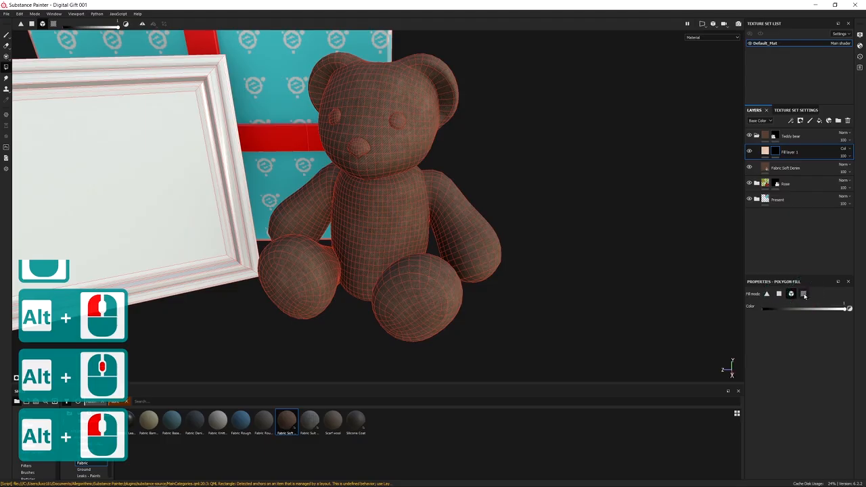
# Step: Reveal the peach fill on the sole of one of the bear's feet using Polygon Fill in UV chunk mode
pyautogui.click(803, 294)
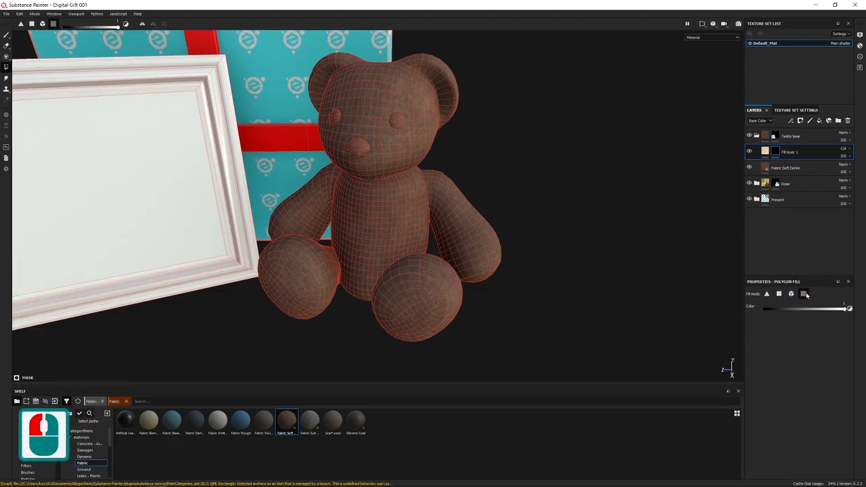
pyautogui.keyDown('alt'); pyautogui.moveTo(458, 249); pyautogui.dragTo(464, 222, button='middle'); pyautogui.keyUp('alt')
pyautogui.keyDown('alt'); pyautogui.moveTo(463, 222); pyautogui.dragTo(475, 197); pyautogui.keyUp('alt')
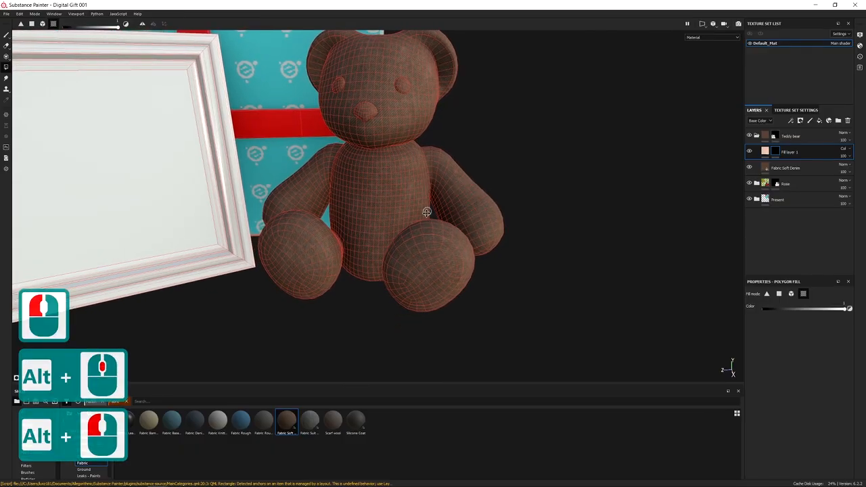
pyautogui.keyDown('alt'); pyautogui.moveTo(427, 209); pyautogui.dragTo(419, 231, button='middle'); pyautogui.keyUp('alt')
pyautogui.moveTo(423, 229)
pyautogui.keyDown('alt'); pyautogui.mouseDown()
pyautogui.moveTo(411, 225)
pyautogui.moveTo(425, 230)
pyautogui.mouseUp(); pyautogui.keyUp('alt')
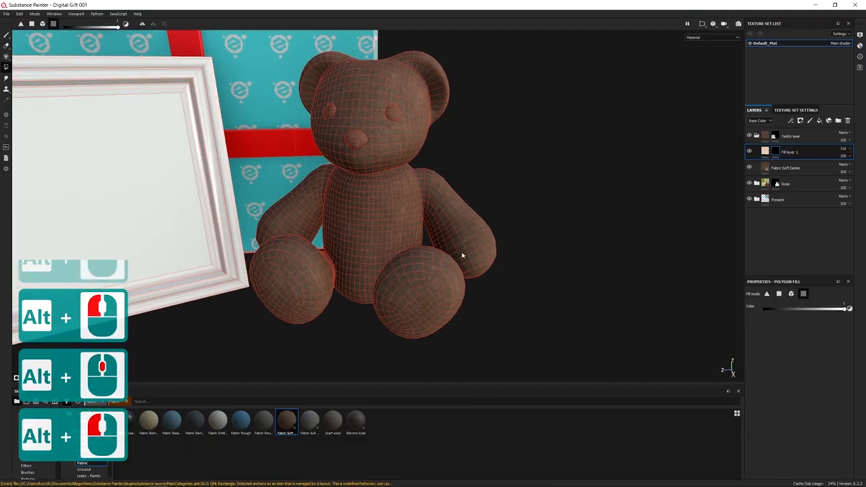
pyautogui.keyDown('alt'); pyautogui.moveTo(384, 245); pyautogui.dragTo(394, 288, button='right'); pyautogui.keyUp('alt')
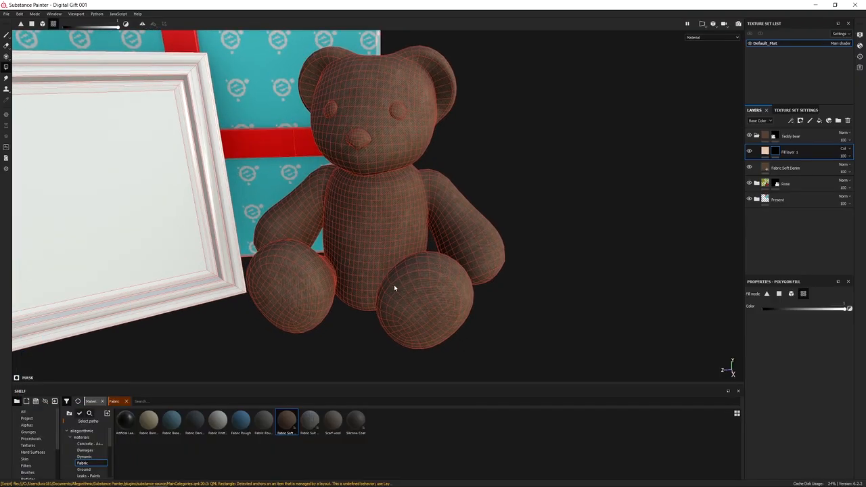
pyautogui.press('F1')
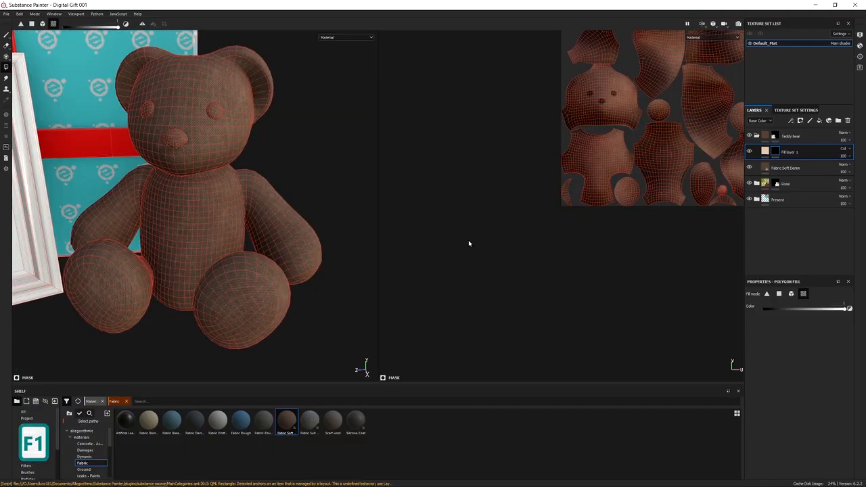
pyautogui.keyDown('alt'); pyautogui.moveTo(607, 178); pyautogui.dragTo(518, 241, button='middle'); pyautogui.keyUp('alt')
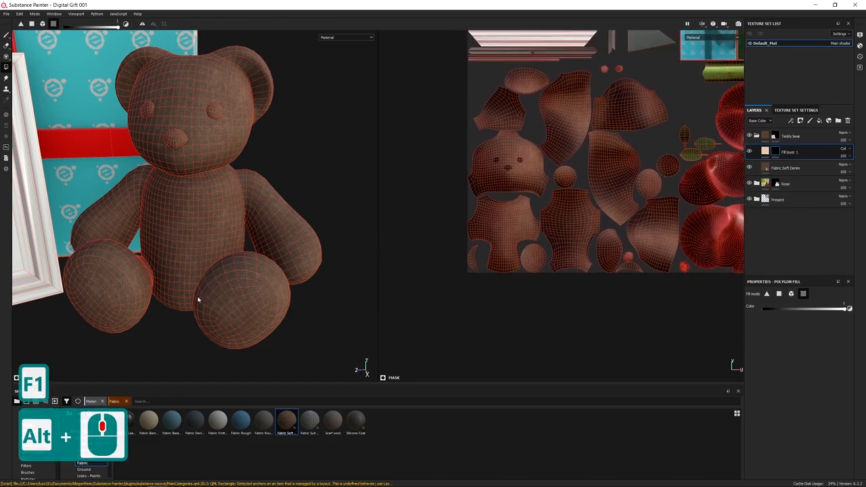
pyautogui.keyDown('alt'); pyautogui.moveTo(588, 217); pyautogui.dragTo(536, 225, button='middle'); pyautogui.keyUp('alt')
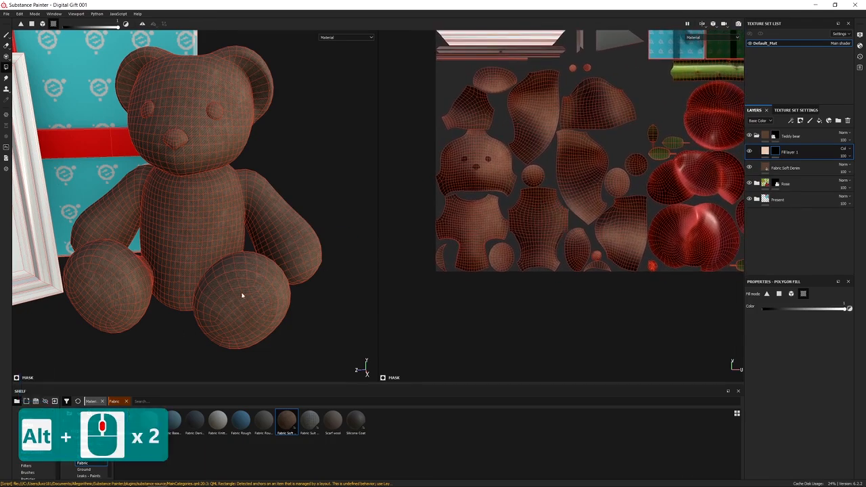
pyautogui.click(228, 301)
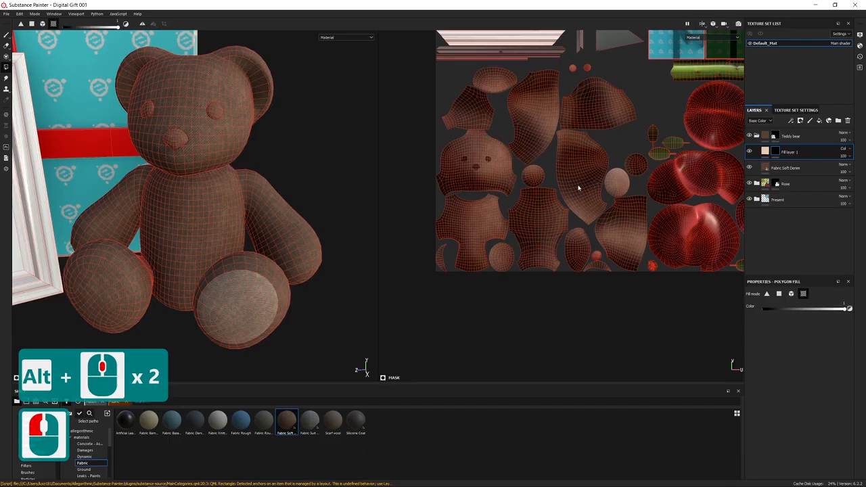
# Step: Fill the other foot's sole and the paw pad at the arm's end in the peach layer's mask
pyautogui.scroll(19, 615, 180)
pyautogui.scroll(6, 601, 216)
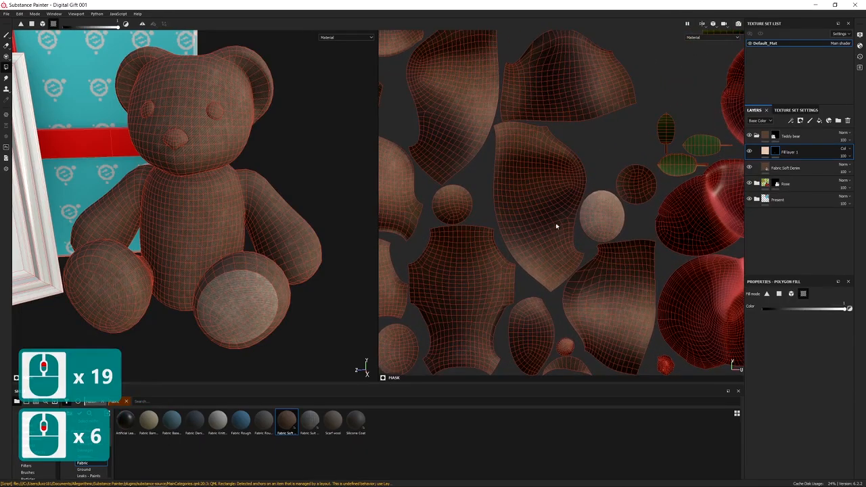
pyautogui.scroll(-7, 585, 226)
pyautogui.keyDown('alt'); pyautogui.moveTo(584, 226); pyautogui.dragTo(544, 187, button='middle'); pyautogui.keyUp('alt')
pyautogui.scroll(3, 580, 254)
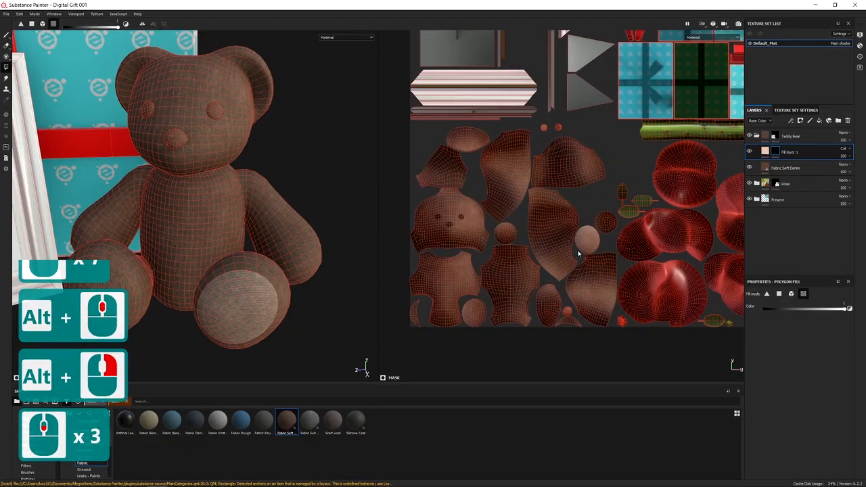
pyautogui.press('F2')
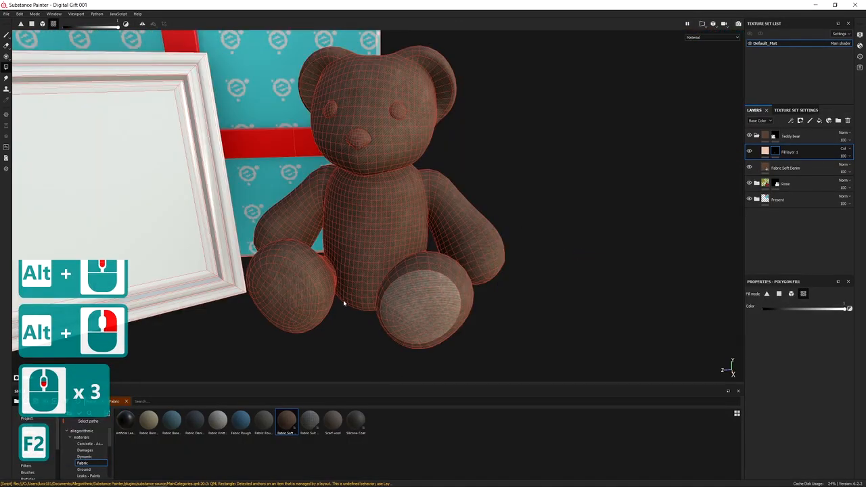
pyautogui.keyDown('alt'); pyautogui.moveTo(341, 322); pyautogui.dragTo(416, 268, button='middle'); pyautogui.keyUp('alt')
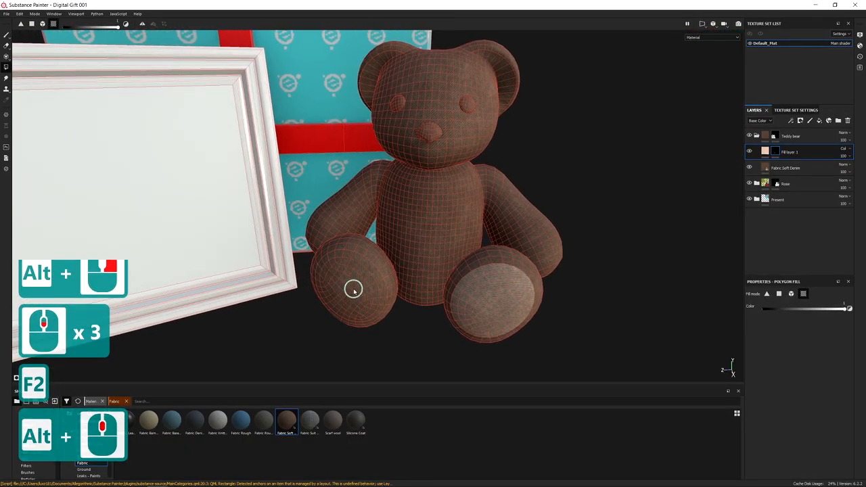
pyautogui.keyDown('alt'); pyautogui.moveTo(513, 290); pyautogui.dragTo(460, 404); pyautogui.keyUp('alt')
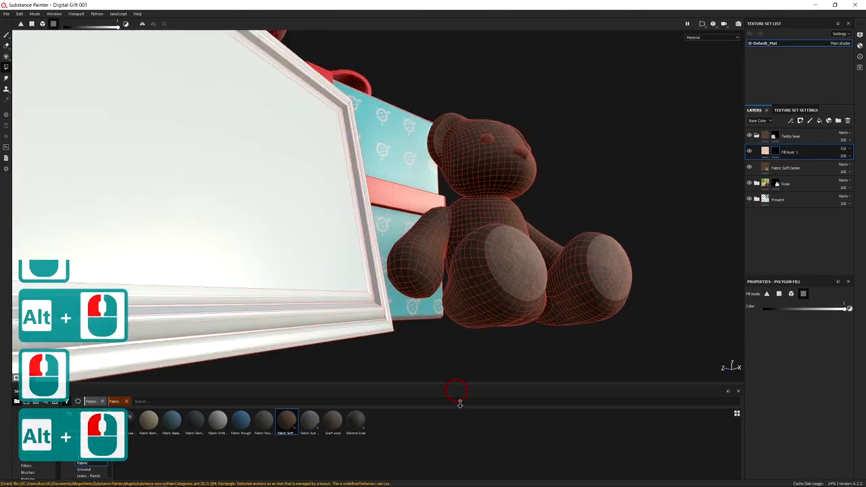
pyautogui.keyDown('alt'); pyautogui.moveTo(460, 404); pyautogui.dragTo(436, 298, button='right'); pyautogui.keyUp('alt')
pyautogui.click(404, 291)
pyautogui.keyDown('alt'); pyautogui.moveTo(507, 177); pyautogui.dragTo(401, 195, button='middle'); pyautogui.keyUp('alt')
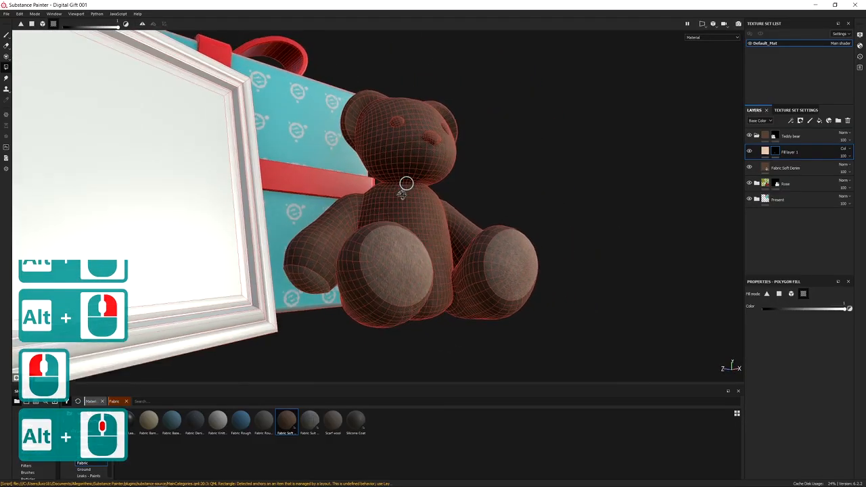
# Step: Fill the inner faces of both ears in the peach layer's mask
pyautogui.keyDown('alt'); pyautogui.moveTo(406, 183); pyautogui.dragTo(406, 84); pyautogui.keyUp('alt')
pyautogui.scroll(3, 487, 234)
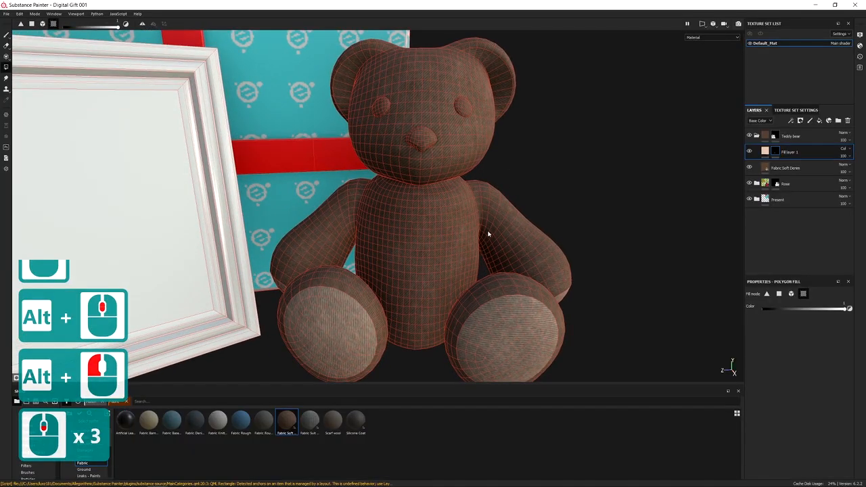
pyautogui.keyDown('alt'); pyautogui.moveTo(512, 108); pyautogui.dragTo(406, 186, button='middle'); pyautogui.keyUp('alt')
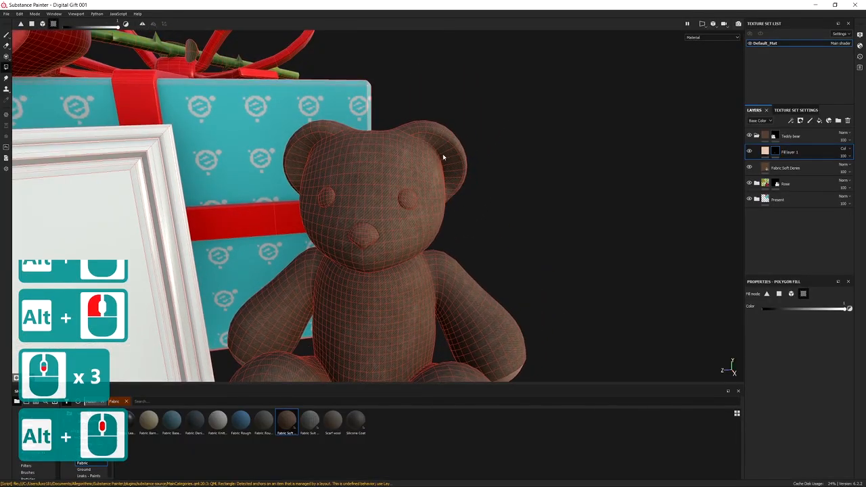
pyautogui.scroll(6, 449, 153)
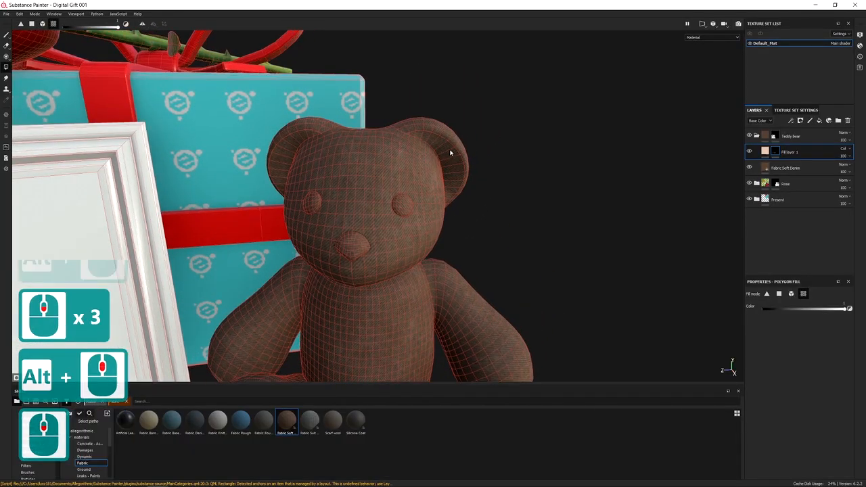
pyautogui.click(445, 156)
pyautogui.click(203, 140)
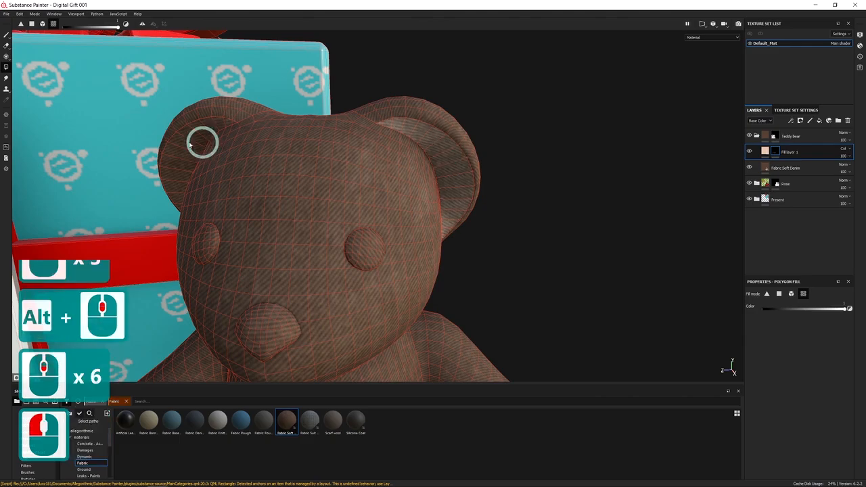
pyautogui.scroll(-11, 352, 203)
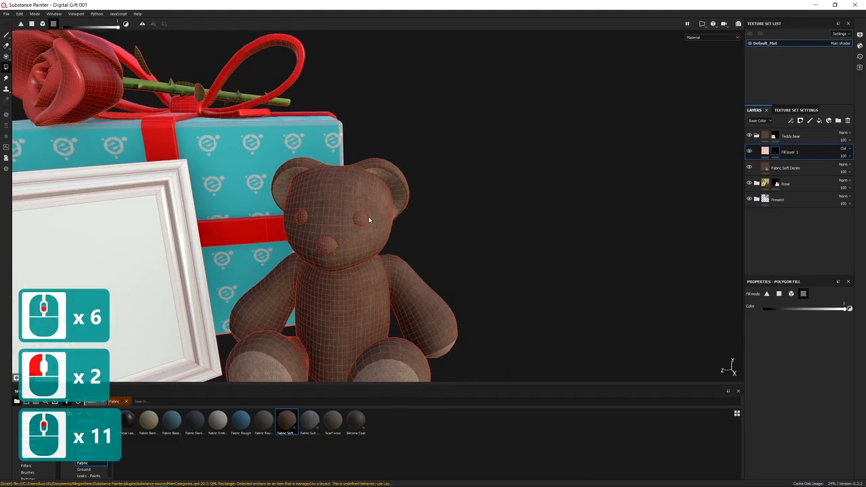
# Step: Examine the peach inner ears and the rest of the bear from several angles without the wireframe overlay
pyautogui.keyDown('alt'); pyautogui.moveTo(361, 203); pyautogui.dragTo(423, 181, button='middle'); pyautogui.keyUp('alt')
pyautogui.press('1')
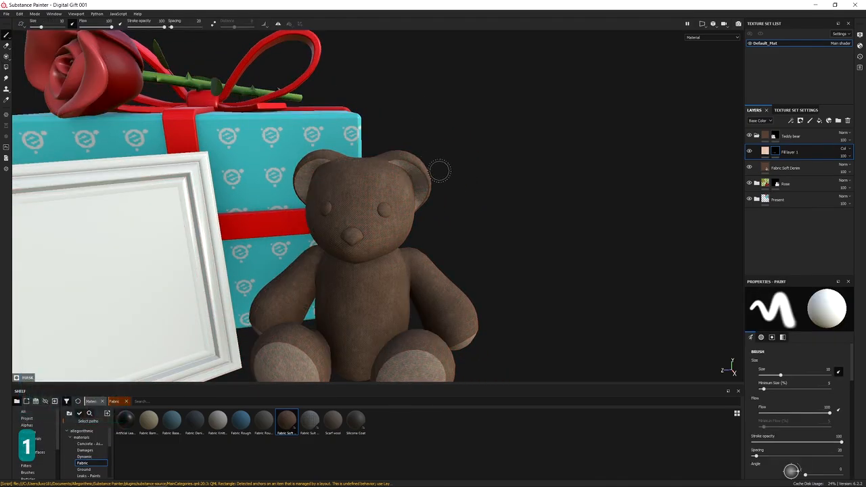
pyautogui.scroll(12, 440, 173)
pyautogui.keyDown('alt'); pyautogui.moveTo(442, 193); pyautogui.dragTo(399, 170); pyautogui.keyUp('alt')
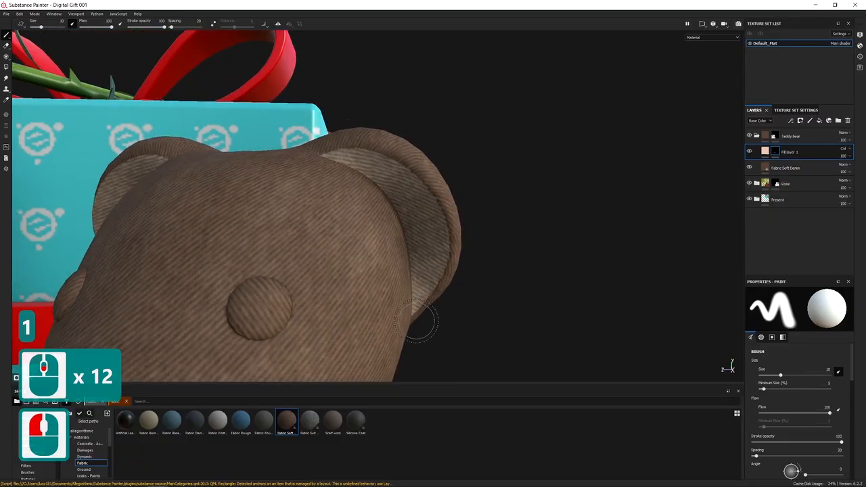
pyautogui.moveTo(436, 304)
pyautogui.keyDown('alt'); pyautogui.mouseDown()
pyautogui.moveTo(399, 291)
pyautogui.moveTo(383, 300)
pyautogui.mouseUp(); pyautogui.keyUp('alt')
pyautogui.keyDown('alt'); pyautogui.moveTo(383, 300); pyautogui.dragTo(245, 165, button='right'); pyautogui.keyUp('alt')
pyautogui.keyDown('alt'); pyautogui.moveTo(396, 277); pyautogui.dragTo(377, 160, button='middle'); pyautogui.keyUp('alt')
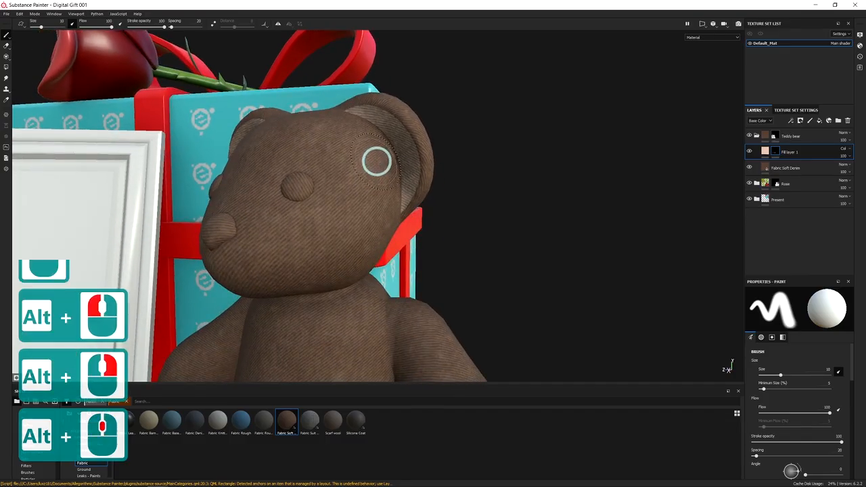
pyautogui.keyDown('alt'); pyautogui.moveTo(376, 160); pyautogui.dragTo(298, 144, button='right'); pyautogui.keyUp('alt')
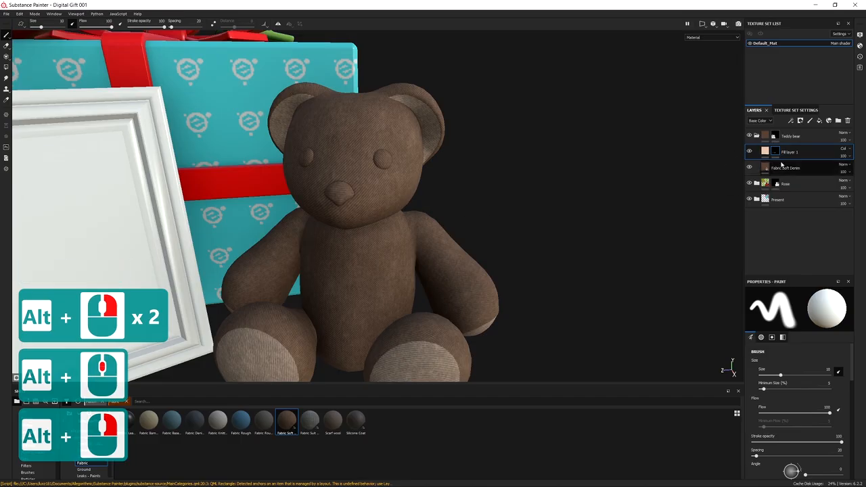
# Step: Target the peach fill layer's mask with the Paint brush and set the brush size to 24.44
pyautogui.click(774, 151)
pyautogui.press('4')
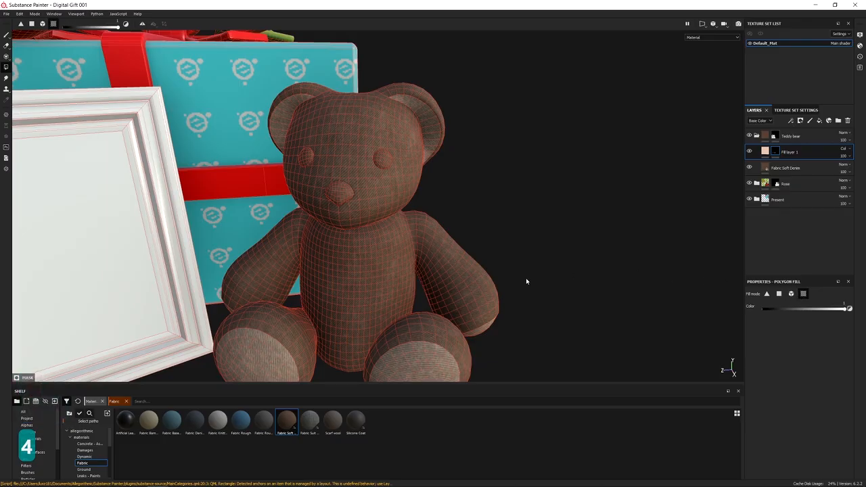
pyautogui.press('1')
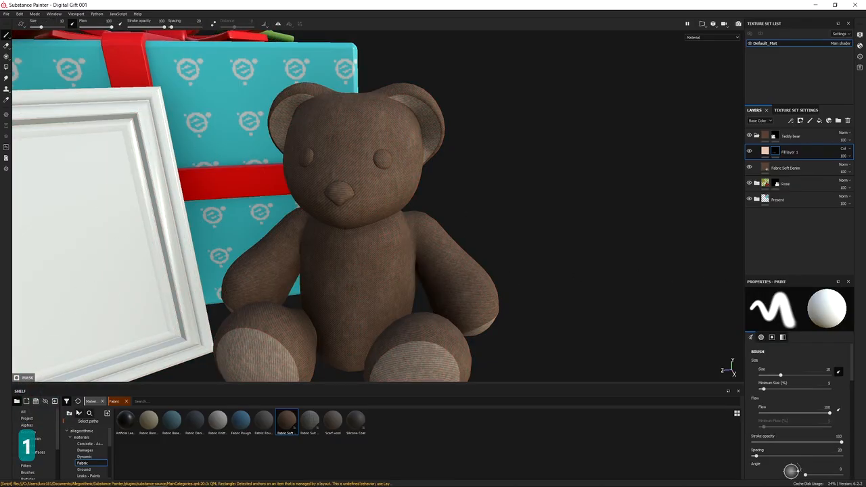
pyautogui.press('alt')
pyautogui.keyDown('alt'); pyautogui.moveTo(395, 247); pyautogui.dragTo(425, 195); pyautogui.keyUp('alt')
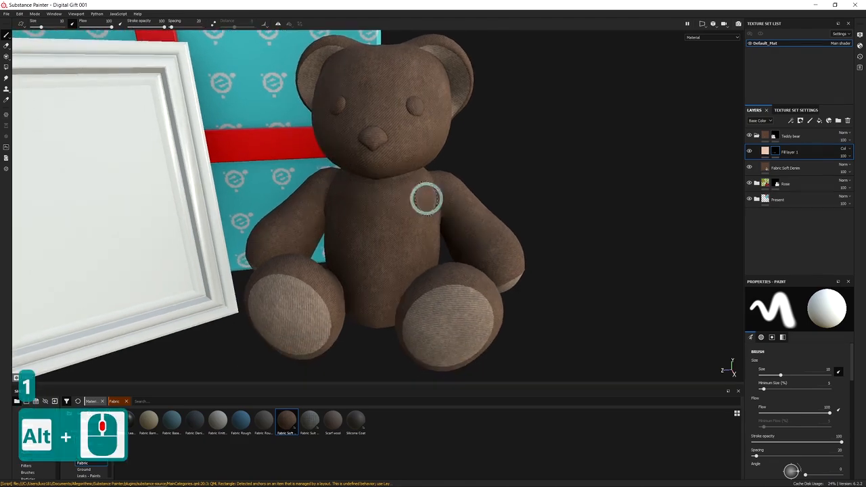
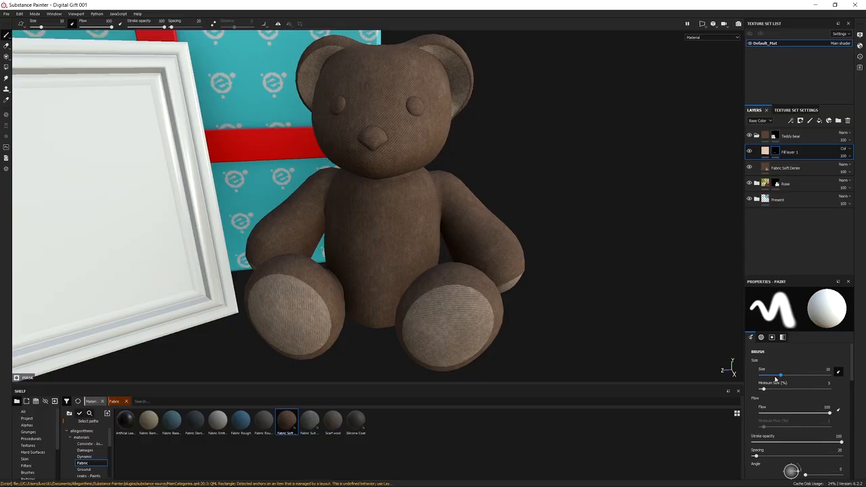
pyautogui.scroll(1, 790, 395)
pyautogui.scroll(-1, 791, 395)
pyautogui.scroll(3, 789, 395)
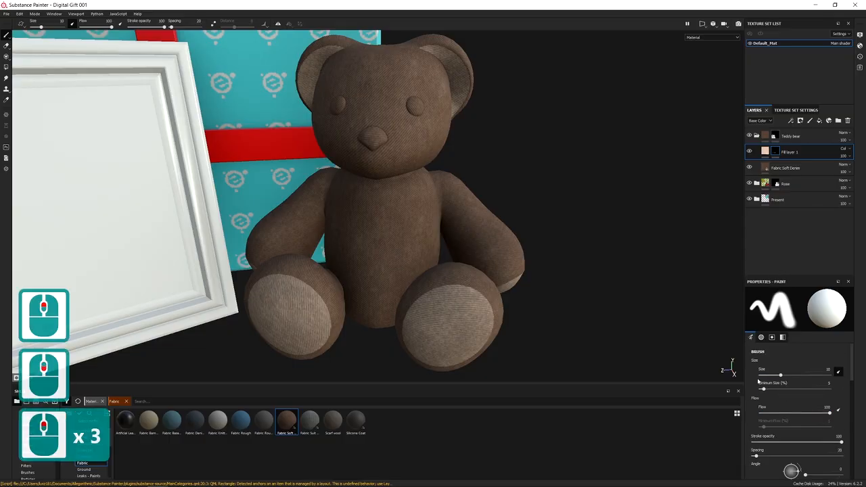
pyautogui.moveTo(782, 377); pyautogui.dragTo(792, 376)
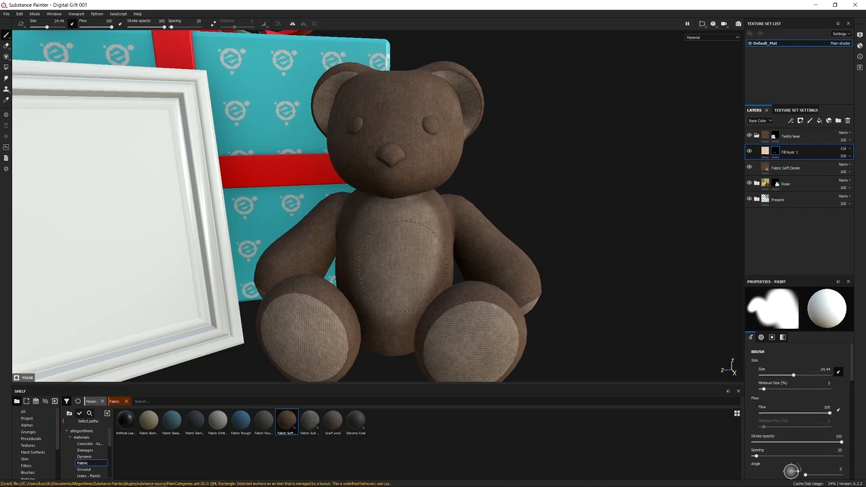
# Step: Try painting the peach tint over the bear's belly with the soft brush
pyautogui.moveTo(402, 261); pyautogui.dragTo(398, 247)
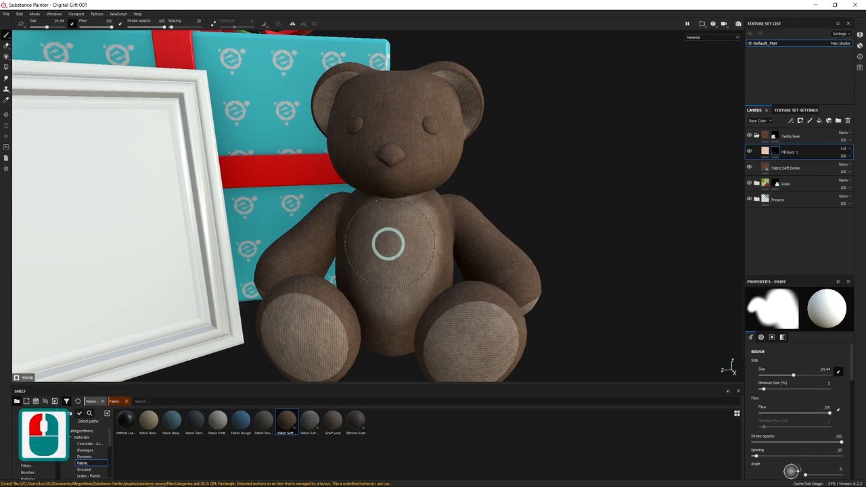
pyautogui.click(391, 245)
pyautogui.hotkey('ctrl', 'z')
pyautogui.hotkey('ctrl', 'z')
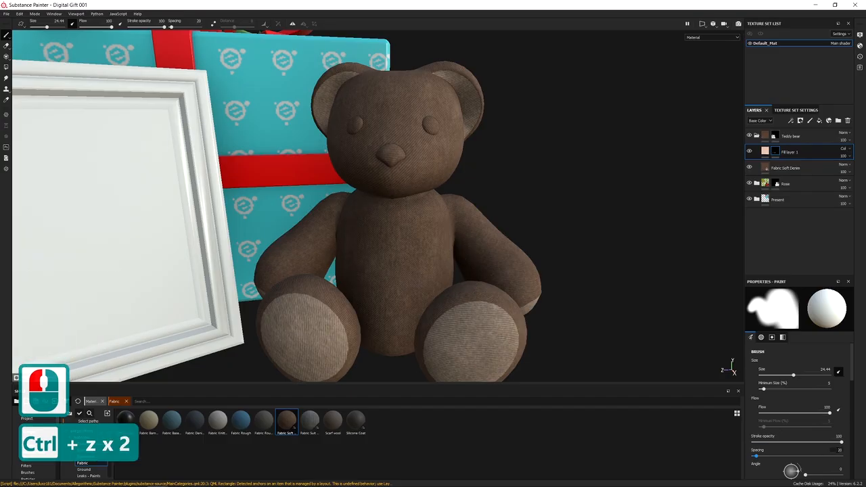
# Step: Set the brush spacing to 72, test it with strokes on the bear's belly and undo the painting
pyautogui.moveTo(757, 457); pyautogui.dragTo(767, 457)
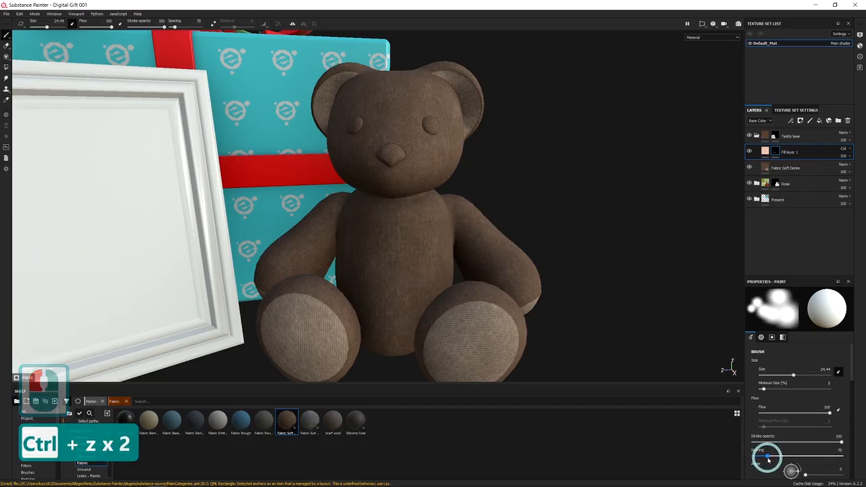
pyautogui.moveTo(377, 252)
pyautogui.mouseDown()
pyautogui.moveTo(370, 230)
pyautogui.moveTo(428, 239)
pyautogui.moveTo(386, 233)
pyautogui.mouseUp()
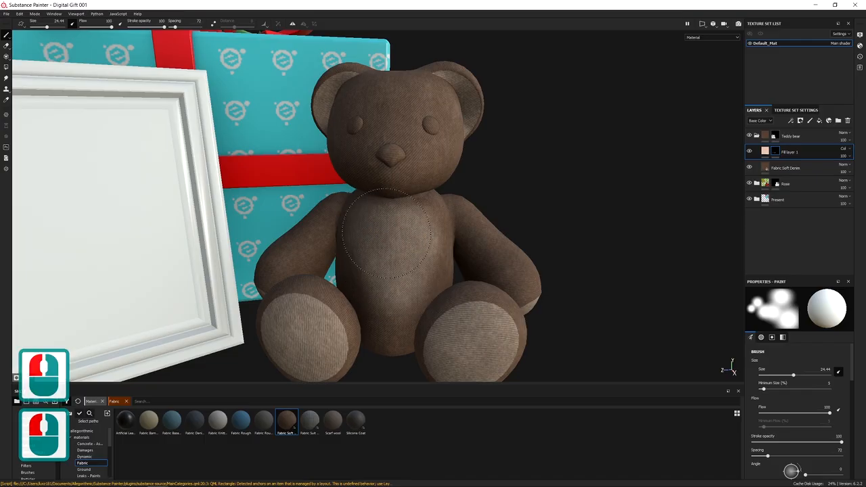
pyautogui.moveTo(462, 314); pyautogui.dragTo(391, 306)
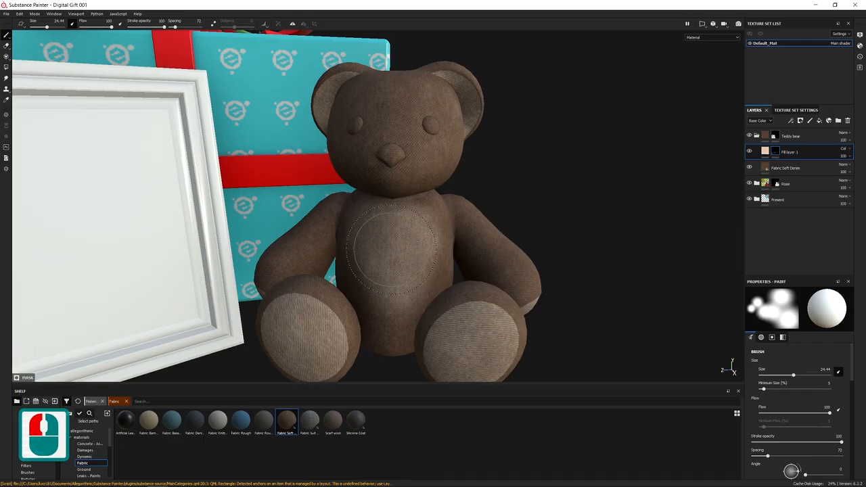
pyautogui.hotkey('ctrl', 'z')
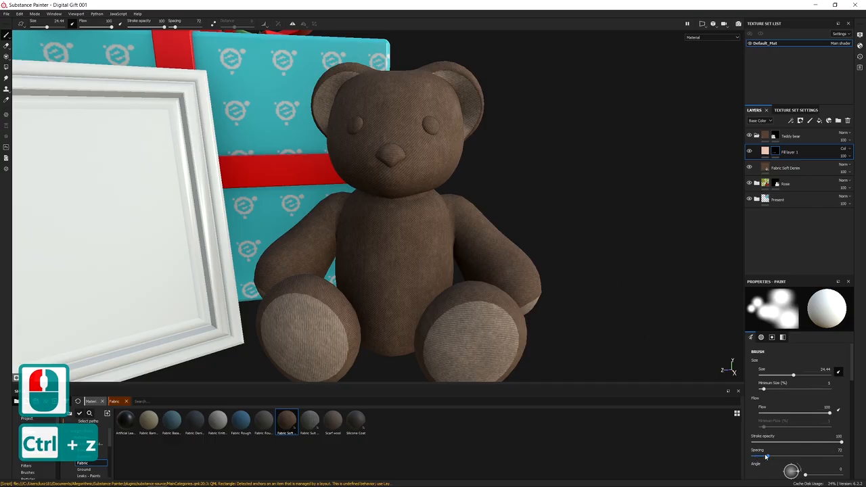
# Step: Set the brush spacing to 5 and repaint the peach tint over the bear's belly
pyautogui.moveTo(765, 457)
pyautogui.mouseDown()
pyautogui.moveTo(740, 454)
pyautogui.moveTo(753, 457)
pyautogui.mouseUp()
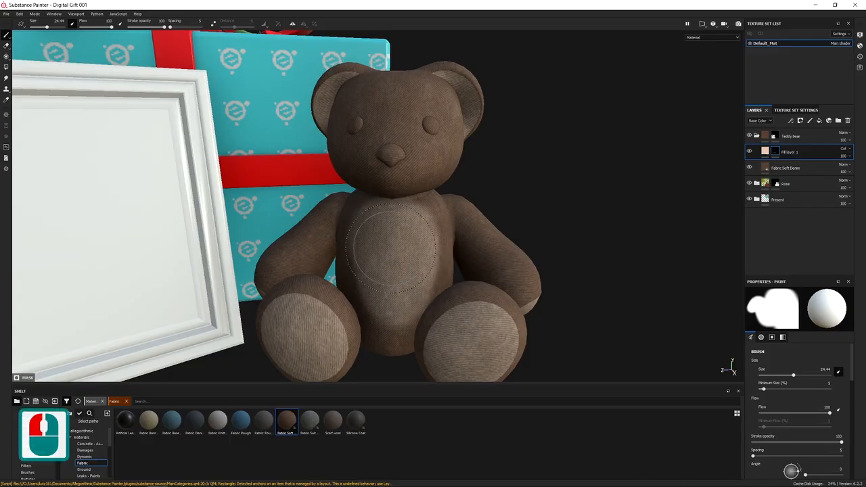
pyautogui.hotkey('ctrl', 'z')
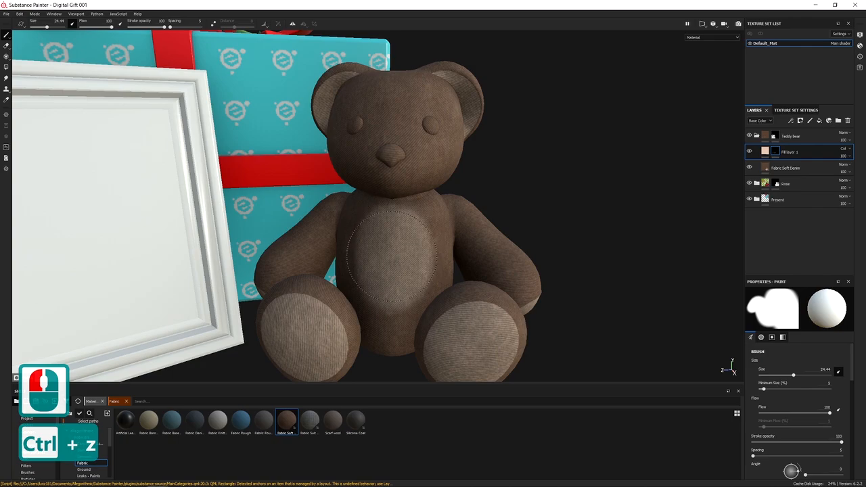
pyautogui.scroll(4, 379, 269)
pyautogui.scroll(-11, 368, 271)
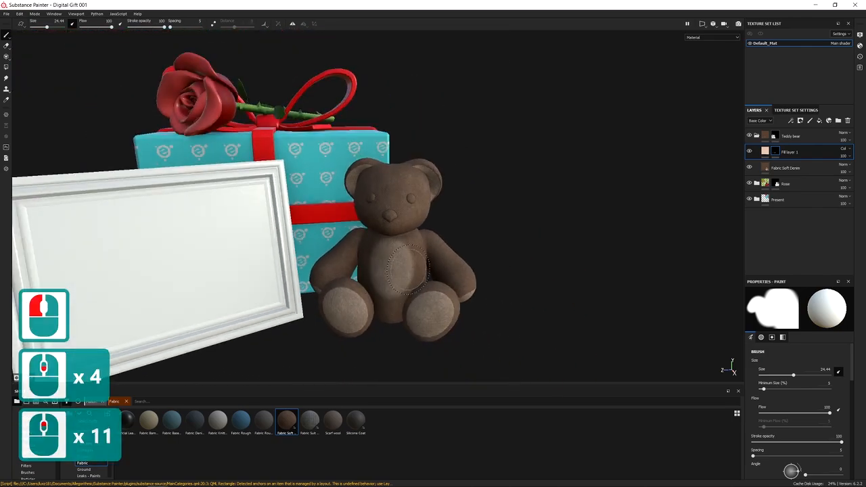
# Step: Paint the peach tint over the bear's muzzle and nose with a single soft dab
pyautogui.keyDown('alt'); pyautogui.moveTo(363, 271); pyautogui.dragTo(368, 309, button='right'); pyautogui.keyUp('alt')
pyautogui.keyDown('alt'); pyautogui.moveTo(384, 234); pyautogui.dragTo(390, 247, button='middle'); pyautogui.keyUp('alt')
pyautogui.keyDown('alt'); pyautogui.moveTo(390, 248); pyautogui.dragTo(416, 356, button='right'); pyautogui.keyUp('alt')
pyautogui.keyDown('alt'); pyautogui.moveTo(415, 356); pyautogui.dragTo(389, 245); pyautogui.keyUp('alt')
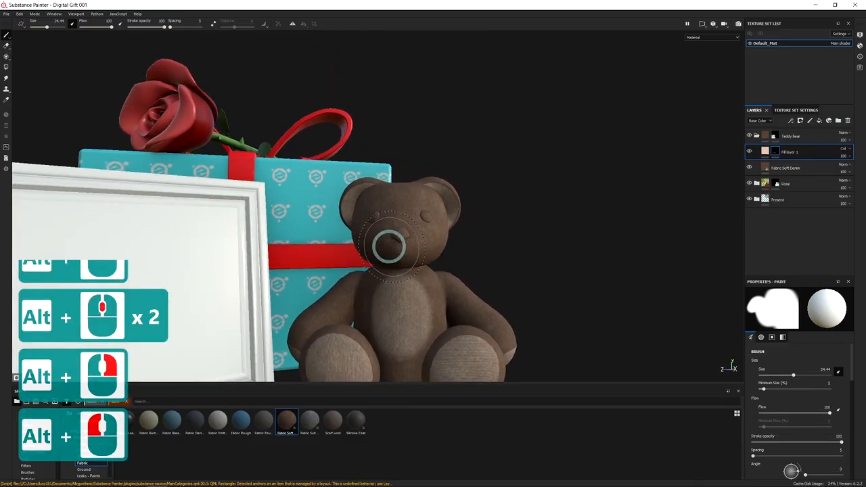
pyautogui.scroll(3, 403, 240)
pyautogui.scroll(7, 401, 236)
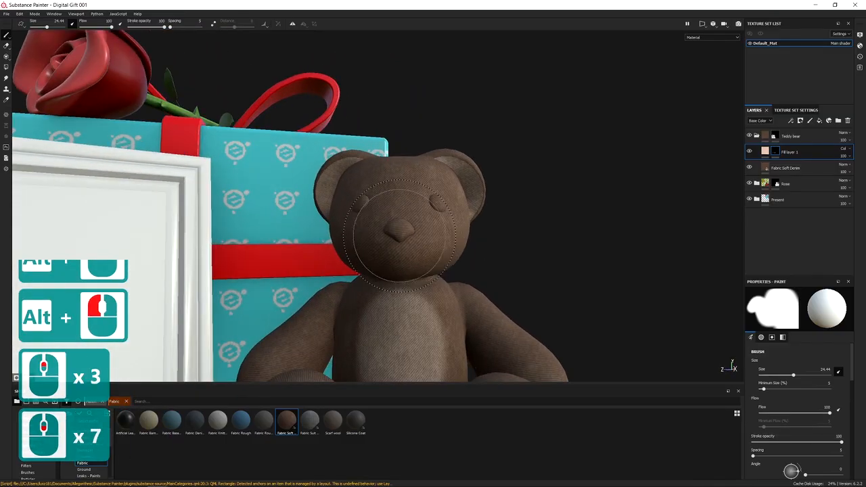
pyautogui.moveTo(406, 246)
pyautogui.keyDown('alt'); pyautogui.mouseDown()
pyautogui.moveTo(435, 257)
pyautogui.moveTo(406, 254)
pyautogui.mouseUp(); pyautogui.keyUp('alt')
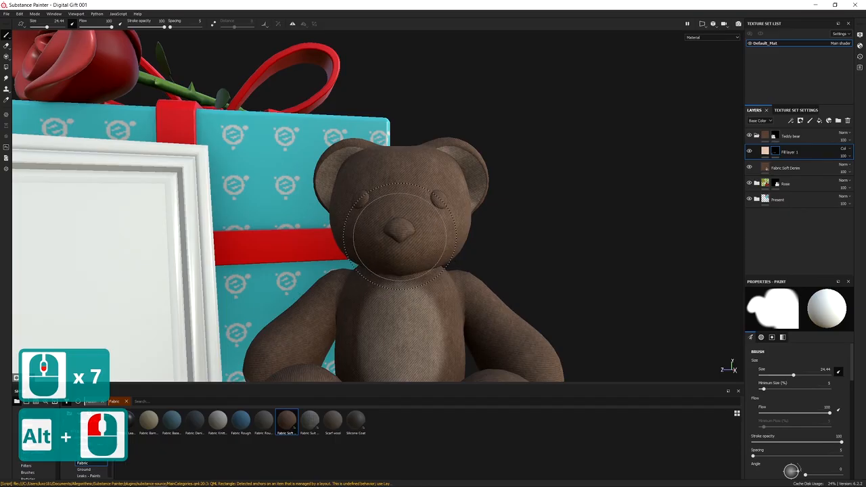
pyautogui.keyDown('alt'); pyautogui.moveTo(401, 234); pyautogui.dragTo(403, 245); pyautogui.keyUp('alt')
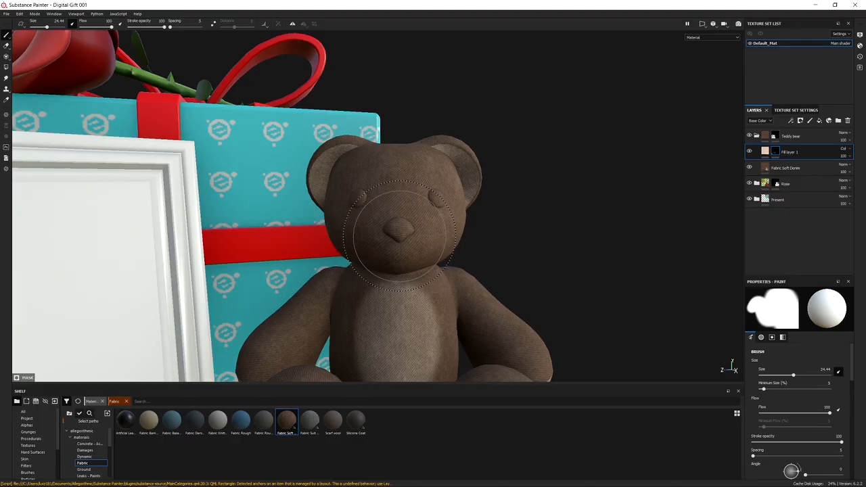
pyautogui.click(399, 235)
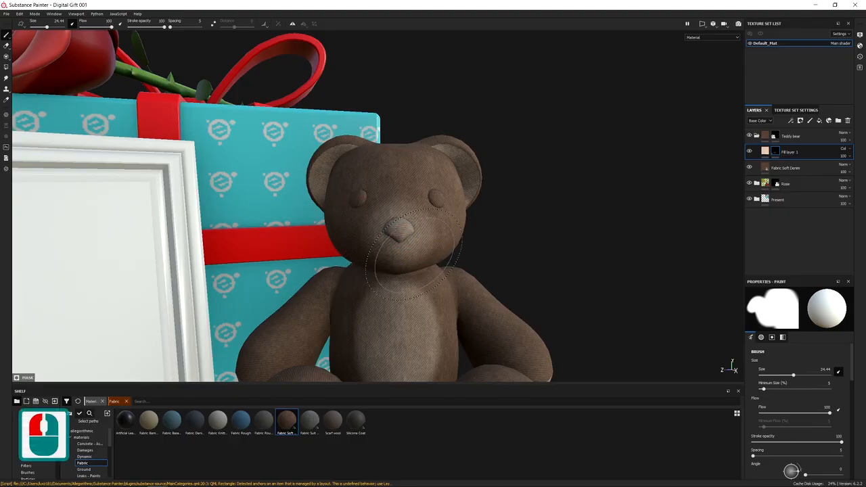
# Step: Examine the peach tint on the bear's muzzle and belly from the side and the front
pyautogui.keyDown('alt'); pyautogui.moveTo(400, 236); pyautogui.dragTo(366, 236); pyautogui.keyUp('alt')
pyautogui.keyDown('alt'); pyautogui.moveTo(365, 237); pyautogui.dragTo(342, 232, button='right'); pyautogui.keyUp('alt')
pyautogui.keyDown('alt'); pyautogui.moveTo(341, 232); pyautogui.dragTo(315, 230); pyautogui.keyUp('alt')
pyautogui.keyDown('alt'); pyautogui.moveTo(315, 230); pyautogui.dragTo(400, 219, button='middle'); pyautogui.keyUp('alt')
pyautogui.keyDown('alt'); pyautogui.moveTo(400, 219); pyautogui.dragTo(446, 236, button='right'); pyautogui.keyUp('alt')
pyautogui.keyDown('alt'); pyautogui.moveTo(446, 237); pyautogui.dragTo(412, 226, button='middle'); pyautogui.keyUp('alt')
pyautogui.keyDown('alt'); pyautogui.moveTo(412, 227); pyautogui.dragTo(446, 227); pyautogui.keyUp('alt')
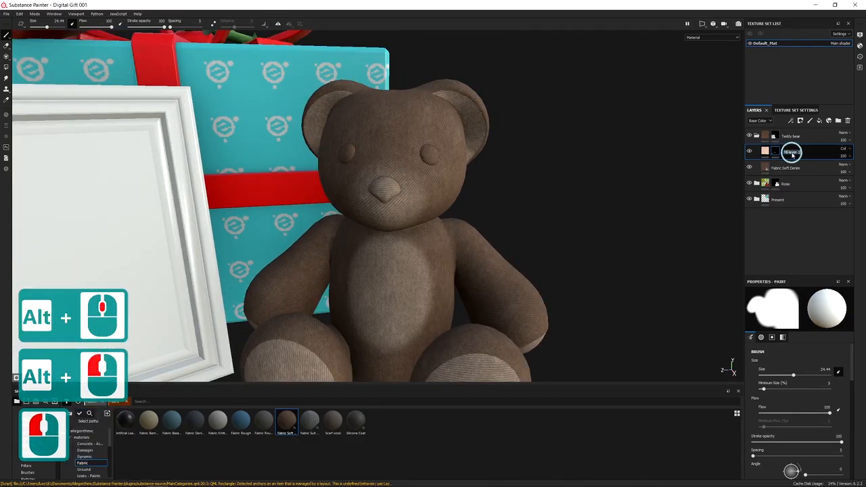
# Step: Rename the peach fill layer as Fabric color var
pyautogui.doubleClick(792, 153)
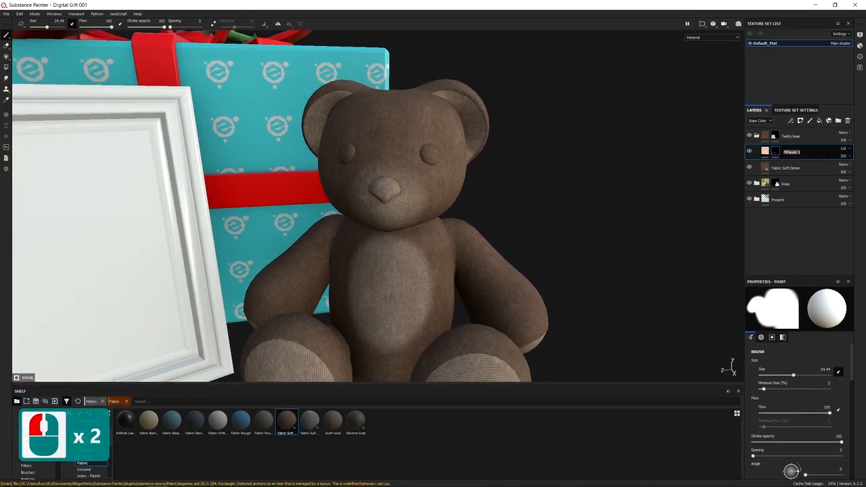
pyautogui.write('Fabric color')
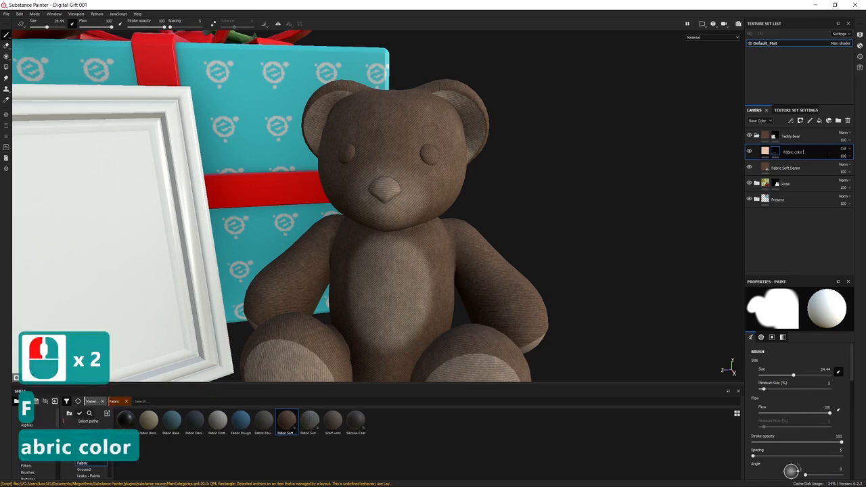
pyautogui.press('shift')
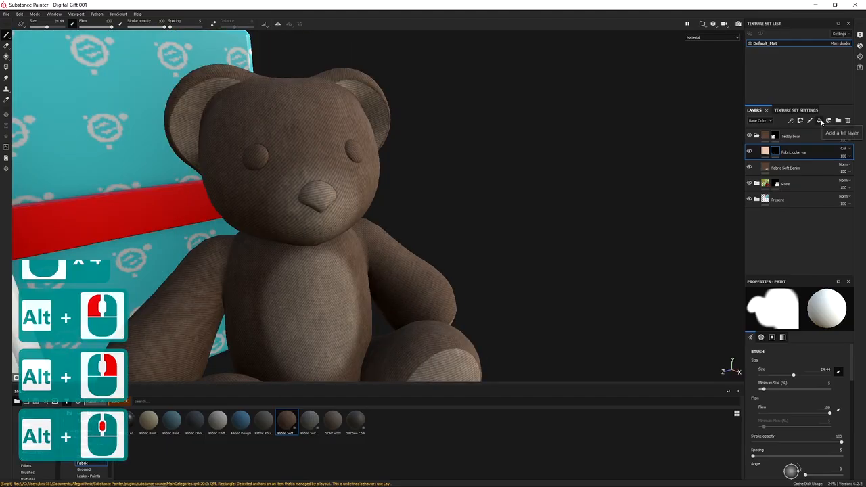
# Step: Add a fill layer above Fabric color var in the Teddy bear folder and give it a black mask
pyautogui.click(819, 121)
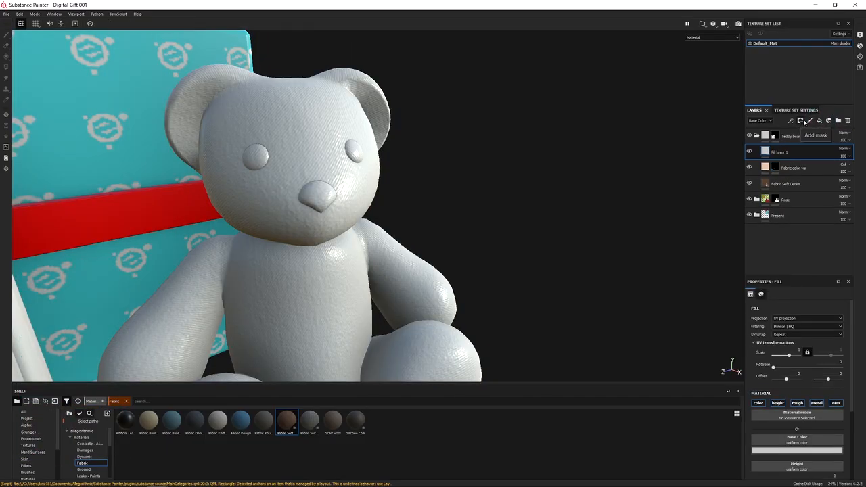
pyautogui.click(801, 121)
pyautogui.click(815, 135)
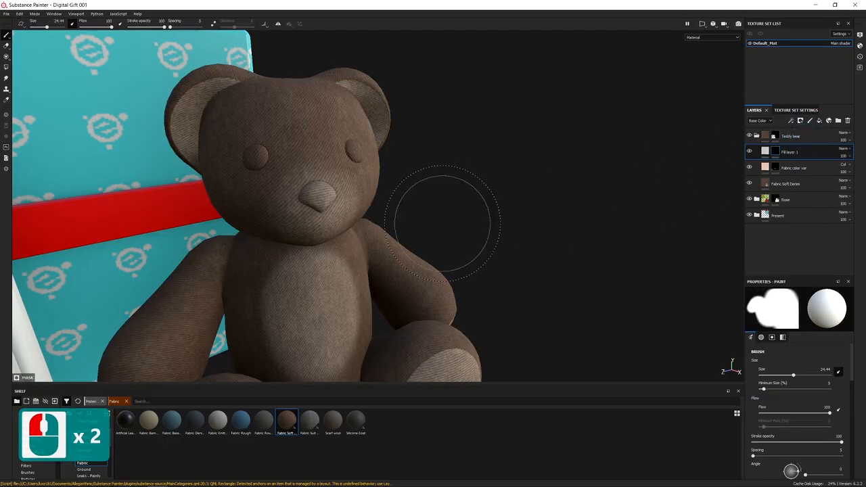
# Step: Reveal the new fill layer on the bear's nose and both eyes by filling its mask with Polygon Fill
pyautogui.press('4')
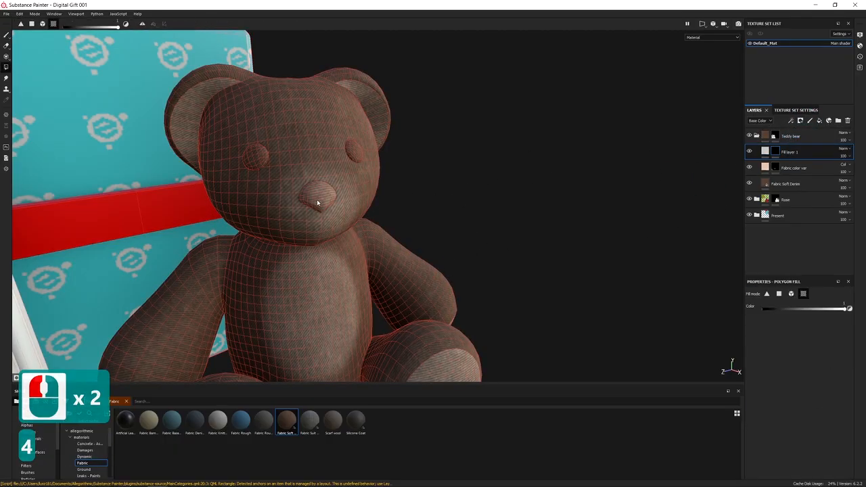
pyautogui.doubleClick(801, 293)
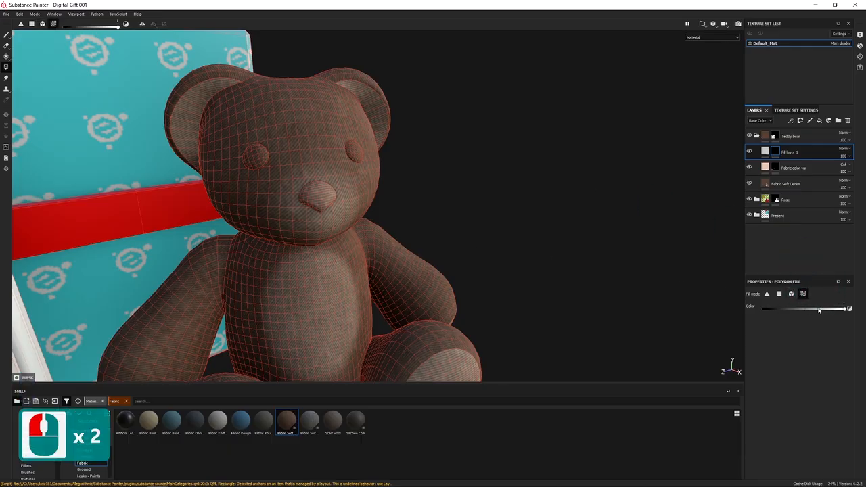
pyautogui.doubleClick(313, 195)
pyautogui.doubleClick(347, 146)
pyautogui.doubleClick(268, 154)
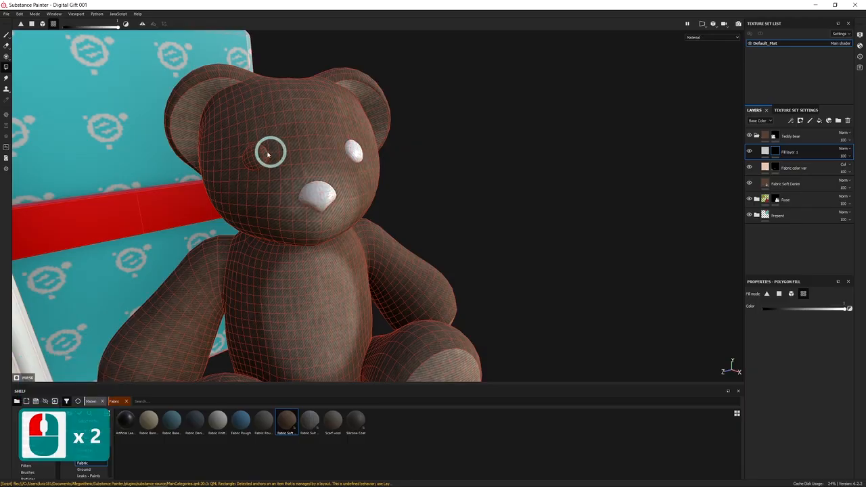
pyautogui.click(267, 154)
pyautogui.keyDown('alt'); pyautogui.moveTo(381, 160); pyautogui.dragTo(392, 195); pyautogui.keyUp('alt')
pyautogui.press('1')
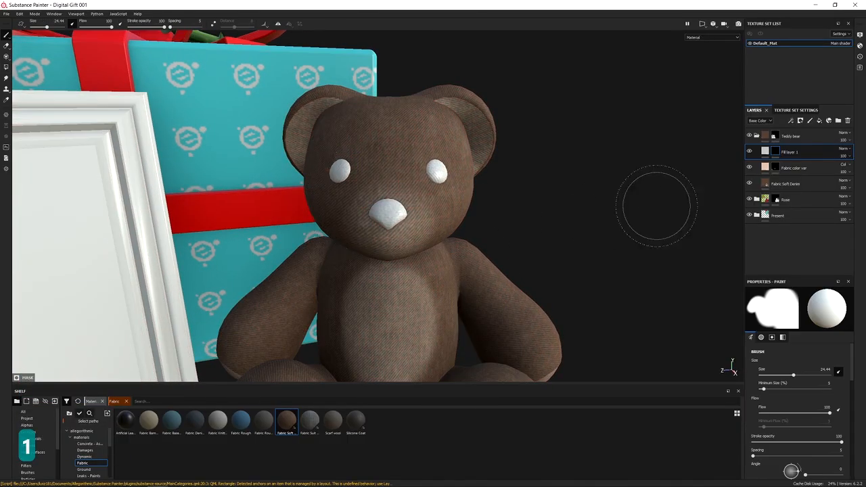
# Step: Select the new layer's fill and examine the surface of the white eyes and nose from several angles
pyautogui.click(765, 152)
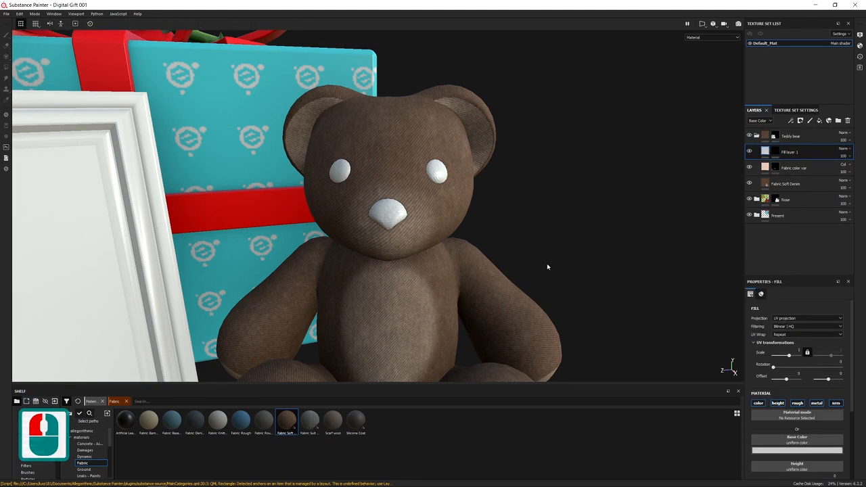
pyautogui.keyDown('alt'); pyautogui.moveTo(388, 218); pyautogui.dragTo(451, 218); pyautogui.keyUp('alt')
pyautogui.keyDown('alt'); pyautogui.moveTo(447, 214); pyautogui.dragTo(420, 203, button='middle'); pyautogui.keyUp('alt')
pyautogui.keyDown('alt'); pyautogui.moveTo(448, 243); pyautogui.dragTo(504, 246, button='right'); pyautogui.keyUp('alt')
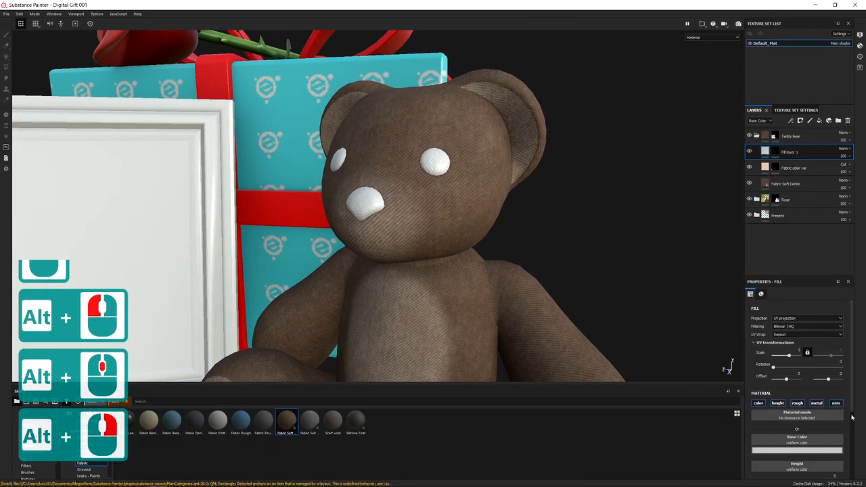
pyautogui.keyDown('alt'); pyautogui.moveTo(413, 201); pyautogui.dragTo(421, 253, button='right'); pyautogui.keyUp('alt')
pyautogui.keyDown('alt'); pyautogui.moveTo(421, 254); pyautogui.dragTo(515, 257); pyautogui.keyUp('alt')
pyautogui.keyDown('alt'); pyautogui.moveTo(363, 232); pyautogui.dragTo(225, 162); pyautogui.keyUp('alt')
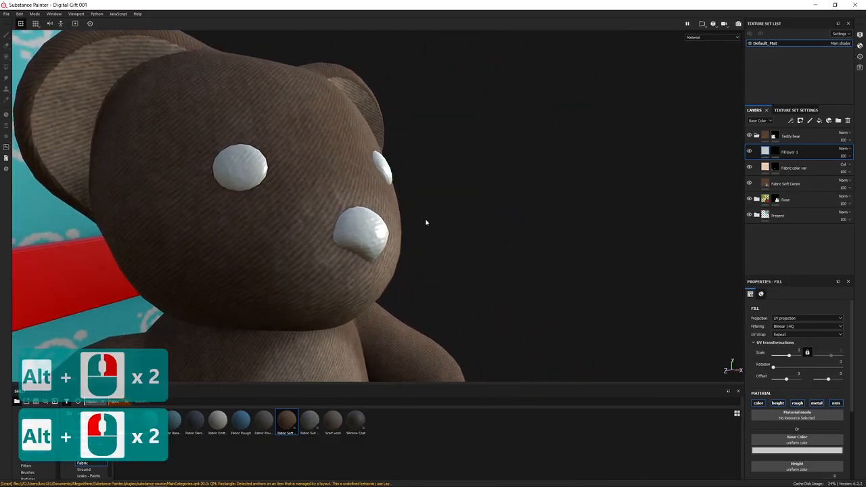
pyautogui.keyDown('alt'); pyautogui.moveTo(425, 221); pyautogui.dragTo(232, 227); pyautogui.keyUp('alt')
pyautogui.keyDown('alt'); pyautogui.moveTo(412, 276); pyautogui.dragTo(412, 259); pyautogui.keyUp('alt')
pyautogui.keyDown('alt'); pyautogui.moveTo(412, 260); pyautogui.dragTo(432, 263, button='middle'); pyautogui.keyUp('alt')
pyautogui.keyDown('alt'); pyautogui.moveTo(514, 250); pyautogui.dragTo(601, 223, button='right'); pyautogui.keyUp('alt')
pyautogui.keyDown('alt'); pyautogui.moveTo(602, 223); pyautogui.dragTo(626, 225, button='middle'); pyautogui.keyUp('alt')
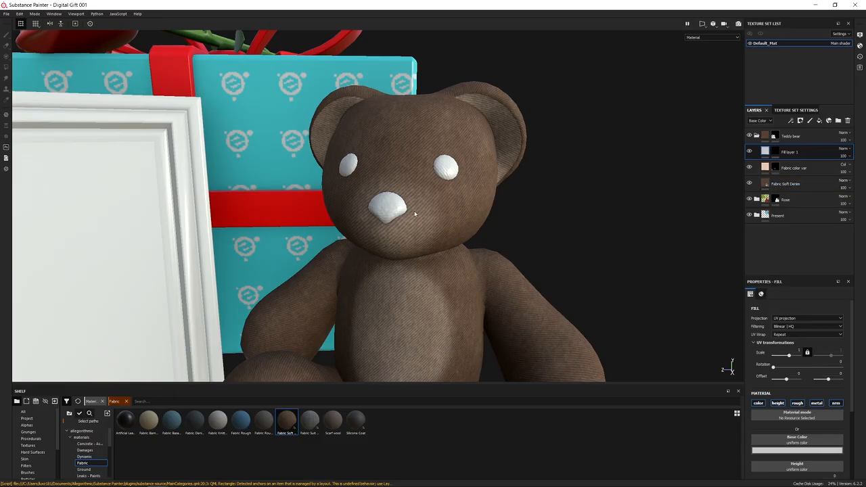
pyautogui.click(422, 253)
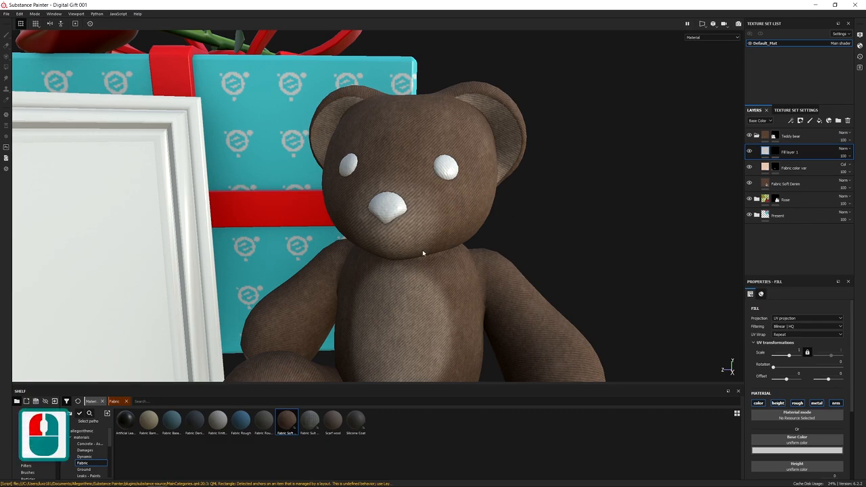
pyautogui.keyDown('alt'); pyautogui.moveTo(423, 156); pyautogui.dragTo(373, 181, button='middle'); pyautogui.keyUp('alt')
pyautogui.keyDown('alt'); pyautogui.moveTo(372, 182); pyautogui.dragTo(399, 240, button='right'); pyautogui.keyUp('alt')
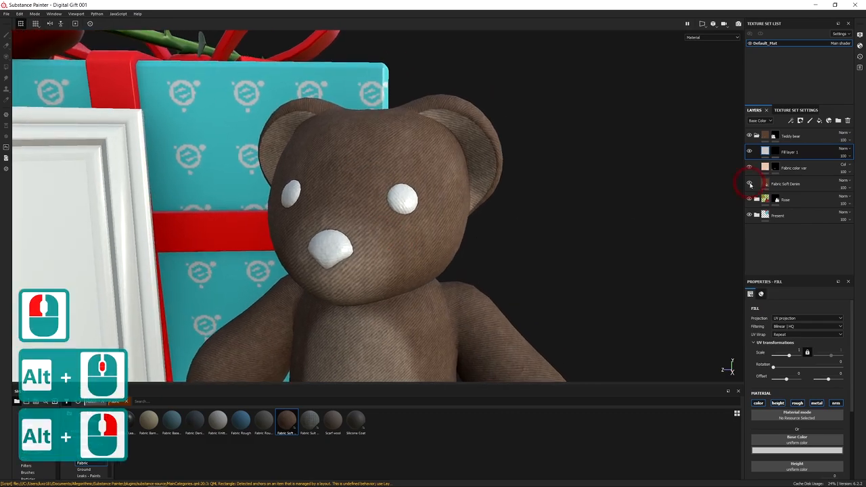
pyautogui.click(846, 152)
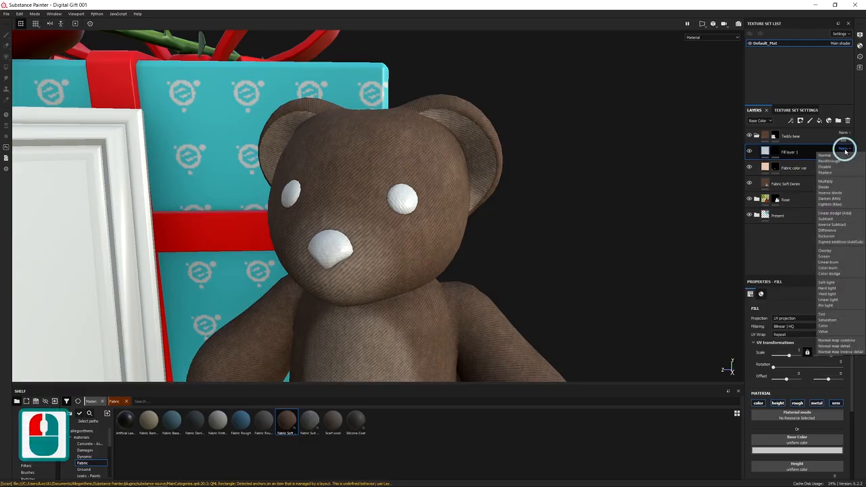
pyautogui.click(805, 146)
pyautogui.click(756, 120)
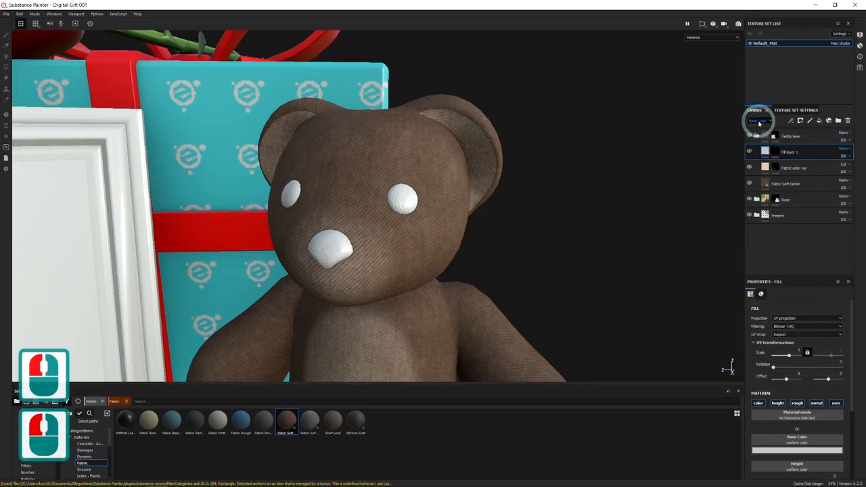
pyautogui.click(755, 121)
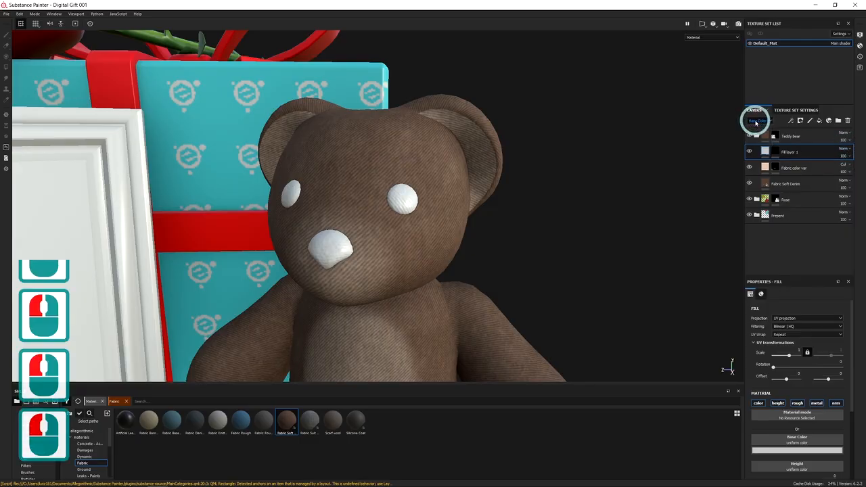
pyautogui.click(806, 185)
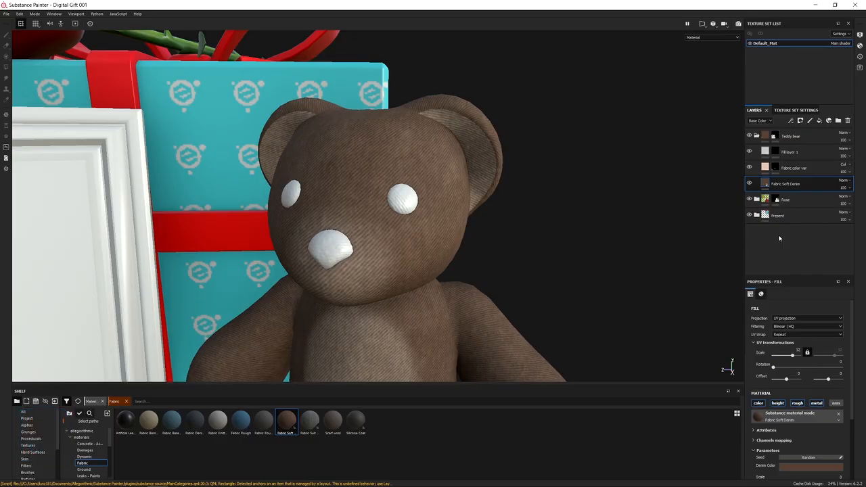
pyautogui.click(805, 152)
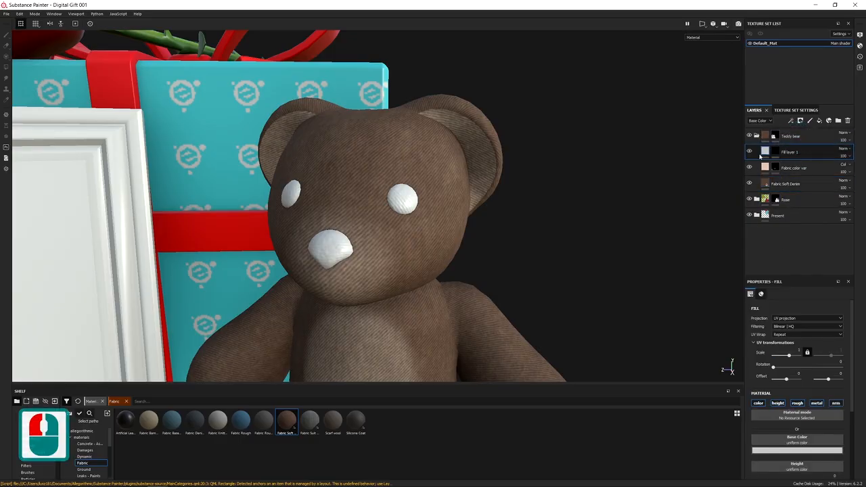
# Step: Switch the layer stack to the Height channel and check the blending modes available for the new fill layer
pyautogui.click(762, 124)
pyautogui.click(760, 122)
pyautogui.click(757, 131)
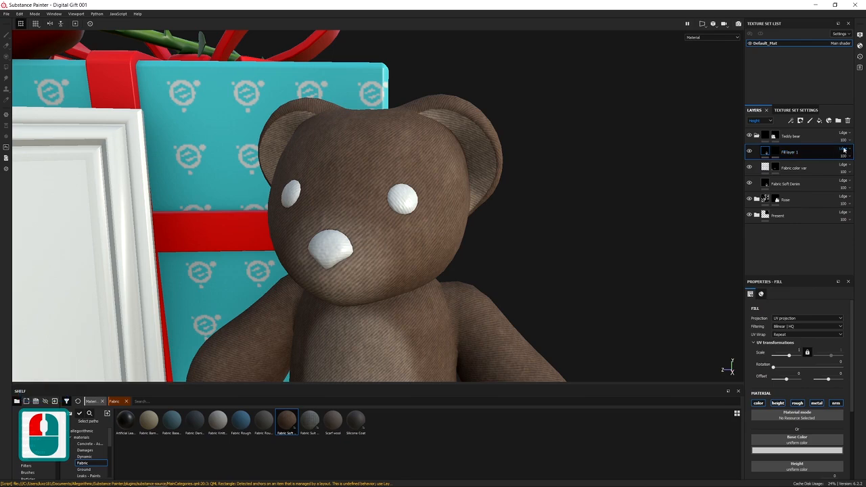
pyautogui.click(844, 150)
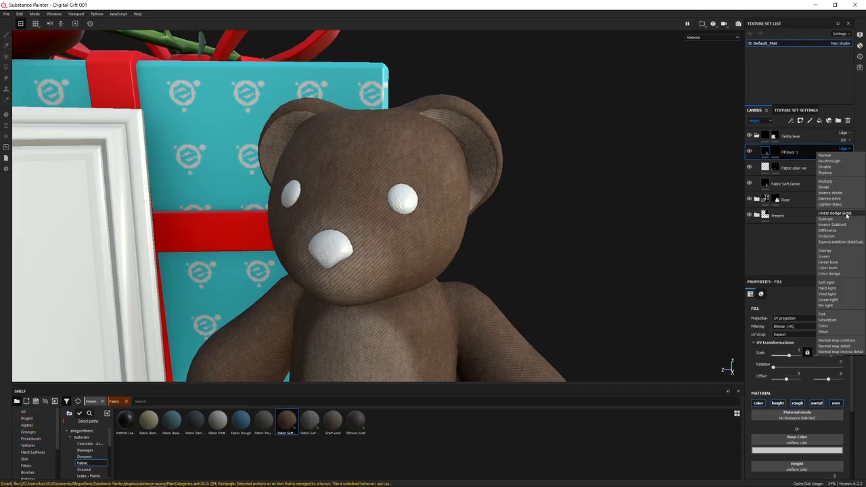
pyautogui.click(789, 240)
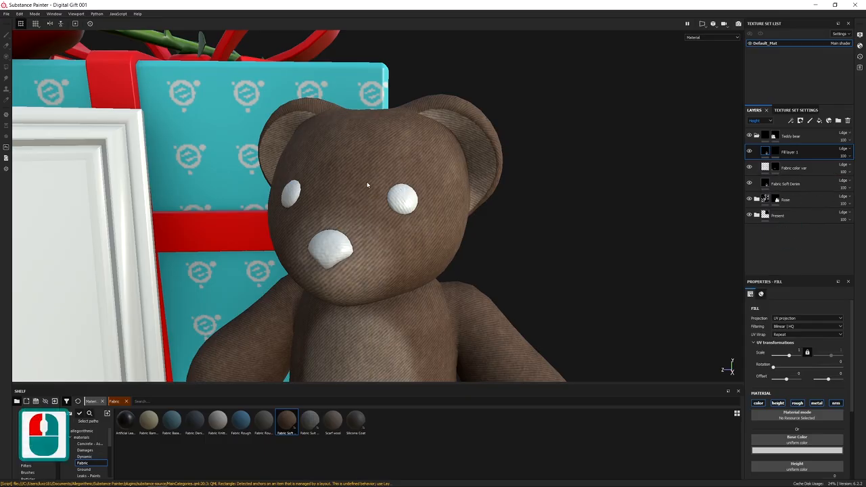
# Step: Set the Height blending mode of the eyes and nose fill layer to Normal
pyautogui.keyDown('alt'); pyautogui.moveTo(402, 203); pyautogui.dragTo(380, 178); pyautogui.keyUp('alt')
pyautogui.keyDown('alt'); pyautogui.moveTo(381, 177); pyautogui.dragTo(437, 271, button='right'); pyautogui.keyUp('alt')
pyautogui.keyDown('alt'); pyautogui.moveTo(437, 271); pyautogui.dragTo(426, 261, button='middle'); pyautogui.keyUp('alt')
pyautogui.keyDown('alt'); pyautogui.moveTo(426, 260); pyautogui.dragTo(366, 246); pyautogui.keyUp('alt')
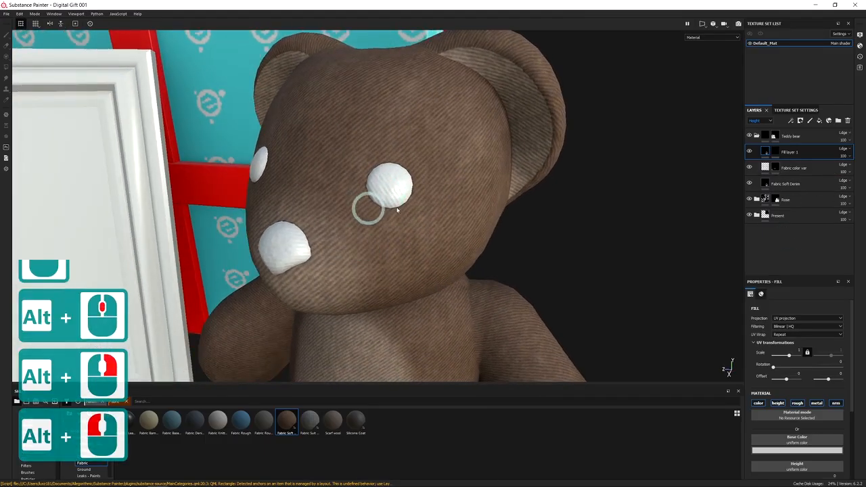
pyautogui.click(844, 150)
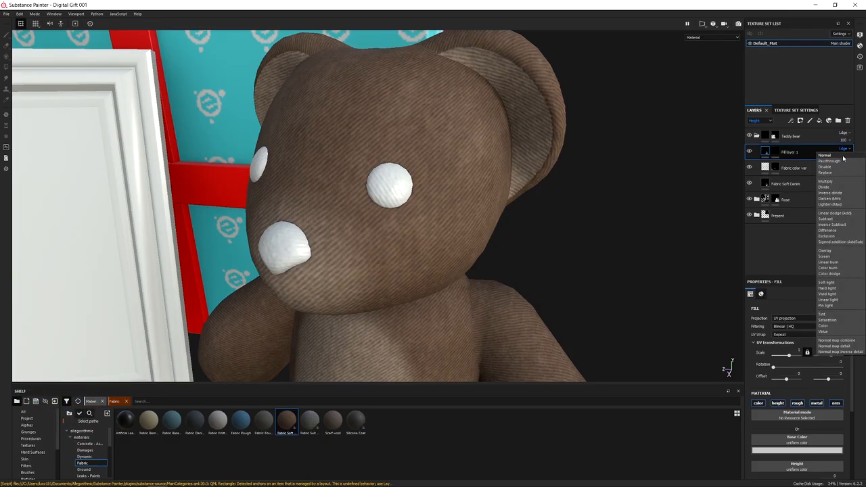
pyautogui.click(832, 155)
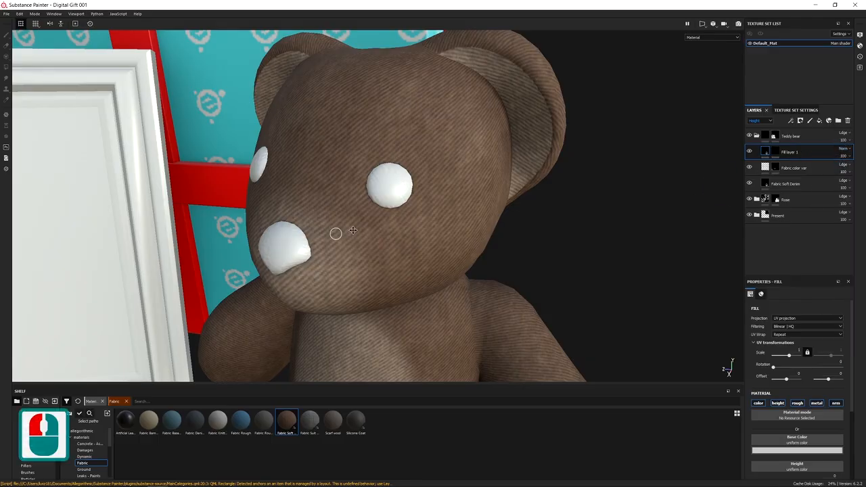
# Step: Switch the layer stack back to the Base Color channel
pyautogui.keyDown('alt'); pyautogui.moveTo(332, 232); pyautogui.dragTo(309, 245); pyautogui.keyUp('alt')
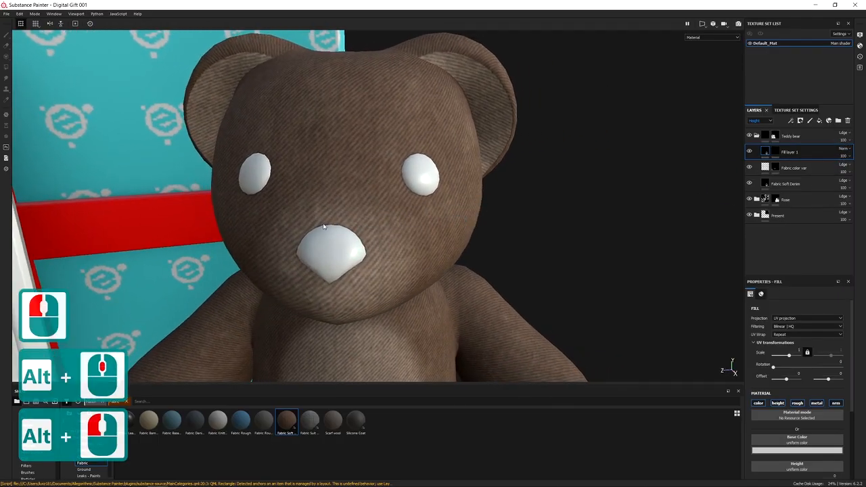
pyautogui.keyDown('alt'); pyautogui.moveTo(397, 258); pyautogui.dragTo(436, 208, button='middle'); pyautogui.keyUp('alt')
pyautogui.keyDown('alt'); pyautogui.moveTo(437, 208); pyautogui.dragTo(465, 206); pyautogui.keyUp('alt')
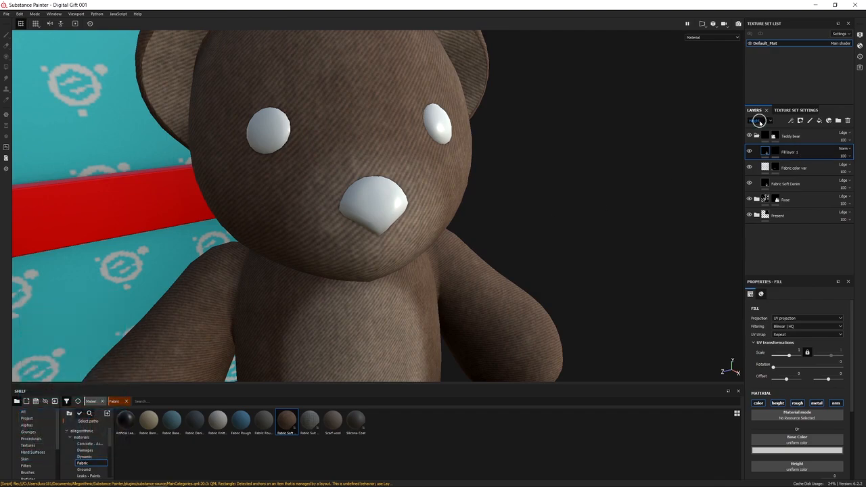
pyautogui.click(759, 121)
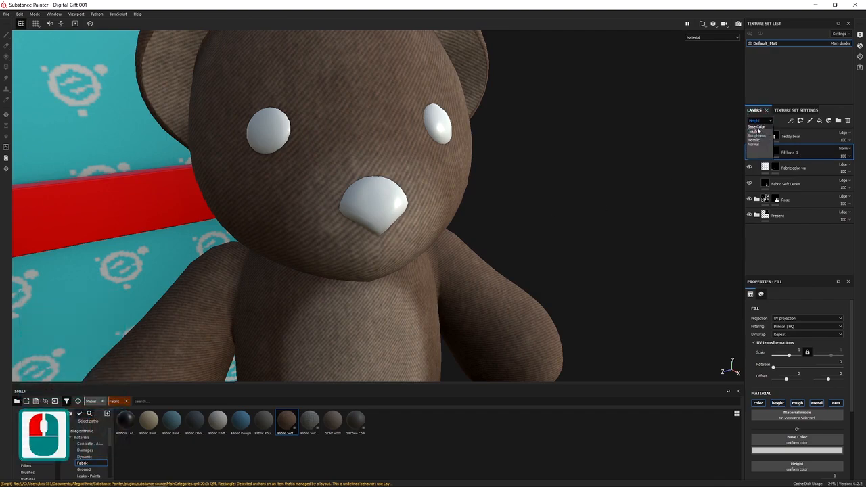
pyautogui.click(756, 126)
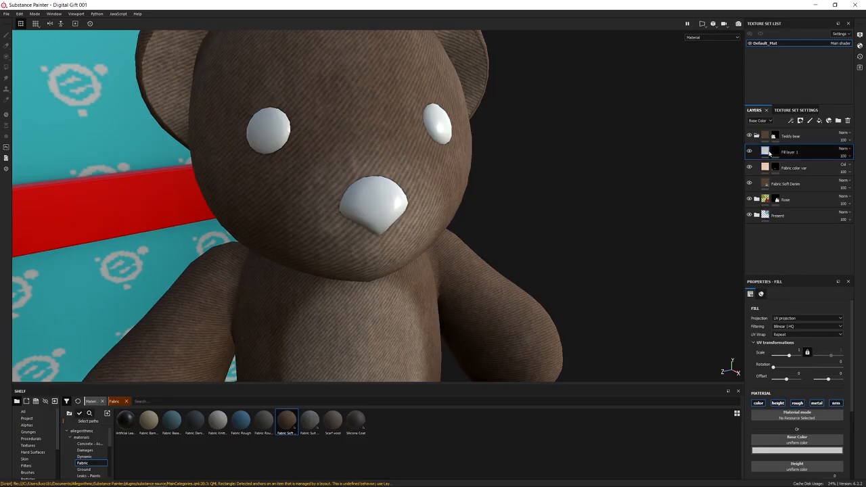
# Step: Set the base color of the eyes and nose fill layer to black
pyautogui.scroll(-1, 783, 429)
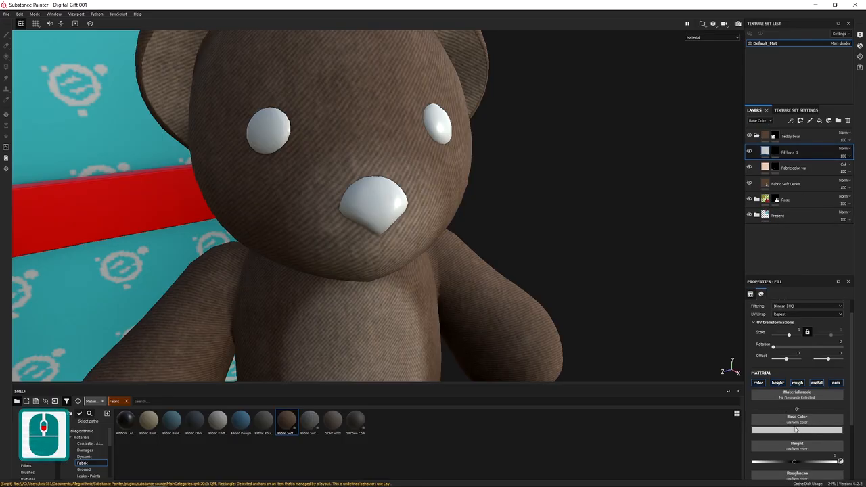
pyautogui.keyDown('alt'); pyautogui.moveTo(406, 202); pyautogui.dragTo(361, 164); pyautogui.keyUp('alt')
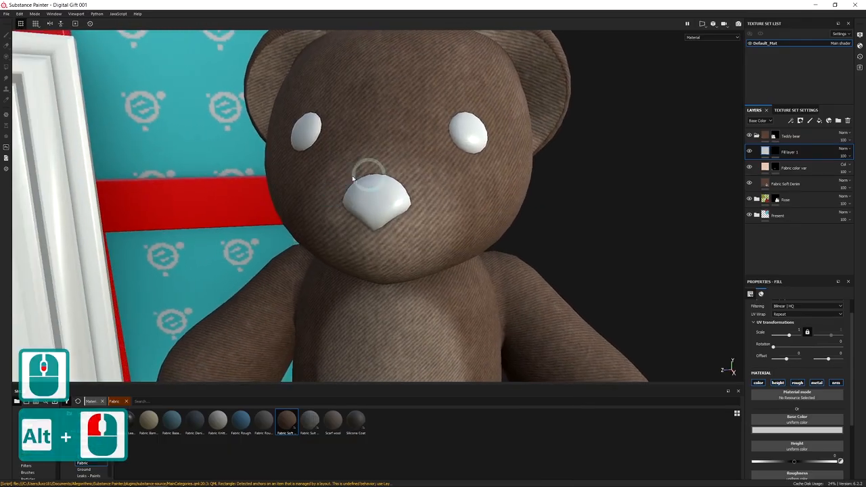
pyautogui.click(779, 430)
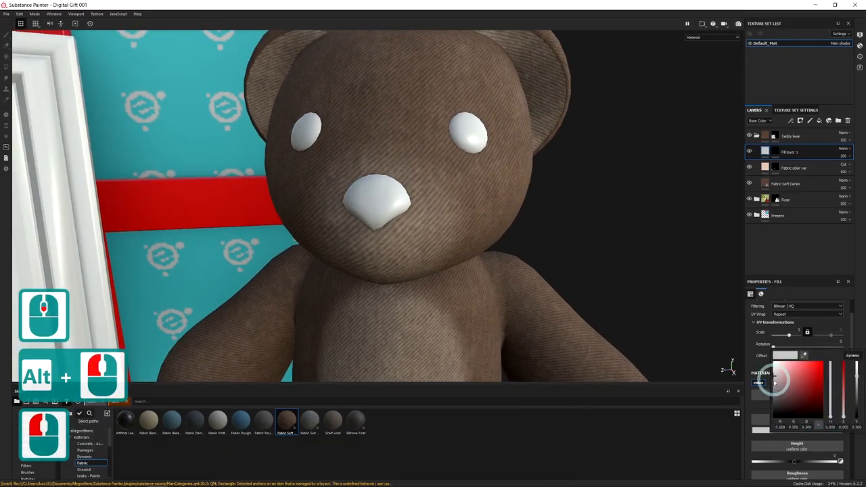
pyautogui.click(775, 406)
pyautogui.moveTo(776, 407); pyautogui.dragTo(771, 413)
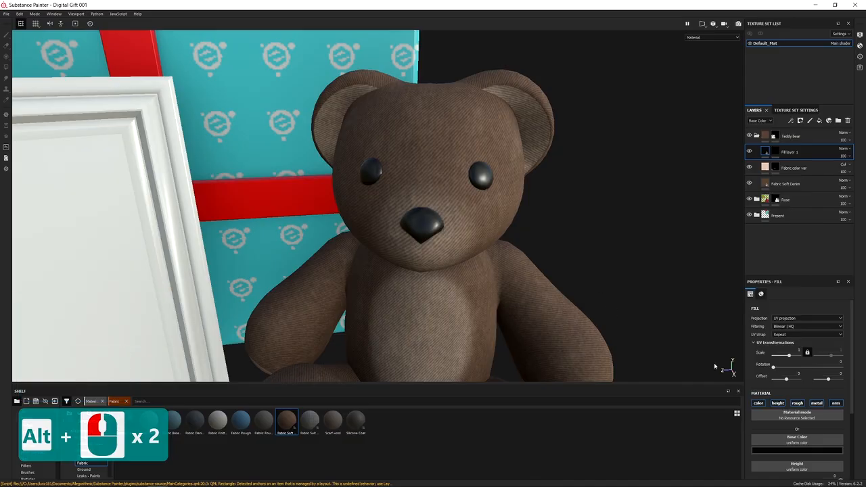
# Step: Try the eyes and nose fill with roughness 1 and with roughness 0, comparing both looks on the bear
pyautogui.scroll(-1, 776, 433)
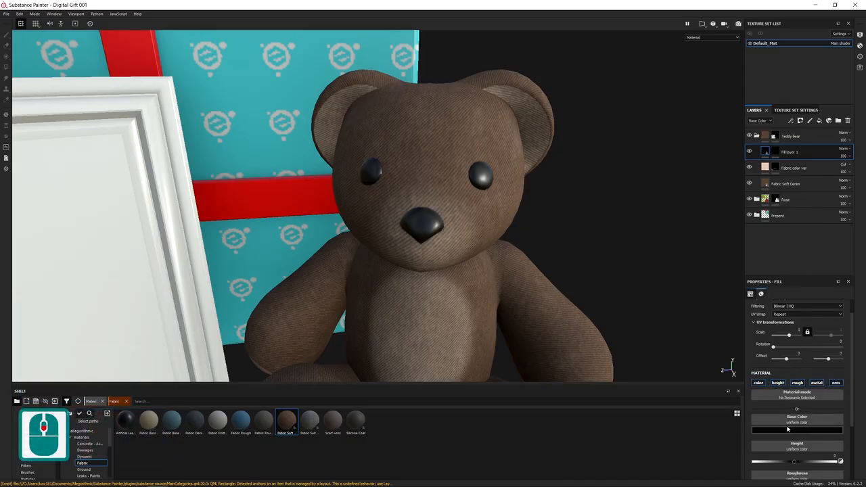
pyautogui.scroll(-2, 785, 426)
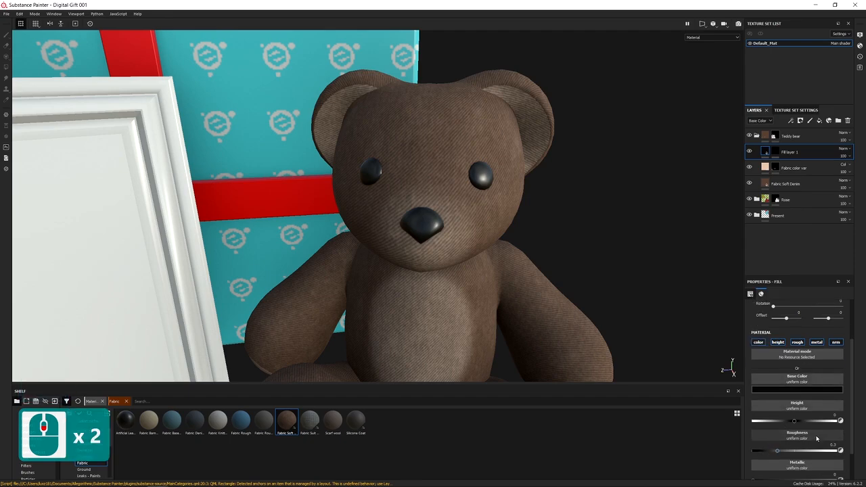
pyautogui.scroll(2, 804, 403)
pyautogui.scroll(-2, 804, 402)
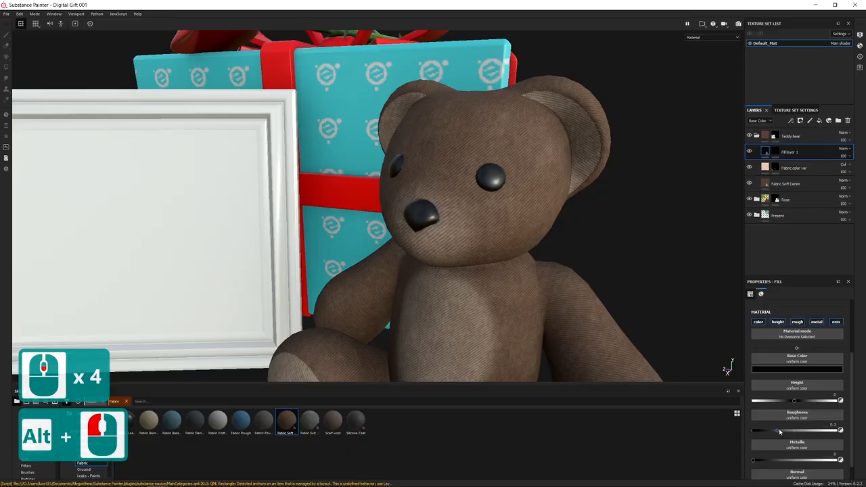
pyautogui.moveTo(779, 432); pyautogui.dragTo(836, 437)
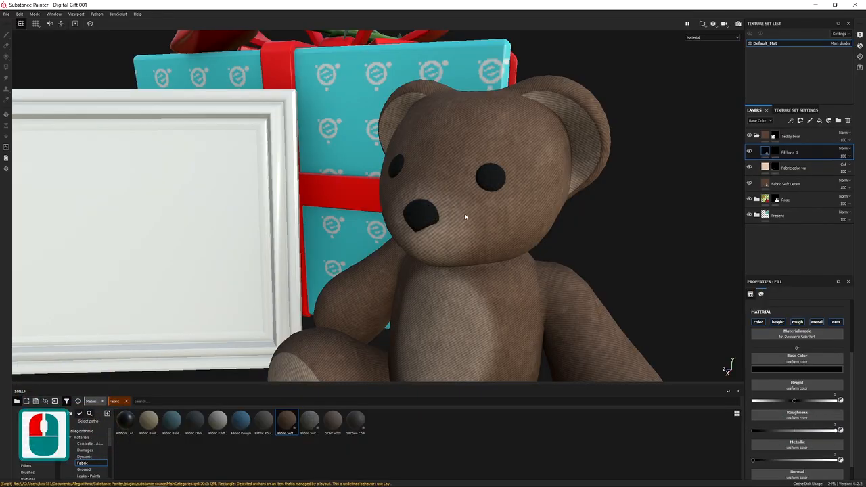
pyautogui.keyDown('alt'); pyautogui.moveTo(393, 238); pyautogui.dragTo(497, 226); pyautogui.keyUp('alt')
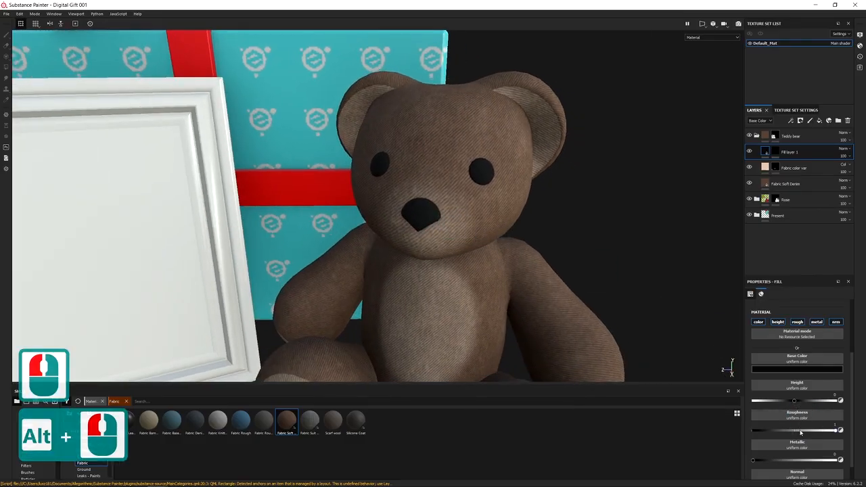
pyautogui.moveTo(799, 430); pyautogui.dragTo(743, 430)
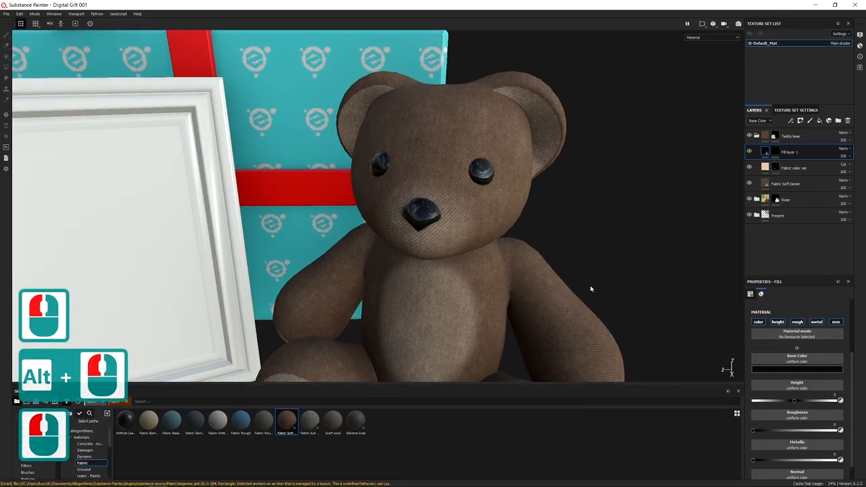
pyautogui.keyDown('alt'); pyautogui.moveTo(428, 204); pyautogui.dragTo(431, 246); pyautogui.keyUp('alt')
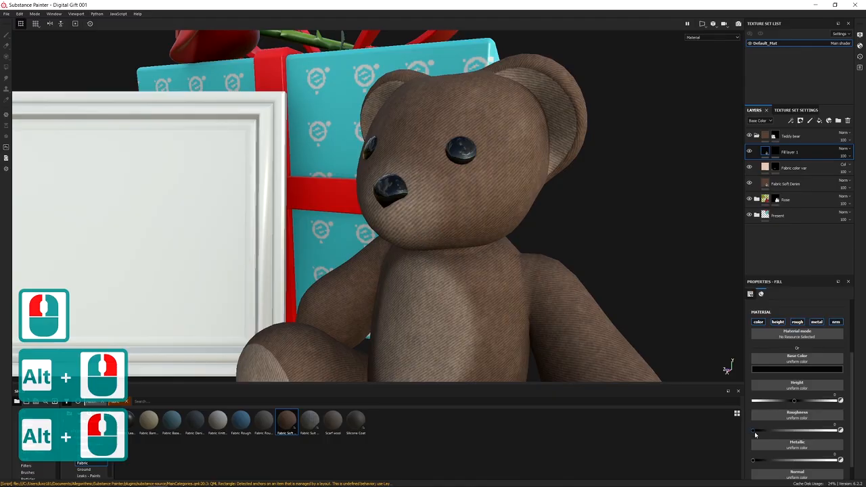
# Step: Set the roughness of the eyes and nose fill to 0.2
pyautogui.moveTo(755, 434); pyautogui.dragTo(769, 435)
pyautogui.click(841, 430)
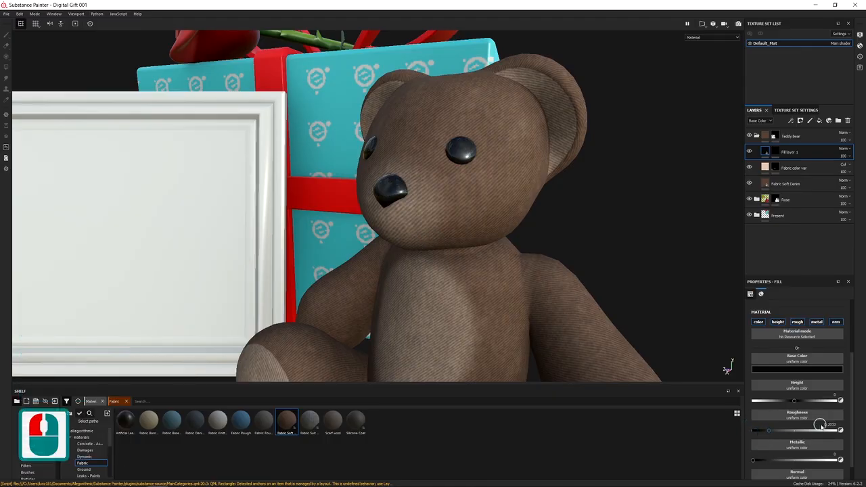
pyautogui.click(822, 426)
pyautogui.moveTo(823, 424); pyautogui.dragTo(845, 428)
pyautogui.write('.2')
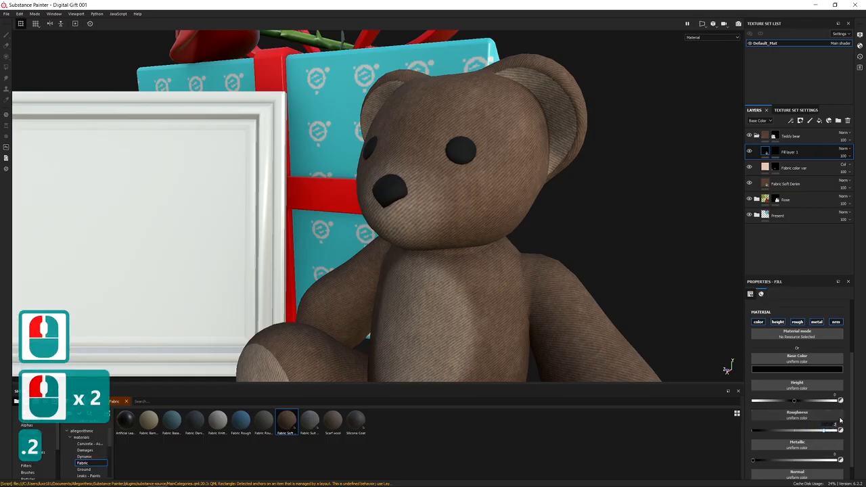
pyautogui.press('Return')
# Step: Examine the reflections on the bear's black eyes and nose from several angles
pyautogui.keyDown('alt'); pyautogui.moveTo(415, 236); pyautogui.dragTo(499, 265); pyautogui.keyUp('alt')
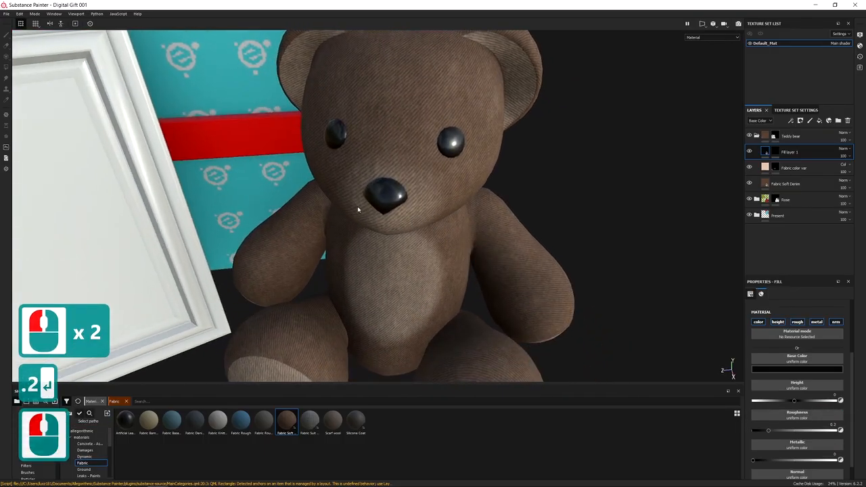
pyautogui.keyDown('alt'); pyautogui.moveTo(358, 208); pyautogui.dragTo(379, 197); pyautogui.keyUp('alt')
pyautogui.keyDown('alt'); pyautogui.moveTo(443, 264); pyautogui.dragTo(460, 244, button='middle'); pyautogui.keyUp('alt')
pyautogui.keyDown('alt'); pyautogui.moveTo(460, 244); pyautogui.dragTo(471, 230, button='middle'); pyautogui.keyUp('alt')
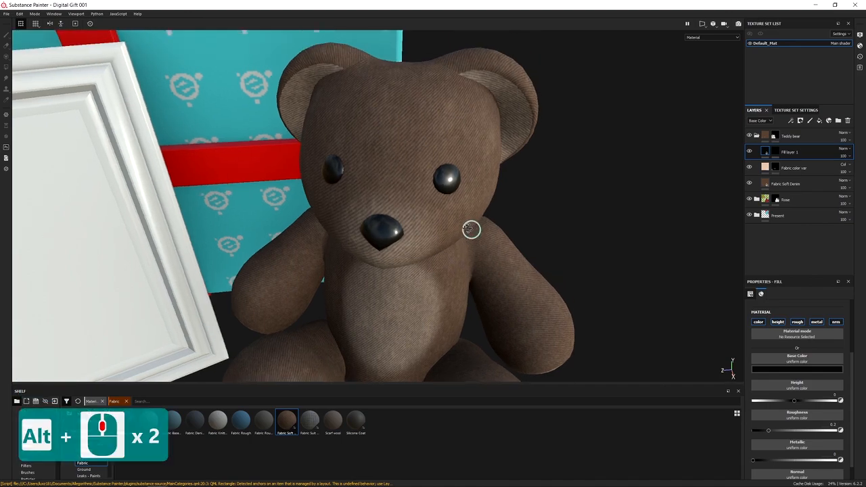
pyautogui.keyDown('alt'); pyautogui.moveTo(471, 229); pyautogui.dragTo(470, 200); pyautogui.keyUp('alt')
pyautogui.keyDown('alt'); pyautogui.moveTo(470, 200); pyautogui.dragTo(497, 243, button='middle'); pyautogui.keyUp('alt')
pyautogui.click(497, 245)
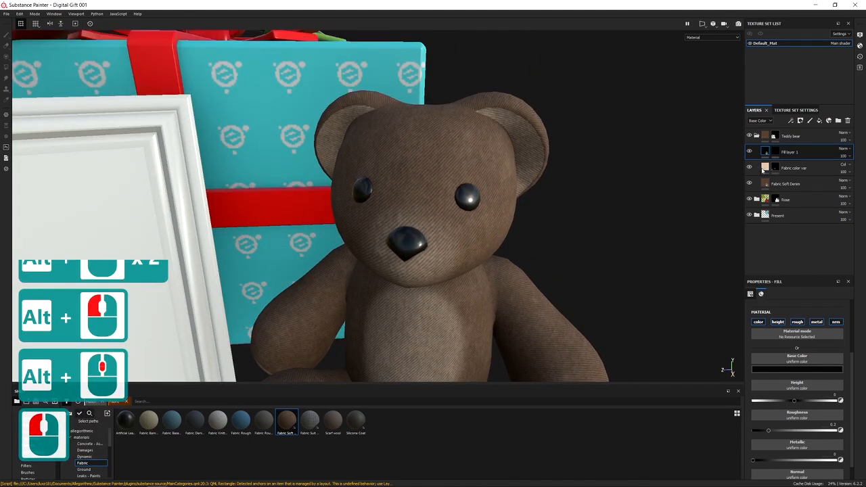
# Step: Rename the fill layer as Eyes and Nose
pyautogui.doubleClick(792, 152)
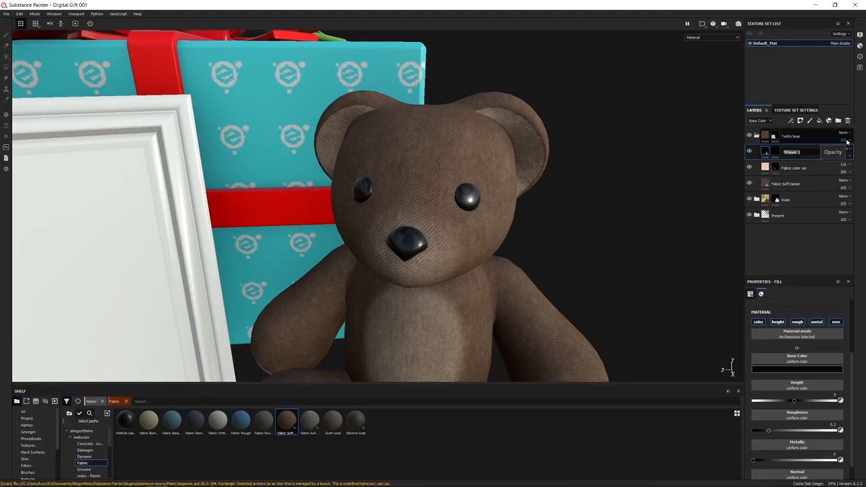
pyautogui.write('Eyes and')
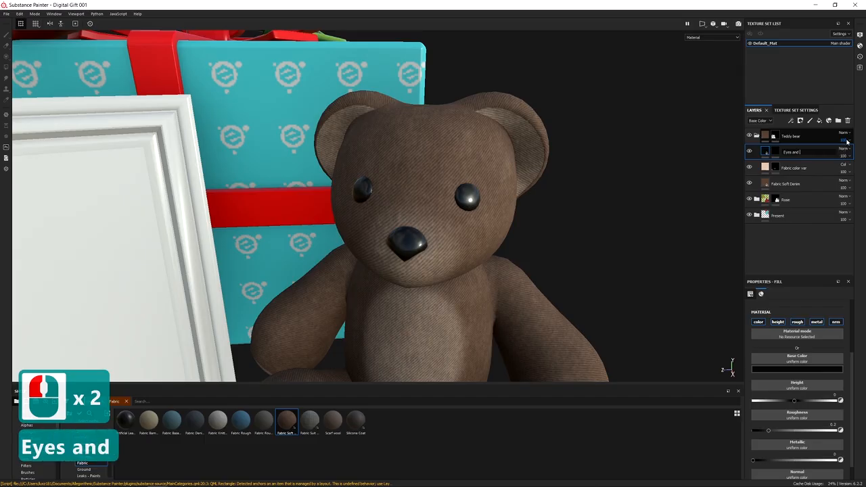
pyautogui.write(' Nose')
pyautogui.click(846, 140)
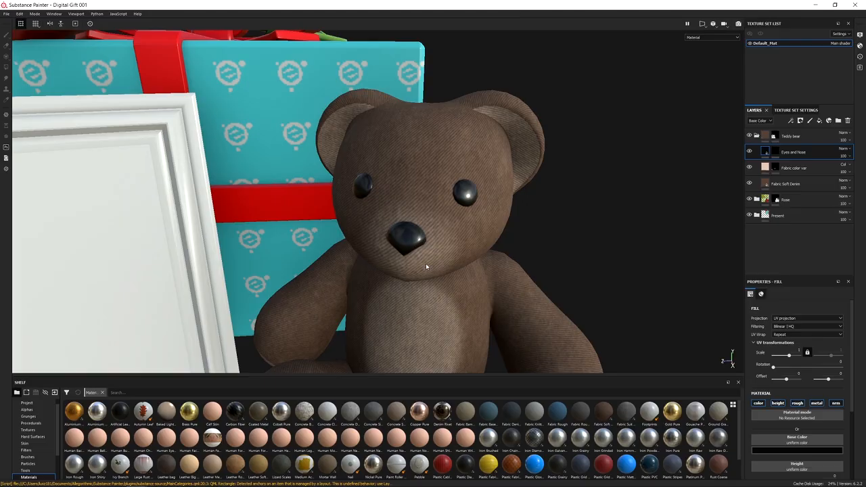
# Step: Duplicate the Eyes and Nose layer and leave only the color channel active on the copy
pyautogui.keyDown('alt'); pyautogui.moveTo(471, 271); pyautogui.dragTo(467, 228, button='middle'); pyautogui.keyUp('alt')
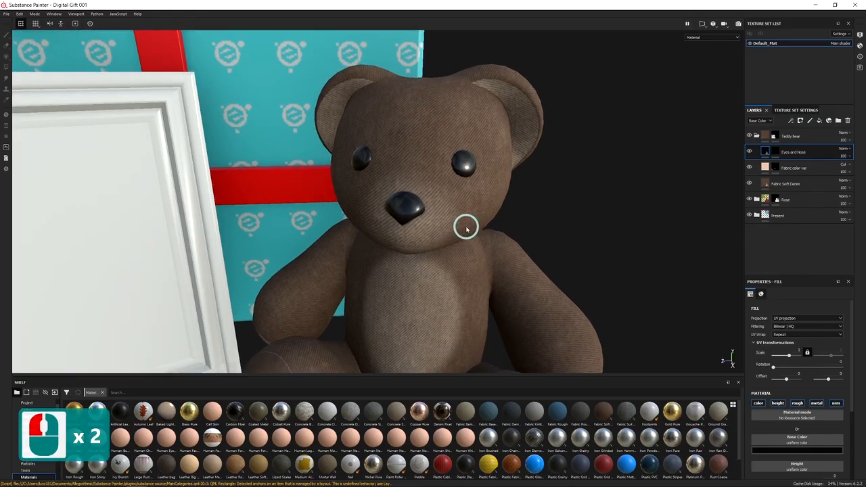
pyautogui.keyDown('alt'); pyautogui.moveTo(467, 229); pyautogui.dragTo(423, 202); pyautogui.keyUp('alt')
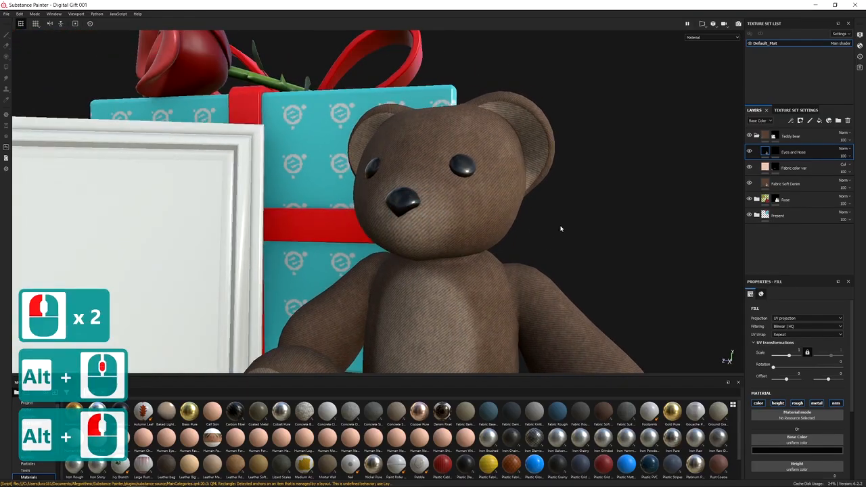
pyautogui.click(820, 151)
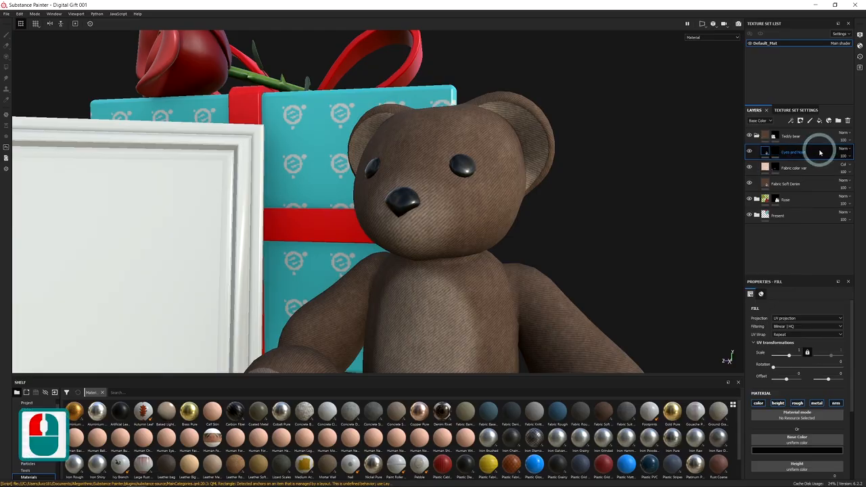
pyautogui.hotkey('ctrl', 'd')
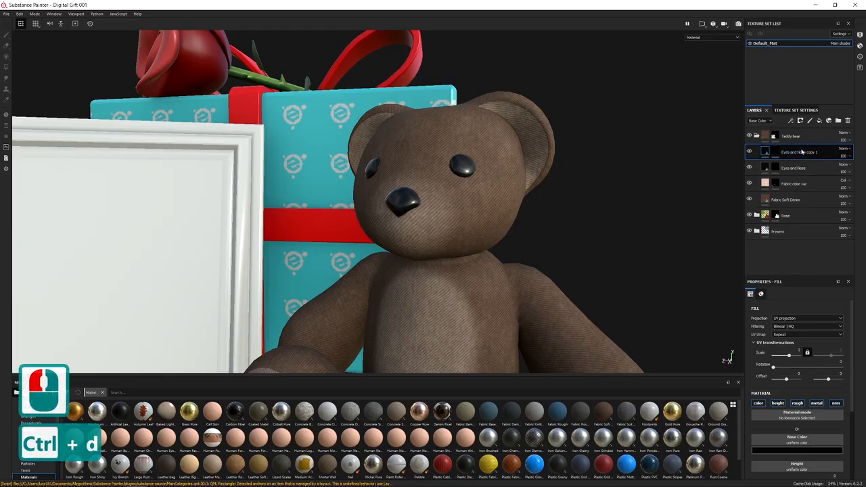
pyautogui.doubleClick(794, 153)
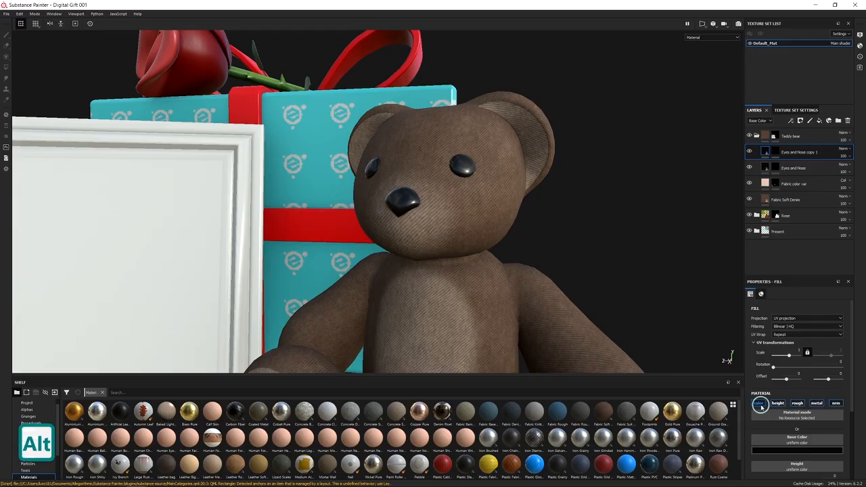
pyautogui.keyDown('alt'); pyautogui.click(759, 404); pyautogui.keyUp('alt')
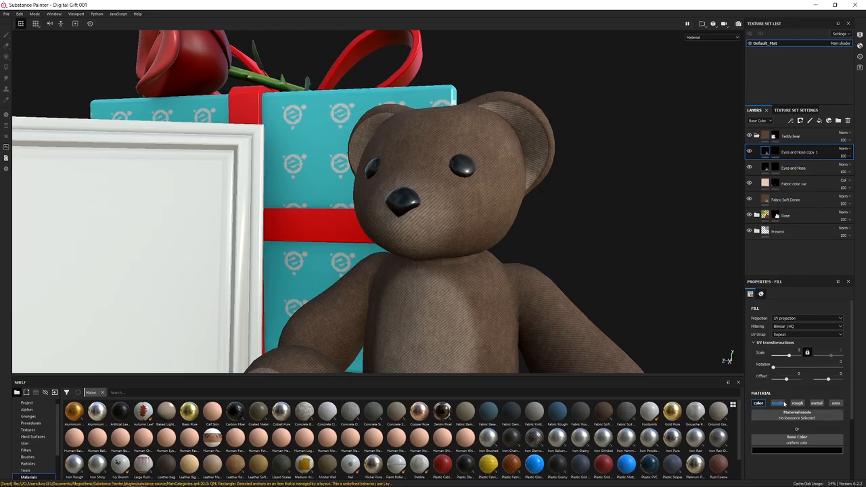
# Step: Replace the duplicated layer's mask with an empty black mask and select it for painting on the bear's face
pyautogui.moveTo(766, 150)
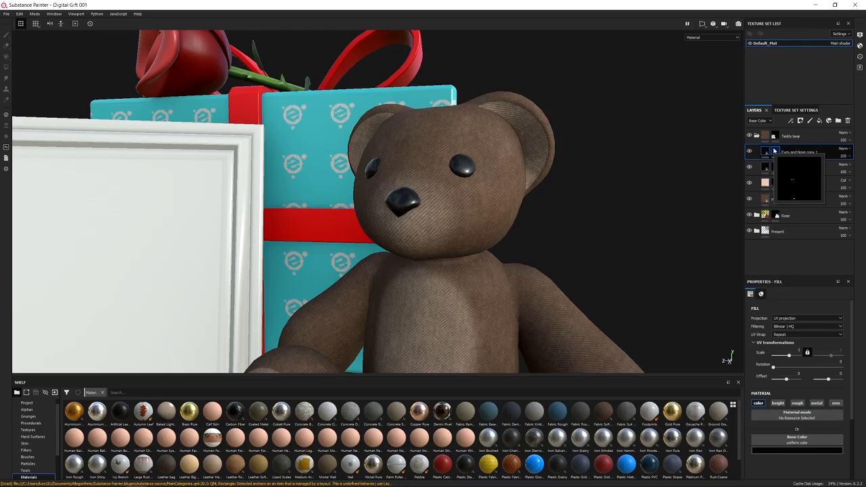
pyautogui.click(800, 120)
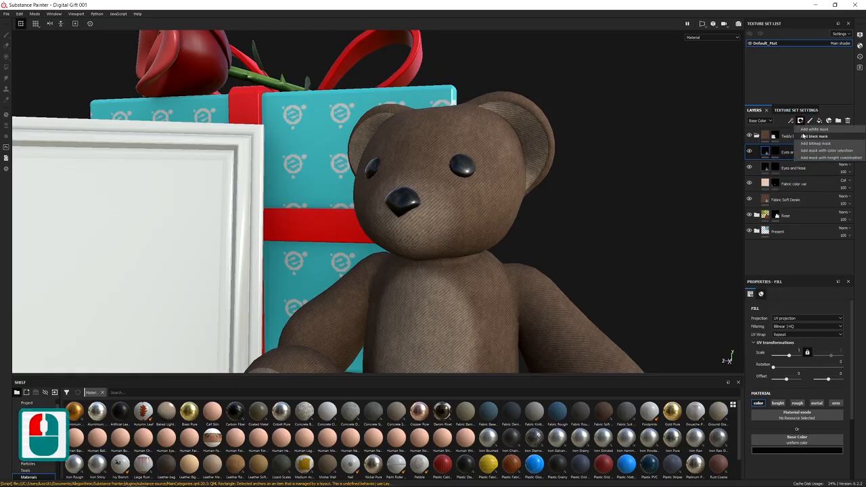
pyautogui.click(803, 135)
pyautogui.moveTo(775, 151)
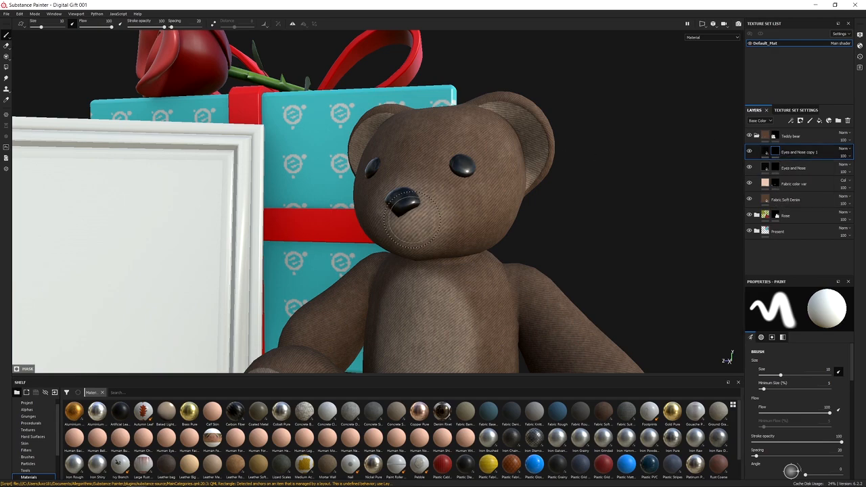
pyautogui.keyDown('alt'); pyautogui.moveTo(418, 218); pyautogui.dragTo(494, 214); pyautogui.keyUp('alt')
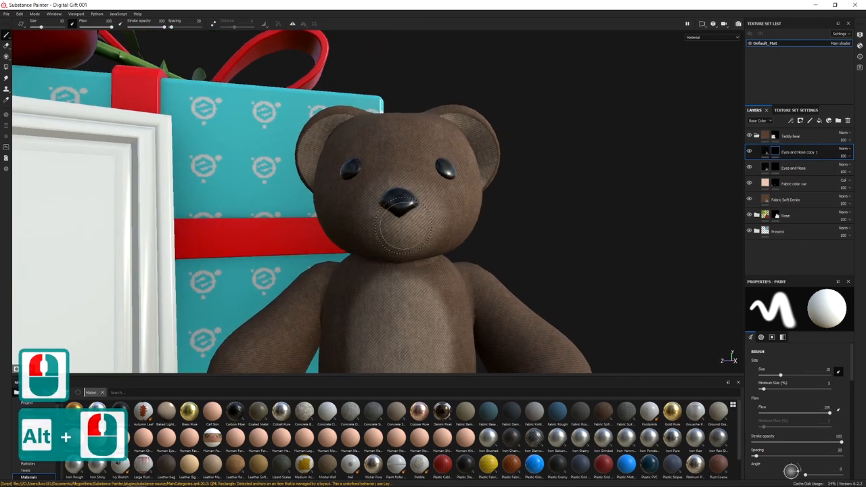
pyautogui.keyDown('alt'); pyautogui.moveTo(419, 218); pyautogui.dragTo(411, 224); pyautogui.keyUp('alt')
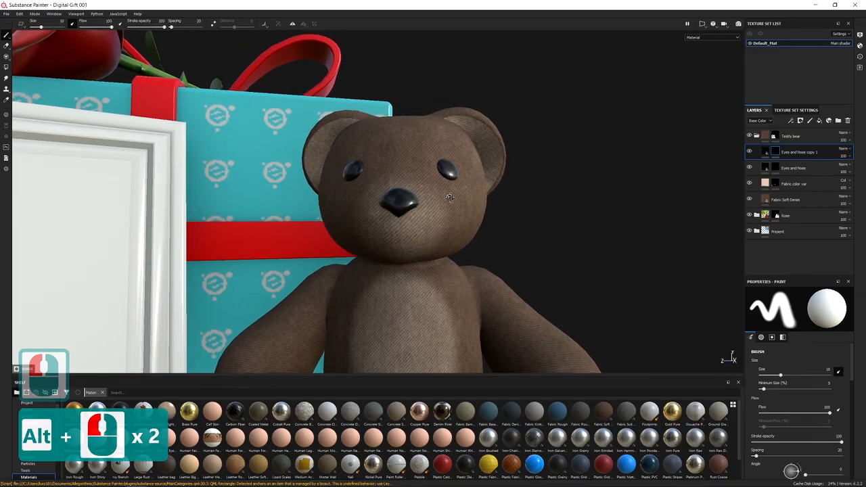
pyautogui.keyDown('alt'); pyautogui.moveTo(438, 197); pyautogui.dragTo(462, 188); pyautogui.keyUp('alt')
pyautogui.keyDown('alt'); pyautogui.moveTo(463, 188); pyautogui.dragTo(455, 197, button='middle'); pyautogui.keyUp('alt')
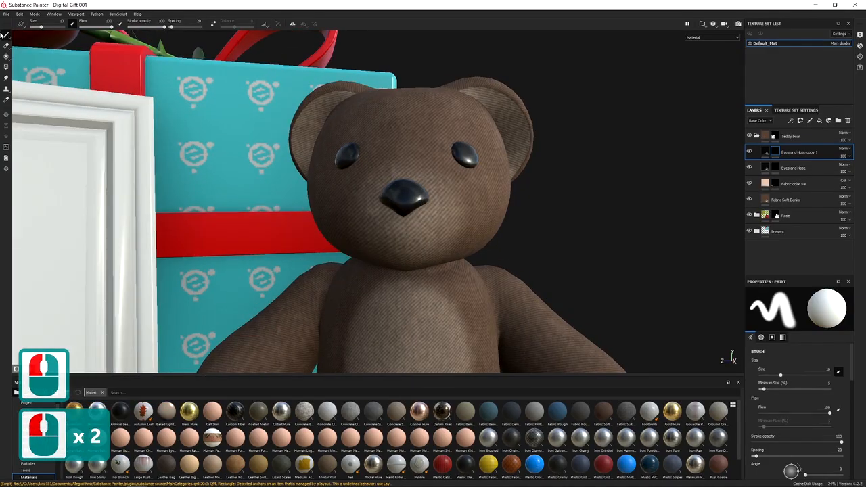
# Step: Activate the Paint tool and assign the round Shape alpha to its brush by searching the alphas for "basic"
pyautogui.press('1')
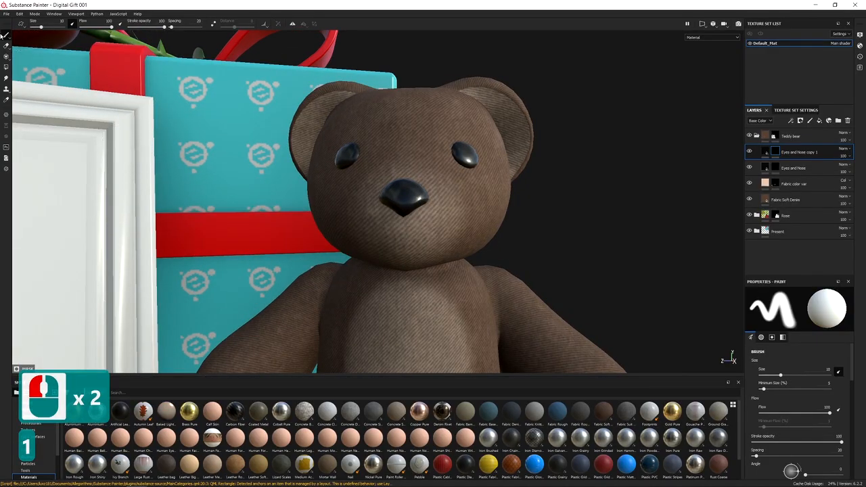
pyautogui.click(5, 36)
pyautogui.click(5, 36)
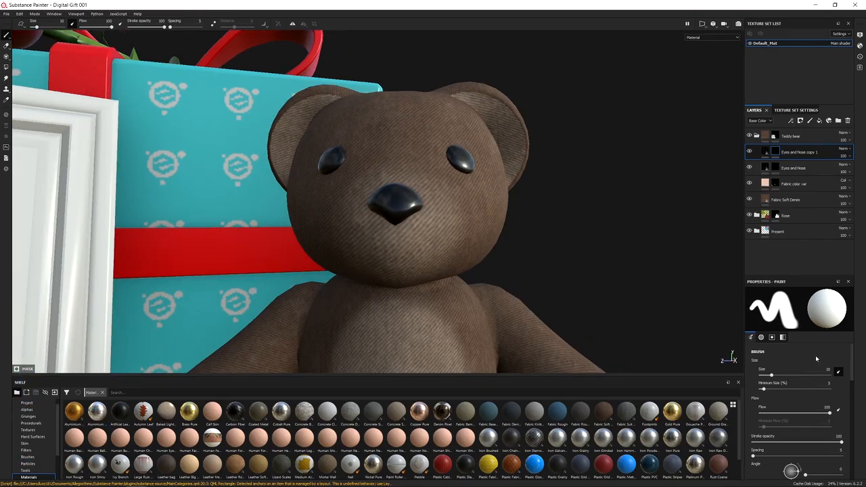
pyautogui.scroll(-10, 790, 394)
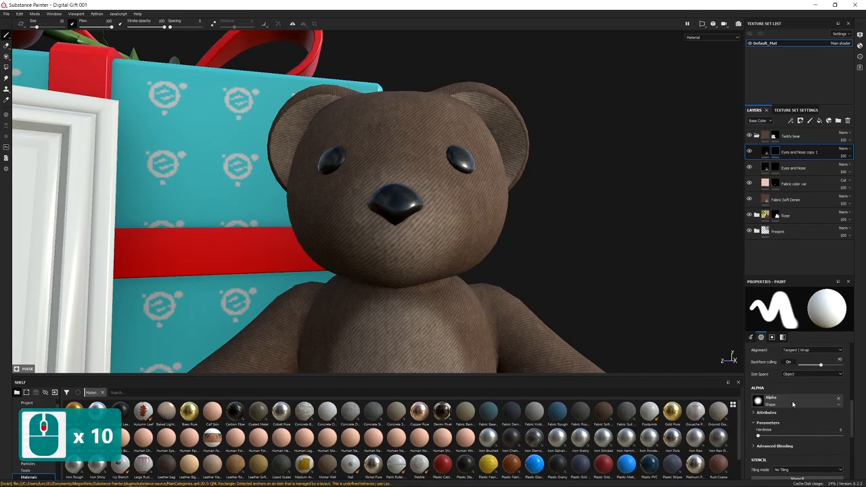
pyautogui.click(784, 403)
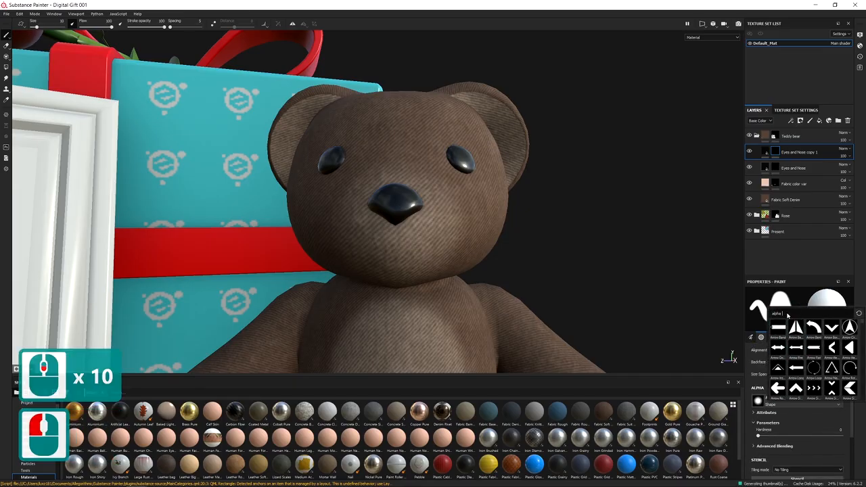
pyautogui.write('bas')
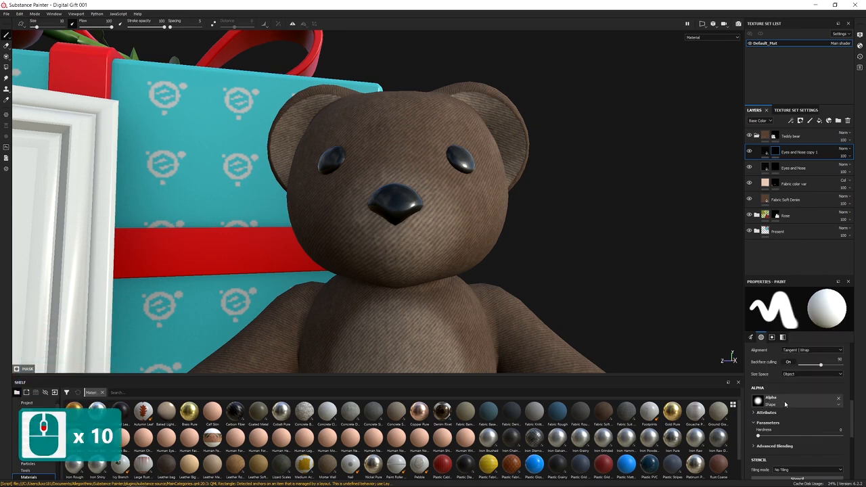
pyautogui.click(785, 403)
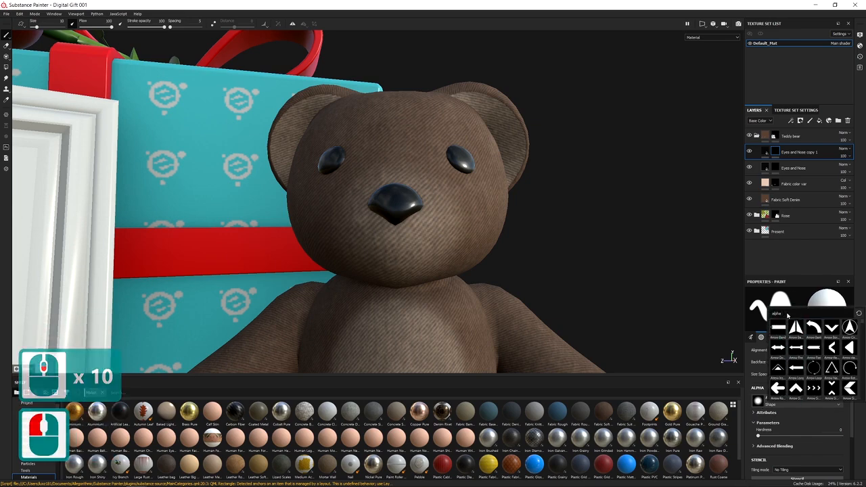
pyautogui.write('basic')
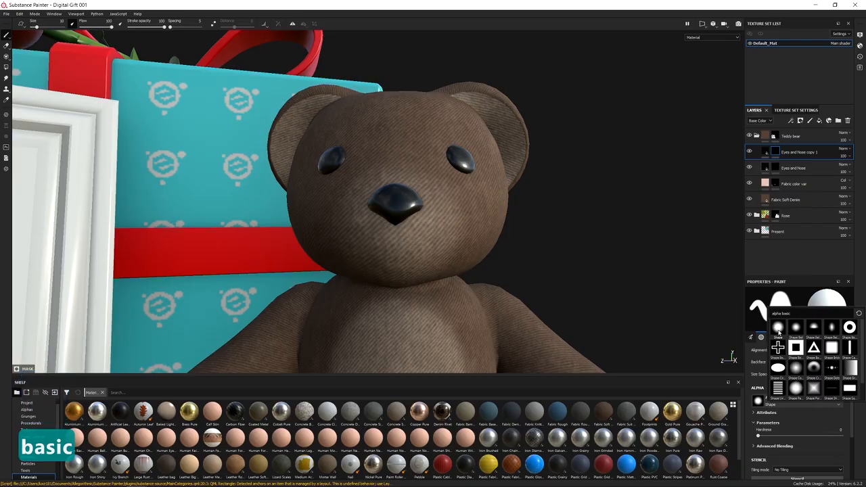
pyautogui.moveTo(777, 332)
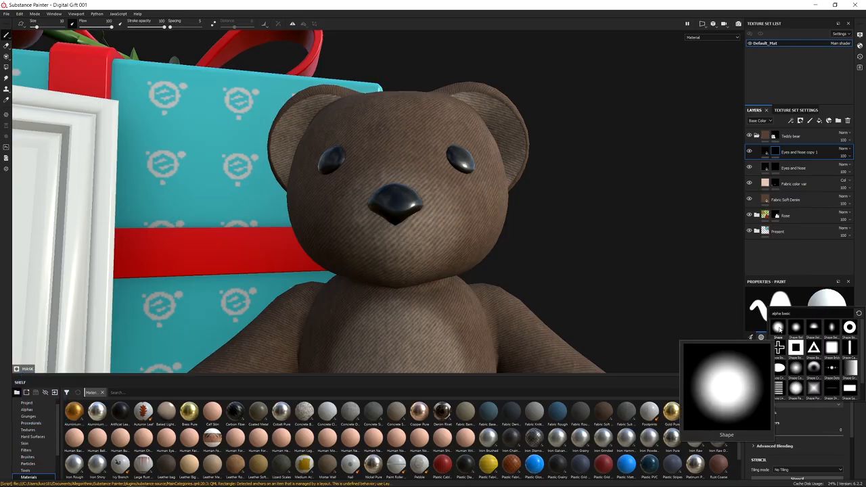
pyautogui.click(778, 330)
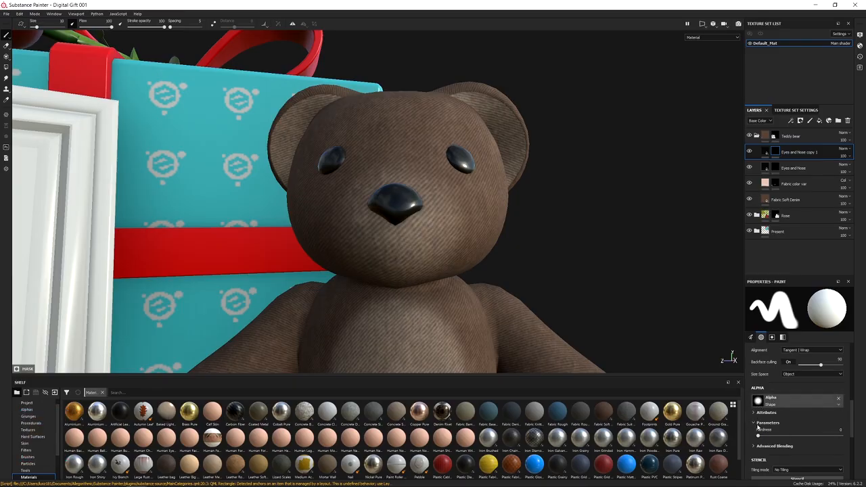
# Step: Try the brush with the alpha hardness at 1 on the bear's cheek and undo the test mark
pyautogui.click(753, 423)
pyautogui.click(754, 424)
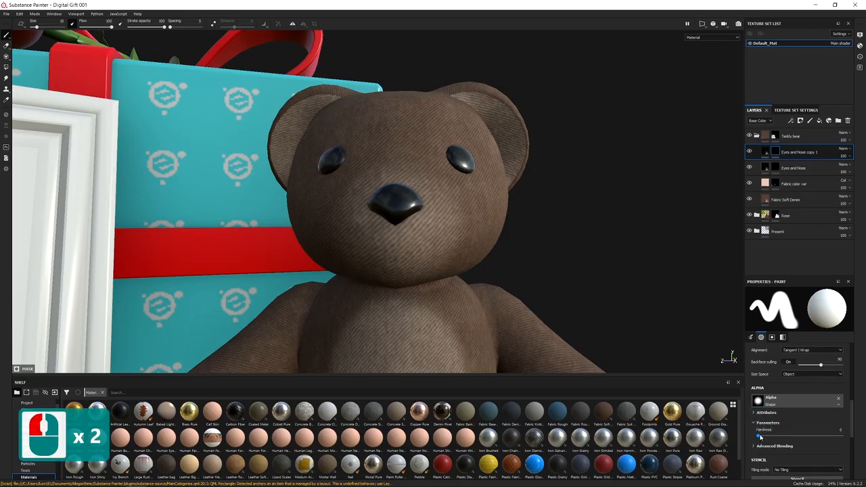
pyautogui.moveTo(758, 436); pyautogui.dragTo(840, 435)
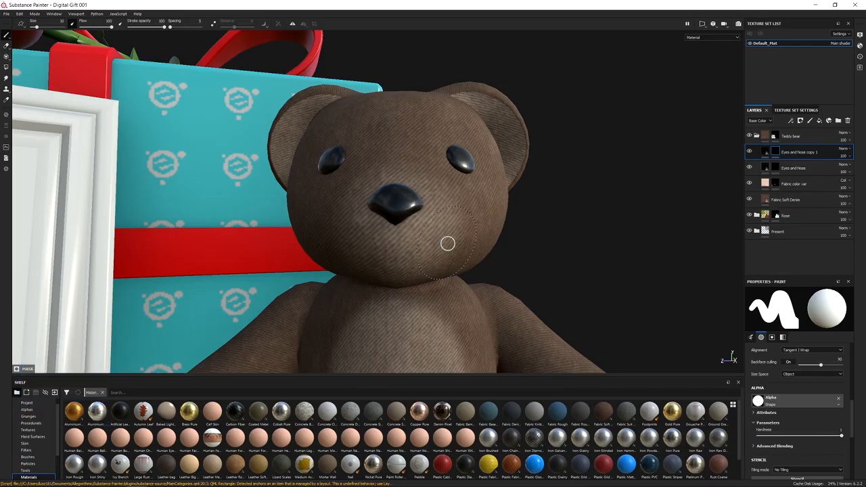
pyautogui.moveTo(447, 241)
pyautogui.mouseDown()
pyautogui.moveTo(481, 230)
pyautogui.moveTo(447, 237)
pyautogui.moveTo(473, 223)
pyautogui.mouseUp()
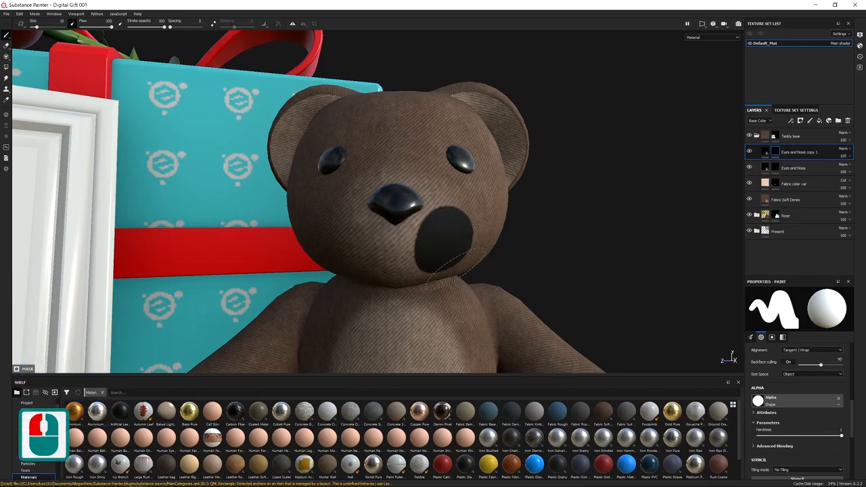
pyautogui.hotkey('ctrl', 'z')
pyautogui.write('1')
pyautogui.press('Return')
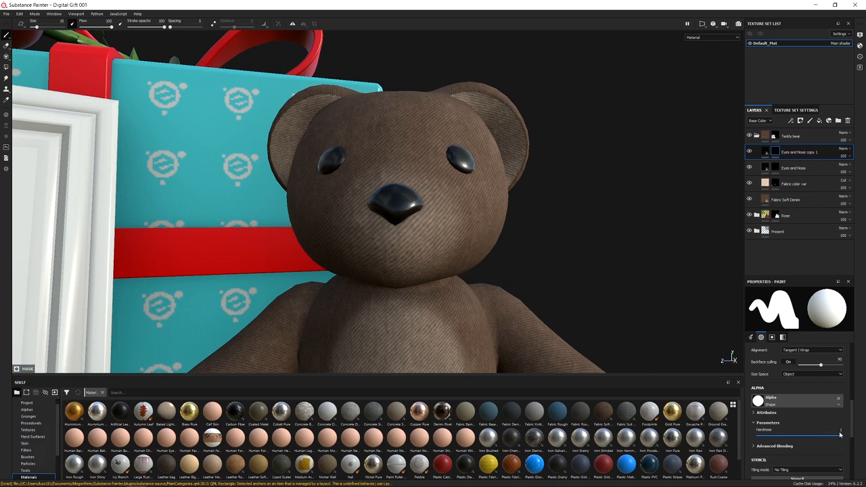
# Step: Set the alpha hardness to 0.9, test the brush beside the bear's mouth area and undo the mark
pyautogui.click(840, 430)
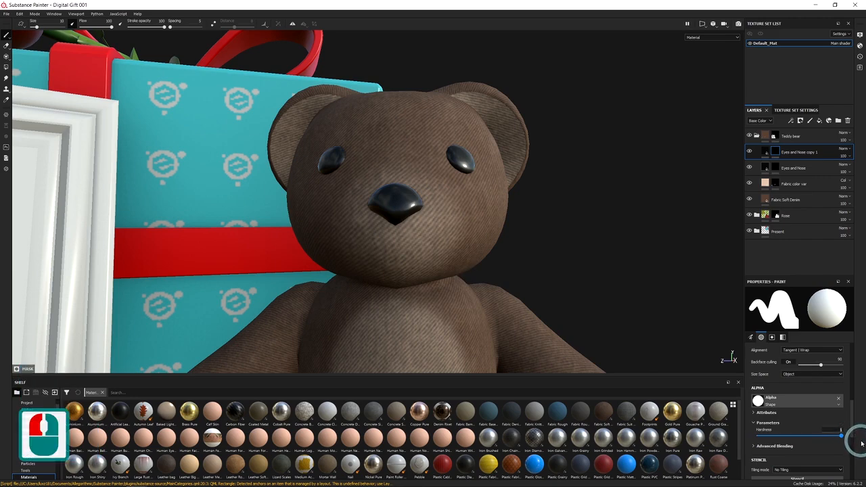
pyautogui.write('.9')
pyautogui.press('Return')
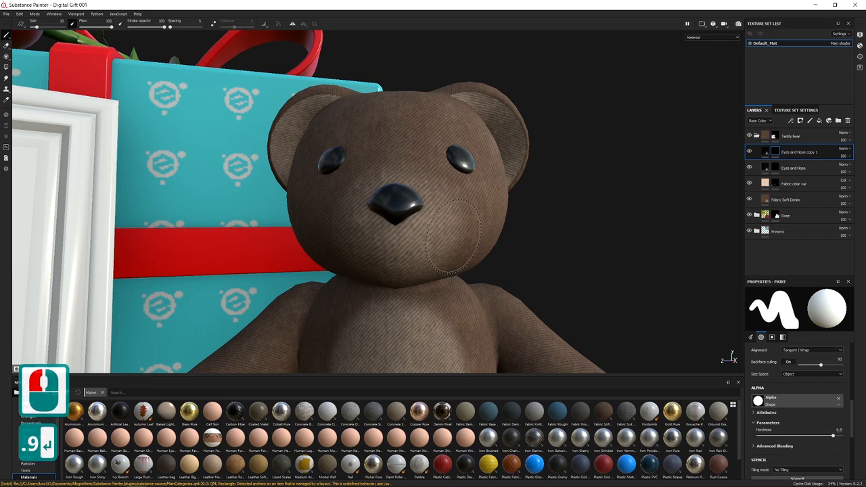
pyautogui.moveTo(440, 234)
pyautogui.mouseDown()
pyautogui.moveTo(458, 211)
pyautogui.moveTo(429, 247)
pyautogui.mouseUp()
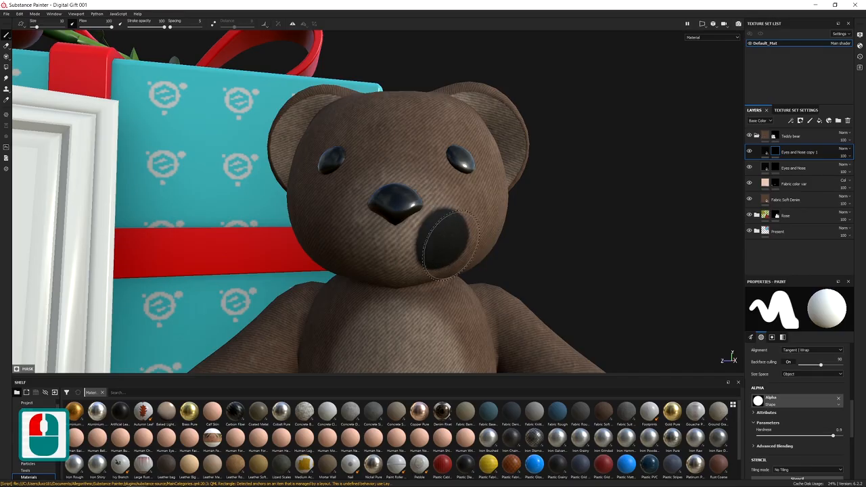
pyautogui.hotkey('ctrl', 'z')
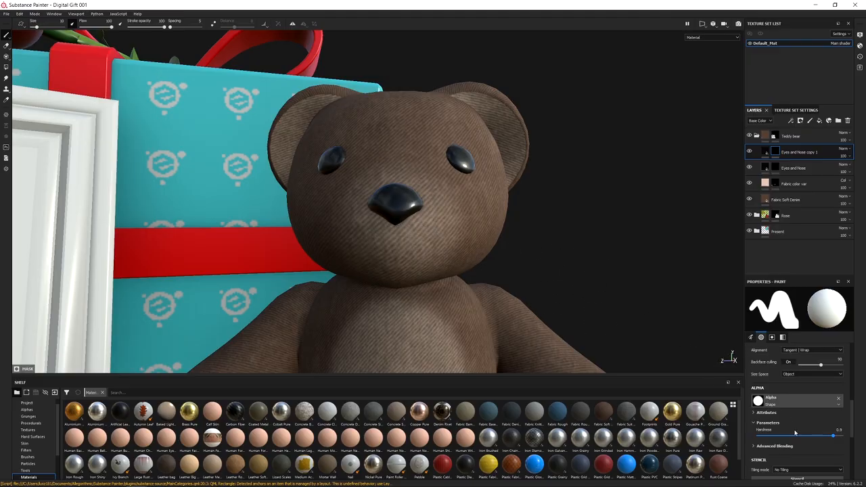
# Step: Set the brush size to 10 and try shrinking and enlarging the brush over the bear's muzzle
pyautogui.scroll(3, 811, 433)
pyautogui.scroll(12, 812, 432)
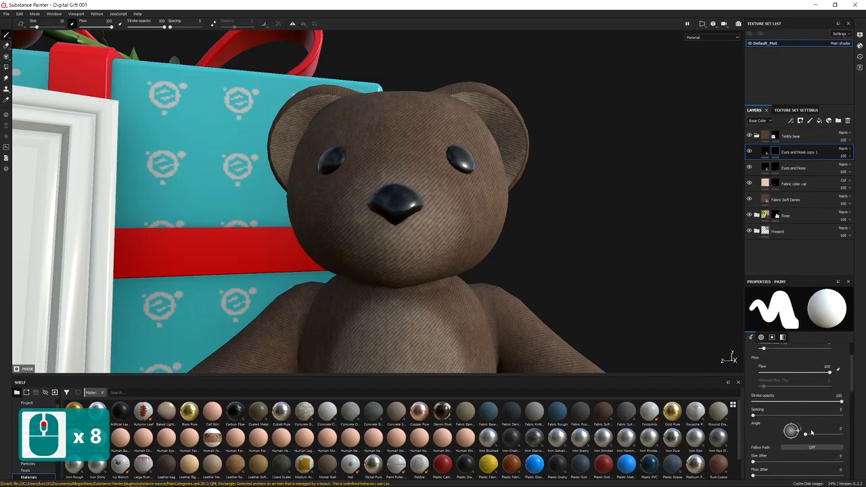
pyautogui.click(823, 369)
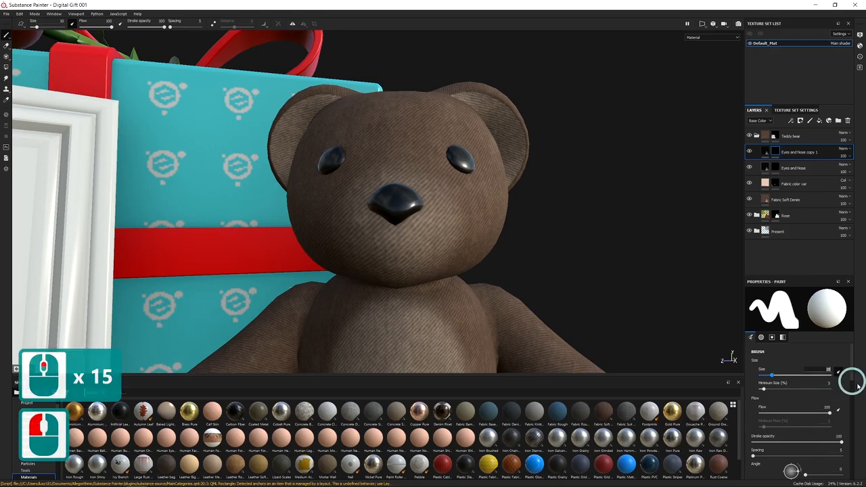
pyautogui.write('10')
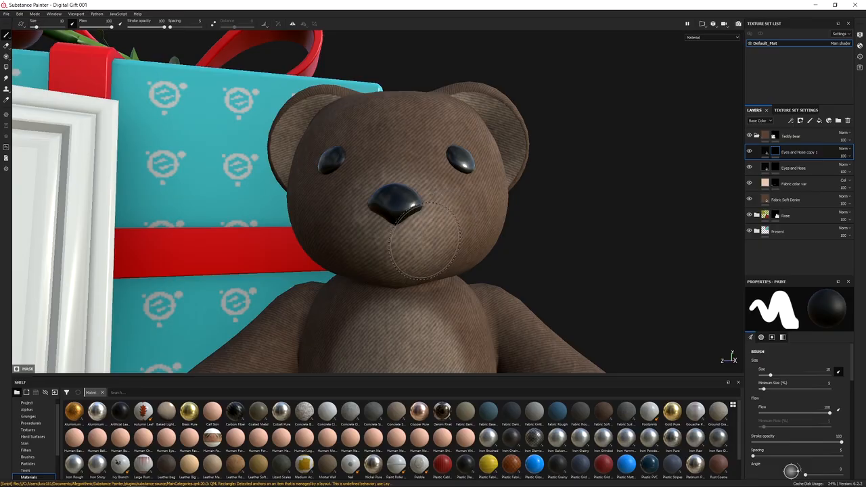
pyautogui.press('[')
pyautogui.press('[')
pyautogui.press('[')
pyautogui.press('[')
pyautogui.press('[')
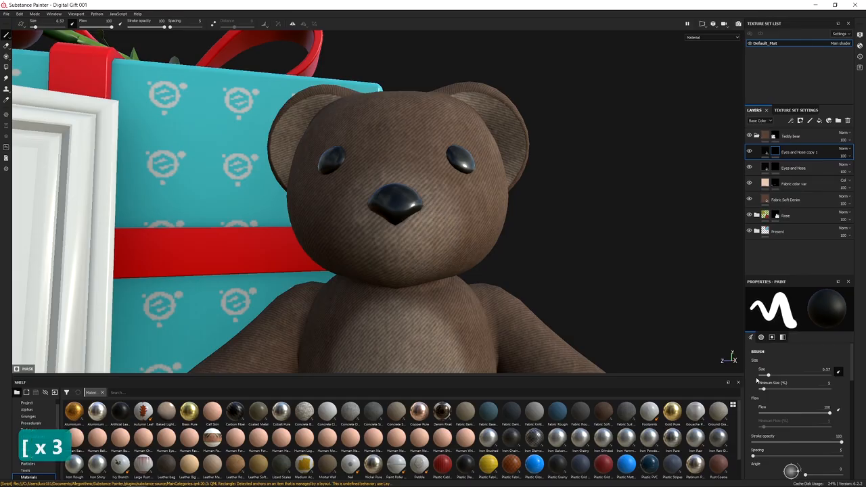
pyautogui.press('[')
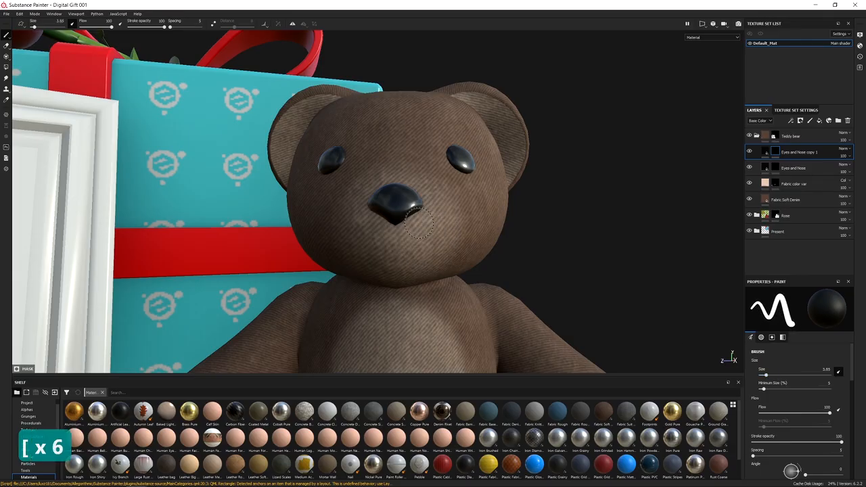
pyautogui.press(']')
pyautogui.press(']')
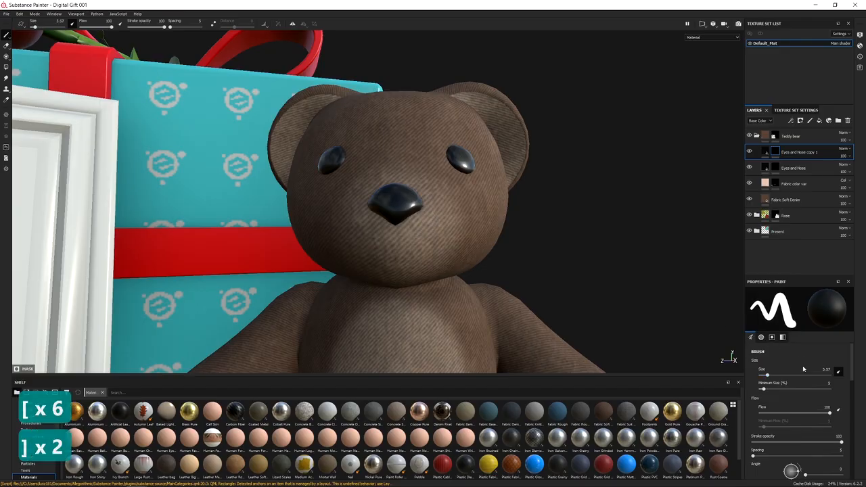
pyautogui.press(']')
pyautogui.press(']')
pyautogui.press(']')
pyautogui.press(']')
pyautogui.press(']')
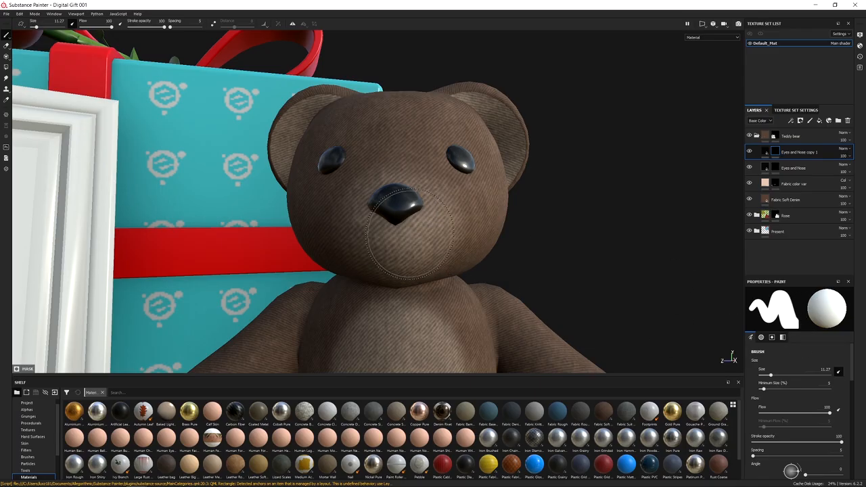
# Step: Invert the brush's grayscale value between white and black several times while checking its grayscale setting
pyautogui.press('x')
pyautogui.press('x')
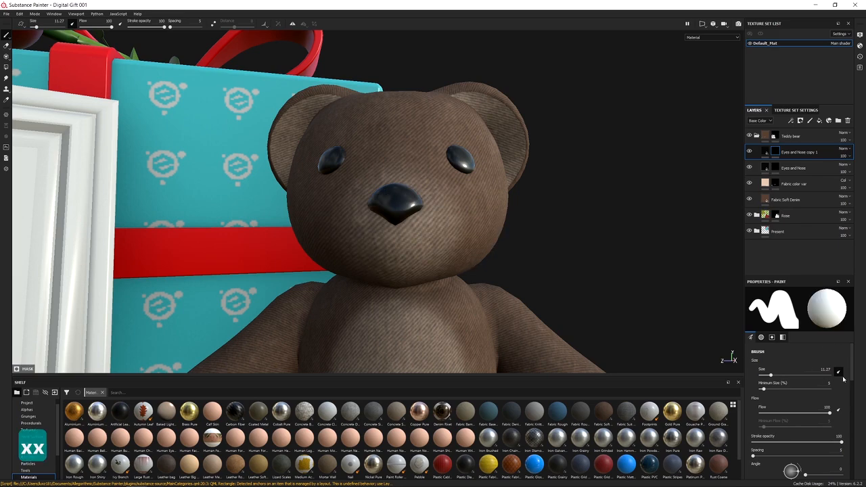
pyautogui.press('x')
pyautogui.press('x')
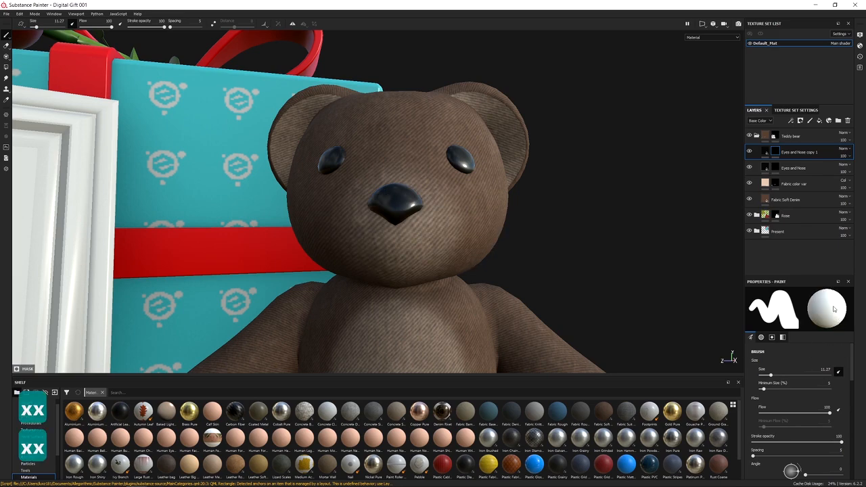
pyautogui.press('x')
pyautogui.press('x')
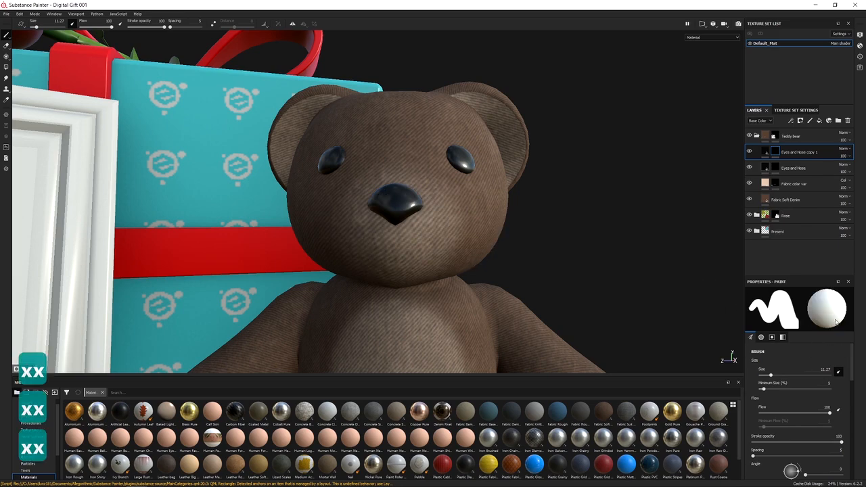
pyautogui.scroll(-10, 793, 403)
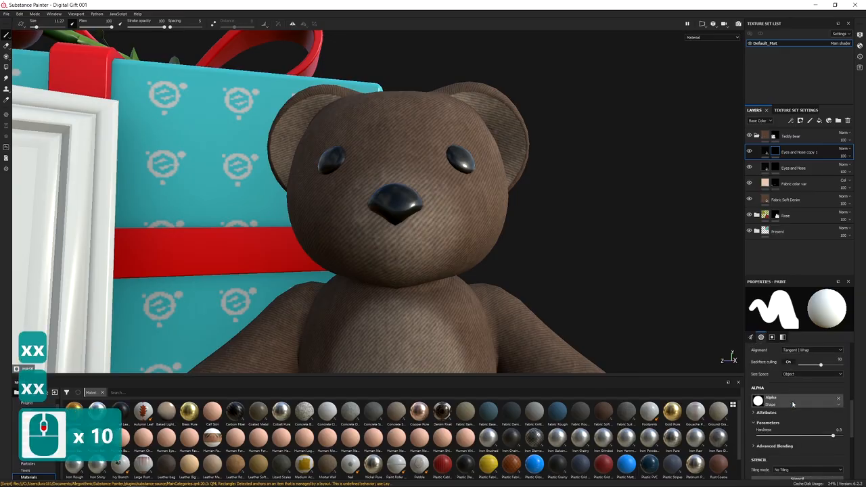
pyautogui.scroll(-5, 804, 417)
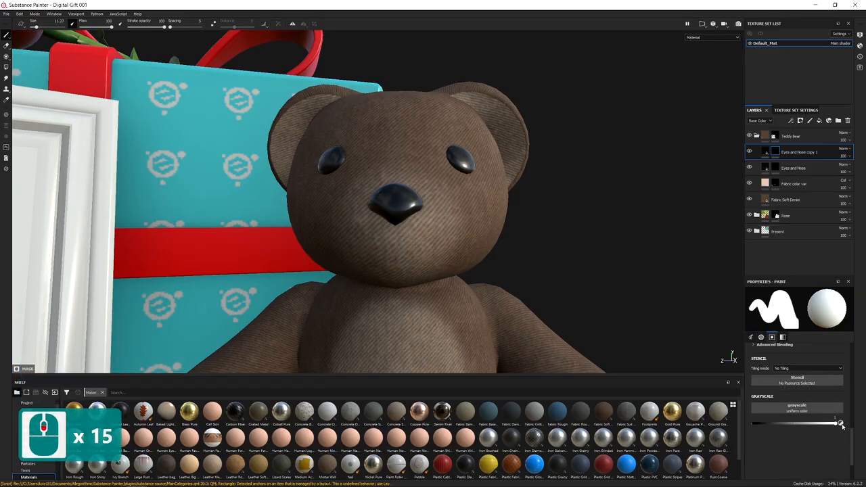
pyautogui.press('x')
pyautogui.press('x')
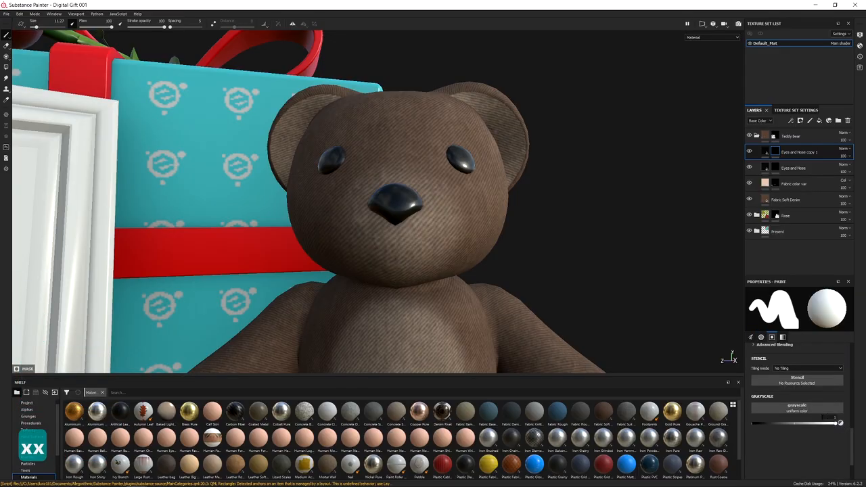
pyautogui.press('x')
pyautogui.press('x')
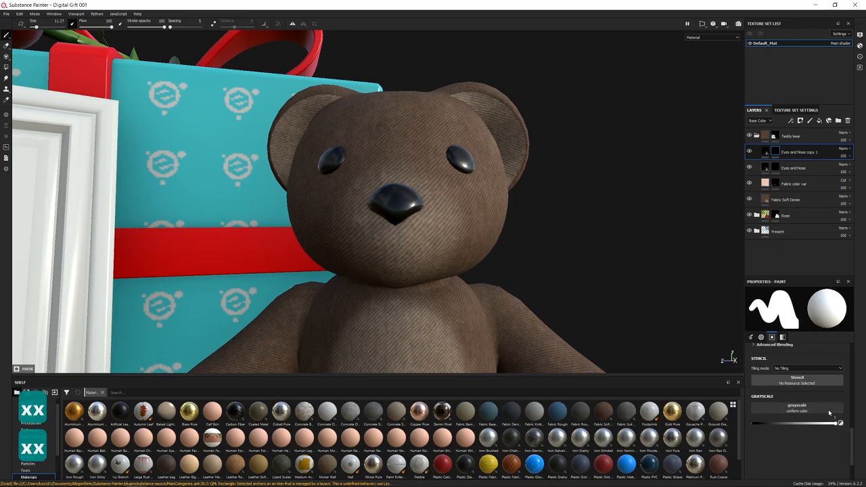
# Step: Set the brush size to 10 and stamp a single black disc just below the bear's nose, on the muzzle
pyautogui.scroll(17, 796, 426)
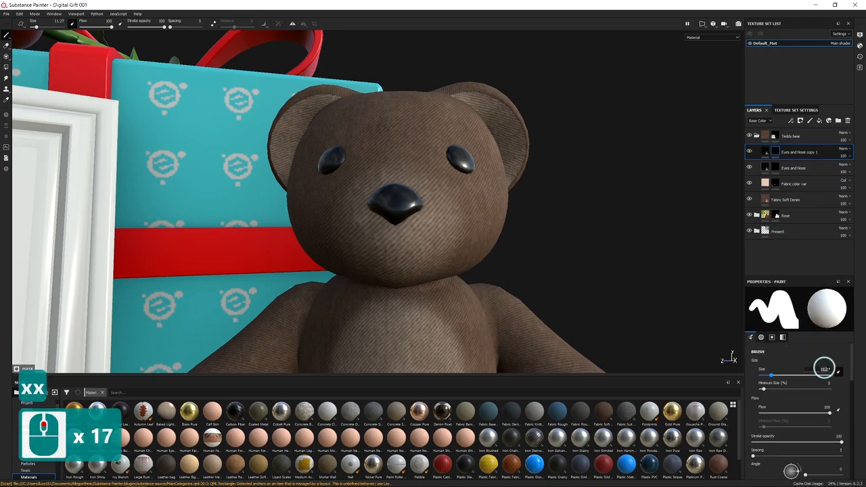
pyautogui.click(861, 368)
pyautogui.write('10')
pyautogui.press('Return')
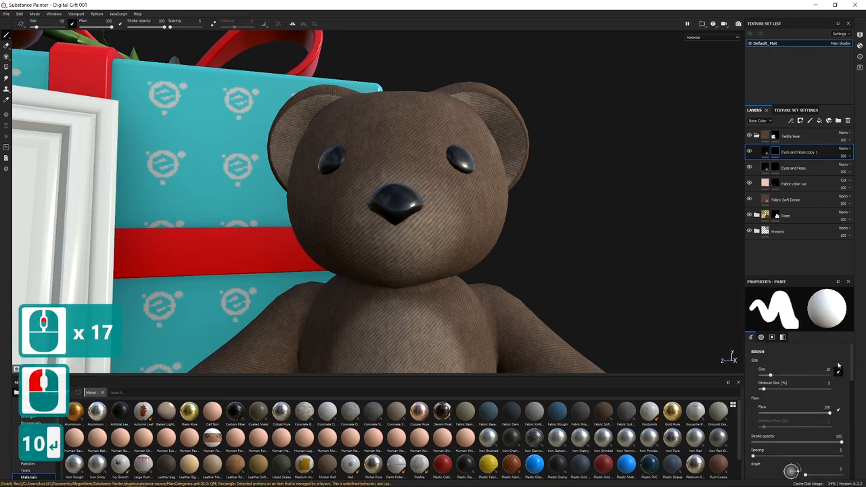
pyautogui.click(423, 237)
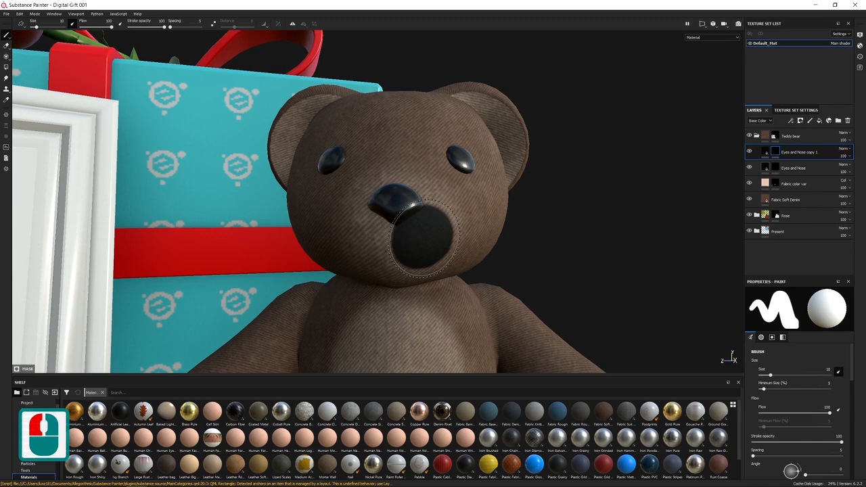
# Step: Reduce the brush size to 7.63, invert it to black and stamp out the disc's centre to leave a thin ring
pyautogui.press('[')
pyautogui.press('[')
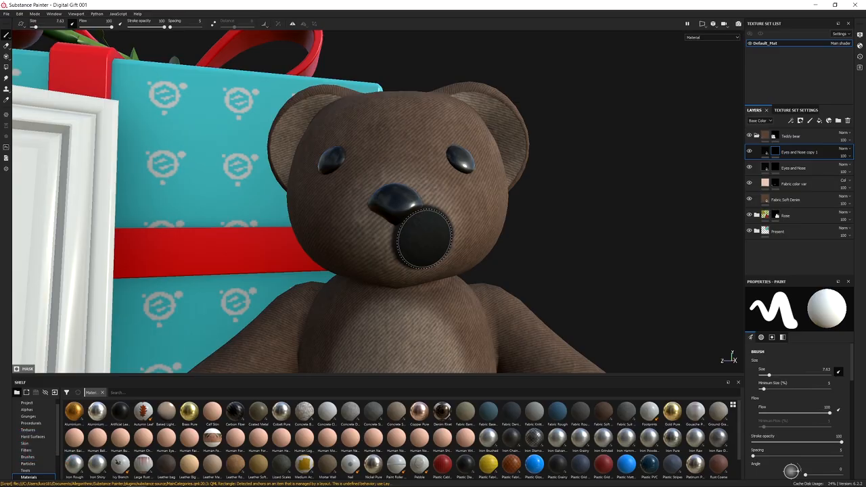
pyautogui.press('x')
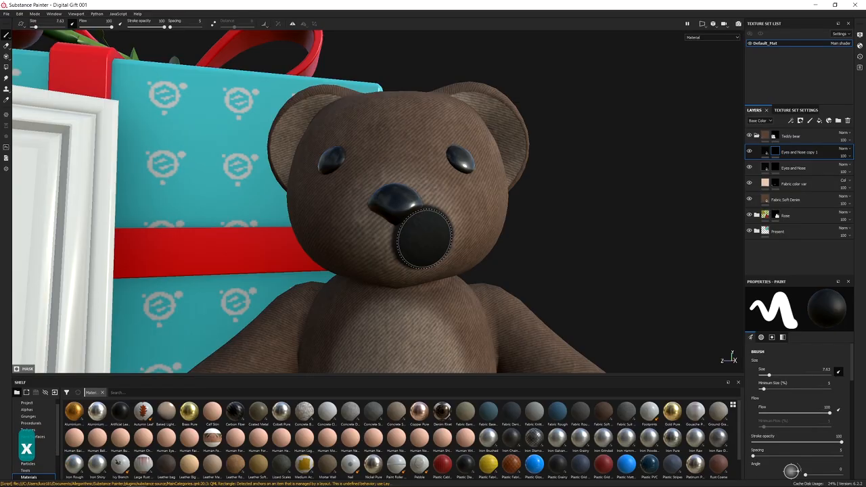
pyautogui.click(424, 238)
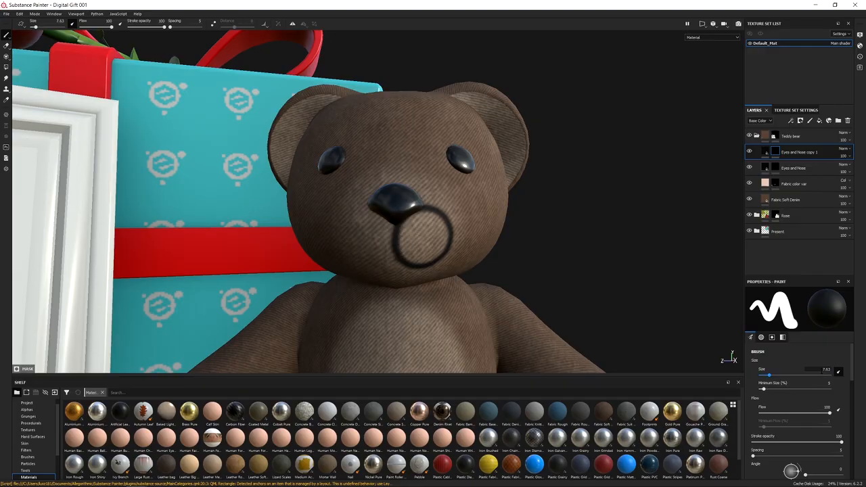
# Step: Set the brush size to 10 for the matching disc on the other side of the muzzle
pyautogui.moveTo(820, 370)
pyautogui.mouseDown()
pyautogui.moveTo(849, 365)
pyautogui.moveTo(834, 366)
pyautogui.mouseUp()
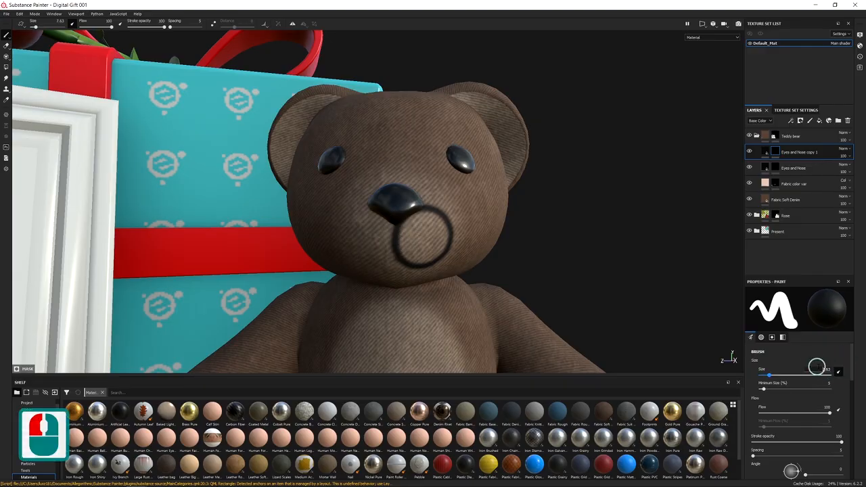
pyautogui.doubleClick(826, 369)
pyautogui.write('10')
pyautogui.press('Return')
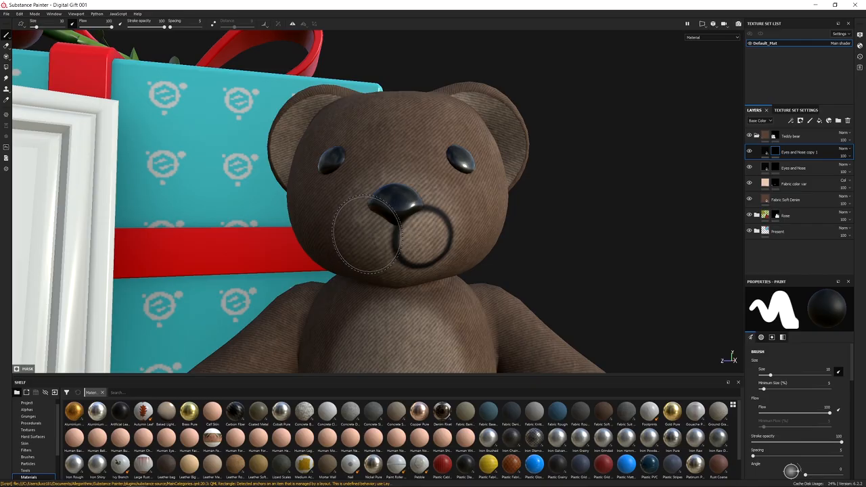
# Step: Switch the mask paint to white and try out round brush stamps beside the existing ring on the bear's muzzle
pyautogui.press('x')
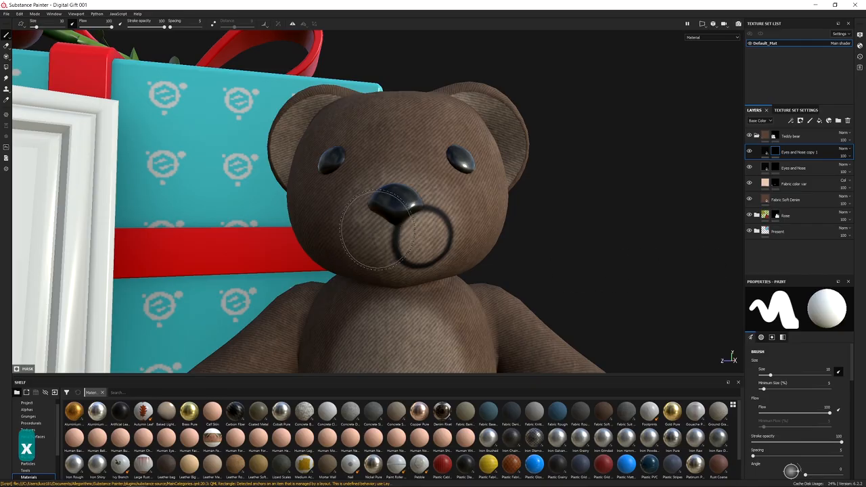
pyautogui.hotkey('ctrl', 'z')
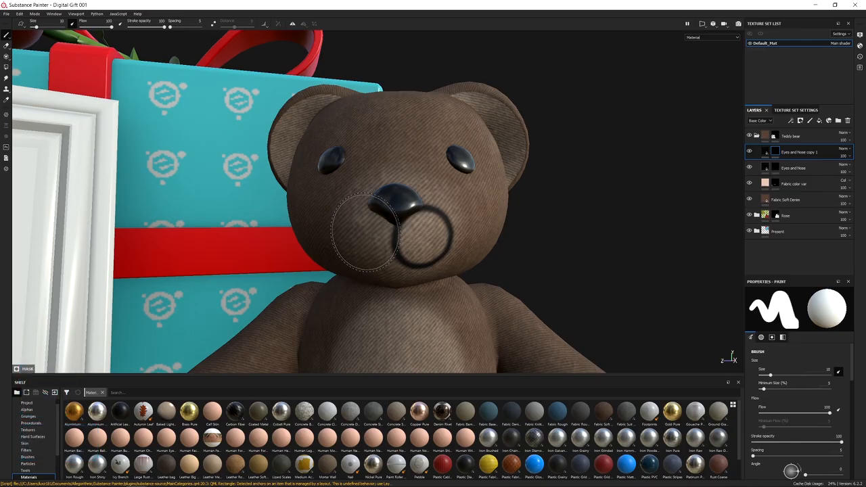
pyautogui.click(365, 232)
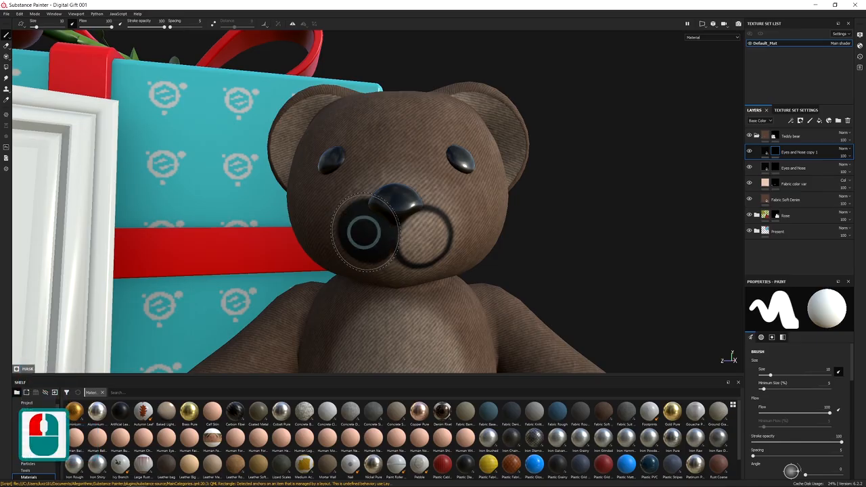
pyautogui.hotkey('ctrl', 'z')
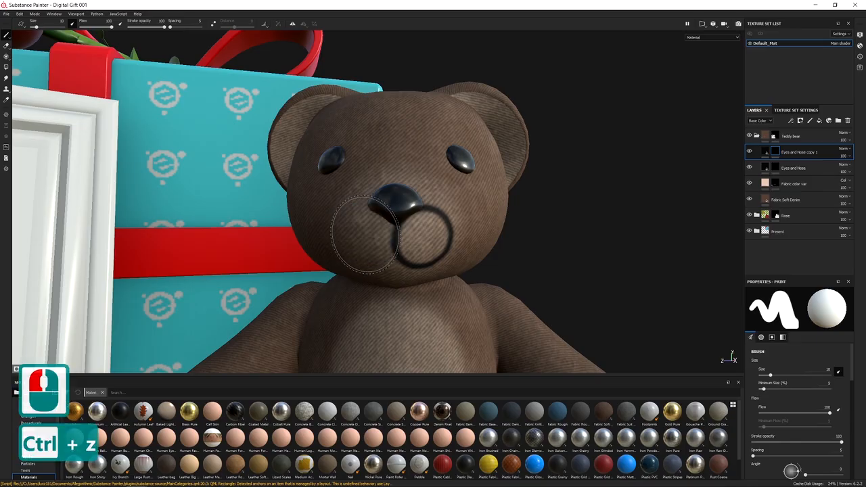
pyautogui.click(366, 232)
pyautogui.hotkey('ctrl', 'z')
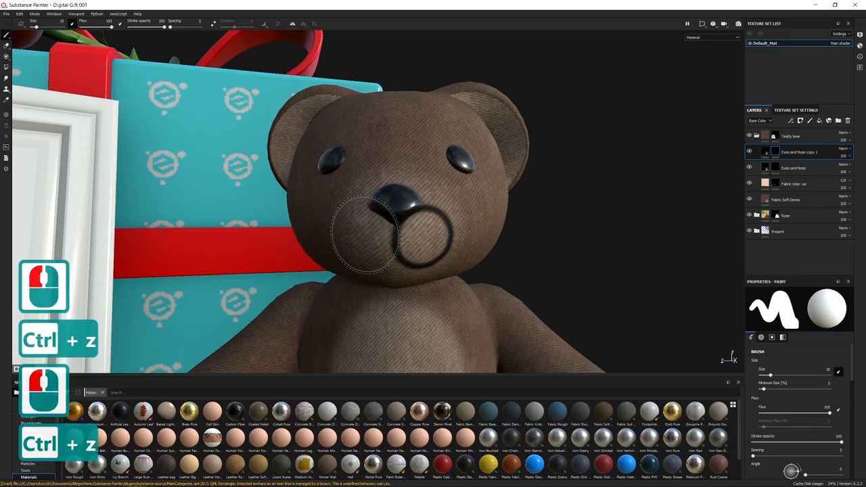
pyautogui.click(365, 232)
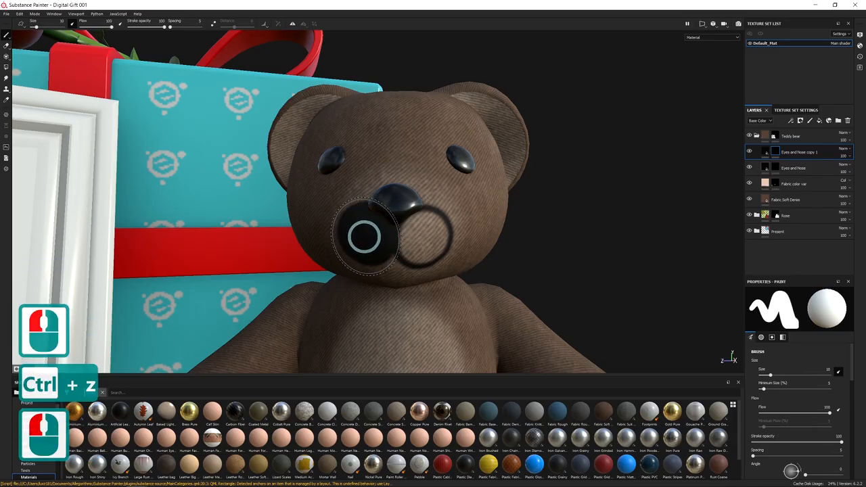
pyautogui.hotkey('ctrl', 'z')
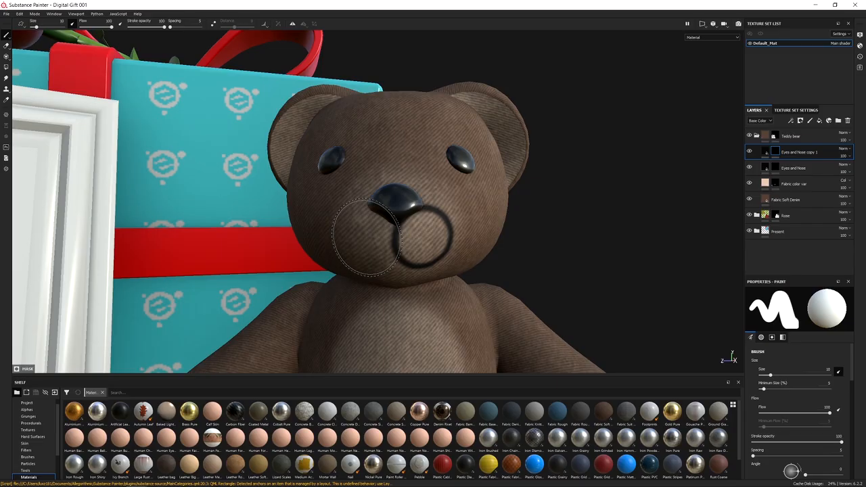
pyautogui.click(365, 232)
pyautogui.hotkey('ctrl', 'z')
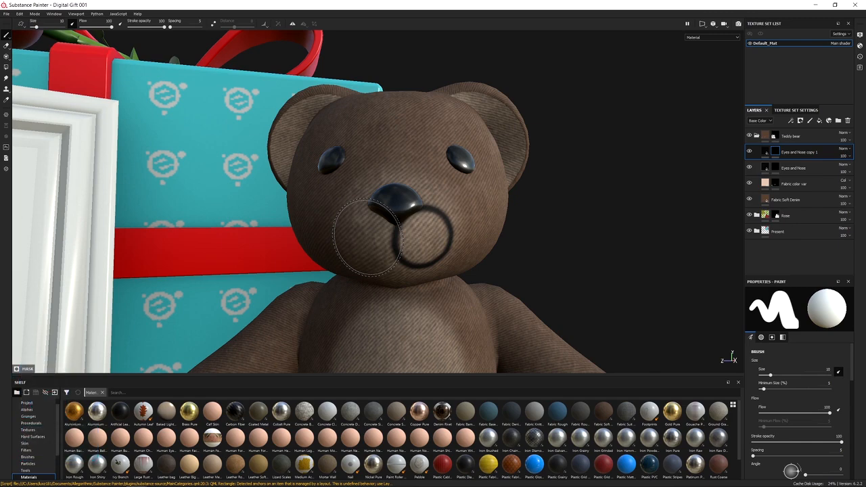
# Step: Stamp a white circle in the mask beside the existing ring and hollow it out with a black brush of size 7.63
pyautogui.click(367, 236)
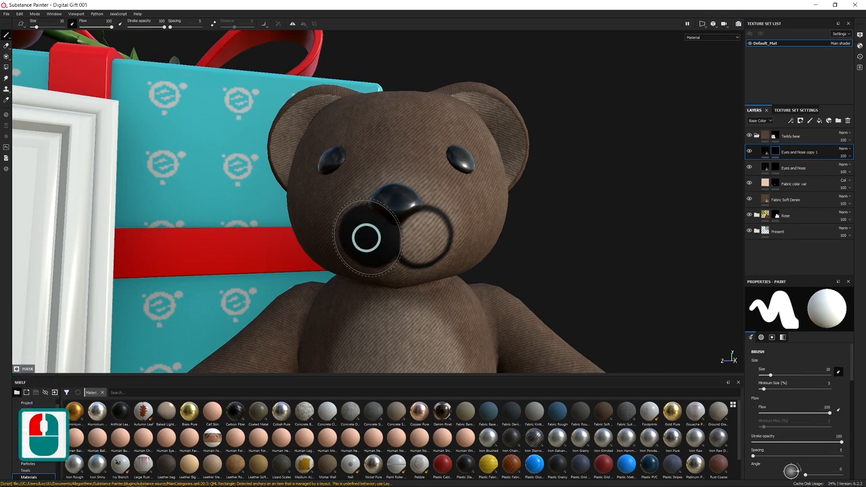
pyautogui.press('[')
pyautogui.press('[')
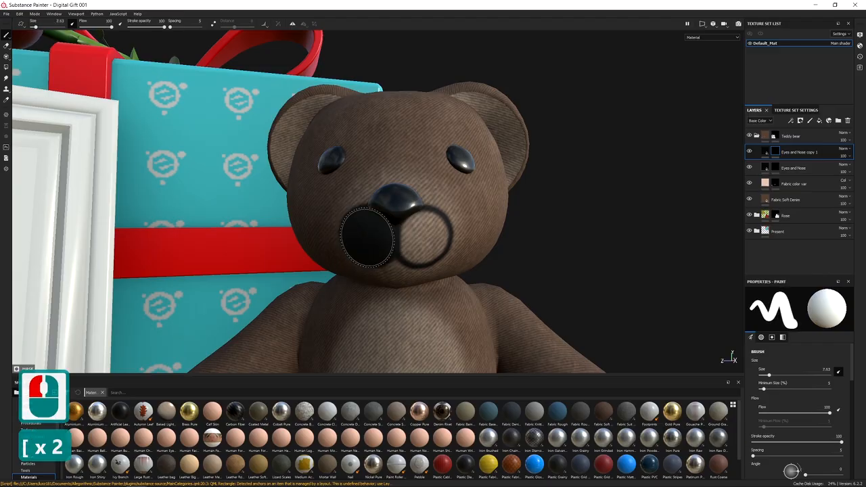
pyautogui.press('x')
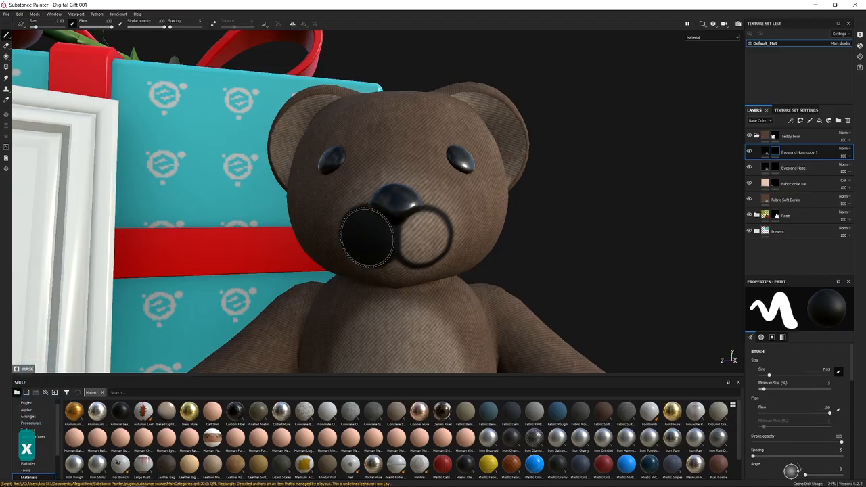
pyautogui.click(365, 236)
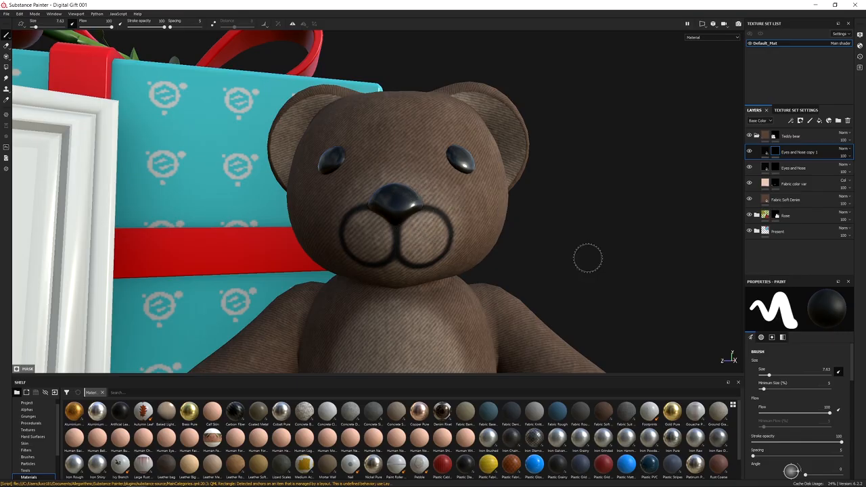
# Step: Erase the upper parts of both rings in the mask with the black brush, keeping only a smile-shaped mouth line
pyautogui.hotkey('ctrl', 'z')
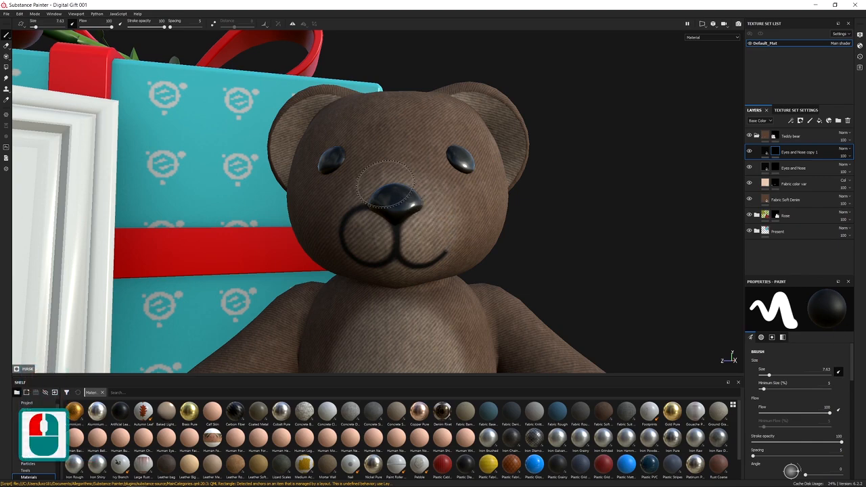
pyautogui.moveTo(365, 194)
pyautogui.mouseDown()
pyautogui.moveTo(346, 195)
pyautogui.moveTo(335, 224)
pyautogui.moveTo(284, 222)
pyautogui.moveTo(260, 211)
pyautogui.moveTo(226, 234)
pyautogui.moveTo(407, 260)
pyautogui.mouseUp()
pyautogui.click(333, 220)
# Step: Mask the whole nose mesh out of the mouth layer with a black Polygon Fill in mesh mode, and return to the brush
pyautogui.scroll(-3, 337, 228)
pyautogui.keyDown('alt'); pyautogui.moveTo(487, 221); pyautogui.dragTo(392, 215, button='middle'); pyautogui.keyUp('alt')
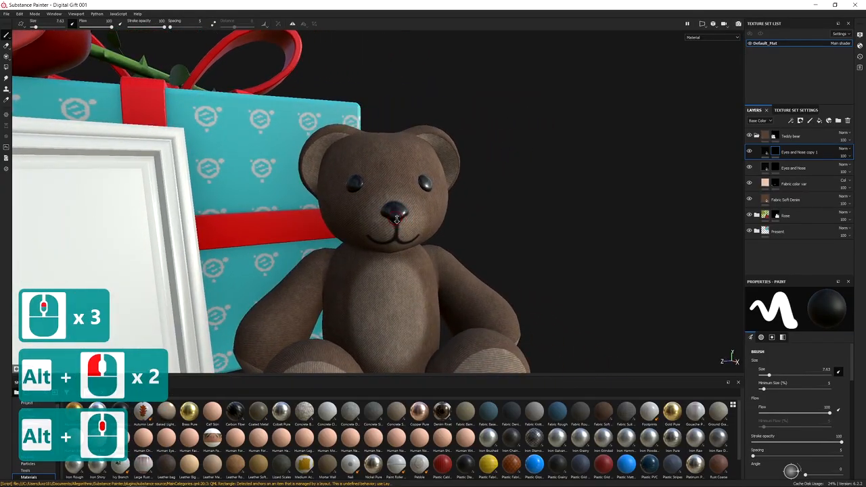
pyautogui.keyDown('alt'); pyautogui.moveTo(423, 269); pyautogui.dragTo(443, 302, button='right'); pyautogui.keyUp('alt')
pyautogui.moveTo(454, 290)
pyautogui.keyDown('alt'); pyautogui.mouseDown()
pyautogui.moveTo(543, 284)
pyautogui.moveTo(447, 284)
pyautogui.mouseUp(); pyautogui.keyUp('alt')
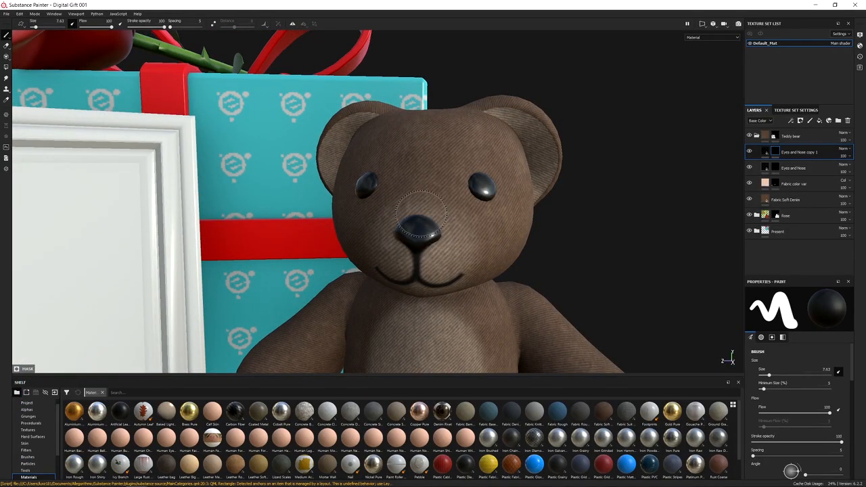
pyautogui.keyDown('alt'); pyautogui.moveTo(460, 237); pyautogui.dragTo(470, 305, button='right'); pyautogui.keyUp('alt')
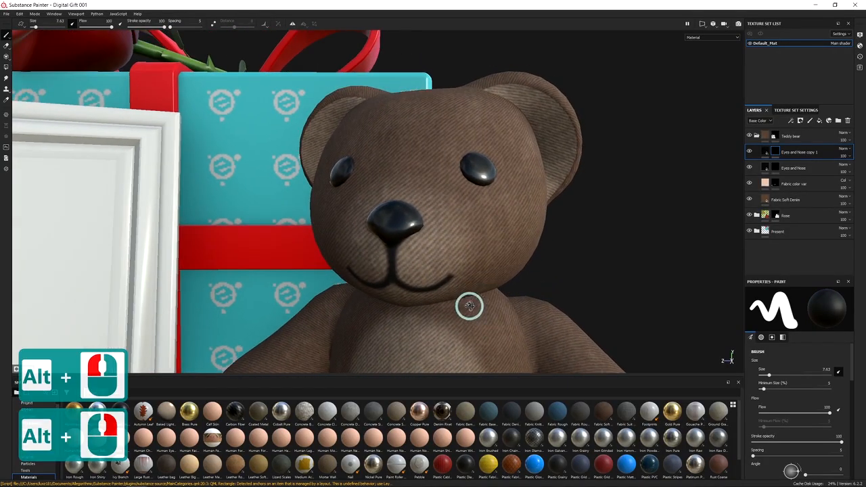
pyautogui.keyDown('alt'); pyautogui.click(469, 305); pyautogui.keyUp('alt')
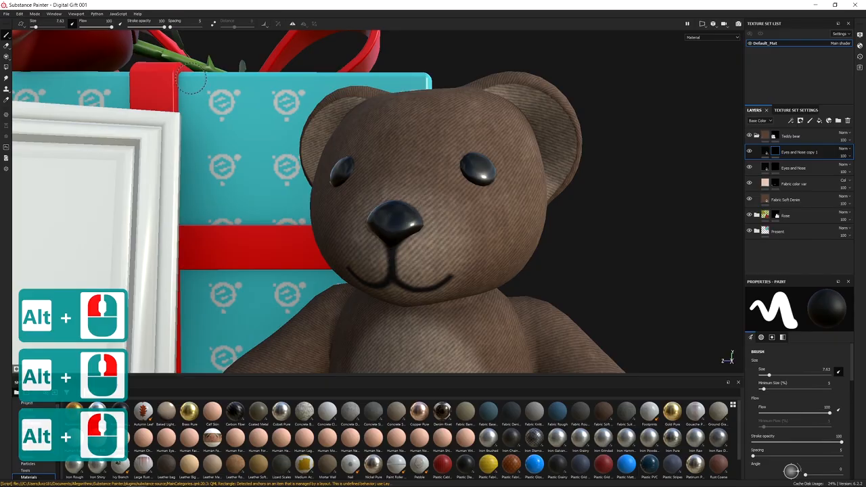
pyautogui.press('4')
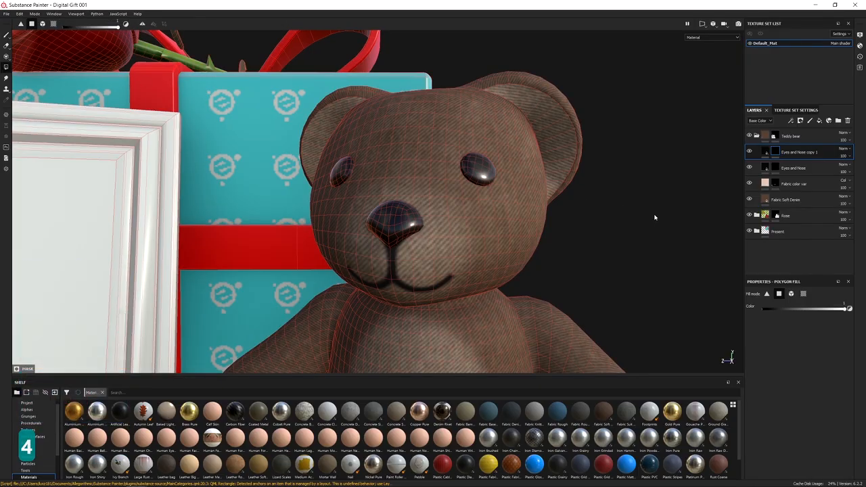
pyautogui.click(791, 295)
pyautogui.press('x')
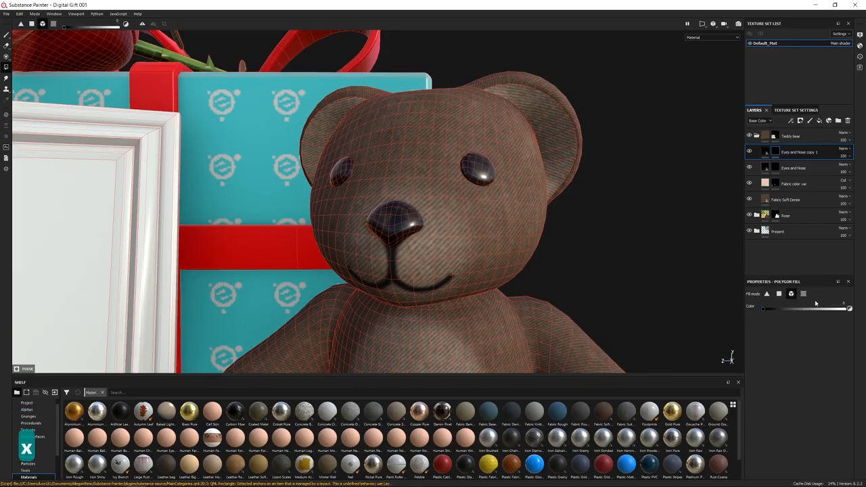
pyautogui.click(396, 222)
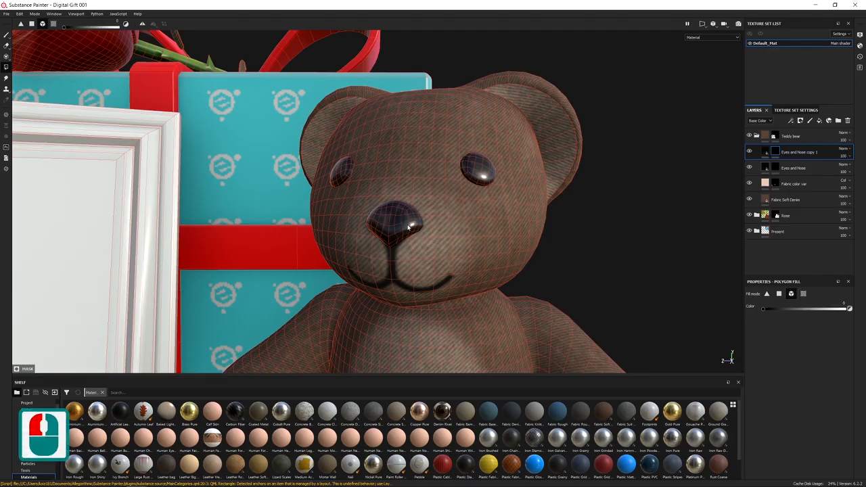
pyautogui.press('1')
# Step: Select the fill of the "Eyes and Nose copy 1" layer and enable all its material channels: color, height, rough, metal and nrm
pyautogui.keyDown('alt'); pyautogui.moveTo(496, 205); pyautogui.dragTo(466, 193); pyautogui.keyUp('alt')
pyautogui.keyDown('alt'); pyautogui.moveTo(466, 194); pyautogui.dragTo(481, 253, button='middle'); pyautogui.keyUp('alt')
pyautogui.keyDown('alt'); pyautogui.moveTo(481, 252); pyautogui.dragTo(456, 233, button='right'); pyautogui.keyUp('alt')
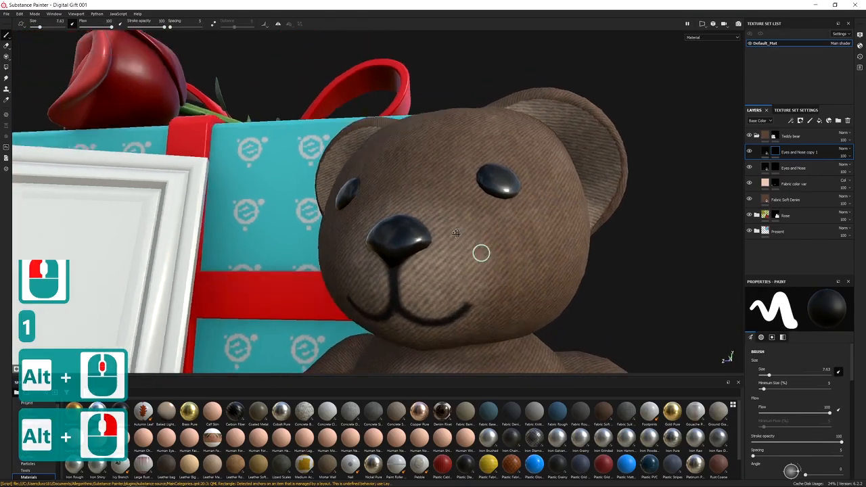
pyautogui.keyDown('alt'); pyautogui.moveTo(456, 233); pyautogui.dragTo(555, 230); pyautogui.keyUp('alt')
pyautogui.keyDown('alt'); pyautogui.moveTo(543, 242); pyautogui.dragTo(503, 182, button='middle'); pyautogui.keyUp('alt')
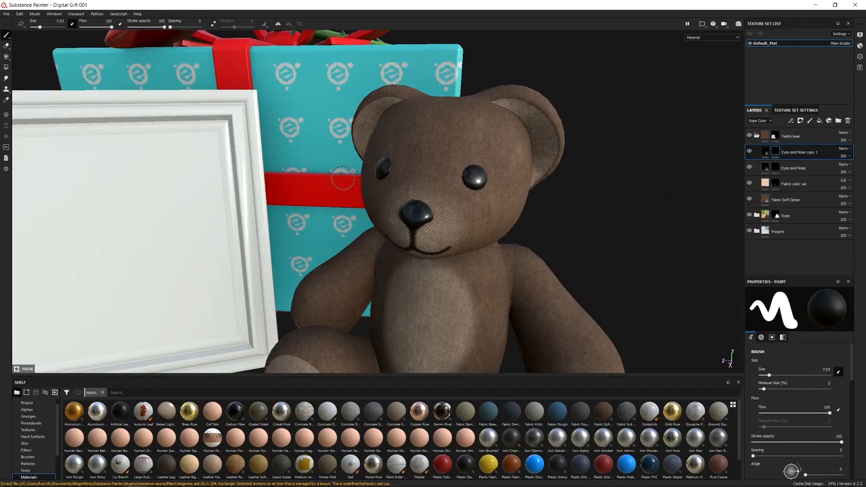
pyautogui.moveTo(765, 152)
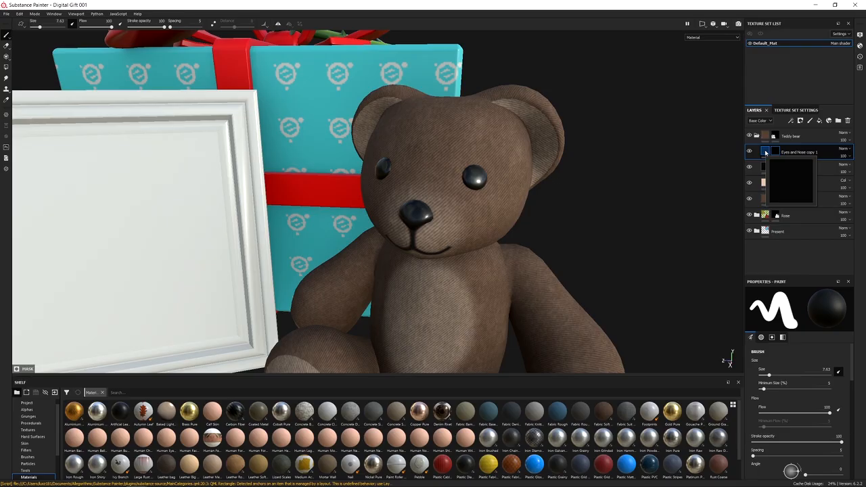
pyautogui.click(765, 151)
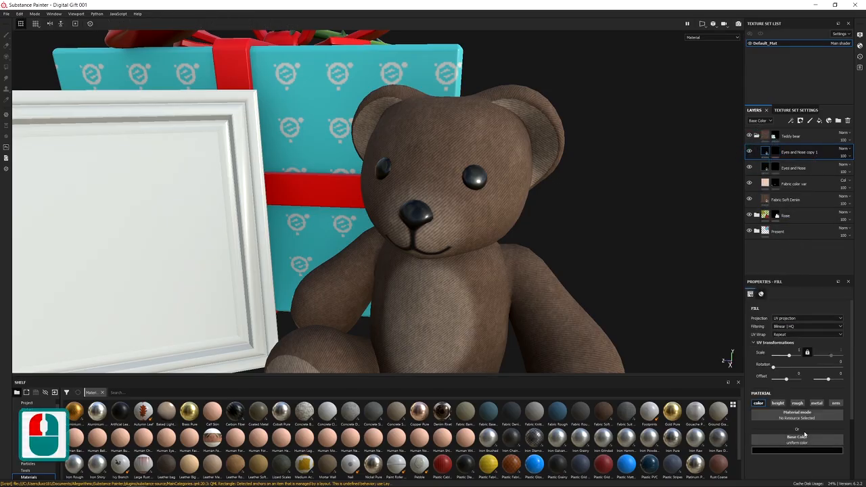
pyautogui.doubleClick(779, 403)
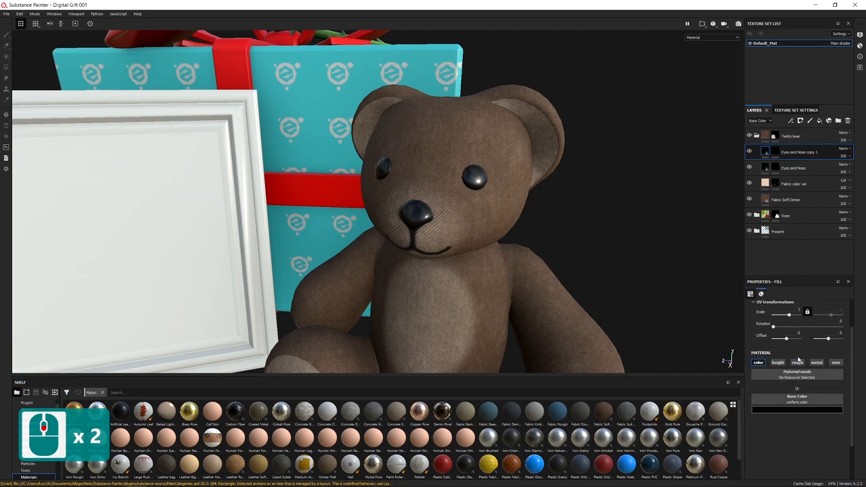
pyautogui.scroll(-2, 761, 404)
pyautogui.keyDown('alt'); pyautogui.click(762, 362); pyautogui.keyUp('alt')
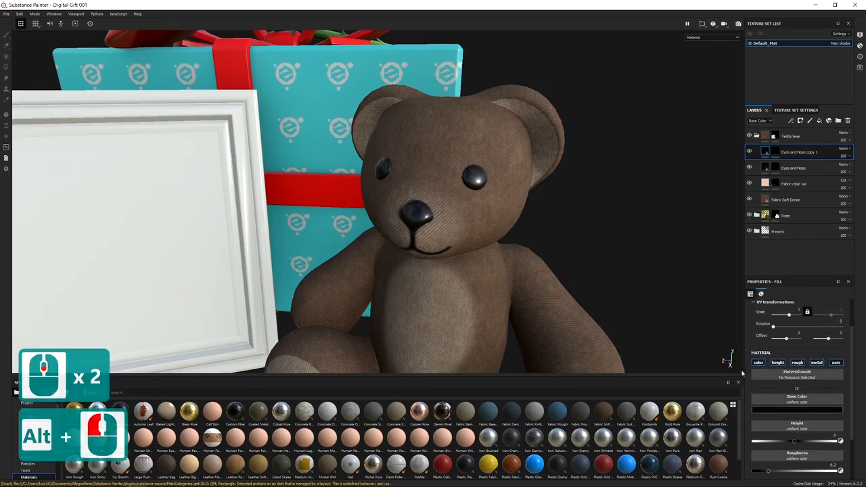
pyautogui.scroll(-1, 768, 450)
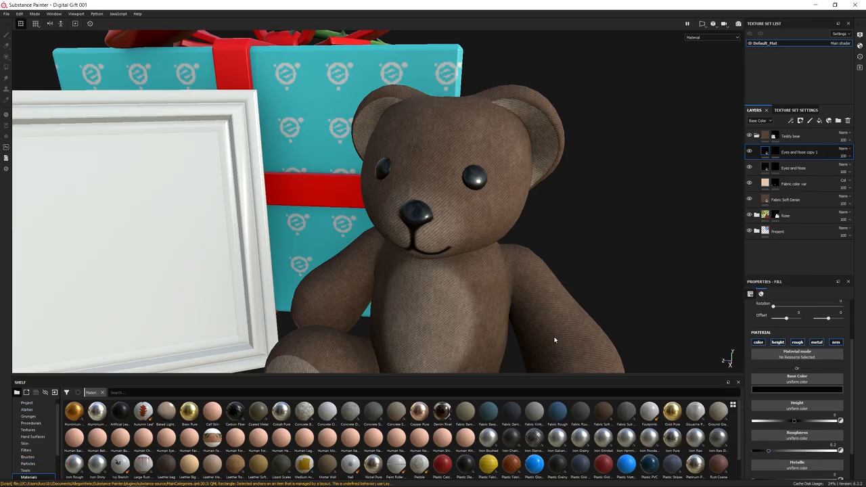
# Step: Raise the mouth layer's roughness to about 0.9 and check it on the bear under rotated lighting
pyautogui.keyDown('alt'); pyautogui.moveTo(554, 341); pyautogui.dragTo(400, 220); pyautogui.keyUp('alt')
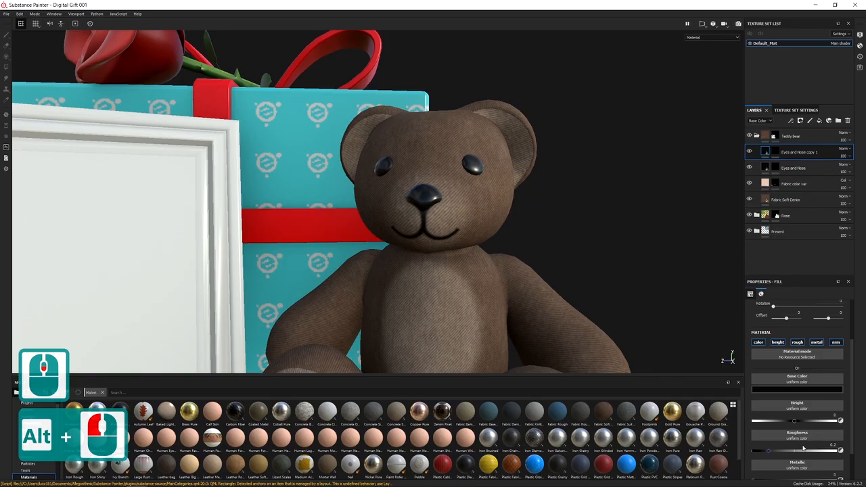
pyautogui.moveTo(811, 453); pyautogui.dragTo(826, 454)
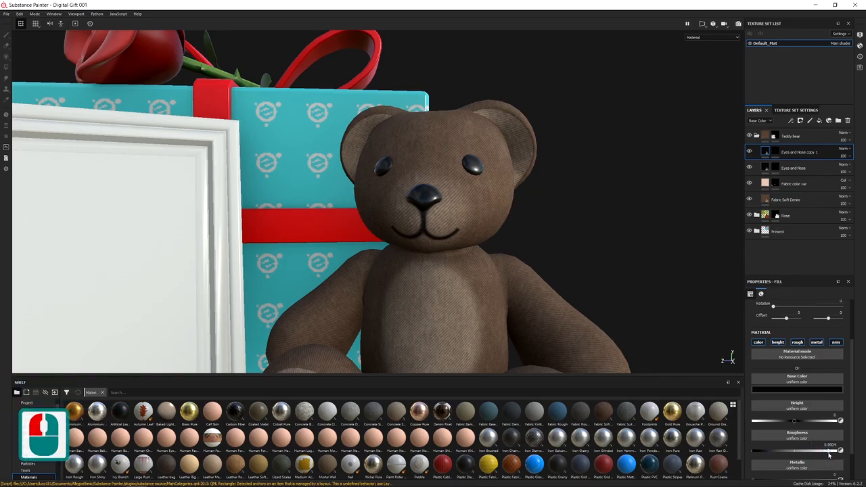
pyautogui.keyDown('alt'); pyautogui.moveTo(423, 255); pyautogui.dragTo(514, 260); pyautogui.keyUp('alt')
pyautogui.keyDown('shift'); pyautogui.moveTo(514, 261); pyautogui.dragTo(520, 263, button='right'); pyautogui.keyUp('shift')
pyautogui.keyDown('alt'); pyautogui.moveTo(520, 263); pyautogui.dragTo(470, 293); pyautogui.keyUp('alt')
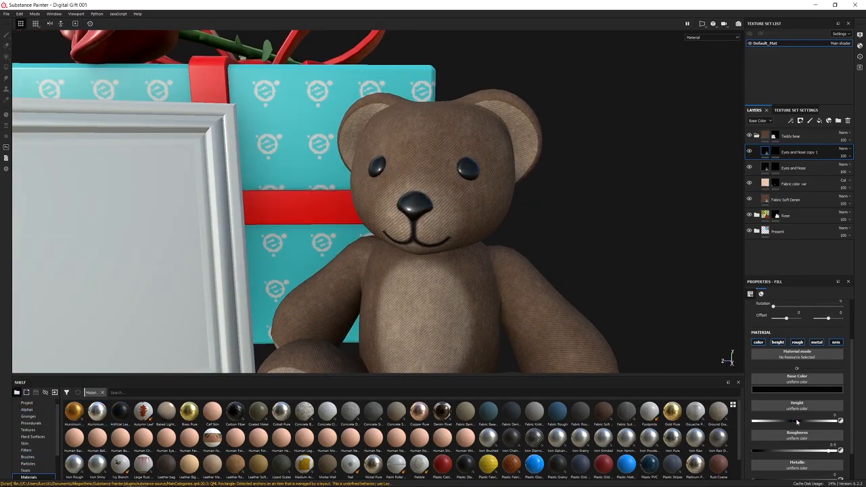
# Step: Examine the layer stack's blending modes in the Height channel and return to the Base Color channel
pyautogui.scroll(-2, 649, 341)
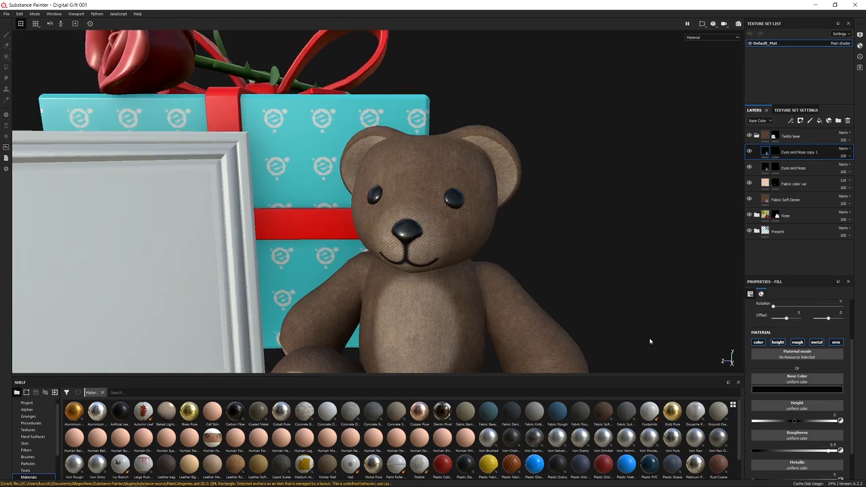
pyautogui.click(760, 120)
pyautogui.click(756, 130)
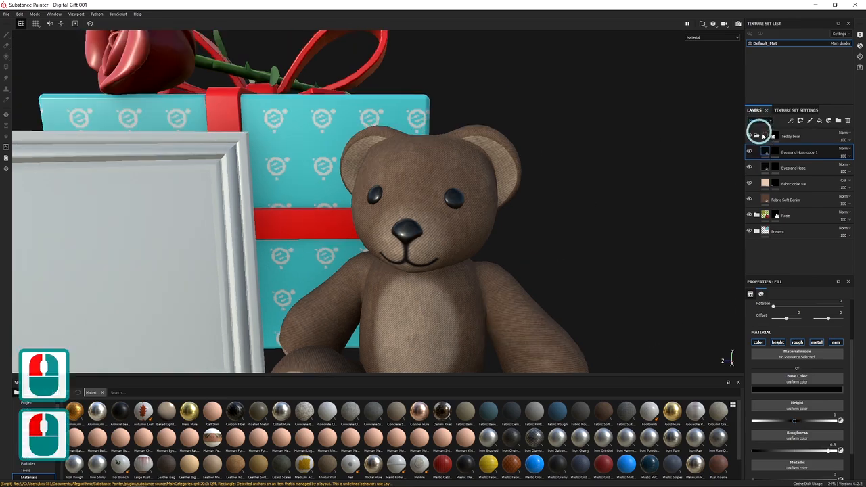
pyautogui.click(752, 119)
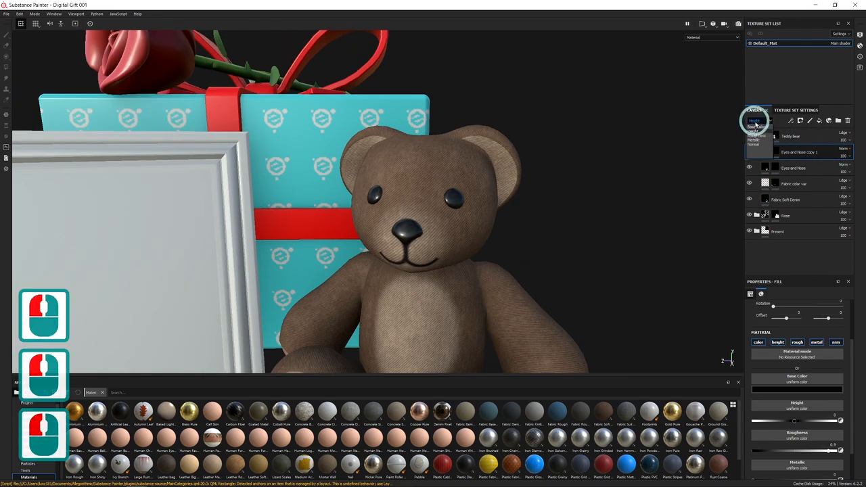
pyautogui.click(755, 125)
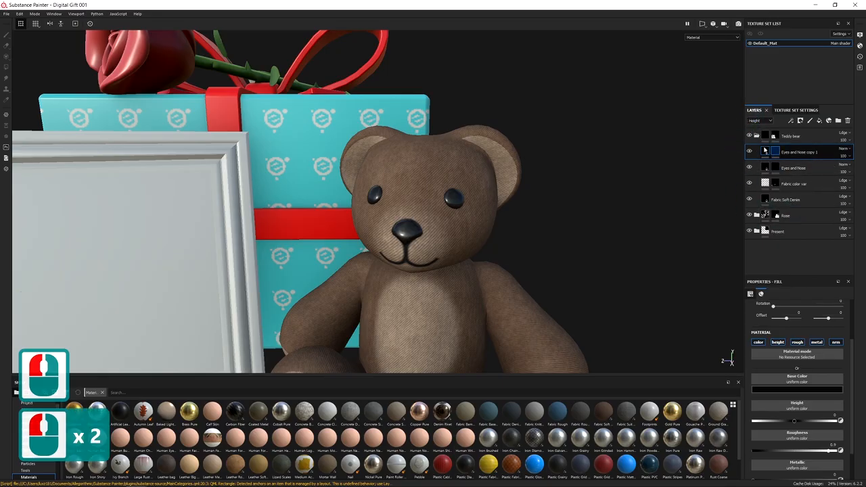
pyautogui.click(757, 121)
pyautogui.click(755, 127)
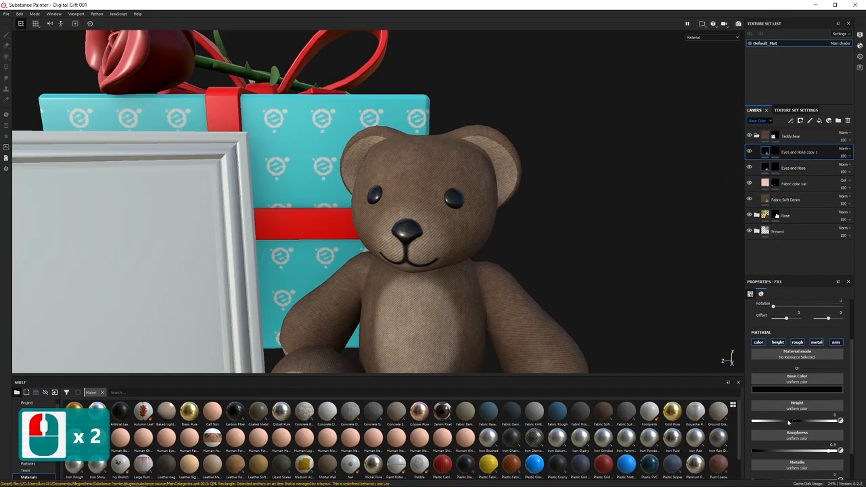
# Step: Set the height of the "Eyes and Nose copy 1" layer's fill to -0.1
pyautogui.moveTo(795, 423); pyautogui.dragTo(858, 418)
pyautogui.write('--.1')
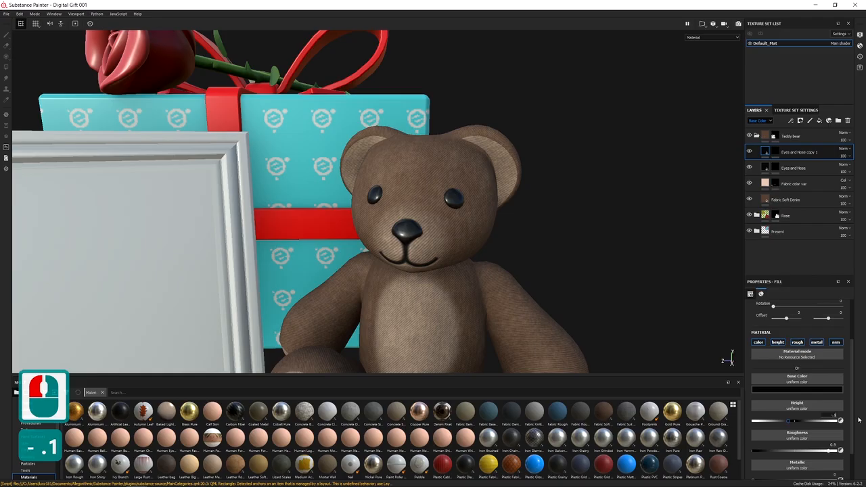
pyautogui.press('Return')
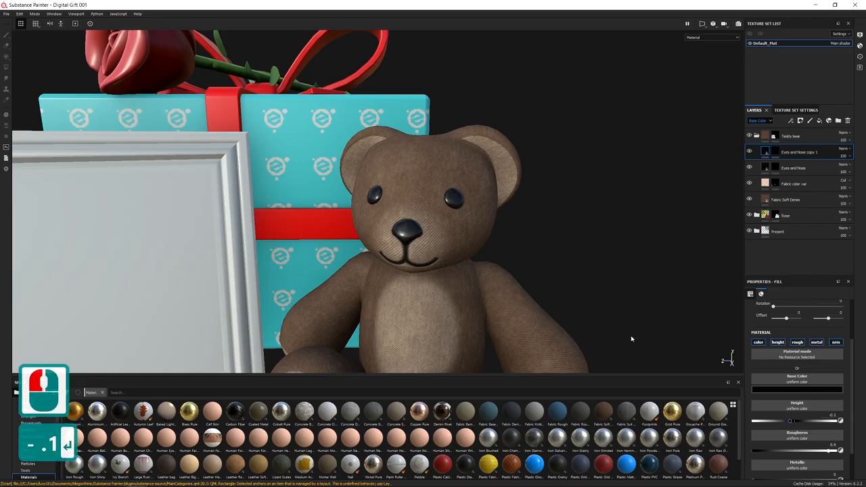
# Step: Examine the indented mouth line on the bear's face from several angles and distances
pyautogui.keyDown('alt'); pyautogui.moveTo(428, 263); pyautogui.dragTo(357, 228); pyautogui.keyUp('alt')
pyautogui.keyDown('alt'); pyautogui.moveTo(356, 229); pyautogui.dragTo(428, 319, button='right'); pyautogui.keyUp('alt')
pyautogui.keyDown('alt'); pyautogui.moveTo(435, 316); pyautogui.dragTo(523, 332); pyautogui.keyUp('alt')
pyautogui.keyDown('alt'); pyautogui.moveTo(522, 302); pyautogui.dragTo(394, 156, button='right'); pyautogui.keyUp('alt')
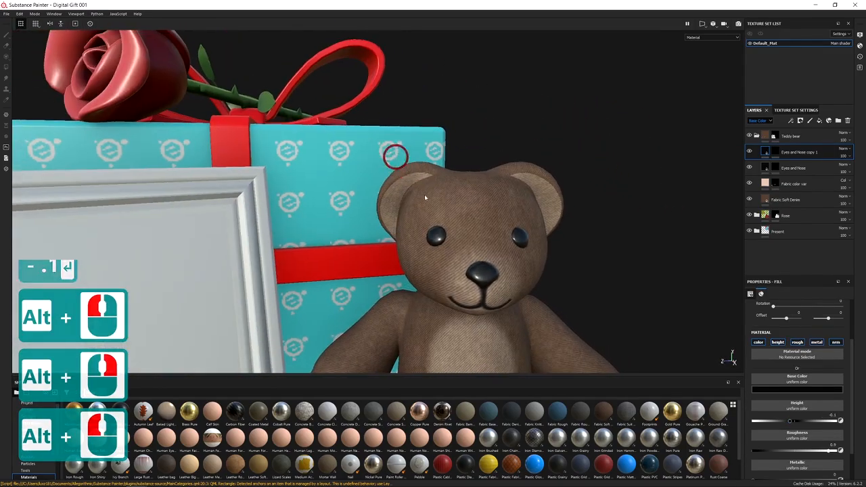
pyautogui.keyDown('alt'); pyautogui.moveTo(516, 288); pyautogui.dragTo(497, 290); pyautogui.keyUp('alt')
pyautogui.keyDown('alt'); pyautogui.moveTo(497, 291); pyautogui.dragTo(381, 312, button='right'); pyautogui.keyUp('alt')
pyautogui.keyDown('alt'); pyautogui.moveTo(451, 270); pyautogui.dragTo(361, 251); pyautogui.keyUp('alt')
pyautogui.keyDown('alt'); pyautogui.moveTo(420, 274); pyautogui.dragTo(399, 207, button='middle'); pyautogui.keyUp('alt')
pyautogui.keyDown('alt'); pyautogui.moveTo(399, 207); pyautogui.dragTo(457, 241); pyautogui.keyUp('alt')
# Step: Rename the "Eyes and Nose copy 1" layer as Mouth
pyautogui.doubleClick(817, 149)
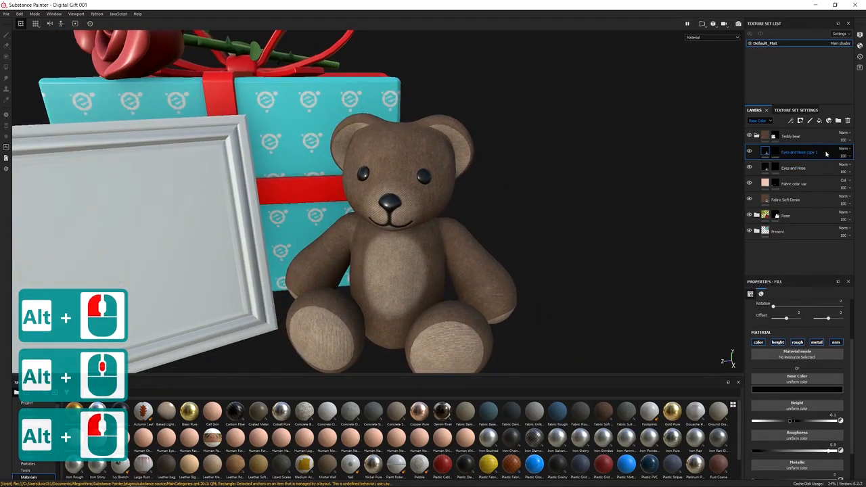
pyautogui.doubleClick(807, 153)
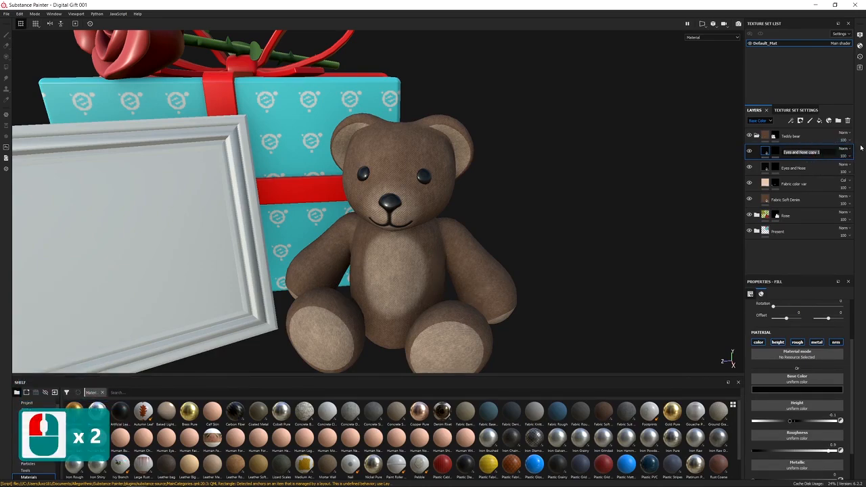
pyautogui.write('Mouth')
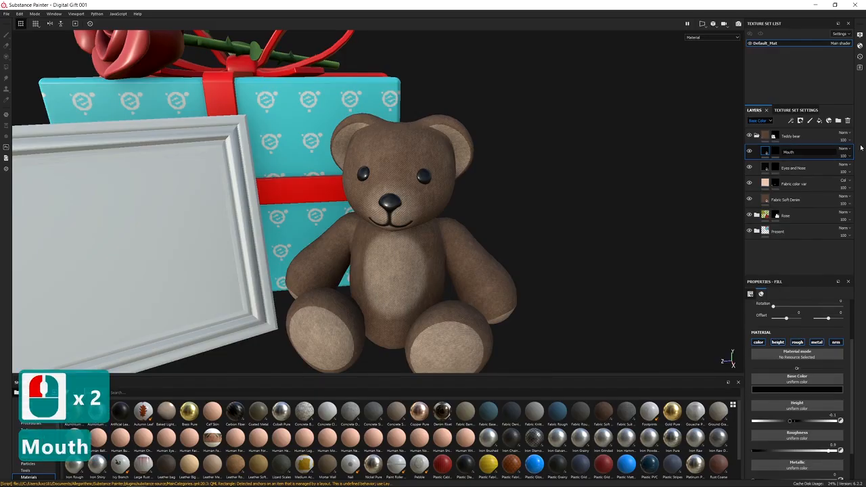
pyautogui.press('Return')
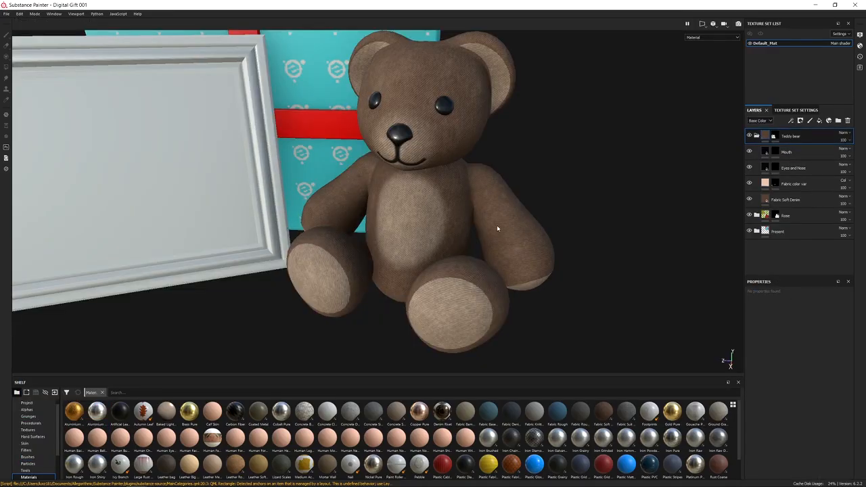
# Step: Try an orange-brown Denim Color on the bear's "Fabric Soft Denim" layer
pyautogui.click(467, 189)
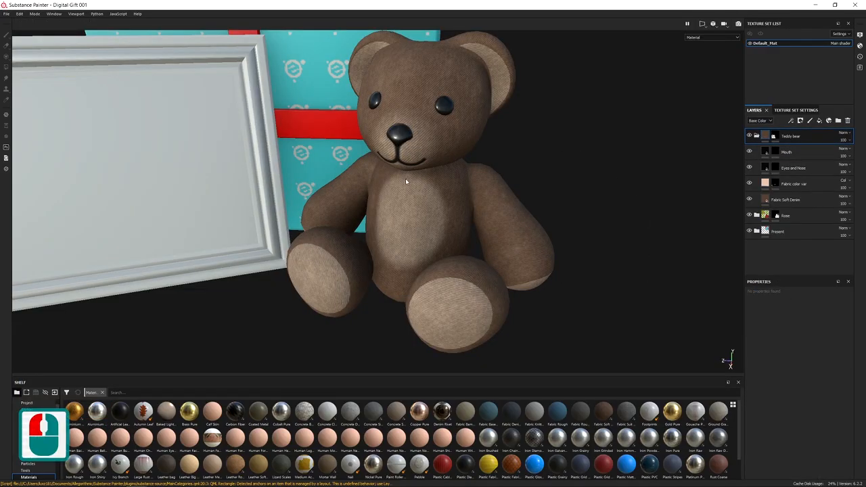
pyautogui.keyDown('alt'); pyautogui.moveTo(386, 178); pyautogui.dragTo(400, 187, button='middle'); pyautogui.keyUp('alt')
pyautogui.keyDown('alt'); pyautogui.scroll(-1, 401, 187); pyautogui.keyUp('alt')
pyautogui.keyDown('alt'); pyautogui.moveTo(402, 187); pyautogui.dragTo(469, 188); pyautogui.keyUp('alt')
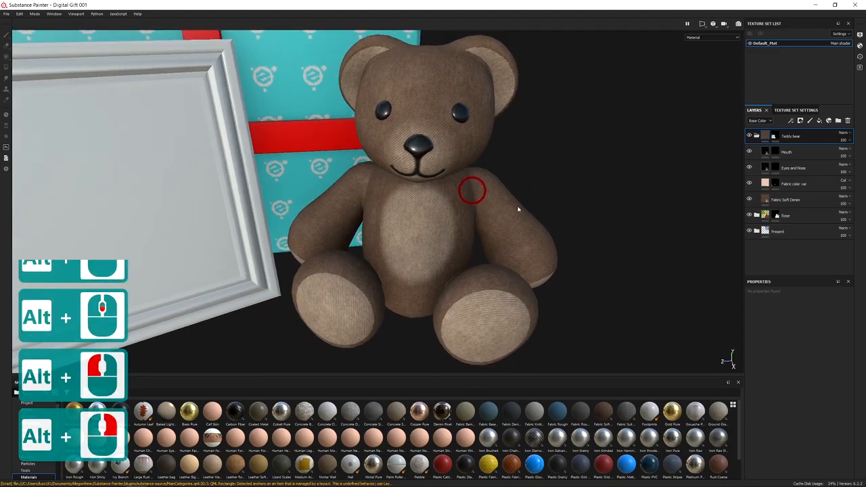
pyautogui.click(812, 199)
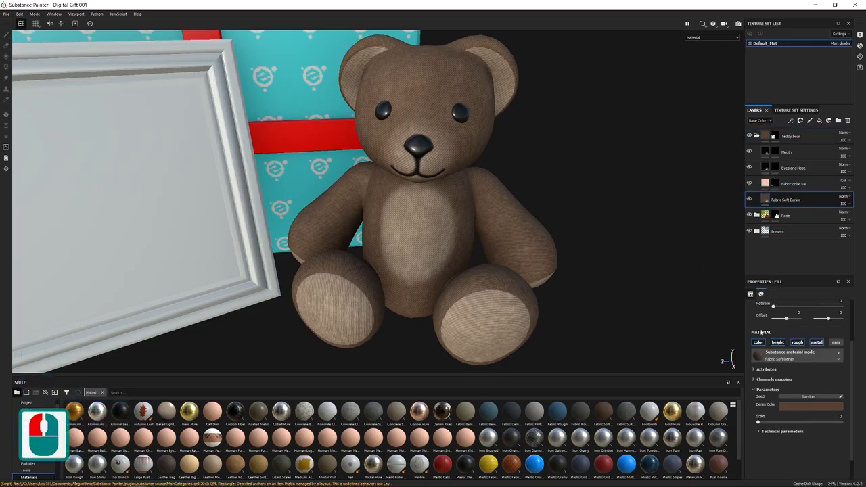
pyautogui.click(813, 407)
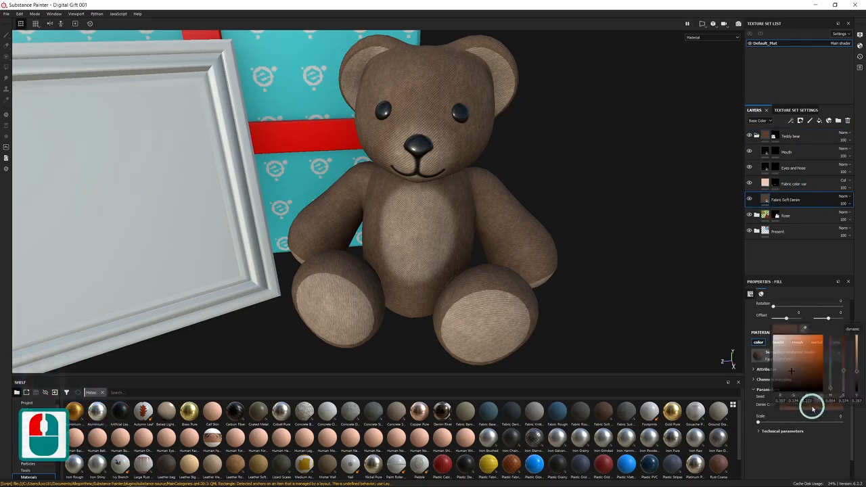
pyautogui.click(823, 371)
pyautogui.click(810, 359)
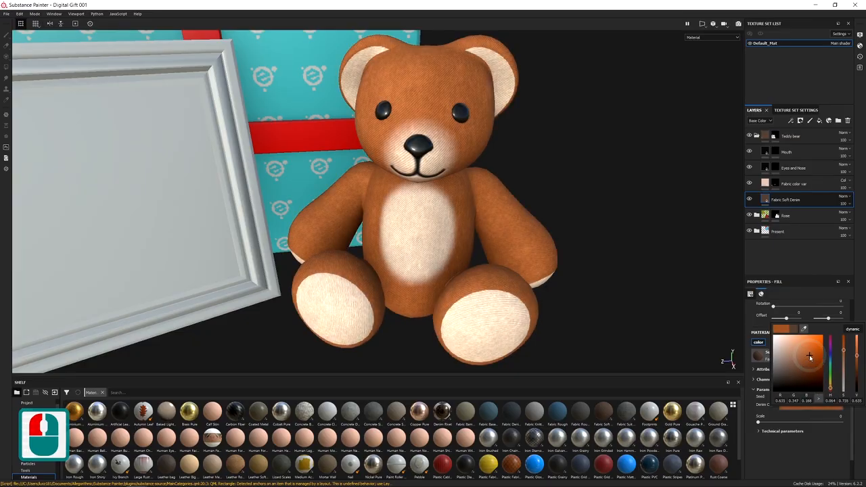
pyautogui.moveTo(810, 359); pyautogui.dragTo(804, 354)
pyautogui.click(804, 355)
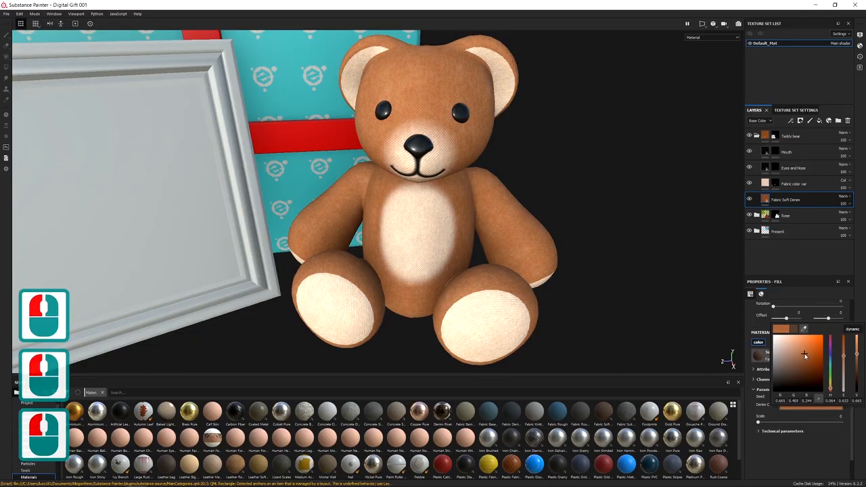
# Step: Try a blue and then a yellow Denim Color on the bear's main fabric and view it on the model
pyautogui.click(830, 358)
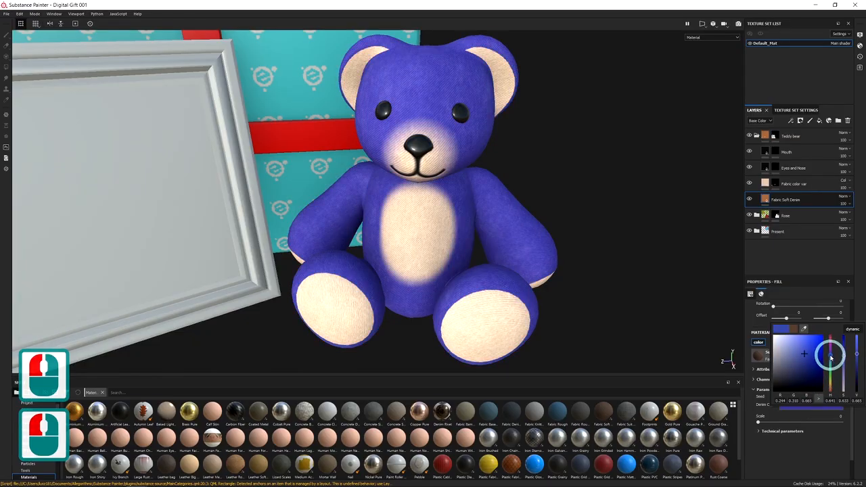
pyautogui.click(790, 344)
pyautogui.moveTo(791, 344); pyautogui.dragTo(798, 354)
pyautogui.click(798, 353)
pyautogui.keyDown('alt'); pyautogui.moveTo(575, 274); pyautogui.dragTo(534, 264); pyautogui.keyUp('alt')
pyautogui.scroll(1, 811, 442)
pyautogui.click(811, 446)
pyautogui.moveTo(829, 405); pyautogui.dragTo(829, 429)
pyautogui.keyDown('alt'); pyautogui.moveTo(531, 250); pyautogui.dragTo(514, 246); pyautogui.keyUp('alt')
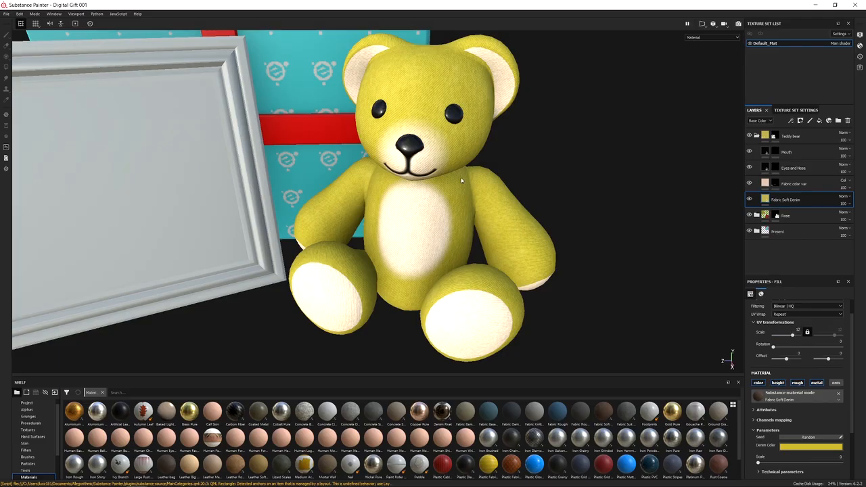
# Step: Try a coarser weave by lowering the denim layer's UV scale to 3.1, and check it on the bear
pyautogui.scroll(1, 795, 348)
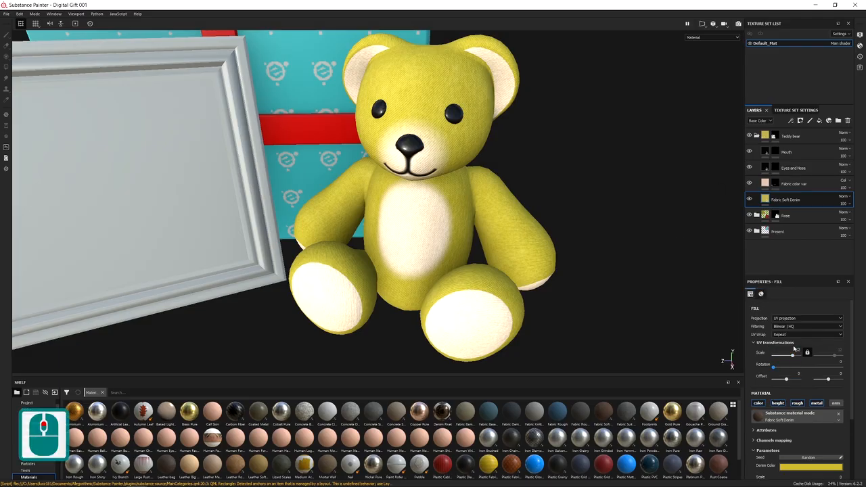
pyautogui.moveTo(793, 355); pyautogui.dragTo(789, 356)
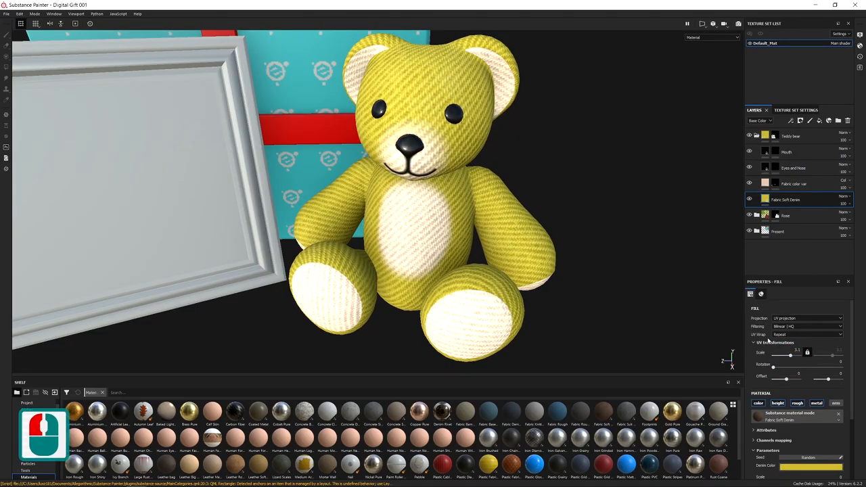
pyautogui.keyDown('alt'); pyautogui.moveTo(428, 230); pyautogui.dragTo(362, 230); pyautogui.keyUp('alt')
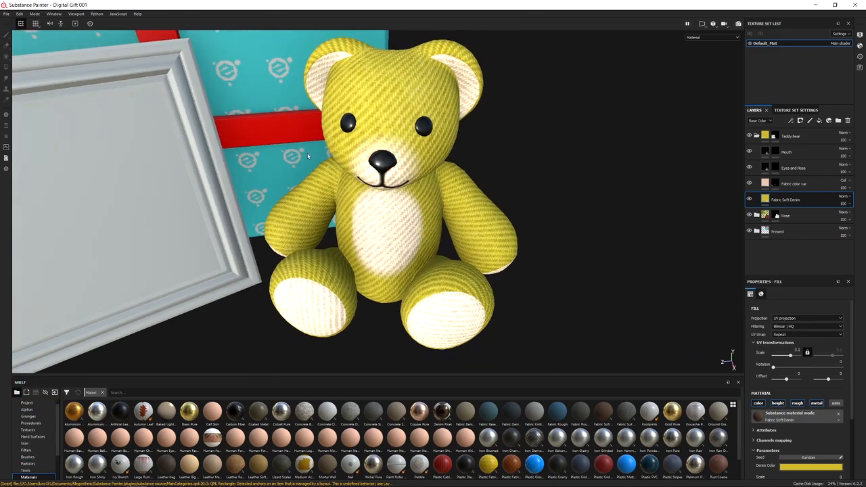
pyautogui.keyDown('alt'); pyautogui.moveTo(419, 141); pyautogui.dragTo(326, 122); pyautogui.keyUp('alt')
pyautogui.keyDown('alt'); pyautogui.moveTo(390, 160); pyautogui.dragTo(405, 170, button='middle'); pyautogui.keyUp('alt')
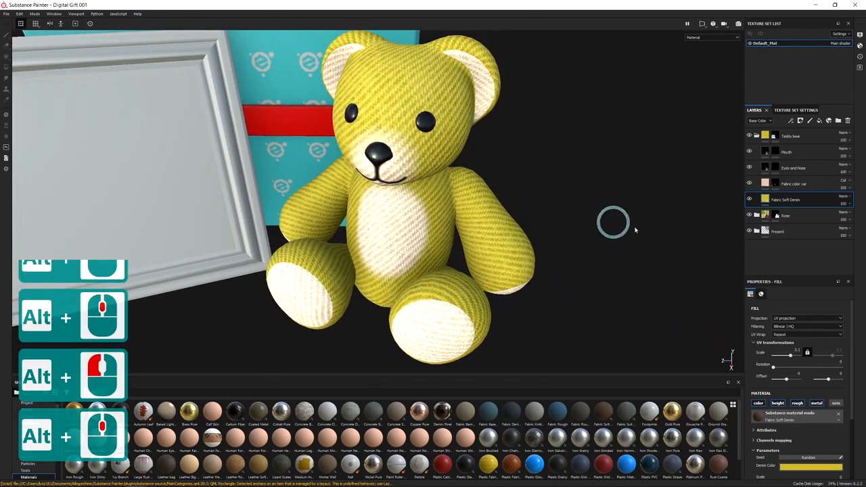
# Step: Try a much finer weave by raising the denim layer's UV scale, and check it on the bear
pyautogui.moveTo(786, 355); pyautogui.dragTo(793, 357)
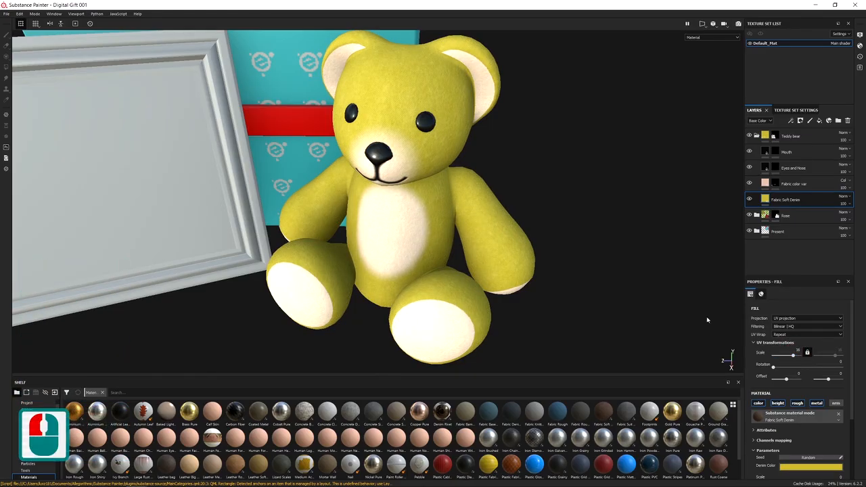
pyautogui.keyDown('alt'); pyautogui.moveTo(388, 162); pyautogui.dragTo(367, 146); pyautogui.keyUp('alt')
pyautogui.keyDown('alt'); pyautogui.moveTo(367, 146); pyautogui.dragTo(355, 172, button='middle'); pyautogui.keyUp('alt')
pyautogui.keyDown('alt'); pyautogui.moveTo(358, 173); pyautogui.dragTo(453, 174); pyautogui.keyUp('alt')
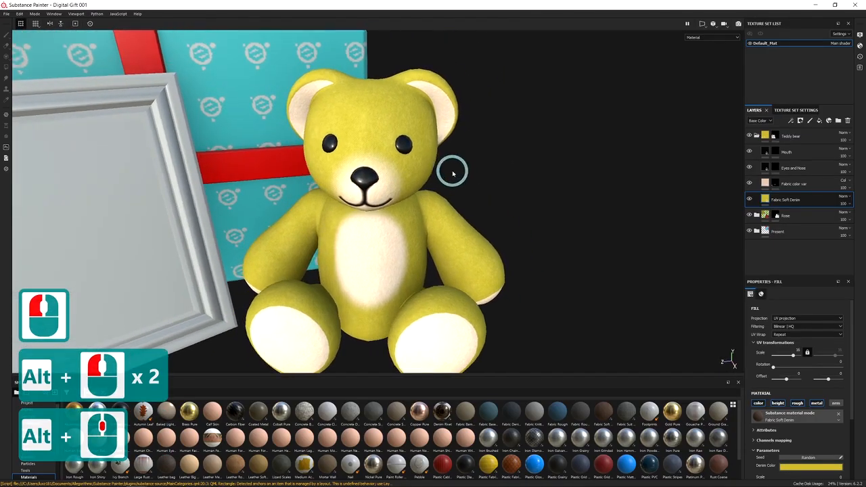
# Step: Try darker brown and greenish base colors on the "Fabric color var" layer and check them on the bear's belly, paws and muzzle
pyautogui.click(765, 184)
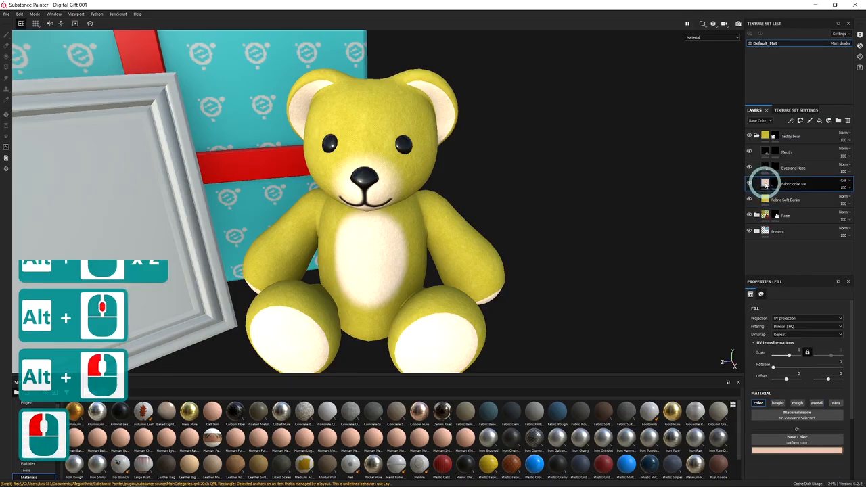
pyautogui.click(796, 450)
pyautogui.click(789, 402)
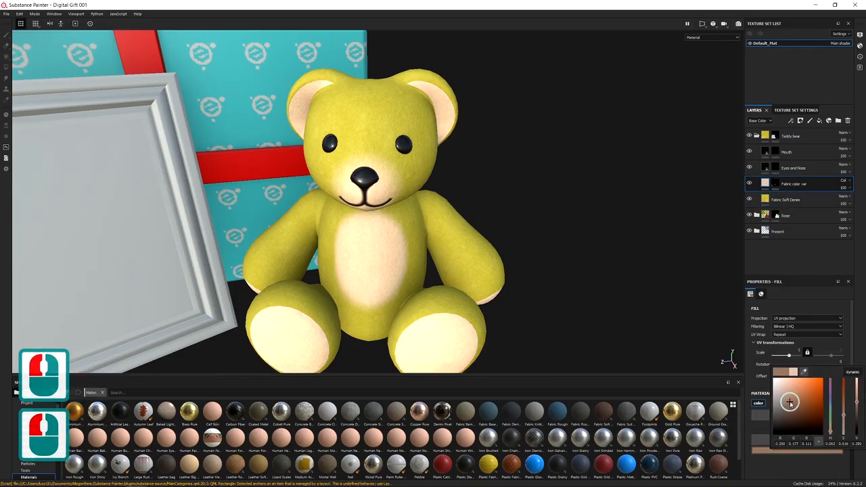
pyautogui.click(789, 404)
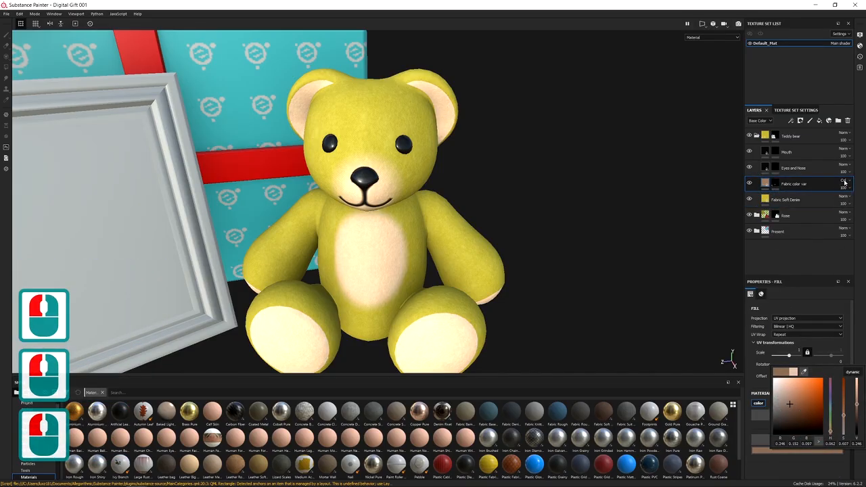
pyautogui.moveTo(797, 411); pyautogui.dragTo(786, 415)
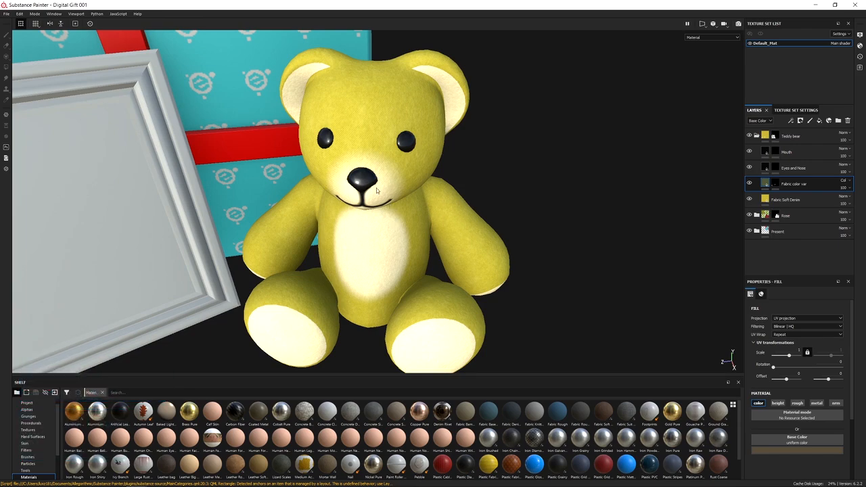
pyautogui.keyDown('alt'); pyautogui.moveTo(386, 210); pyautogui.dragTo(413, 200); pyautogui.keyUp('alt')
pyautogui.keyDown('alt'); pyautogui.moveTo(433, 219); pyautogui.dragTo(481, 205, button='middle'); pyautogui.keyUp('alt')
pyautogui.keyDown('alt'); pyautogui.moveTo(485, 205); pyautogui.dragTo(454, 237); pyautogui.keyUp('alt')
pyautogui.keyDown('alt'); pyautogui.moveTo(388, 219); pyautogui.dragTo(442, 234); pyautogui.keyUp('alt')
pyautogui.keyDown('alt'); pyautogui.moveTo(444, 232); pyautogui.dragTo(407, 195, button='right'); pyautogui.keyUp('alt')
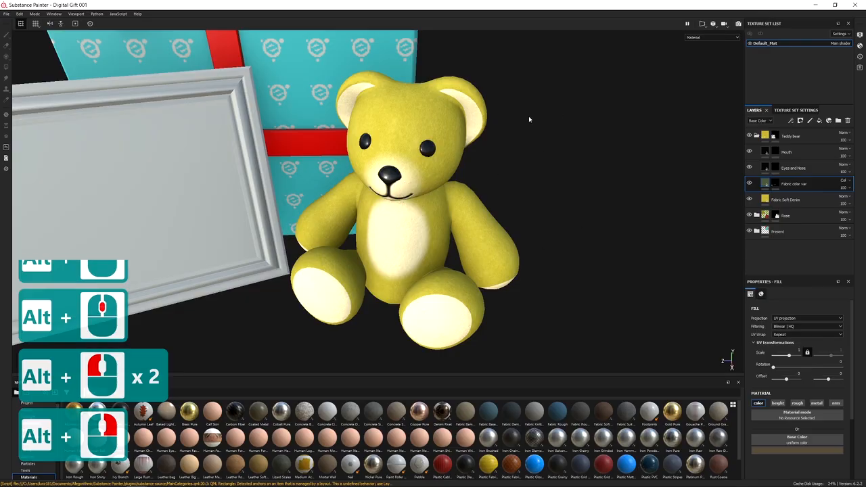
# Step: Undo the trial color and scale changes on both fabric layers, and restore the "Mouth" name of the topmost bear layer
pyautogui.hotkey('ctrl', 'z')
pyautogui.hotkey('ctrl', 'z')
pyautogui.hotkey('ctrl', 'z')
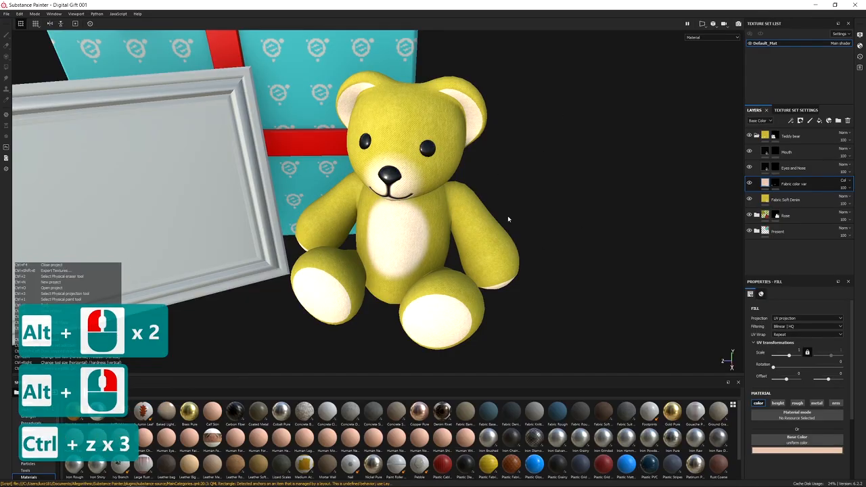
pyautogui.hotkey('ctrl', 'z')
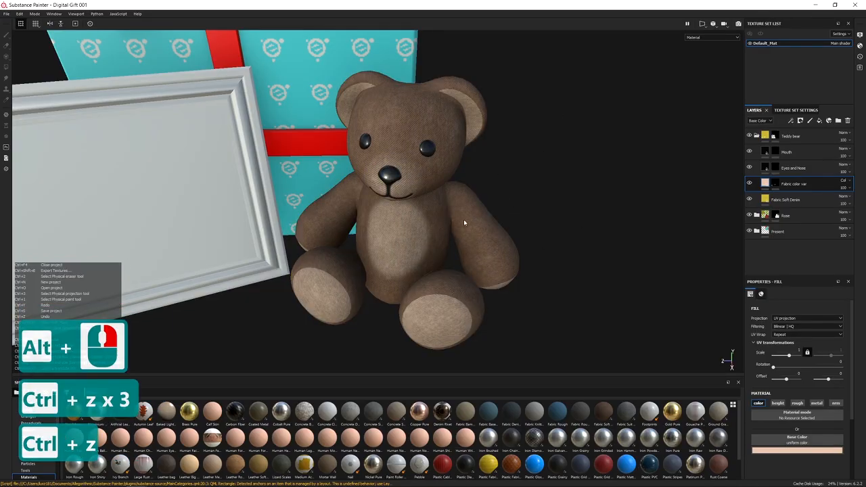
pyautogui.hotkey('ctrl', 'z')
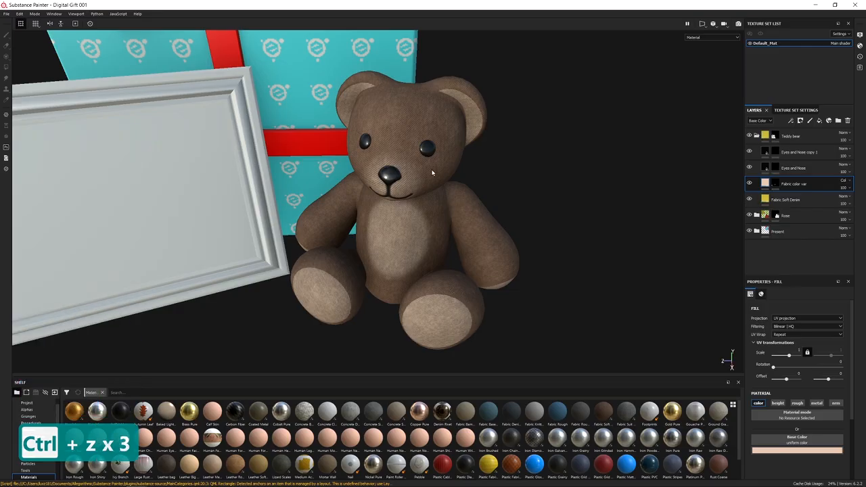
pyautogui.doubleClick(784, 153)
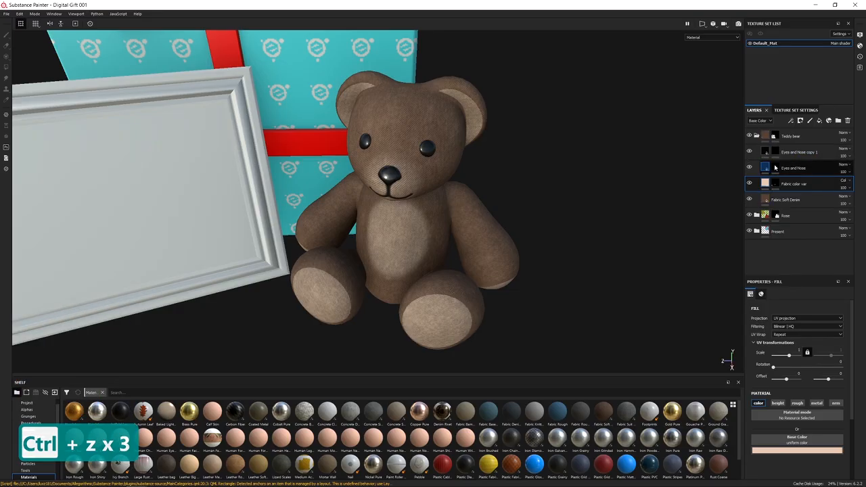
pyautogui.press('ctrl')
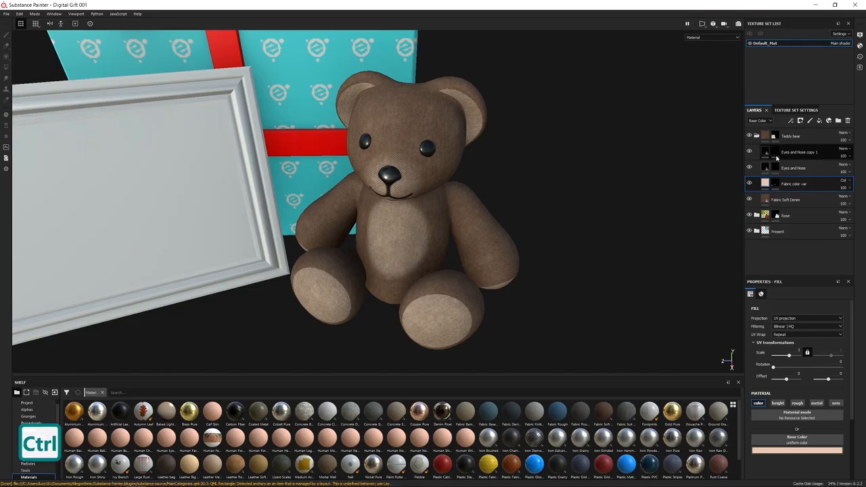
pyautogui.hotkey('ctrl', 'y')
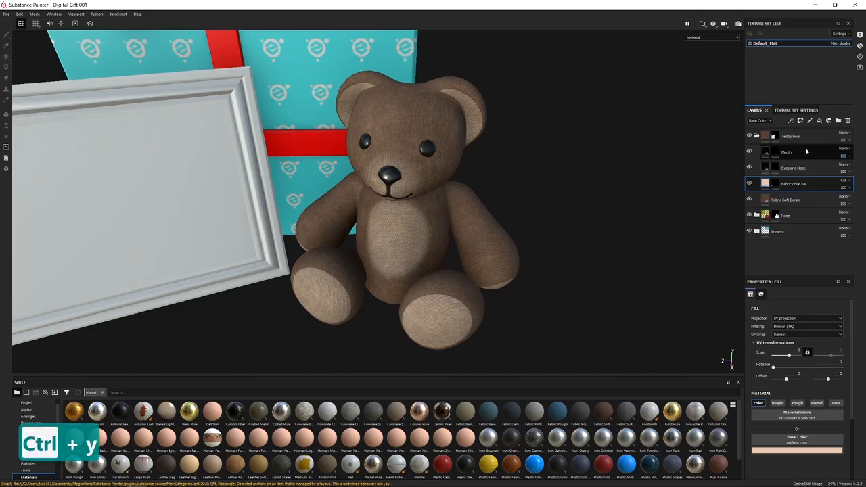
pyautogui.click(19, 14)
pyautogui.click(416, 2)
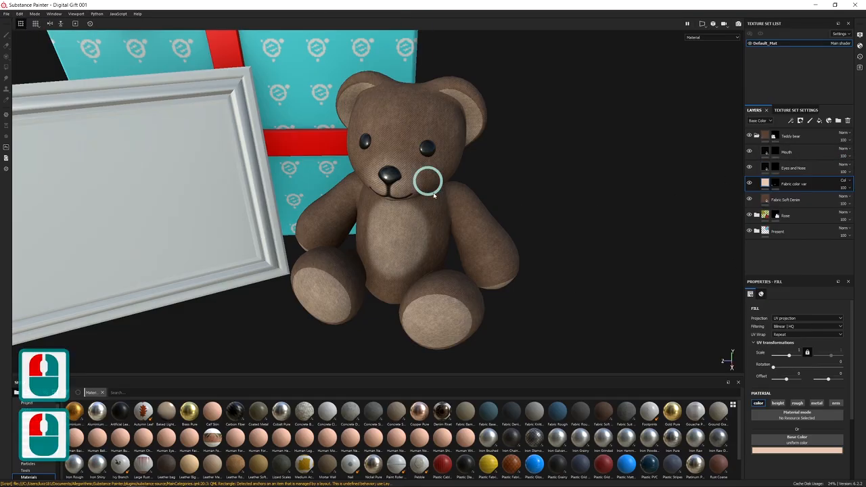
# Step: Examine the whole gift scene with the bear, picture frame, present and rose in one view
pyautogui.keyDown('alt'); pyautogui.moveTo(458, 232); pyautogui.dragTo(443, 284); pyautogui.keyUp('alt')
pyautogui.keyDown('alt'); pyautogui.moveTo(443, 284); pyautogui.dragTo(340, 147, button='right'); pyautogui.keyUp('alt')
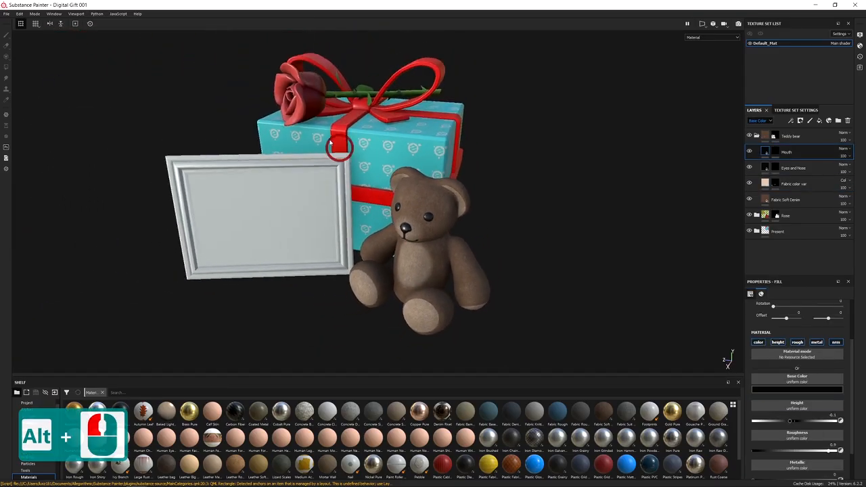
pyautogui.keyDown('alt'); pyautogui.moveTo(345, 150); pyautogui.dragTo(429, 200); pyautogui.keyUp('alt')
pyautogui.keyDown('alt'); pyautogui.moveTo(429, 200); pyautogui.dragTo(430, 201, button='middle'); pyautogui.keyUp('alt')
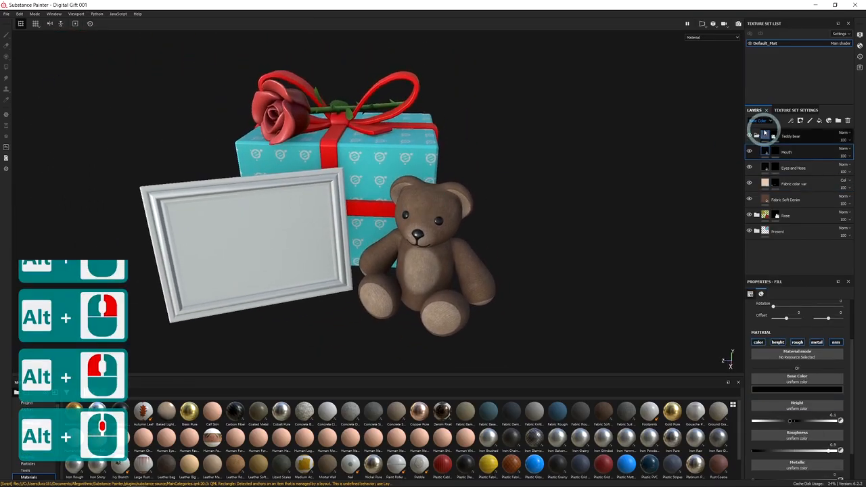
# Step: Collapse the Teddy bear folder and add a new fill layer above it
pyautogui.click(755, 136)
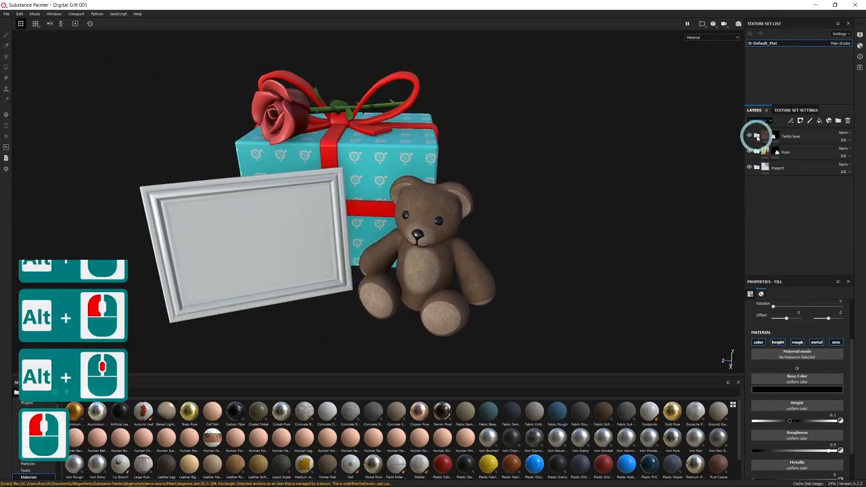
pyautogui.click(811, 138)
pyautogui.click(744, 137)
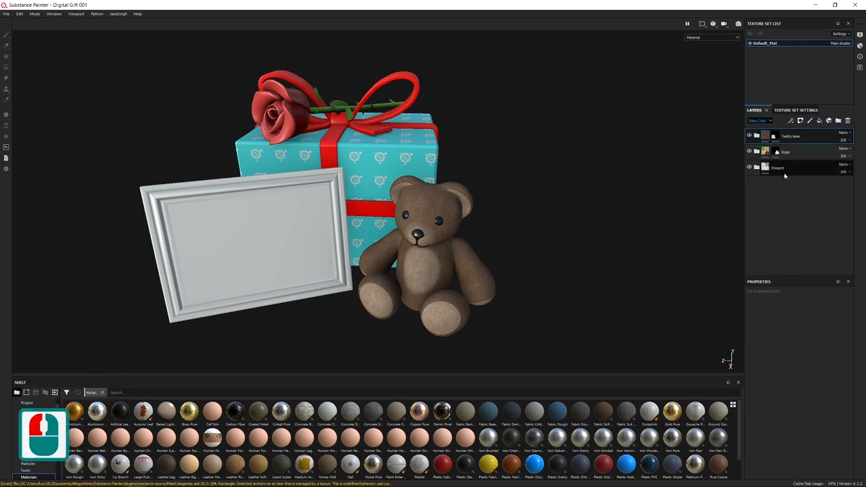
pyautogui.keyDown('alt'); pyautogui.moveTo(397, 265); pyautogui.dragTo(479, 234, button='middle'); pyautogui.keyUp('alt')
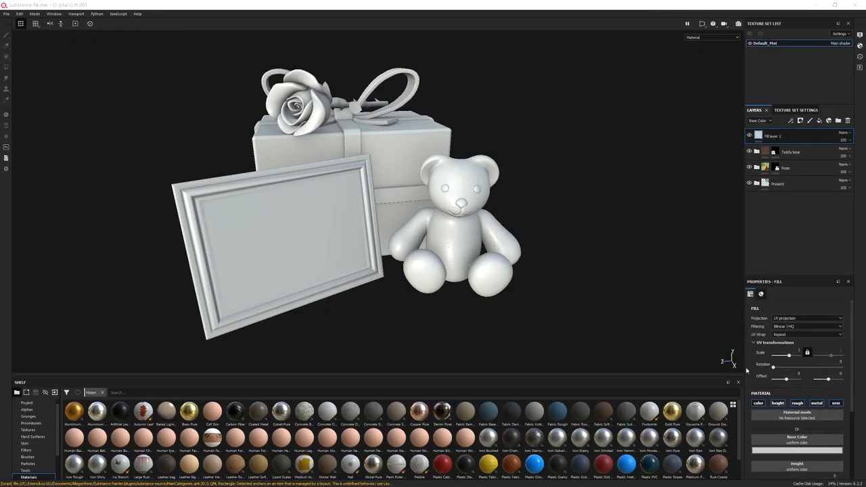
# Step: Make the new fill layer fully metallic by setting its Metallic value to 1
pyautogui.scroll(-2, 788, 369)
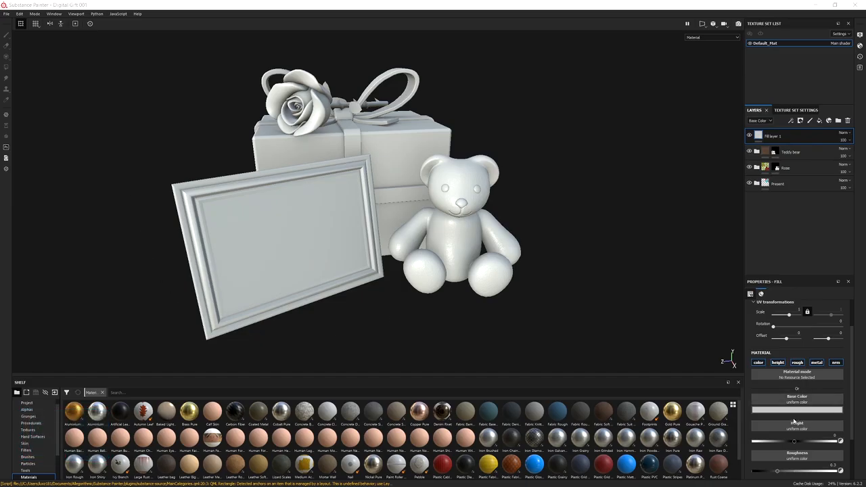
pyautogui.scroll(-1, 777, 452)
pyautogui.scroll(-1, 777, 452)
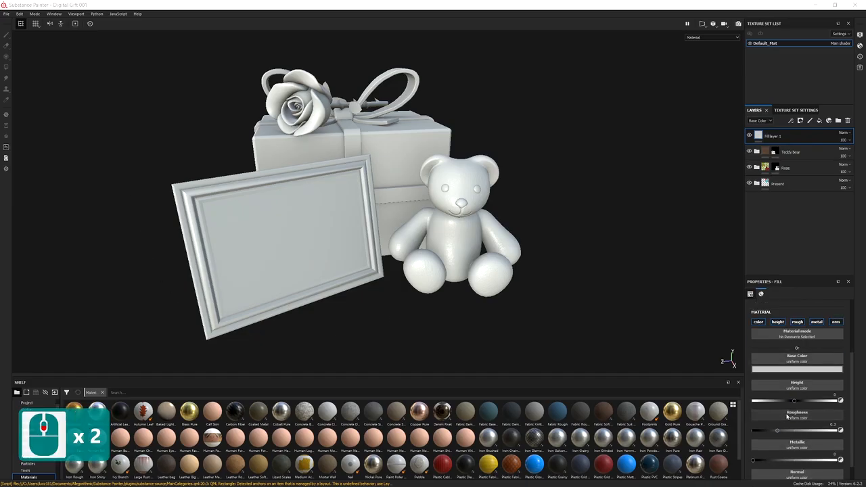
pyautogui.scroll(-1, 774, 430)
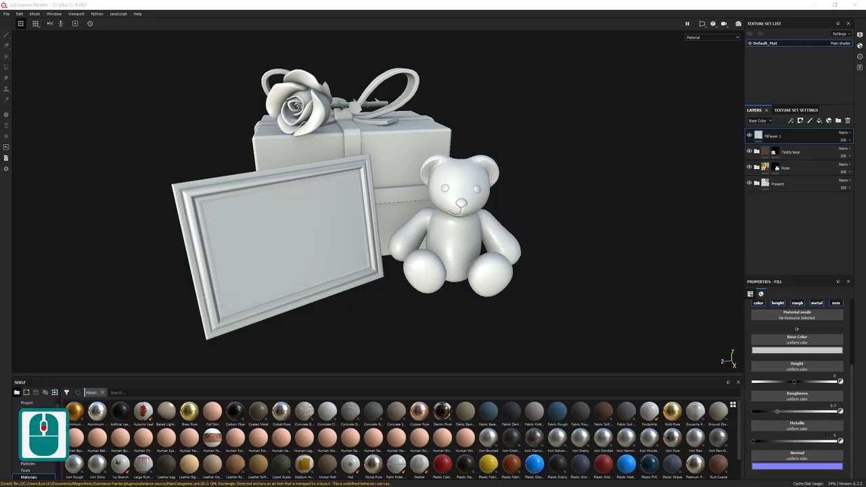
pyautogui.click(840, 441)
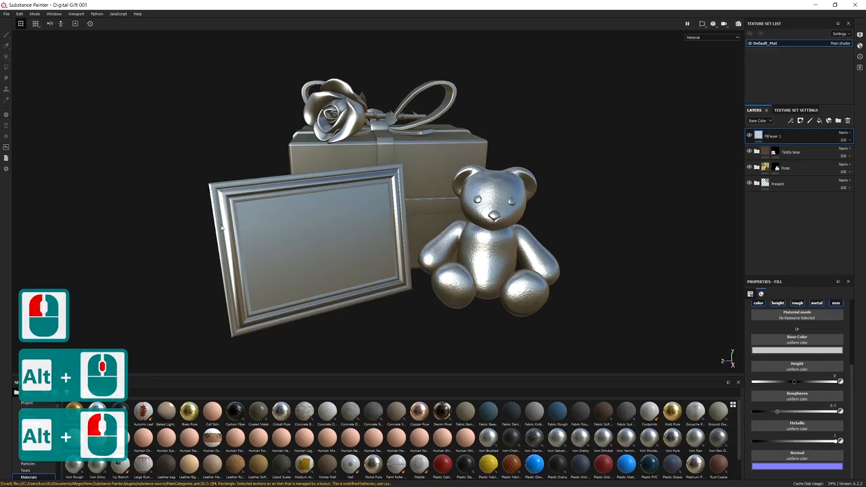
pyautogui.keyDown('alt'); pyautogui.moveTo(314, 234); pyautogui.dragTo(331, 227, button='middle'); pyautogui.keyUp('alt')
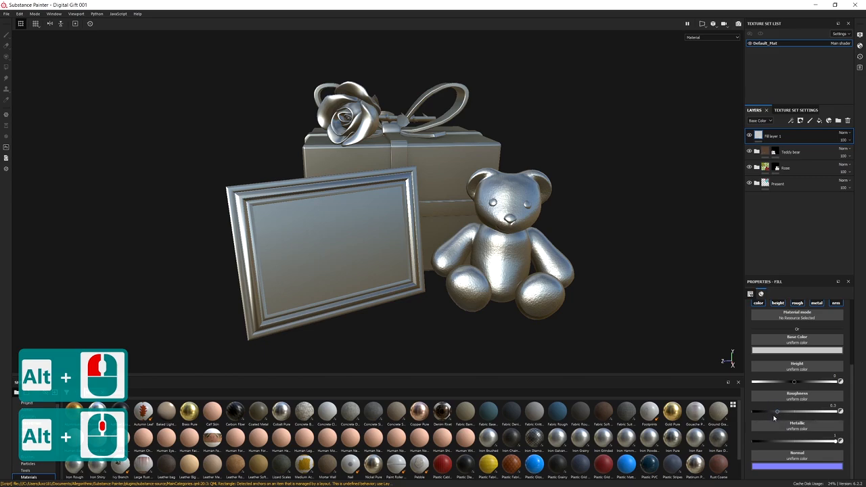
# Step: Set the fill layer's roughness to 0.2 and check the reflections on the picture frame from several angles
pyautogui.click(833, 405)
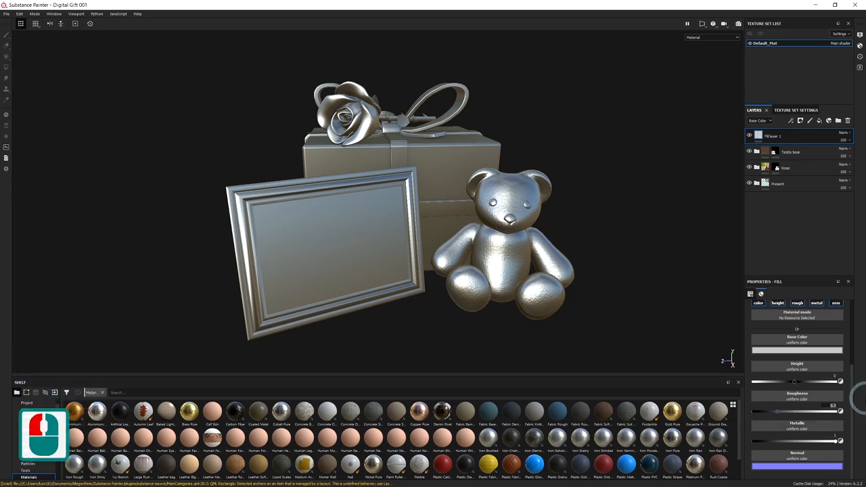
pyautogui.write('.2')
pyautogui.press('Return')
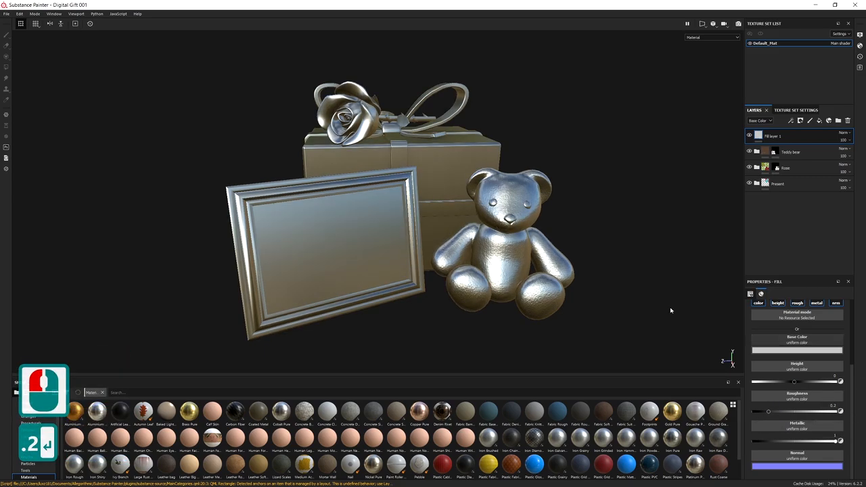
pyautogui.keyDown('alt'); pyautogui.moveTo(378, 236); pyautogui.dragTo(238, 263); pyautogui.keyUp('alt')
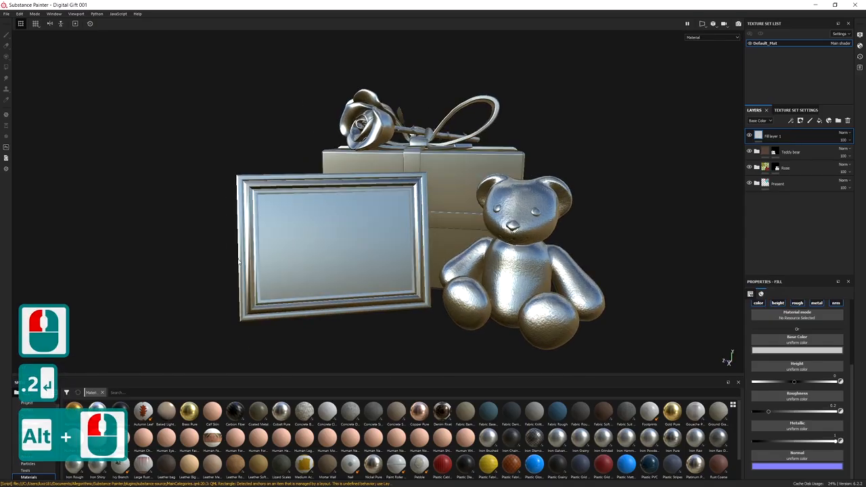
pyautogui.keyDown('alt'); pyautogui.moveTo(294, 269); pyautogui.dragTo(342, 276); pyautogui.keyUp('alt')
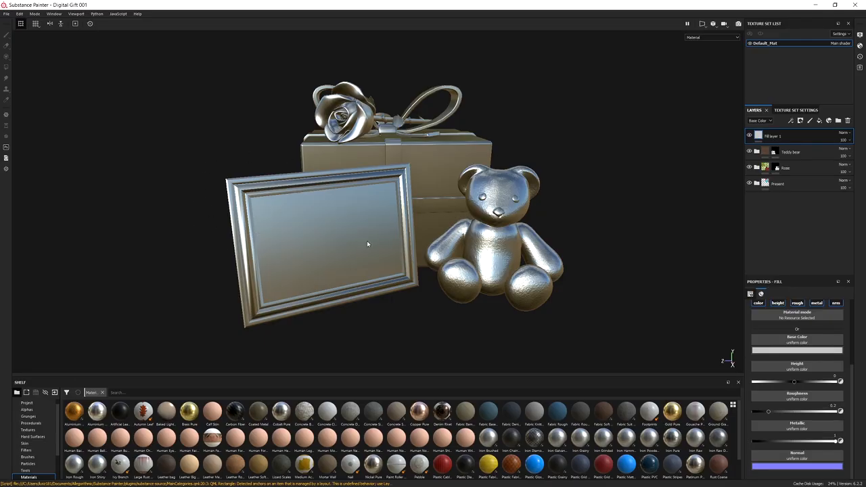
pyautogui.keyDown('alt'); pyautogui.moveTo(303, 192); pyautogui.dragTo(343, 200, button='middle'); pyautogui.keyUp('alt')
pyautogui.keyDown('alt'); pyautogui.moveTo(343, 201); pyautogui.dragTo(403, 270, button='right'); pyautogui.keyUp('alt')
pyautogui.keyDown('alt'); pyautogui.moveTo(402, 270); pyautogui.dragTo(388, 249, button='middle'); pyautogui.keyUp('alt')
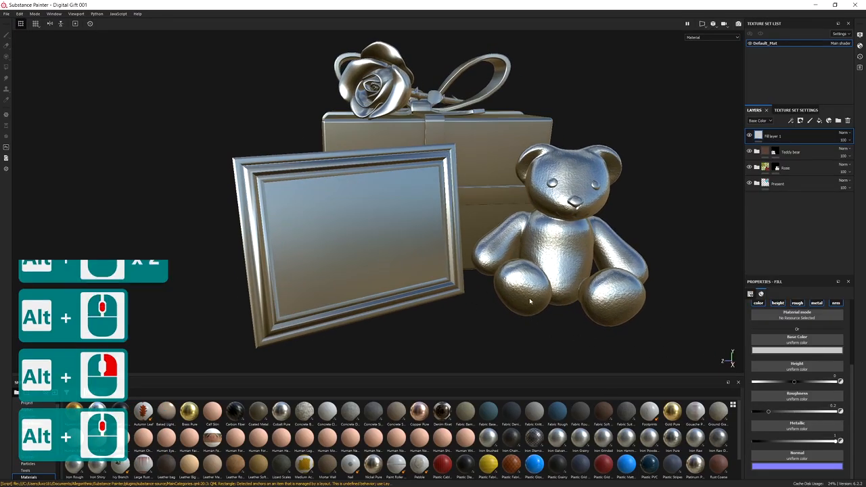
pyautogui.moveTo(506, 250)
pyautogui.keyDown('alt'); pyautogui.mouseDown(button='middle')
pyautogui.moveTo(478, 252)
pyautogui.moveTo(508, 249)
pyautogui.mouseUp(button='middle'); pyautogui.keyUp('alt')
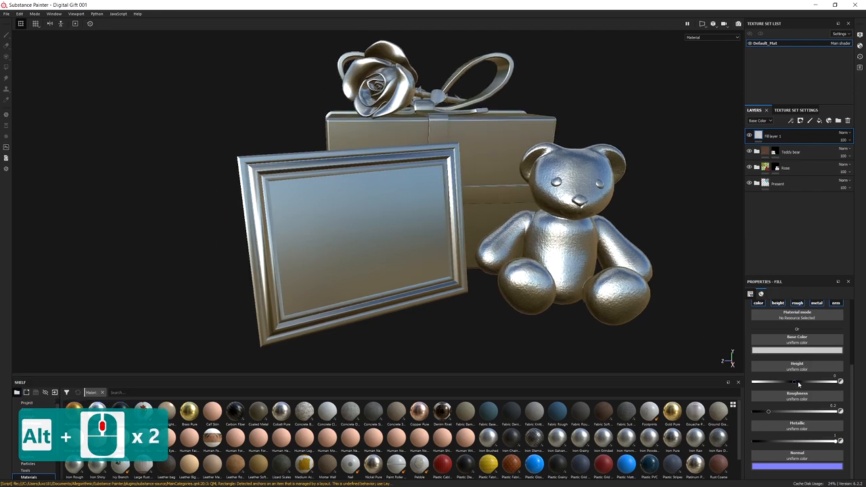
# Step: Change the fill layer's base color to a pale orange-pink for a copper look, and check it on the frame
pyautogui.scroll(2, 797, 384)
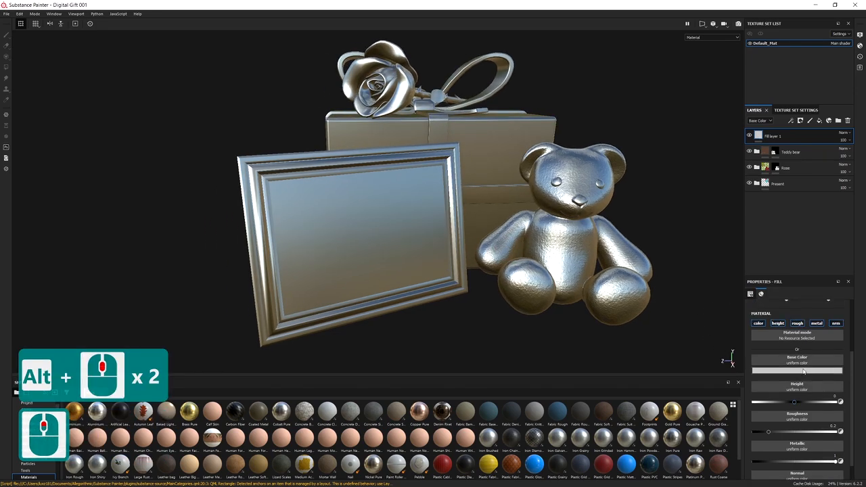
pyautogui.click(801, 371)
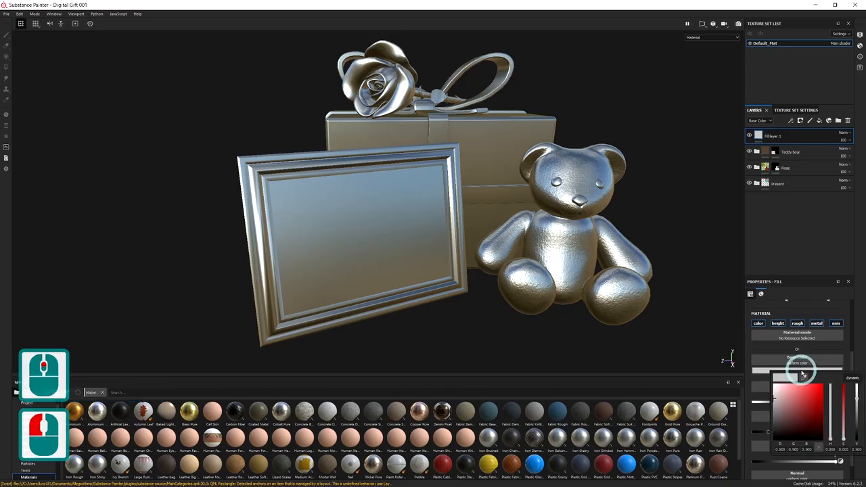
pyautogui.click(858, 376)
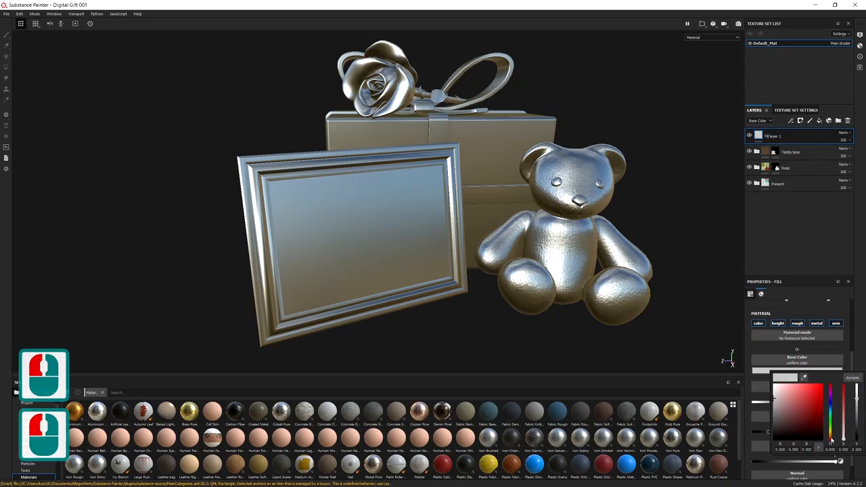
pyautogui.moveTo(831, 443); pyautogui.dragTo(831, 438)
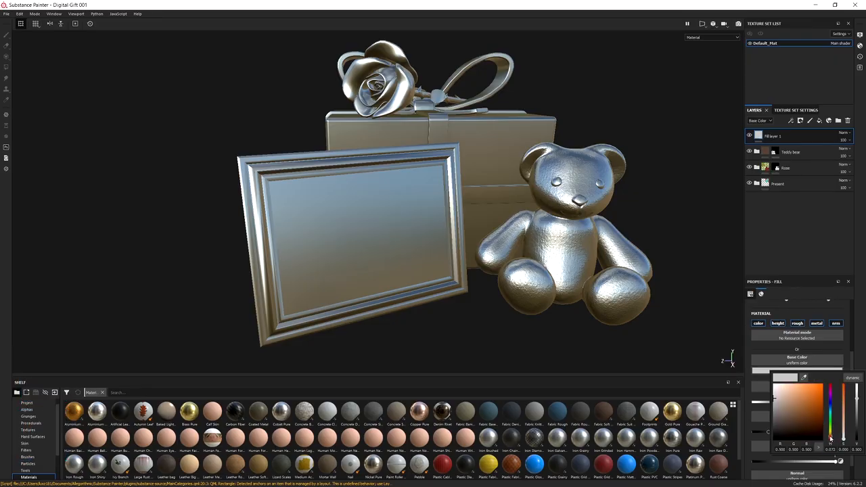
pyautogui.click(805, 421)
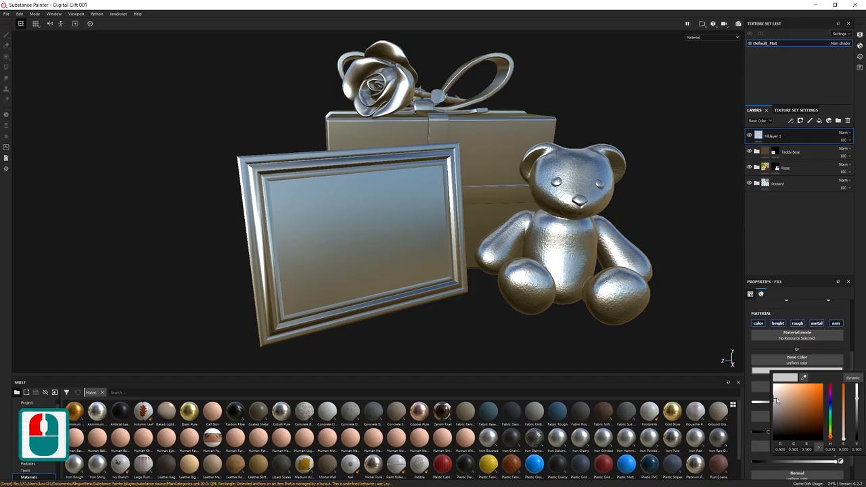
pyautogui.moveTo(775, 400); pyautogui.dragTo(787, 396)
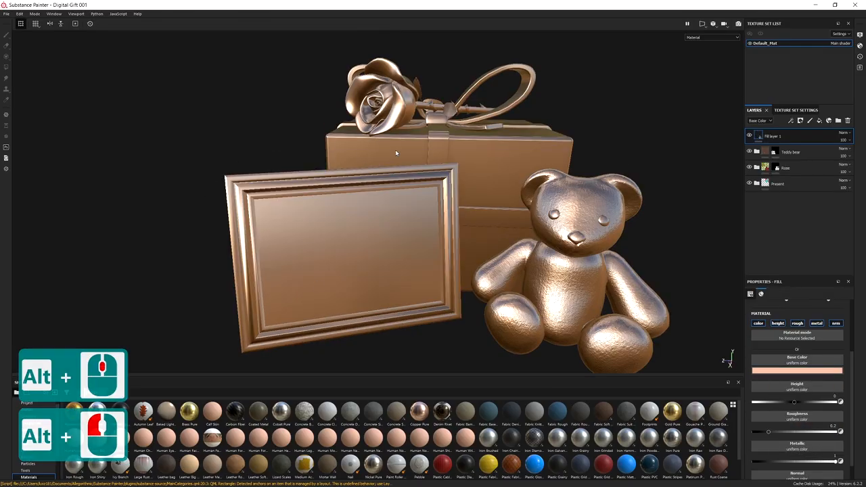
pyautogui.keyDown('alt'); pyautogui.moveTo(285, 220); pyautogui.dragTo(334, 207); pyautogui.keyUp('alt')
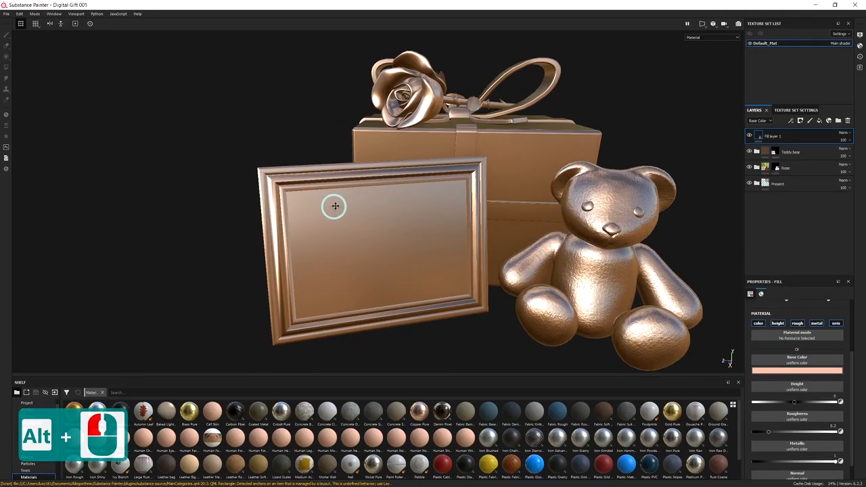
pyautogui.keyDown('alt'); pyautogui.moveTo(334, 207); pyautogui.dragTo(390, 198, button='middle'); pyautogui.keyUp('alt')
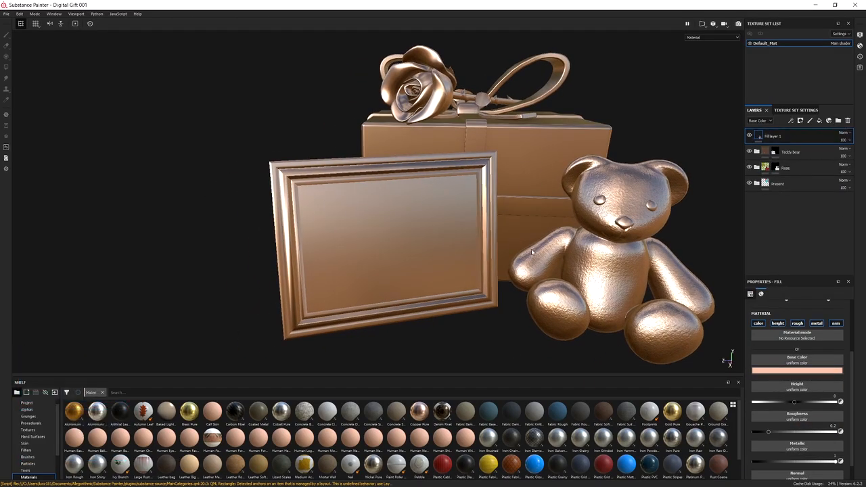
# Step: Put the copper fill layer in a new folder above it and add a black mask to that folder
pyautogui.click(839, 123)
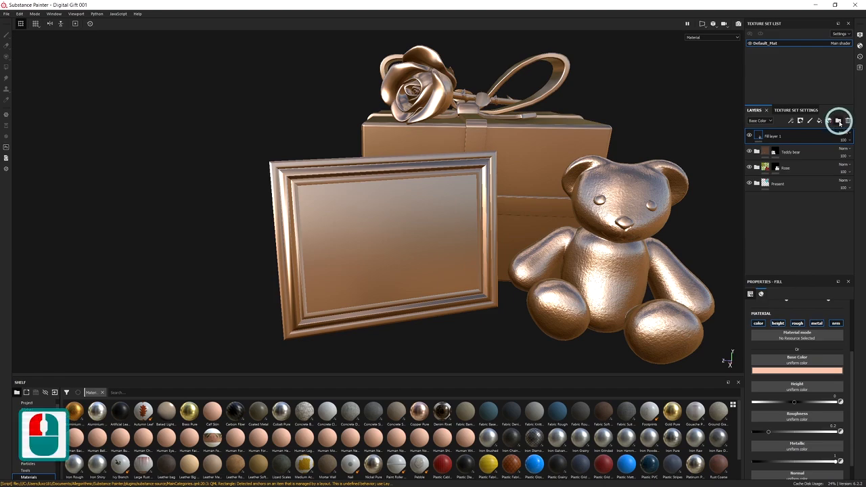
pyautogui.click(791, 154)
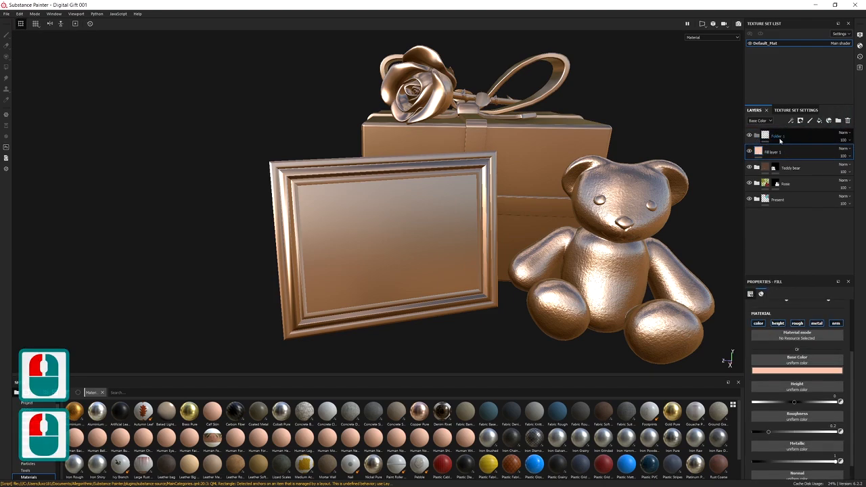
pyautogui.moveTo(780, 140); pyautogui.dragTo(792, 142)
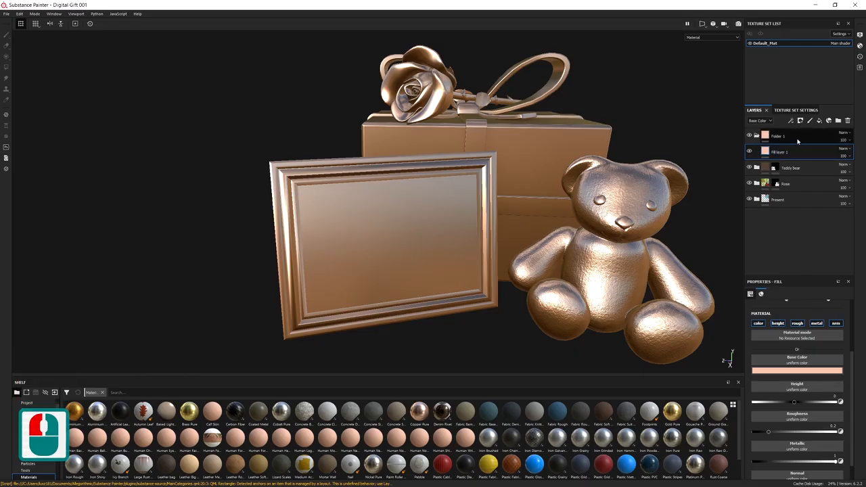
pyautogui.click(797, 136)
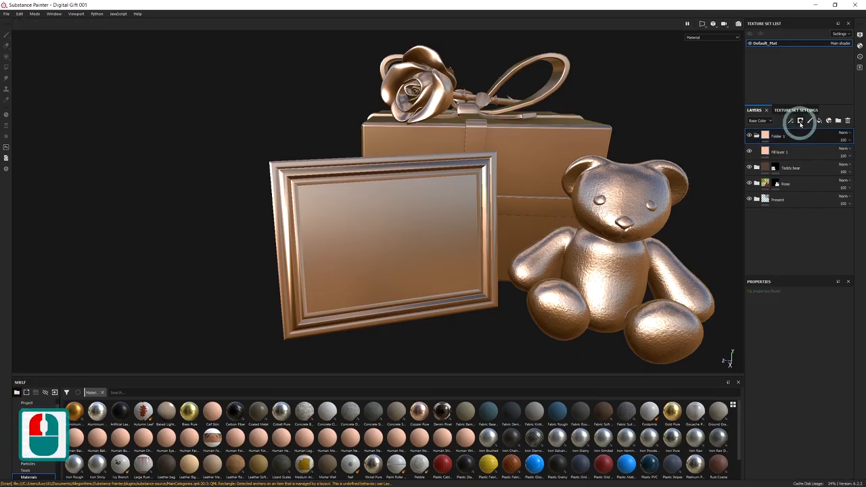
pyautogui.click(801, 121)
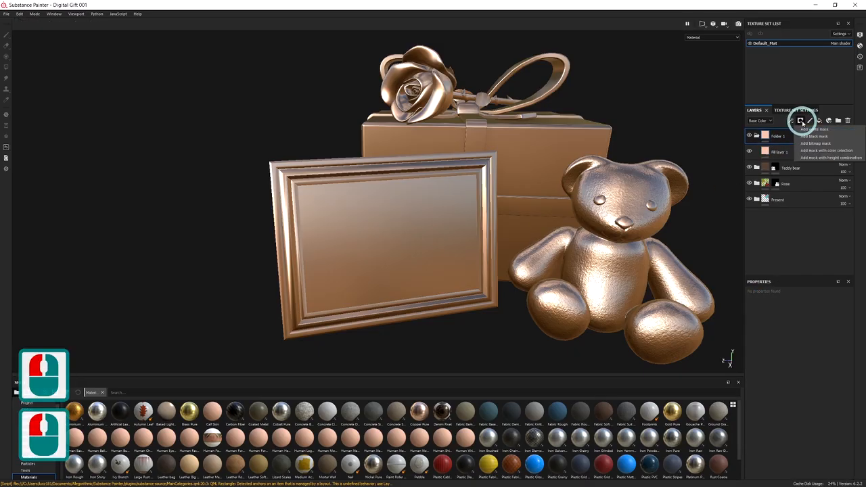
pyautogui.click(806, 137)
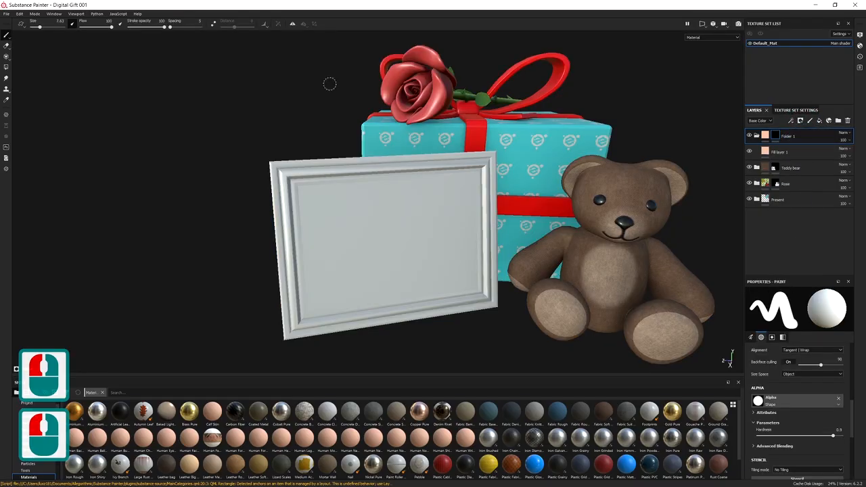
# Step: Reveal the copper on the picture frame's border and inner panel in the folder's mask, using Polygon Fill in mesh mode with value 1
pyautogui.press('4')
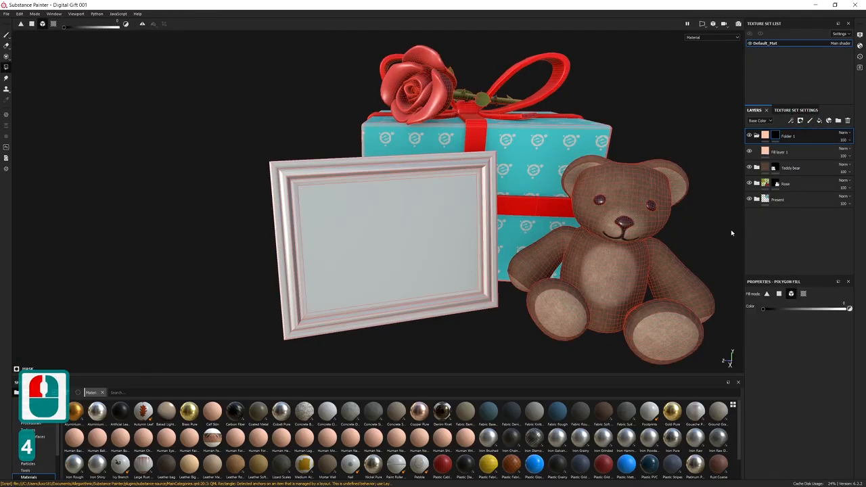
pyautogui.click(791, 294)
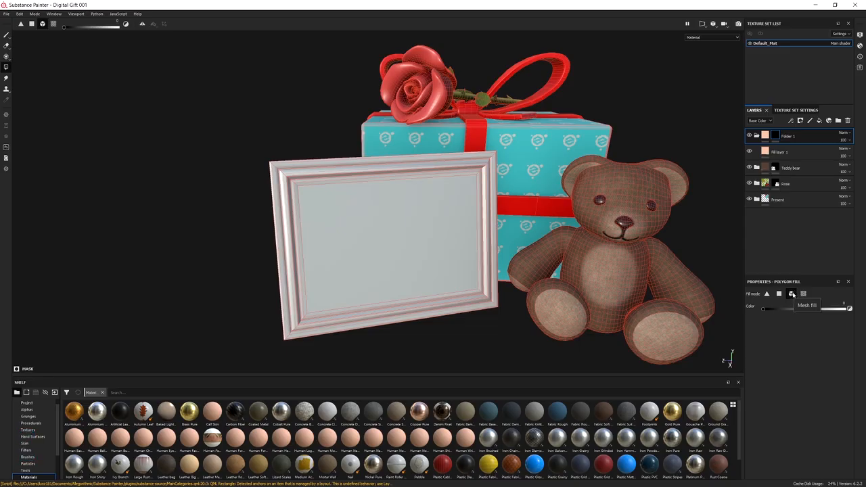
pyautogui.click(851, 311)
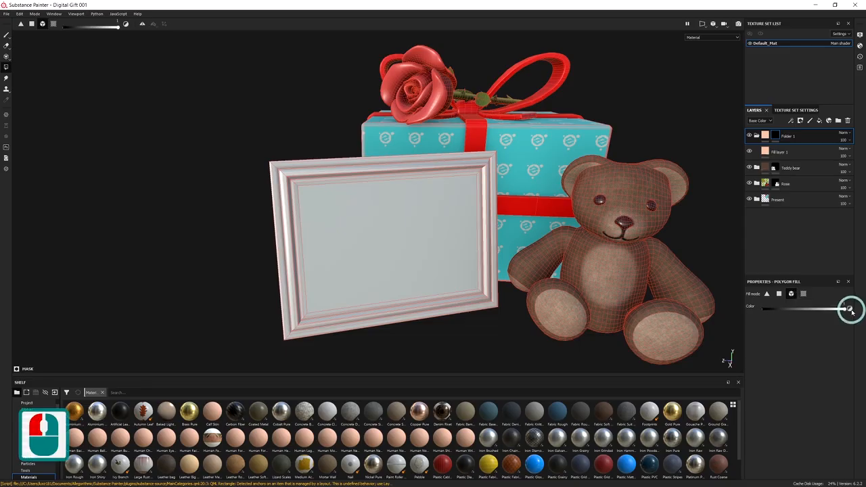
pyautogui.keyDown('alt'); pyautogui.moveTo(341, 179); pyautogui.dragTo(374, 180); pyautogui.keyUp('alt')
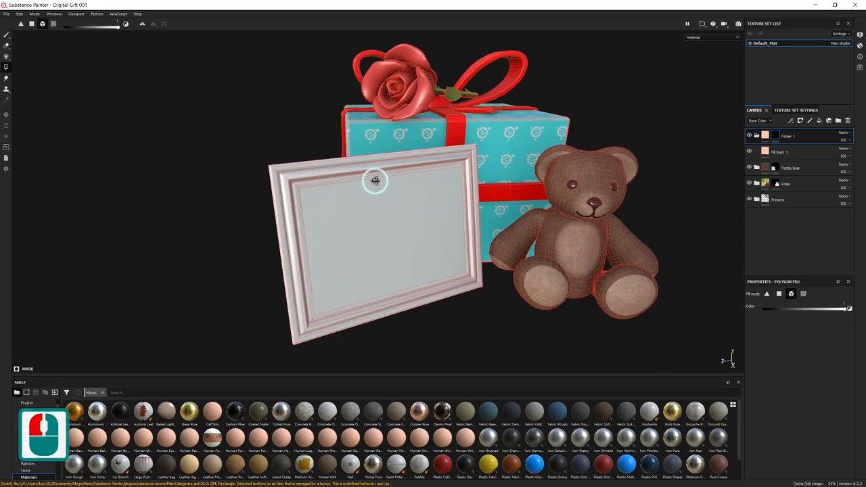
pyautogui.click(330, 174)
pyautogui.click(433, 263)
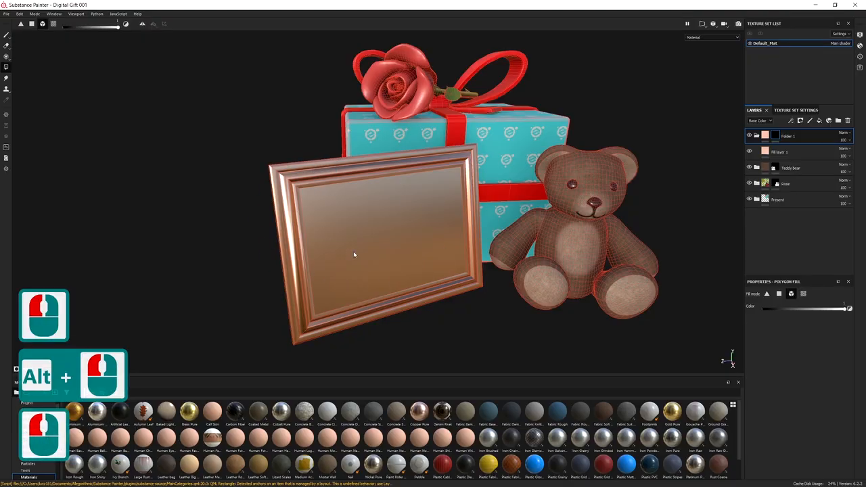
# Step: Add the support stand on the back of the picture frame to the copper folder's mask
pyautogui.keyDown('alt'); pyautogui.moveTo(353, 254); pyautogui.dragTo(715, 221); pyautogui.keyUp('alt')
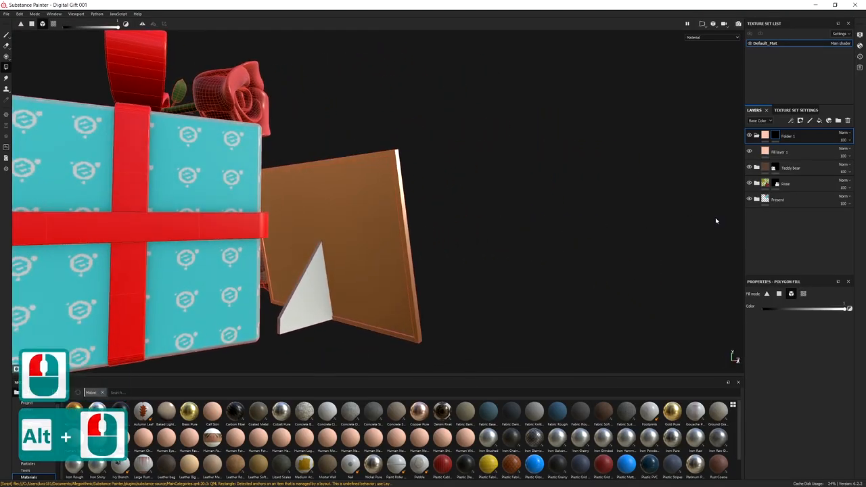
pyautogui.click(309, 292)
pyautogui.keyDown('alt'); pyautogui.moveTo(264, 228); pyautogui.dragTo(299, 208); pyautogui.keyUp('alt')
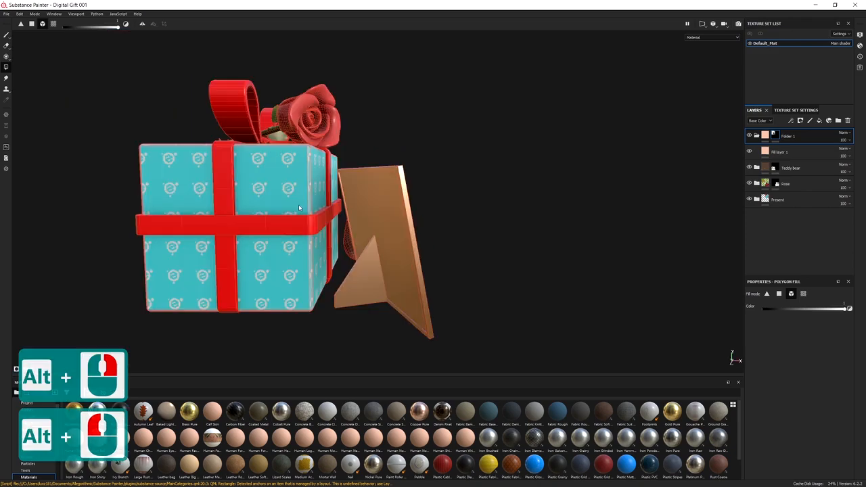
# Step: Rename the copper material's masked folder to "Framed Picture"
pyautogui.keyDown('alt'); pyautogui.moveTo(421, 236); pyautogui.dragTo(166, 233); pyautogui.keyUp('alt')
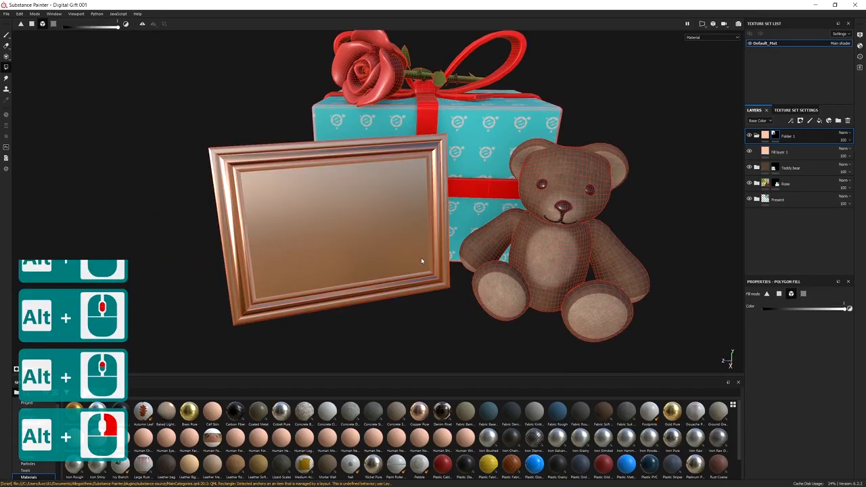
pyautogui.doubleClick(792, 138)
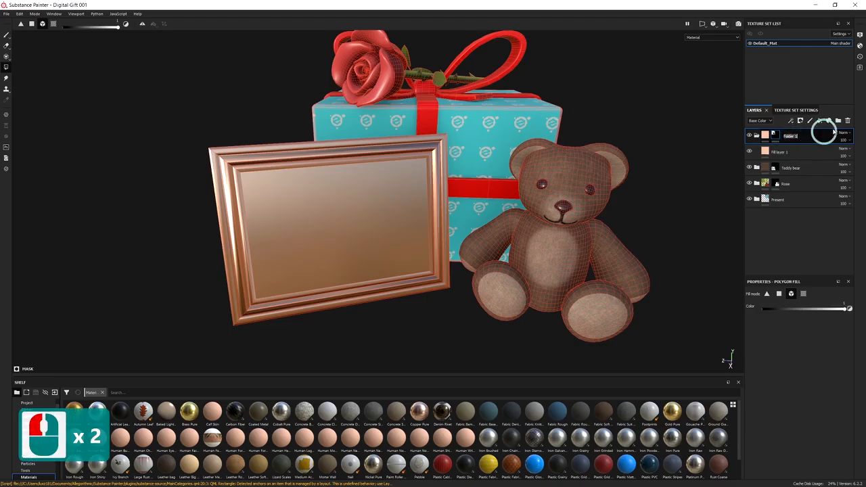
pyautogui.press('BackSpace')
pyautogui.write('F')
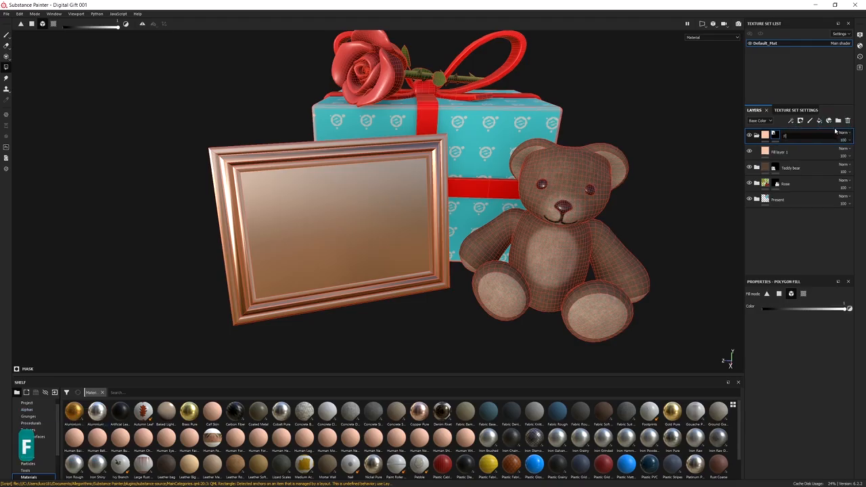
pyautogui.write('ramed Picture')
pyautogui.press('Return')
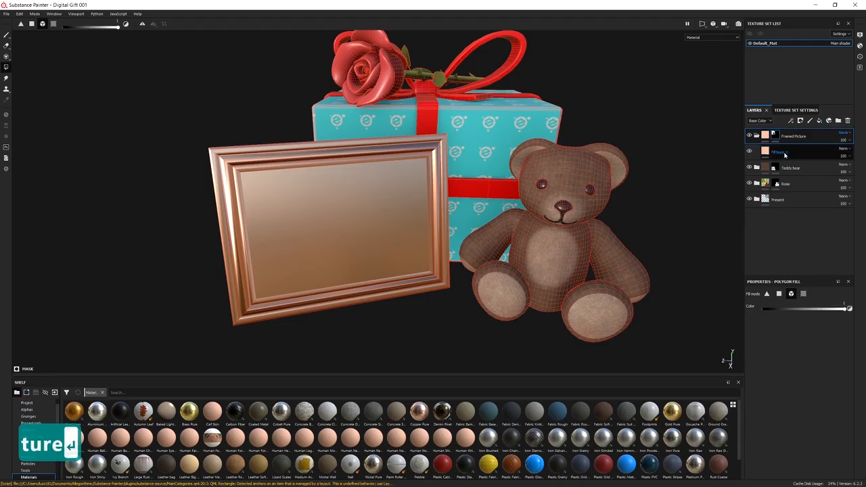
# Step: Rename the fill layer inside the Framed Picture folder to "Frame"
pyautogui.doubleClick(779, 154)
pyautogui.doubleClick(784, 155)
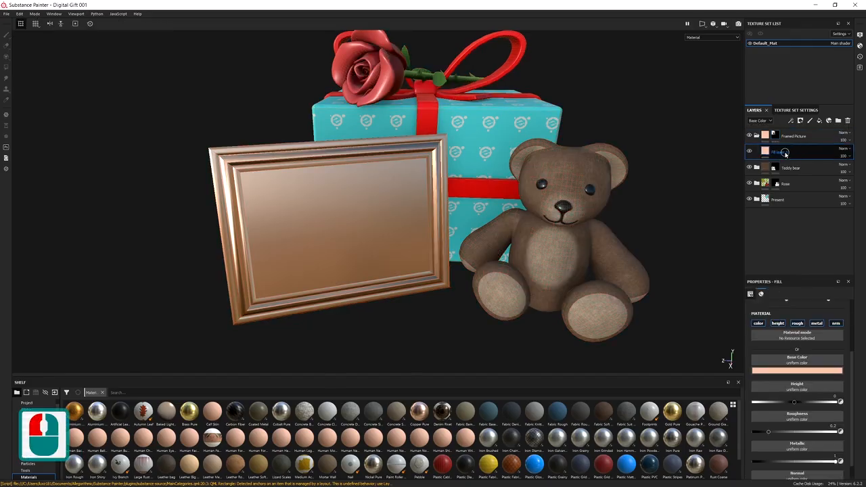
pyautogui.write('Frame')
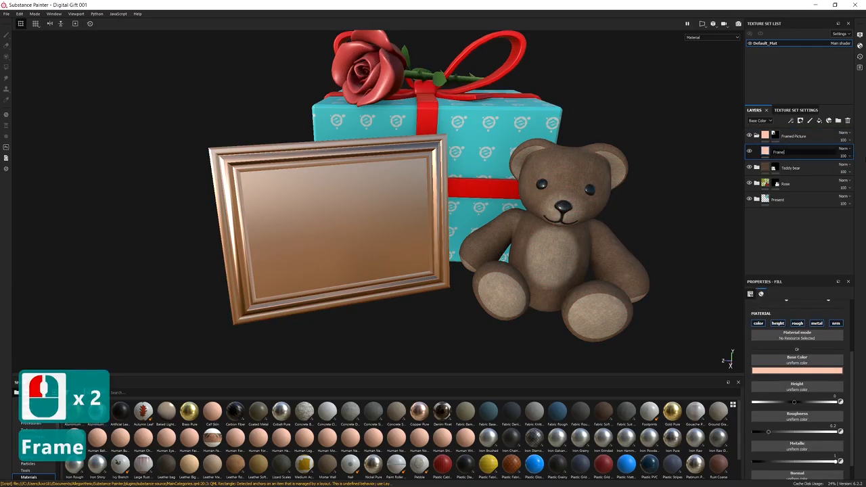
pyautogui.press('Return')
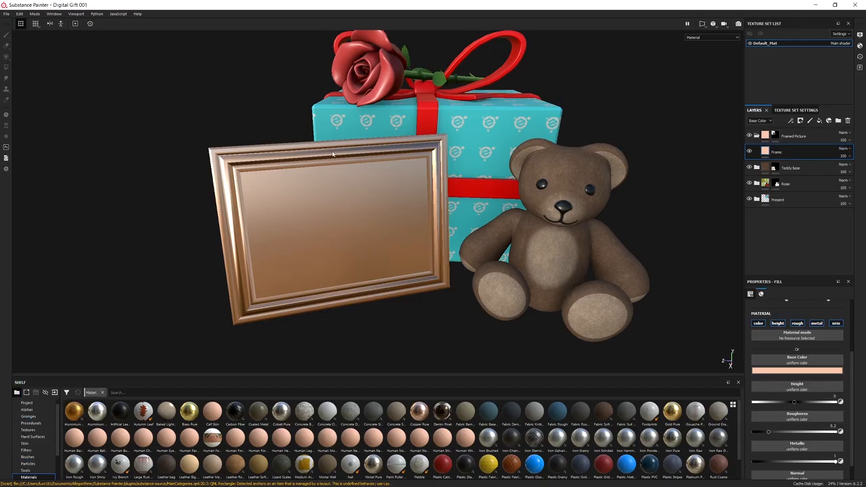
# Step: Add a new fill layer above the Frame layer in the Framed Picture folder and give it a black mask
pyautogui.keyDown('alt'); pyautogui.moveTo(367, 222); pyautogui.dragTo(394, 202); pyautogui.keyUp('alt')
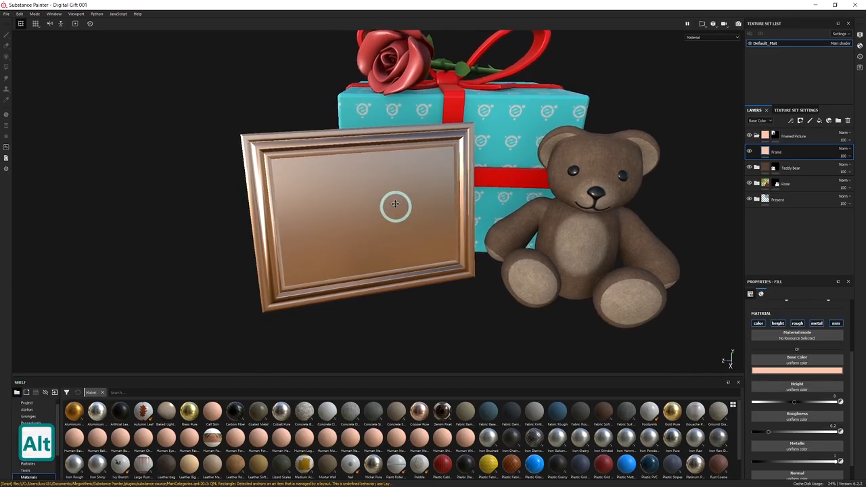
pyautogui.keyDown('alt'); pyautogui.moveTo(394, 203); pyautogui.dragTo(347, 127, button='right'); pyautogui.keyUp('alt')
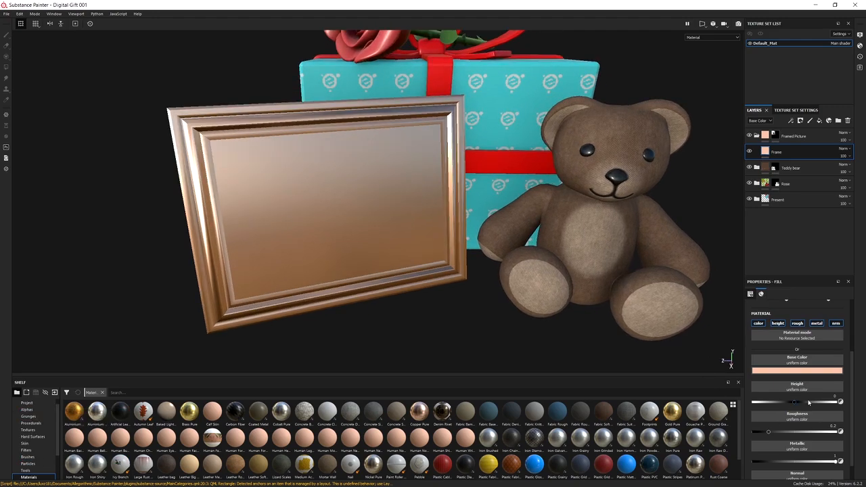
pyautogui.keyDown('alt'); pyautogui.moveTo(276, 176); pyautogui.dragTo(371, 228); pyautogui.keyUp('alt')
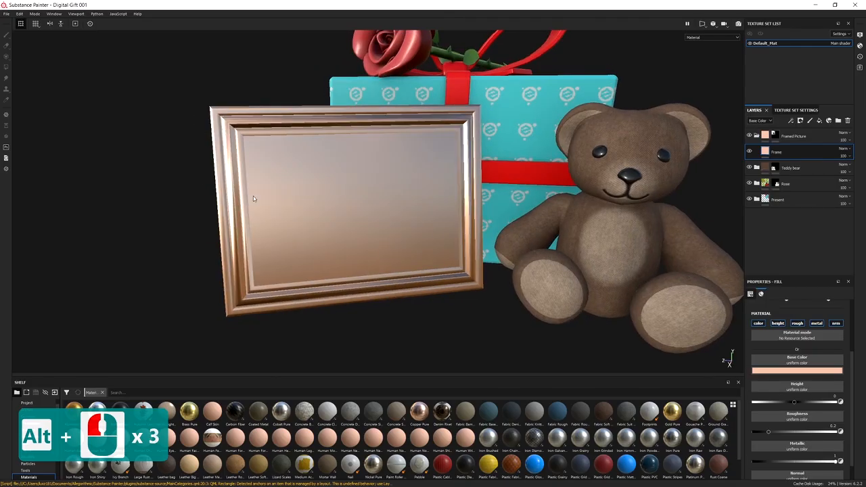
pyautogui.keyDown('alt'); pyautogui.moveTo(253, 199); pyautogui.dragTo(476, 96); pyautogui.keyUp('alt')
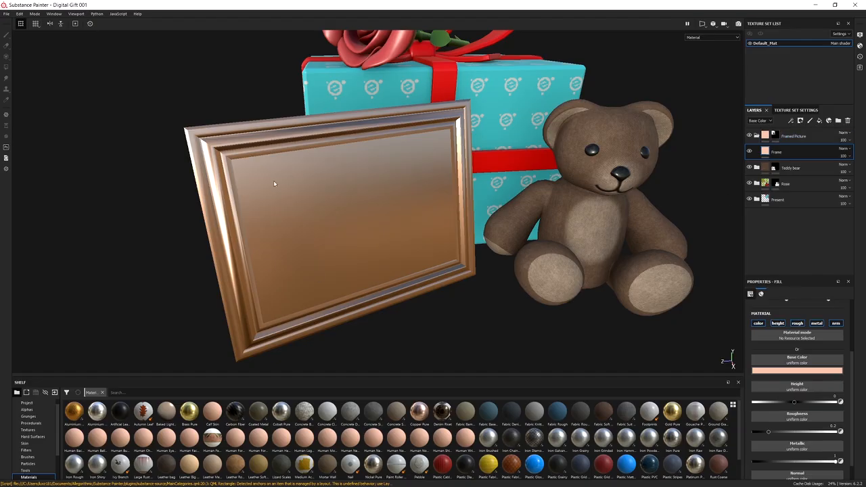
pyautogui.keyDown('alt'); pyautogui.moveTo(369, 191); pyautogui.dragTo(331, 180); pyautogui.keyUp('alt')
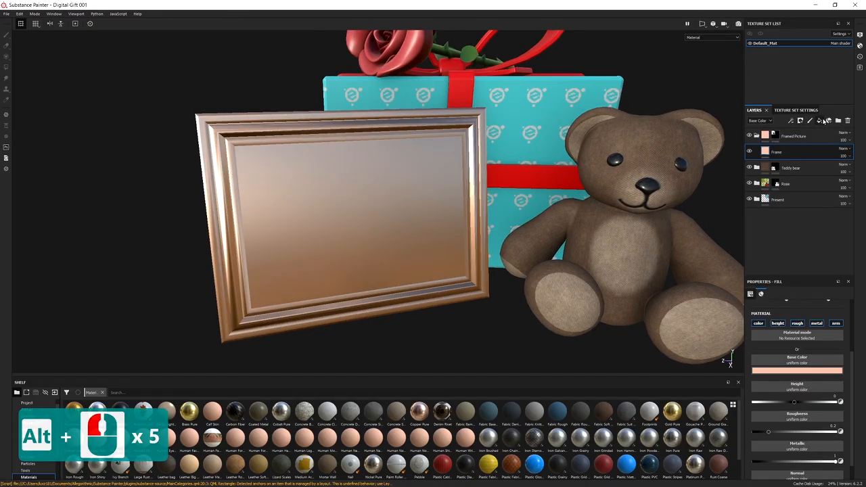
pyautogui.click(823, 120)
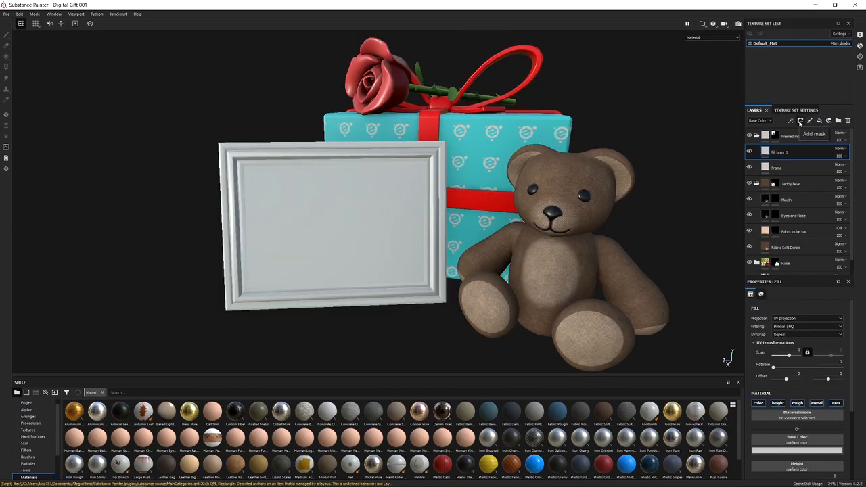
pyautogui.click(800, 122)
pyautogui.click(808, 139)
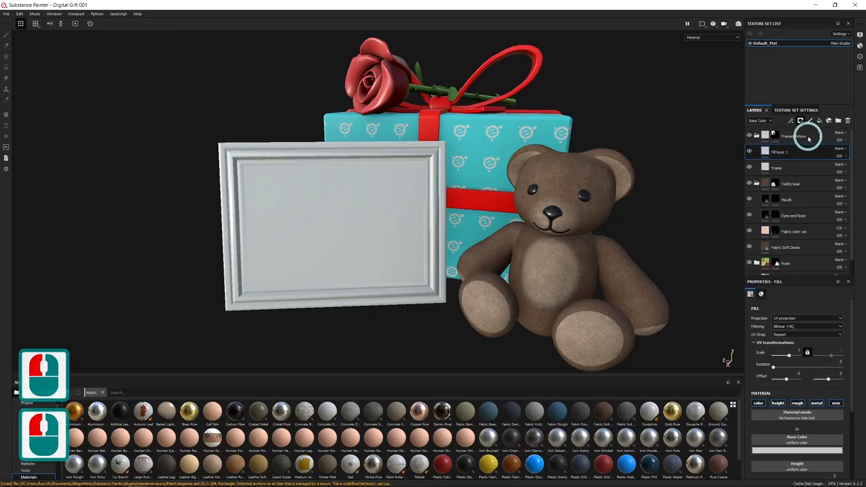
# Step: Reveal the new fill layer on the frame's inner picture panel, using Polygon Fill in UV chunk mode with value 1
pyautogui.press('1')
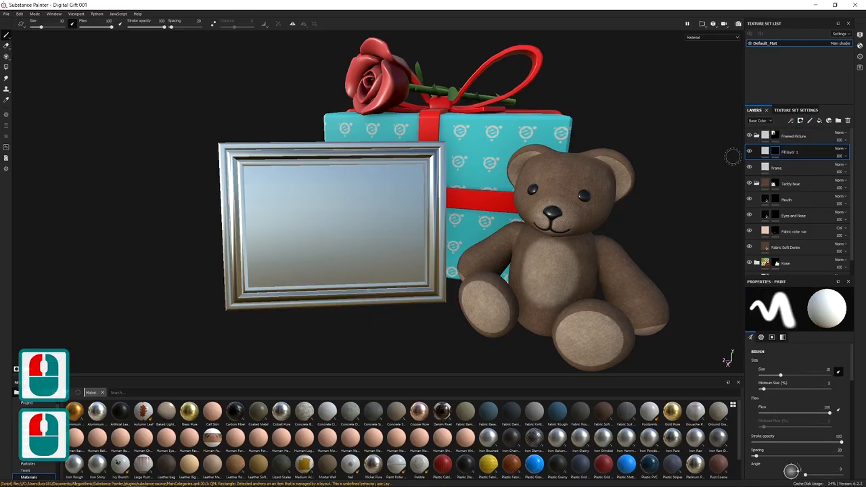
pyautogui.press('4')
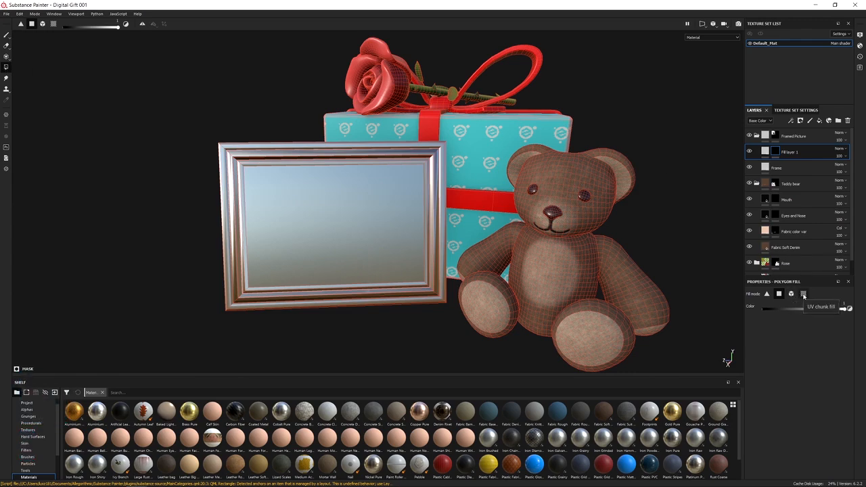
pyautogui.click(802, 293)
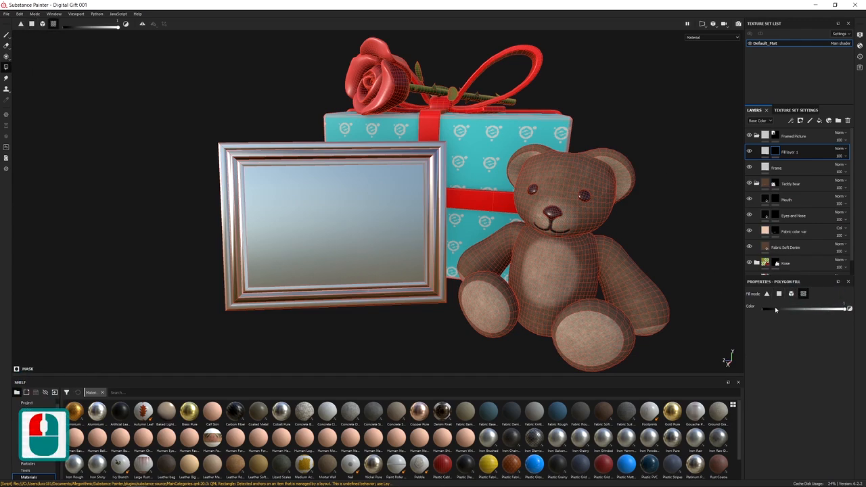
pyautogui.doubleClick(846, 308)
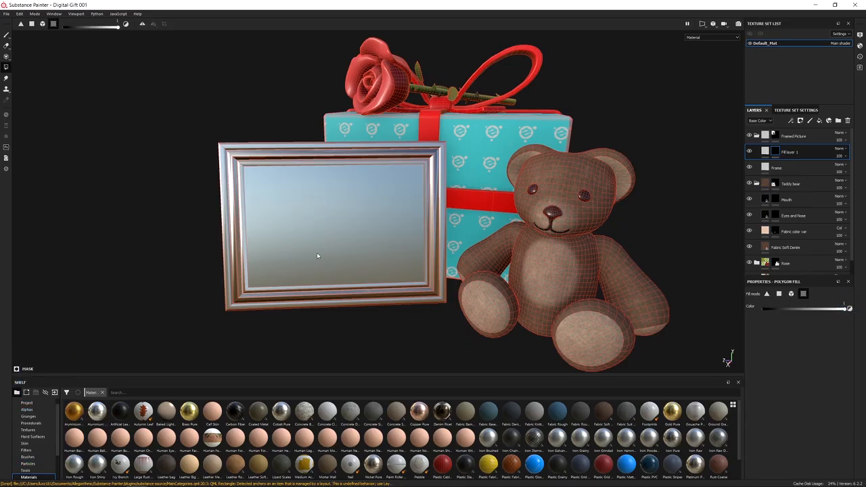
pyautogui.click(328, 218)
pyautogui.keyDown('alt'); pyautogui.moveTo(418, 190); pyautogui.dragTo(499, 201, button='middle'); pyautogui.keyUp('alt')
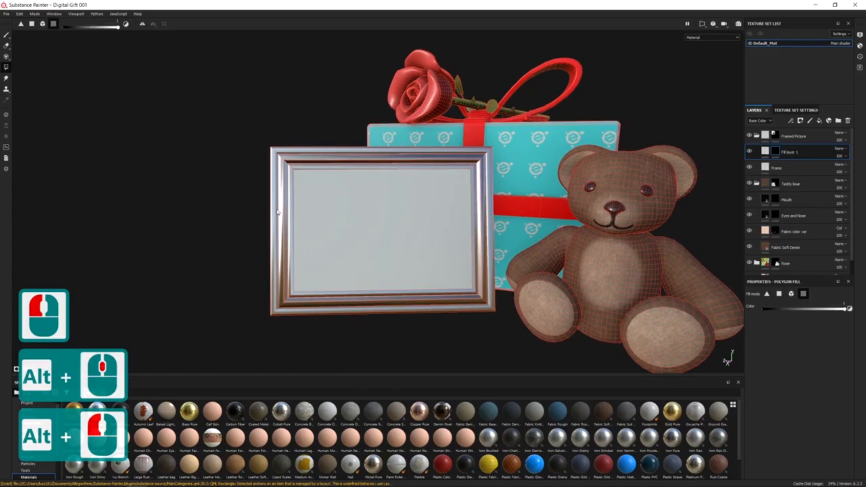
# Step: Target the new fill layer's material and bring "butterfly stock image.jpg" from the Image Example folder into the shelf for import
pyautogui.click(769, 151)
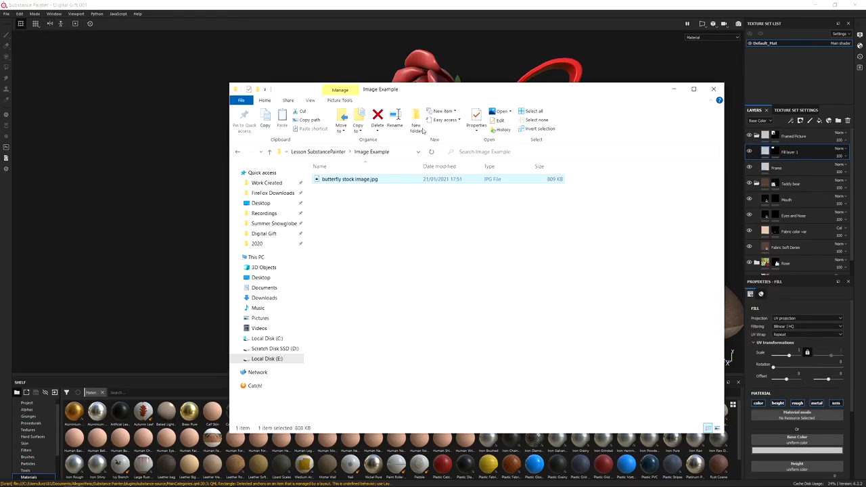
pyautogui.keyDown('ctrl'); pyautogui.click(357, 181); pyautogui.keyUp('ctrl')
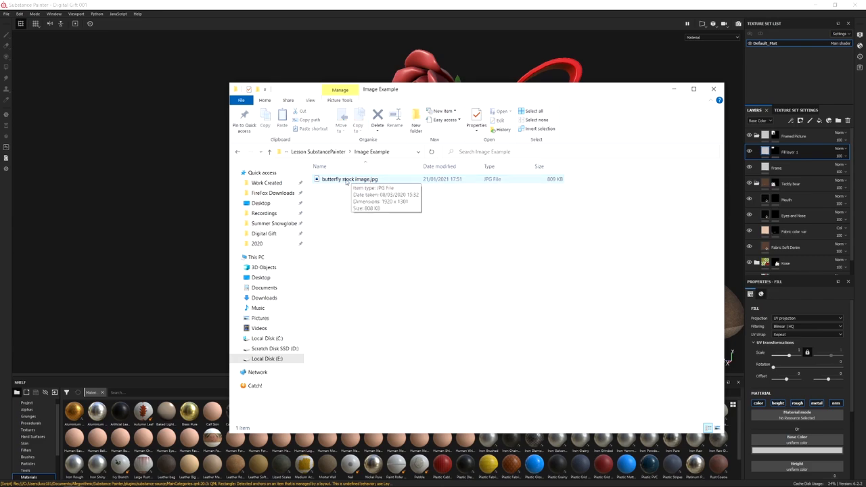
pyautogui.moveTo(347, 180); pyautogui.dragTo(164, 448)
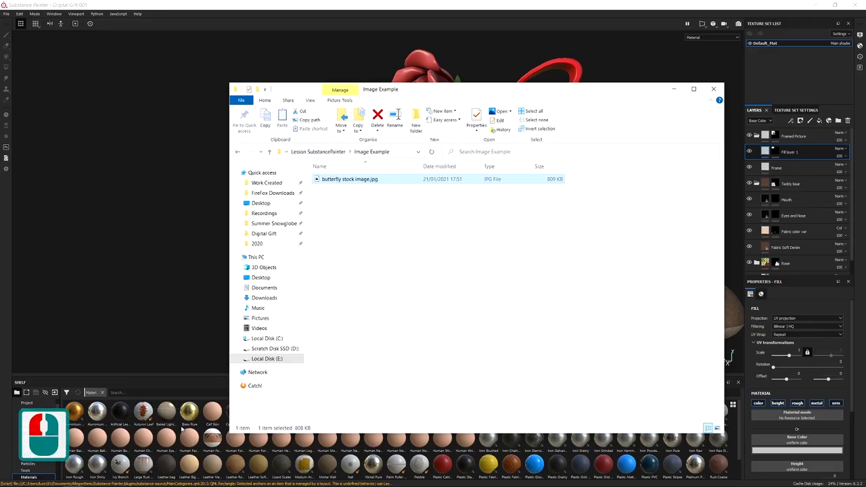
pyautogui.moveTo(477, 92); pyautogui.dragTo(692, 98)
pyautogui.click(357, 166)
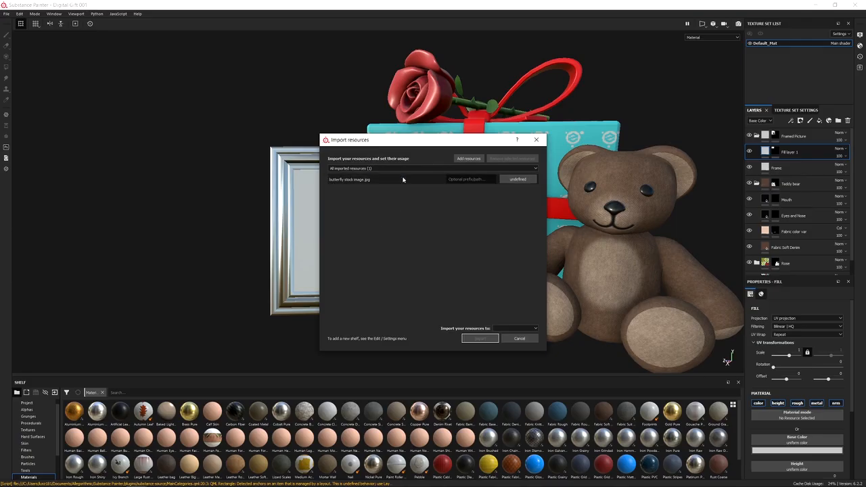
# Step: Import the butterfly stock image as a texture into the current session
pyautogui.click(512, 181)
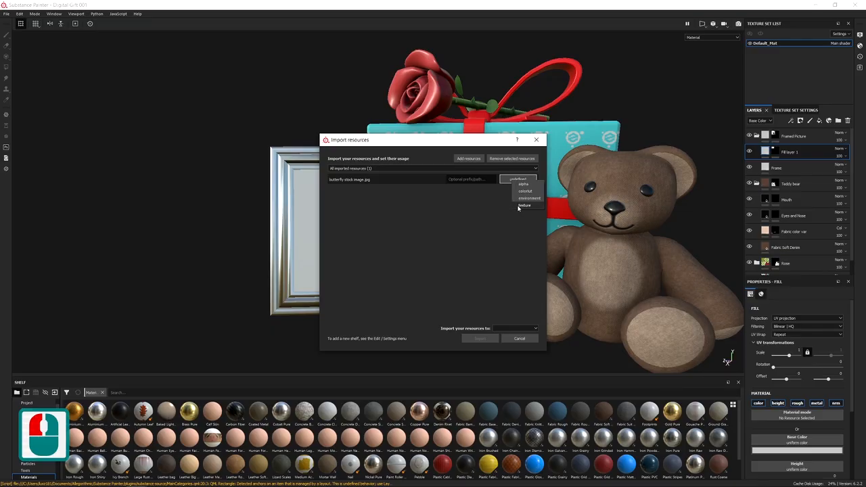
pyautogui.click(525, 206)
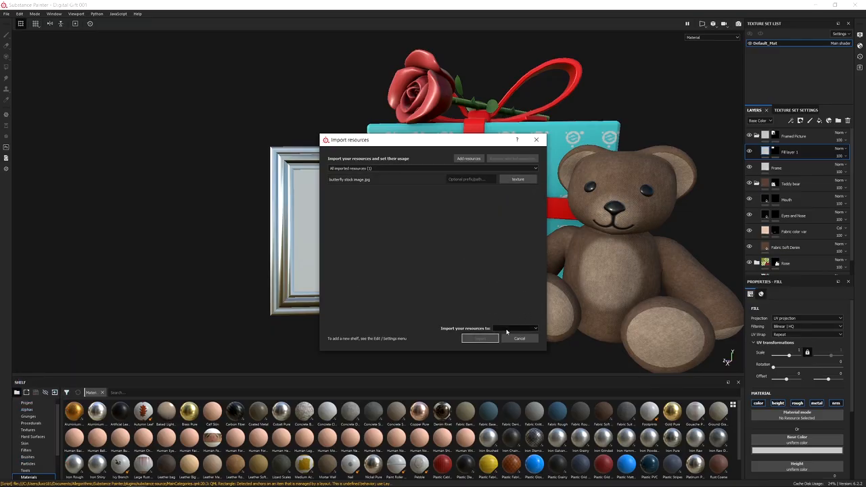
pyautogui.click(513, 328)
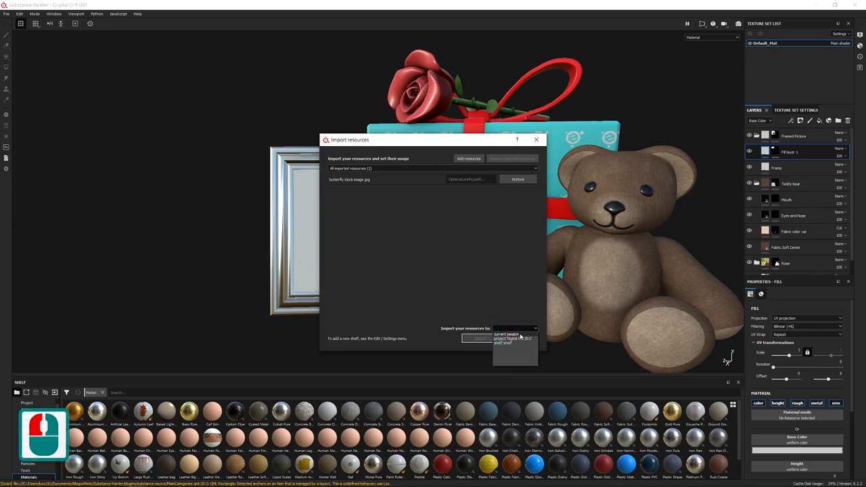
pyautogui.click(517, 334)
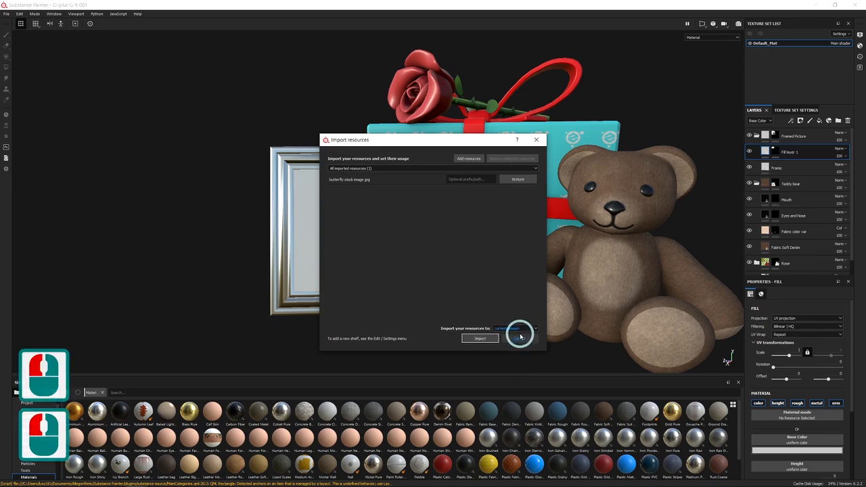
pyautogui.click(485, 339)
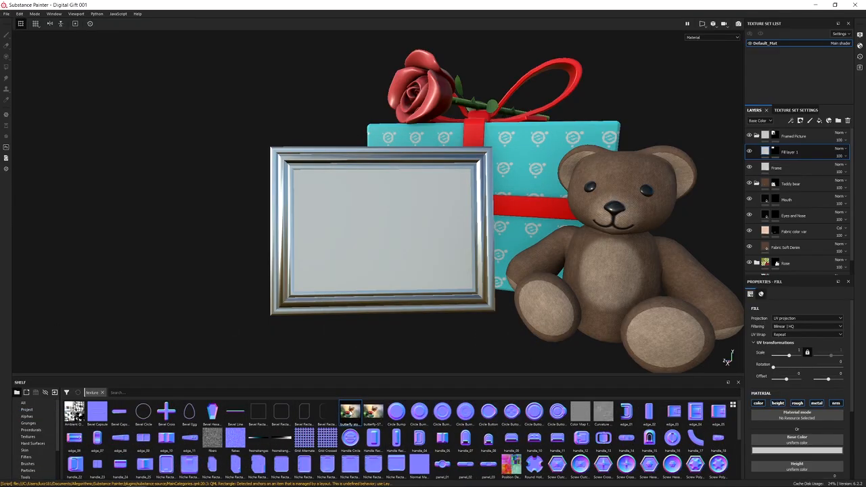
# Step: Assign the butterfly stock image to the fill layer's Base Color and use UV projection
pyautogui.moveTo(350, 414)
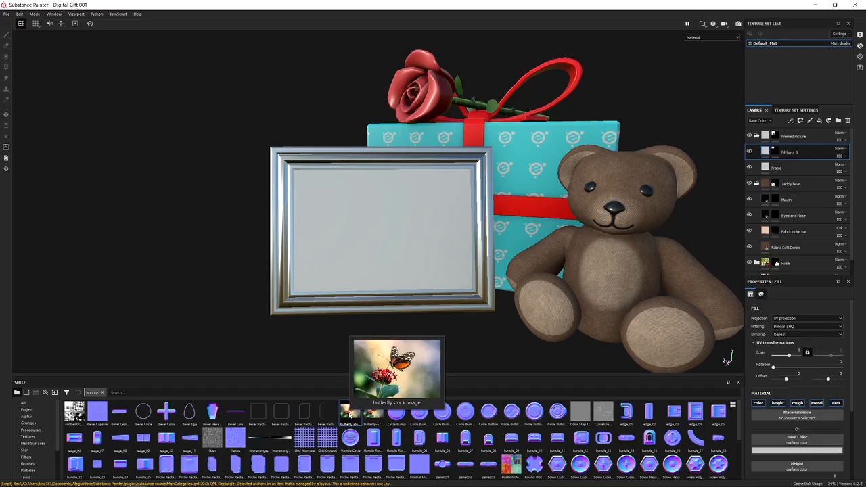
pyautogui.moveTo(350, 414); pyautogui.dragTo(798, 447)
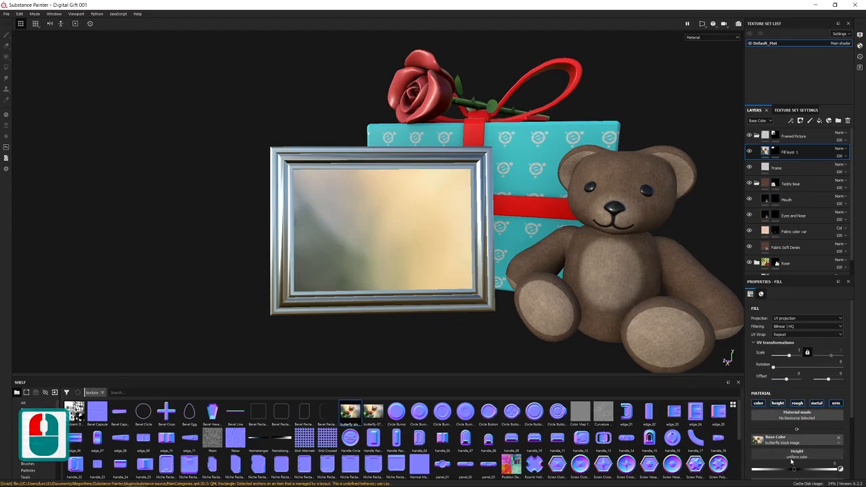
pyautogui.click(783, 318)
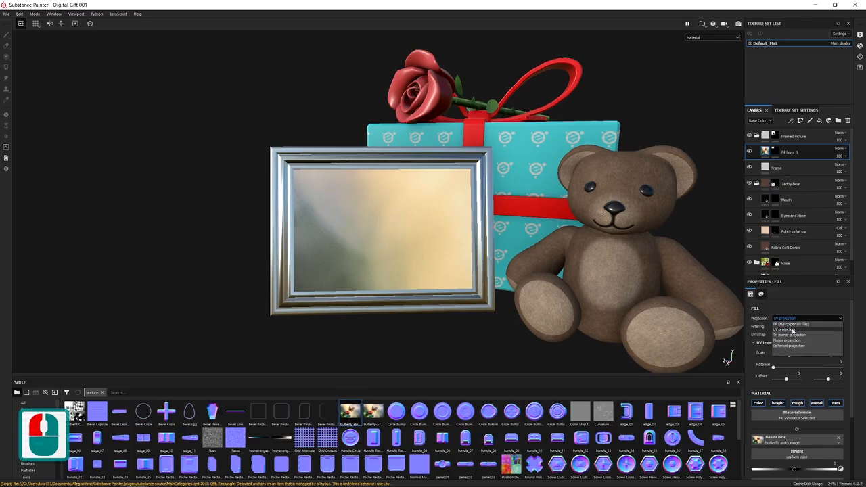
pyautogui.click(792, 329)
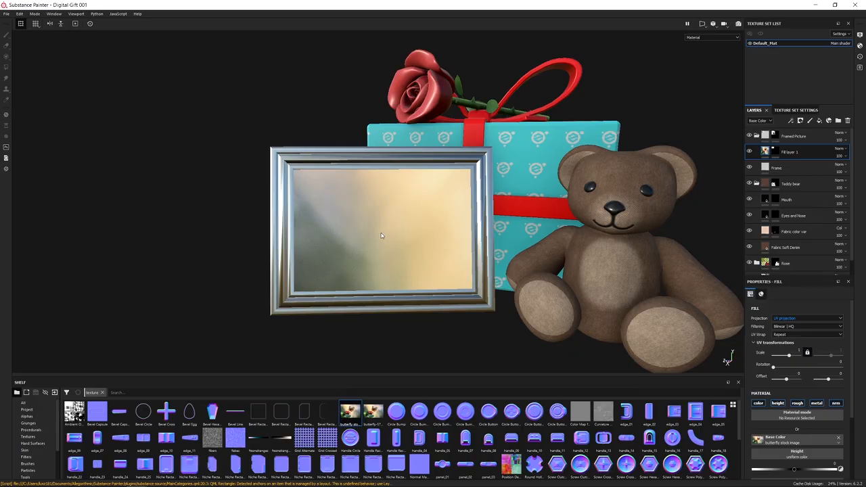
# Step: Show the 3D and 2D views side by side, with the full UV layout framed in the 2D view
pyautogui.press('F1')
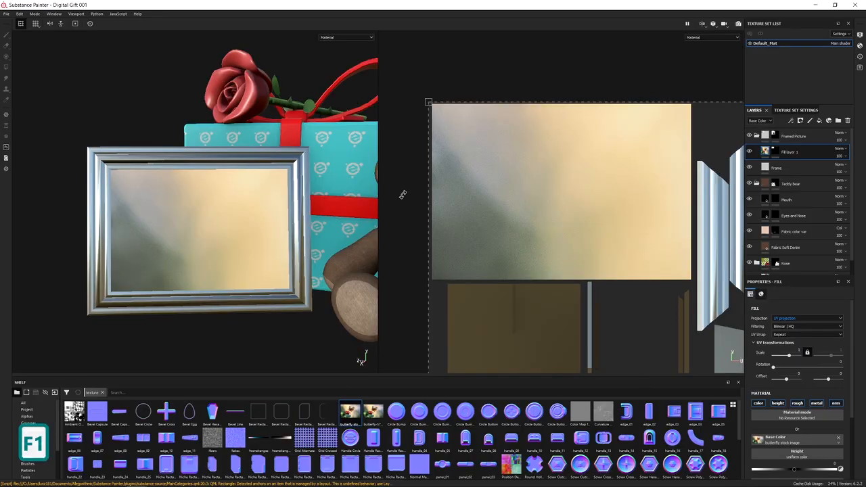
pyautogui.scroll(3, 496, 250)
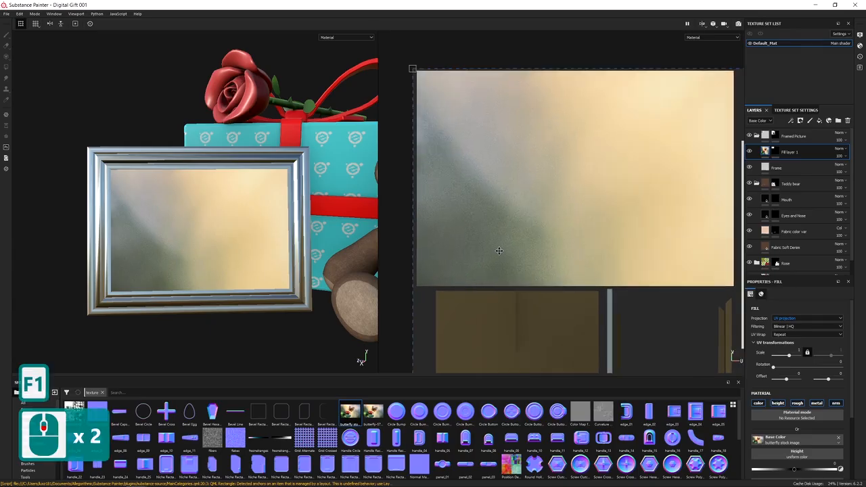
pyautogui.scroll(-13, 501, 252)
pyautogui.scroll(-8, 531, 276)
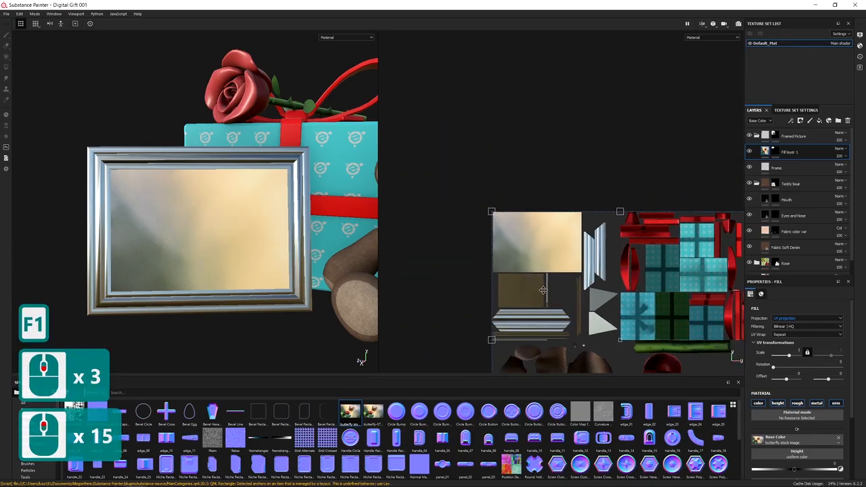
pyautogui.keyDown('alt'); pyautogui.moveTo(484, 287); pyautogui.dragTo(452, 207, button='middle'); pyautogui.keyUp('alt')
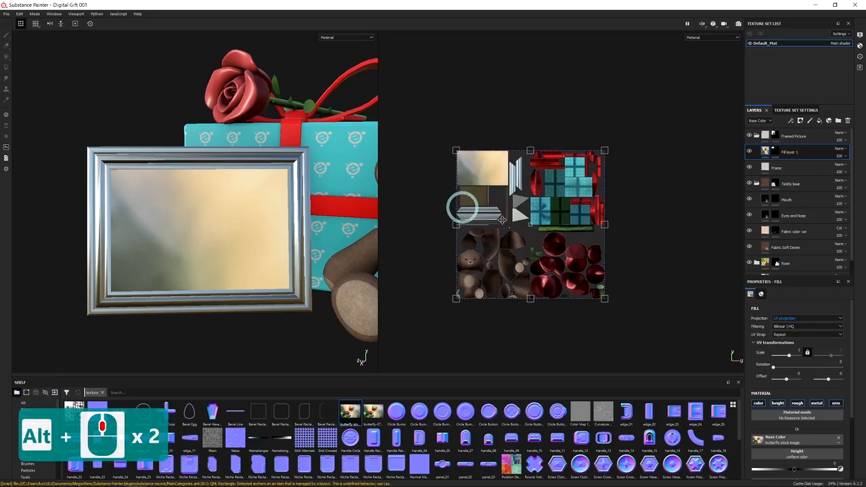
pyautogui.keyDown('alt'); pyautogui.moveTo(539, 233); pyautogui.dragTo(585, 223, button='middle'); pyautogui.keyUp('alt')
pyautogui.scroll(6, 547, 244)
pyautogui.scroll(1, 548, 244)
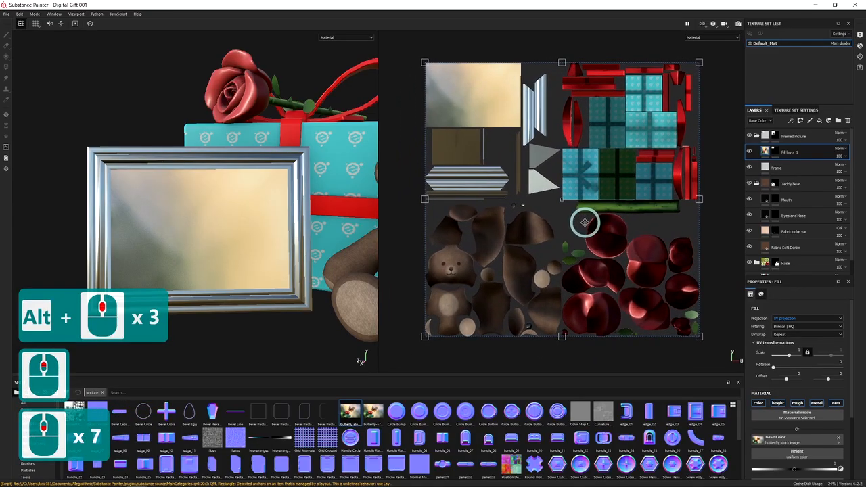
pyautogui.keyDown('alt'); pyautogui.moveTo(549, 279); pyautogui.dragTo(547, 289, button='middle'); pyautogui.keyUp('alt')
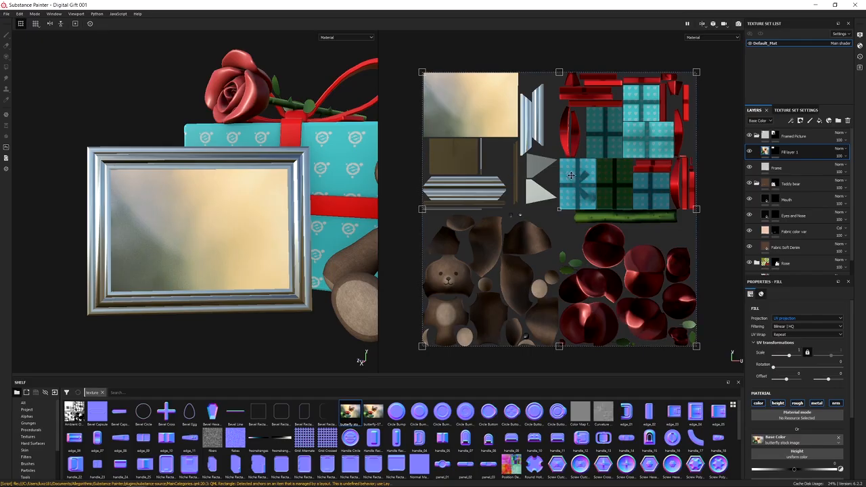
# Step: Shrink the butterfly image's projection uniformly to a scale of about 3.5 and move it over the frame's picture island in the UV layout
pyautogui.moveTo(570, 175)
pyautogui.mouseDown()
pyautogui.moveTo(484, 117)
pyautogui.moveTo(501, 108)
pyautogui.moveTo(457, 92)
pyautogui.moveTo(593, 165)
pyautogui.moveTo(574, 172)
pyautogui.moveTo(564, 154)
pyautogui.moveTo(580, 176)
pyautogui.mouseUp()
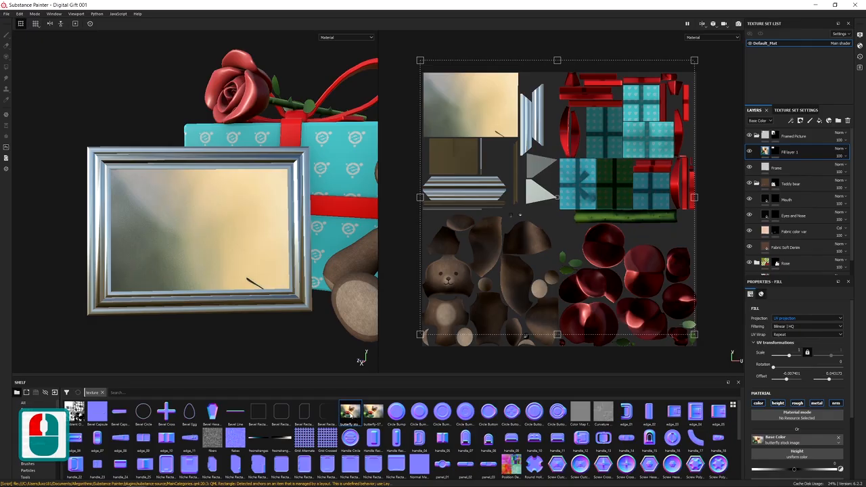
pyautogui.moveTo(351, 414)
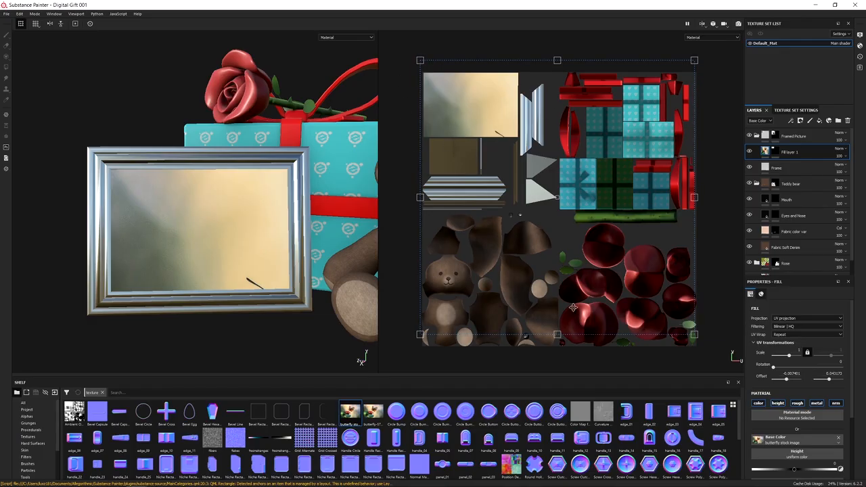
pyautogui.click(695, 332)
pyautogui.moveTo(695, 333); pyautogui.dragTo(506, 142)
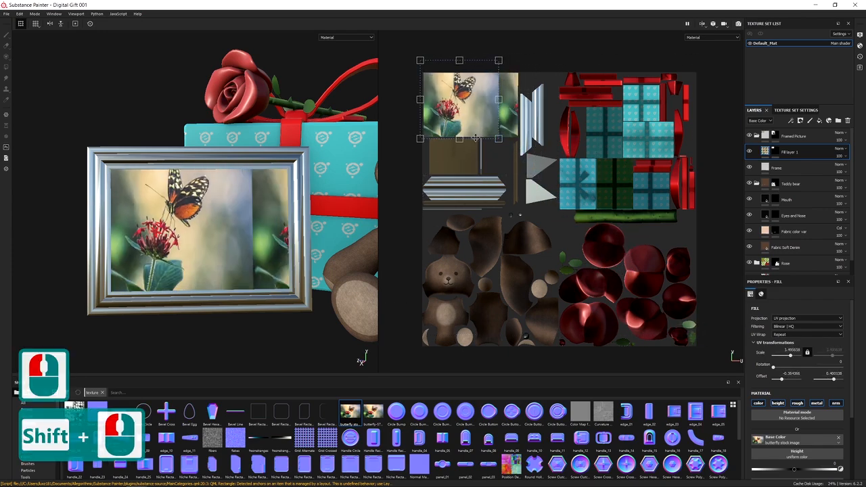
pyautogui.keyDown('shift'); pyautogui.moveTo(471, 89); pyautogui.dragTo(481, 90); pyautogui.keyUp('shift')
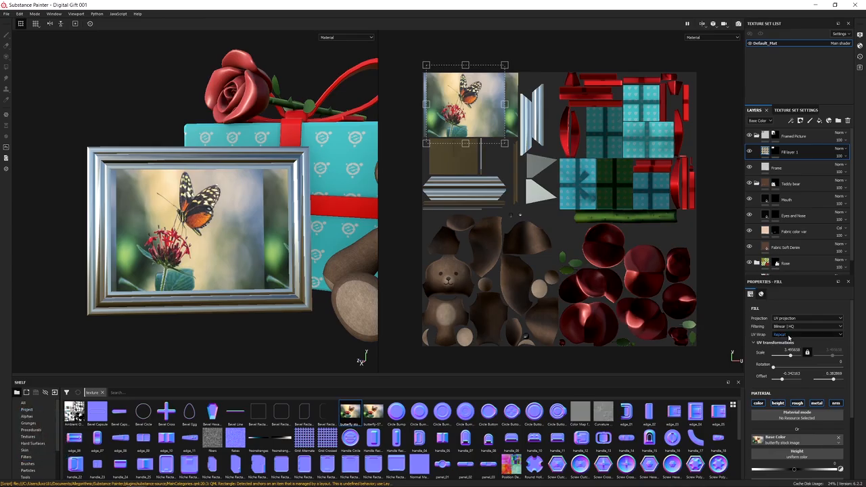
# Step: Set the fill's UV Wrap to None and align the image with the upper-left corner of the picture island
pyautogui.click(789, 334)
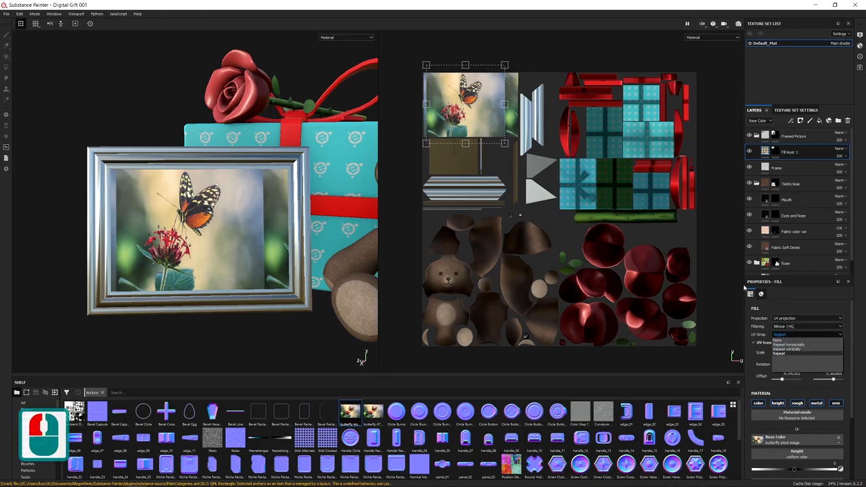
pyautogui.click(780, 339)
pyautogui.moveTo(477, 83); pyautogui.dragTo(476, 137)
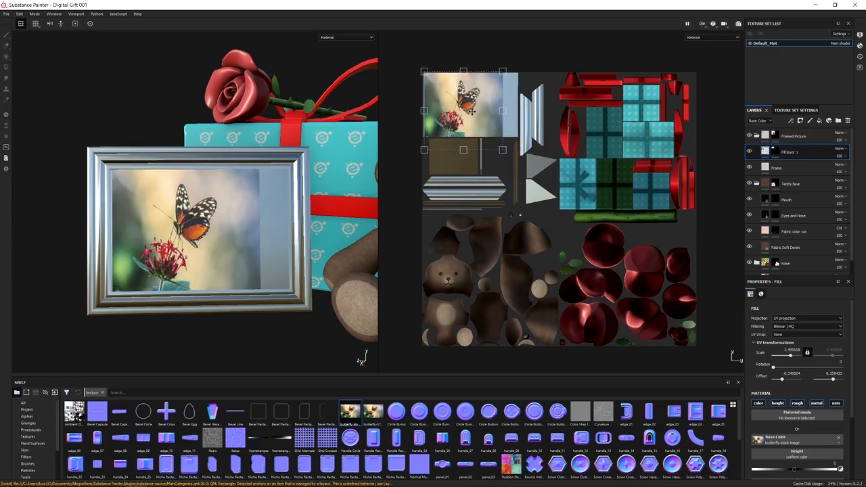
# Step: Stretch the butterfly image non-uniformly to cover the whole picture island, with a UV scale of about 2.73 by 4.10
pyautogui.scroll(6, 472, 112)
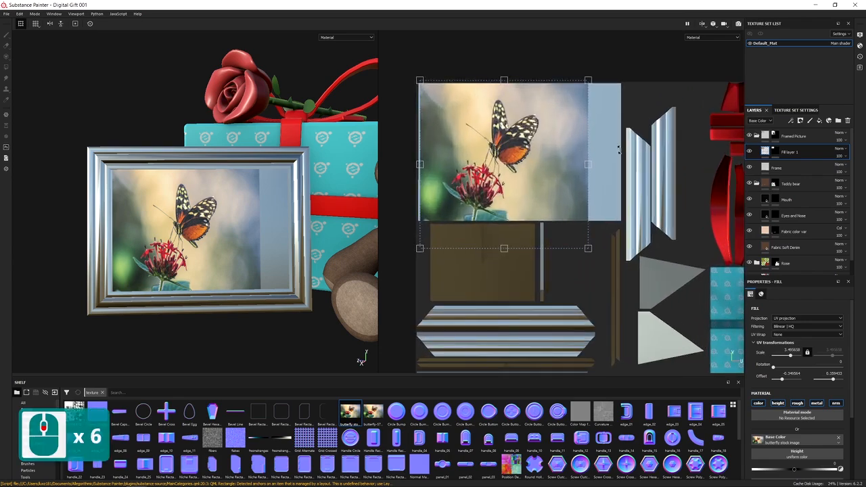
pyautogui.keyDown('alt'); pyautogui.moveTo(619, 150); pyautogui.dragTo(615, 174, button='middle'); pyautogui.keyUp('alt')
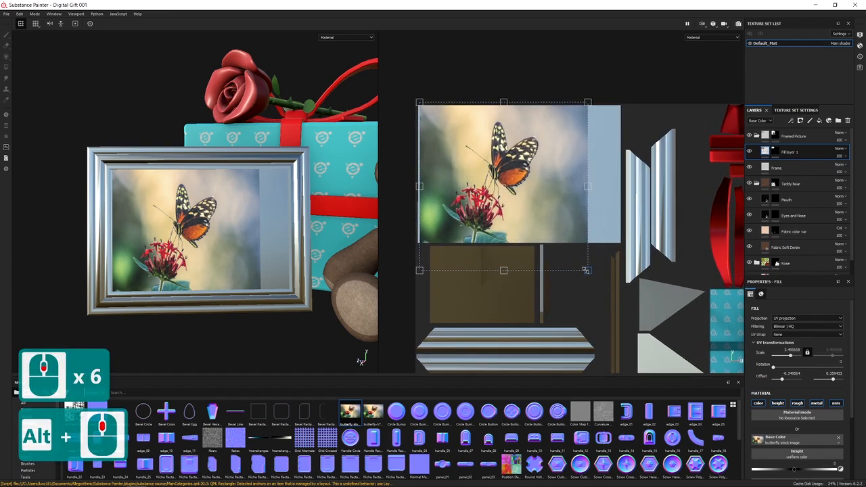
pyautogui.moveTo(587, 269); pyautogui.dragTo(622, 236)
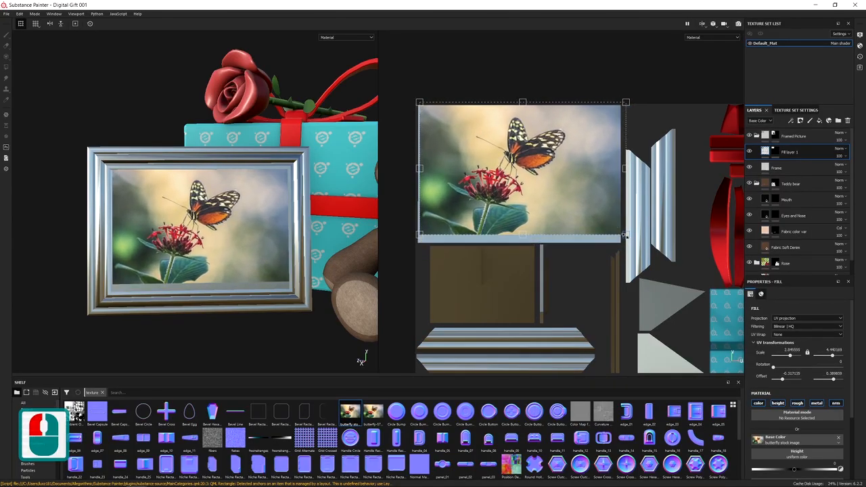
pyautogui.moveTo(419, 236); pyautogui.dragTo(411, 243)
pyautogui.click(420, 238)
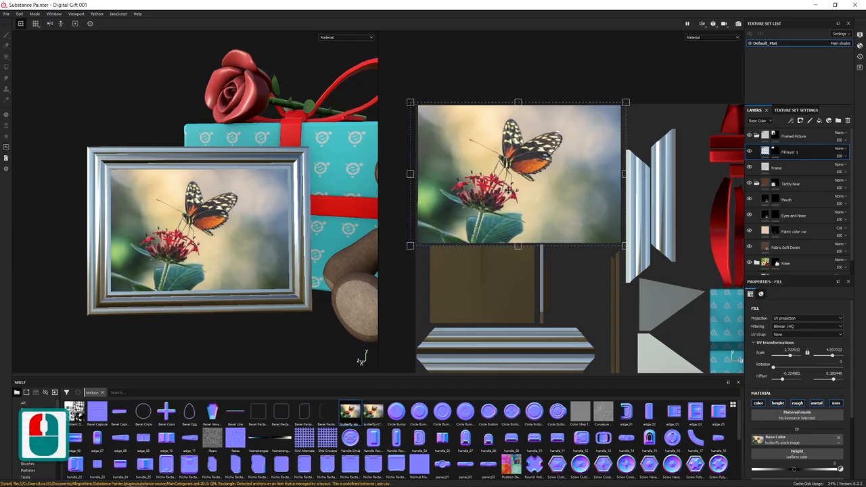
# Step: Nudge the butterfly image over the picture island and refine its height to a vertical scale of about 4.12
pyautogui.moveTo(439, 130); pyautogui.dragTo(445, 132)
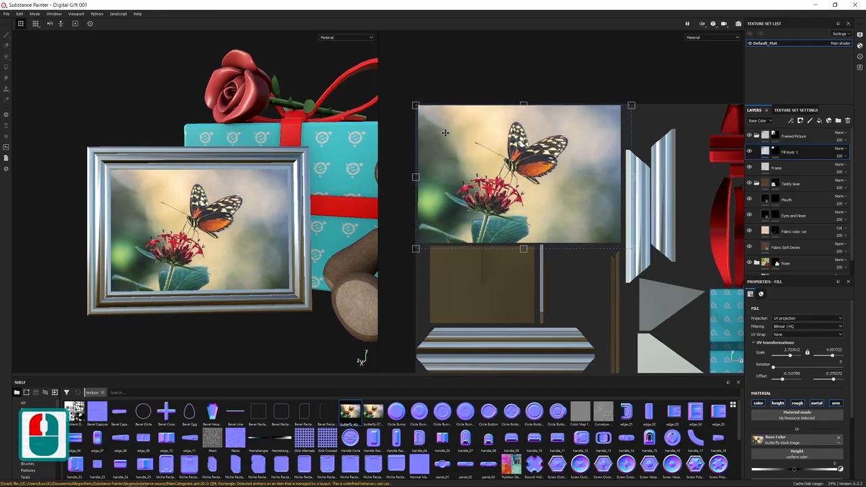
pyautogui.moveTo(522, 248); pyautogui.dragTo(520, 236)
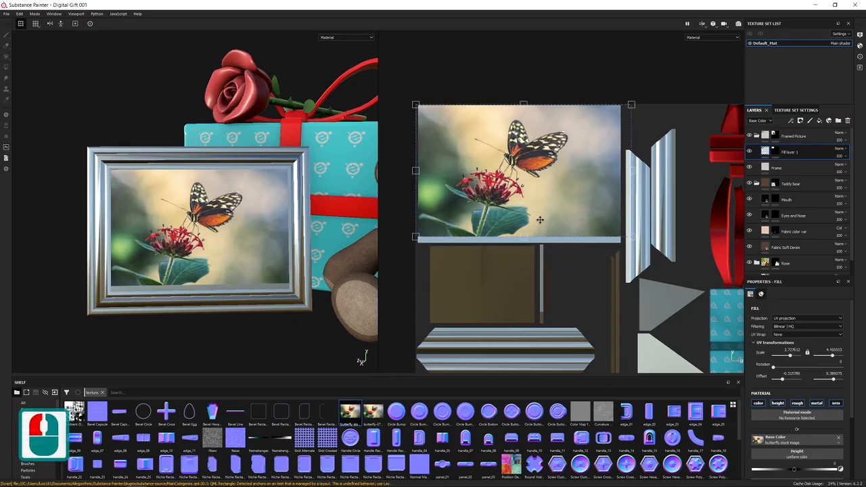
pyautogui.moveTo(526, 233); pyautogui.dragTo(521, 246)
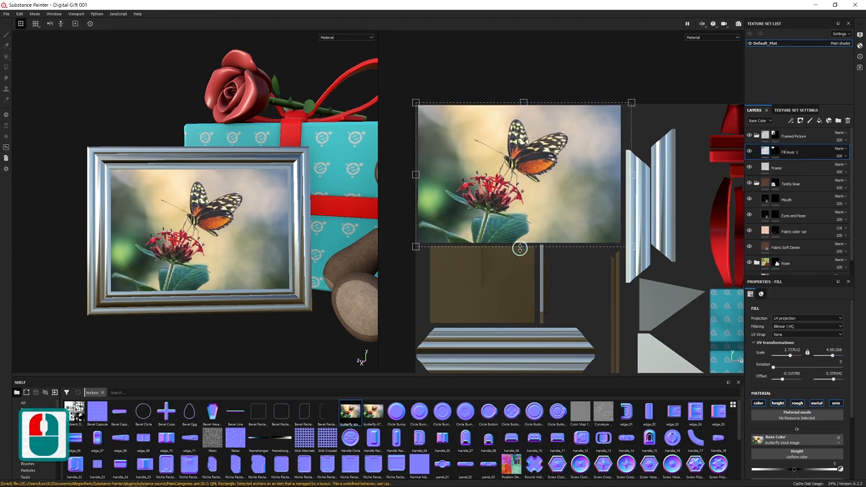
pyautogui.moveTo(520, 246)
pyautogui.mouseDown()
pyautogui.moveTo(520, 236)
pyautogui.moveTo(520, 245)
pyautogui.mouseUp()
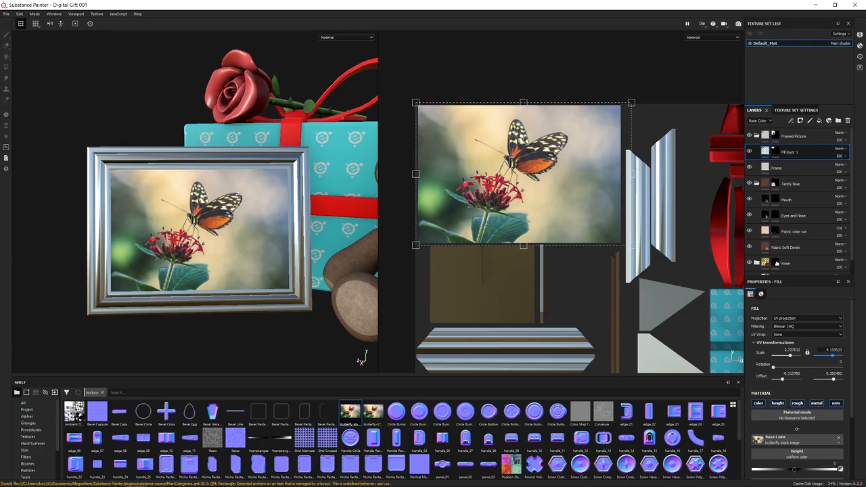
# Step: Reset the fill's UV scale to 1 on both axes
pyautogui.write('4.1')
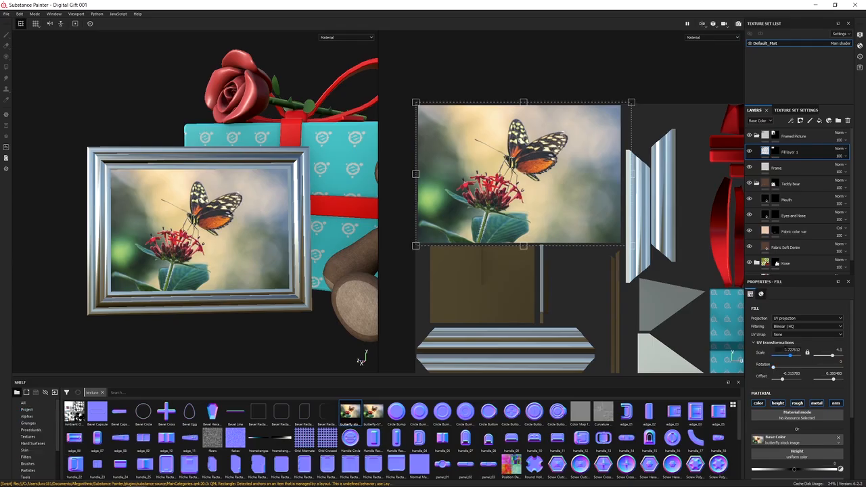
pyautogui.moveTo(785, 351); pyautogui.dragTo(858, 360)
pyautogui.write('11')
pyautogui.press('Return')
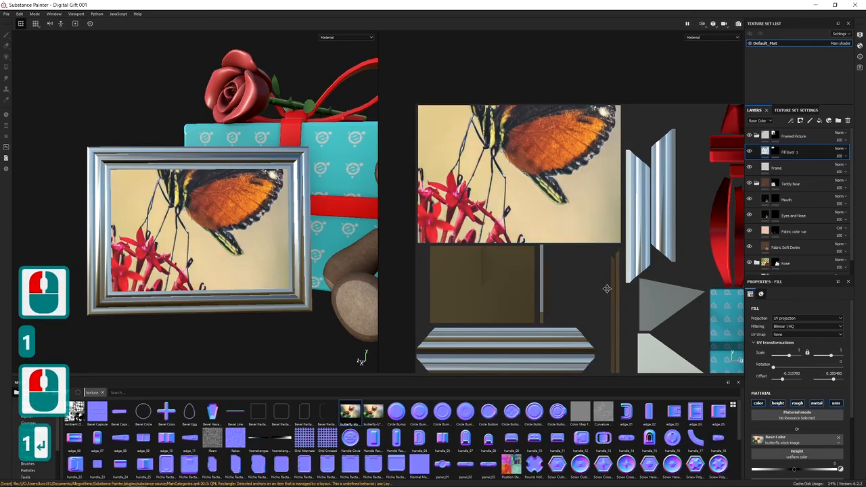
pyautogui.scroll(-5, 595, 247)
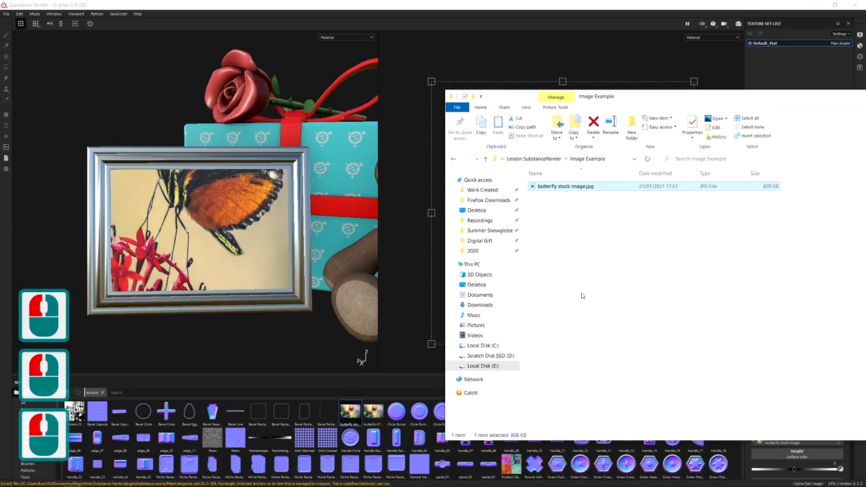
# Step: Switch to File Explorer and check the pixel dimensions in the detailed properties of "butterfly stock image.jpg"
pyautogui.moveTo(629, 98); pyautogui.dragTo(571, 96)
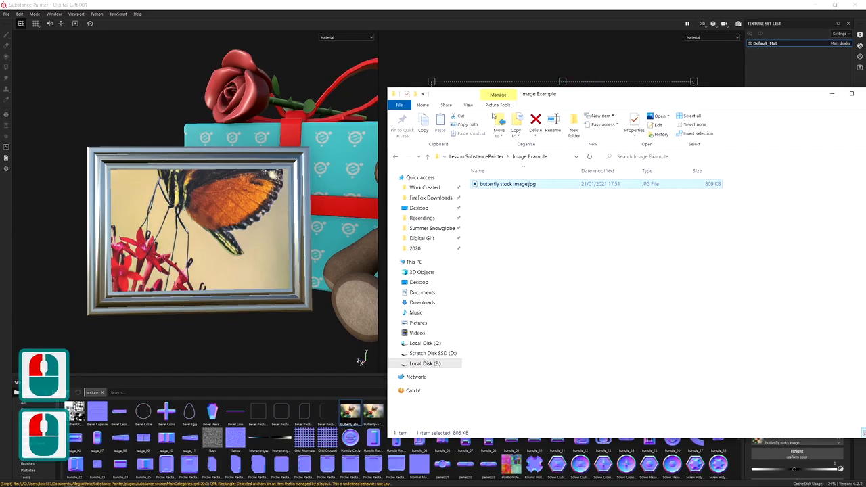
pyautogui.rightClick(502, 184)
pyautogui.click(540, 443)
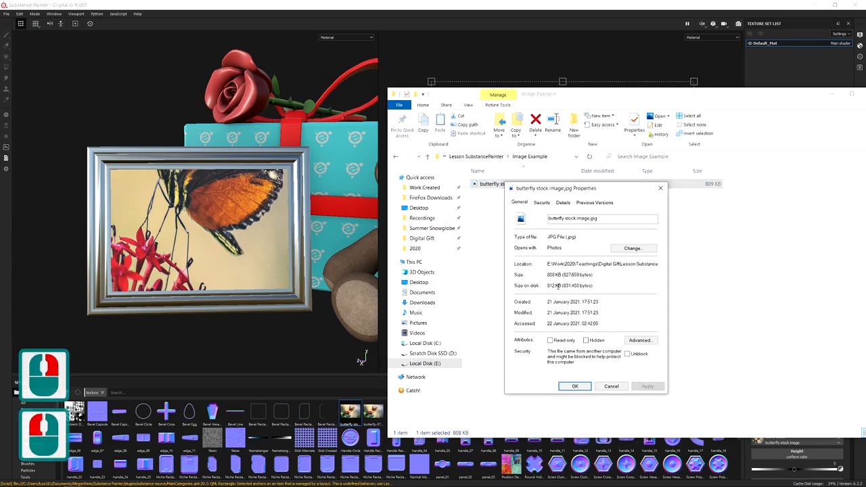
pyautogui.click(563, 202)
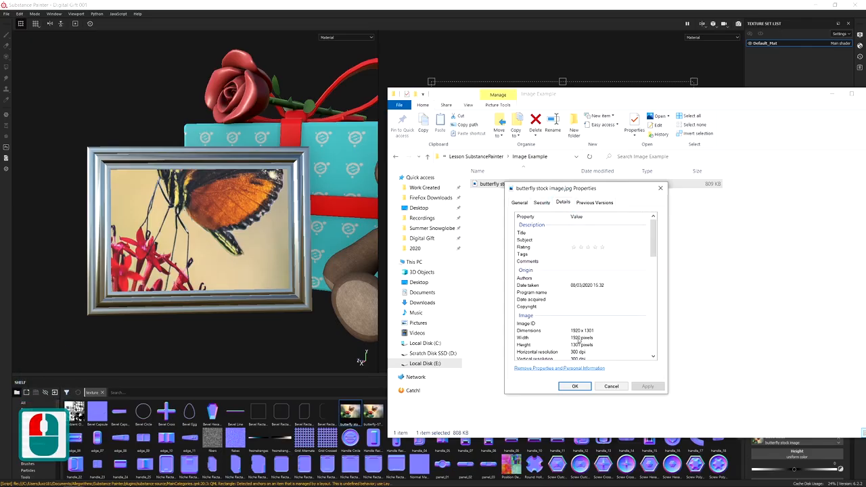
pyautogui.scroll(-1, 578, 339)
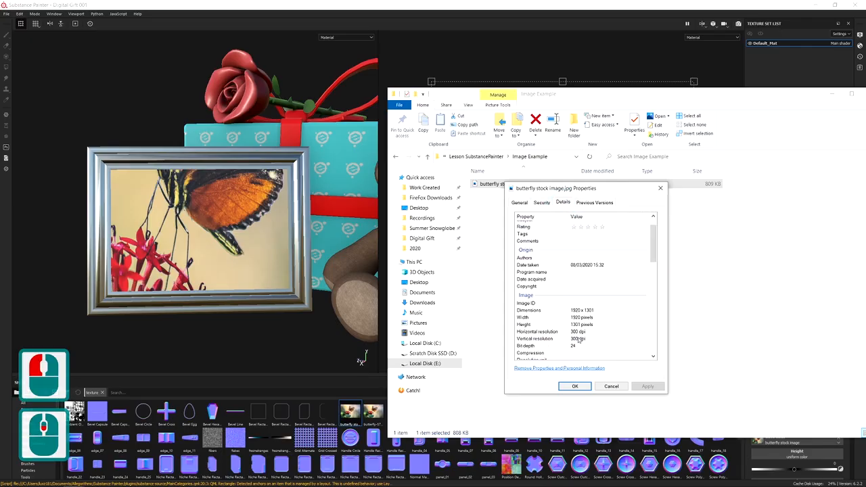
pyautogui.click(518, 310)
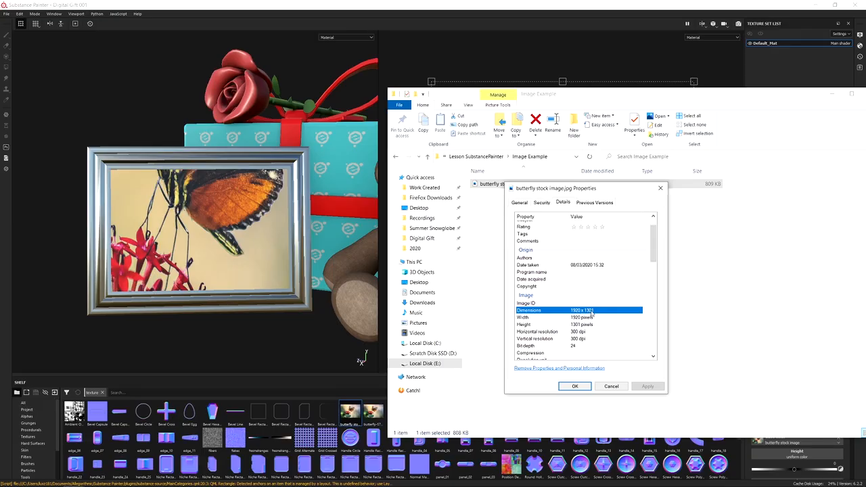
# Step: Switch to Calculator and divide the image's width of 1920 by its height of 1301 to get the aspect ratio
pyautogui.click(334, 319)
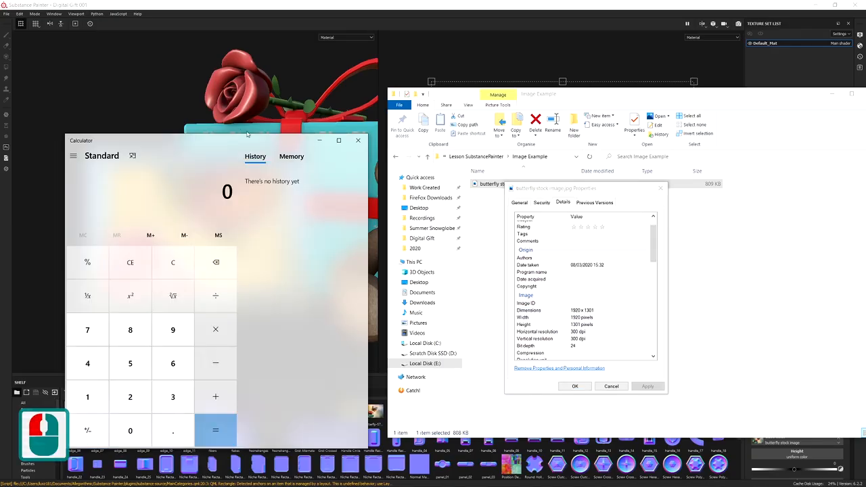
pyautogui.moveTo(218, 139); pyautogui.dragTo(255, 133)
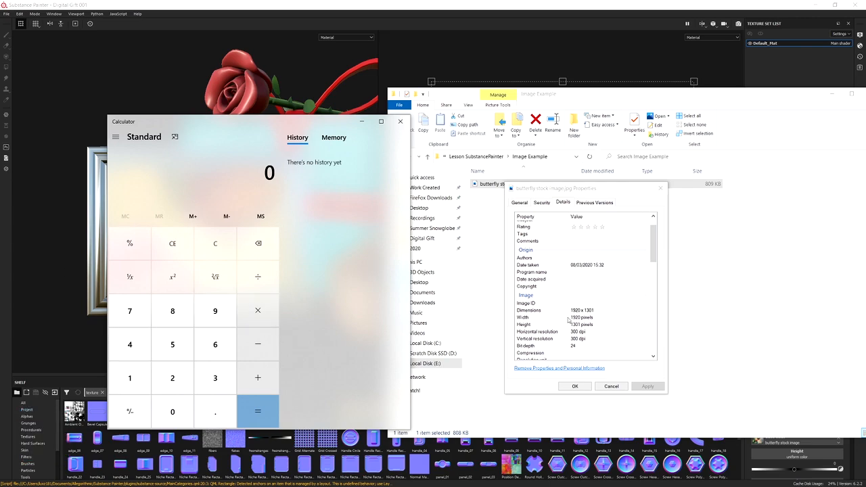
pyautogui.click(125, 382)
pyautogui.click(212, 310)
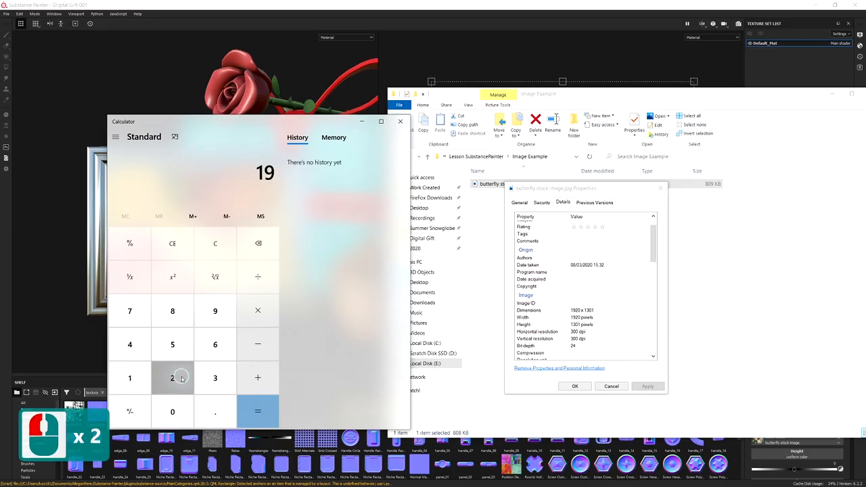
pyautogui.click(179, 377)
pyautogui.click(179, 410)
pyautogui.click(258, 277)
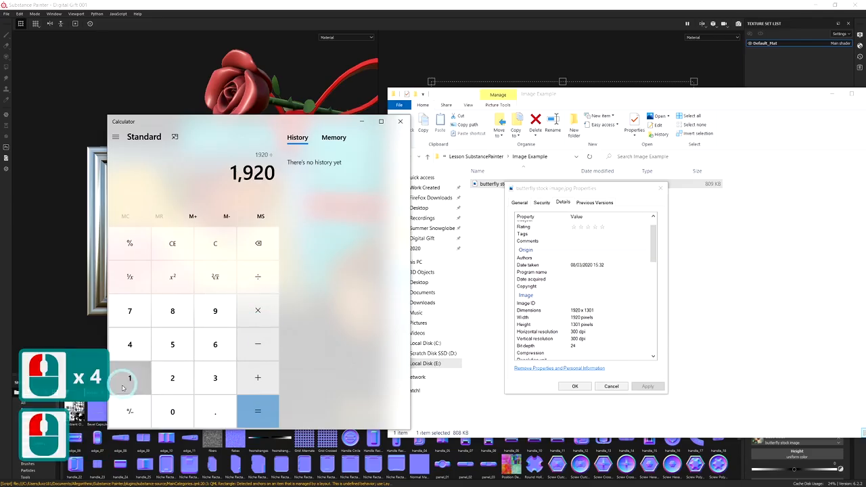
pyautogui.click(130, 379)
pyautogui.click(215, 379)
pyautogui.click(174, 411)
pyautogui.click(131, 379)
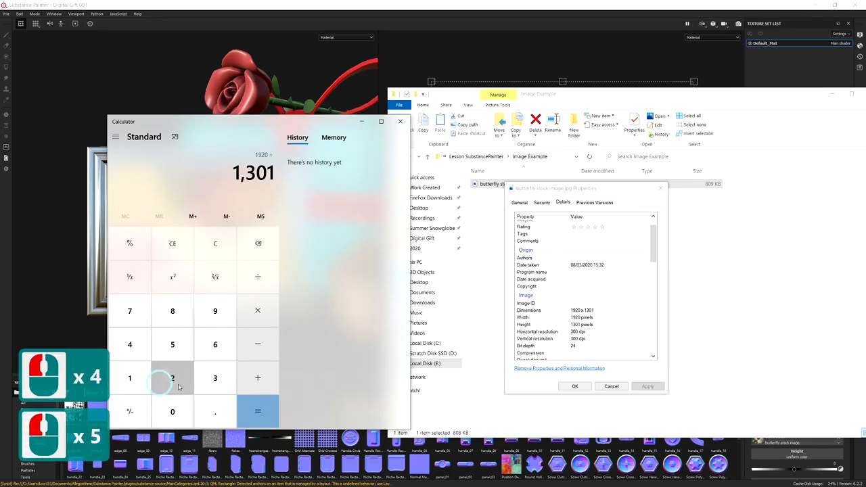
pyautogui.click(266, 408)
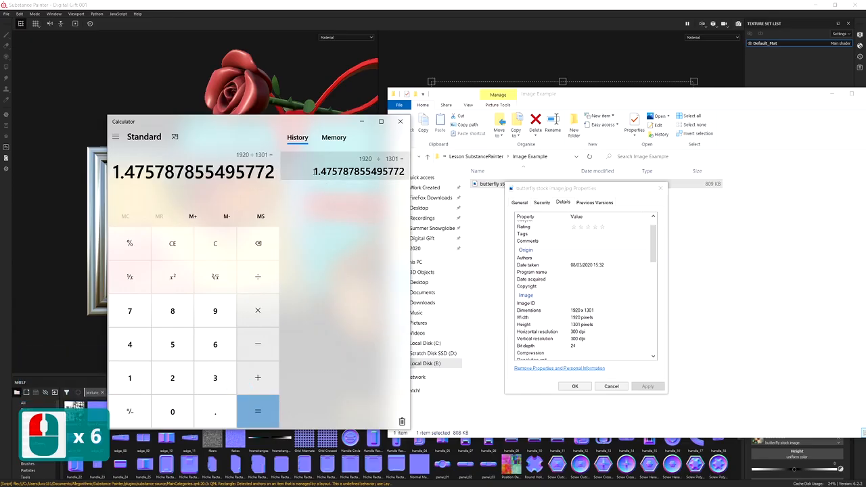
pyautogui.moveTo(313, 171); pyautogui.dragTo(337, 171)
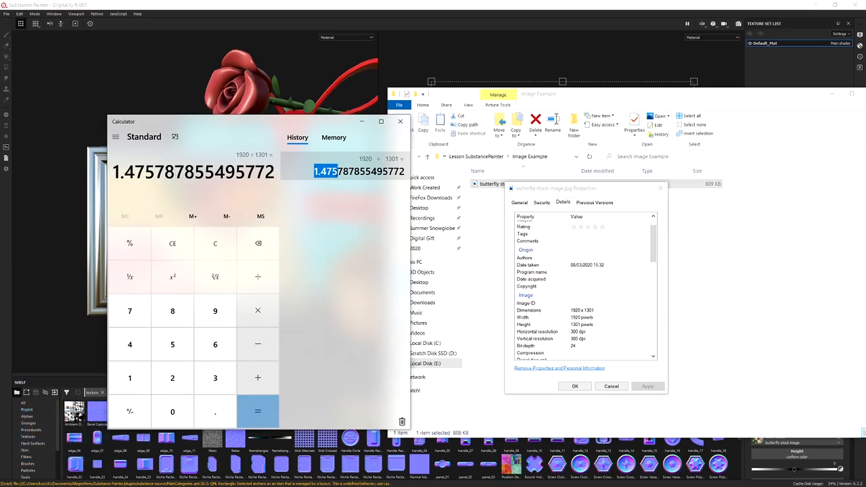
# Step: Put File Explorer and Calculator away, switch back to Substance Painter and set the butterfly fill's vertical UV scale to 1.48
pyautogui.click(315, 172)
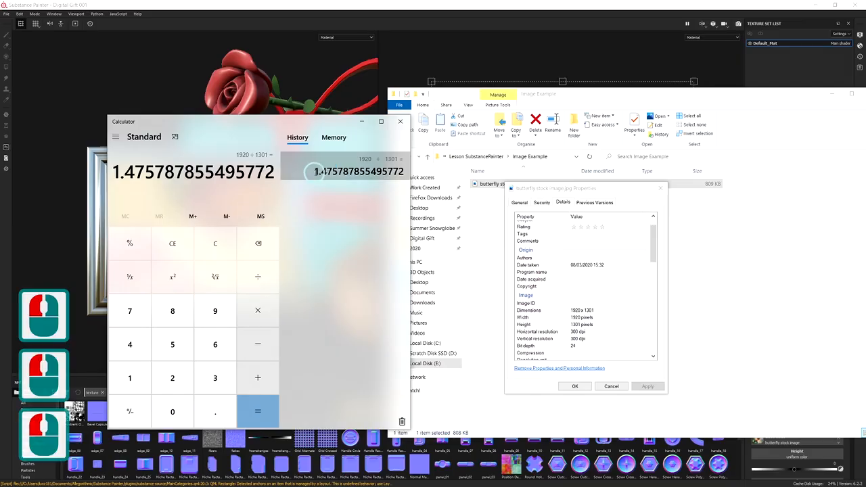
pyautogui.moveTo(313, 171); pyautogui.dragTo(332, 172)
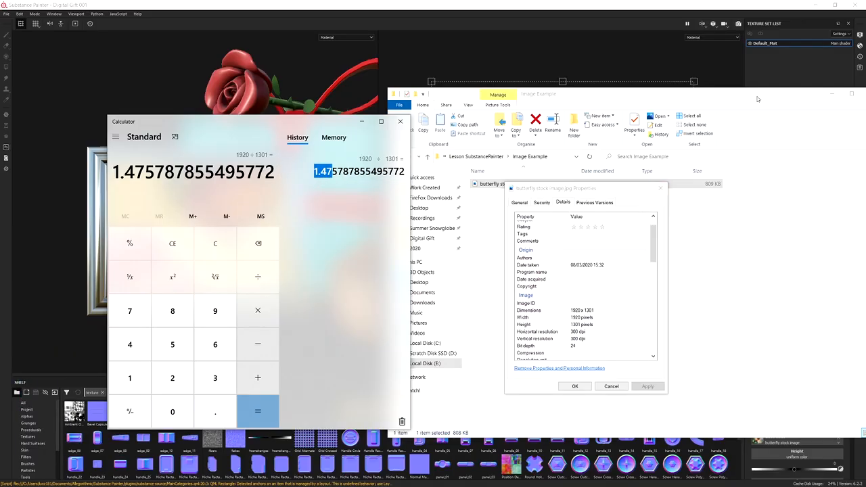
pyautogui.click(828, 93)
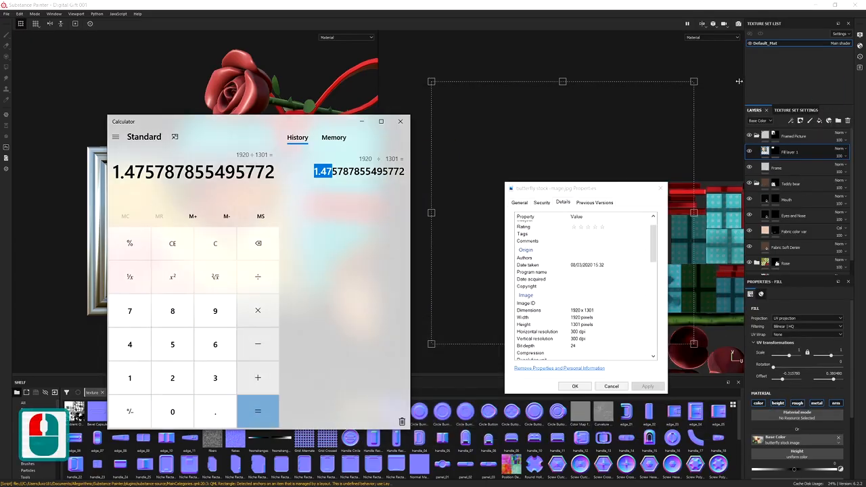
pyautogui.click(539, 14)
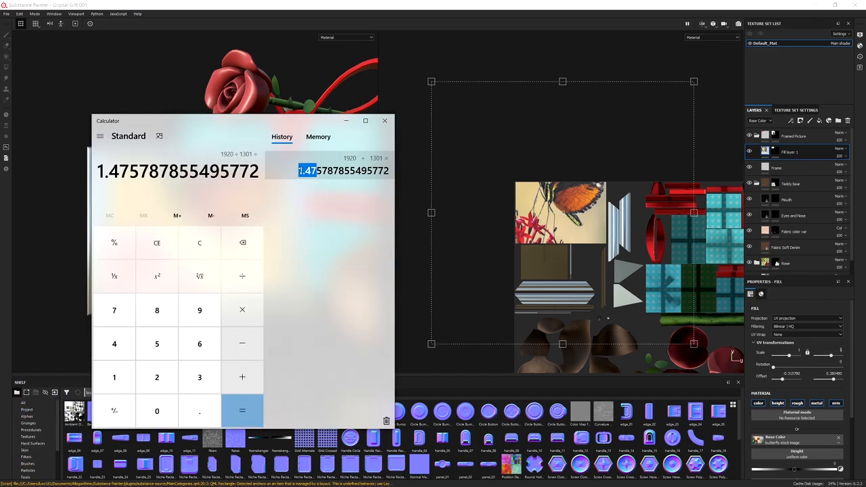
pyautogui.click(851, 352)
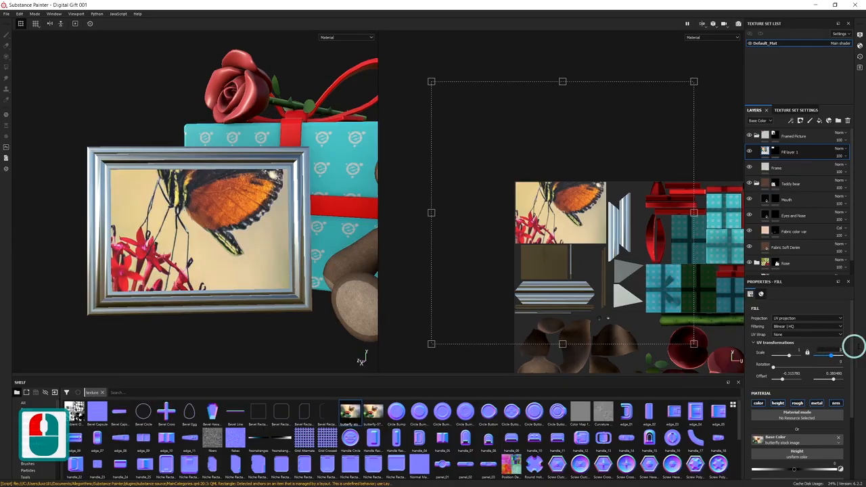
pyautogui.click(851, 349)
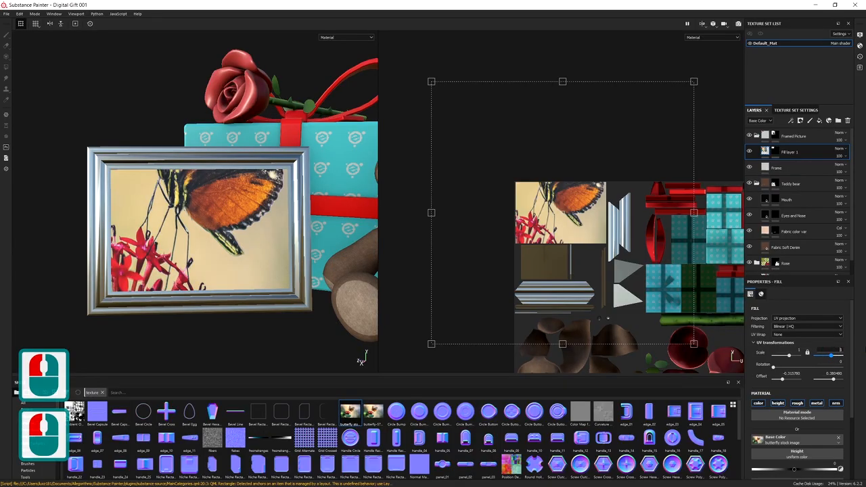
pyautogui.press('Right')
pyautogui.write('.48')
pyautogui.press('Return')
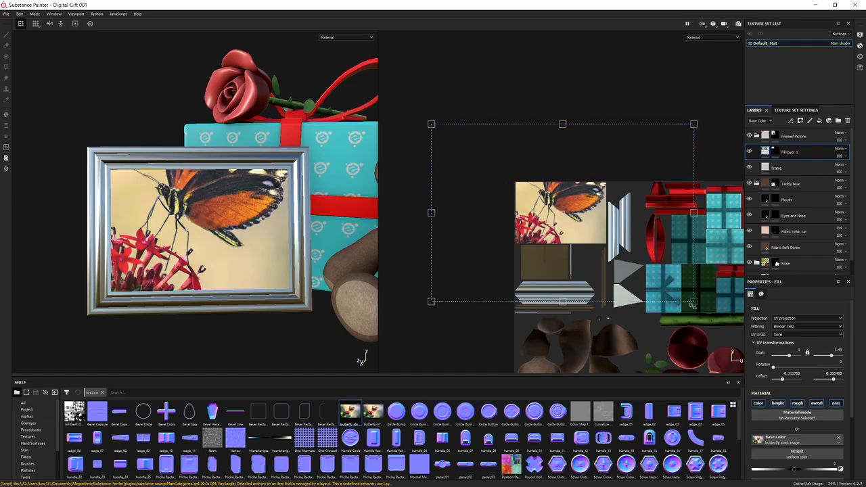
# Step: Scale the butterfly image proportionally to fit over the picture's UV island, to a UV scale of about 2.79 by 4.13
pyautogui.keyDown('shift'); pyautogui.moveTo(691, 305); pyautogui.dragTo(563, 273); pyautogui.keyUp('shift')
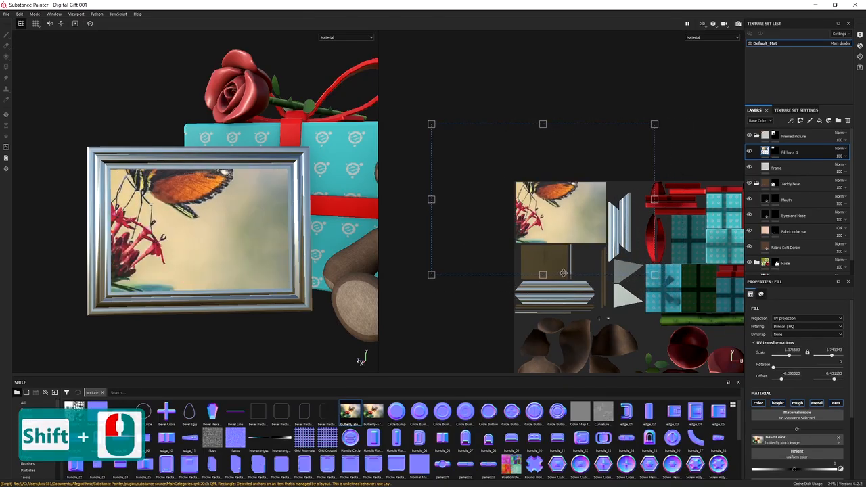
pyautogui.keyDown('shift'); pyautogui.moveTo(654, 274); pyautogui.dragTo(608, 243); pyautogui.keyUp('shift')
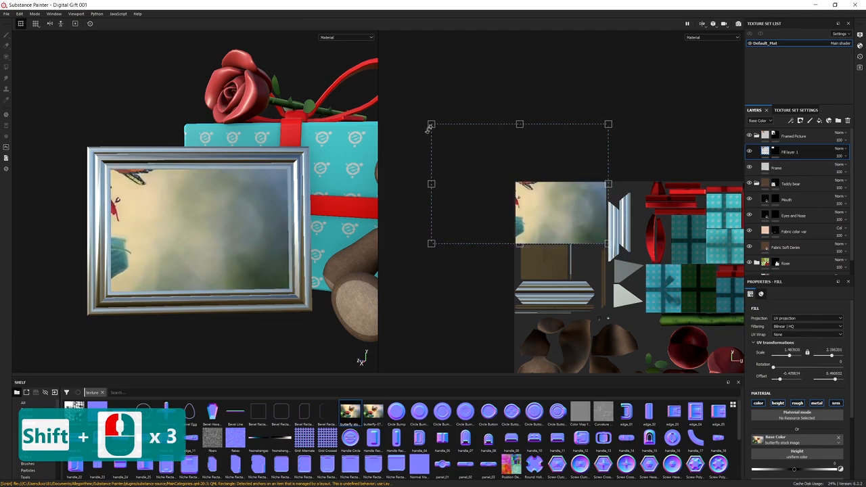
pyautogui.keyDown('shift'); pyautogui.moveTo(431, 125); pyautogui.dragTo(514, 196); pyautogui.keyUp('shift')
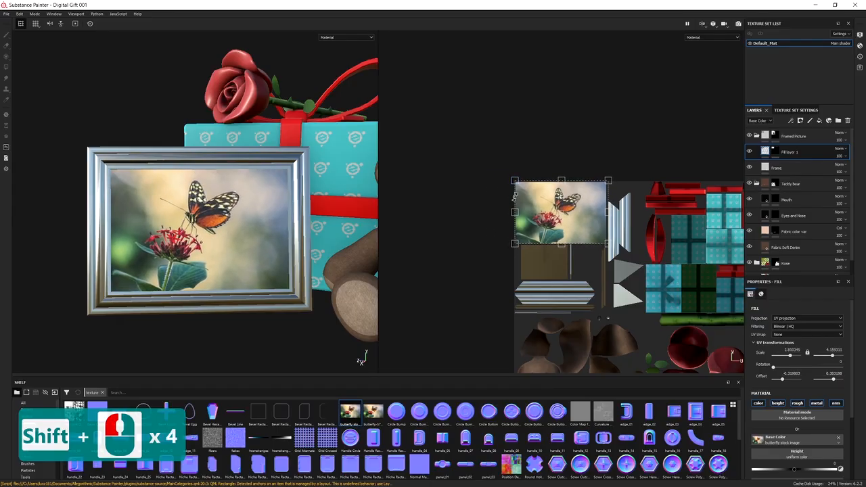
pyautogui.scroll(11, 586, 211)
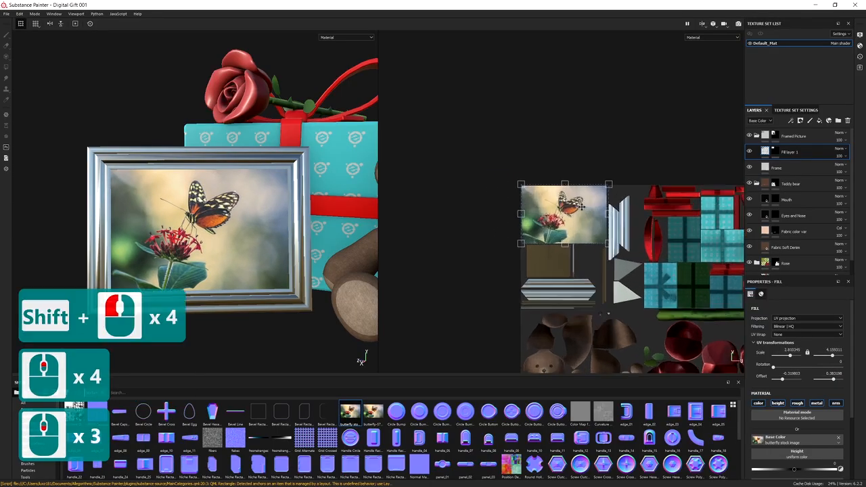
pyautogui.scroll(3, 573, 268)
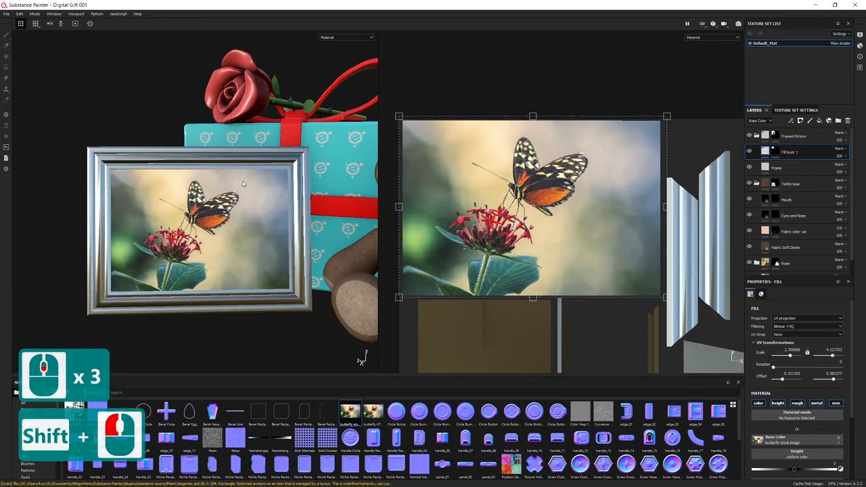
# Step: Show only the 3D view and examine the framed picture from different angles with the environment lighting rotated
pyautogui.keyDown('alt'); pyautogui.moveTo(282, 204); pyautogui.dragTo(271, 238, button='middle'); pyautogui.keyUp('alt')
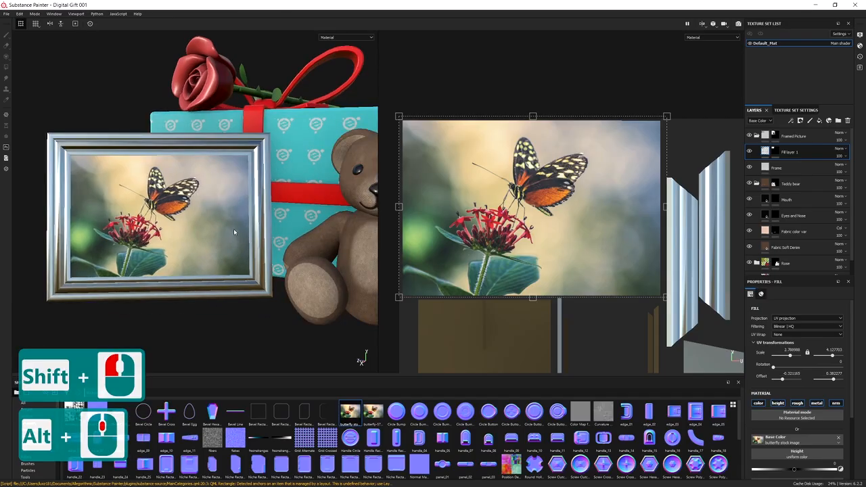
pyautogui.press('F2')
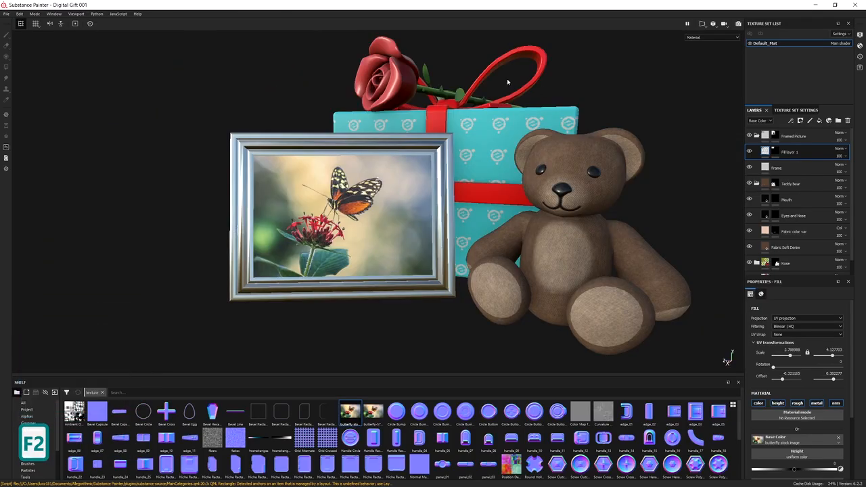
pyautogui.keyDown('alt'); pyautogui.moveTo(411, 132); pyautogui.dragTo(371, 141, button='middle'); pyautogui.keyUp('alt')
pyautogui.keyDown('alt'); pyautogui.moveTo(371, 141); pyautogui.dragTo(445, 115); pyautogui.keyUp('alt')
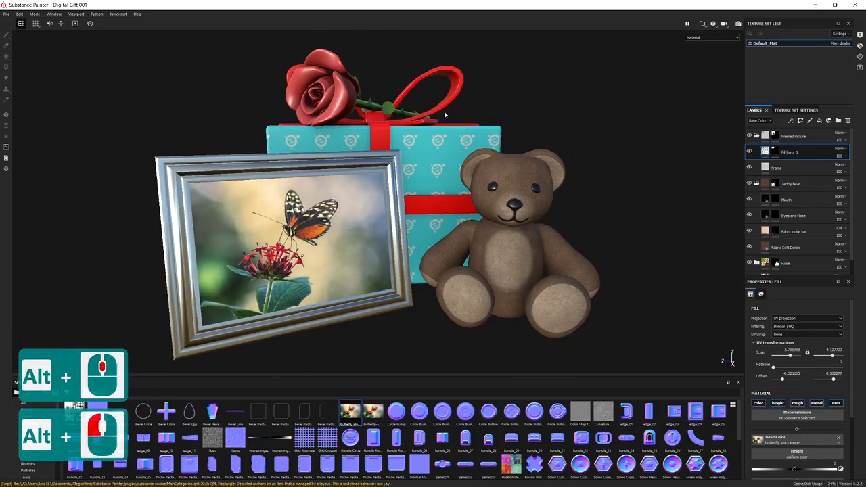
pyautogui.keyDown('alt'); pyautogui.moveTo(408, 239); pyautogui.dragTo(357, 249); pyautogui.keyUp('alt')
pyautogui.moveTo(356, 248)
pyautogui.keyDown('shift'); pyautogui.mouseDown(button='right')
pyautogui.moveTo(372, 250)
pyautogui.moveTo(364, 250)
pyautogui.mouseUp(button='right'); pyautogui.keyUp('shift')
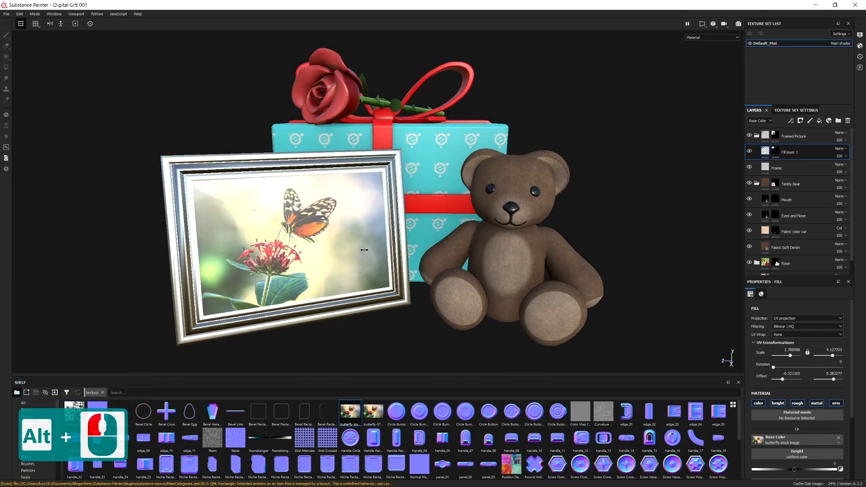
pyautogui.keyDown('alt'); pyautogui.moveTo(362, 240); pyautogui.dragTo(371, 239); pyautogui.keyUp('alt')
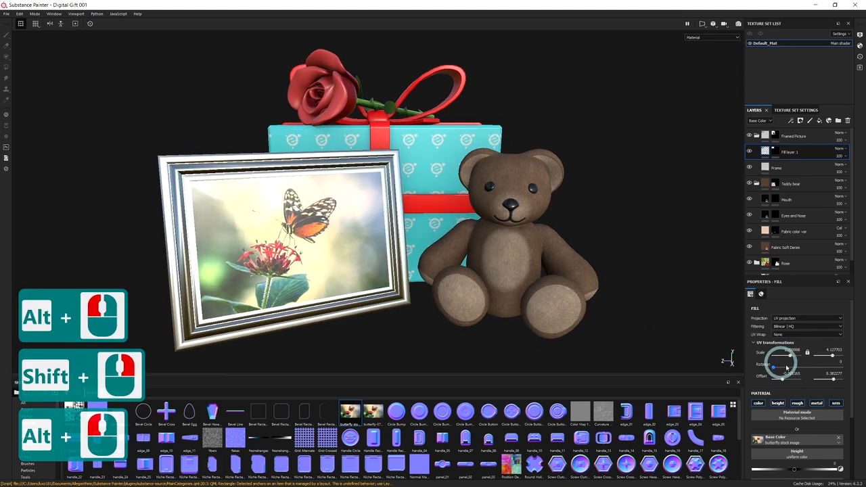
# Step: Set the roughness of the butterfly image fill layer to 0.2
pyautogui.scroll(-3, 780, 362)
pyautogui.keyDown('shift'); pyautogui.moveTo(446, 293); pyautogui.dragTo(493, 291, button='right'); pyautogui.keyUp('shift')
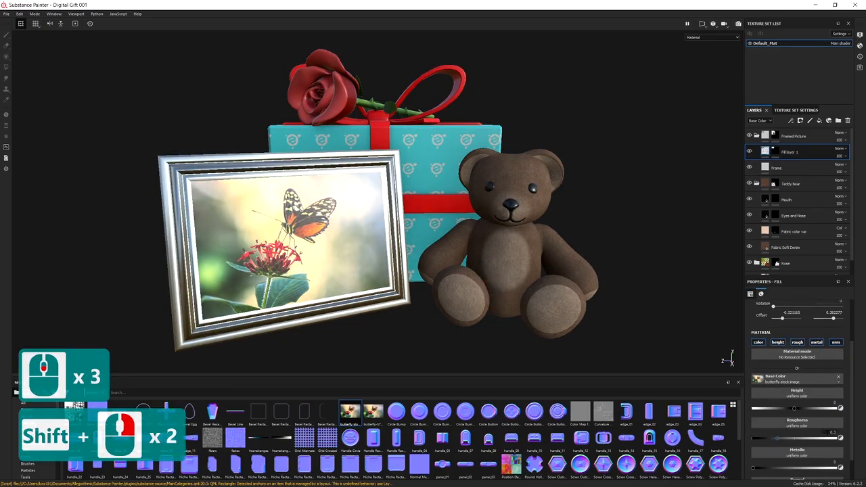
pyautogui.click(839, 437)
pyautogui.scroll(1, 807, 409)
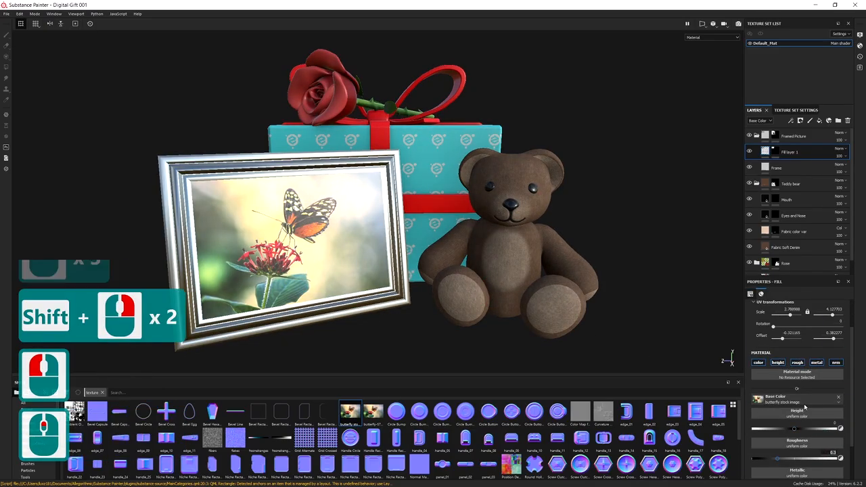
pyautogui.scroll(-1, 807, 408)
pyautogui.write('.2')
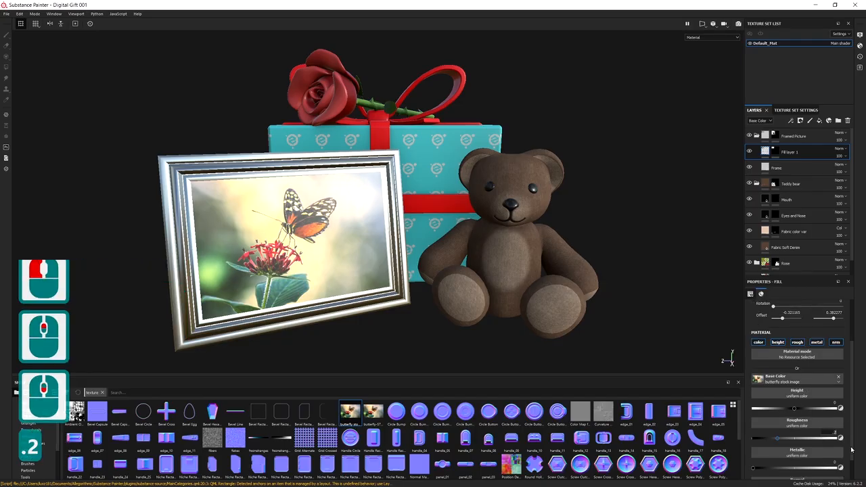
pyautogui.press('Return')
pyautogui.scroll(2, 815, 412)
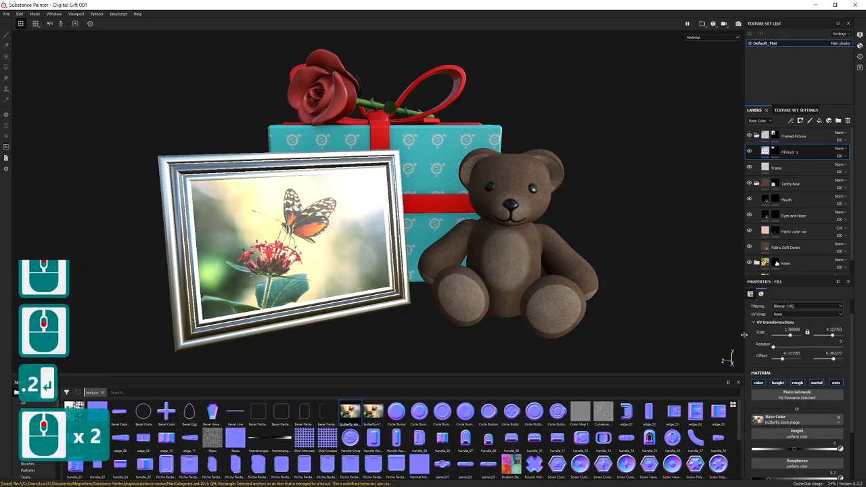
pyautogui.scroll(-3, 776, 388)
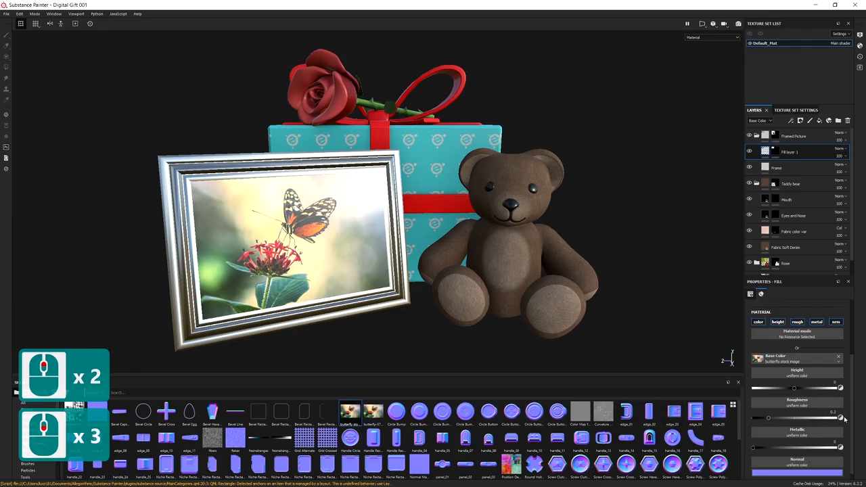
# Step: Check the picture's reflections under rotated lighting and rename its fill layer to "Picture"
pyautogui.keyDown('alt'); pyautogui.moveTo(372, 258); pyautogui.dragTo(346, 240); pyautogui.keyUp('alt')
pyautogui.keyDown('shift'); pyautogui.moveTo(347, 240); pyautogui.dragTo(353, 240, button='right'); pyautogui.keyUp('shift')
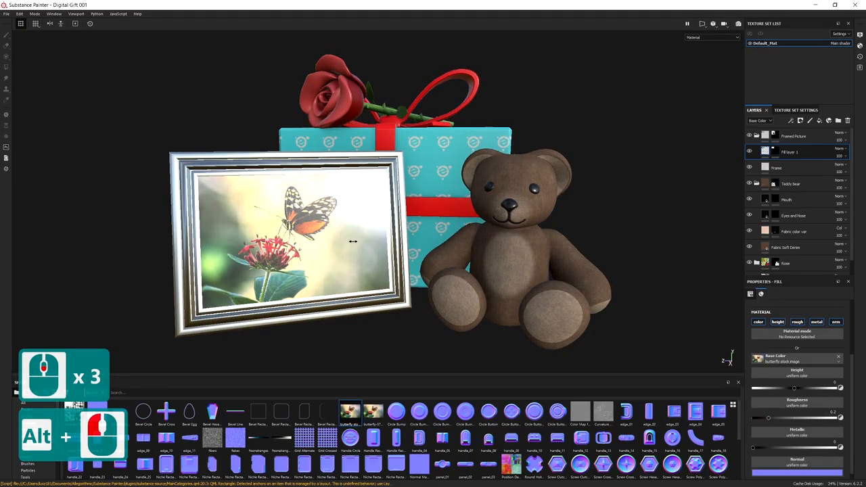
pyautogui.keyDown('alt'); pyautogui.moveTo(352, 240); pyautogui.dragTo(376, 250); pyautogui.keyUp('alt')
pyautogui.moveTo(400, 258)
pyautogui.keyDown('shift'); pyautogui.mouseDown(button='right')
pyautogui.moveTo(395, 251)
pyautogui.moveTo(396, 260)
pyautogui.mouseUp(button='right'); pyautogui.keyUp('shift')
pyautogui.keyDown('alt'); pyautogui.moveTo(397, 266); pyautogui.dragTo(399, 264); pyautogui.keyUp('alt')
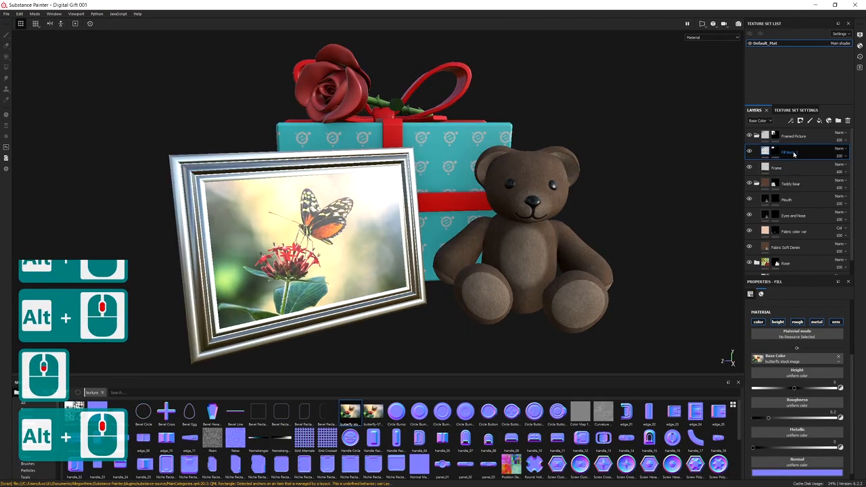
pyautogui.doubleClick(791, 152)
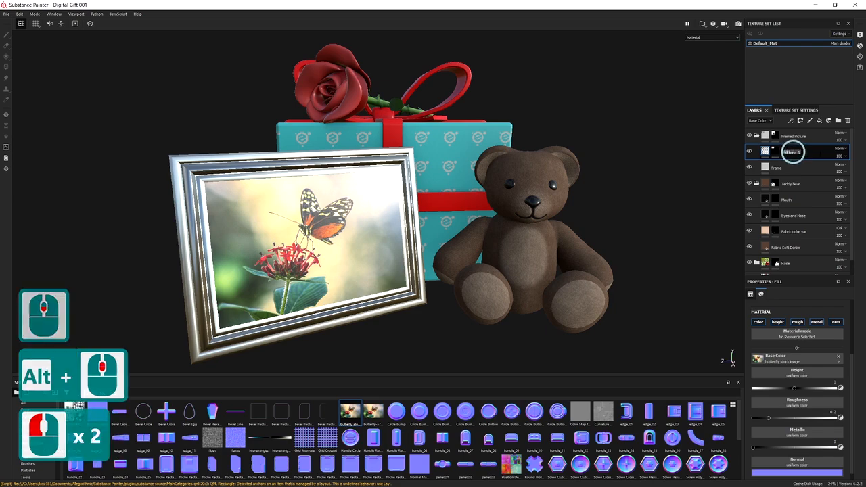
pyautogui.write('Pic')
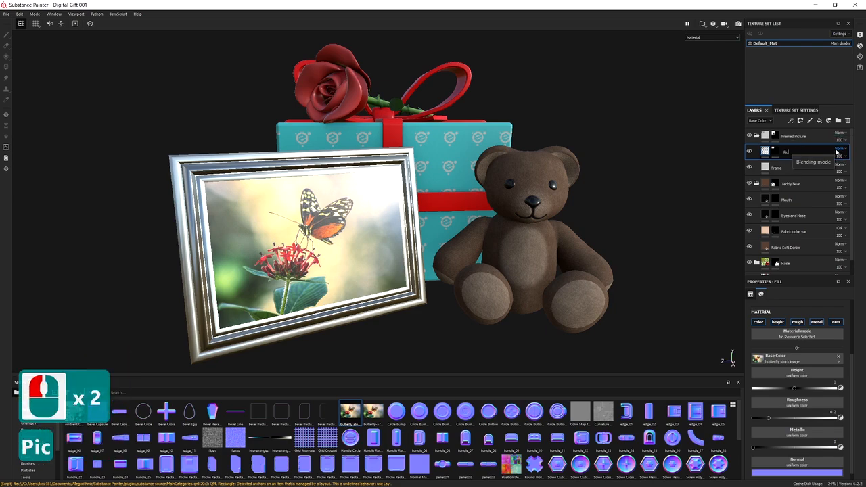
pyautogui.write('ture')
pyautogui.press('Return')
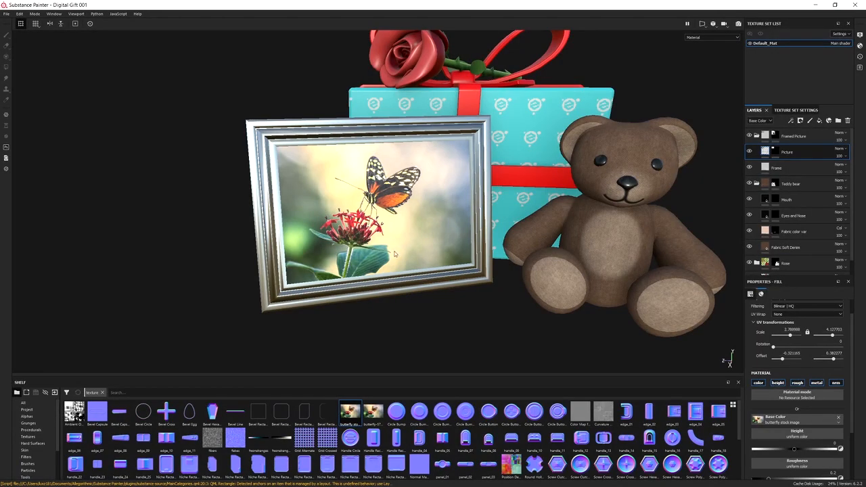
# Step: Add a new fill layer above the Picture layer and give it a black mask
pyautogui.keyDown('alt'); pyautogui.moveTo(397, 267); pyautogui.dragTo(300, 269); pyautogui.keyUp('alt')
pyautogui.keyDown('alt'); pyautogui.moveTo(419, 236); pyautogui.dragTo(438, 257, button='middle'); pyautogui.keyUp('alt')
pyautogui.keyDown('alt'); pyautogui.moveTo(439, 258); pyautogui.dragTo(459, 261); pyautogui.keyUp('alt')
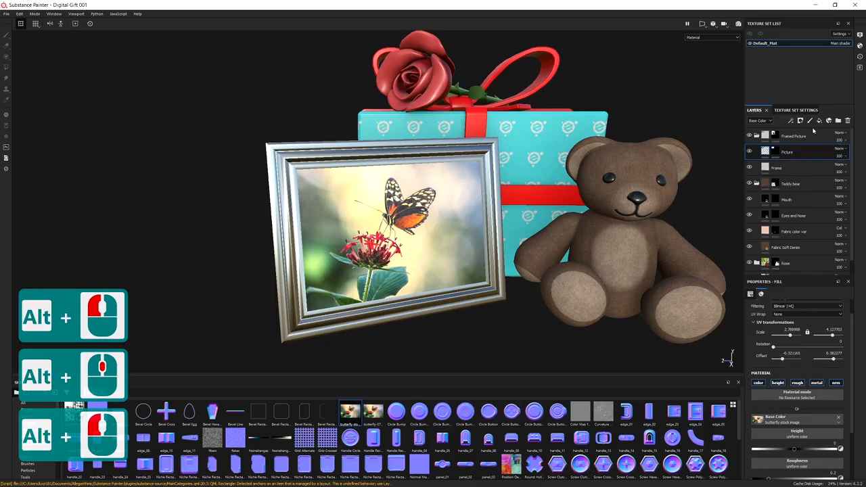
pyautogui.click(704, 217)
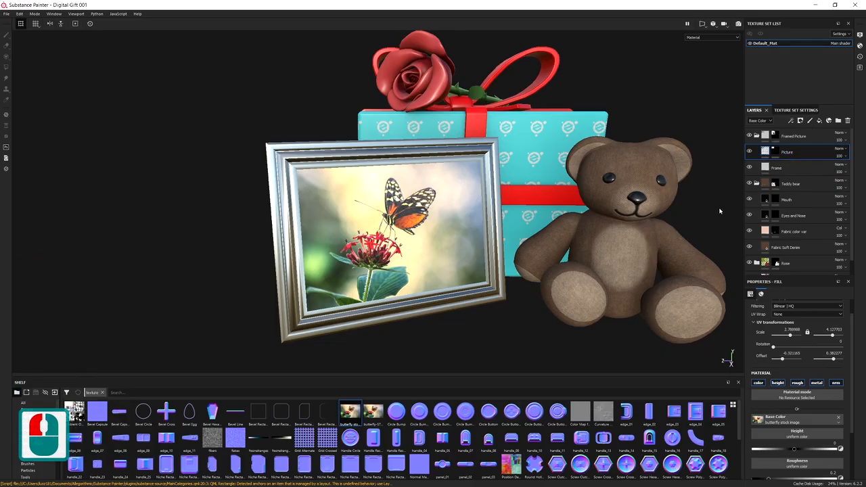
pyautogui.click(819, 120)
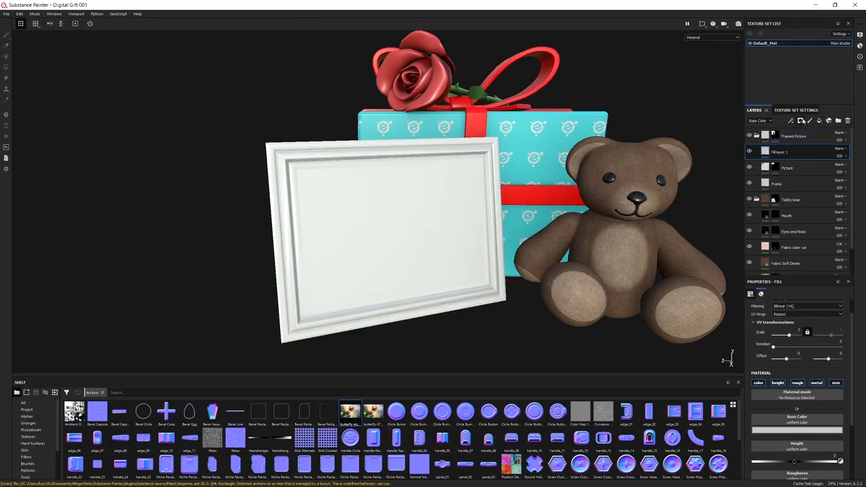
pyautogui.click(801, 119)
pyautogui.click(812, 137)
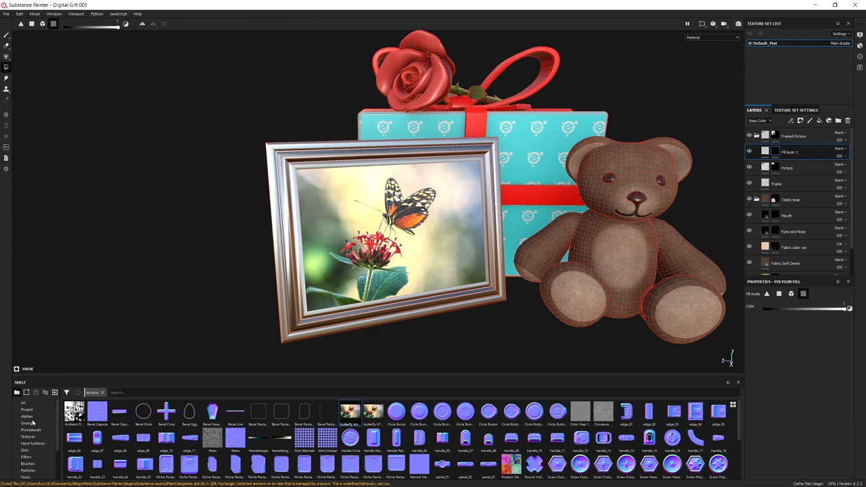
# Step: Search all shelf resources for "font"
pyautogui.scroll(-1, 38, 427)
pyautogui.scroll(1, 41, 426)
pyautogui.scroll(2, 35, 431)
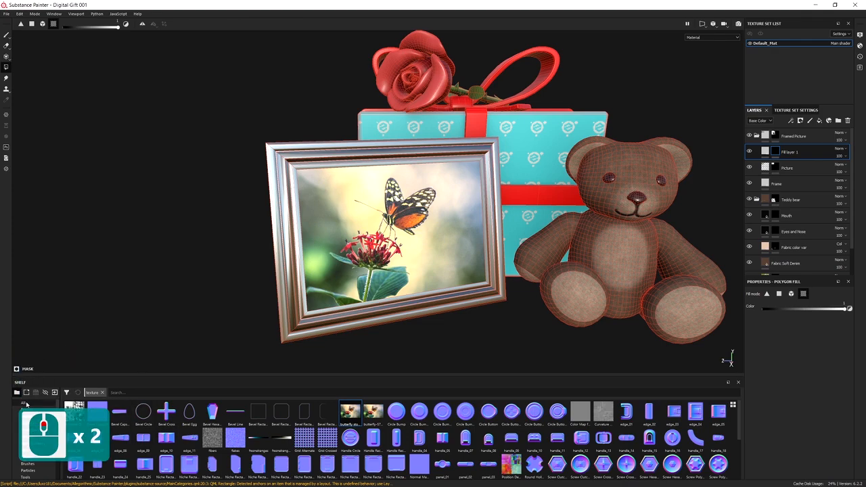
pyautogui.click(26, 404)
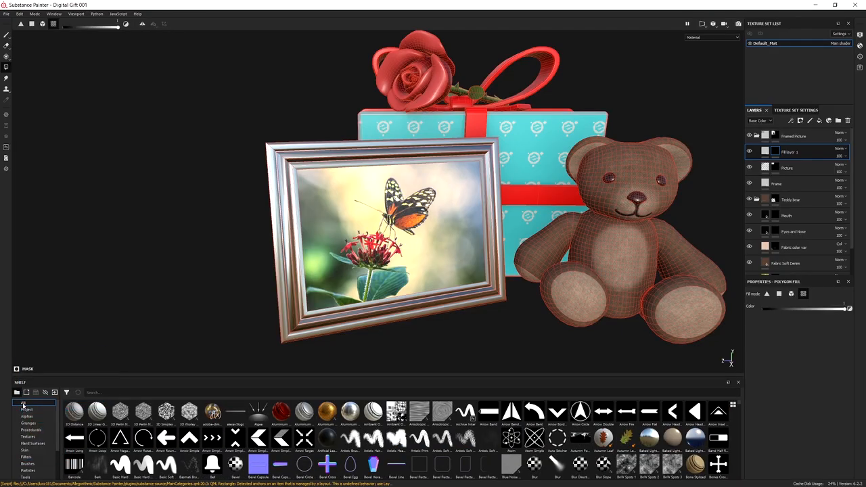
pyautogui.scroll(-1, 212, 425)
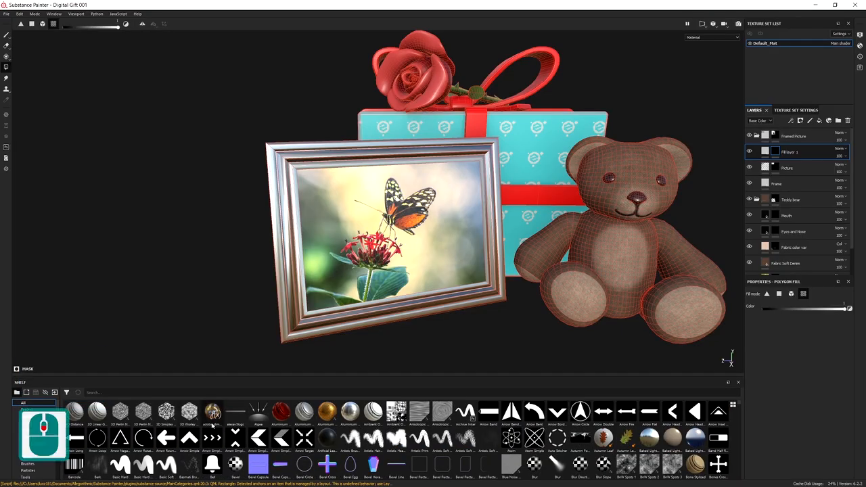
pyautogui.scroll(-3, 212, 426)
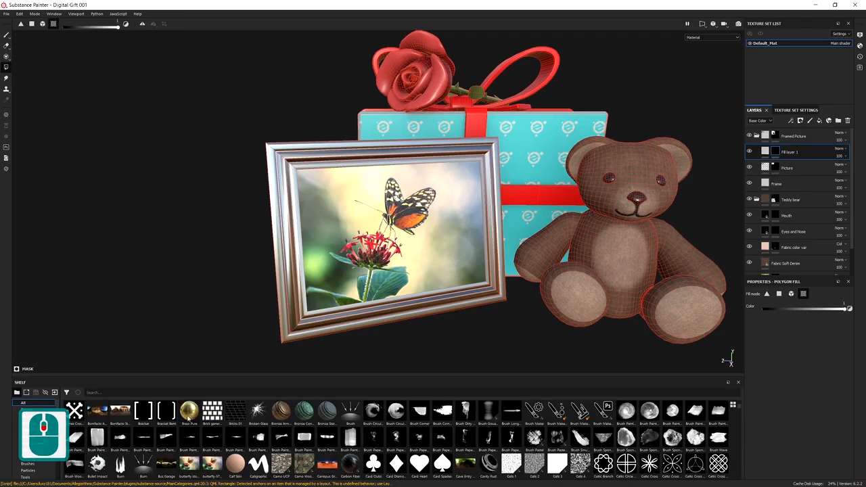
pyautogui.click(103, 393)
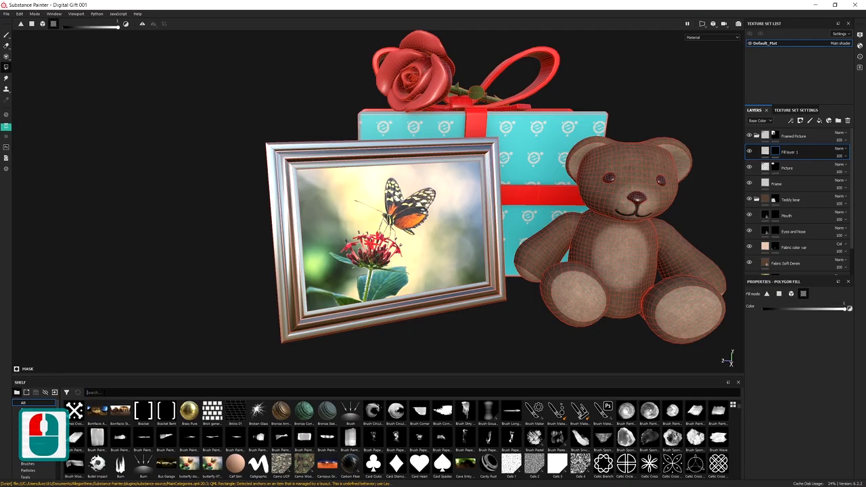
pyautogui.write('font')
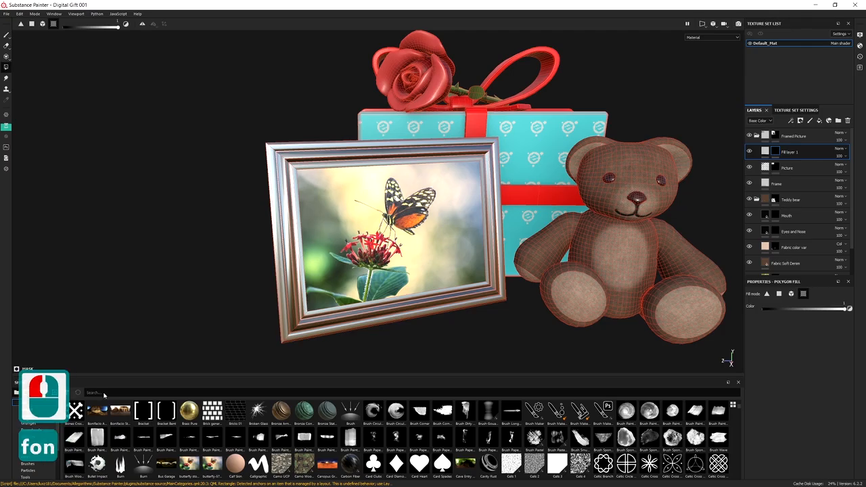
# Step: Add a fill effect to the new layer's mask and assign Font Dancing Script as its grayscale source
pyautogui.moveTo(163, 417)
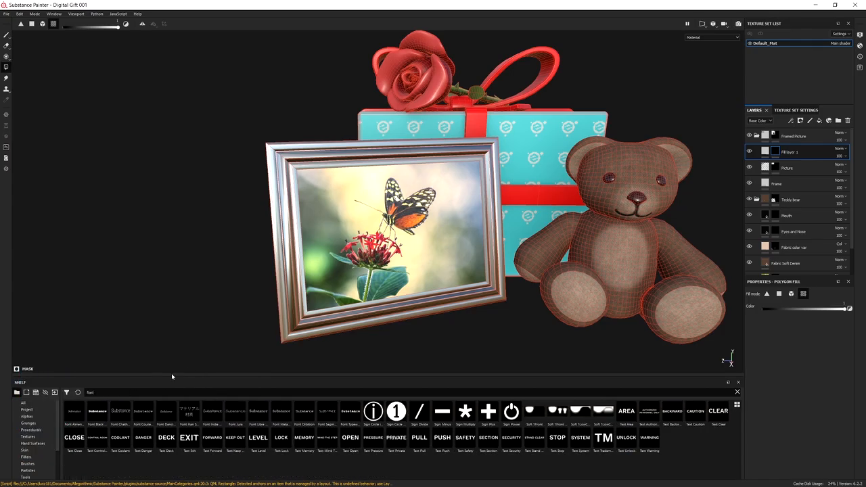
pyautogui.moveTo(101, 408)
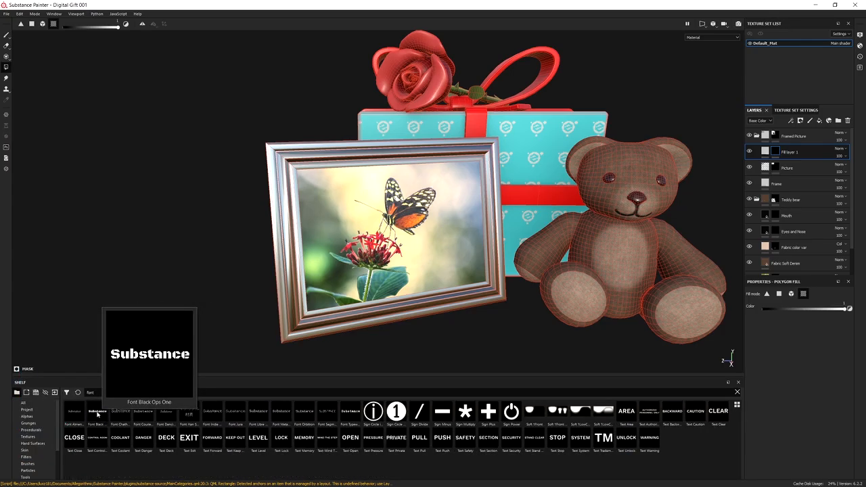
pyautogui.moveTo(95, 438)
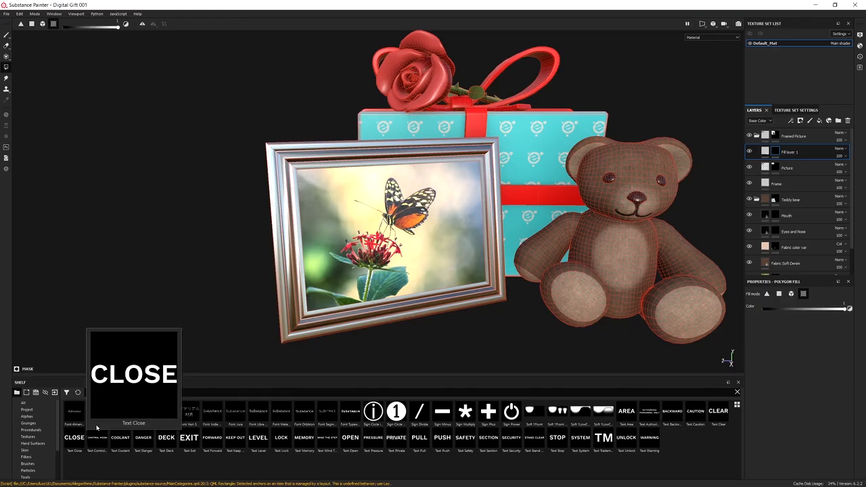
pyautogui.moveTo(192, 418)
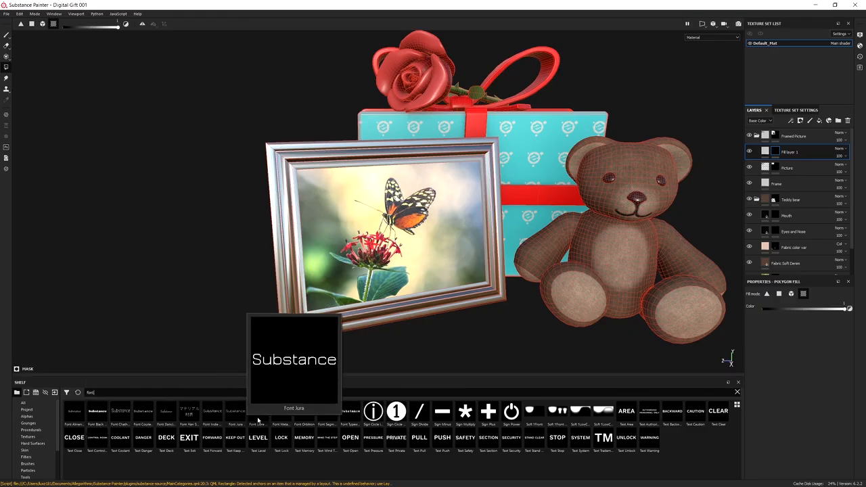
pyautogui.moveTo(295, 437)
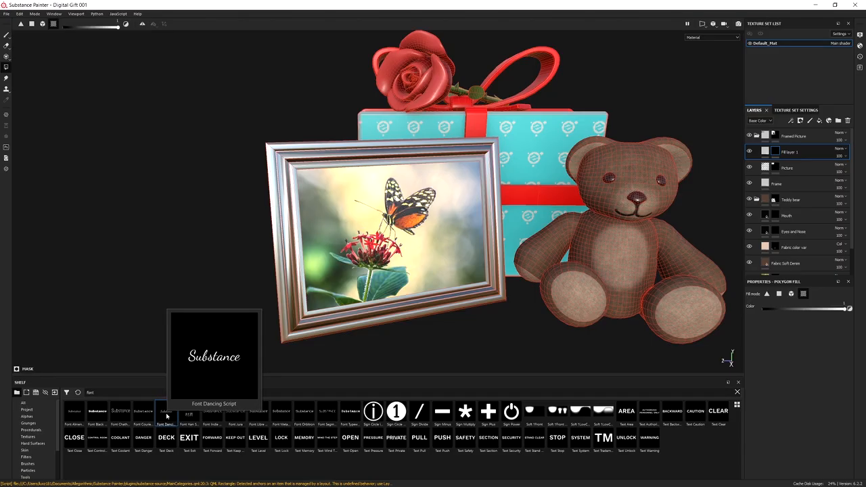
pyautogui.click(791, 121)
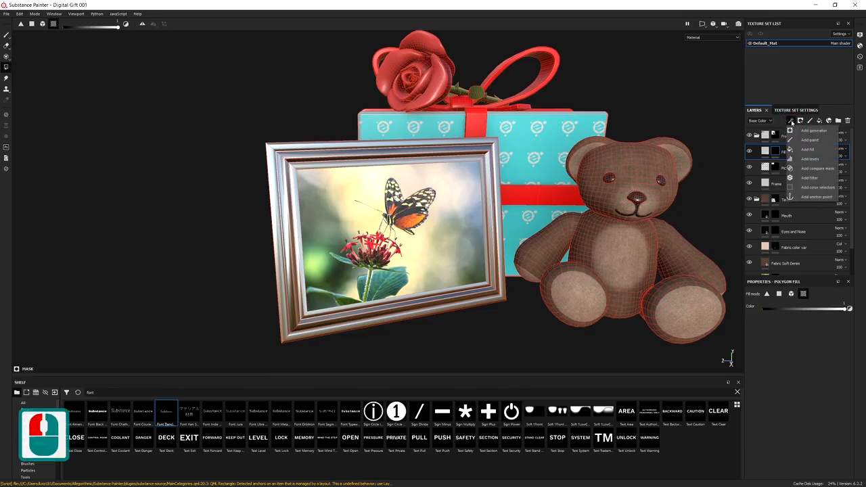
pyautogui.click(806, 150)
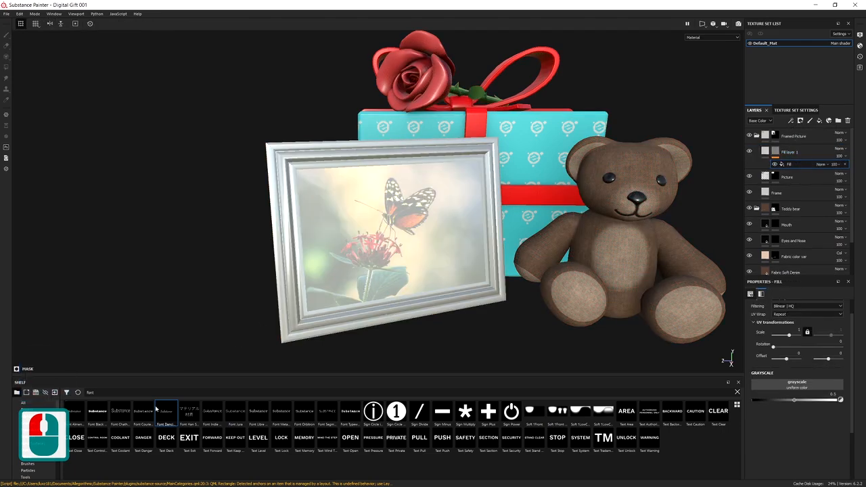
pyautogui.moveTo(166, 419); pyautogui.dragTo(806, 387)
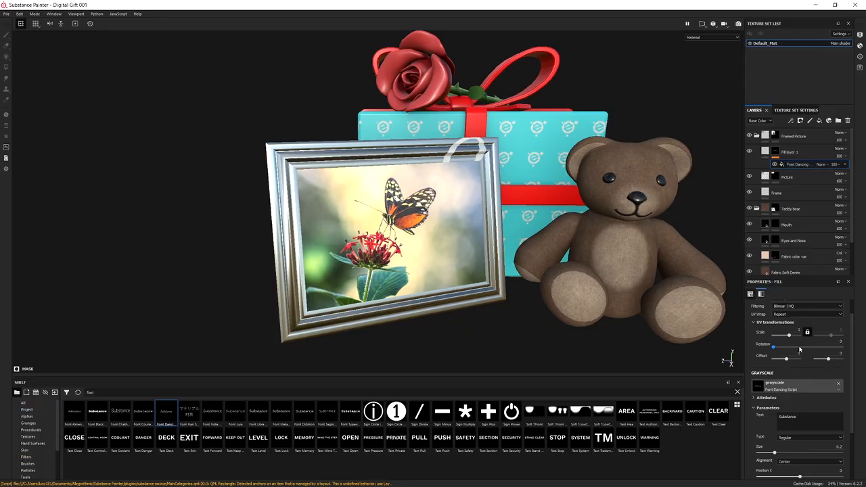
# Step: Show the 3D and 2D views together, then scale the text uniformly to about 2.54 and move it over the butterfly picture's UV island
pyautogui.scroll(2, 792, 298)
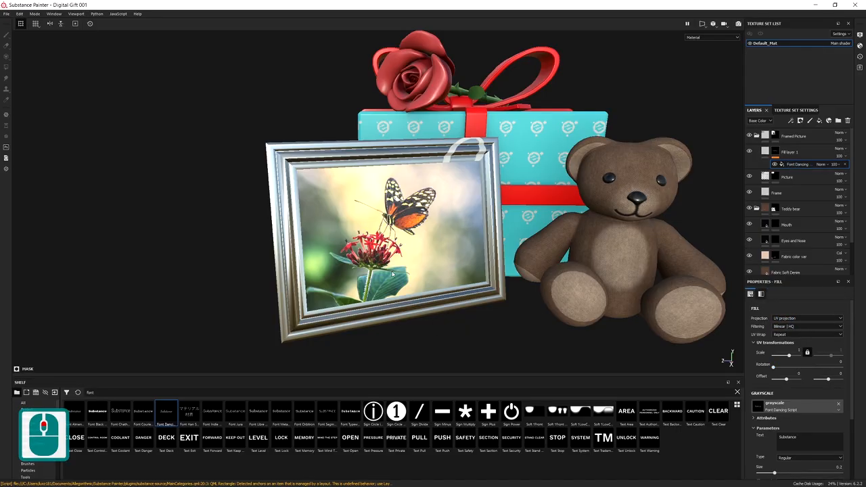
pyautogui.press('F1')
pyautogui.scroll(-6, 513, 265)
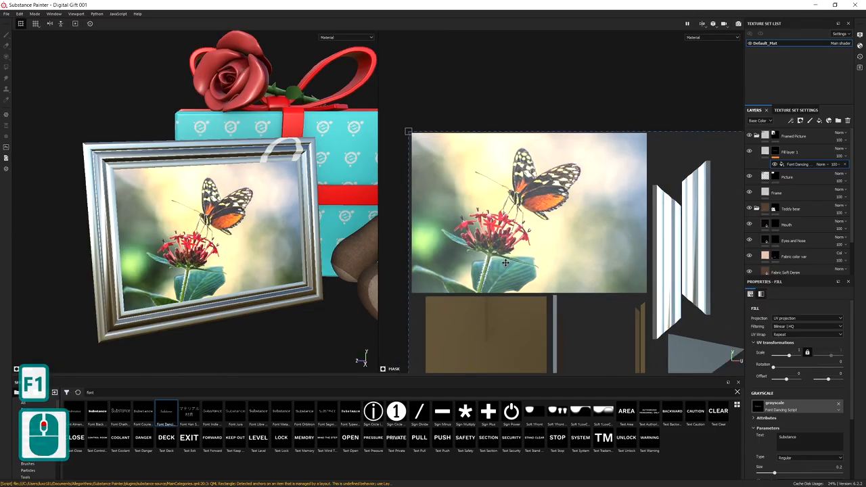
pyautogui.scroll(-5, 513, 265)
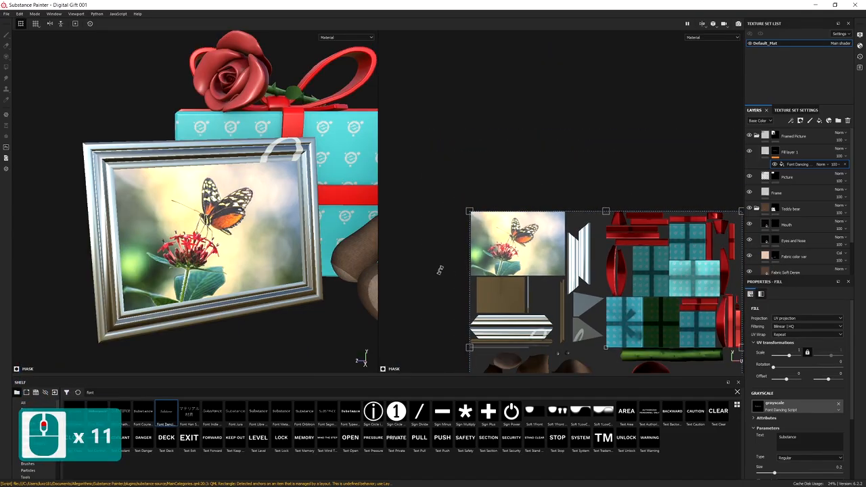
pyautogui.keyDown('alt'); pyautogui.moveTo(441, 270); pyautogui.dragTo(417, 190); pyautogui.keyUp('alt')
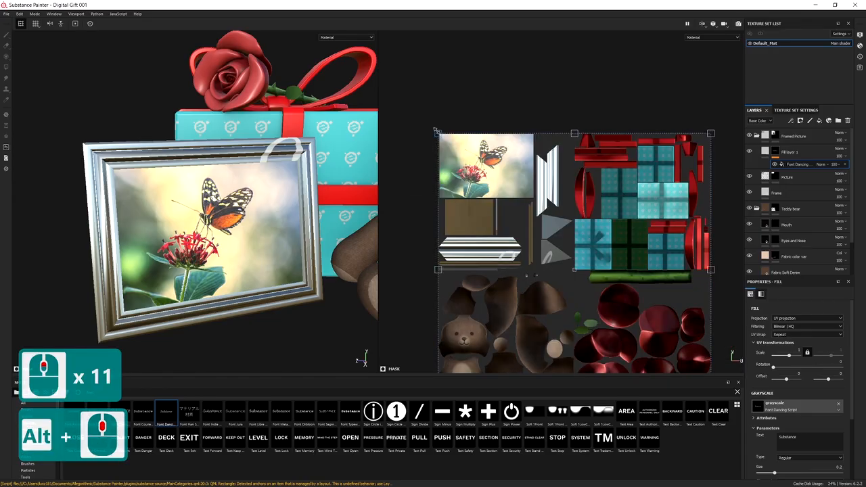
pyautogui.keyDown('alt'); pyautogui.moveTo(409, 213); pyautogui.dragTo(403, 178); pyautogui.keyUp('alt')
pyautogui.keyDown('alt'); pyautogui.click(435, 102); pyautogui.keyUp('alt')
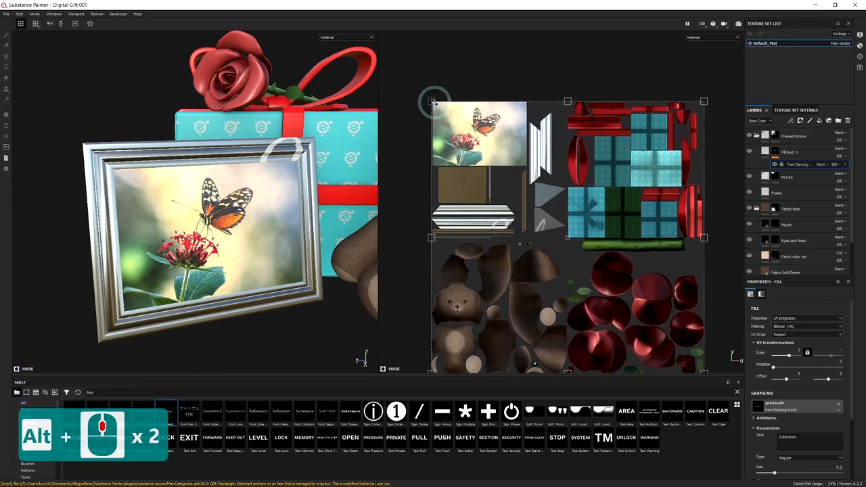
pyautogui.keyDown('shift'); pyautogui.moveTo(435, 101); pyautogui.dragTo(596, 270); pyautogui.keyUp('shift')
pyautogui.moveTo(631, 299); pyautogui.dragTo(462, 132)
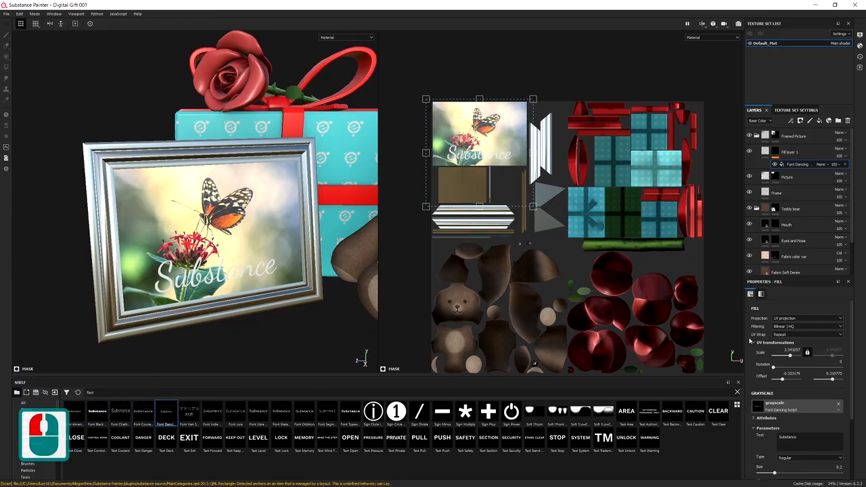
# Step: Set the text fill's UV Wrap to None and nudge the text slightly toward the picture's lower right
pyautogui.click(784, 336)
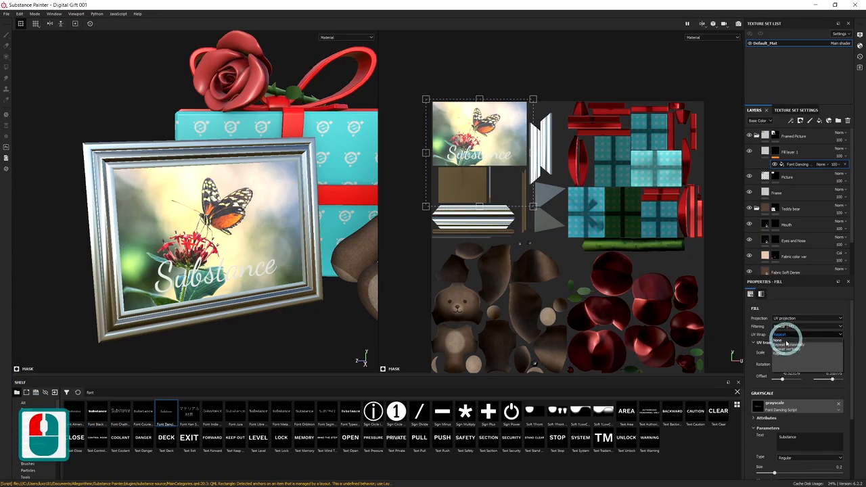
pyautogui.click(782, 341)
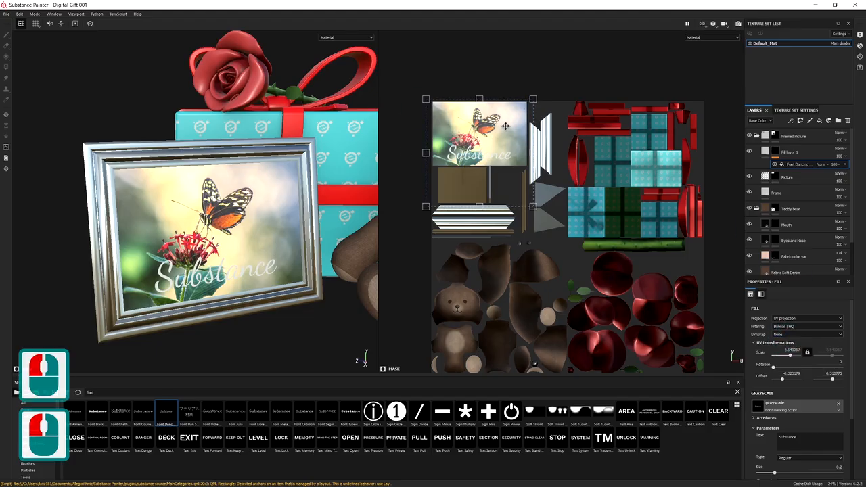
pyautogui.moveTo(505, 126); pyautogui.dragTo(508, 128)
pyautogui.scroll(-5, 498, 137)
pyautogui.scroll(5, 480, 147)
pyautogui.scroll(5, 480, 147)
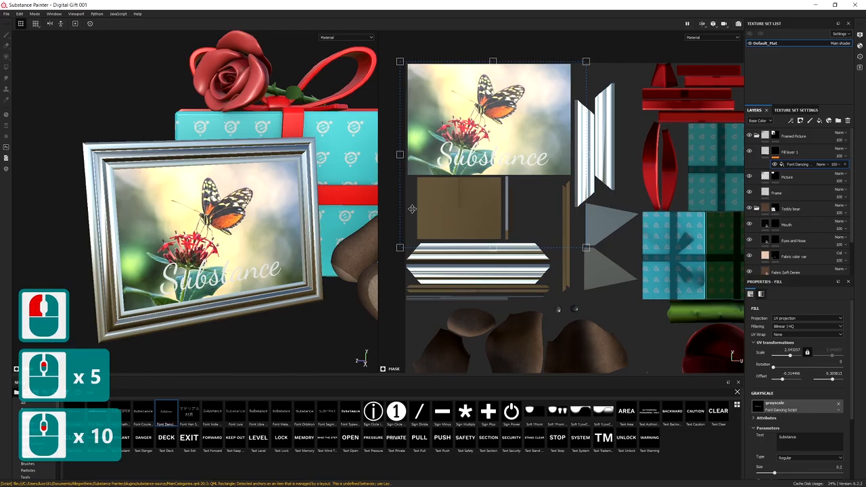
# Step: Shrink the text to a UV scale of about 4.53 and position it near the bottom centre of the butterfly picture
pyautogui.keyDown('alt'); pyautogui.moveTo(183, 277); pyautogui.dragTo(217, 258); pyautogui.keyUp('alt')
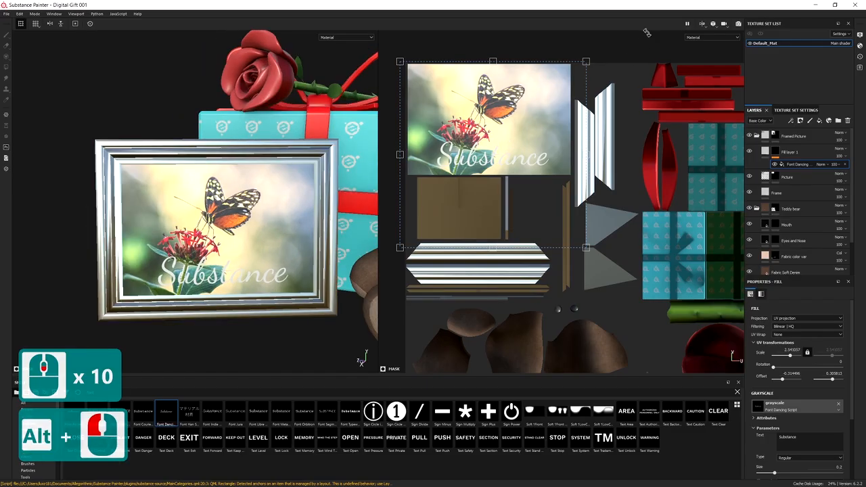
pyautogui.moveTo(586, 61); pyautogui.dragTo(545, 98)
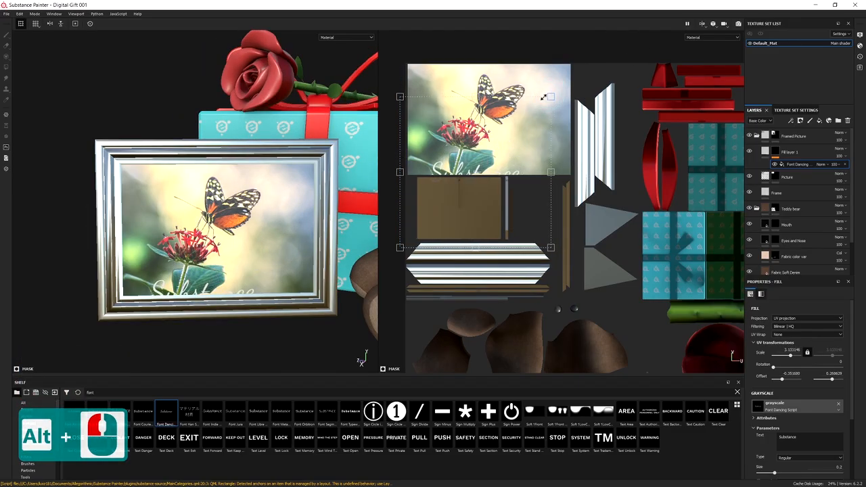
pyautogui.keyDown('shift'); pyautogui.moveTo(512, 152); pyautogui.dragTo(525, 141); pyautogui.keyUp('shift')
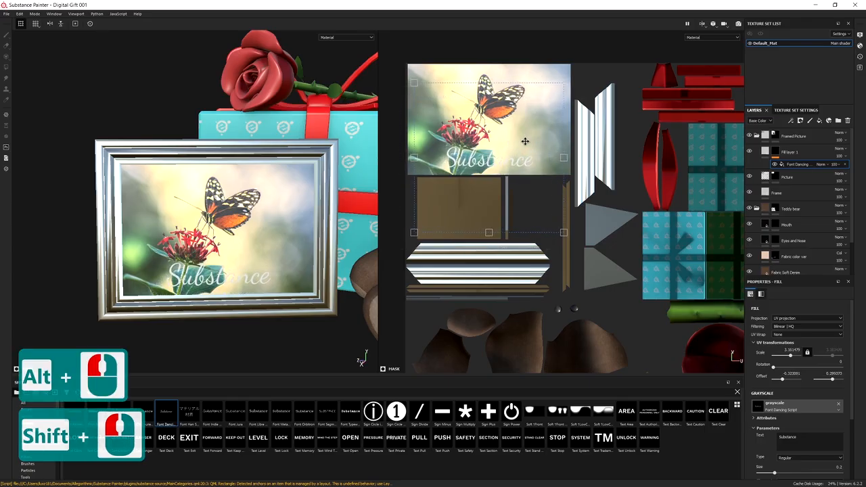
pyautogui.moveTo(565, 83); pyautogui.dragTo(519, 157)
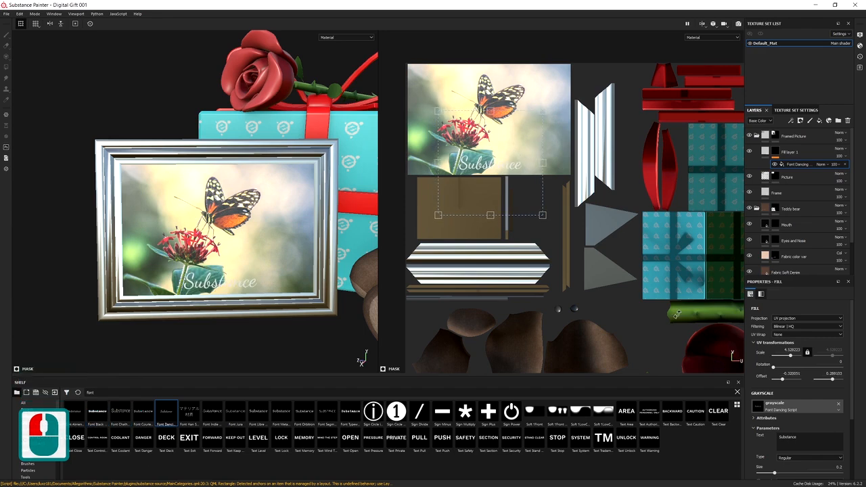
# Step: Change the font fill's text to "Congratulations" and nudge it slightly upward on the picture
pyautogui.click(814, 441)
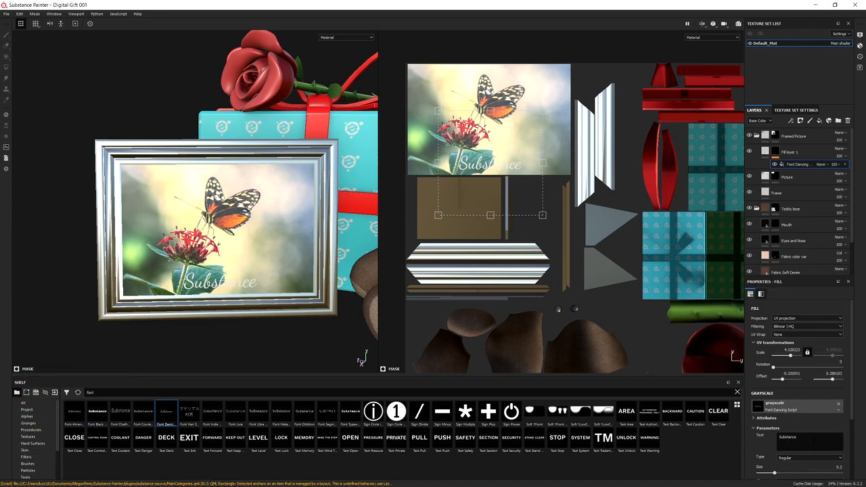
pyautogui.scroll(-1, 817, 439)
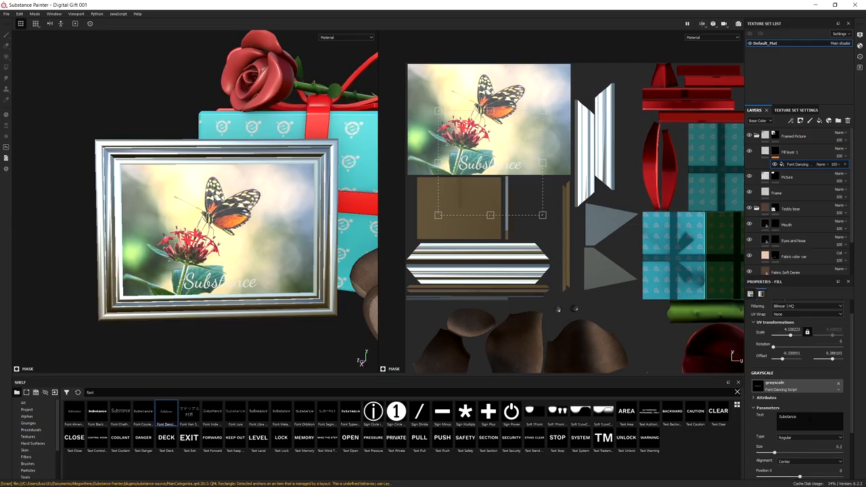
pyautogui.moveTo(804, 417); pyautogui.dragTo(787, 416)
pyautogui.write('Cib')
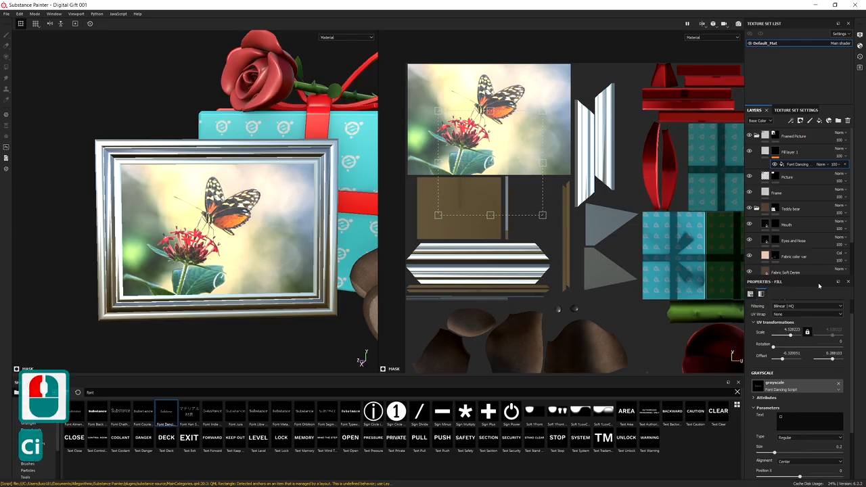
pyautogui.press('BackSpace')
pyautogui.press('BackSpace')
pyautogui.write('o')
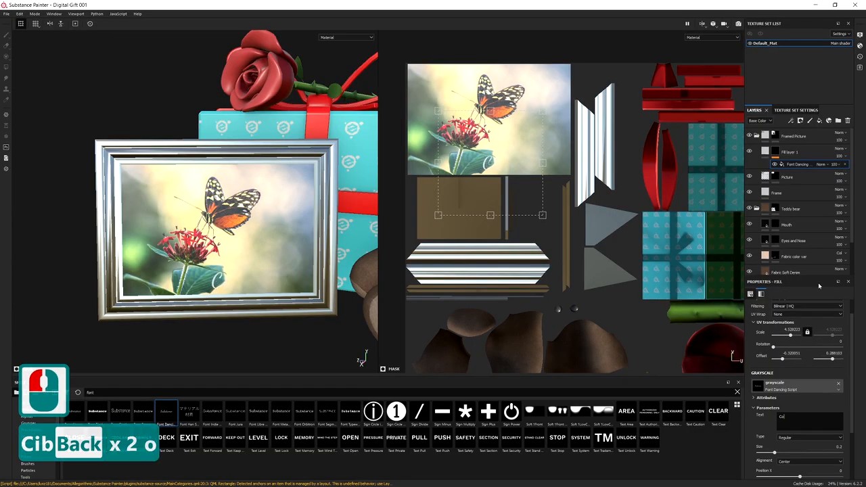
pyautogui.write('ngratuy')
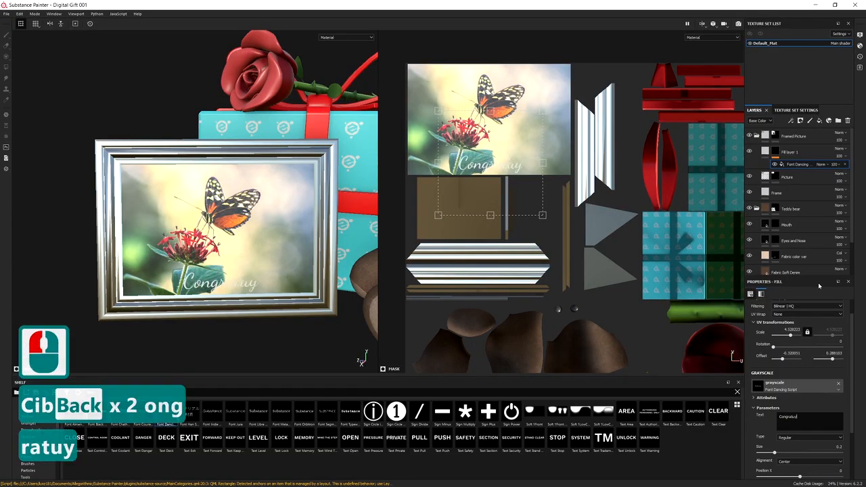
pyautogui.press('BackSpace')
pyautogui.press('BackSpace')
pyautogui.write('ulations')
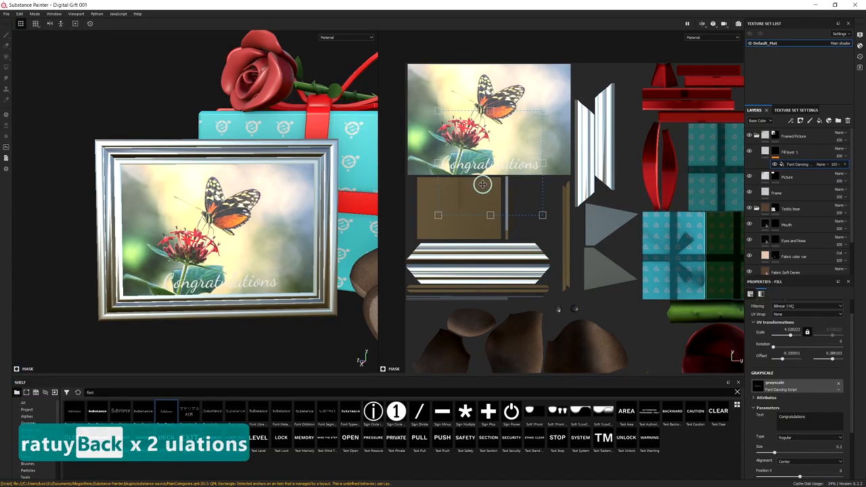
pyautogui.keyDown('shift'); pyautogui.moveTo(482, 182); pyautogui.dragTo(482, 181); pyautogui.keyUp('shift')
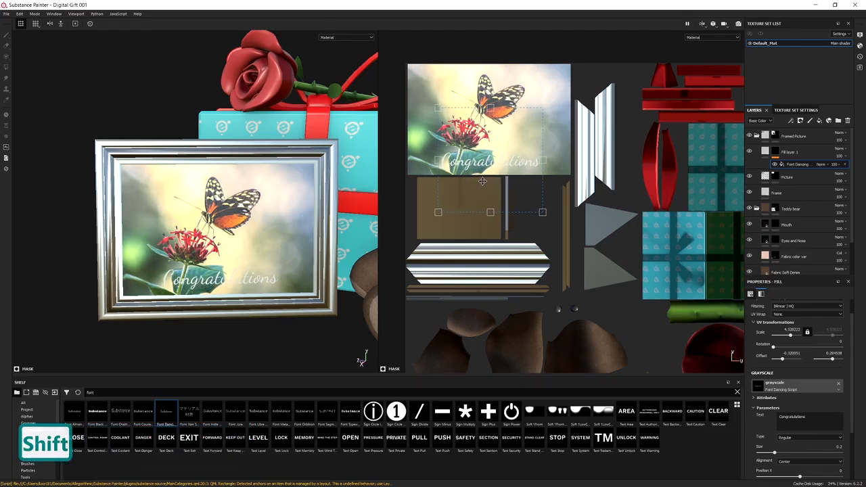
pyautogui.keyDown('shift'); pyautogui.click(482, 181); pyautogui.keyUp('shift')
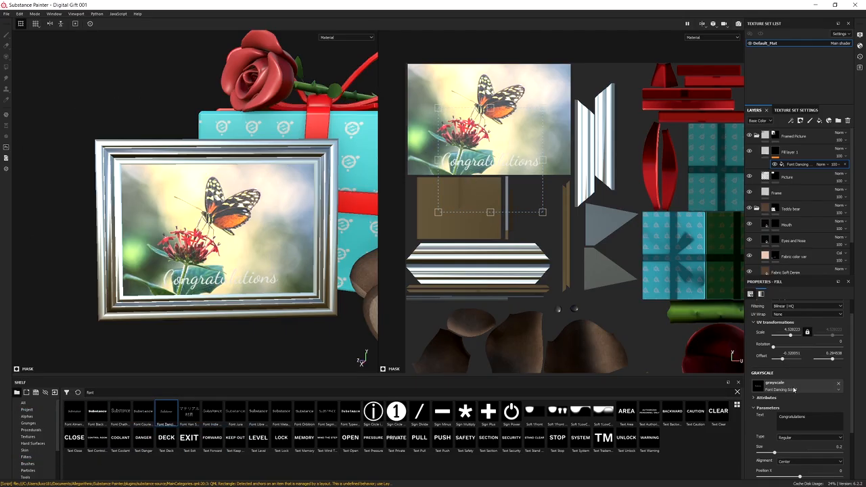
# Step: Set the caption's font type to Bold and its fill layer's base colour to a soft red, about RGB 0.521, 0.141, 0.141
pyautogui.click(788, 439)
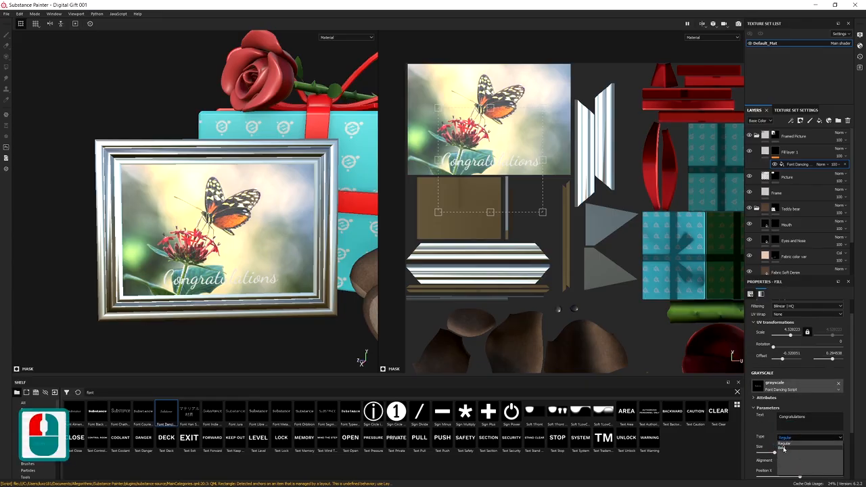
pyautogui.click(783, 448)
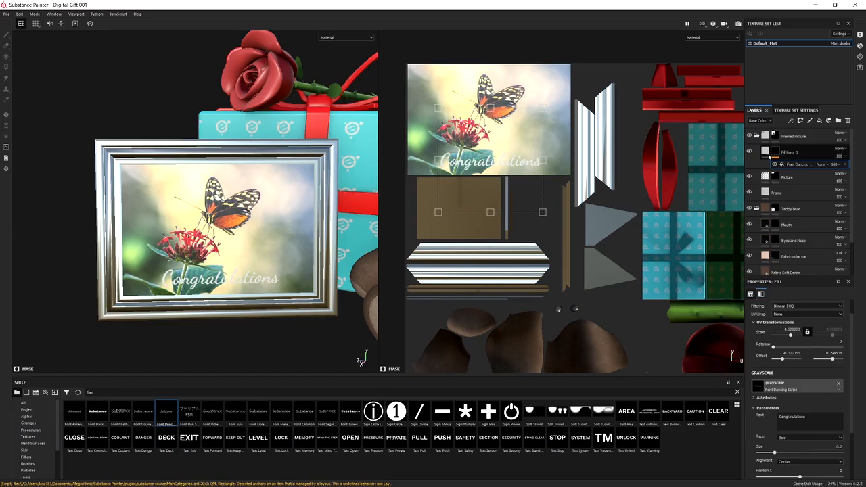
pyautogui.moveTo(767, 153)
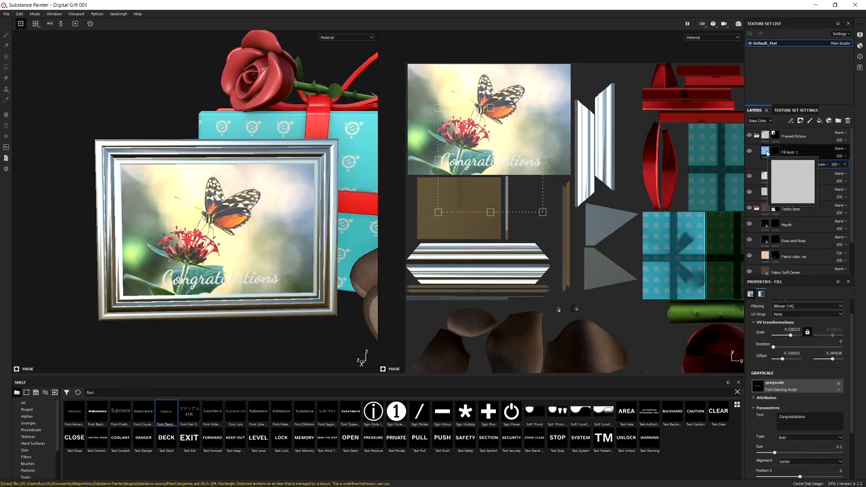
pyautogui.click(766, 152)
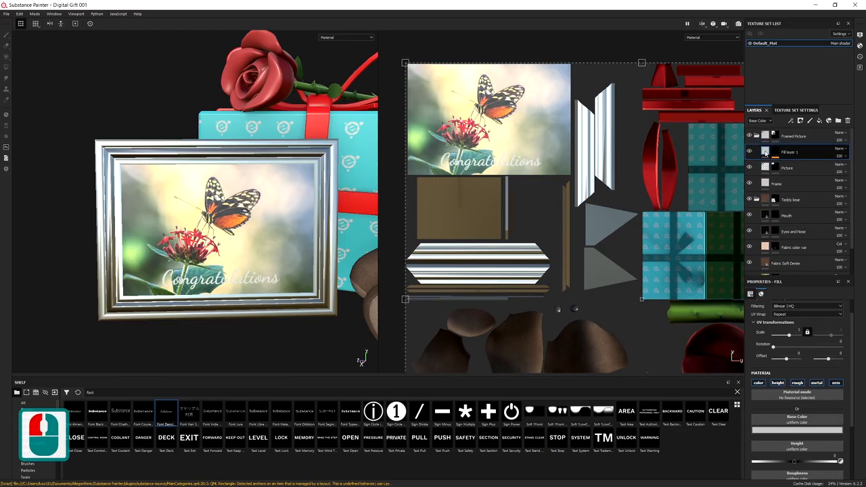
pyautogui.click(793, 432)
pyautogui.click(796, 373)
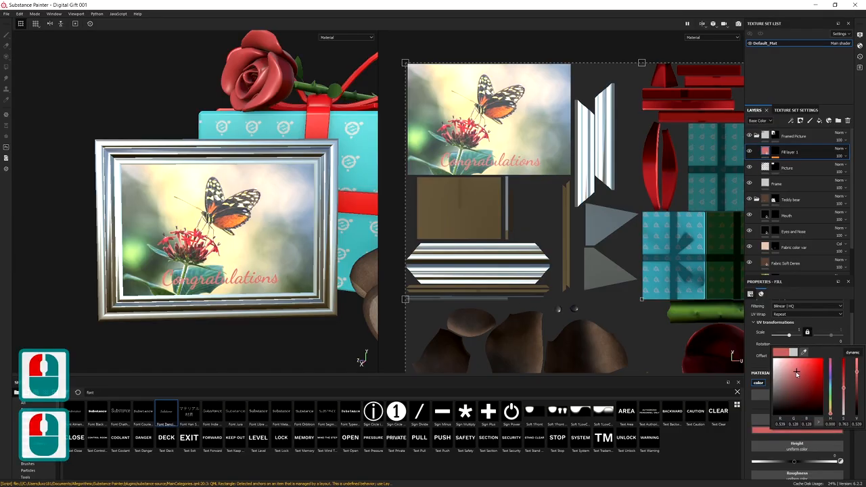
pyautogui.moveTo(796, 373); pyautogui.dragTo(814, 379)
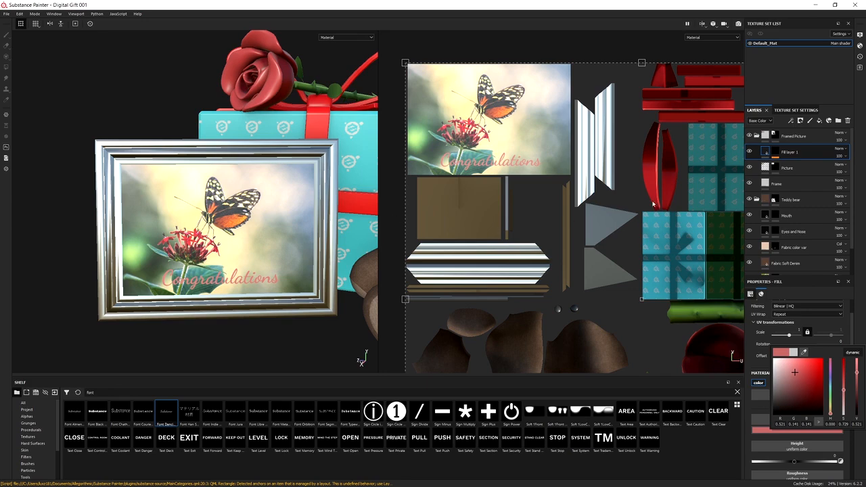
pyautogui.click(235, 264)
pyautogui.keyDown('alt'); pyautogui.moveTo(235, 264); pyautogui.dragTo(259, 240); pyautogui.keyUp('alt')
# Step: Rename the caption's fill layer as Text
pyautogui.doubleClick(793, 152)
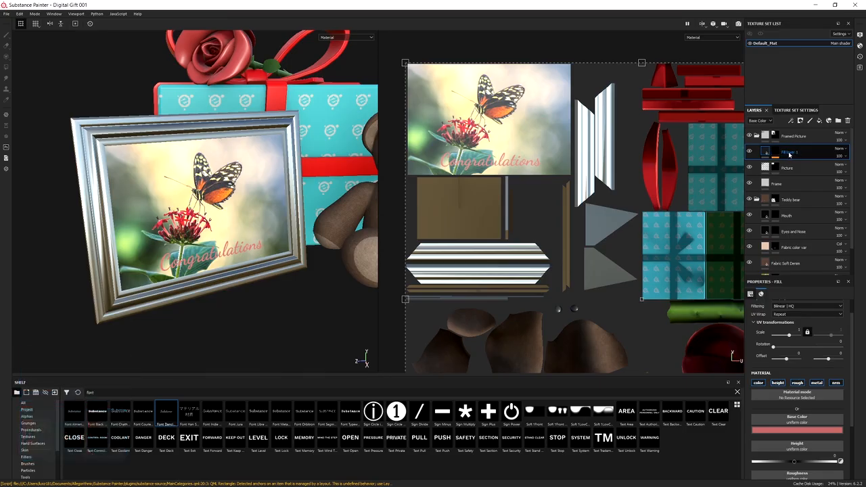
pyautogui.doubleClick(789, 155)
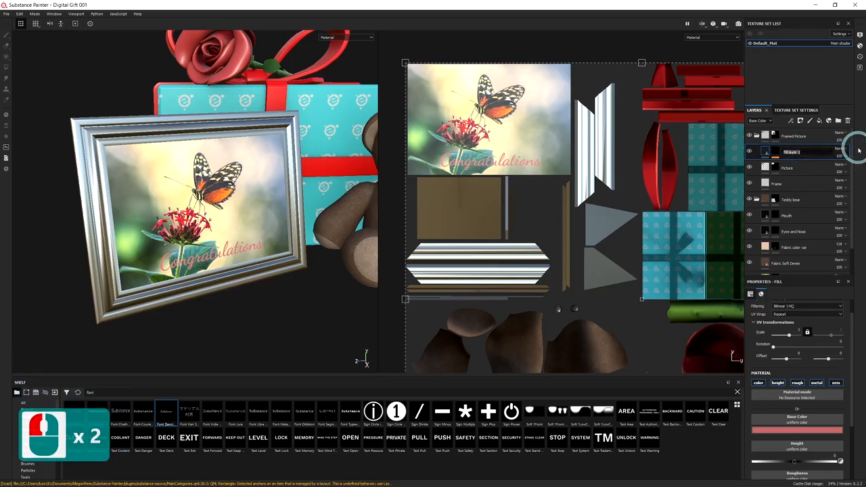
pyautogui.write('Text')
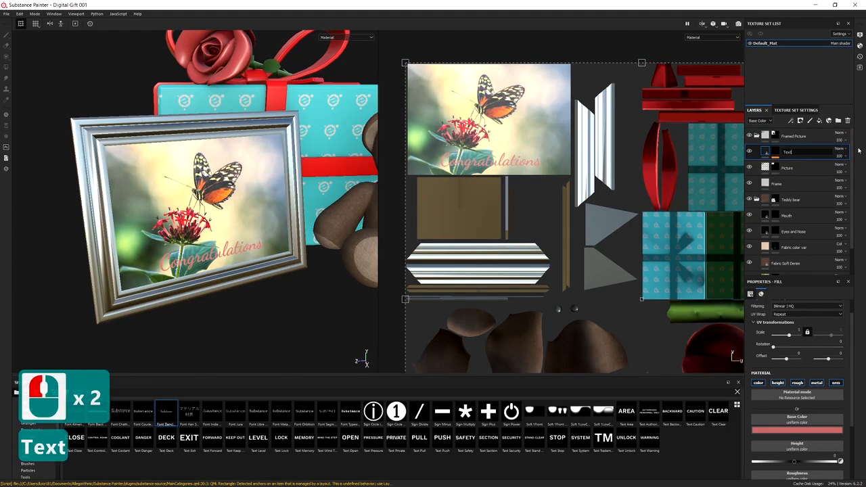
pyautogui.press('Return')
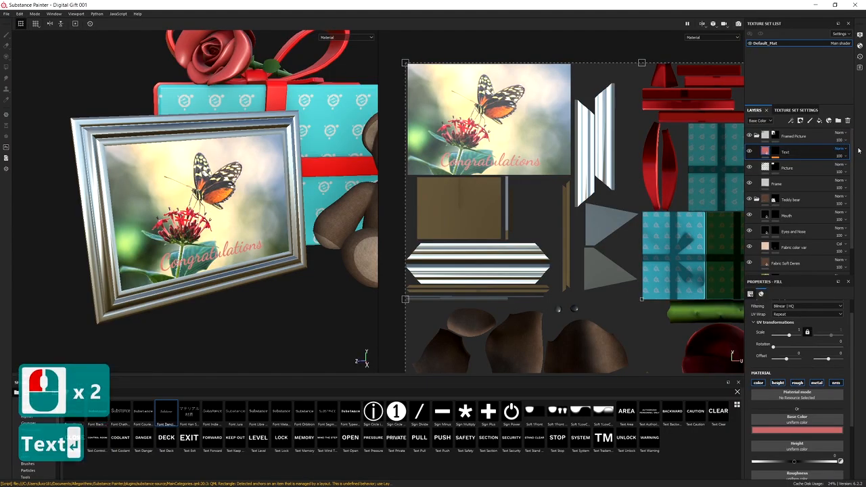
# Step: Duplicate the Text layer and move the copy directly below the original in the layer stack
pyautogui.keyDown('alt'); pyautogui.moveTo(231, 225); pyautogui.dragTo(253, 236, button='middle'); pyautogui.keyUp('alt')
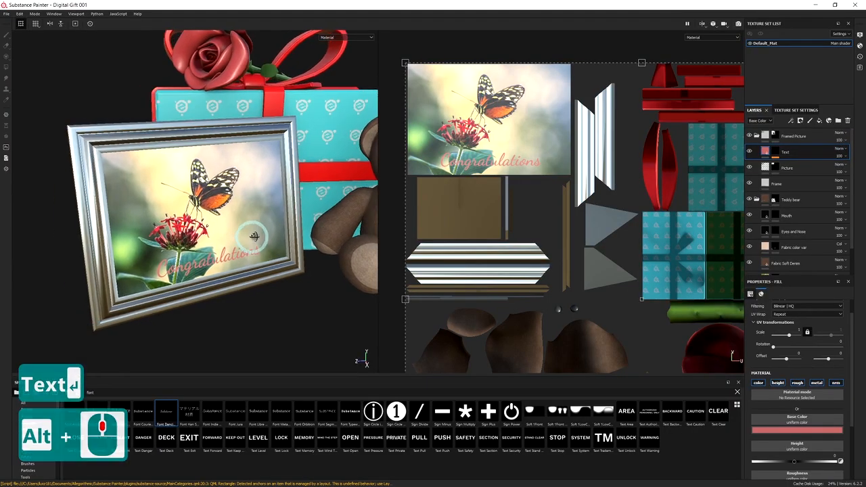
pyautogui.keyDown('alt'); pyautogui.moveTo(253, 236); pyautogui.dragTo(248, 244); pyautogui.keyUp('alt')
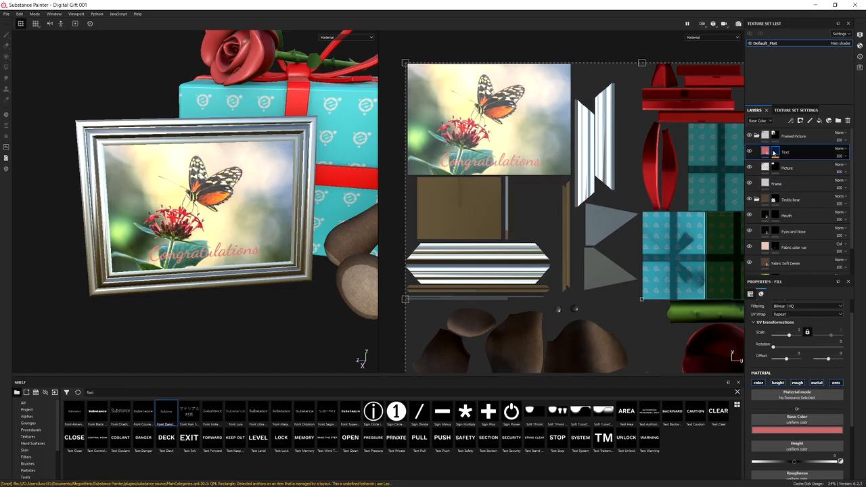
pyautogui.moveTo(775, 155)
pyautogui.click(810, 152)
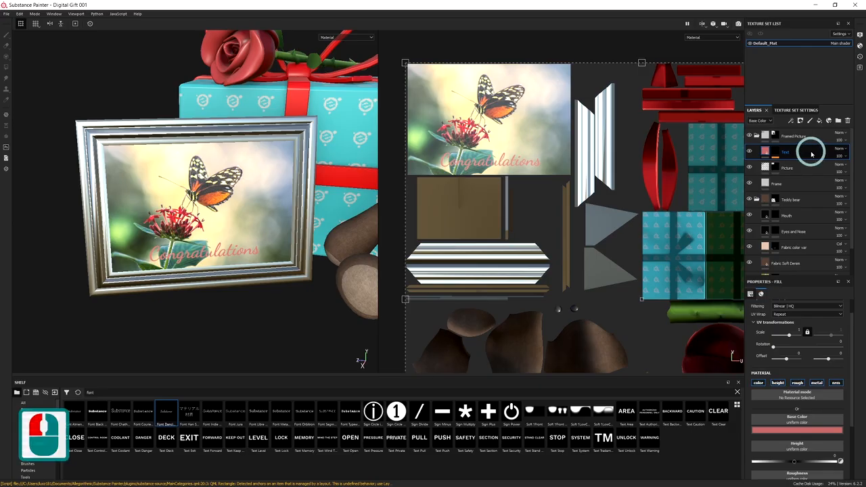
pyautogui.hotkey('ctrl', 'd')
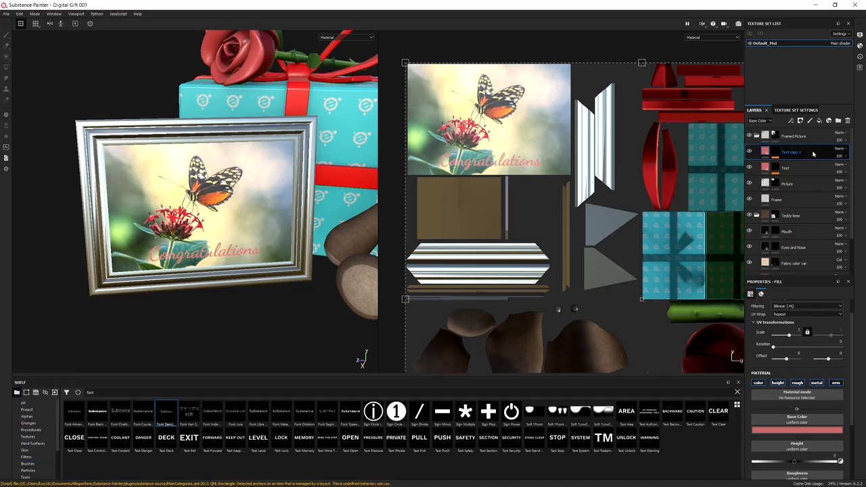
pyautogui.moveTo(813, 154); pyautogui.dragTo(810, 174)
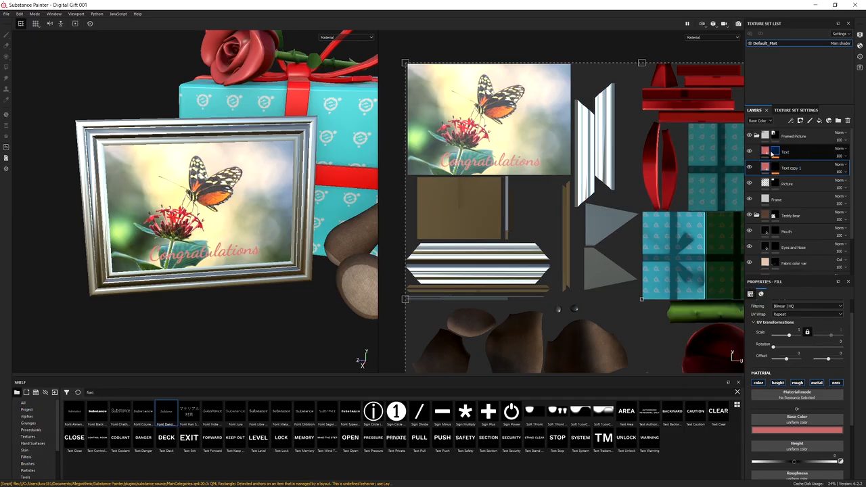
pyautogui.doubleClick(792, 168)
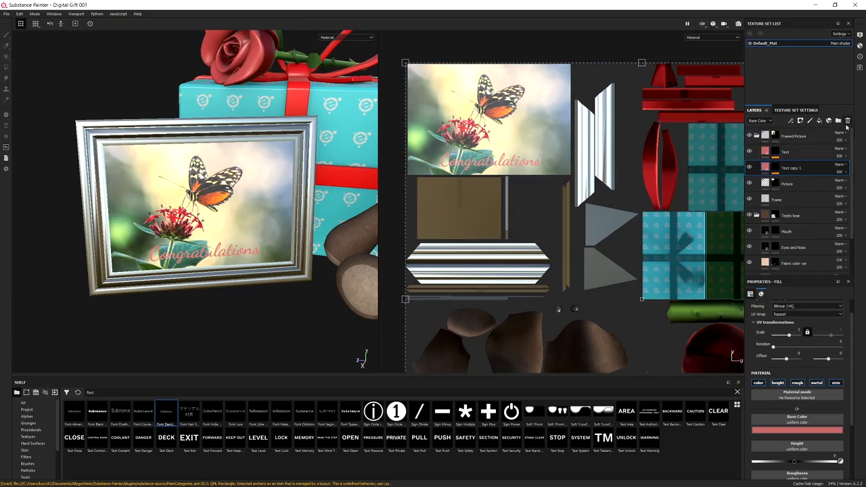
# Step: Set the base colour of the duplicated text layer to near white, about 0.807 in each RGB channel
pyautogui.click(792, 431)
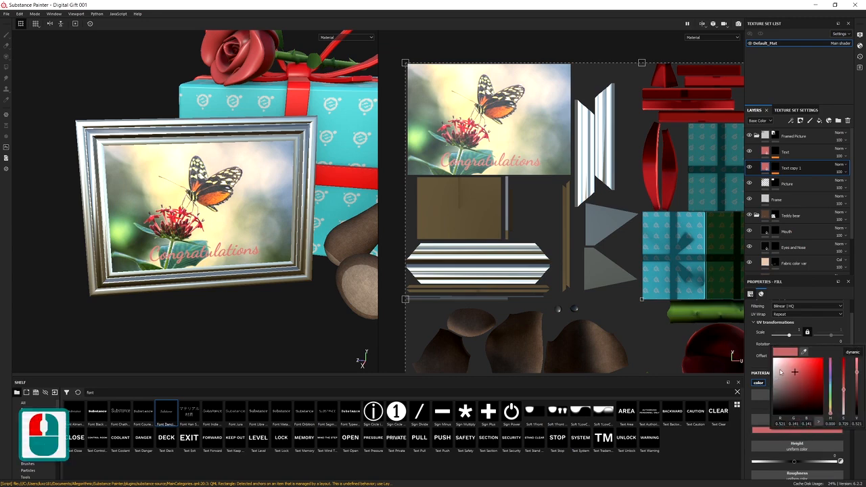
pyautogui.moveTo(783, 375); pyautogui.dragTo(775, 365)
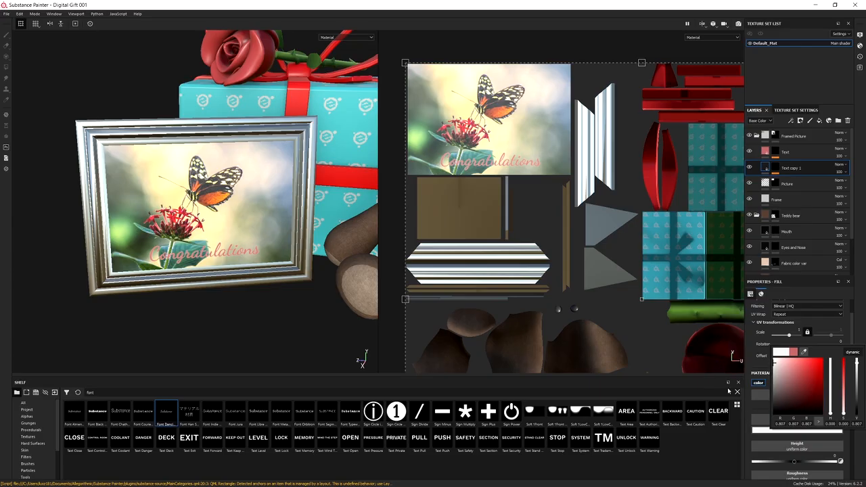
pyautogui.click(749, 418)
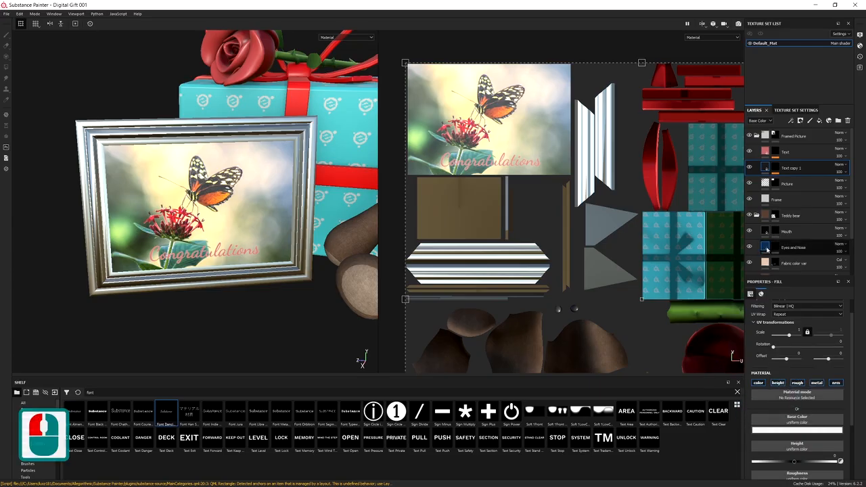
# Step: Add a Bevel filter to the duplicated text layer's mask and raise its distance to about 0.0394 to outline the caption
pyautogui.click(776, 169)
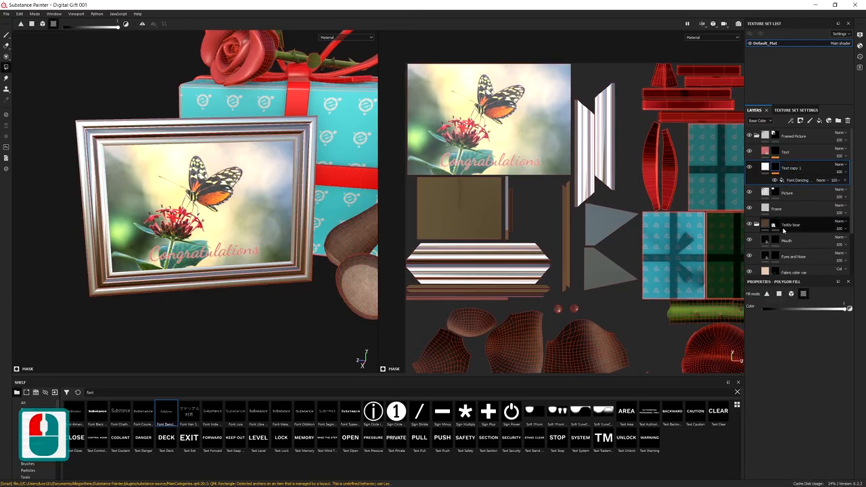
pyautogui.click(791, 122)
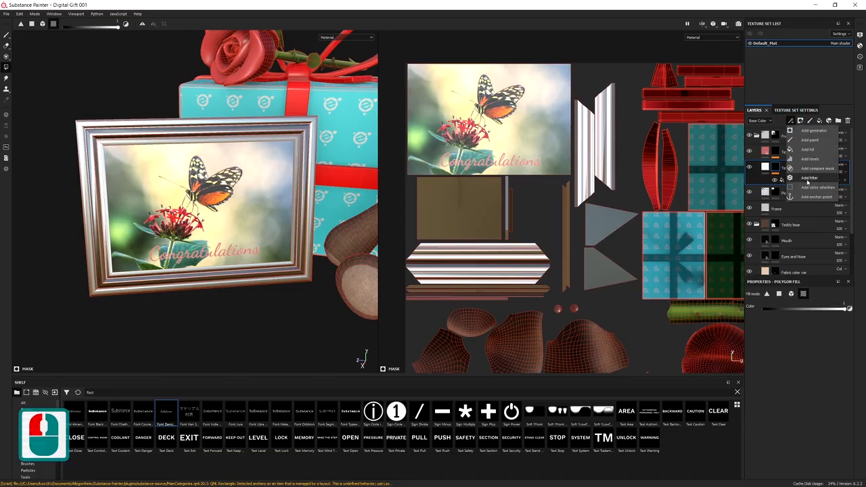
pyautogui.click(810, 178)
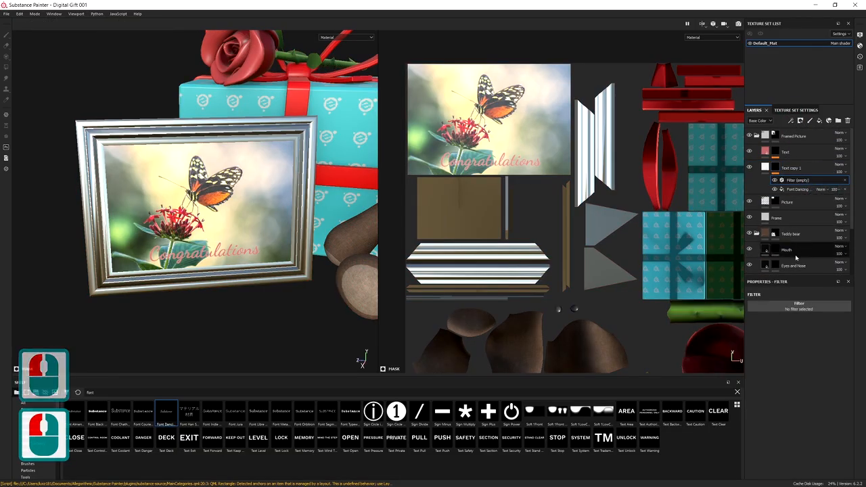
pyautogui.click(800, 307)
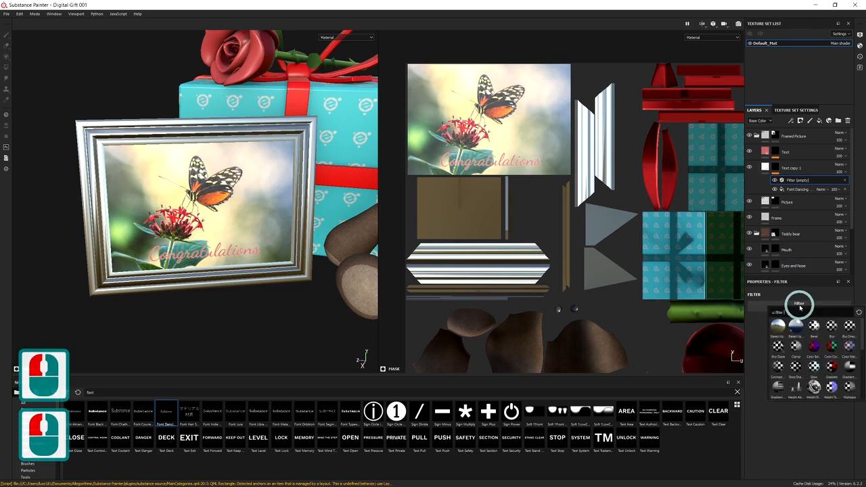
pyautogui.write('e')
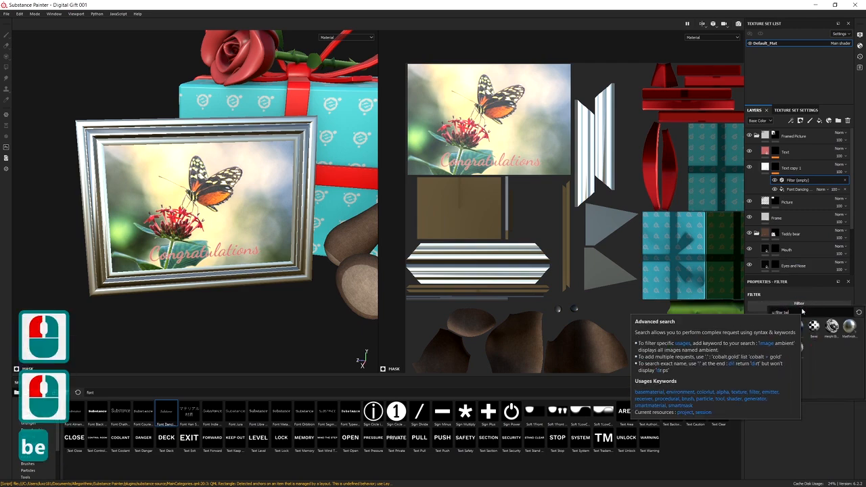
pyautogui.write('v')
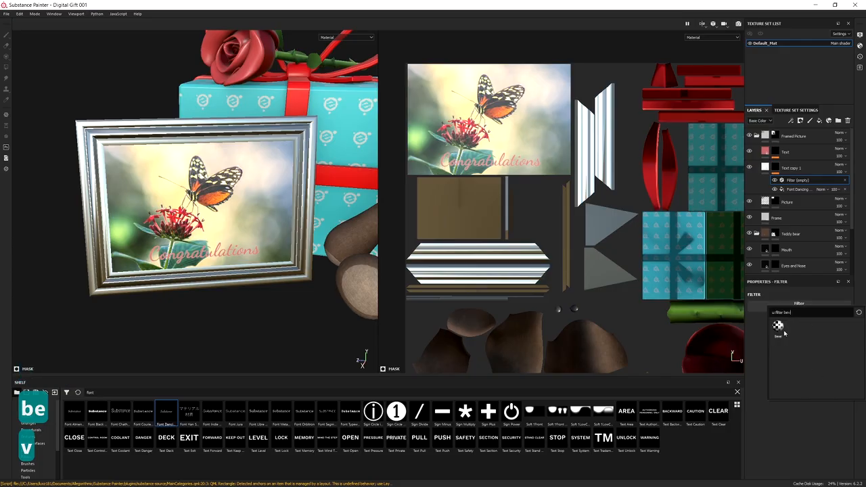
pyautogui.moveTo(780, 329)
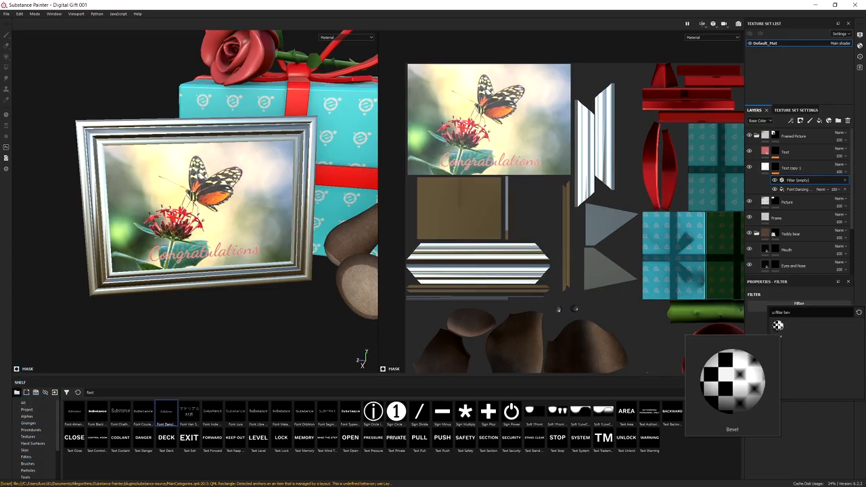
pyautogui.click(777, 326)
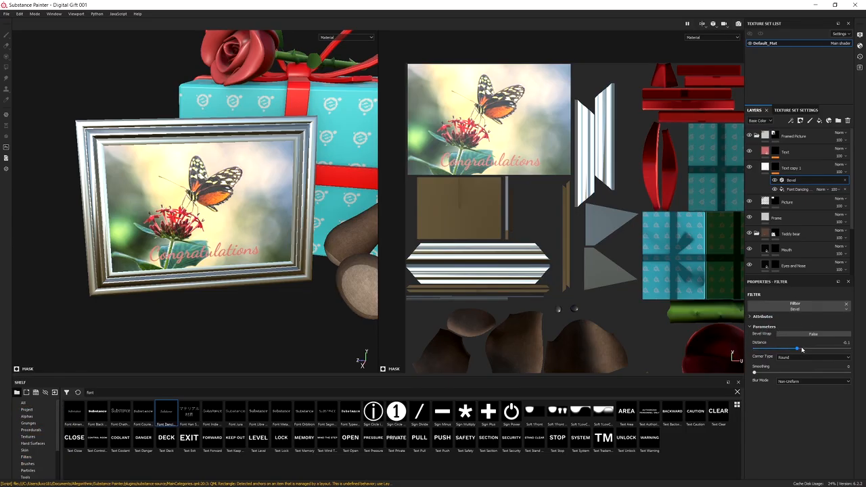
pyautogui.moveTo(797, 349); pyautogui.dragTo(803, 349)
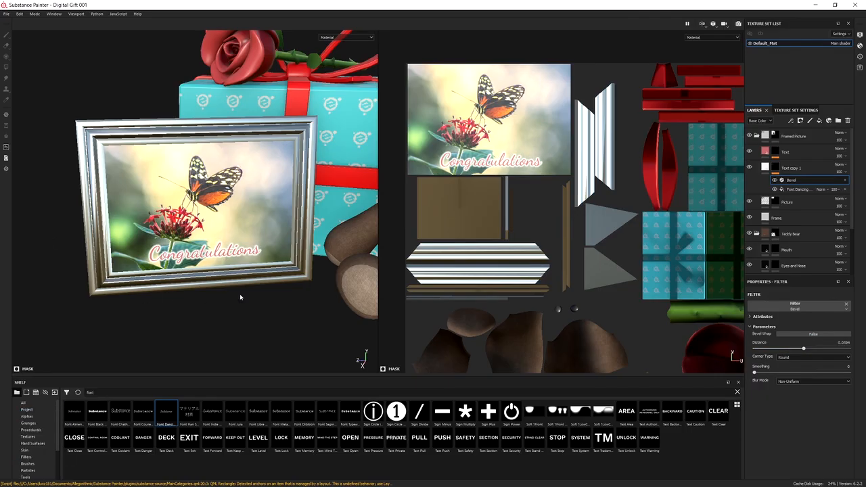
# Step: Show only the 3D view and fine-tune the Bevel distance to about 0.0251 for a thin white outline around the caption
pyautogui.keyDown('alt'); pyautogui.moveTo(219, 267); pyautogui.dragTo(220, 244, button='middle'); pyautogui.keyUp('alt')
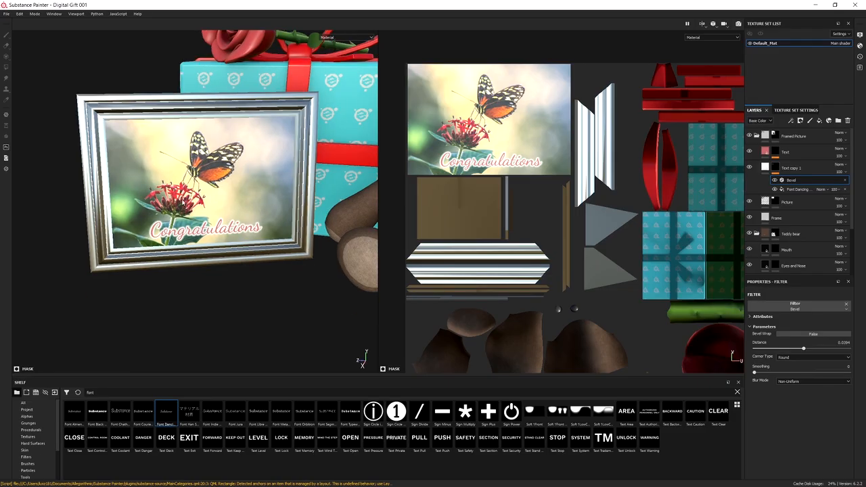
pyautogui.keyDown('alt'); pyautogui.moveTo(261, 201); pyautogui.dragTo(286, 203, button='middle'); pyautogui.keyUp('alt')
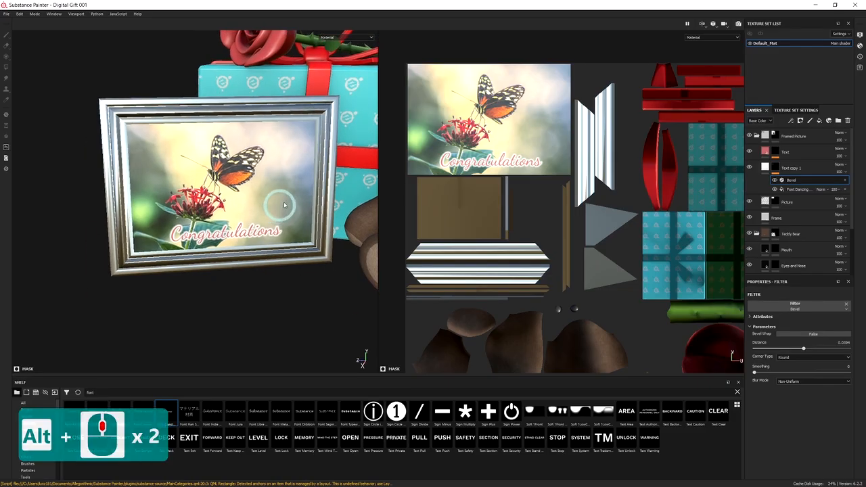
pyautogui.press('F2')
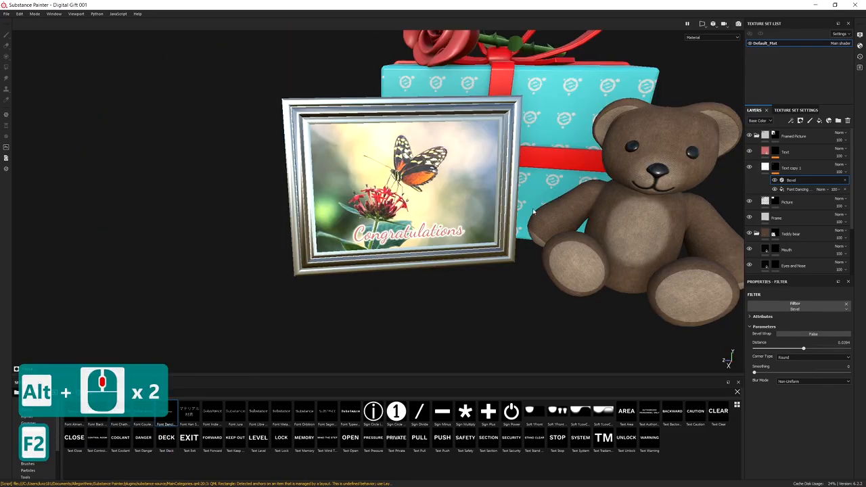
pyautogui.keyDown('alt'); pyautogui.moveTo(474, 205); pyautogui.dragTo(456, 202, button='middle'); pyautogui.keyUp('alt')
pyautogui.keyDown('alt'); pyautogui.moveTo(345, 237); pyautogui.dragTo(369, 307, button='right'); pyautogui.keyUp('alt')
pyautogui.keyDown('alt'); pyautogui.moveTo(385, 264); pyautogui.dragTo(443, 254); pyautogui.keyUp('alt')
pyautogui.keyDown('alt'); pyautogui.moveTo(399, 196); pyautogui.dragTo(410, 266, button='right'); pyautogui.keyUp('alt')
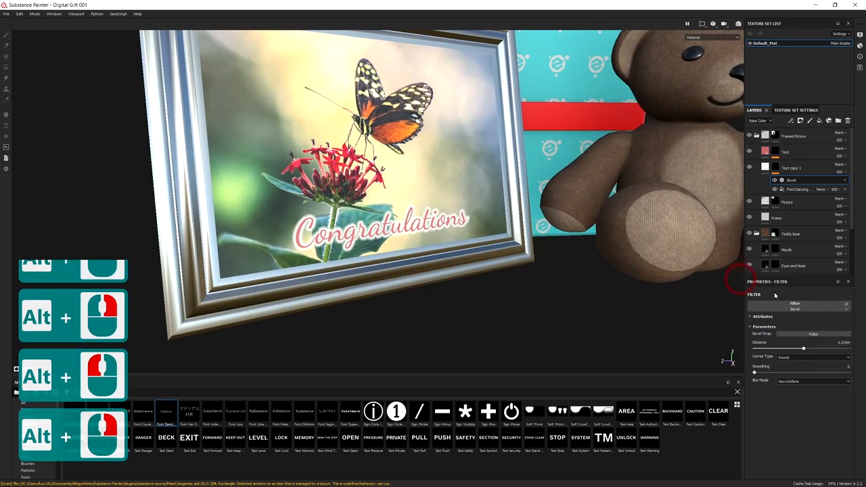
pyautogui.click(804, 348)
pyautogui.moveTo(805, 349); pyautogui.dragTo(805, 348)
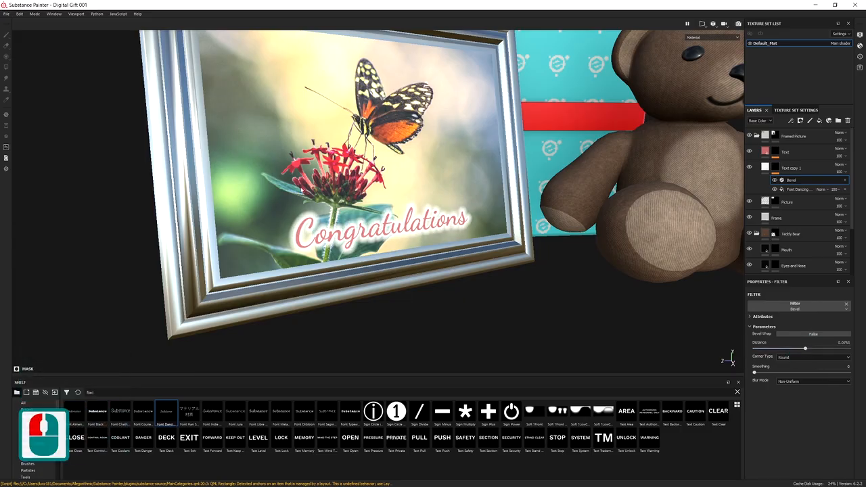
pyautogui.moveTo(804, 348); pyautogui.dragTo(802, 349)
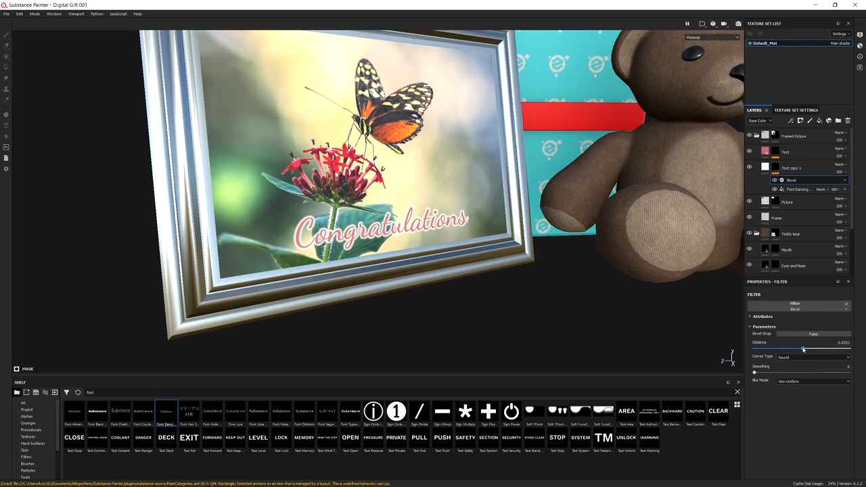
pyautogui.moveTo(802, 349); pyautogui.dragTo(803, 349)
pyautogui.scroll(2, 478, 244)
pyautogui.keyDown('alt'); pyautogui.moveTo(478, 244); pyautogui.dragTo(420, 231); pyautogui.keyUp('alt')
pyautogui.keyDown('alt'); pyautogui.moveTo(420, 231); pyautogui.dragTo(338, 266, button='middle'); pyautogui.keyUp('alt')
pyautogui.keyDown('alt'); pyautogui.moveTo(338, 265); pyautogui.dragTo(417, 263); pyautogui.keyUp('alt')
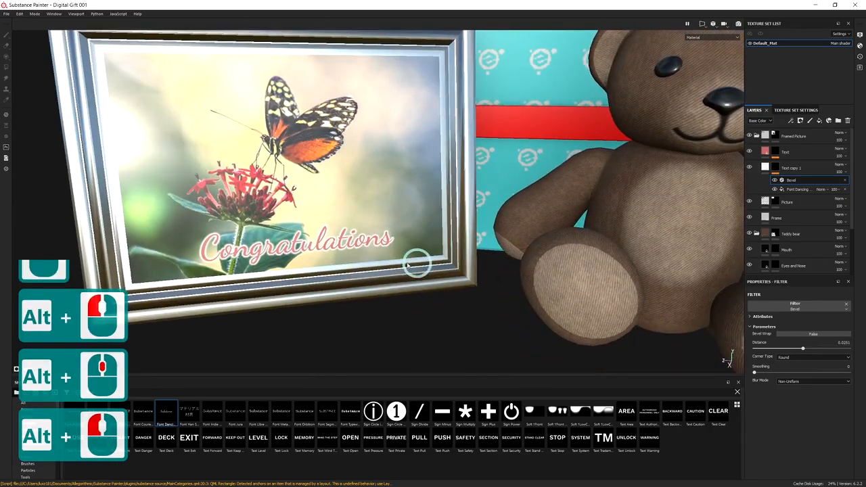
# Step: Examine the outlined caption and the whole gift scene from several angles and distances
pyautogui.keyDown('alt'); pyautogui.moveTo(400, 260); pyautogui.dragTo(437, 263, button='middle'); pyautogui.keyUp('alt')
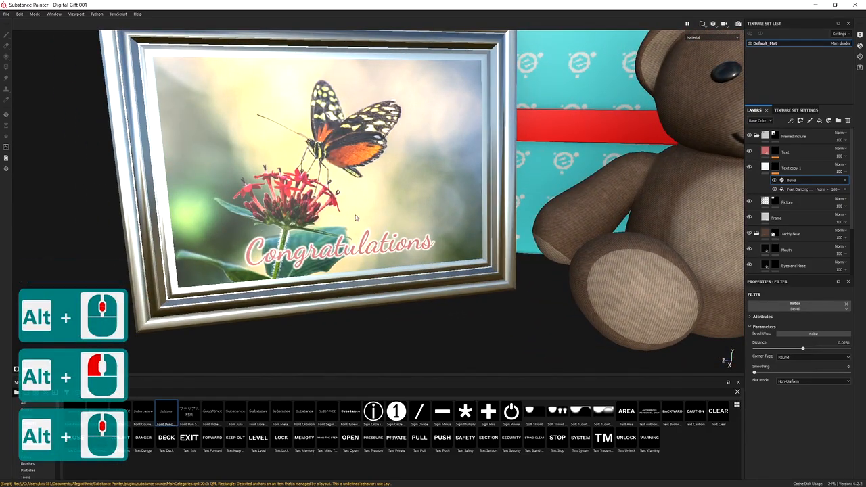
pyautogui.scroll(-5, 357, 218)
pyautogui.keyDown('alt'); pyautogui.moveTo(407, 205); pyautogui.dragTo(404, 223, button='middle'); pyautogui.keyUp('alt')
pyautogui.keyDown('alt'); pyautogui.moveTo(405, 225); pyautogui.dragTo(360, 257, button='right'); pyautogui.keyUp('alt')
pyautogui.keyDown('alt'); pyautogui.moveTo(360, 257); pyautogui.dragTo(310, 256); pyautogui.keyUp('alt')
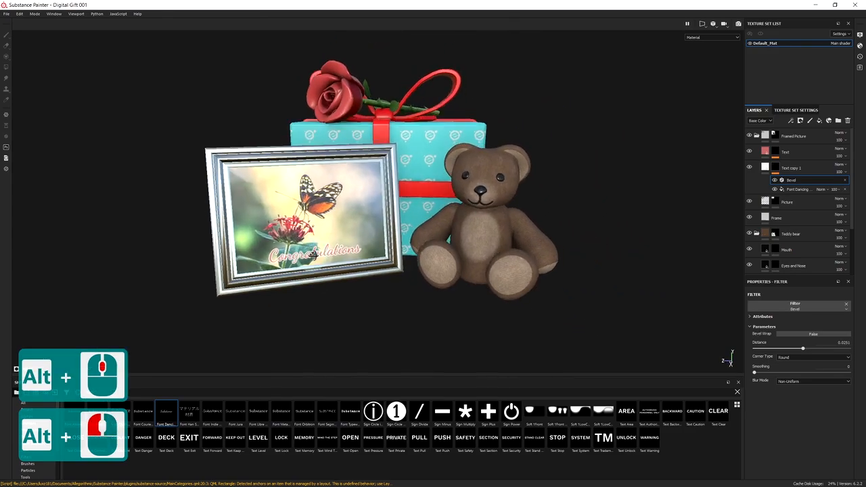
pyautogui.keyDown('alt'); pyautogui.click(314, 258); pyautogui.keyUp('alt')
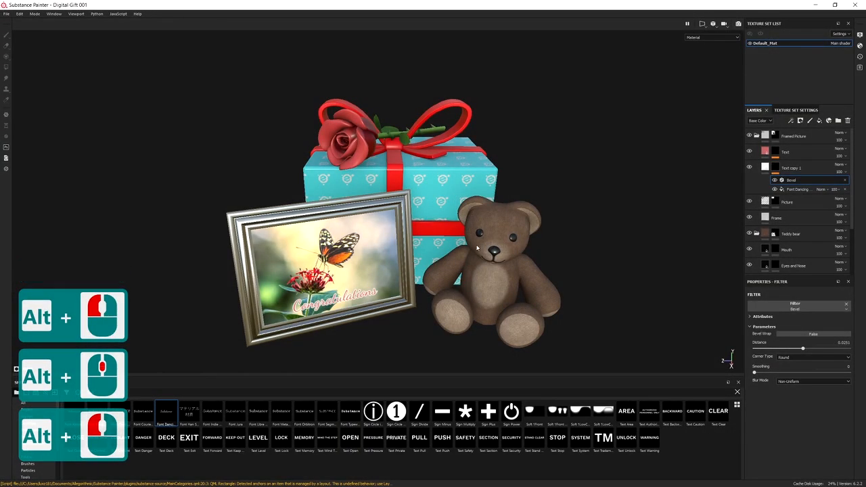
pyautogui.keyDown('alt'); pyautogui.moveTo(502, 246); pyautogui.dragTo(441, 245); pyautogui.keyUp('alt')
pyautogui.keyDown('alt'); pyautogui.moveTo(481, 239); pyautogui.dragTo(465, 243, button='middle'); pyautogui.keyUp('alt')
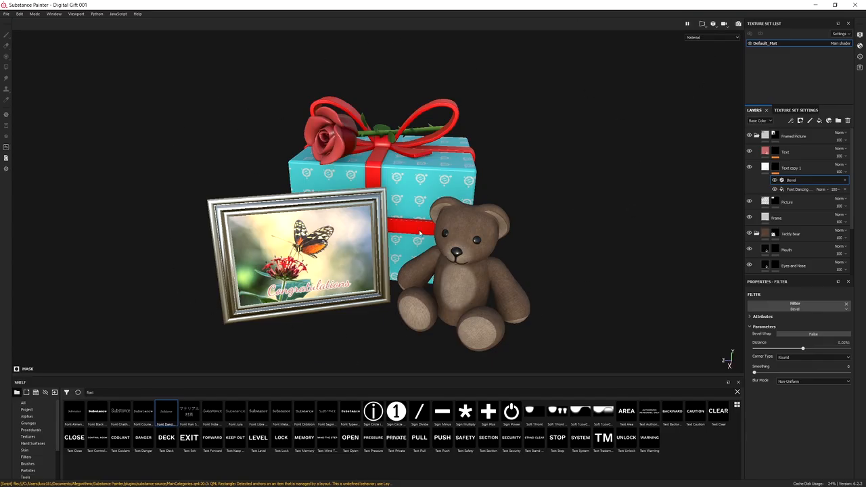
pyautogui.keyDown('alt'); pyautogui.moveTo(403, 193); pyautogui.dragTo(441, 194); pyautogui.keyUp('alt')
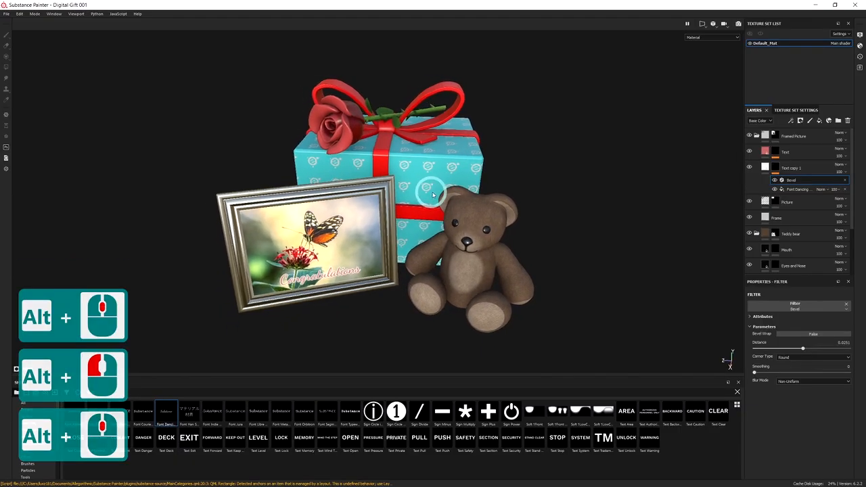
pyautogui.keyDown('alt'); pyautogui.moveTo(441, 194); pyautogui.dragTo(438, 224, button='middle'); pyautogui.keyUp('alt')
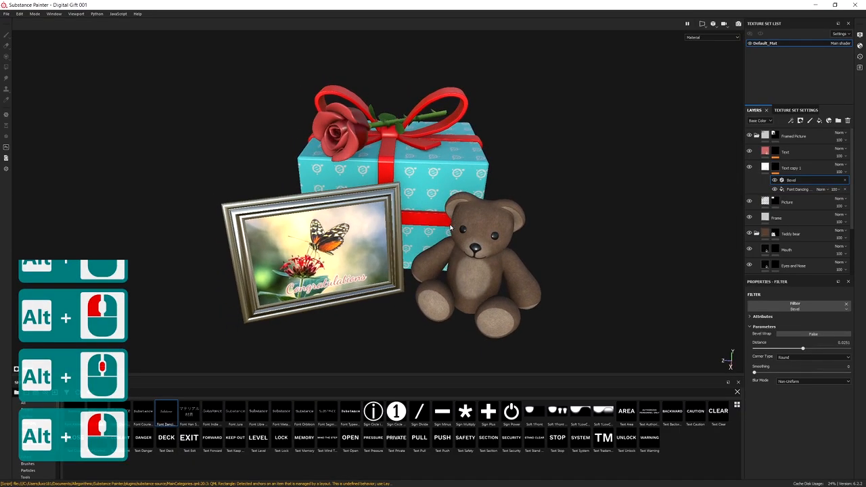
pyautogui.keyDown('alt'); pyautogui.moveTo(438, 224); pyautogui.dragTo(451, 208); pyautogui.keyUp('alt')
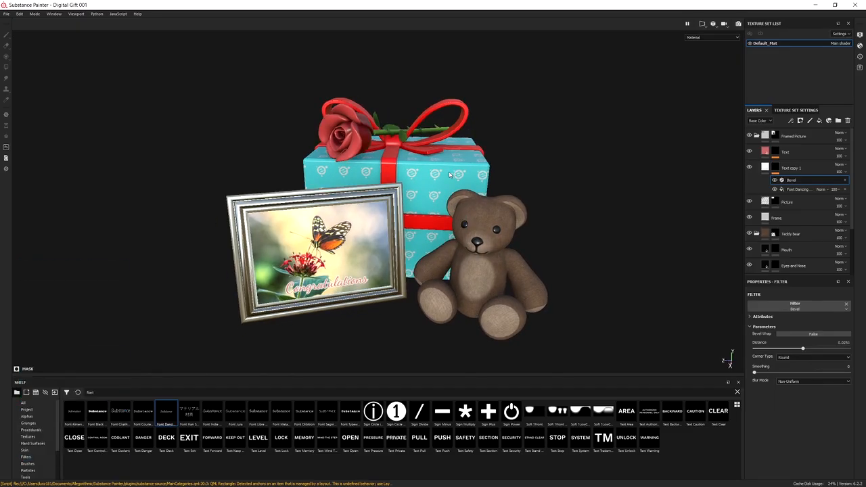
# Step: Rotate the environment lighting around the gift scene and frame the objects more closely
pyautogui.keyDown('shift'); pyautogui.moveTo(409, 165); pyautogui.dragTo(490, 185, button='right'); pyautogui.keyUp('shift')
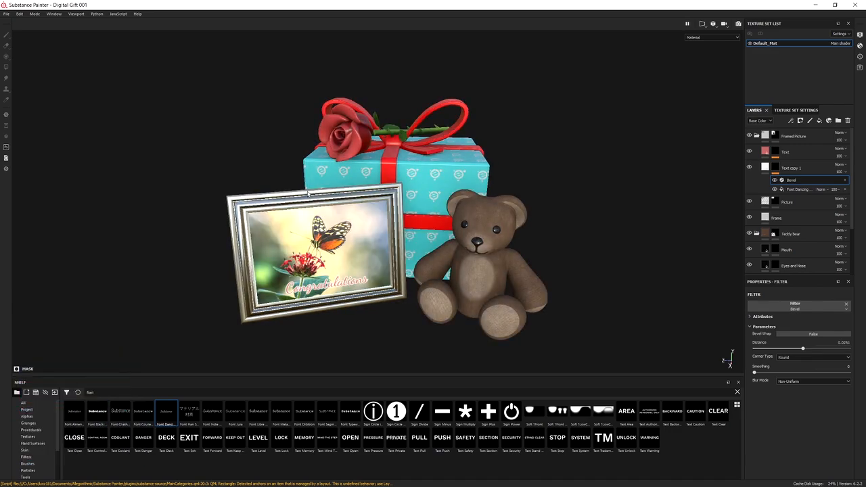
pyautogui.keyDown('shift'); pyautogui.moveTo(435, 203); pyautogui.dragTo(512, 240, button='right'); pyautogui.keyUp('shift')
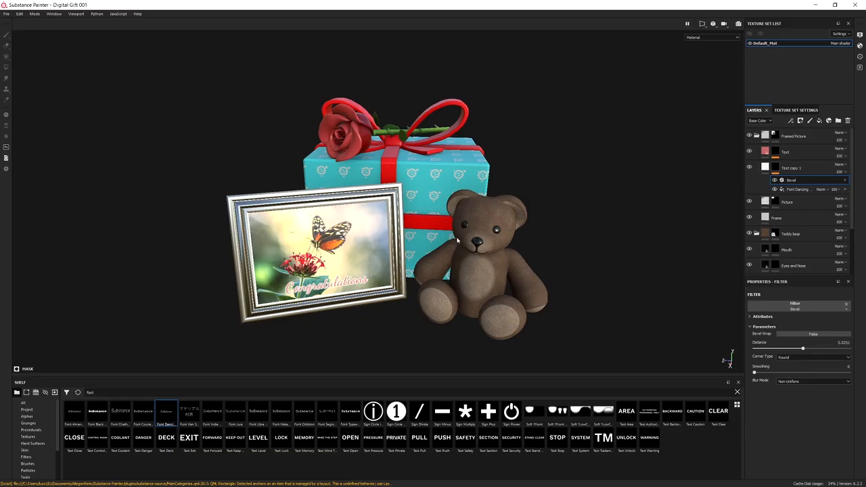
pyautogui.scroll(3, 417, 271)
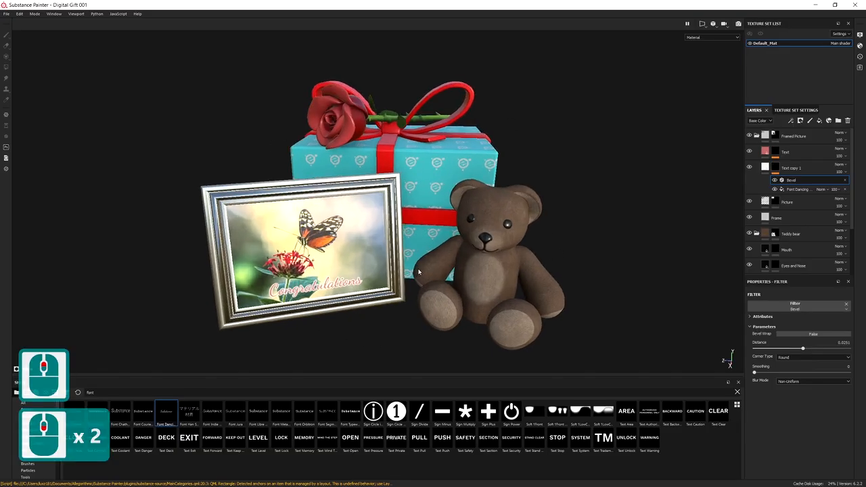
pyautogui.scroll(1, 417, 271)
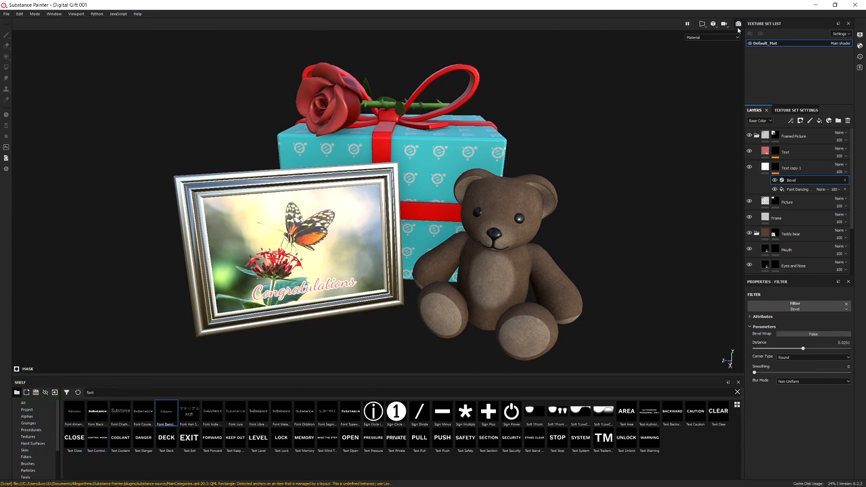
# Step: Raise the Default_Mat texture set size to 4096 and switch to Iray rendering mode
pyautogui.click(550, 172)
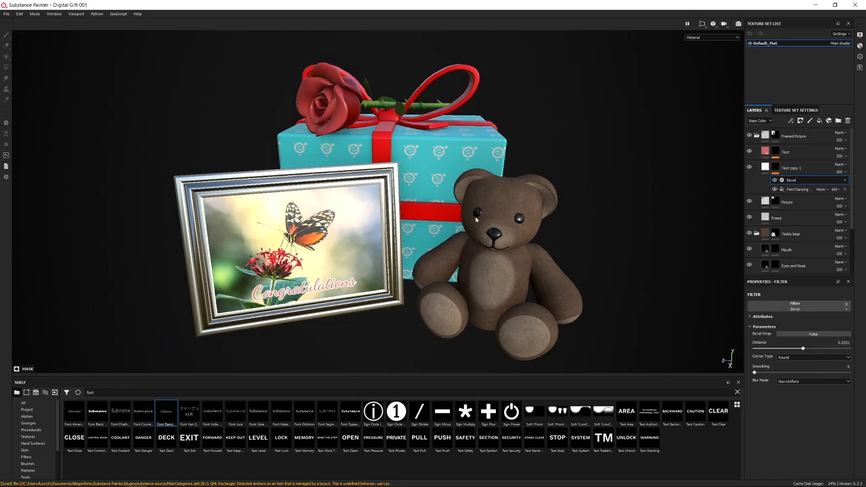
pyautogui.click(788, 111)
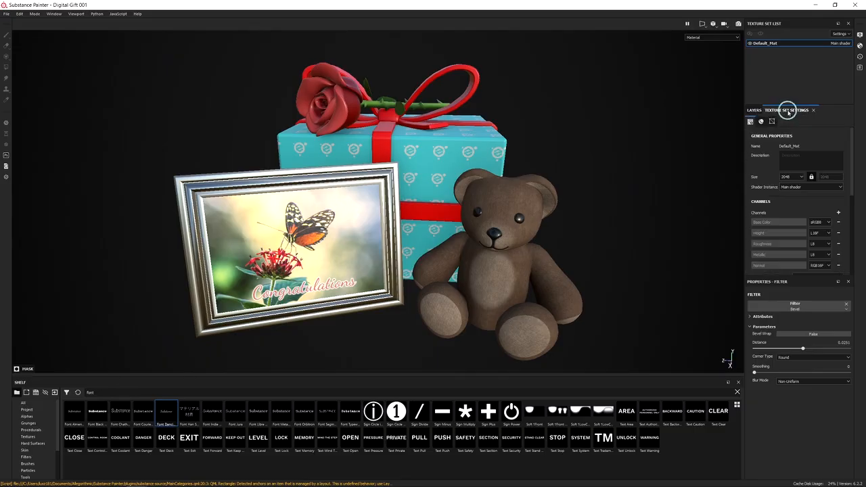
pyautogui.click(789, 177)
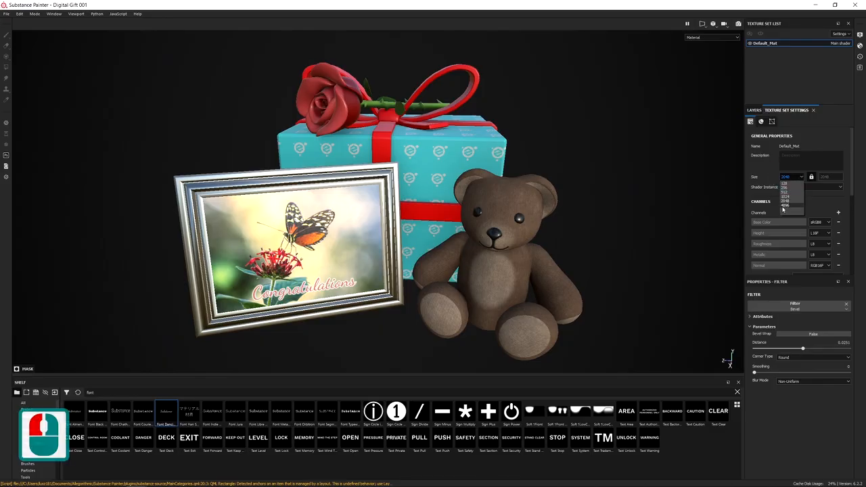
pyautogui.click(789, 207)
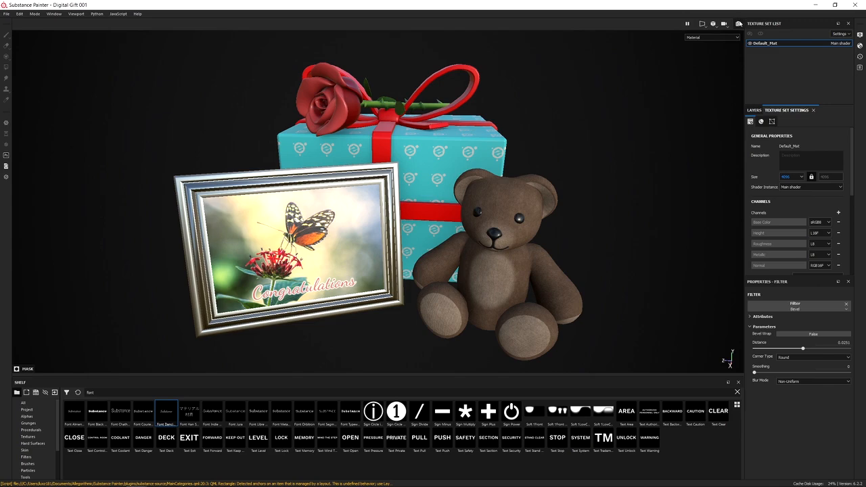
pyautogui.click(737, 23)
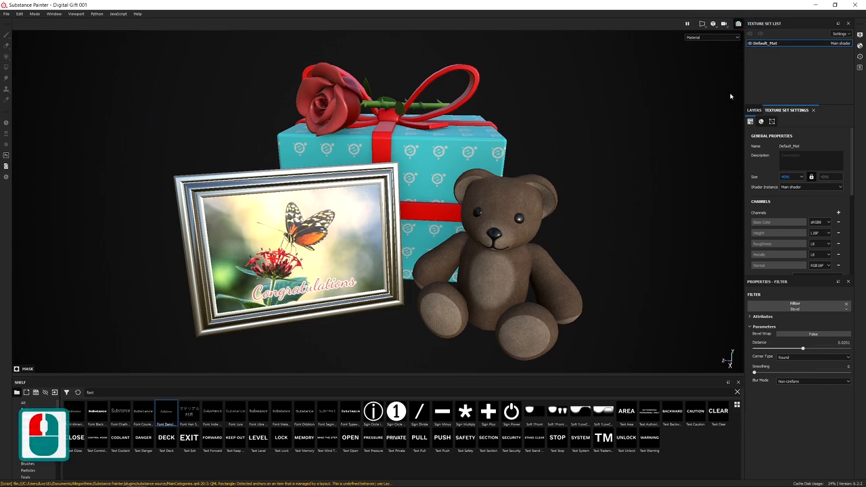
pyautogui.click(737, 24)
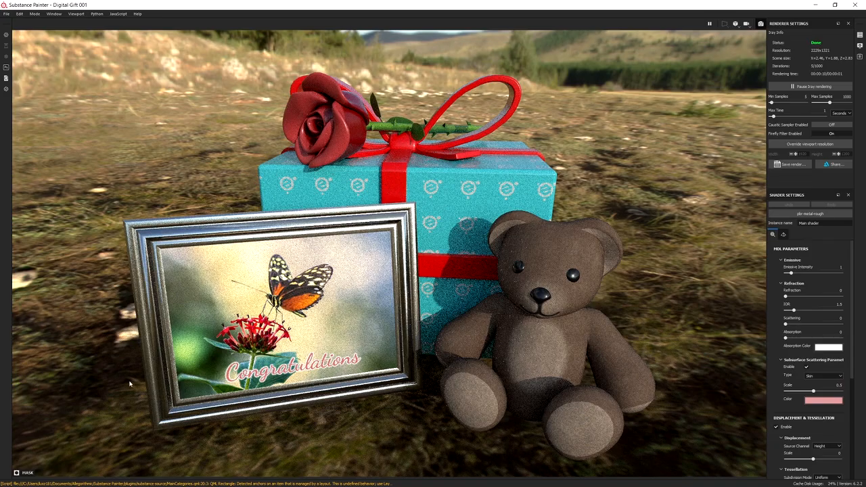
# Step: Replace the render's panorama background with a purple clear colour of about R 0.354, G 0.179, B 0.415, keeping the ground enabled
pyautogui.click(860, 46)
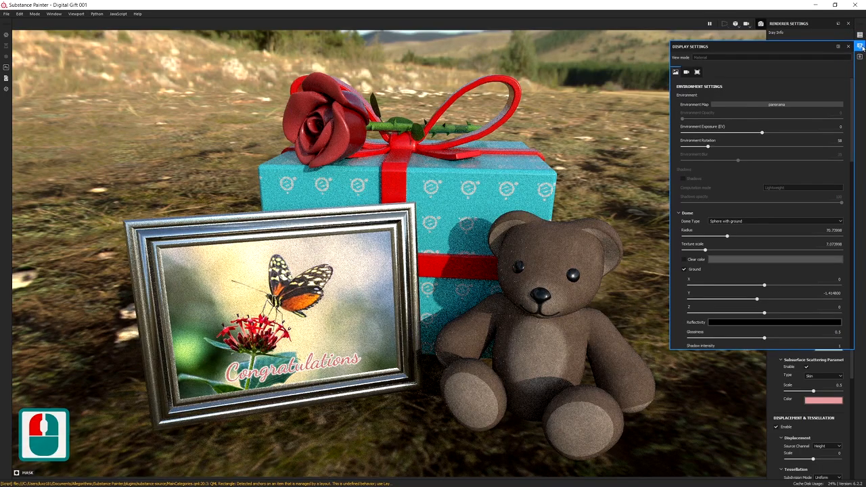
pyautogui.click(684, 259)
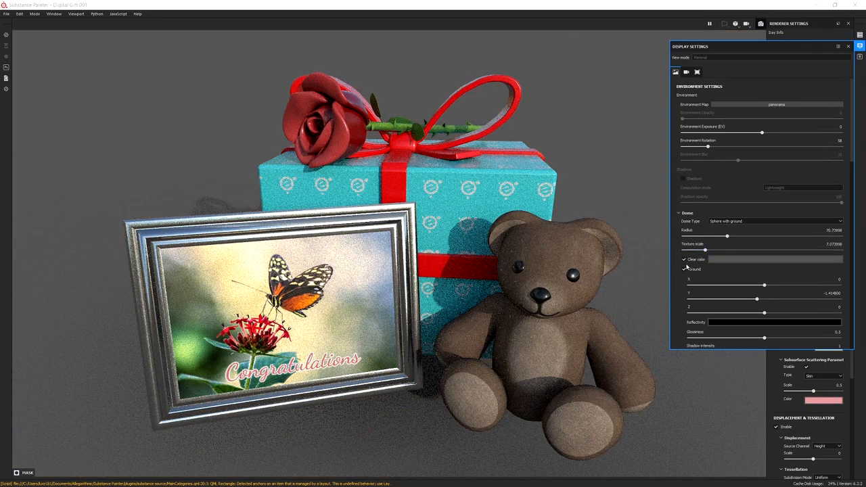
pyautogui.click(685, 269)
pyautogui.click(735, 260)
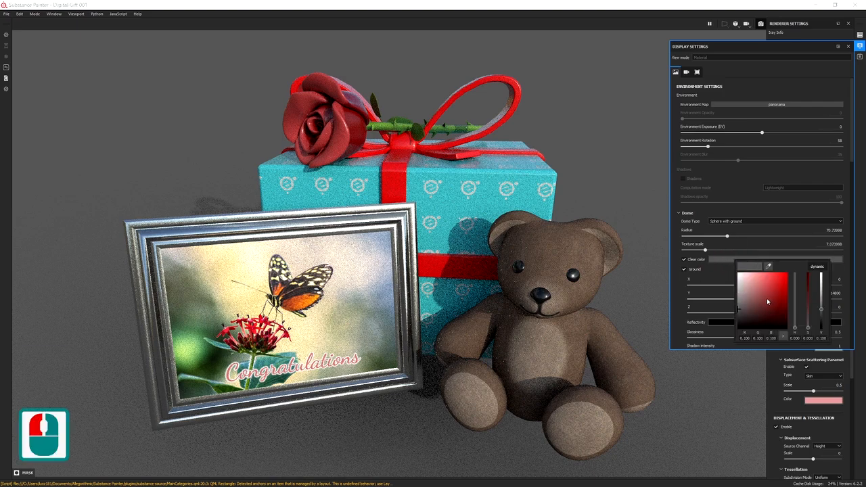
pyautogui.click(763, 294)
pyautogui.moveTo(794, 317); pyautogui.dragTo(793, 309)
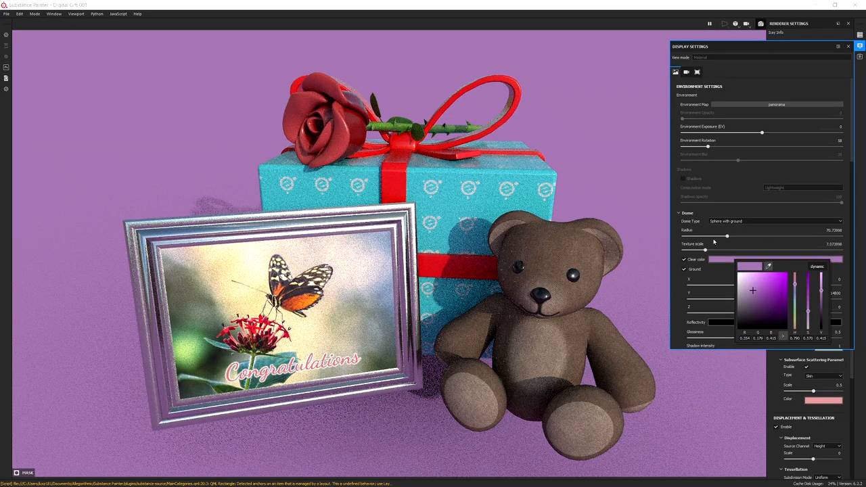
pyautogui.click(721, 210)
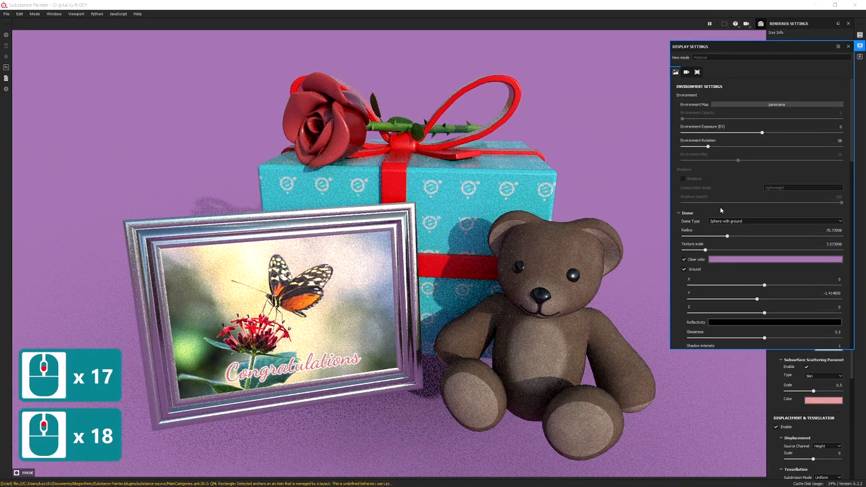
# Step: Activate the camera's post effects and enable Vignette with its strength setting shown
pyautogui.scroll(-9, 742, 160)
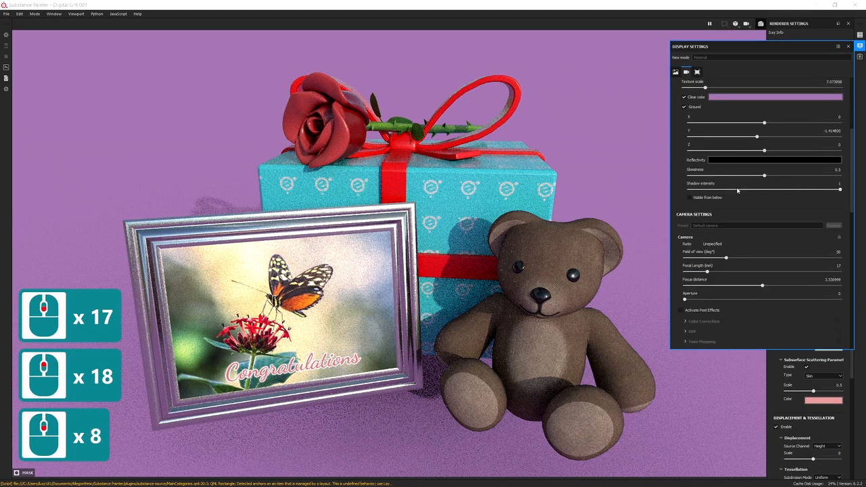
pyautogui.scroll(-1, 737, 191)
pyautogui.scroll(-1, 731, 195)
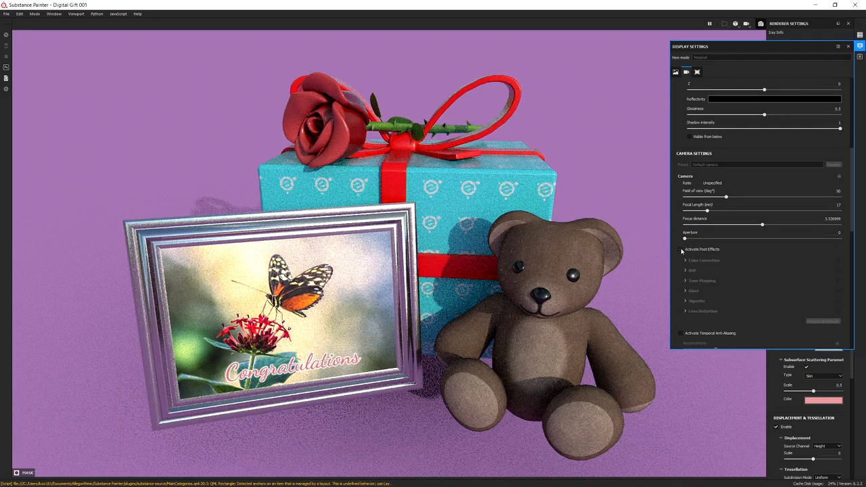
pyautogui.click(680, 249)
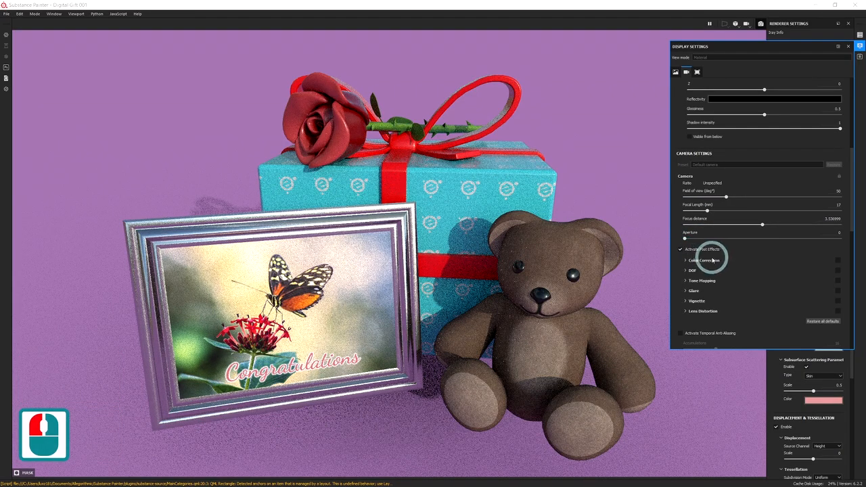
pyautogui.click(836, 300)
pyautogui.click(686, 302)
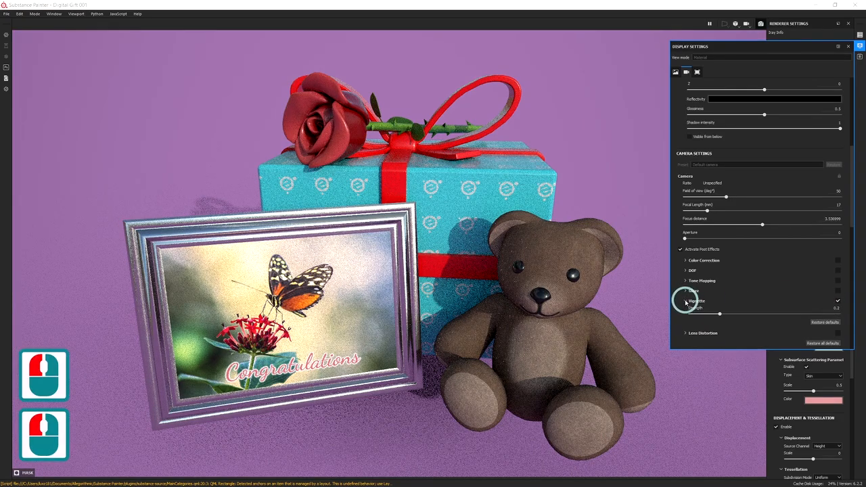
# Step: Set the vignette strength to 0.3 and close the display settings
pyautogui.moveTo(720, 315); pyautogui.dragTo(738, 314)
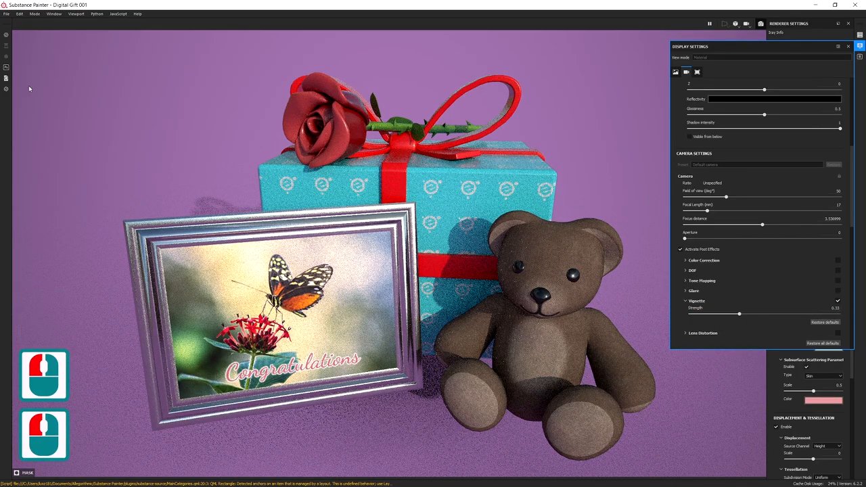
pyautogui.moveTo(738, 315); pyautogui.dragTo(728, 315)
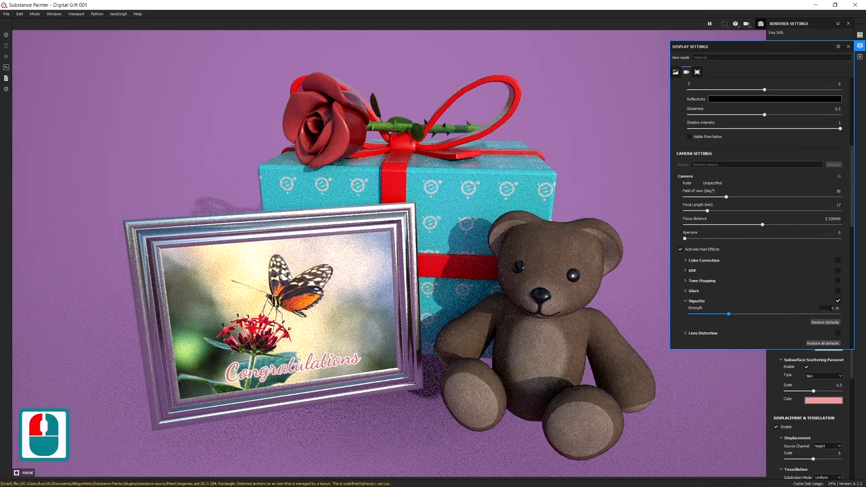
pyautogui.doubleClick(834, 308)
pyautogui.write('0.2')
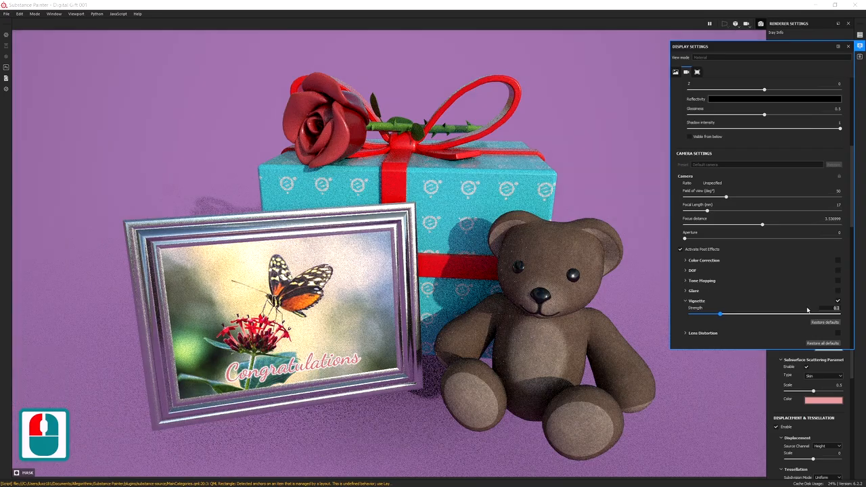
pyautogui.write('3')
pyautogui.press('Return')
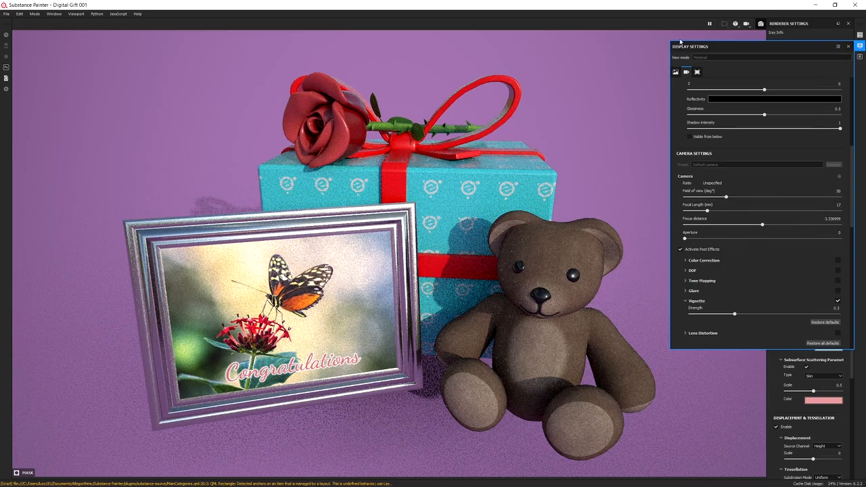
pyautogui.click(848, 46)
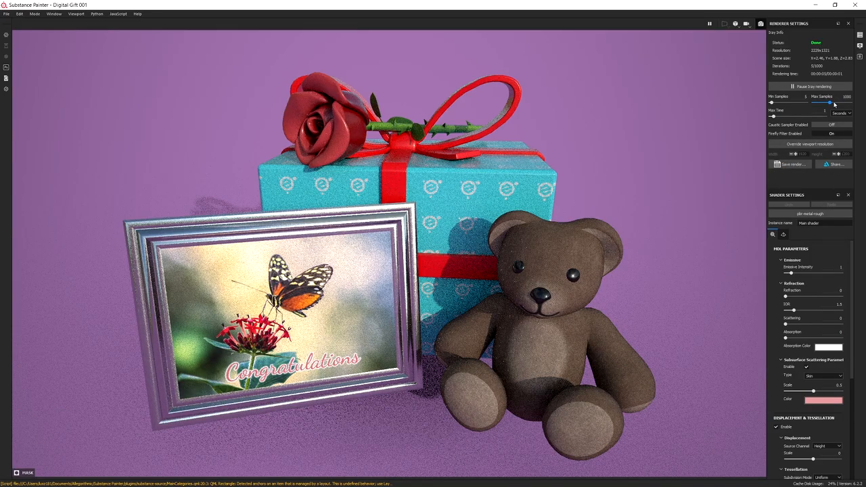
# Step: Raise the Iray render's maximum samples to 10000 and set its maximum time to 1 minute
pyautogui.moveTo(831, 103); pyautogui.dragTo(863, 102)
pyautogui.click(844, 114)
pyautogui.click(845, 114)
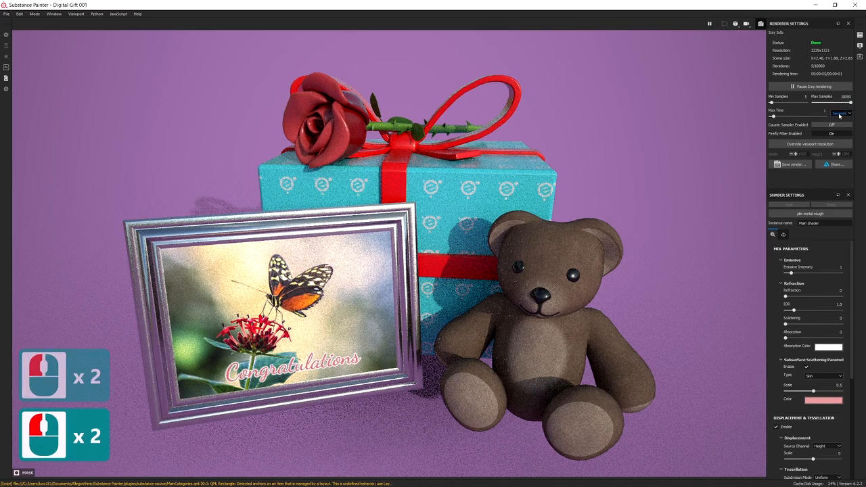
pyautogui.click(844, 115)
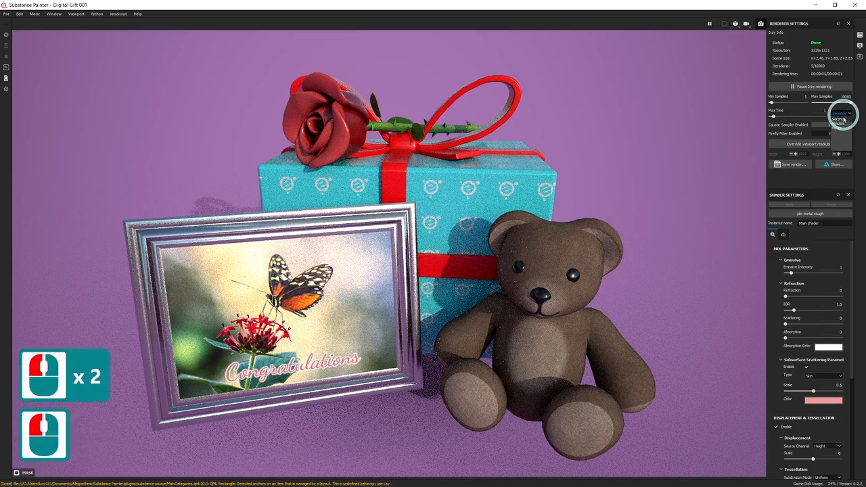
pyautogui.click(838, 123)
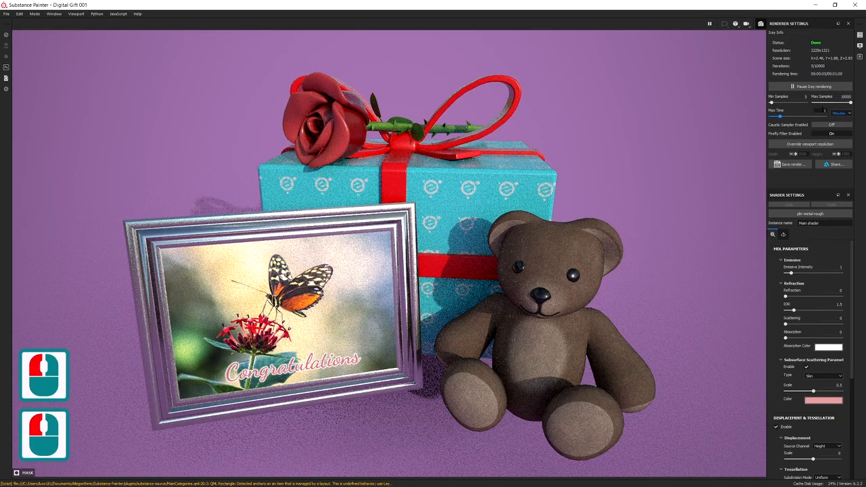
pyautogui.click(836, 115)
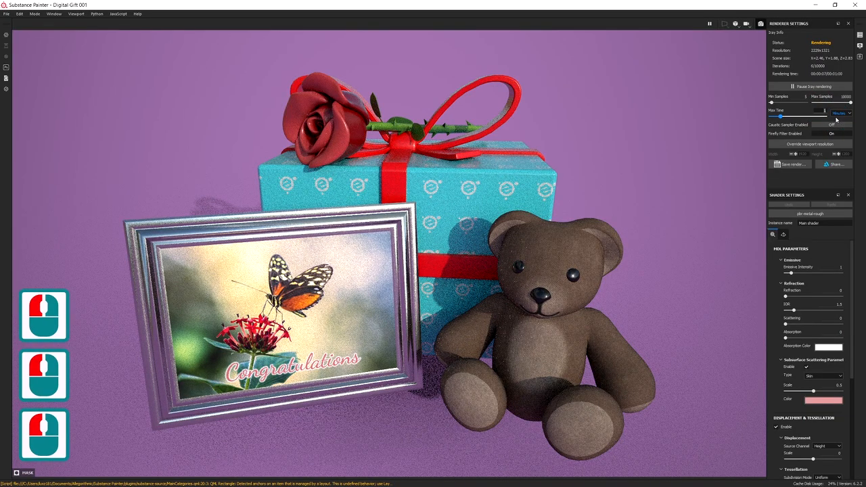
# Step: Set the Iray render's maximum time to 3 minutes and let the render finish
pyautogui.write('3')
pyautogui.press('BackSpace')
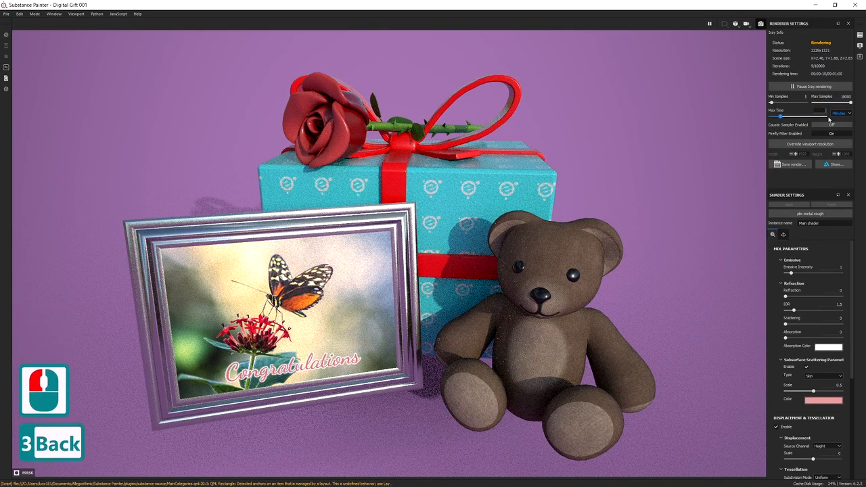
pyautogui.write('2')
pyautogui.press('Return')
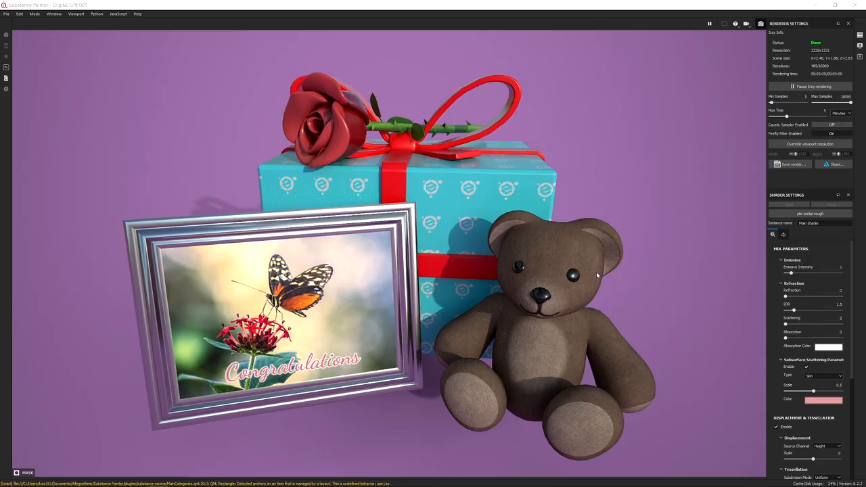
# Step: Save the finished Iray render as a JPEG named "Render Image" in the Image Example folder
pyautogui.click(786, 166)
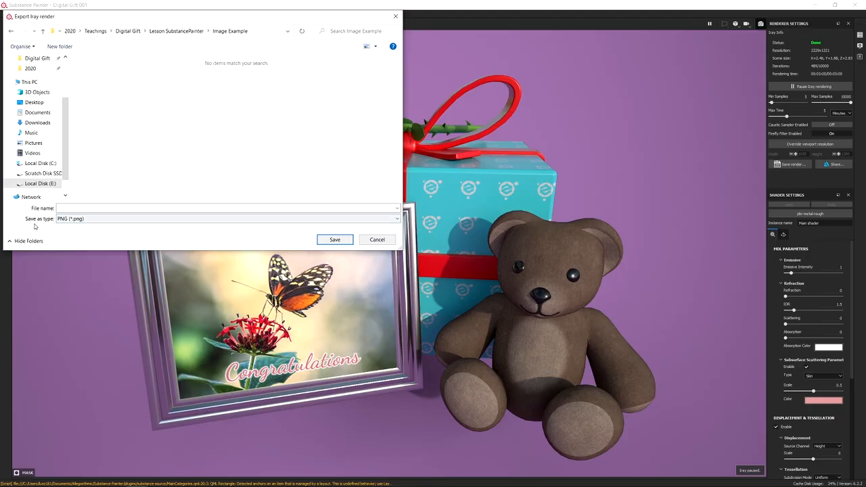
pyautogui.click(75, 219)
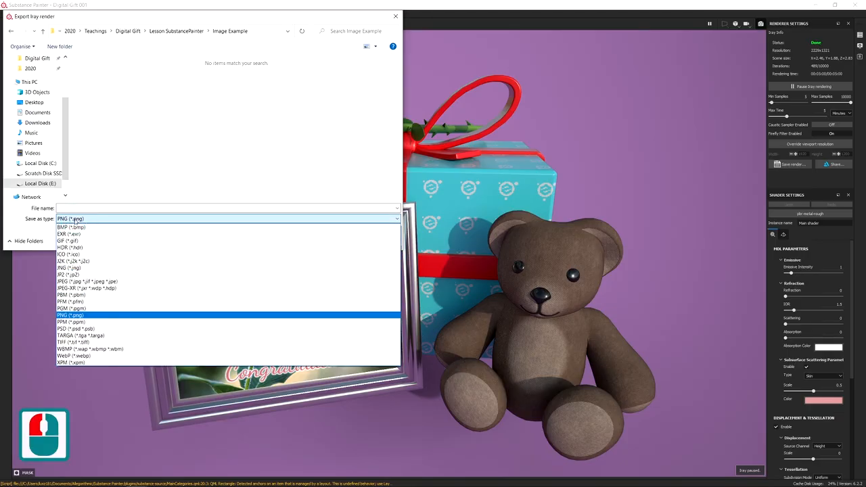
pyautogui.click(88, 282)
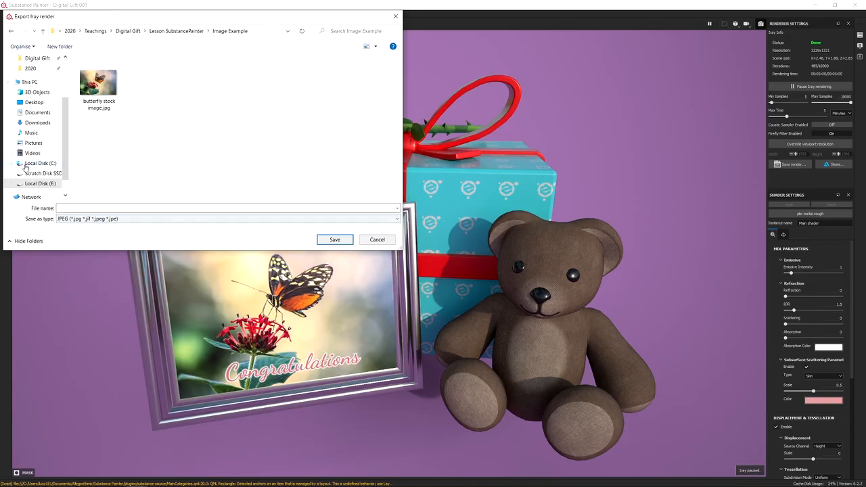
pyautogui.moveTo(145, 16); pyautogui.dragTo(168, 69)
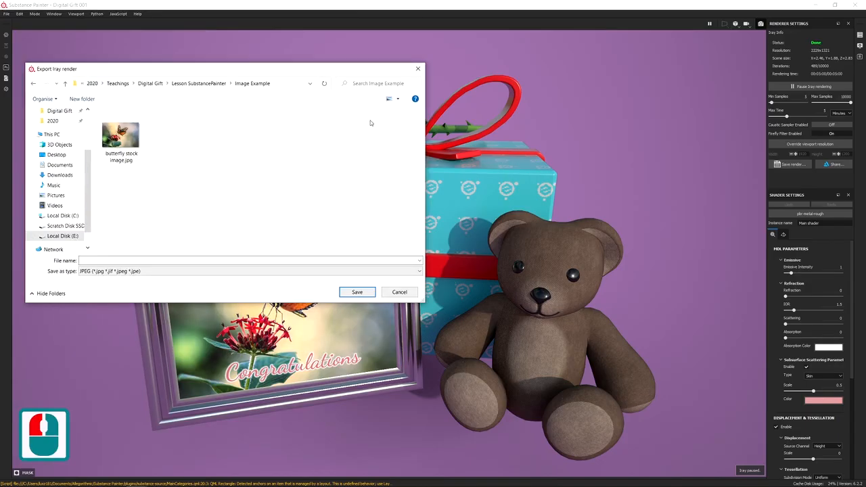
pyautogui.moveTo(221, 72); pyautogui.dragTo(209, 39)
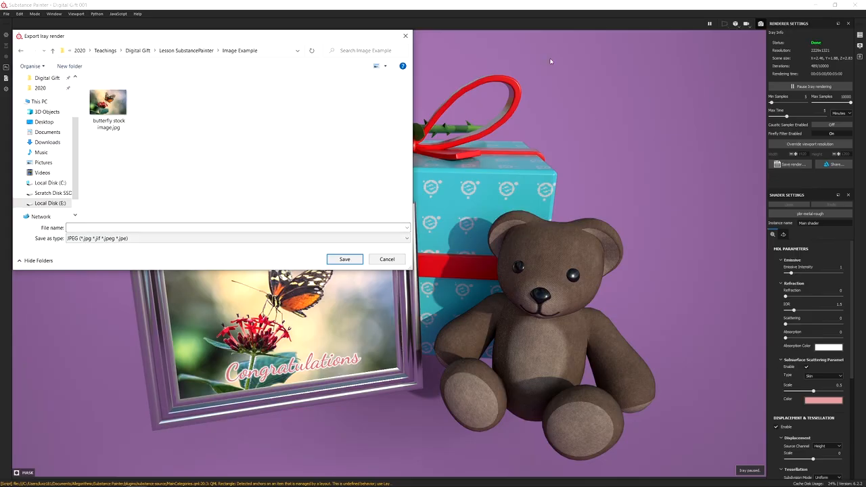
pyautogui.click(114, 227)
pyautogui.write('Render Image')
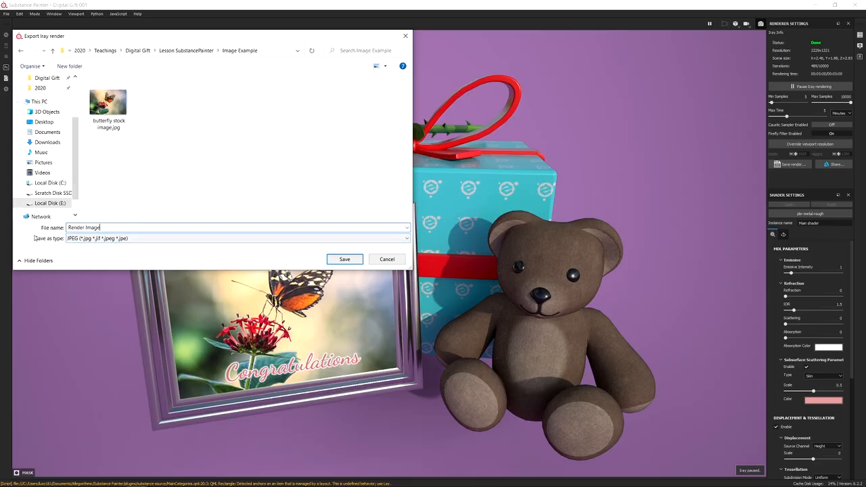
pyautogui.click(344, 259)
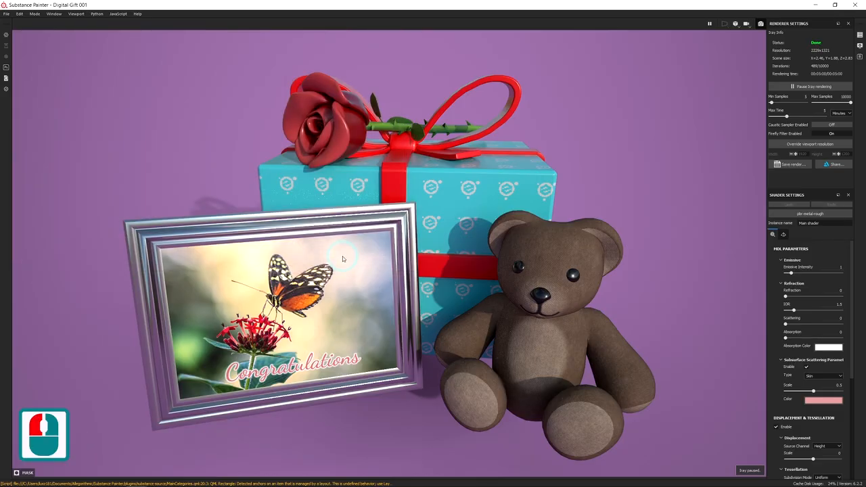